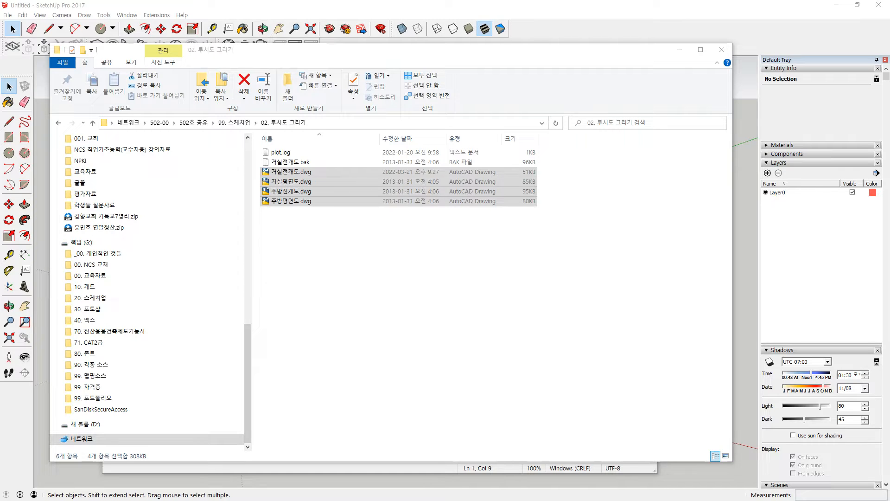
# Step: Switch to SketchUp and import the living-room floor plan 거실평면도.dwg as an AutoCAD file
pyautogui.click(321, 3)
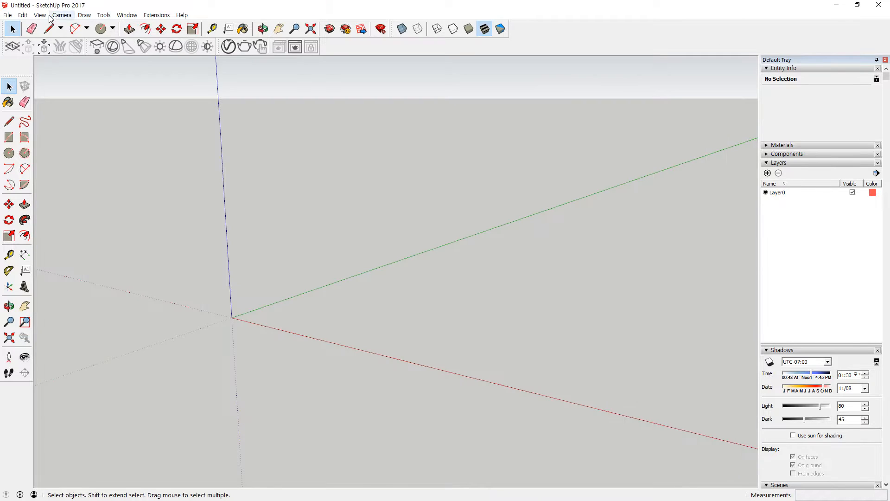
pyautogui.click(9, 16)
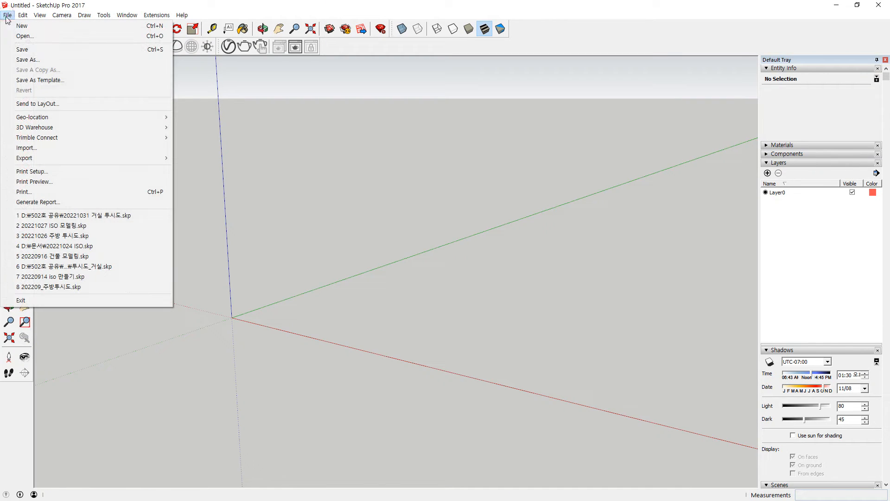
pyautogui.click(57, 147)
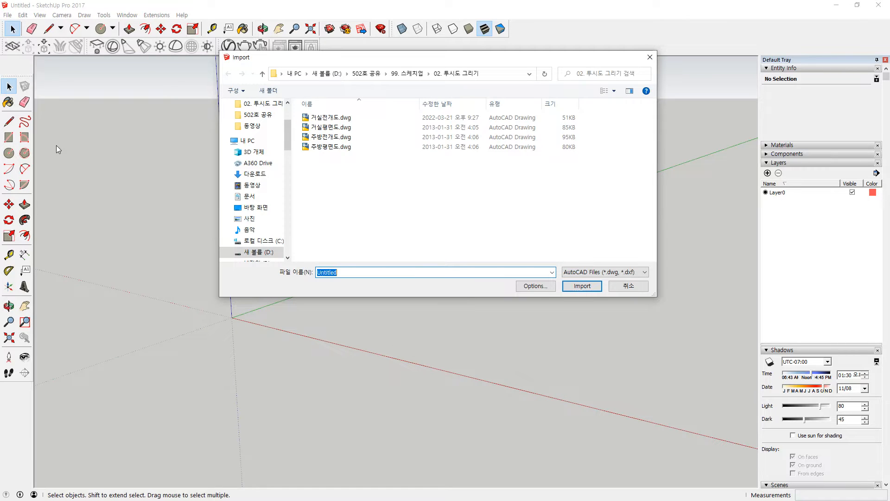
pyautogui.press('super+plus')
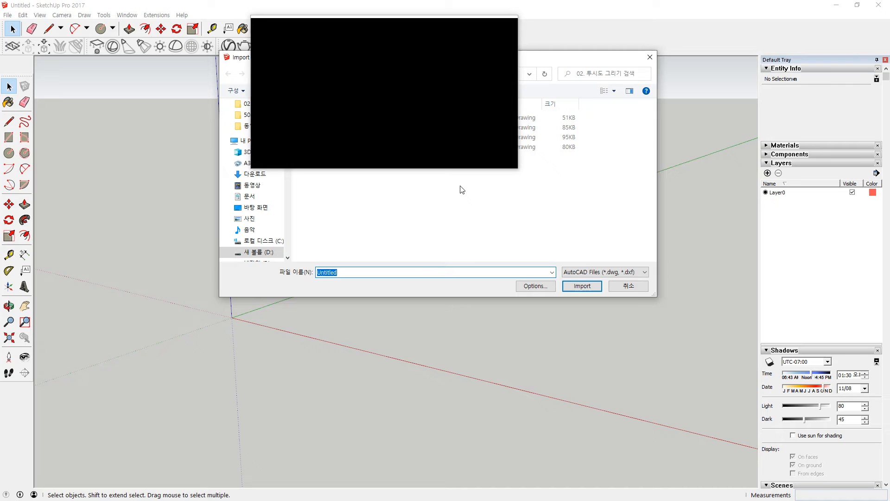
pyautogui.click(602, 273)
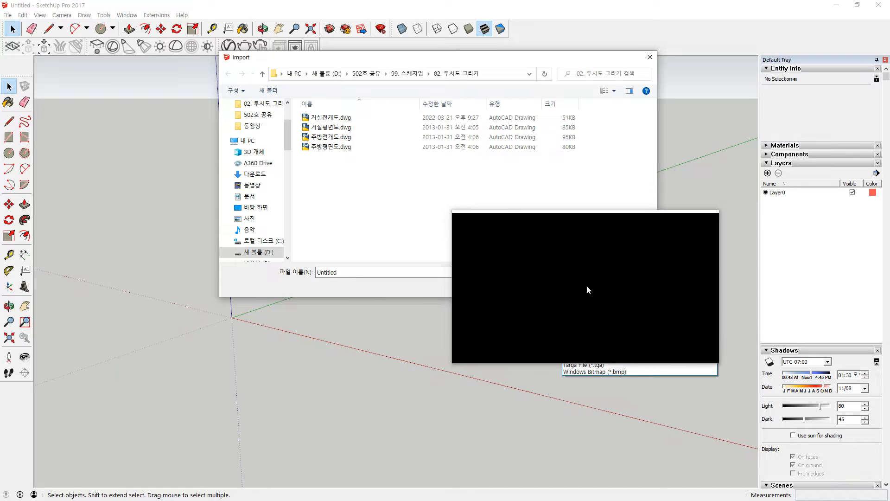
pyautogui.click(587, 286)
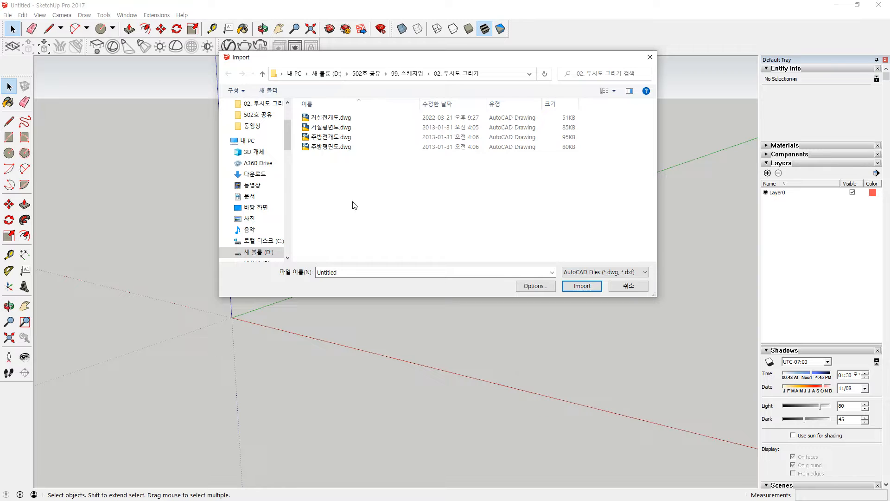
pyautogui.click(327, 127)
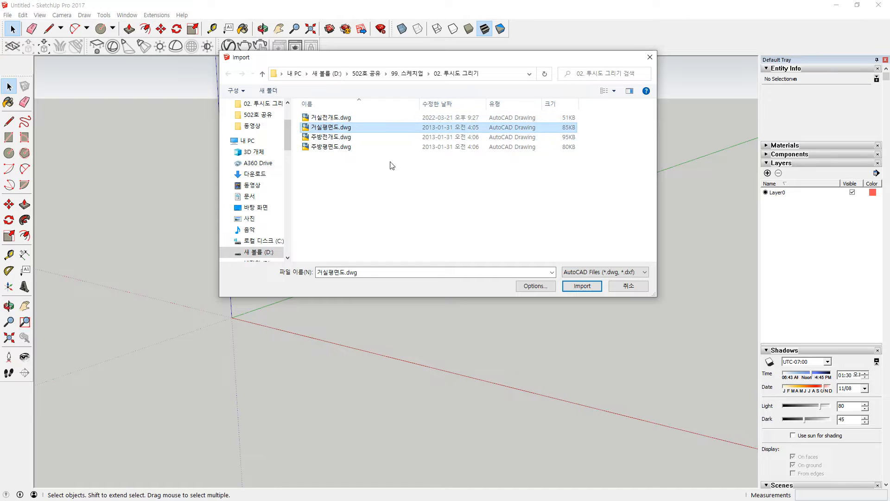
pyautogui.click(582, 286)
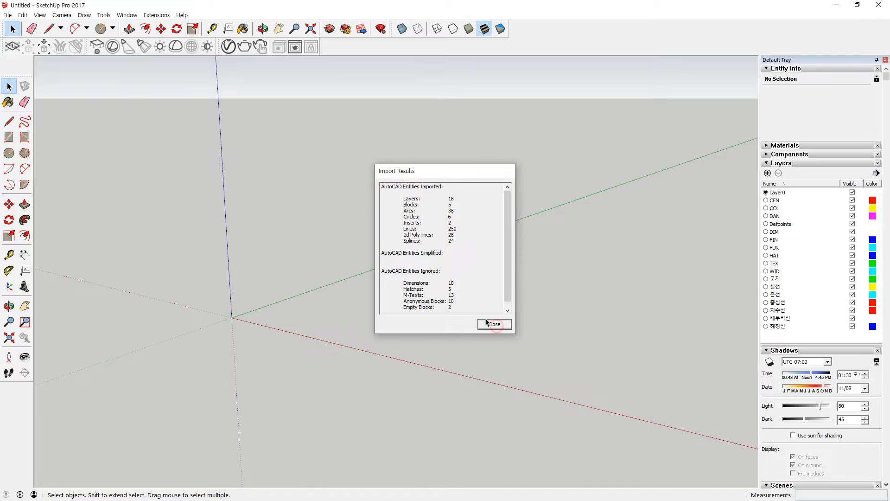
pyautogui.click(494, 324)
pyautogui.moveTo(480, 321); pyautogui.dragTo(485, 423, button='middle')
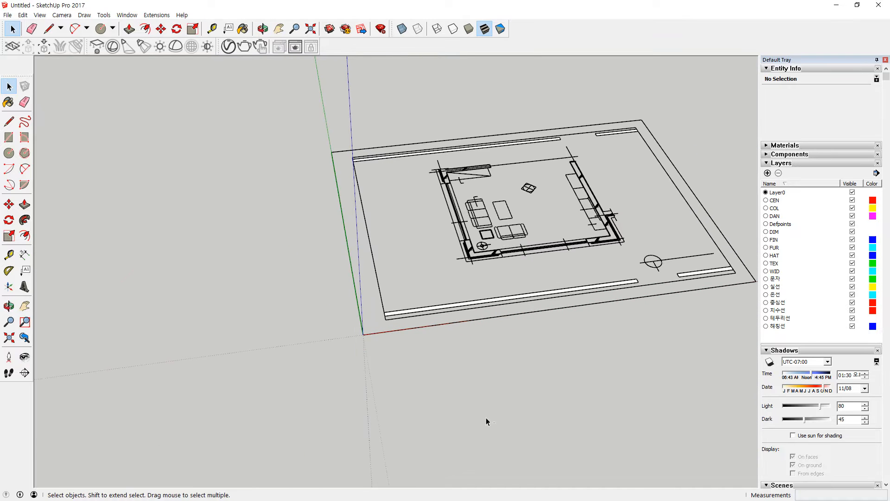
pyautogui.scroll(3, 486, 417)
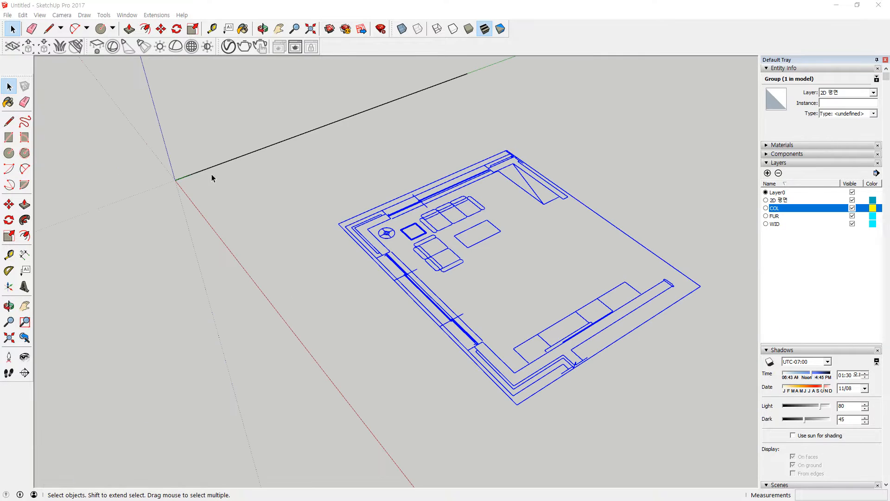
# Step: Import the living-room elevation drawing 거실전개도.dwg into the model with the floor plan
pyautogui.click(242, 163)
pyautogui.click(8, 16)
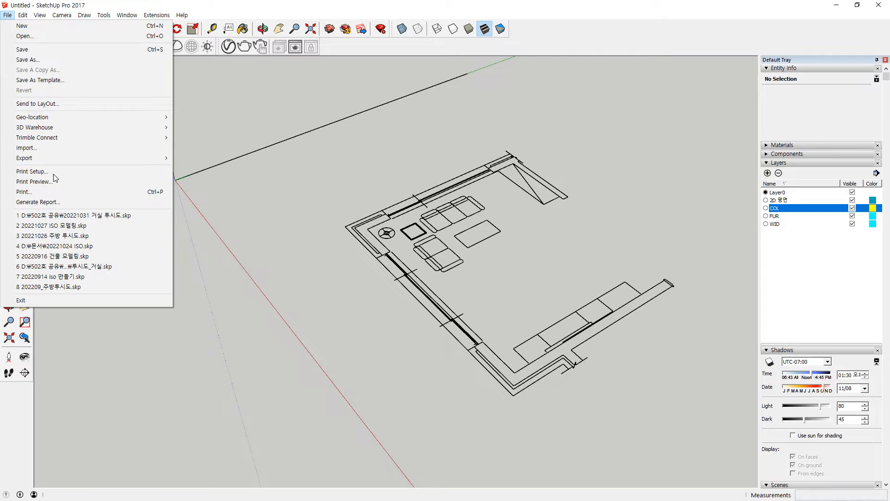
pyautogui.click(53, 148)
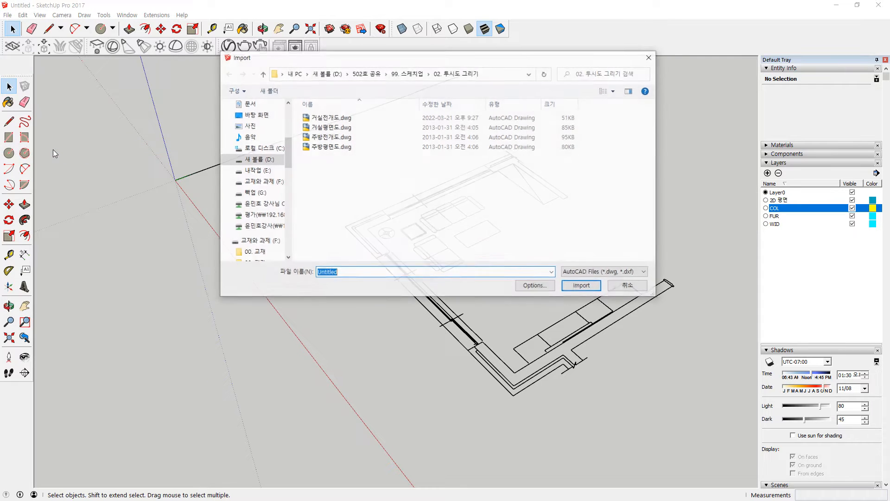
pyautogui.click(339, 119)
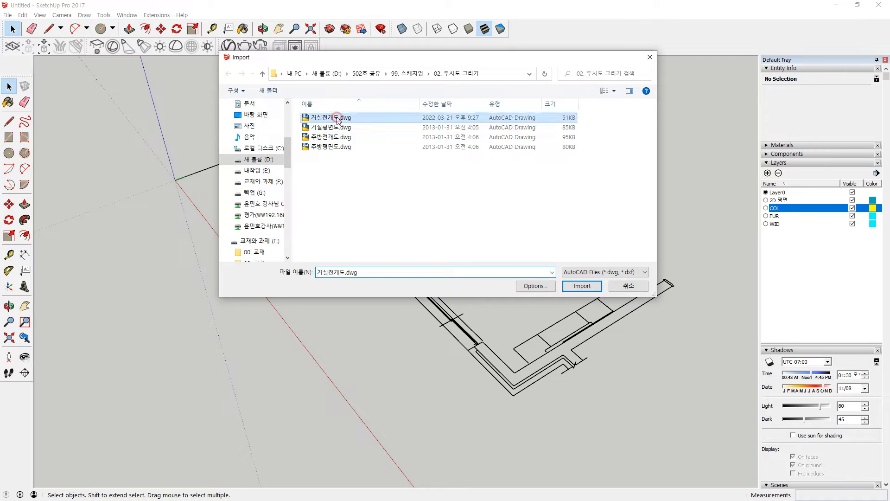
pyautogui.click(594, 285)
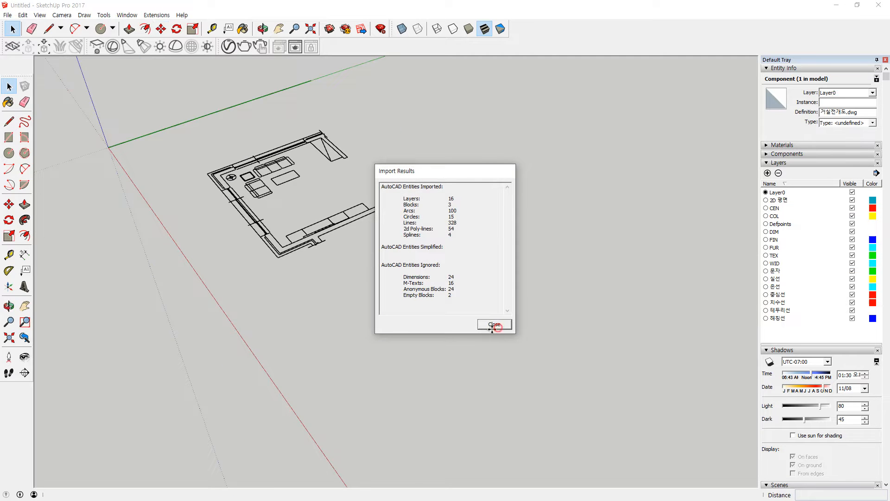
pyautogui.click(494, 324)
# Step: Move the imported elevation drawing about 11000 mm along the green axis, clear of the floor plan
pyautogui.click(392, 317)
pyautogui.click(369, 411)
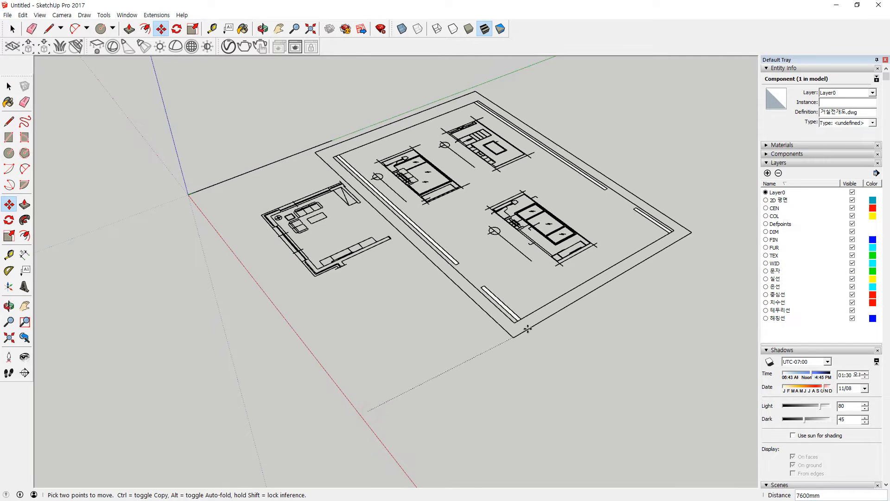
pyautogui.click(572, 295)
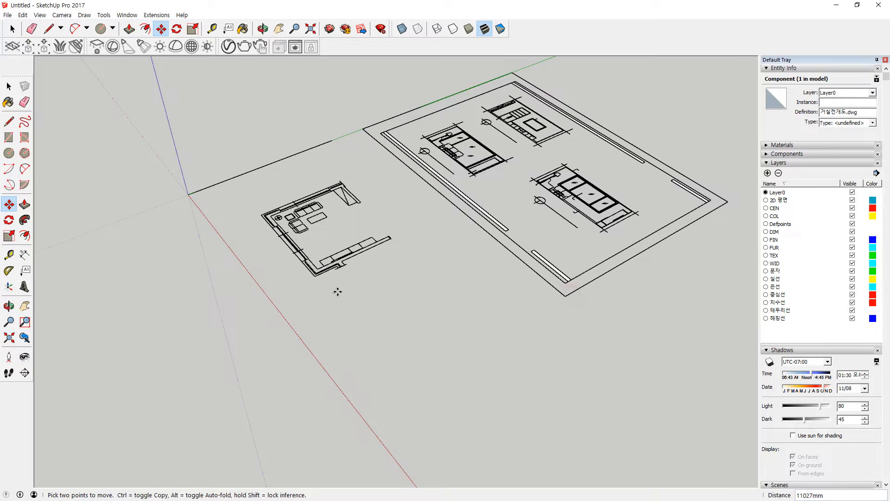
# Step: Delete the leftover edge that runs from the origin along the green axis
pyautogui.moveTo(374, 302); pyautogui.dragTo(366, 335, button='middle')
pyautogui.press('space')
pyautogui.click(220, 186)
pyautogui.press('Delete')
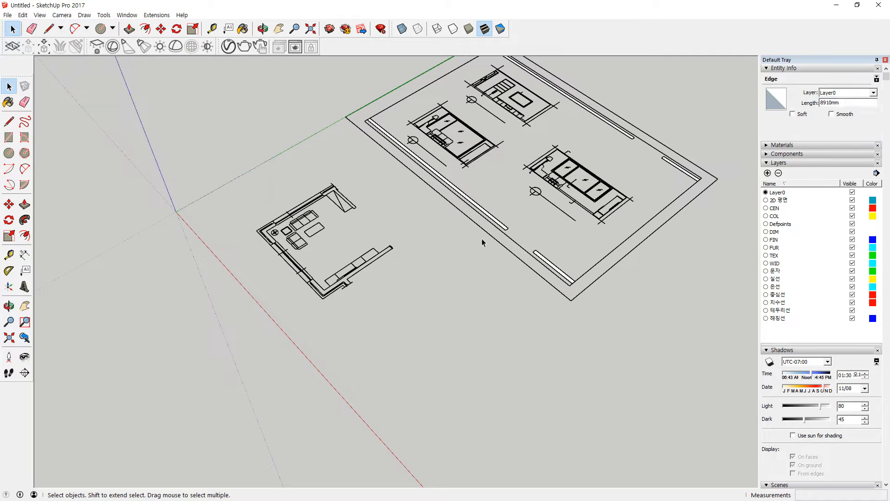
pyautogui.click(507, 239)
pyautogui.moveTo(292, 314)
pyautogui.mouseDown()
pyautogui.moveTo(253, 292)
pyautogui.moveTo(417, 243)
pyautogui.moveTo(286, 320)
pyautogui.mouseUp()
pyautogui.moveTo(551, 309)
pyautogui.mouseDown()
pyautogui.moveTo(558, 249)
pyautogui.moveTo(555, 359)
pyautogui.mouseUp()
pyautogui.moveTo(553, 324)
pyautogui.mouseDown()
pyautogui.moveTo(535, 347)
pyautogui.moveTo(598, 359)
pyautogui.mouseUp()
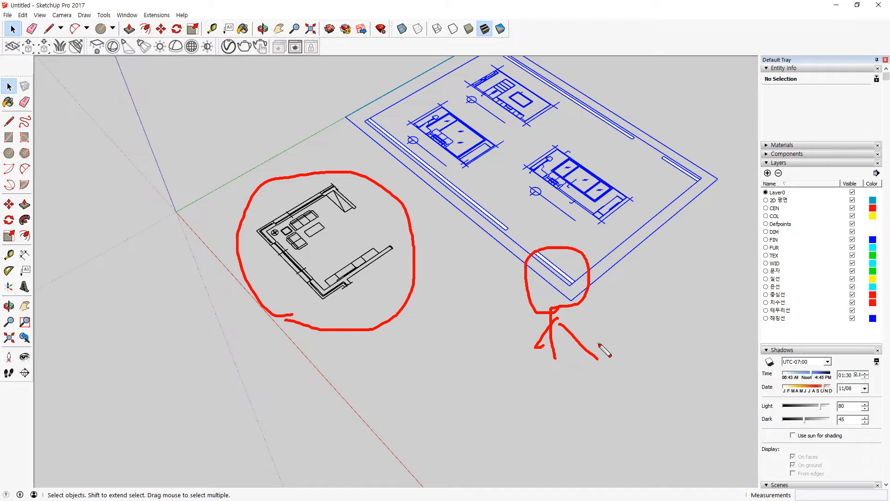
pyautogui.press('Escape')
# Step: Explode the 거실전개도.dwg component into separate entities
pyautogui.scroll(-1, 520, 135)
pyautogui.keyDown('shift'); pyautogui.moveTo(525, 122); pyautogui.dragTo(465, 177, button='middle'); pyautogui.keyUp('shift')
pyautogui.press('space')
pyautogui.click(465, 177)
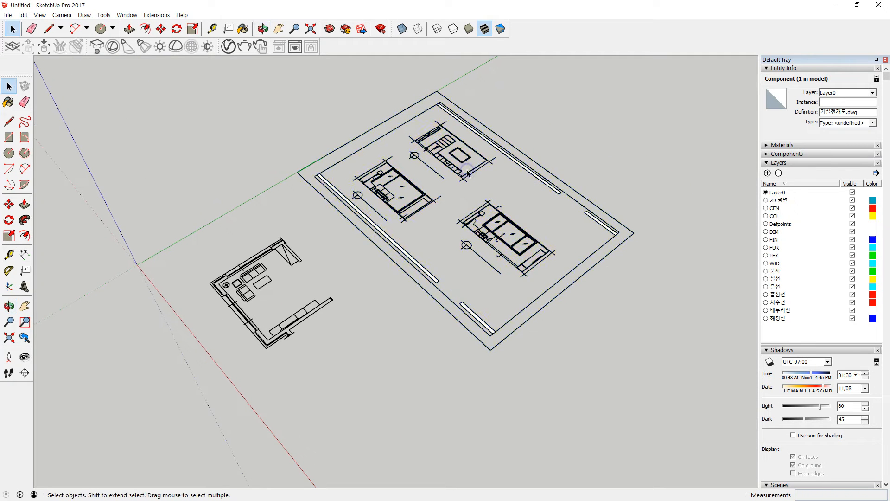
pyautogui.click(465, 176)
pyautogui.rightClick(465, 177)
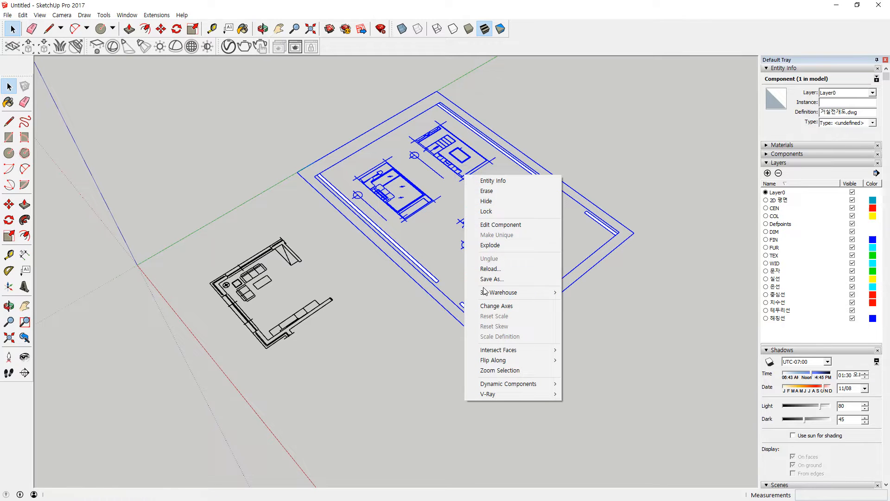
pyautogui.click(491, 246)
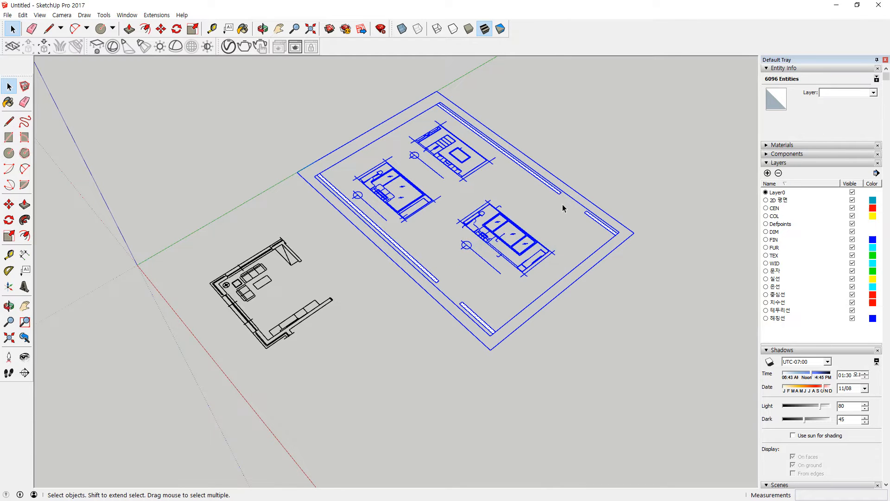
# Step: Delete the sheet border and the title strips surrounding the three wall elevations
pyautogui.moveTo(563, 207); pyautogui.dragTo(627, 210, button='middle')
pyautogui.click(658, 175)
pyautogui.moveTo(658, 175); pyautogui.dragTo(569, 204)
pyautogui.press('Delete')
pyautogui.press('Delete')
pyautogui.press('Delete')
pyautogui.moveTo(427, 96); pyautogui.dragTo(285, 197)
pyautogui.press('Delete')
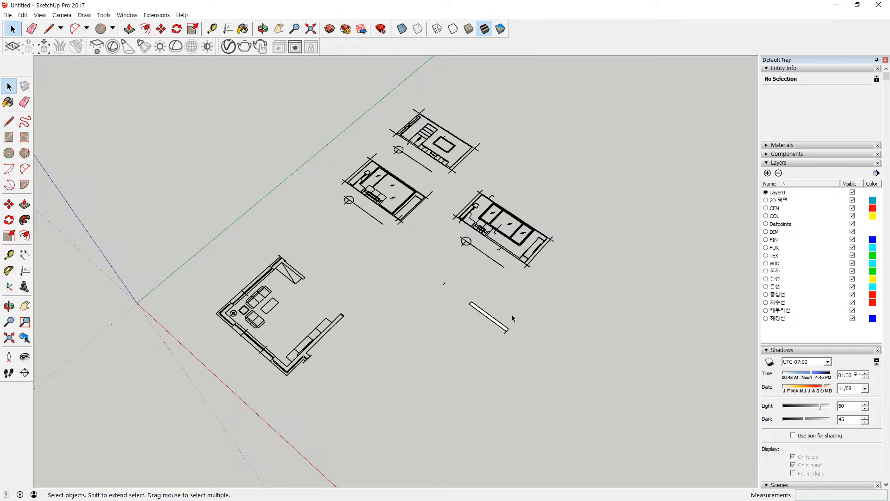
pyautogui.moveTo(513, 346); pyautogui.dragTo(436, 285)
pyautogui.press('Delete')
# Step: Set the standard Top view and delete the circle-and-line title mark below each of the three elevations
pyautogui.click(62, 15)
pyautogui.moveTo(89, 46)
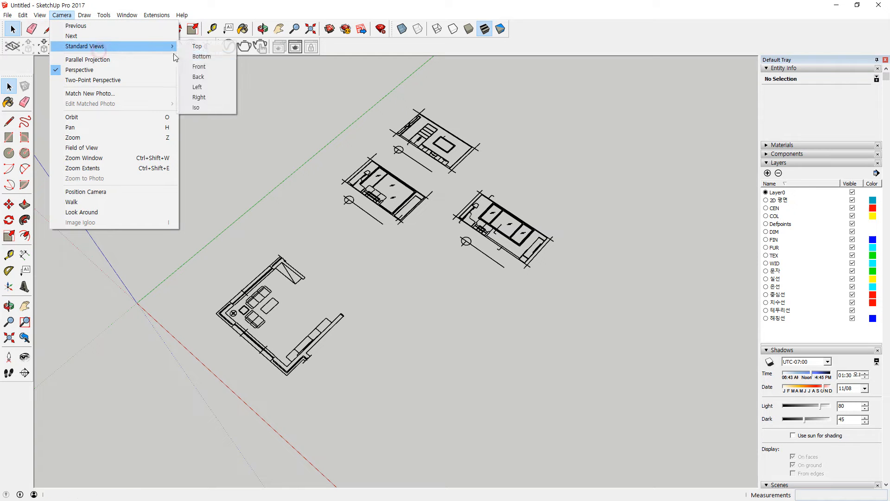
pyautogui.click(195, 48)
pyautogui.scroll(2, 318, 113)
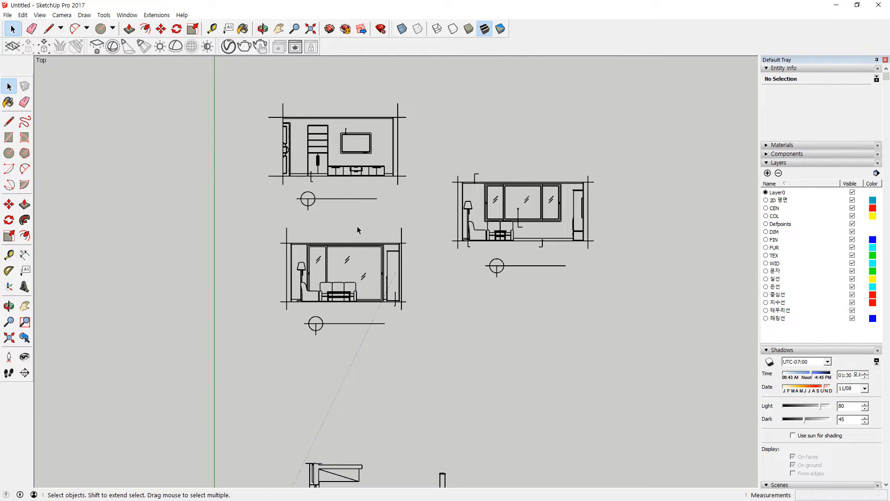
pyautogui.moveTo(340, 215); pyautogui.dragTo(292, 189)
pyautogui.press('Delete')
pyautogui.moveTo(333, 341); pyautogui.dragTo(299, 312)
pyautogui.press('Delete')
pyautogui.moveTo(514, 286); pyautogui.dragTo(483, 258)
pyautogui.press('Delete')
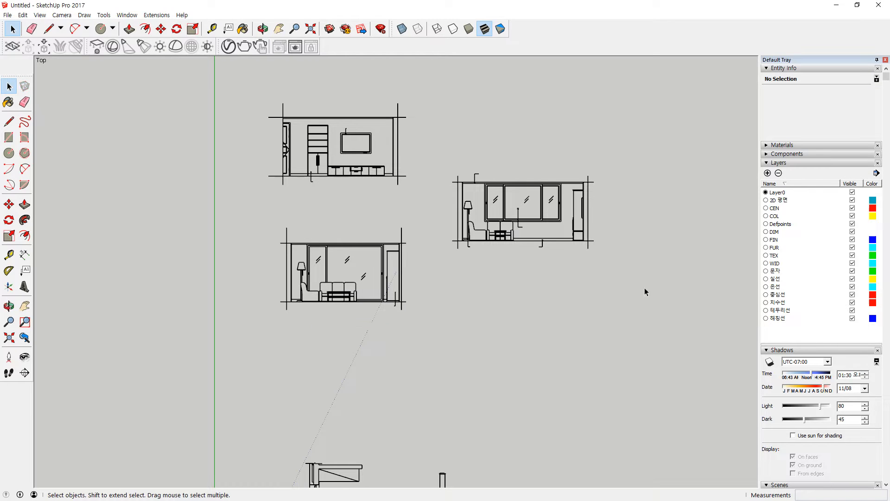
# Step: Check which elevation lines lie on the CEN layer by selecting a centre line and toggling the layer's visibility
pyautogui.click(398, 112)
pyautogui.scroll(5, 396, 115)
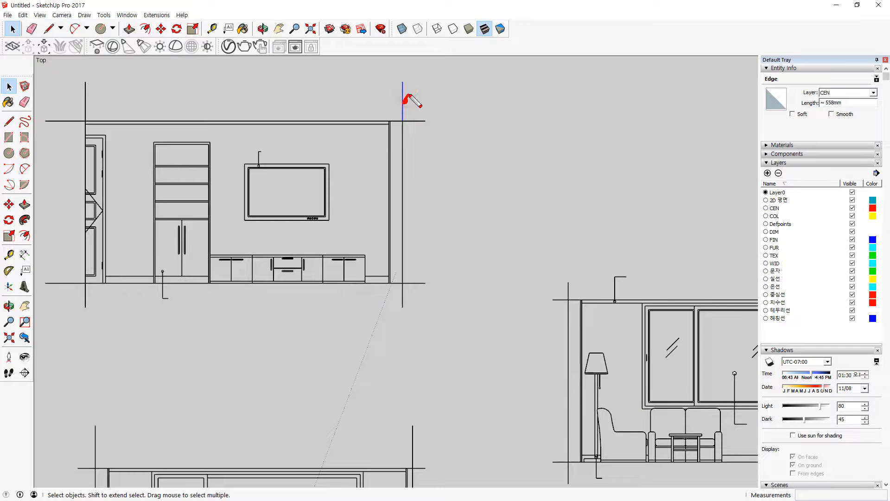
pyautogui.click(854, 208)
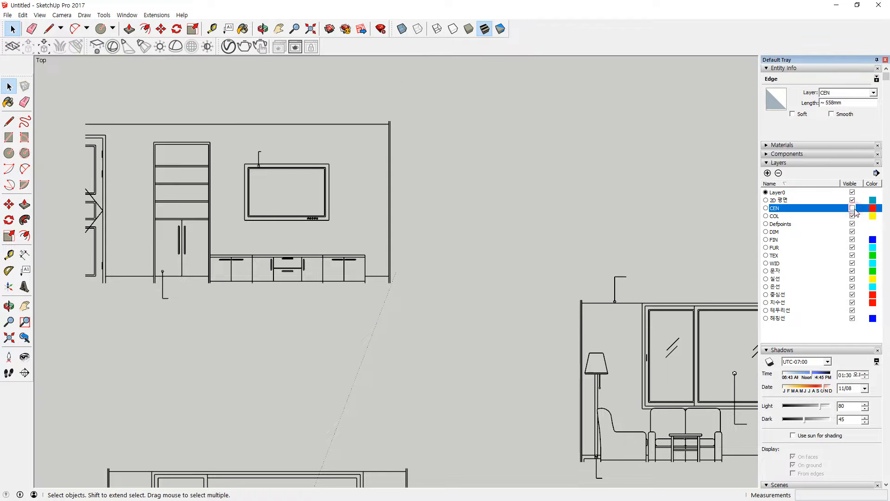
pyautogui.click(854, 209)
pyautogui.click(854, 208)
pyautogui.click(854, 208)
pyautogui.click(853, 208)
pyautogui.click(854, 209)
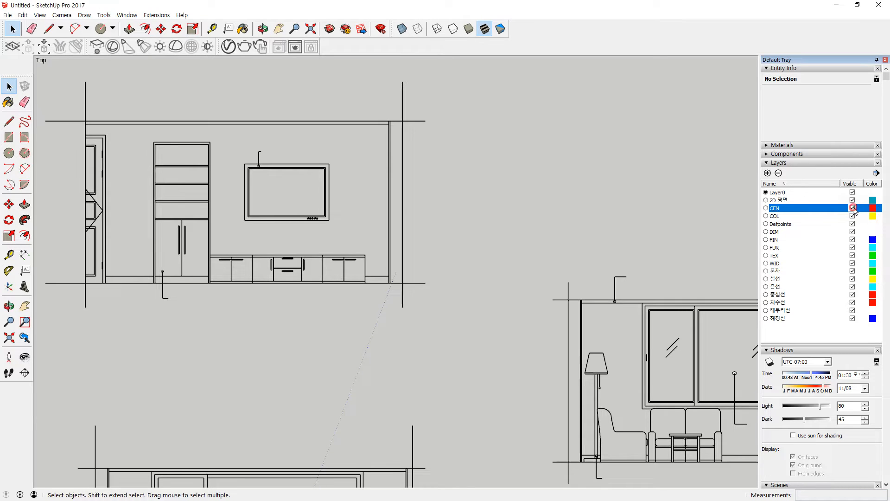
# Step: Hide the COL layer and delete the Defpoints layer
pyautogui.click(854, 216)
pyautogui.click(853, 216)
pyautogui.click(853, 216)
pyautogui.click(854, 224)
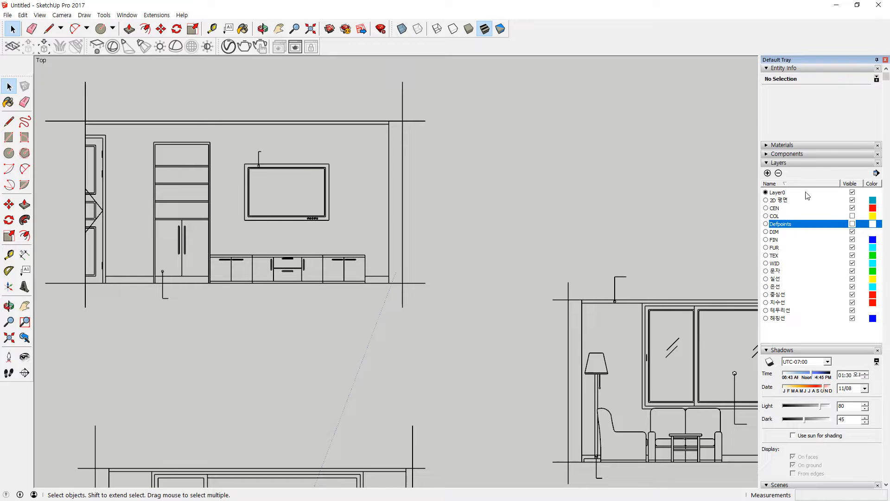
pyautogui.click(779, 173)
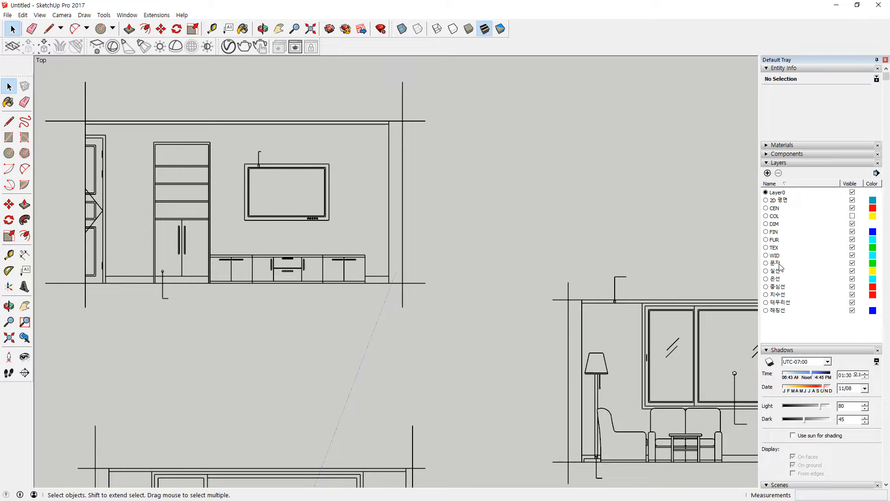
# Step: Delete the block of Korean-named layers from 문자 through 해칭선
pyautogui.click(779, 263)
pyautogui.keyDown('shift'); pyautogui.click(778, 310); pyautogui.keyUp('shift')
pyautogui.click(779, 173)
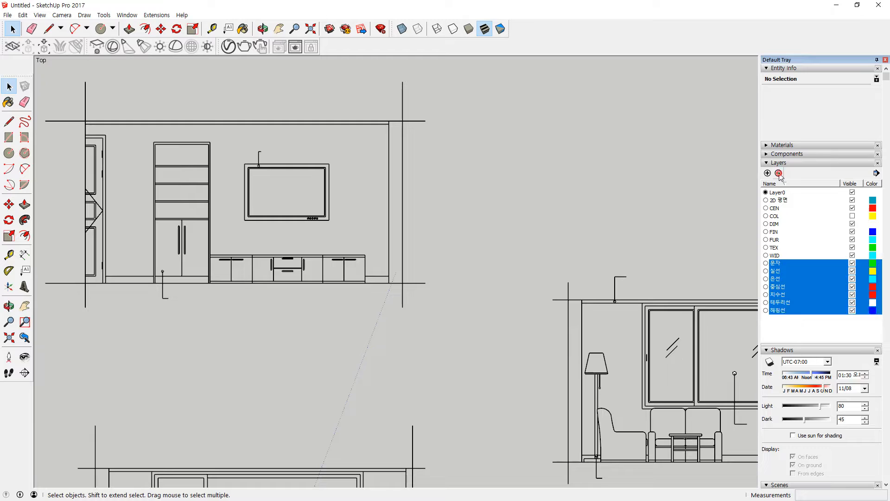
# Step: Toggle the WID and TEX layers to check their contents, and delete the TEX layer together with its entities
pyautogui.click(782, 255)
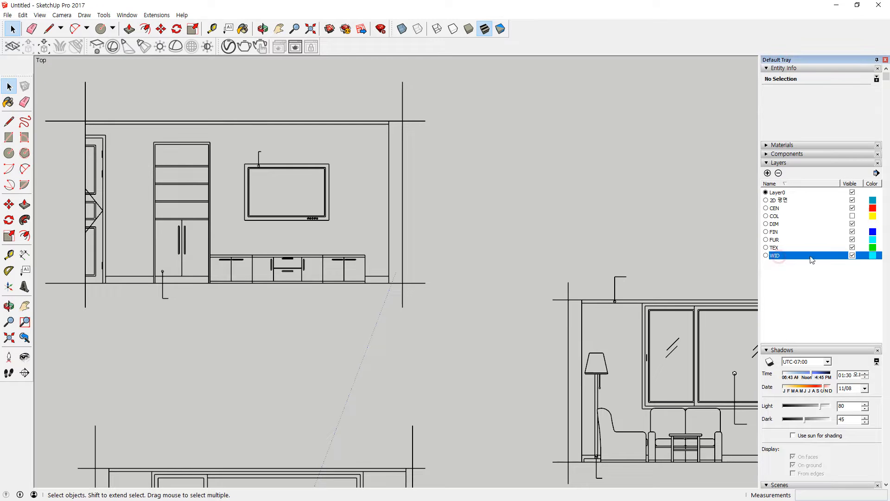
pyautogui.click(853, 255)
pyautogui.click(853, 255)
pyautogui.click(853, 248)
pyautogui.click(853, 247)
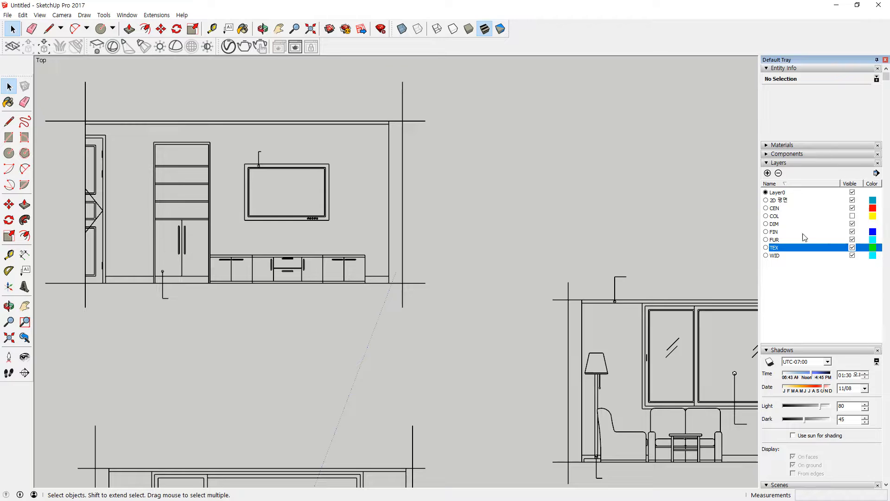
pyautogui.click(778, 173)
pyautogui.click(390, 275)
pyautogui.click(463, 286)
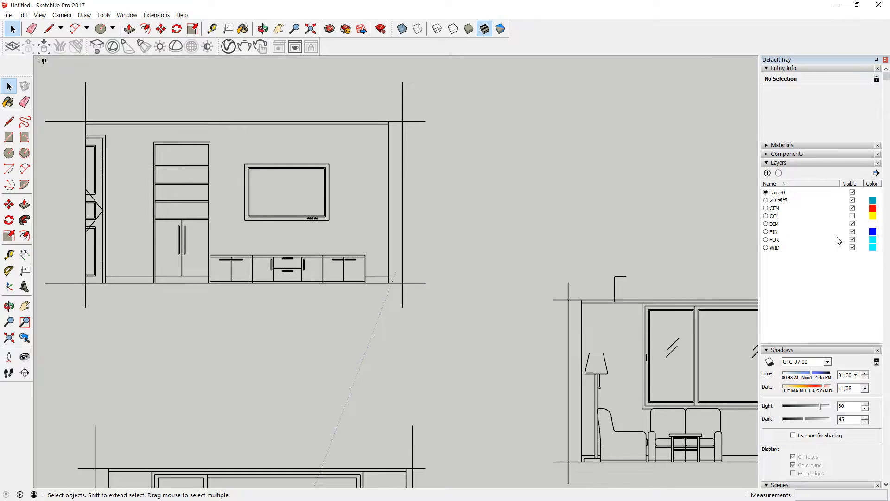
# Step: Toggle the visibility of the FUR and FIN layers to check which elevation lines each one holds
pyautogui.click(852, 239)
pyautogui.click(852, 239)
pyautogui.click(852, 232)
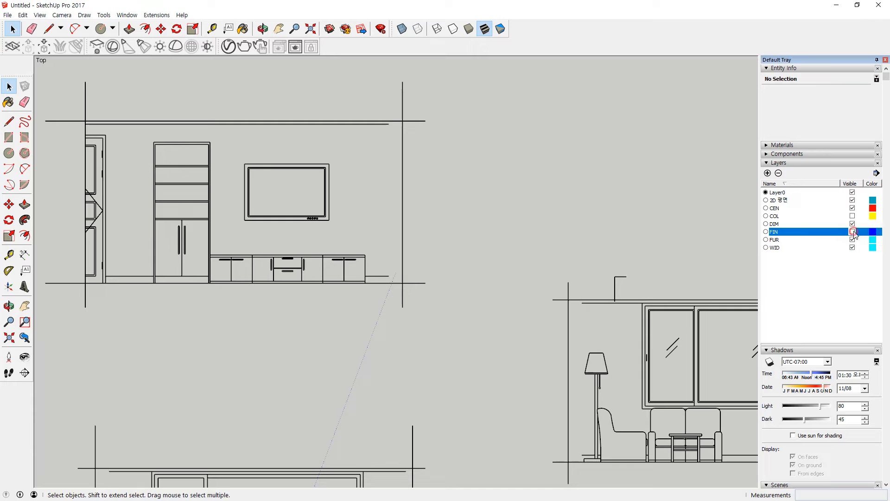
pyautogui.click(853, 231)
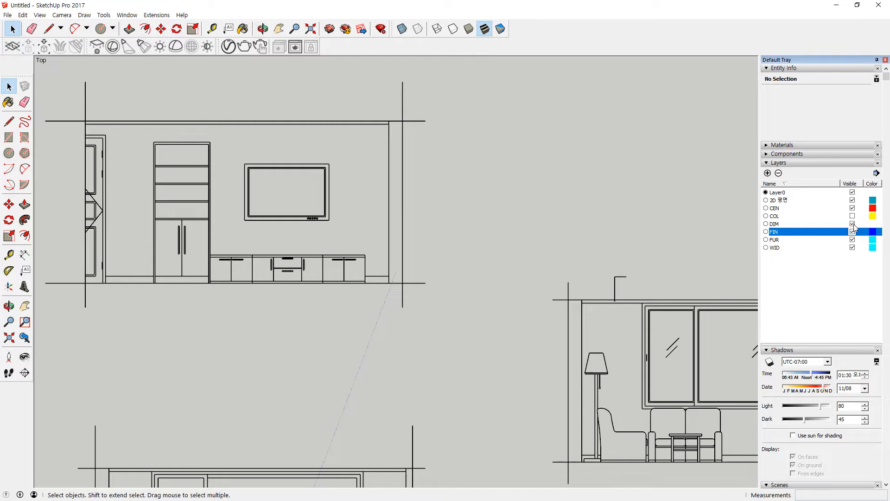
# Step: Hide the DIM layer and delete it together with its contents
pyautogui.click(853, 224)
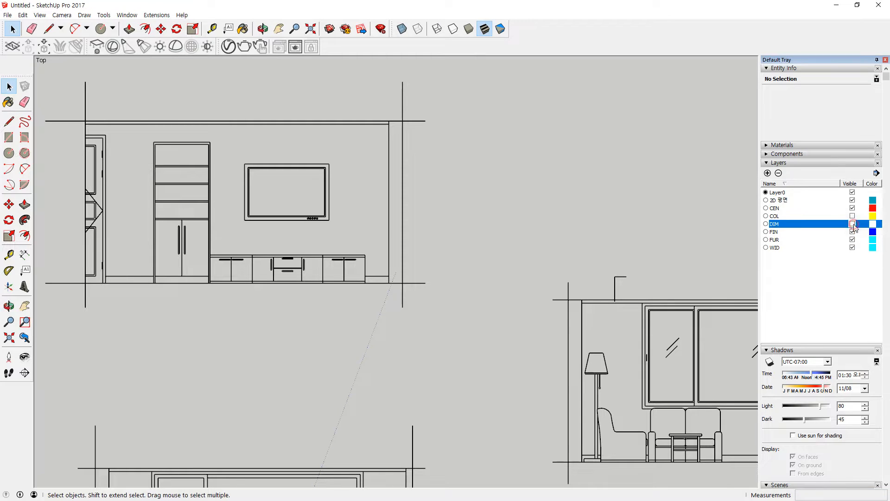
pyautogui.click(779, 173)
pyautogui.click(378, 274)
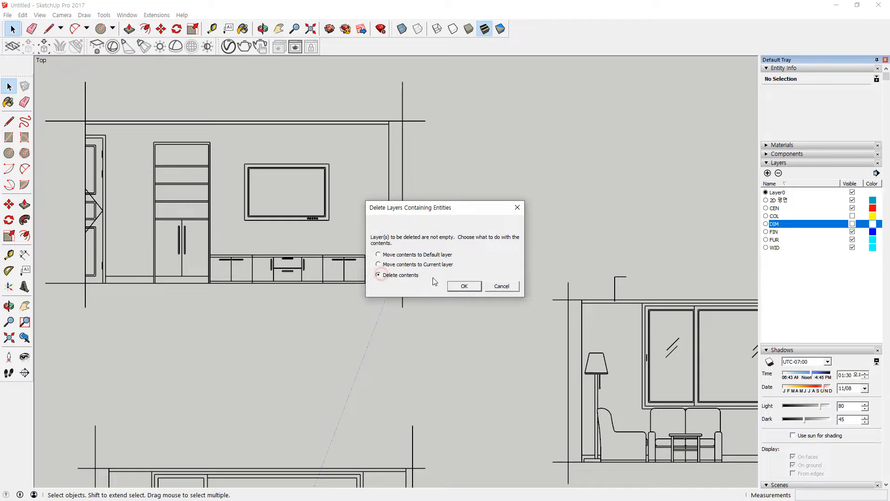
pyautogui.click(464, 287)
# Step: Delete the bent section mark above the elevation with the three-pane window
pyautogui.scroll(-5, 439, 245)
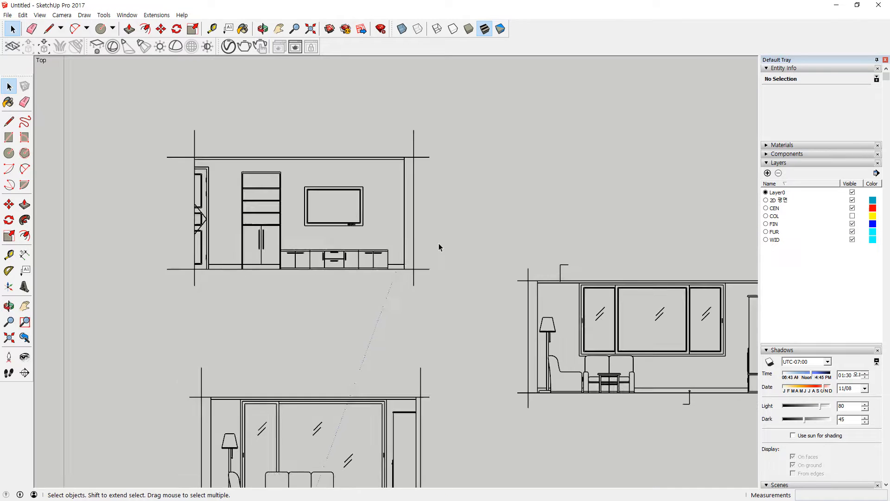
pyautogui.scroll(2, 521, 288)
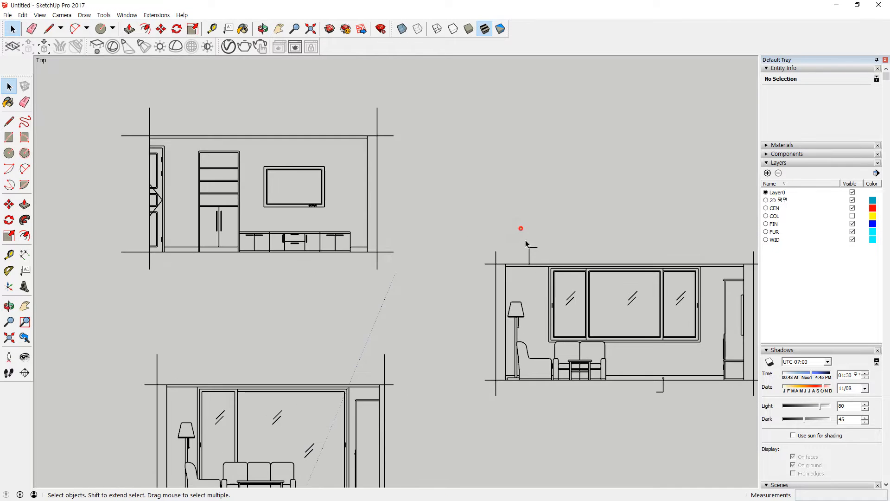
pyautogui.moveTo(537, 265); pyautogui.dragTo(538, 266)
pyautogui.press('Delete')
pyautogui.scroll(4, 531, 247)
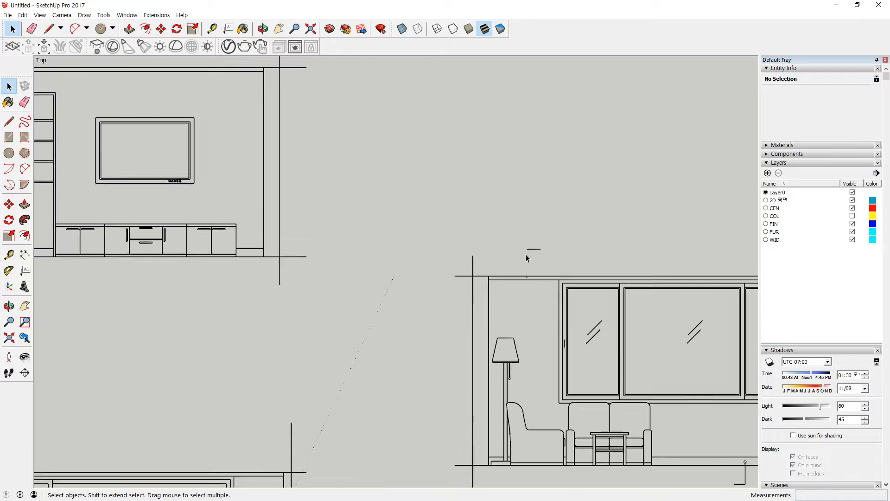
pyautogui.moveTo(515, 217); pyautogui.dragTo(563, 300)
pyautogui.scroll(-1, 563, 325)
pyautogui.scroll(-3, 566, 346)
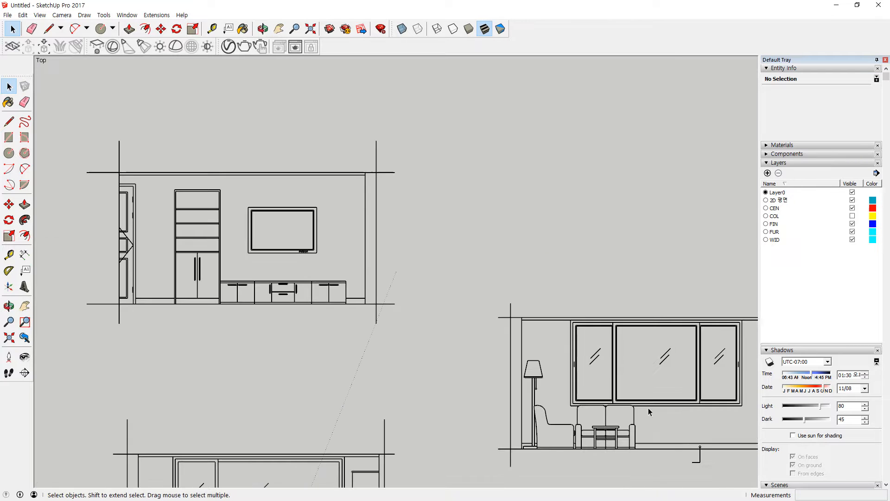
# Step: Delete the bent section mark below the floor line of the three-pane window elevation
pyautogui.keyDown('shift'); pyautogui.moveTo(625, 389); pyautogui.dragTo(476, 286, button='middle'); pyautogui.keyUp('shift')
pyautogui.scroll(2, 537, 334)
pyautogui.moveTo(536, 327); pyautogui.dragTo(561, 382)
pyautogui.press('Delete')
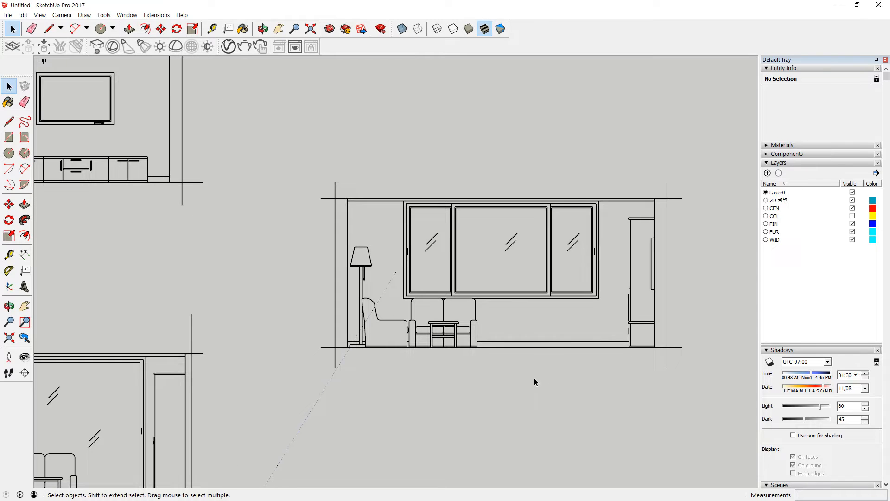
# Step: Delete the centre-line extensions projecting around all sides of the sliding-window elevation below the TV wall
pyautogui.scroll(-3, 307, 343)
pyautogui.keyDown('shift'); pyautogui.moveTo(274, 359); pyautogui.dragTo(574, 287, button='middle'); pyautogui.keyUp('shift')
pyautogui.moveTo(557, 224)
pyautogui.mouseDown()
pyautogui.moveTo(282, 261)
pyautogui.moveTo(297, 187)
pyautogui.mouseUp()
pyautogui.press('Delete')
pyautogui.press('Delete')
pyautogui.moveTo(337, 349); pyautogui.dragTo(336, 349)
pyautogui.press('Delete')
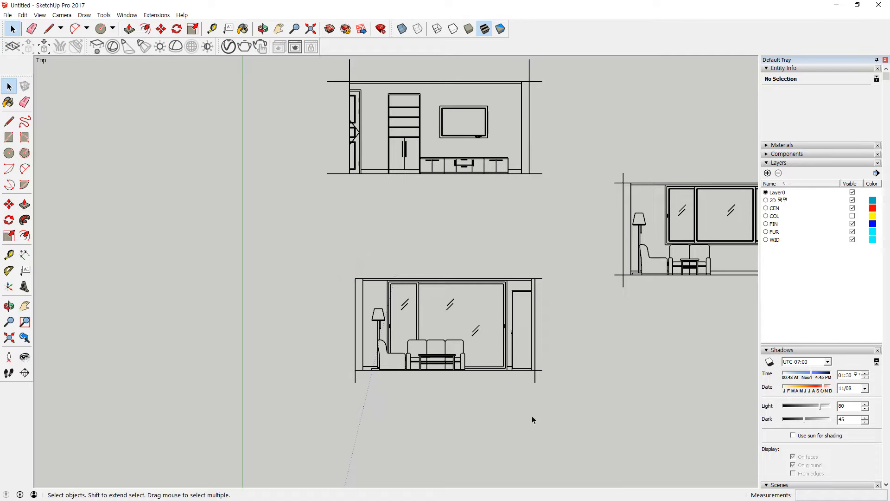
pyautogui.moveTo(283, 385); pyautogui.dragTo(269, 382)
pyautogui.press('Delete')
pyautogui.moveTo(581, 236); pyautogui.dragTo(539, 421)
pyautogui.press('Delete')
# Step: Delete the centre-line extensions projecting beyond the outline of the three-pane window elevation
pyautogui.scroll(-1, 564, 212)
pyautogui.keyDown('shift'); pyautogui.moveTo(626, 266); pyautogui.dragTo(393, 250, button='middle'); pyautogui.keyUp('shift')
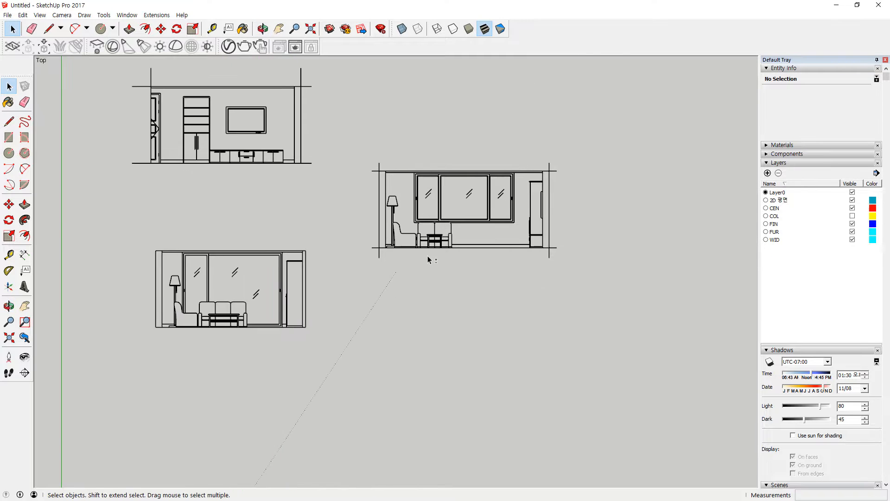
pyautogui.scroll(2, 458, 256)
pyautogui.moveTo(620, 266); pyautogui.dragTo(309, 266)
pyautogui.moveTo(613, 264); pyautogui.dragTo(604, 109)
pyautogui.press('Delete')
pyautogui.press('Delete')
pyautogui.moveTo(608, 98); pyautogui.dragTo(312, 280)
pyautogui.press('Delete')
pyautogui.press('Delete')
# Step: Delete the centre-line extensions projecting beyond the outline of the TV-wall elevation
pyautogui.scroll(-1, 308, 268)
pyautogui.keyDown('shift'); pyautogui.moveTo(254, 198); pyautogui.dragTo(453, 292, button='middle'); pyautogui.keyUp('shift')
pyautogui.scroll(1, 462, 256)
pyautogui.moveTo(462, 256); pyautogui.dragTo(132, 263)
pyautogui.press('Delete')
pyautogui.press('Delete')
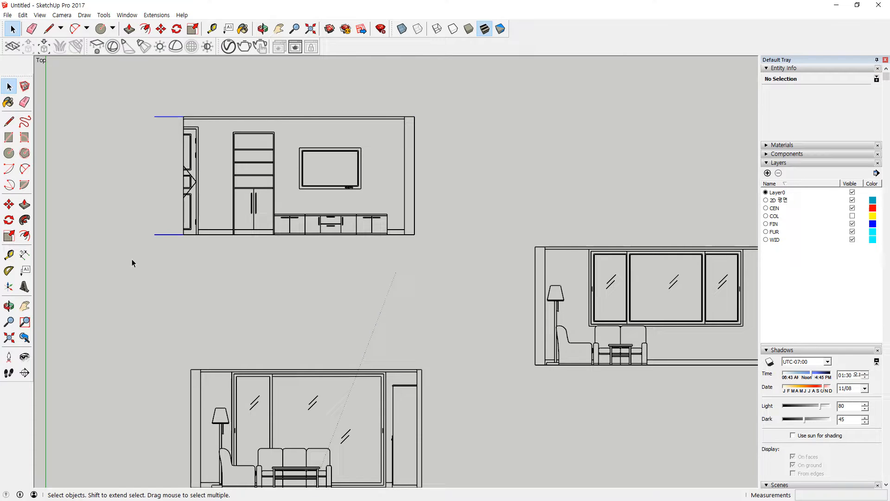
pyautogui.press('Delete')
# Step: Select individual lines in the three elevations to inspect their entity and layer information
pyautogui.scroll(-1, 150, 272)
pyautogui.keyDown('shift'); pyautogui.moveTo(340, 270); pyautogui.dragTo(294, 212, button='middle'); pyautogui.keyUp('shift')
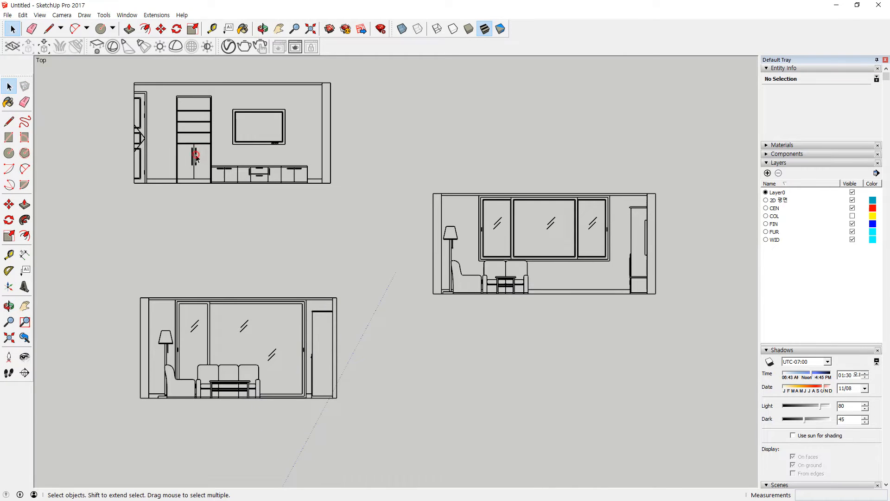
pyautogui.click(263, 168)
pyautogui.click(270, 144)
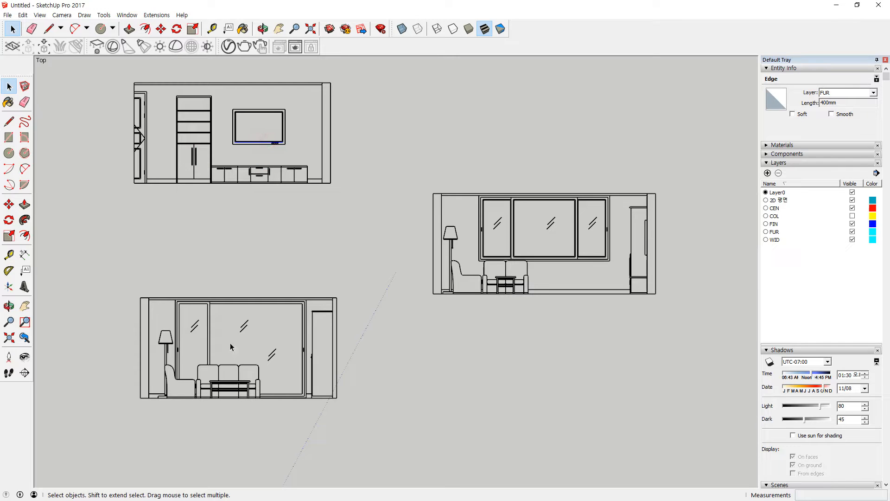
pyautogui.click(210, 344)
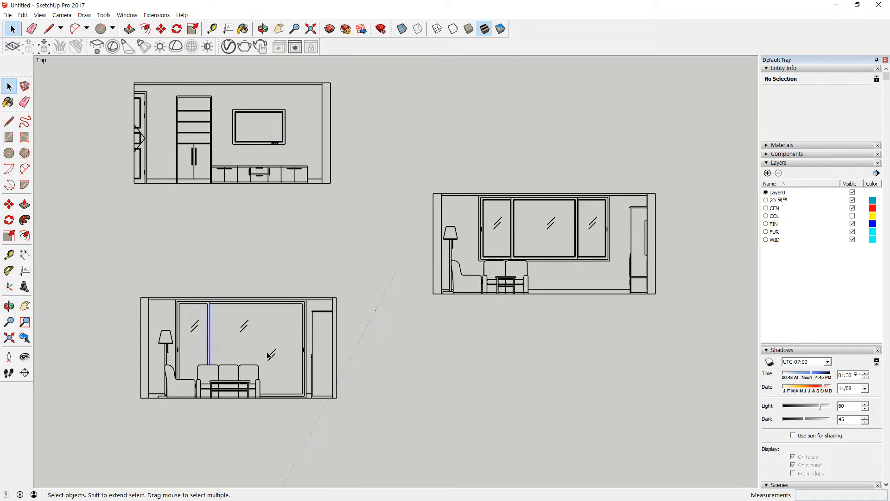
pyautogui.click(529, 257)
pyautogui.click(546, 275)
pyautogui.click(469, 268)
pyautogui.click(453, 257)
pyautogui.click(458, 231)
pyautogui.click(733, 283)
pyautogui.scroll(-2, 345, 222)
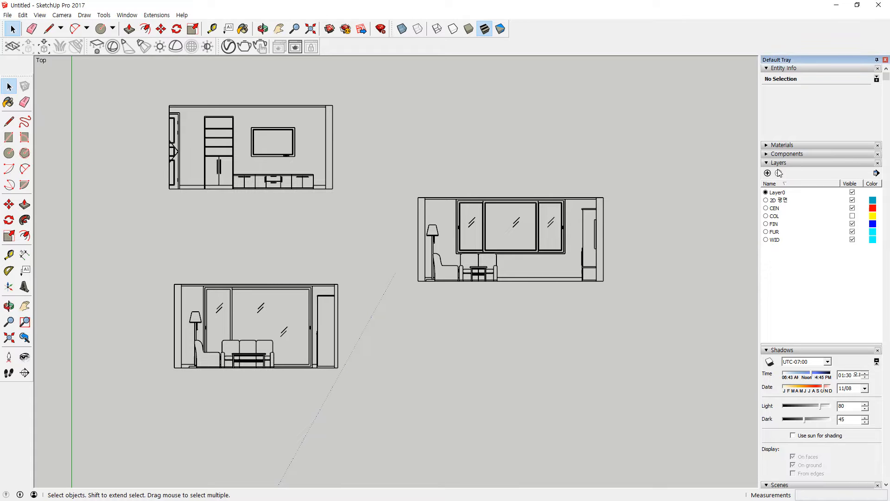
pyautogui.moveTo(292, 210)
pyautogui.mouseDown()
pyautogui.moveTo(162, 136)
pyautogui.moveTo(273, 212)
pyautogui.mouseUp()
pyautogui.moveTo(540, 286)
pyautogui.mouseDown()
pyautogui.moveTo(524, 297)
pyautogui.moveTo(540, 288)
pyautogui.mouseUp()
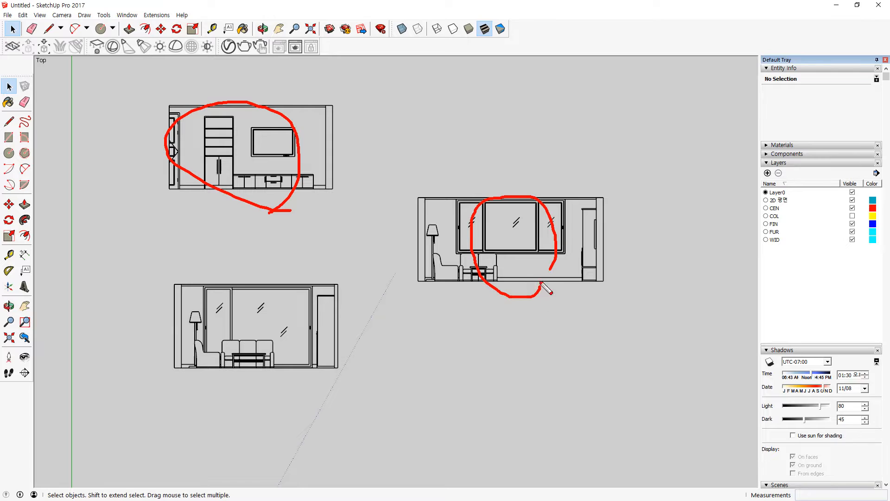
pyautogui.moveTo(248, 387)
pyautogui.mouseDown()
pyautogui.moveTo(278, 385)
pyautogui.moveTo(248, 392)
pyautogui.mouseUp()
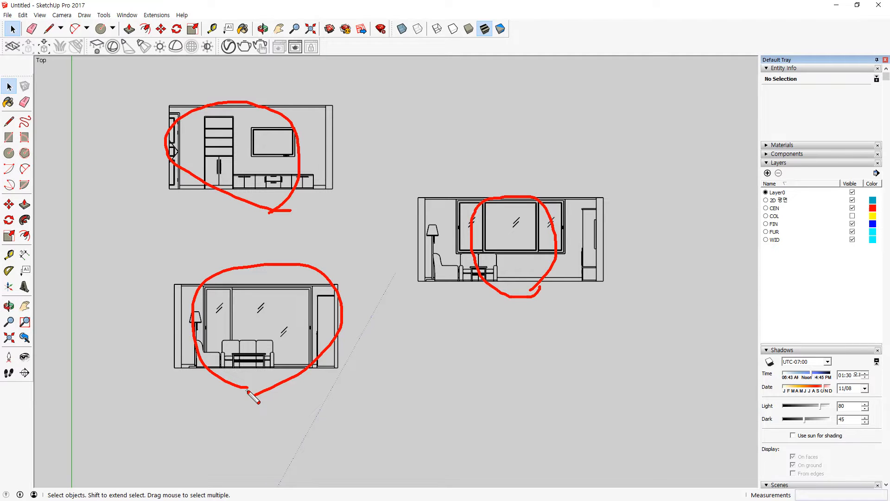
pyautogui.press('Escape')
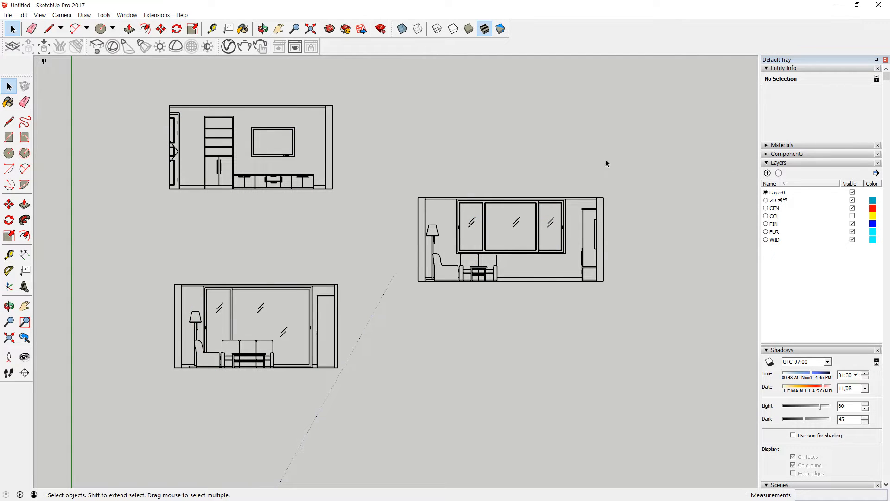
# Step: Add a new layer named 2D 입면1
pyautogui.click(767, 173)
pyautogui.write('2d')
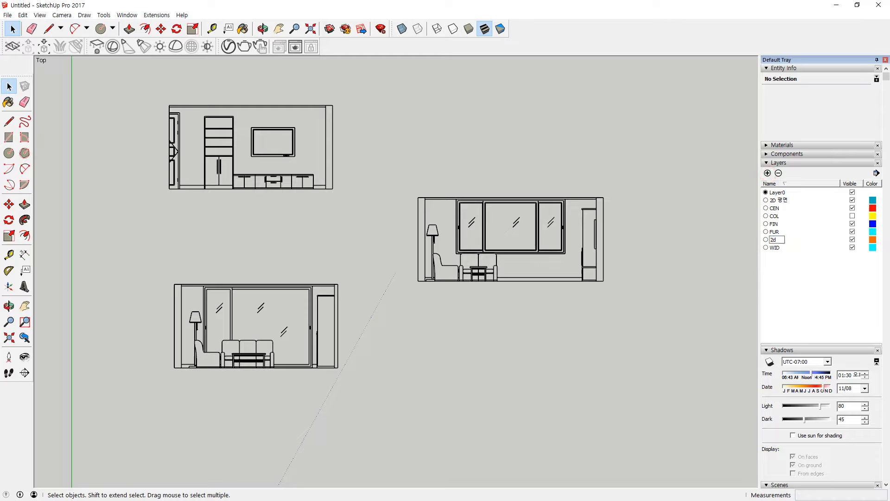
pyautogui.write('D 입면1')
pyautogui.press('Return')
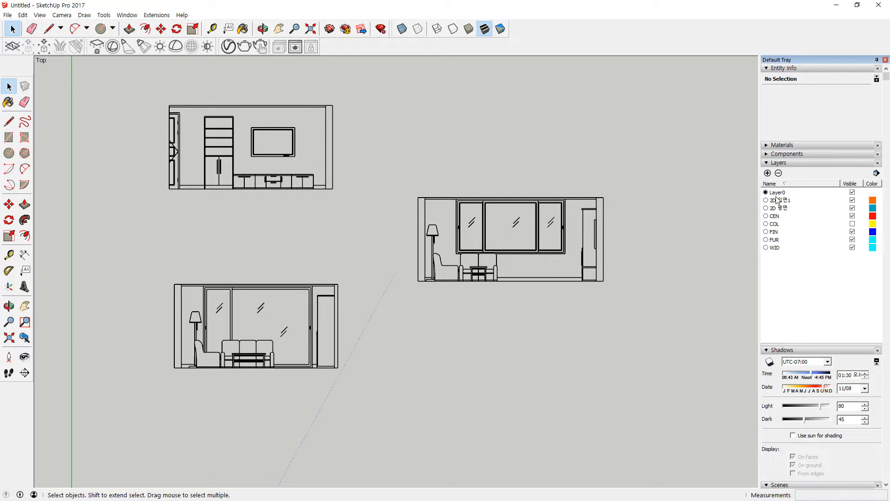
# Step: Add a new layer named 2D 입면2
pyautogui.click(768, 173)
pyautogui.write('2D')
pyautogui.write(' ㅇ')
pyautogui.write('ㅂㅁ')
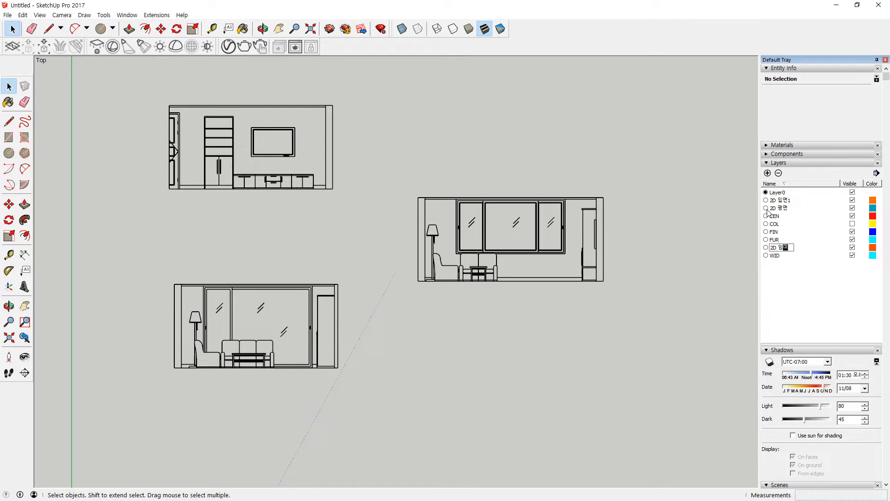
pyautogui.write('ㅕㄴ2')
pyautogui.press('Return')
# Step: Add a new layer named 2D 입면3
pyautogui.click(768, 173)
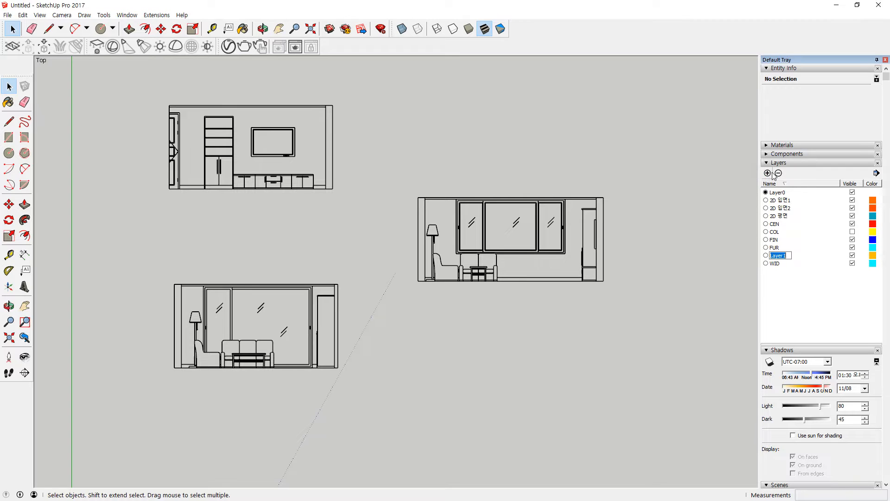
pyautogui.write('2ㅇ dl')
pyautogui.press('BackSpace')
pyautogui.press('BackSpace')
pyautogui.press('BackSpace')
pyautogui.press('BackSpace')
pyautogui.press('BackSpace')
pyautogui.write('2D 입면3')
pyautogui.press('Return')
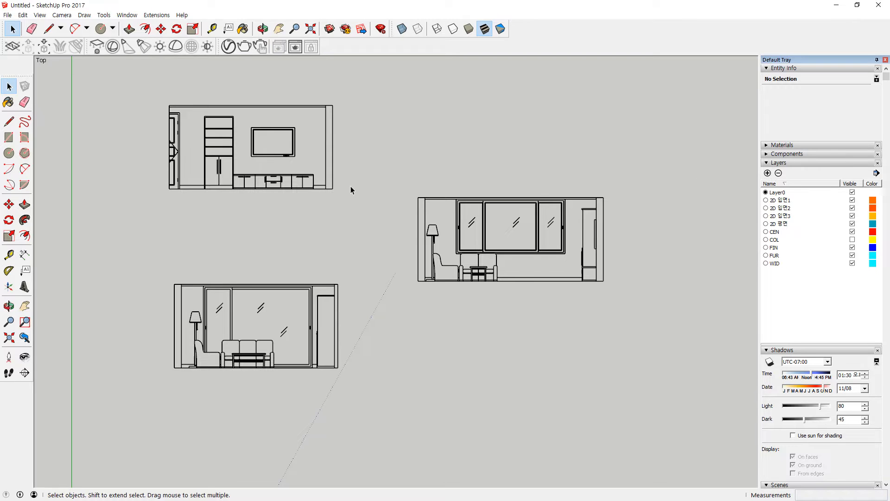
# Step: Assign the TV-wall elevation's edges to layer 2D 입면1, the three-pane window elevation's to 2D 입면2 and the sliding-window elevation's to 2D 입면3
pyautogui.moveTo(355, 205); pyautogui.dragTo(61, 72)
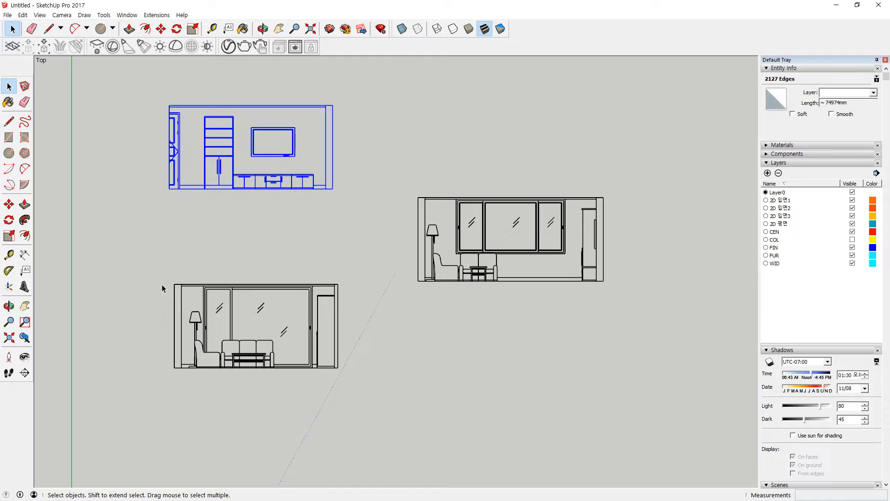
pyautogui.click(875, 93)
pyautogui.click(873, 107)
pyautogui.moveTo(411, 178); pyautogui.dragTo(610, 290)
pyautogui.click(874, 93)
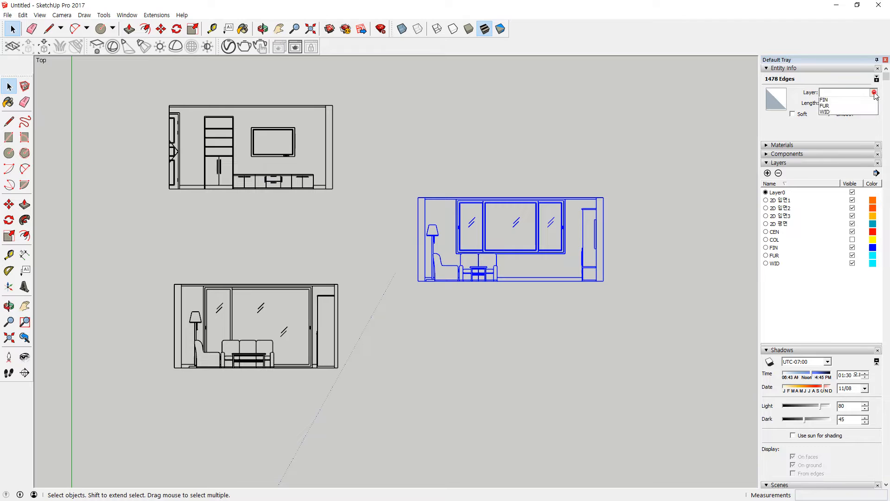
pyautogui.click(858, 113)
pyautogui.moveTo(139, 256); pyautogui.dragTo(377, 385)
pyautogui.click(873, 93)
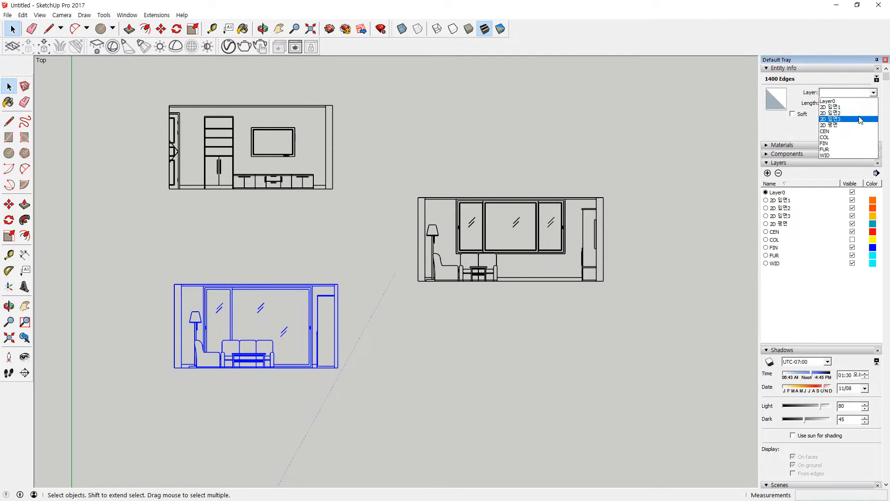
pyautogui.click(858, 119)
# Step: Make a separate group from the edges of each of the three elevations
pyautogui.click(361, 205)
pyautogui.moveTo(354, 204); pyautogui.dragTo(210, 161)
pyautogui.moveTo(362, 205); pyautogui.dragTo(158, 79)
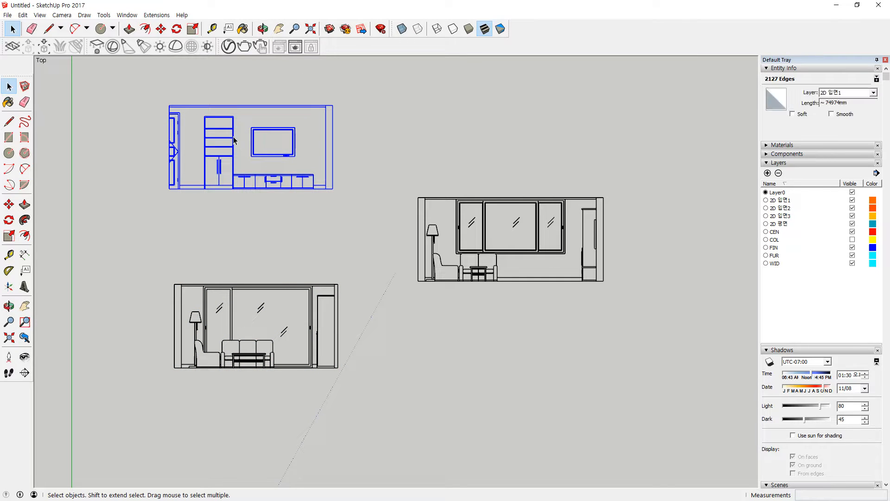
pyautogui.rightClick(235, 141)
pyautogui.click(265, 217)
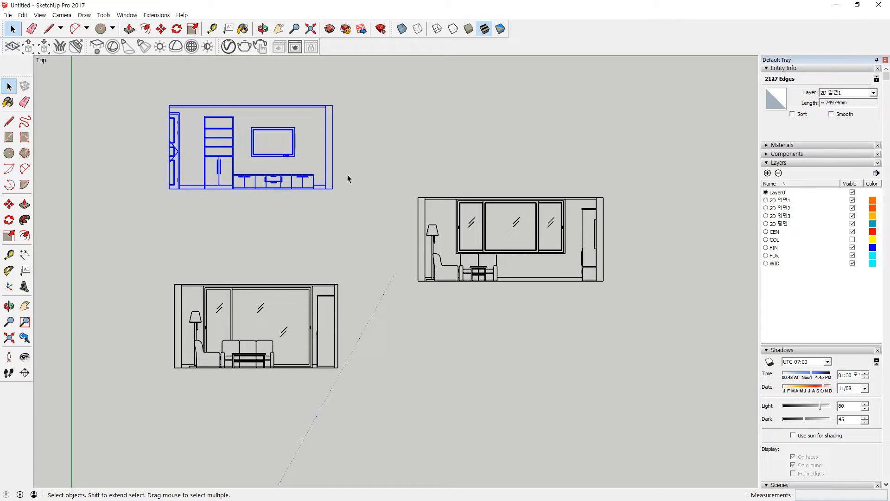
pyautogui.click(423, 177)
pyautogui.moveTo(396, 175); pyautogui.dragTo(698, 338)
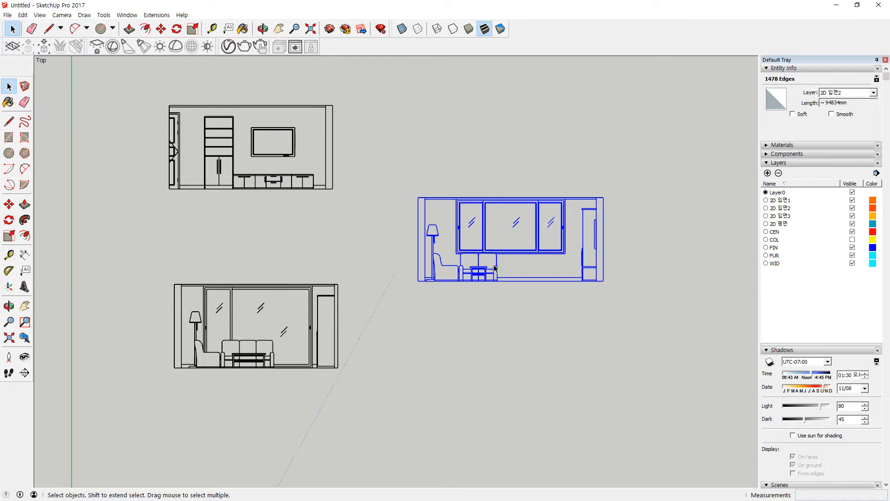
pyautogui.rightClick(485, 249)
pyautogui.click(515, 329)
pyautogui.moveTo(144, 260); pyautogui.dragTo(364, 400)
pyautogui.rightClick(253, 343)
pyautogui.click(278, 250)
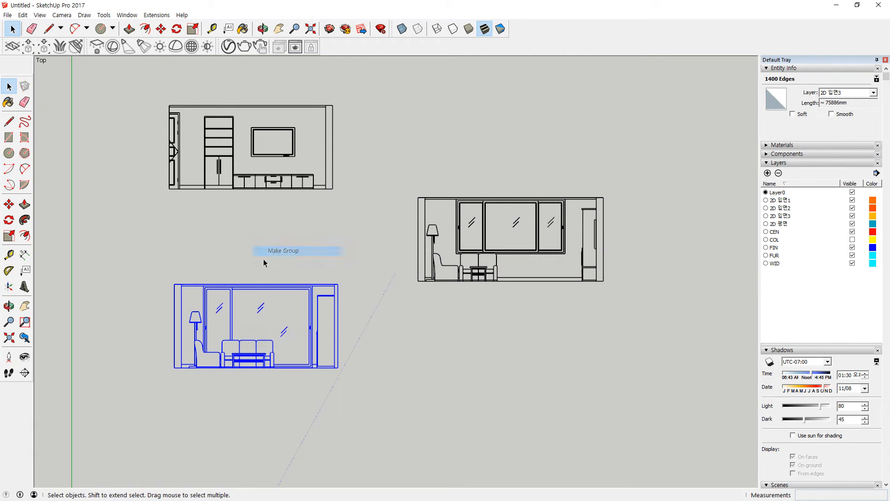
# Step: Assign the TV-wall group to layer 2D 입면1, the three-pane window group to 2D 입면2 and the sliding-window group to 2D 입면3
pyautogui.moveTo(342, 203); pyautogui.dragTo(78, 78)
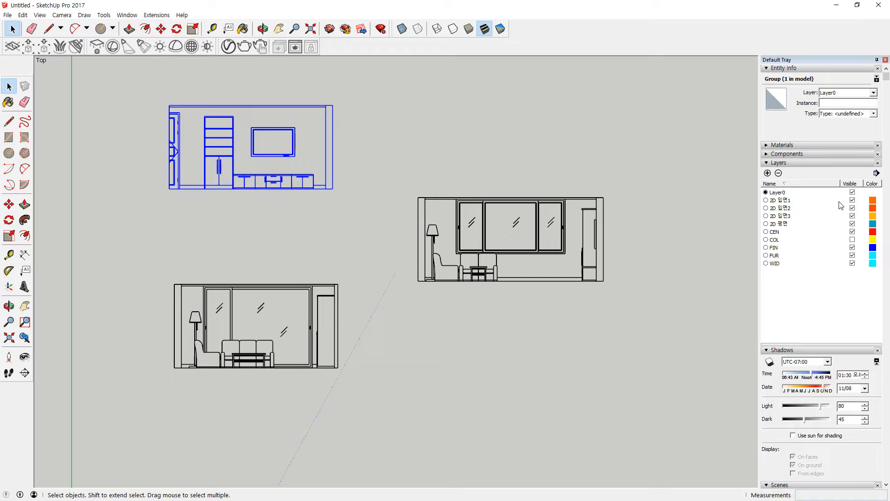
pyautogui.click(873, 92)
pyautogui.click(862, 104)
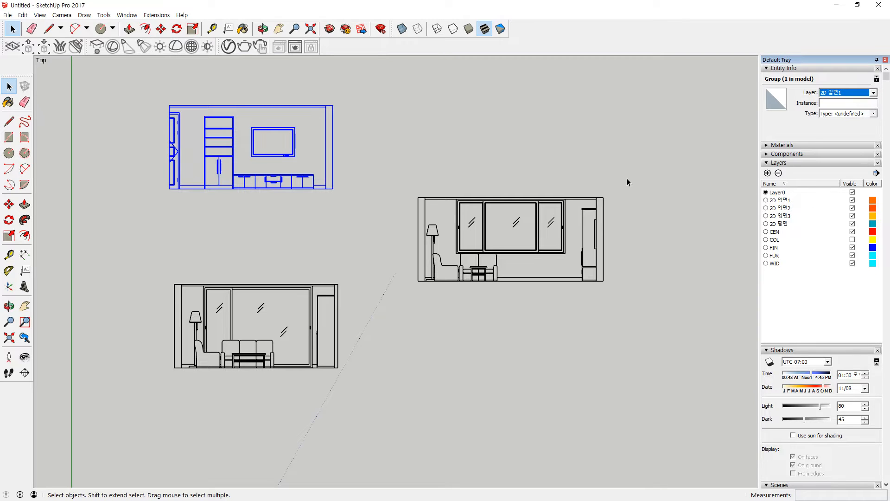
pyautogui.click(546, 254)
pyautogui.click(874, 92)
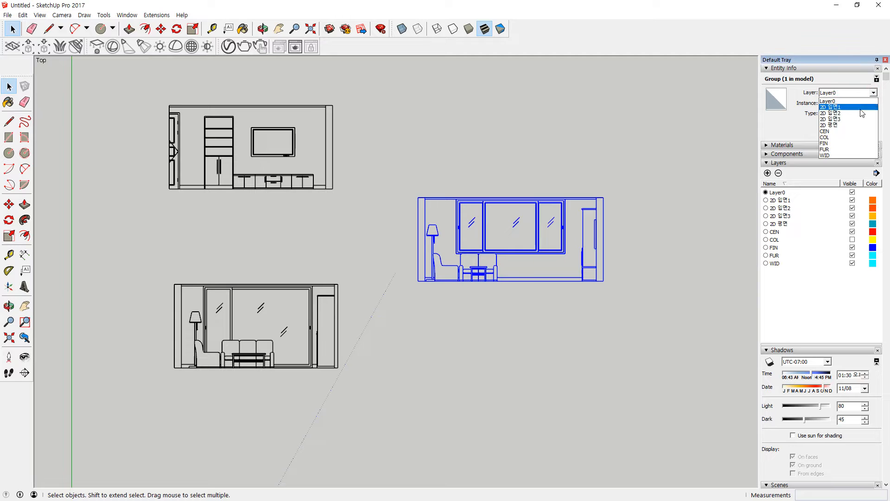
pyautogui.click(844, 110)
pyautogui.click(273, 329)
pyautogui.click(874, 92)
pyautogui.click(866, 116)
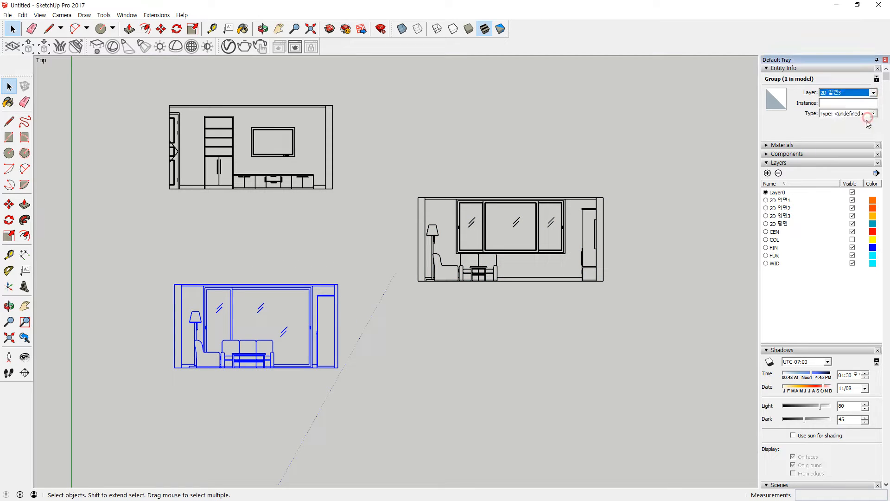
# Step: Delete the CEN, COL, FIN, FUR and WID layers together with their contents
pyautogui.click(412, 349)
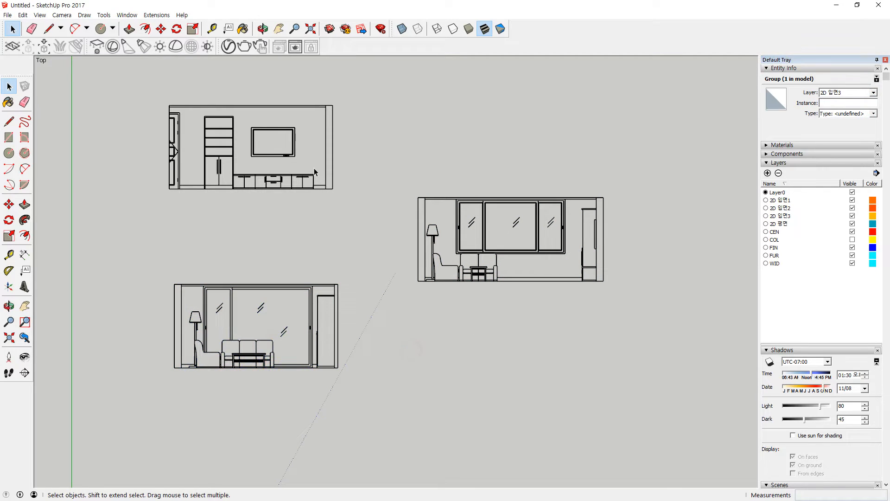
pyautogui.click(777, 234)
pyautogui.keyDown('shift'); pyautogui.click(775, 264); pyautogui.keyUp('shift')
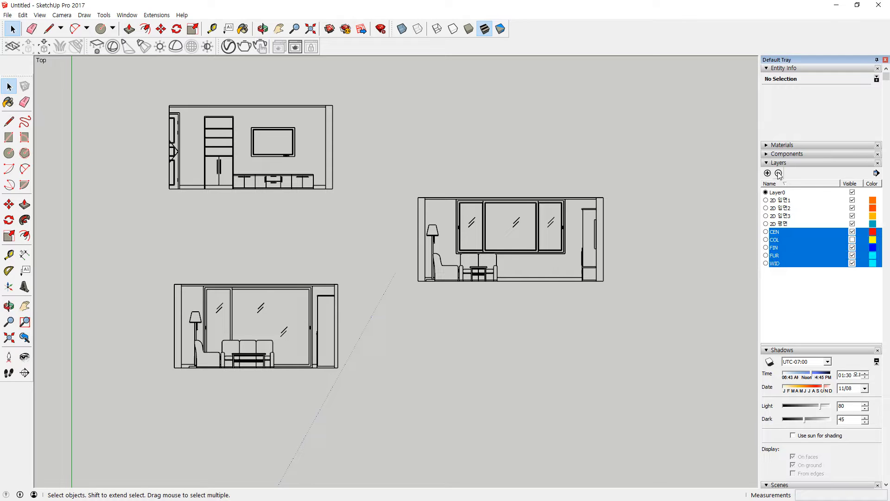
pyautogui.click(779, 173)
pyautogui.click(379, 275)
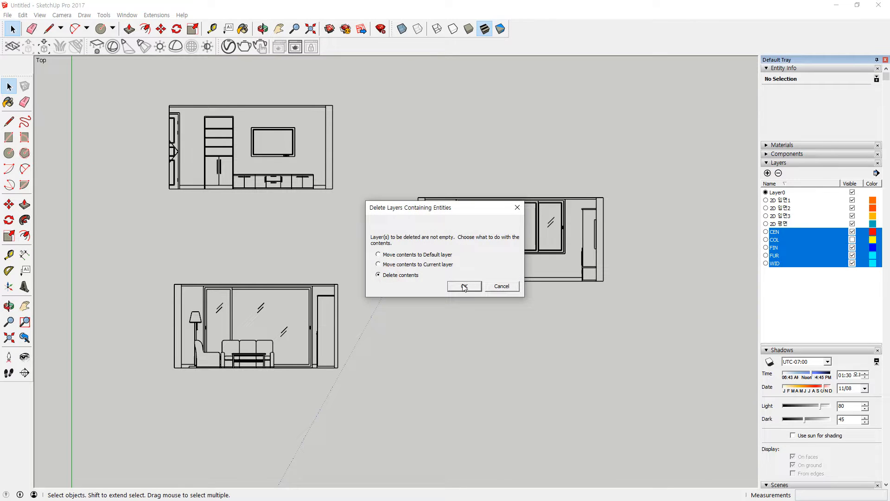
pyautogui.click(452, 285)
pyautogui.scroll(-2, 438, 316)
pyautogui.scroll(-5, 439, 317)
pyautogui.scroll(4, 397, 405)
pyautogui.keyDown('shift'); pyautogui.moveTo(465, 397); pyautogui.dragTo(467, 346, button='middle'); pyautogui.keyUp('shift')
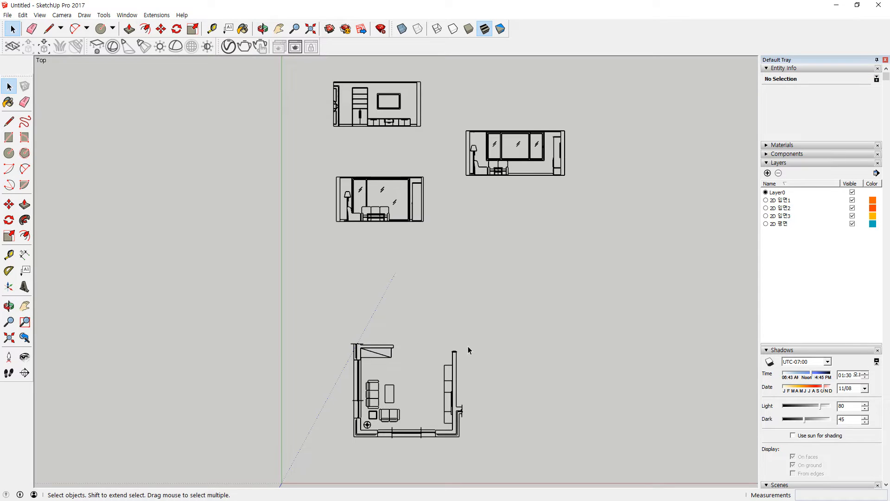
pyautogui.moveTo(384, 475)
pyautogui.mouseDown()
pyautogui.moveTo(485, 311)
pyautogui.moveTo(457, 456)
pyautogui.mouseUp()
pyautogui.moveTo(512, 335)
pyautogui.mouseDown()
pyautogui.moveTo(728, 238)
pyautogui.moveTo(720, 254)
pyautogui.mouseUp()
pyautogui.moveTo(440, 144)
pyautogui.mouseDown()
pyautogui.moveTo(343, 91)
pyautogui.moveTo(414, 101)
pyautogui.mouseUp()
pyautogui.moveTo(445, 83); pyautogui.dragTo(701, 163)
pyautogui.moveTo(568, 189)
pyautogui.mouseDown()
pyautogui.moveTo(573, 148)
pyautogui.moveTo(682, 207)
pyautogui.moveTo(715, 206)
pyautogui.mouseUp()
pyautogui.moveTo(706, 193); pyautogui.dragTo(697, 210)
pyautogui.moveTo(394, 236)
pyautogui.mouseDown()
pyautogui.moveTo(350, 211)
pyautogui.moveTo(410, 218)
pyautogui.mouseUp()
pyautogui.moveTo(430, 203)
pyautogui.mouseDown()
pyautogui.moveTo(525, 250)
pyautogui.moveTo(726, 228)
pyautogui.mouseUp()
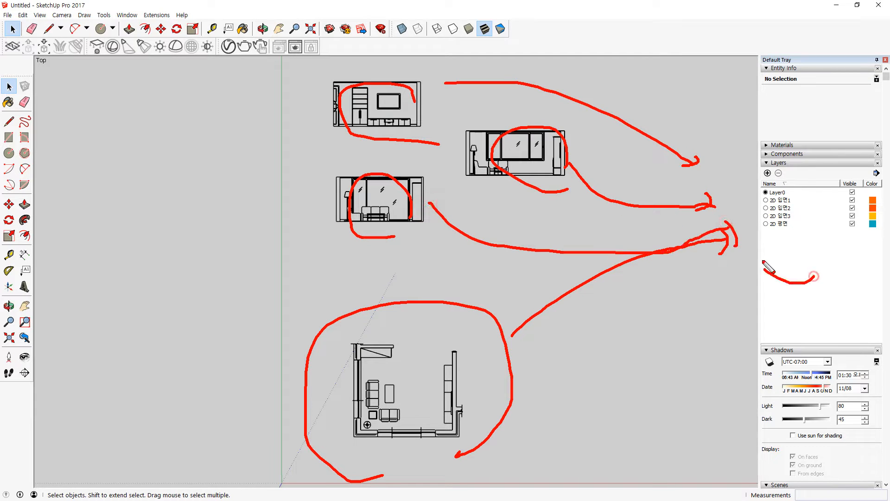
pyautogui.press('Escape')
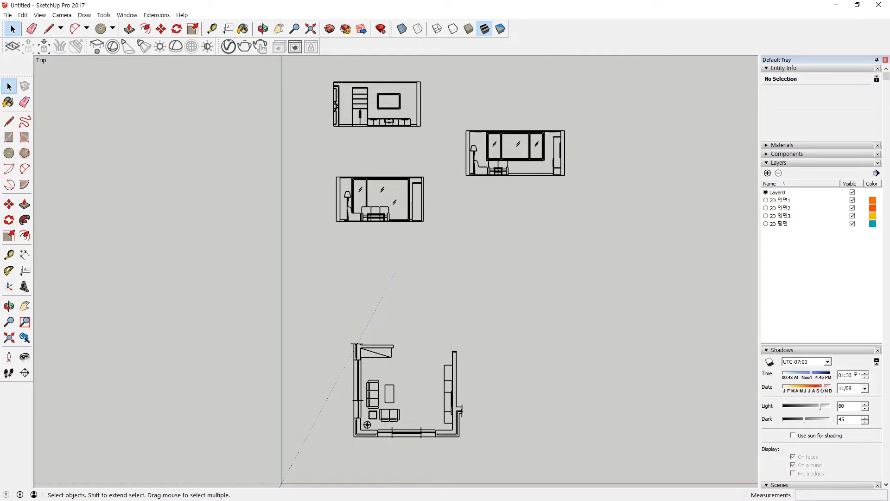
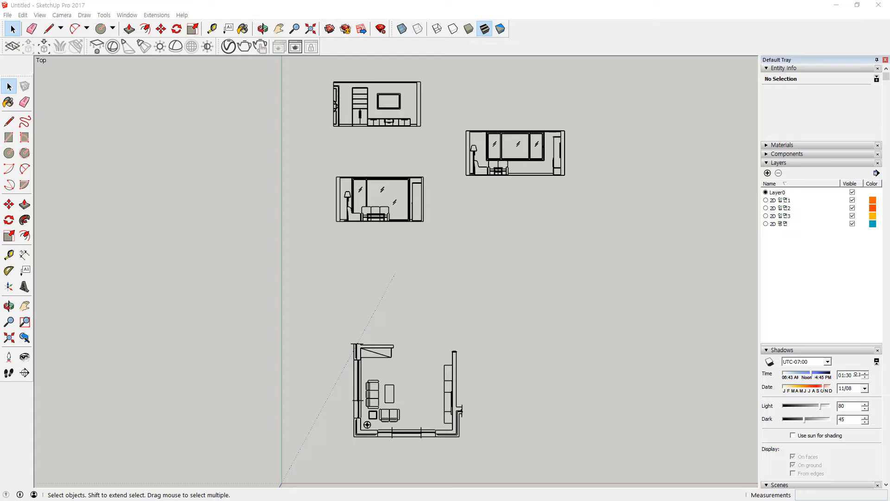
pyautogui.moveTo(418, 325); pyautogui.dragTo(110, 92, button='middle')
pyautogui.press('space')
pyautogui.scroll(4, 374, 229)
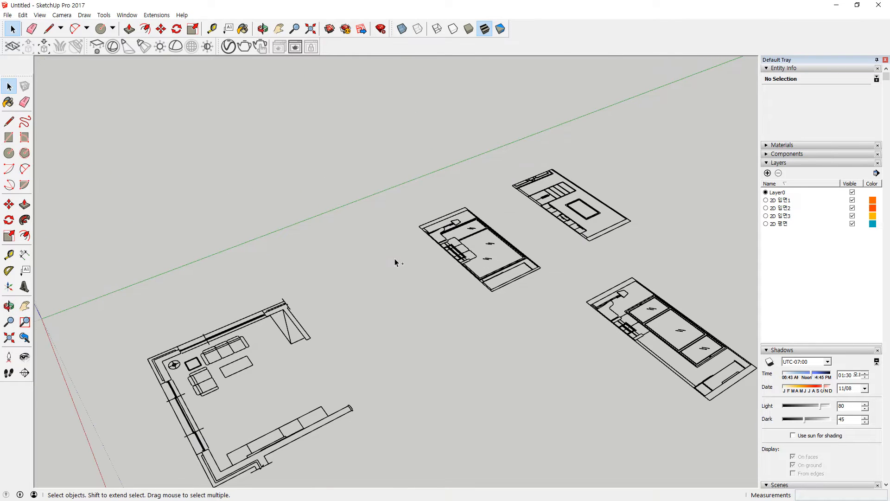
pyautogui.moveTo(439, 270)
pyautogui.mouseDown()
pyautogui.moveTo(481, 258)
pyautogui.moveTo(458, 280)
pyautogui.moveTo(333, 236)
pyautogui.moveTo(250, 290)
pyautogui.mouseUp()
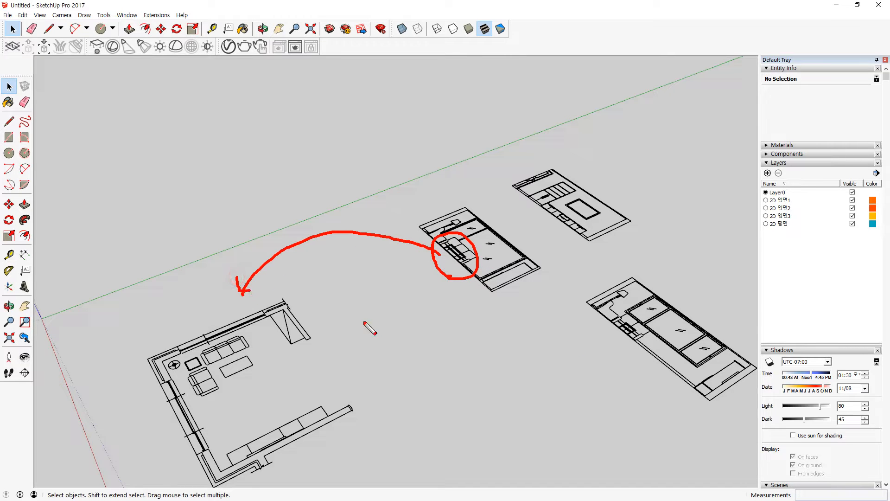
pyautogui.moveTo(643, 343)
pyautogui.mouseDown()
pyautogui.moveTo(402, 376)
pyautogui.moveTo(207, 386)
pyautogui.moveTo(214, 407)
pyautogui.mouseUp()
pyautogui.moveTo(601, 231)
pyautogui.mouseDown()
pyautogui.moveTo(556, 214)
pyautogui.moveTo(580, 189)
pyautogui.moveTo(601, 193)
pyautogui.moveTo(642, 422)
pyautogui.moveTo(359, 425)
pyautogui.moveTo(366, 440)
pyautogui.mouseUp()
pyautogui.press('Escape')
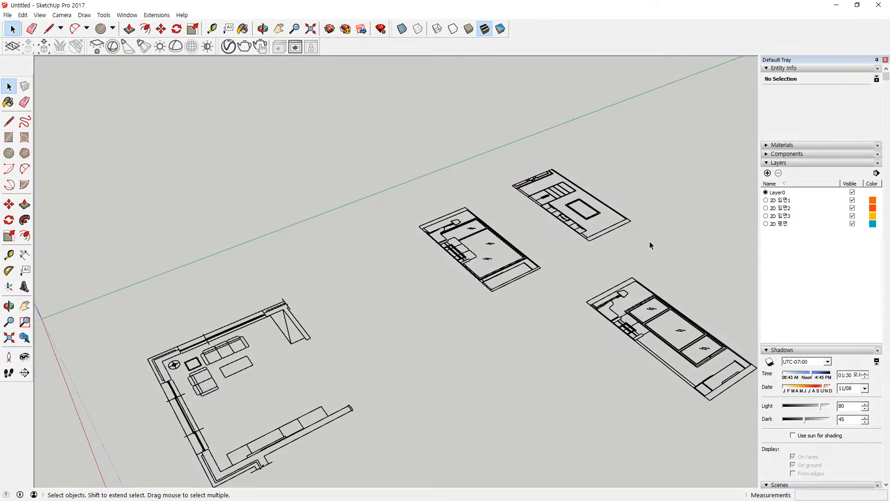
# Step: Move the TV-wall elevation group from the other elevations to just outside the plan's TV-cabinet wall
pyautogui.click(597, 237)
pyautogui.press('m')
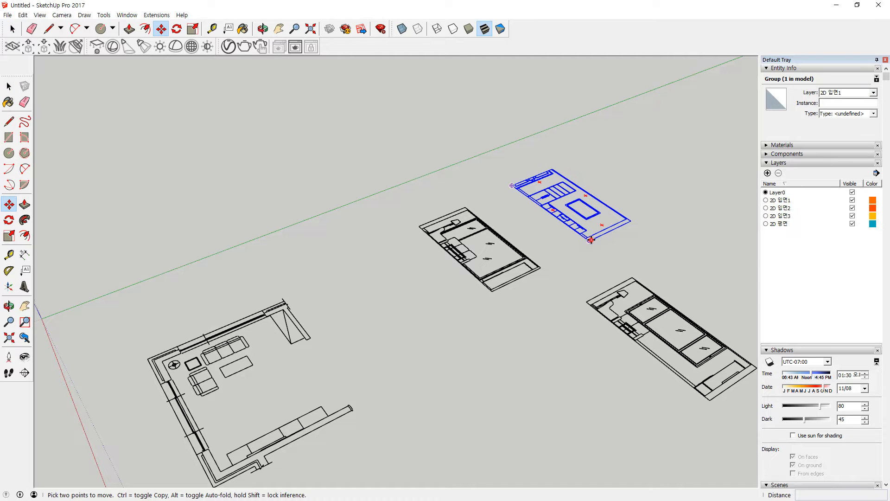
pyautogui.click(591, 240)
pyautogui.moveTo(328, 444); pyautogui.dragTo(388, 342, button='middle')
pyautogui.click(443, 483)
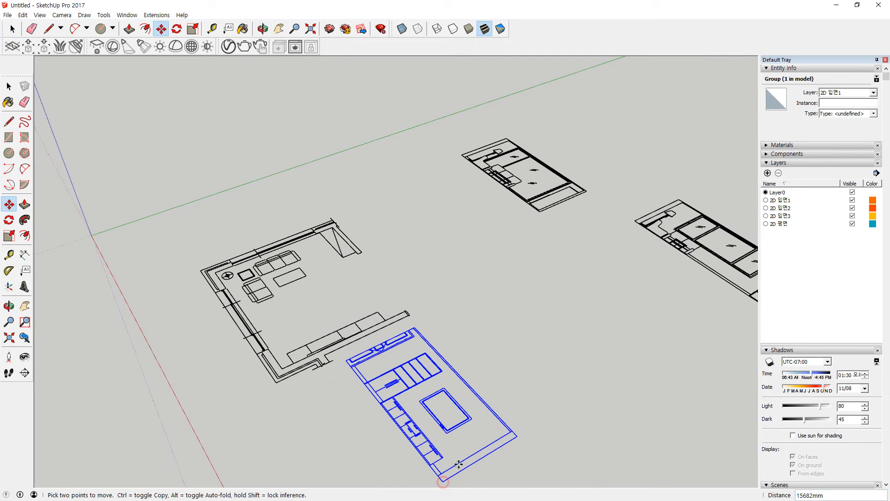
pyautogui.click(686, 250)
pyautogui.click(695, 247)
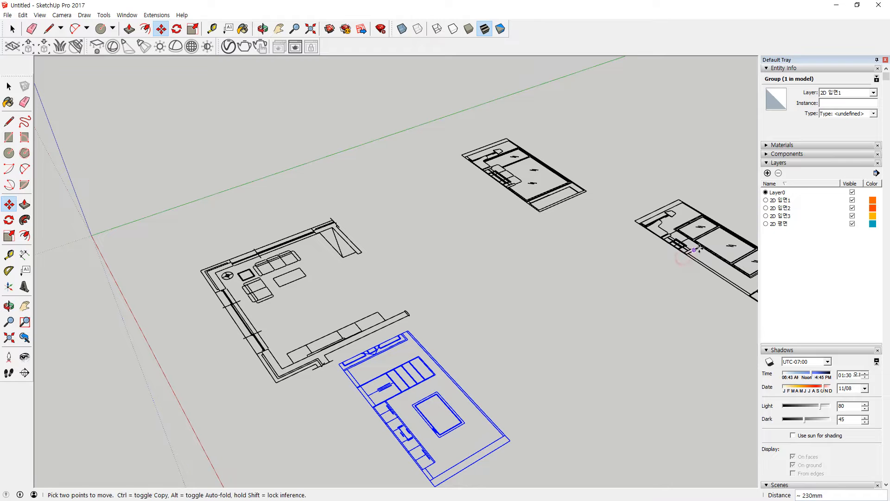
# Step: Move the three-pane window elevation group outside the plan's window wall behind the two-seat sofa
pyautogui.press('space')
pyautogui.click(693, 251)
pyautogui.press('m')
pyautogui.click(690, 251)
pyautogui.click(186, 348)
# Step: Move the sliding-window elevation group outside the plan's window wall behind the three-seat sofa
pyautogui.press('space')
pyautogui.click(506, 191)
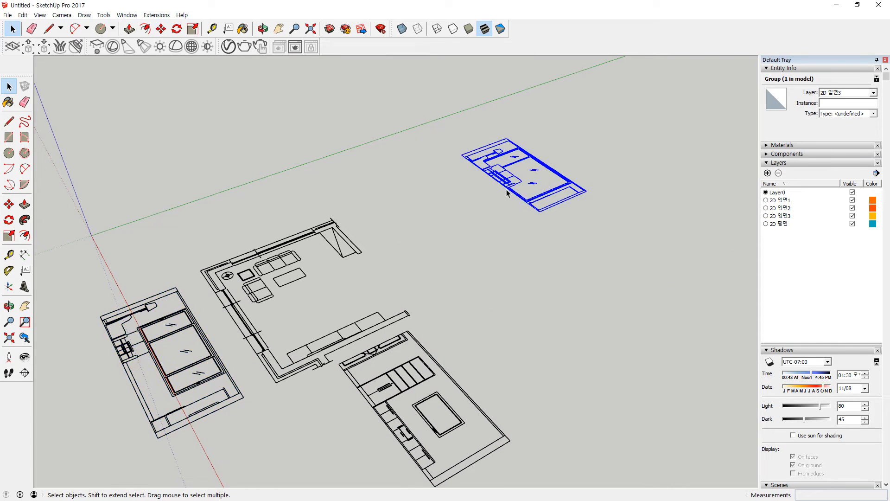
pyautogui.press('m')
pyautogui.click(507, 190)
pyautogui.click(234, 209)
pyautogui.scroll(2, 382, 402)
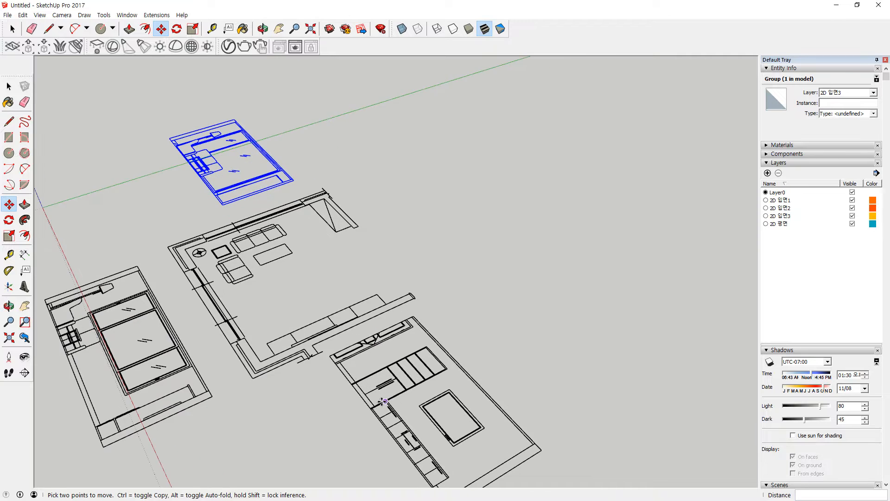
pyautogui.scroll(-1, 382, 402)
pyautogui.moveTo(434, 320)
pyautogui.mouseDown()
pyautogui.moveTo(454, 304)
pyautogui.moveTo(447, 314)
pyautogui.mouseUp()
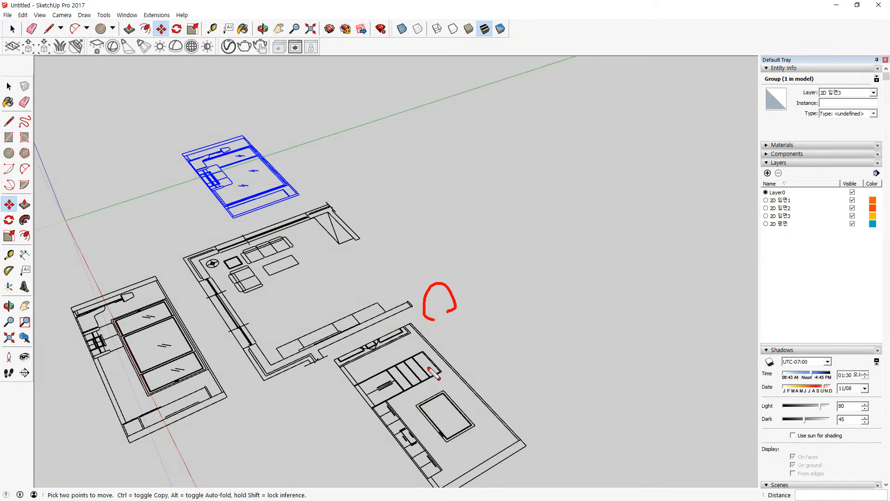
pyautogui.moveTo(393, 418); pyautogui.dragTo(404, 410)
pyautogui.press('Escape')
pyautogui.scroll(2, 406, 397)
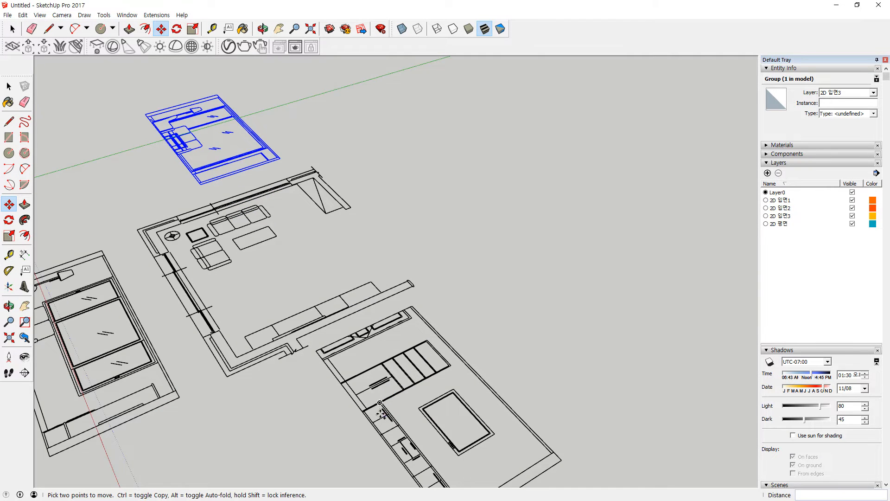
pyautogui.scroll(-1, 390, 420)
pyautogui.keyDown('shift'); pyautogui.moveTo(390, 421); pyautogui.dragTo(364, 274, button='middle'); pyautogui.keyUp('shift')
pyautogui.scroll(3, 360, 295)
pyautogui.press('q')
pyautogui.click(460, 380)
pyautogui.click(561, 326)
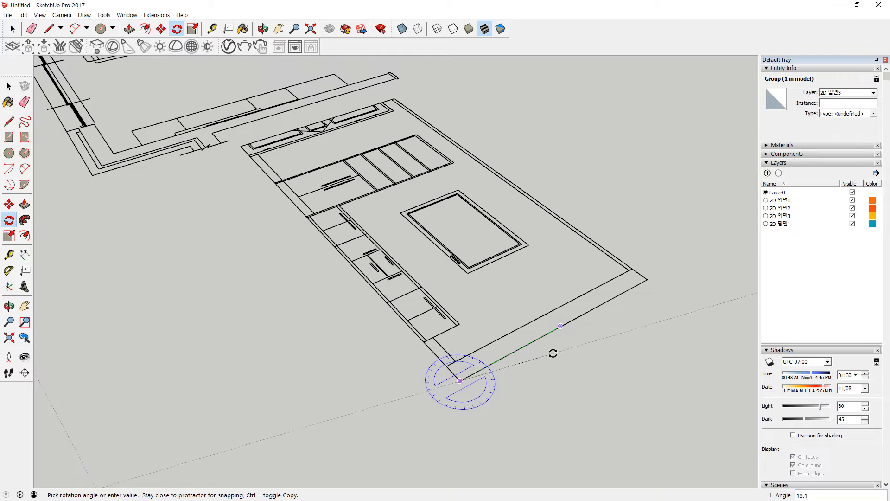
pyautogui.press('Escape')
# Step: Rotate the TV-wall elevation flat about its lower corner so its base runs parallel to the plan's TV wall
pyautogui.press('space')
pyautogui.moveTo(519, 374); pyautogui.dragTo(459, 334)
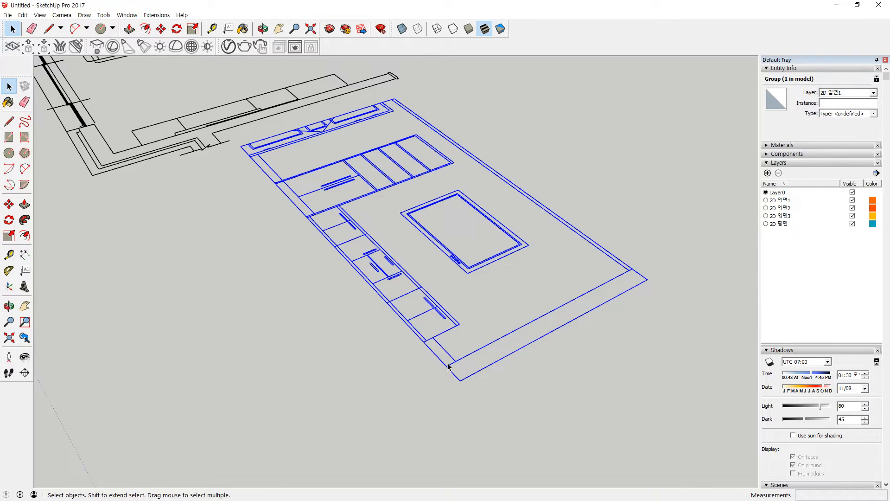
pyautogui.press('q')
pyautogui.click(460, 380)
pyautogui.click(516, 351)
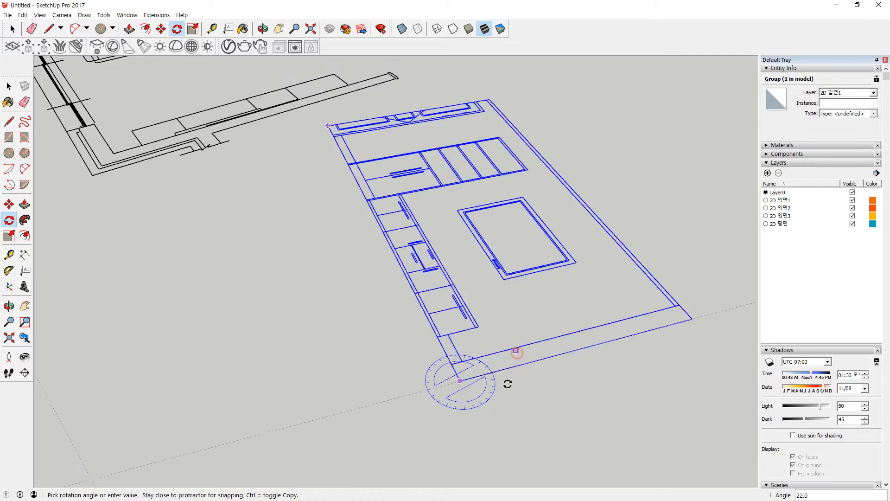
pyautogui.click(505, 385)
pyautogui.scroll(-5, 378, 328)
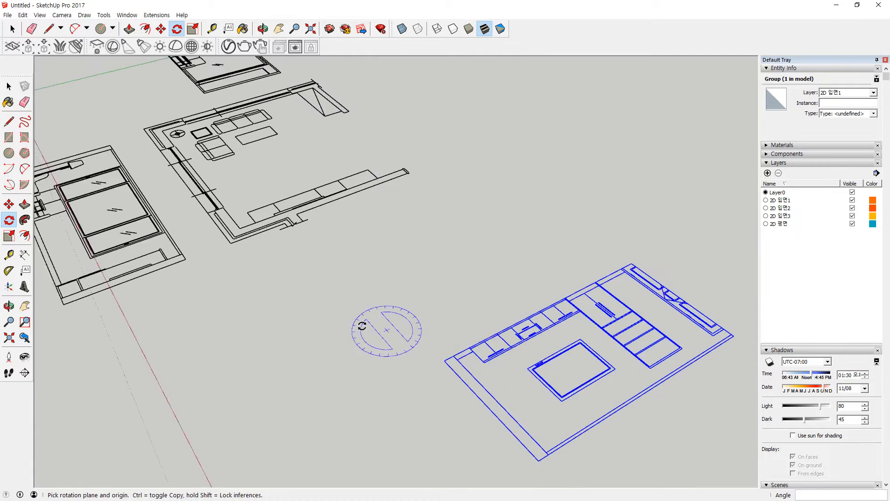
# Step: Rotate the sliding-window elevation flat by 90 degrees about its lower corner so its base faces the floor plan
pyautogui.keyDown('shift'); pyautogui.moveTo(216, 153); pyautogui.dragTo(208, 230, button='middle'); pyautogui.keyUp('shift')
pyautogui.scroll(7, 225, 241)
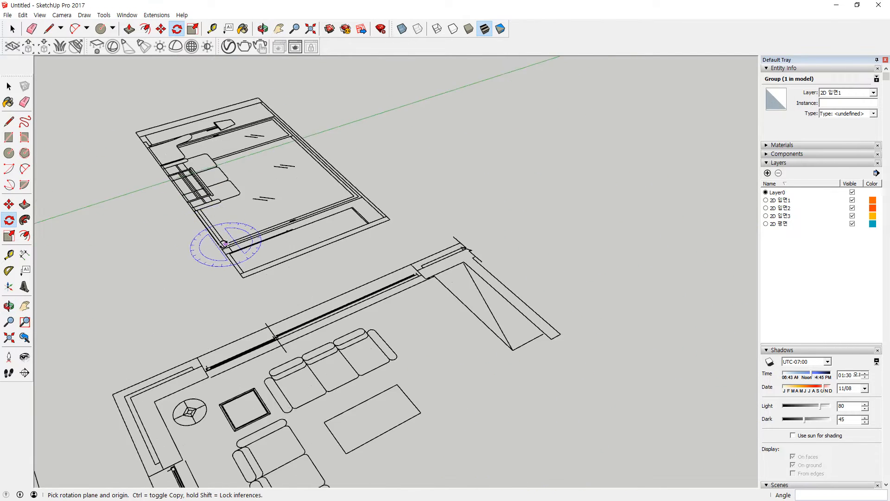
pyautogui.press('space')
pyautogui.click(218, 244)
pyautogui.scroll(1, 209, 295)
pyautogui.press('q')
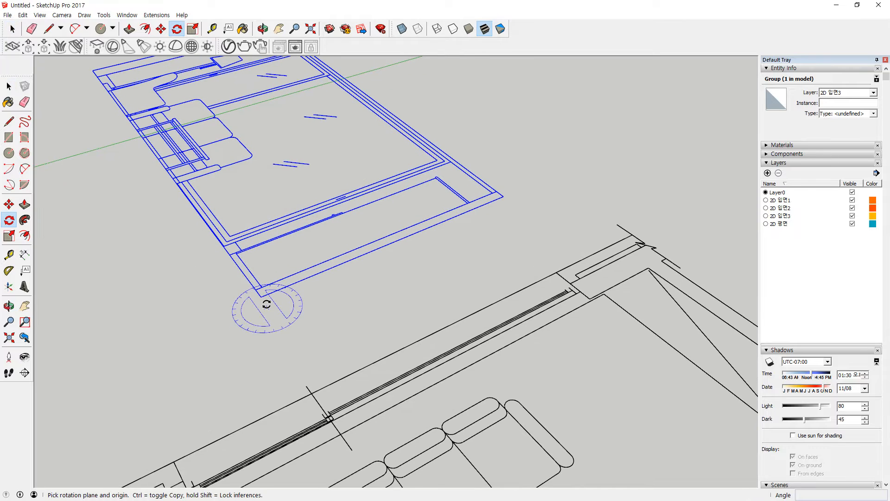
pyautogui.moveTo(261, 296); pyautogui.dragTo(242, 269)
pyautogui.click(234, 270)
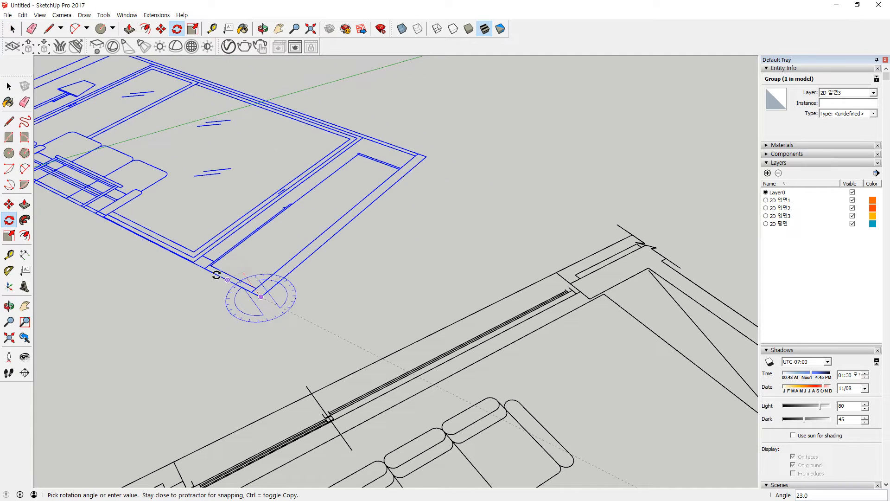
pyautogui.write('90')
pyautogui.press('Return')
pyautogui.scroll(-5, 215, 306)
pyautogui.keyDown('shift'); pyautogui.moveTo(265, 312); pyautogui.dragTo(391, 188, button='middle'); pyautogui.keyUp('shift')
pyautogui.scroll(-6, 338, 258)
# Step: Flip the three-pane window elevation so its base faces the floor plan
pyautogui.press('space')
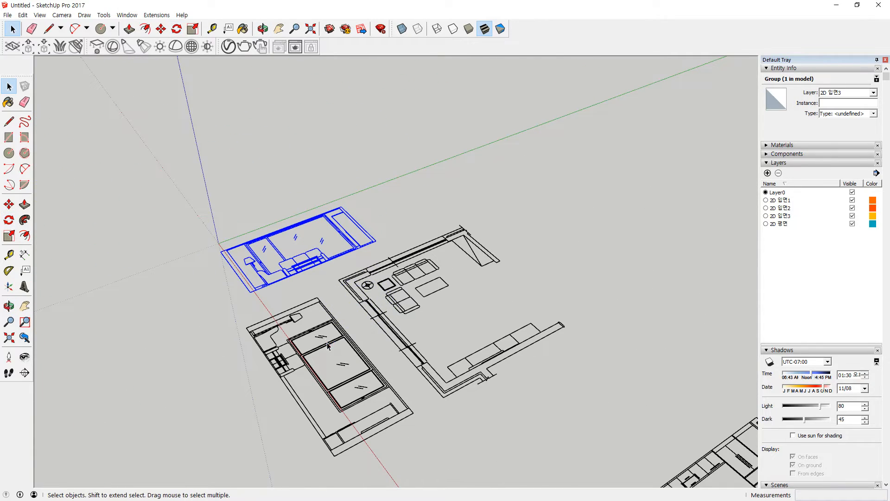
pyautogui.click(328, 346)
pyautogui.rightClick(330, 346)
pyautogui.moveTo(377, 470)
pyautogui.click(432, 480)
pyautogui.keyDown('shift'); pyautogui.moveTo(380, 425); pyautogui.dragTo(321, 392, button='middle'); pyautogui.keyUp('shift')
# Step: Move the rotated TV-wall elevation by its base corner to sit close alongside the plan's TV wall
pyautogui.click(586, 461)
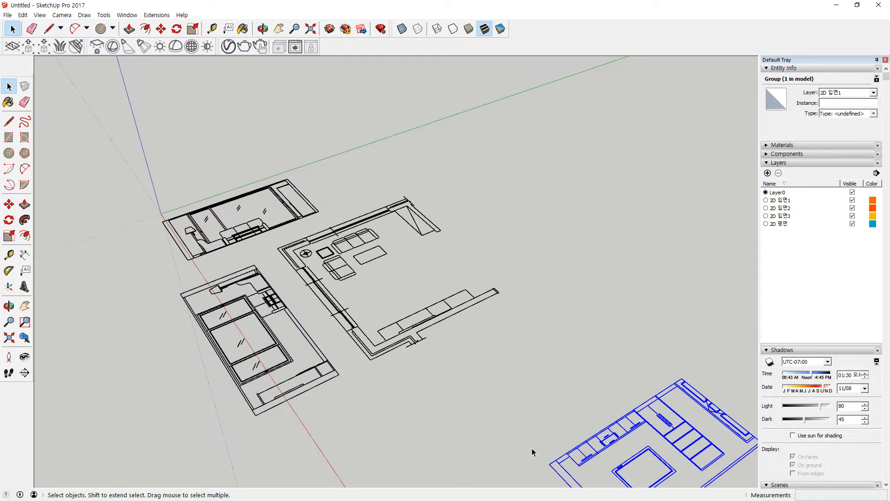
pyautogui.press('m')
pyautogui.click(545, 465)
pyautogui.click(381, 373)
pyautogui.press('space')
# Step: Move the sliding-window elevation by its base corner so it lines up alongside the wall behind the three-seat sofa
pyautogui.click(235, 225)
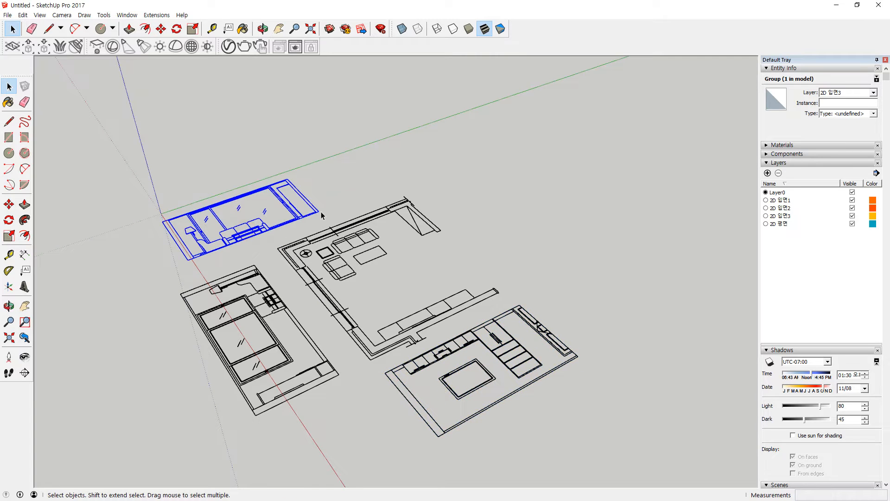
pyautogui.press('m')
pyautogui.click(318, 212)
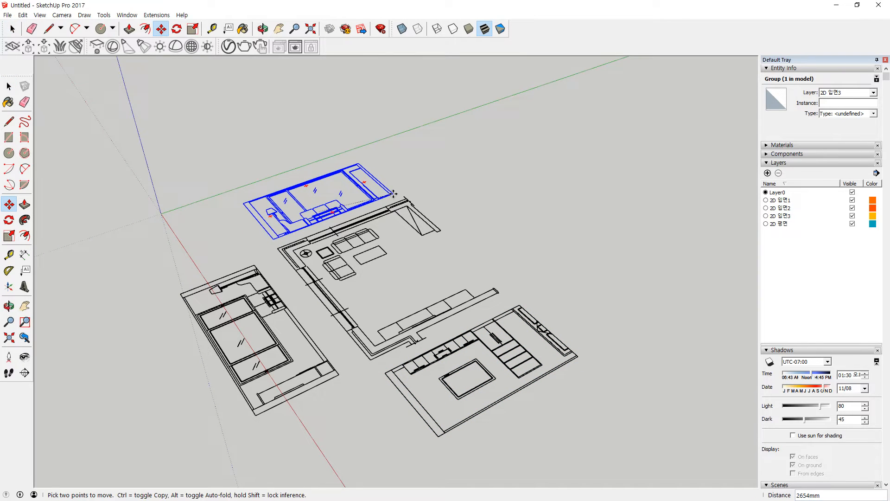
pyautogui.click(394, 192)
pyautogui.scroll(2, 340, 286)
pyautogui.scroll(1, 340, 286)
pyautogui.press('space')
pyautogui.click(539, 258)
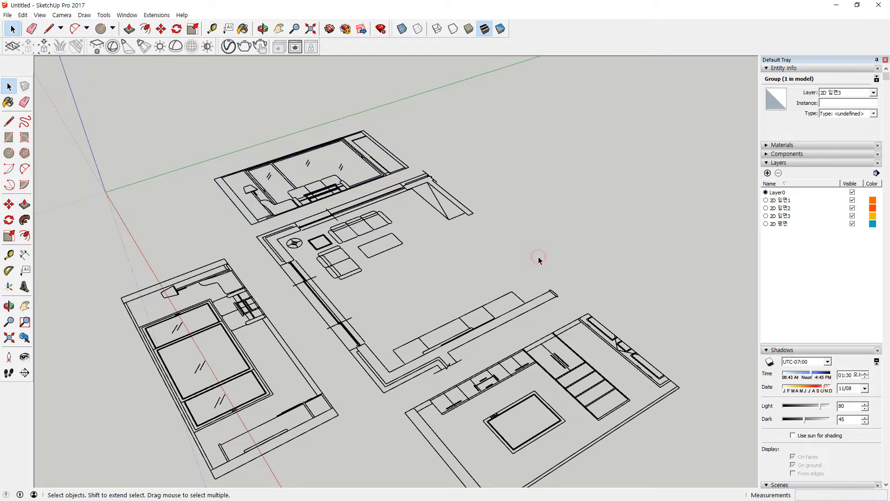
# Step: Rotate the TV-wall elevation about its base so it stands upright beside the floor plan
pyautogui.scroll(-2, 539, 257)
pyautogui.moveTo(466, 288); pyautogui.dragTo(383, 341, button='middle')
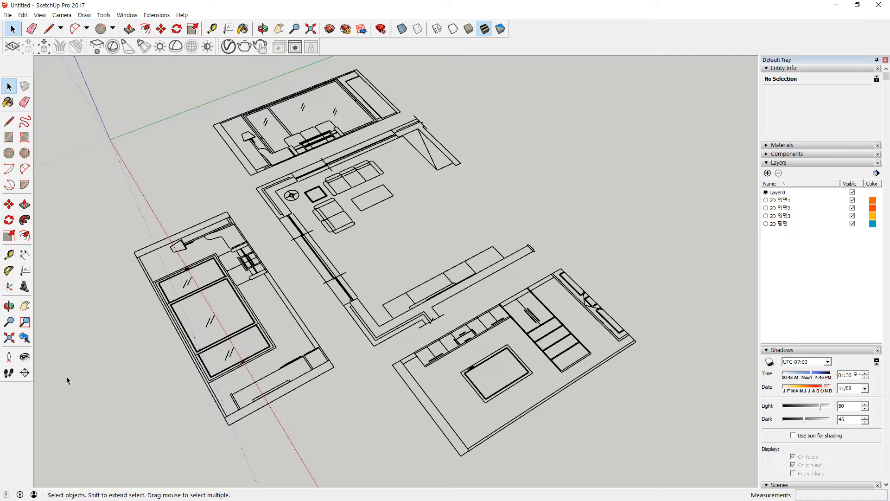
pyautogui.press('o')
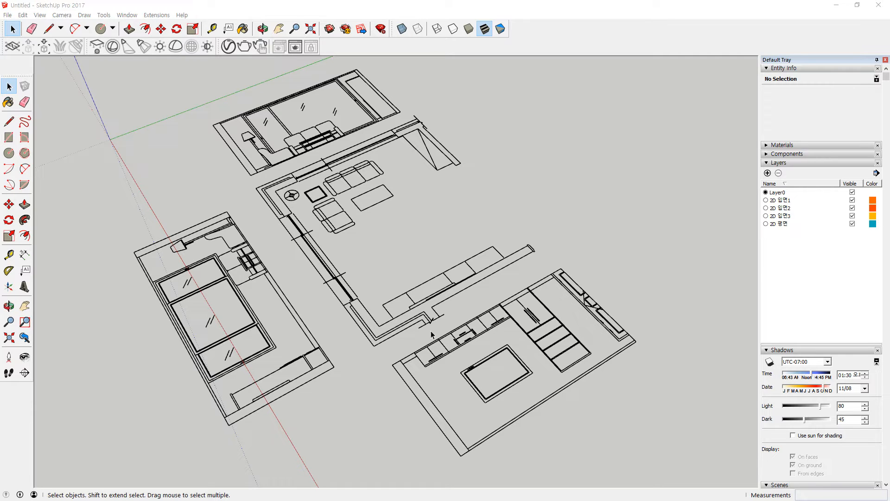
pyautogui.moveTo(425, 389); pyautogui.dragTo(507, 379)
pyautogui.scroll(3, 506, 379)
pyautogui.press('space')
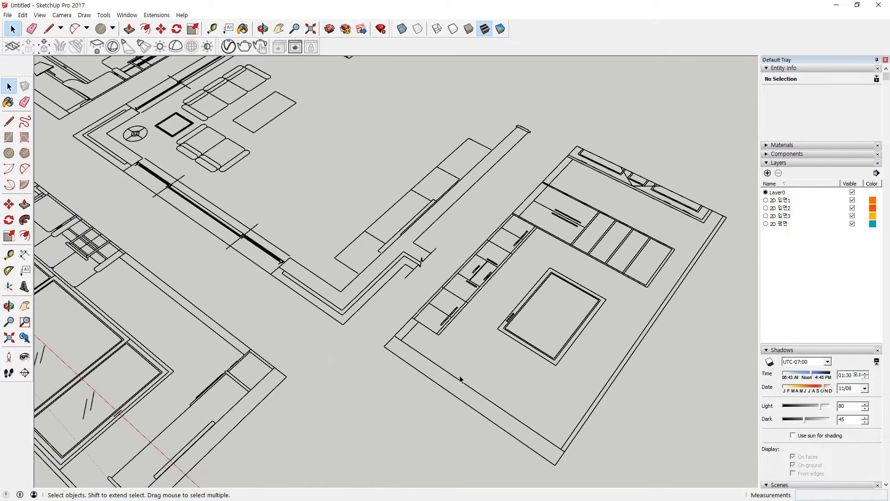
pyautogui.click(409, 365)
pyautogui.press('q')
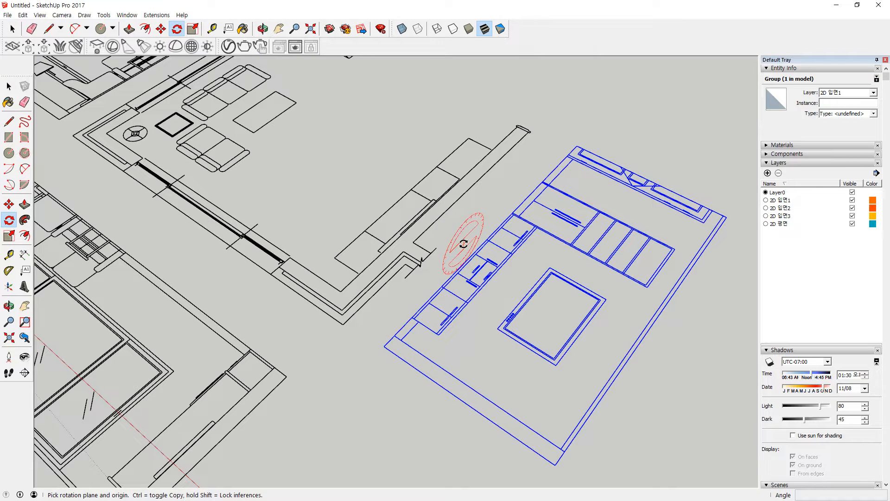
pyautogui.click(384, 346)
pyautogui.click(414, 365)
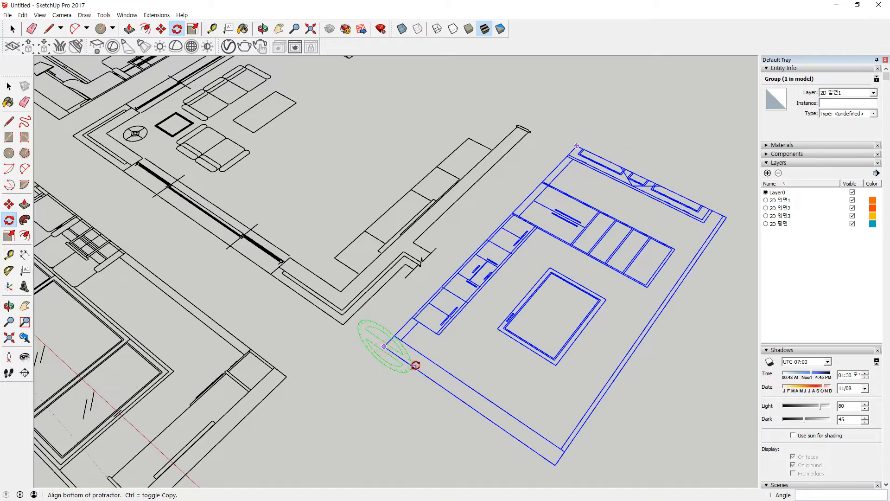
pyautogui.click(421, 321)
pyautogui.moveTo(372, 339); pyautogui.dragTo(516, 284, button='middle')
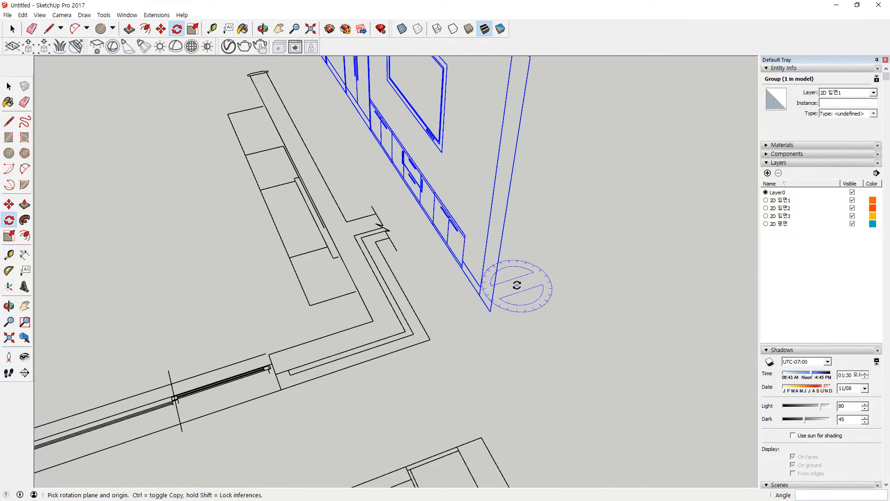
# Step: Move the upright TV-wall elevation by its inner base corner onto the plan's inner wall corner
pyautogui.scroll(2, 426, 323)
pyautogui.moveTo(426, 323); pyautogui.dragTo(607, 338, button='middle')
pyautogui.hotkey('ctrl', 'alt', 'd')
pyautogui.moveTo(416, 241)
pyautogui.mouseDown()
pyautogui.moveTo(385, 212)
pyautogui.moveTo(421, 235)
pyautogui.moveTo(318, 318)
pyautogui.moveTo(329, 323)
pyautogui.mouseUp()
pyautogui.moveTo(468, 254)
pyautogui.mouseDown()
pyautogui.moveTo(448, 248)
pyautogui.moveTo(370, 338)
pyautogui.mouseUp()
pyautogui.moveTo(365, 326)
pyautogui.mouseDown()
pyautogui.moveTo(371, 342)
pyautogui.moveTo(385, 341)
pyautogui.mouseUp()
pyautogui.press('Escape')
pyautogui.press('m')
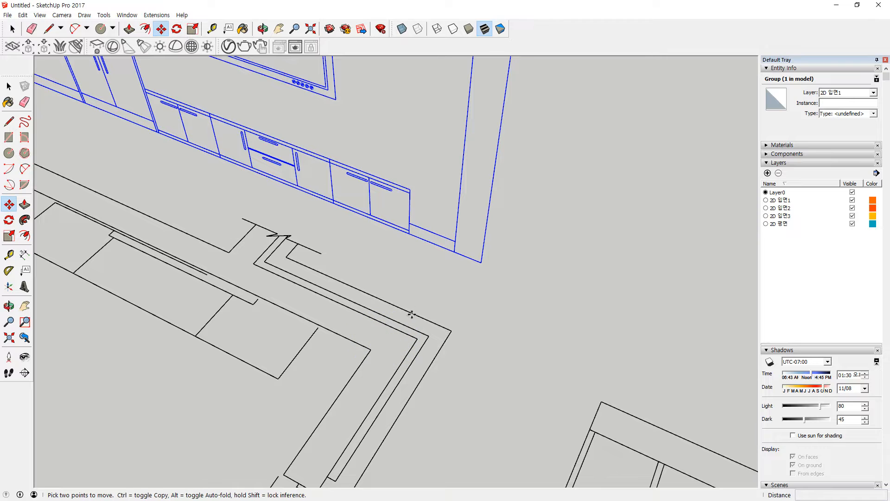
pyautogui.click(452, 251)
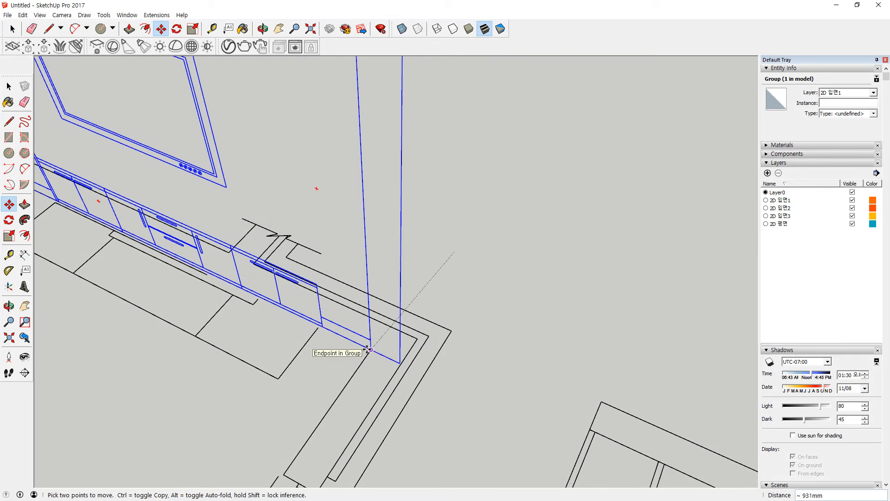
pyautogui.moveTo(326, 352); pyautogui.dragTo(398, 347, button='middle')
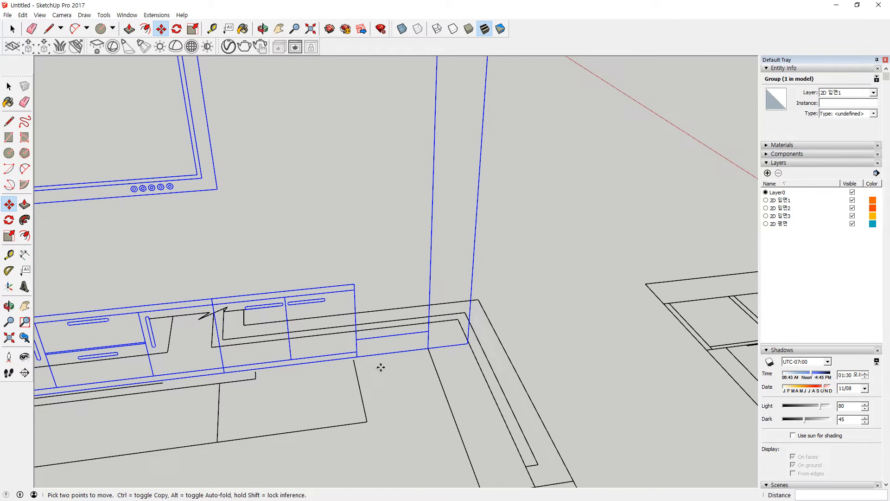
# Step: Shift the TV-wall elevation slightly along its wall to line its base up with the wall's far end on the plan
pyautogui.scroll(3, 371, 360)
pyautogui.scroll(3, 360, 355)
pyautogui.moveTo(485, 354); pyautogui.dragTo(509, 325, button='middle')
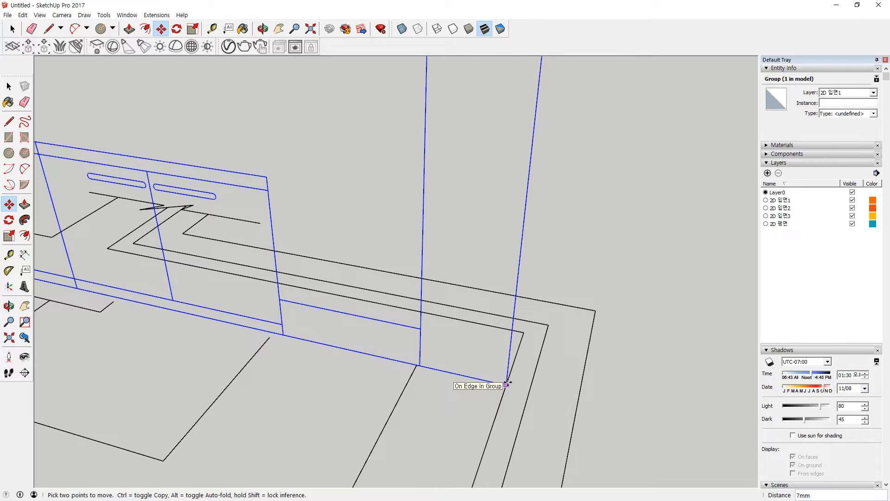
pyautogui.press('Escape')
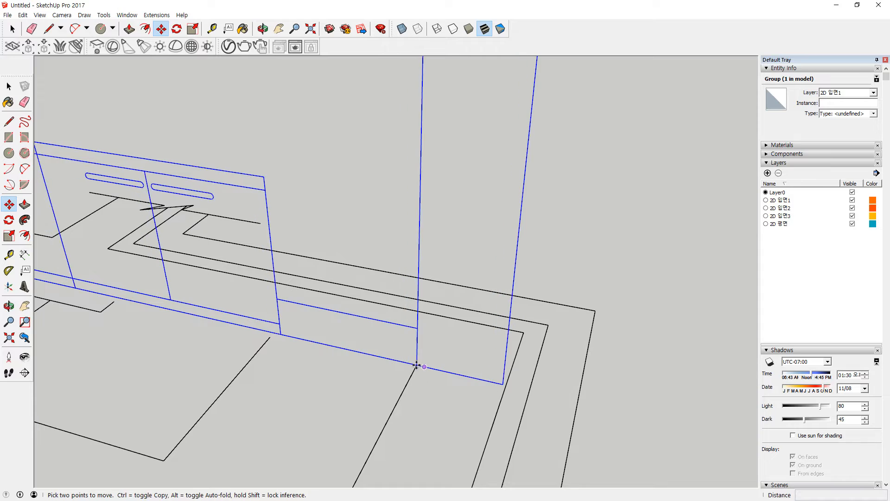
pyautogui.scroll(-8, 399, 315)
pyautogui.scroll(10, 215, 284)
pyautogui.scroll(3, 199, 285)
pyautogui.click(200, 286)
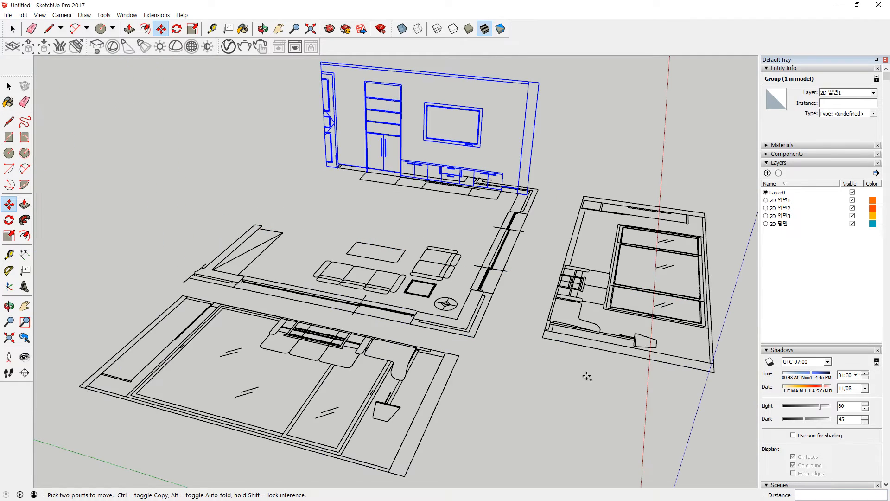
# Step: Examine how the TV-wall elevation's base corner lines up with the plan's inner wall corner
pyautogui.scroll(10, 493, 224)
pyautogui.moveTo(493, 225); pyautogui.dragTo(495, 246, button='middle')
pyautogui.press('m')
pyautogui.scroll(4, 515, 208)
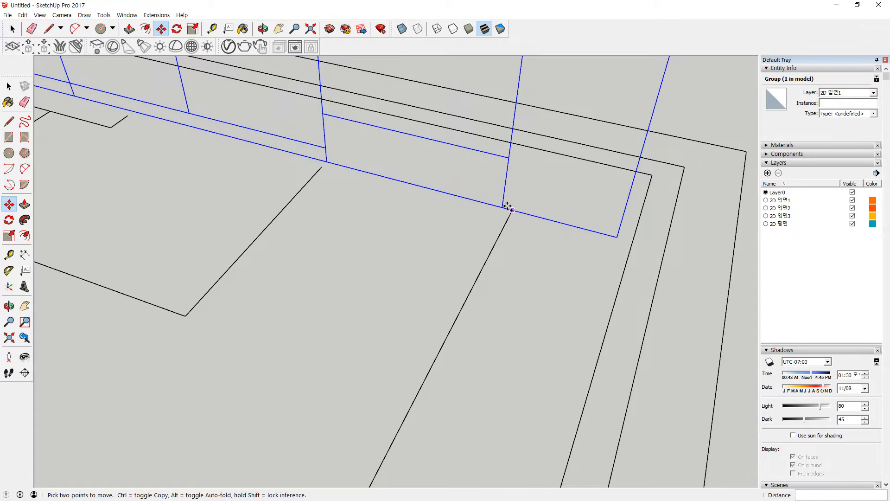
pyautogui.moveTo(523, 223); pyautogui.dragTo(517, 198)
pyautogui.moveTo(491, 201)
pyautogui.mouseDown()
pyautogui.moveTo(512, 209)
pyautogui.moveTo(527, 170)
pyautogui.mouseUp()
pyautogui.press('e')
pyautogui.press('e')
pyautogui.moveTo(511, 210)
pyautogui.mouseDown()
pyautogui.moveTo(528, 142)
pyautogui.moveTo(534, 149)
pyautogui.mouseUp()
pyautogui.moveTo(502, 207)
pyautogui.mouseDown()
pyautogui.moveTo(508, 168)
pyautogui.moveTo(506, 175)
pyautogui.mouseUp()
pyautogui.moveTo(502, 208); pyautogui.dragTo(489, 232)
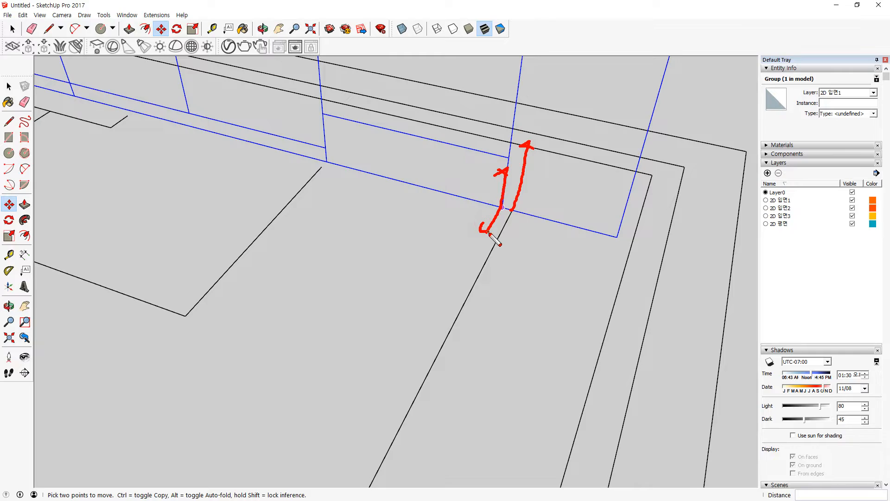
pyautogui.press('Escape')
pyautogui.press('space')
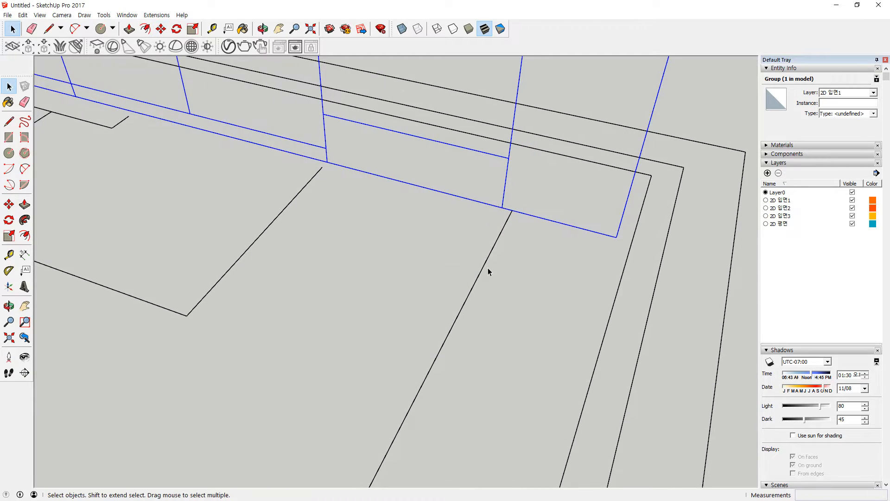
# Step: Rotate the sliding-window elevation about its base, around the green axis, so it stands upright beside the plan
pyautogui.scroll(-10, 488, 269)
pyautogui.scroll(1, 435, 334)
pyautogui.moveTo(471, 368); pyautogui.dragTo(401, 356)
pyautogui.moveTo(403, 355); pyautogui.dragTo(385, 357, button='middle')
pyautogui.scroll(3, 386, 358)
pyautogui.scroll(4, 408, 338)
pyautogui.press('q')
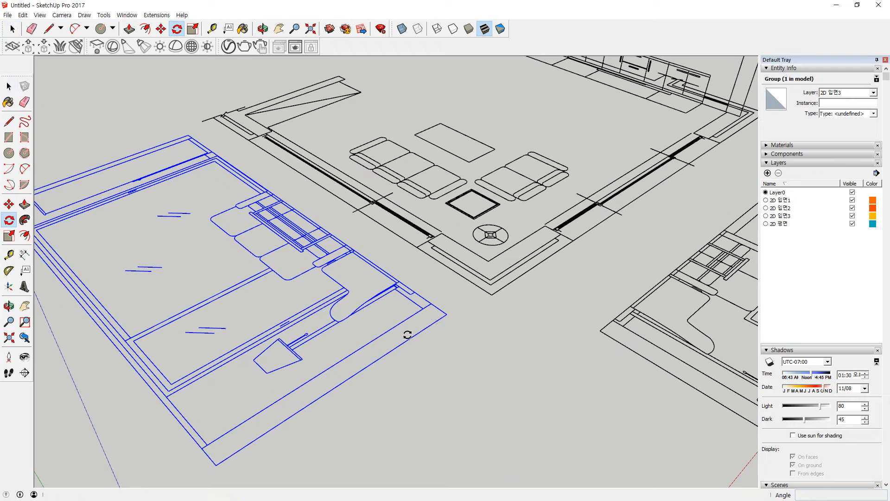
pyautogui.press('Left')
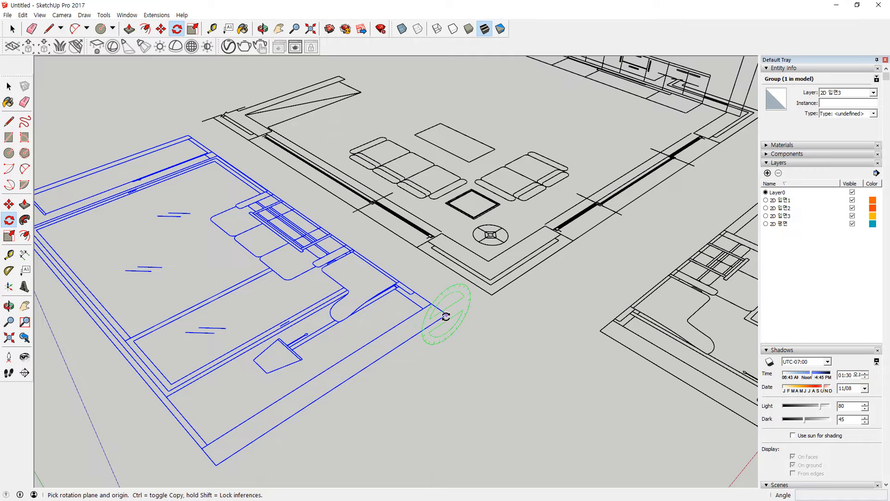
pyautogui.click(446, 317)
pyautogui.click(386, 354)
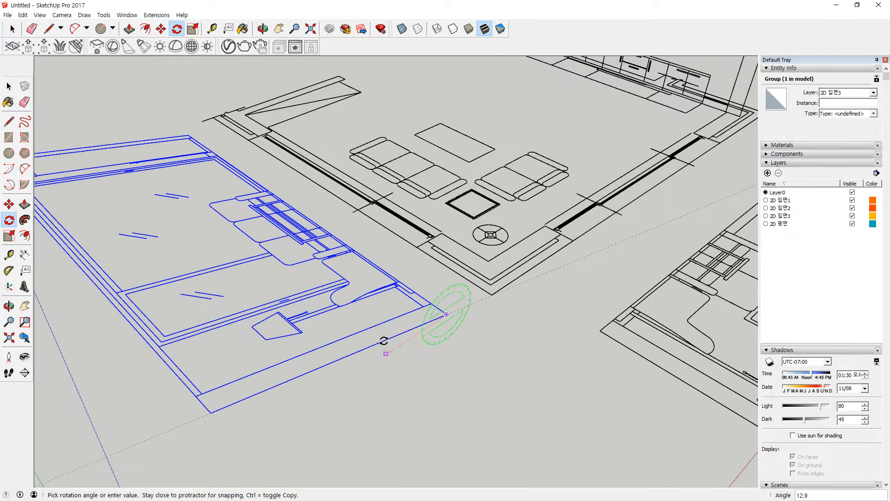
pyautogui.click(383, 341)
# Step: Move the upright sliding-window elevation by its inner base corner onto the plan's inner corner behind the sofa
pyautogui.moveTo(370, 310); pyautogui.dragTo(539, 318, button='middle')
pyautogui.scroll(5, 471, 278)
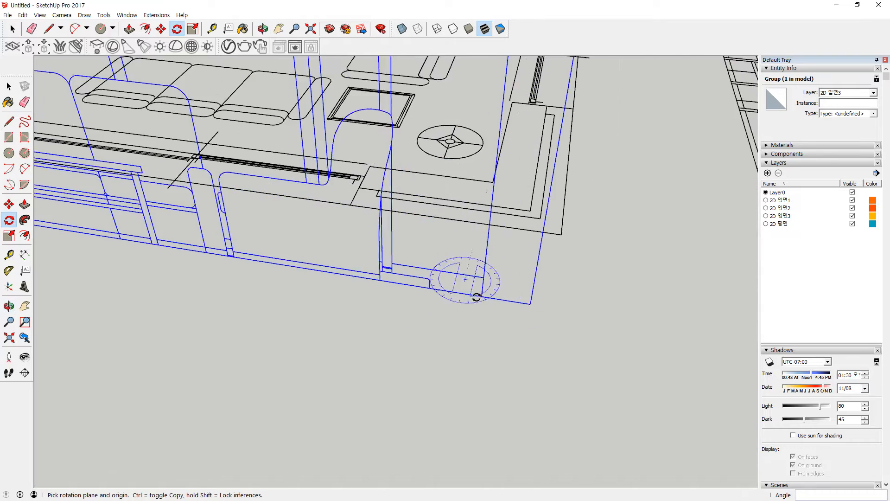
pyautogui.moveTo(482, 318); pyautogui.dragTo(421, 338, button='middle')
pyautogui.press('m')
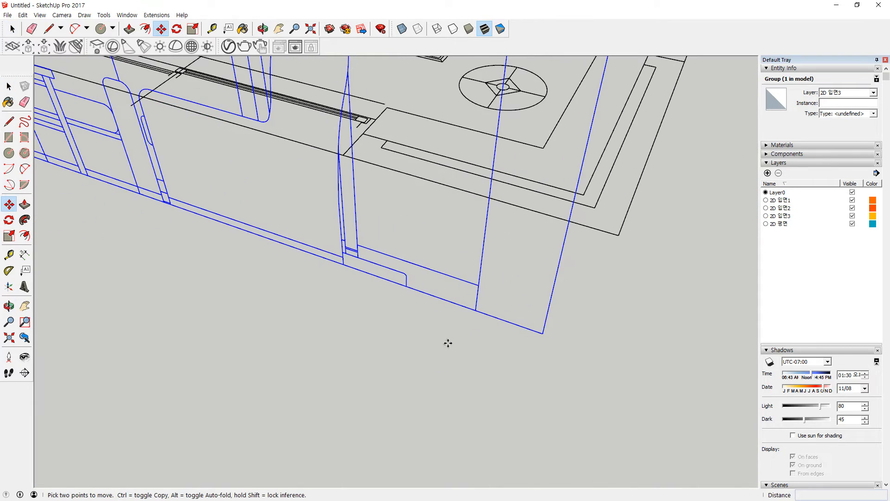
pyautogui.click(476, 310)
pyautogui.click(542, 147)
pyautogui.moveTo(339, 179); pyautogui.dragTo(405, 167, button='middle')
# Step: Shift the sliding-window elevation about 18 mm to bring its base point by the door onto the plan's matching wall corner
pyautogui.scroll(-5, 308, 167)
pyautogui.keyDown('shift'); pyautogui.moveTo(258, 180); pyautogui.dragTo(423, 307, button='middle'); pyautogui.keyUp('shift')
pyautogui.scroll(9, 147, 234)
pyautogui.scroll(4, 232, 253)
pyautogui.scroll(1, 241, 269)
pyautogui.moveTo(234, 270); pyautogui.dragTo(285, 253, button='middle')
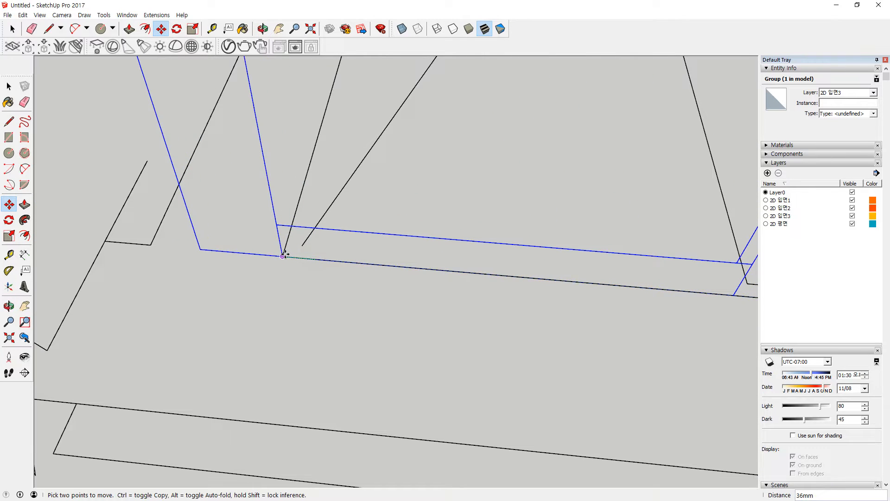
pyautogui.scroll(-3, 391, 271)
pyautogui.scroll(2, 547, 276)
pyautogui.scroll(1, 515, 284)
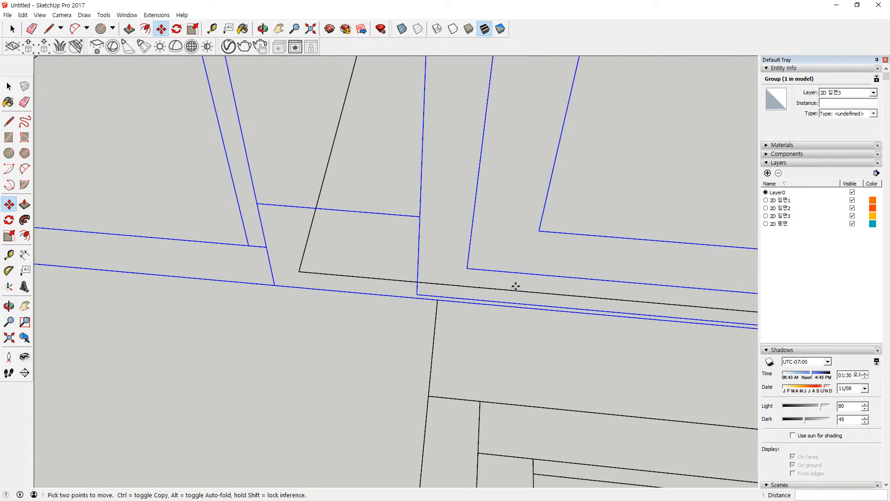
pyautogui.scroll(1, 449, 295)
pyautogui.scroll(-1, 351, 286)
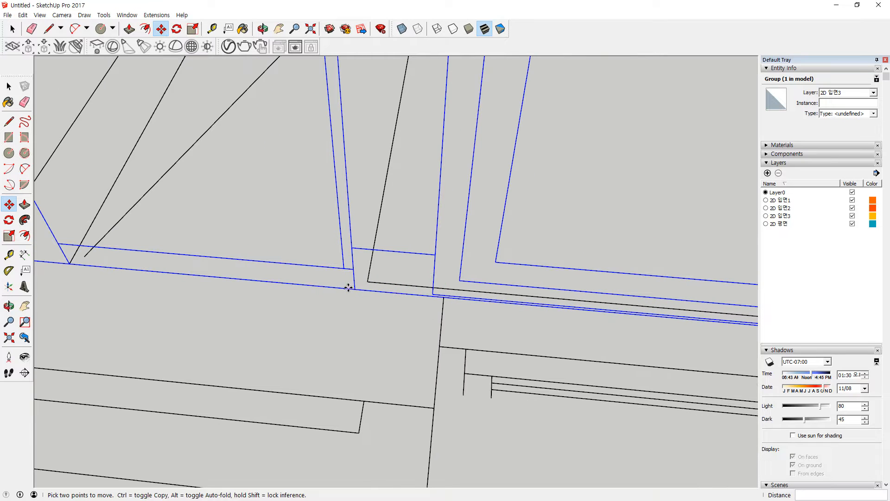
pyautogui.click(352, 289)
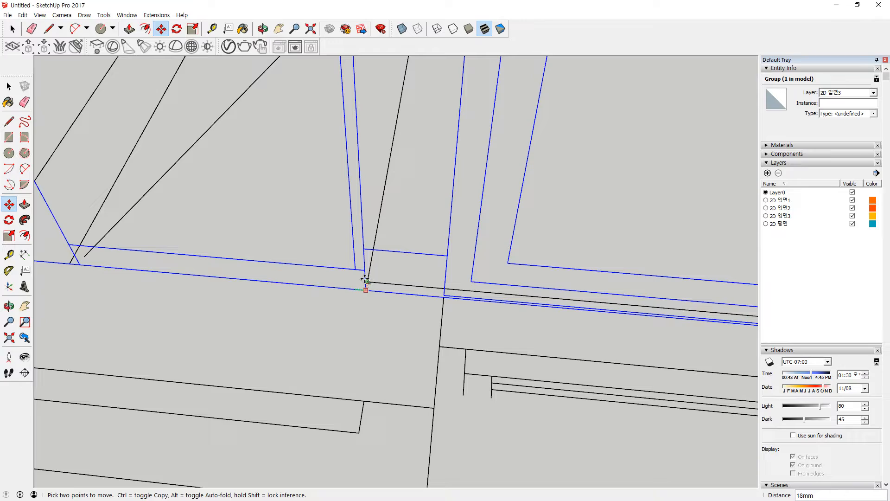
pyautogui.click(367, 281)
pyautogui.scroll(-6, 375, 297)
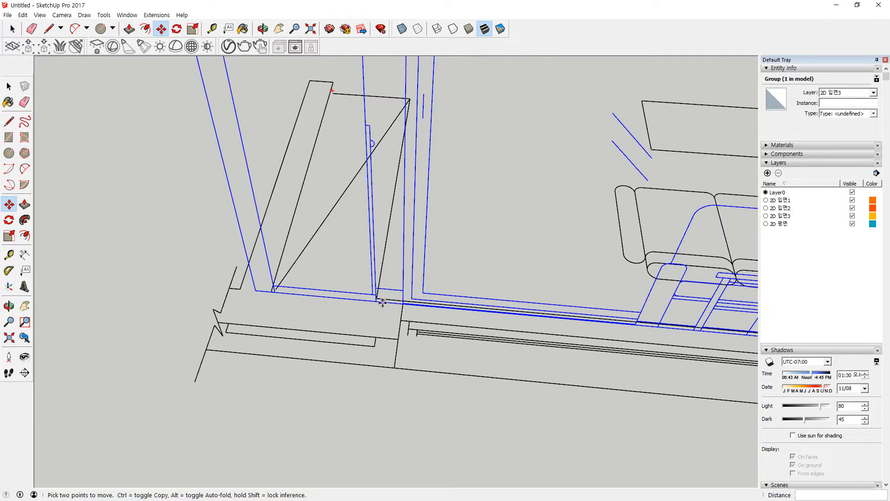
pyautogui.keyDown('shift'); pyautogui.moveTo(519, 299); pyautogui.dragTo(469, 279, button='middle'); pyautogui.keyUp('shift')
# Step: Rotate the three-pane window elevation about its base, around the red axis, so it stands upright
pyautogui.press('space')
pyautogui.click(571, 345)
pyautogui.press('q')
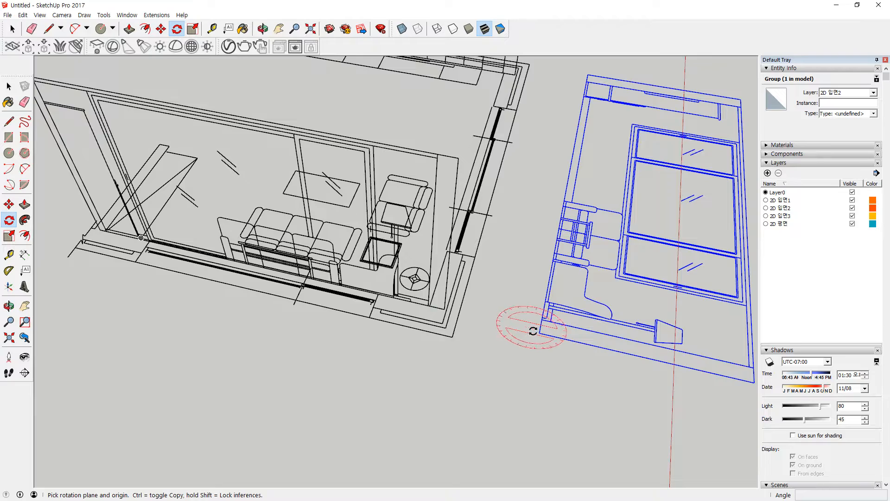
pyautogui.click(539, 332)
pyautogui.click(561, 338)
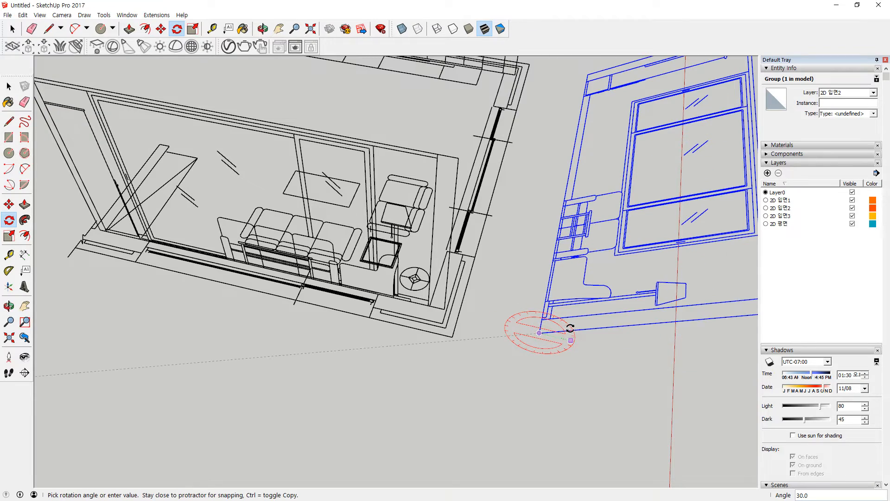
pyautogui.press('Return')
pyautogui.moveTo(570, 338); pyautogui.dragTo(354, 356, button='middle')
# Step: Move the upright three-pane window elevation by its inner base corner onto the plan's inner wall corner
pyautogui.press('m')
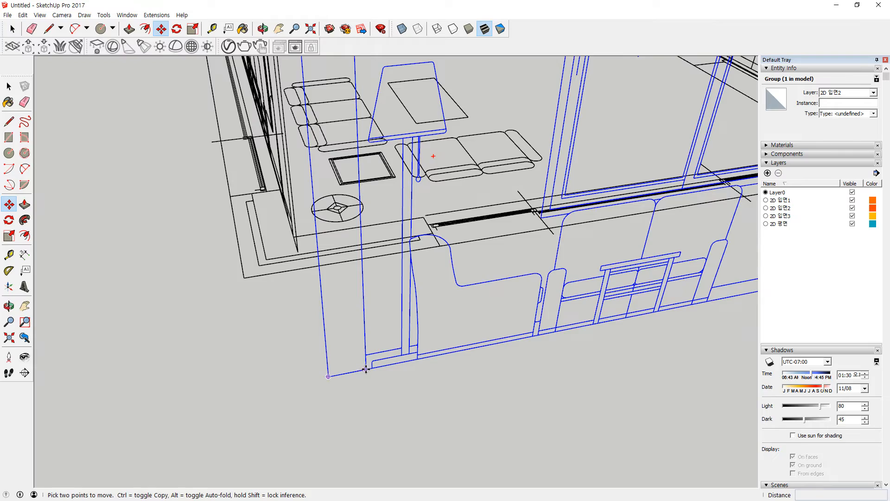
pyautogui.click(367, 369)
pyautogui.scroll(3, 294, 242)
pyautogui.moveTo(294, 241); pyautogui.dragTo(360, 260, button='middle')
pyautogui.moveTo(237, 260); pyautogui.dragTo(318, 273, button='middle')
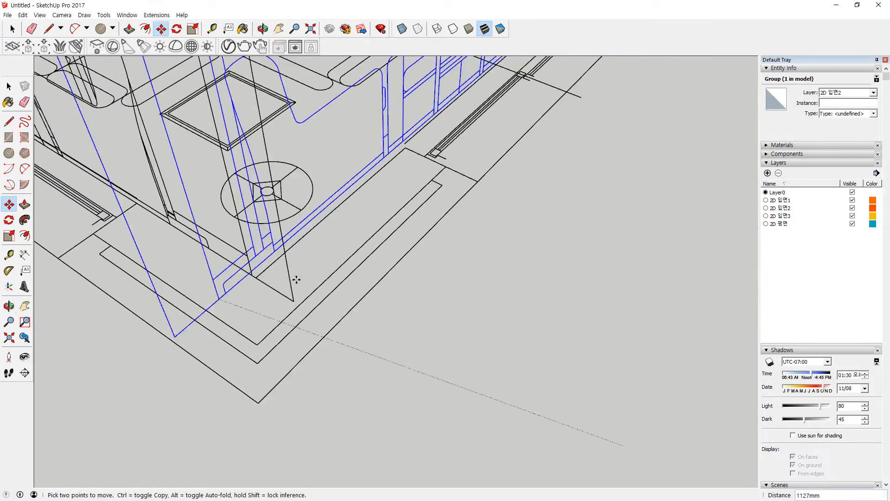
pyautogui.scroll(2, 265, 275)
pyautogui.click(247, 274)
# Step: Check how the three-pane window elevation's base meets the plan at both ends of its wall
pyautogui.scroll(-5, 263, 241)
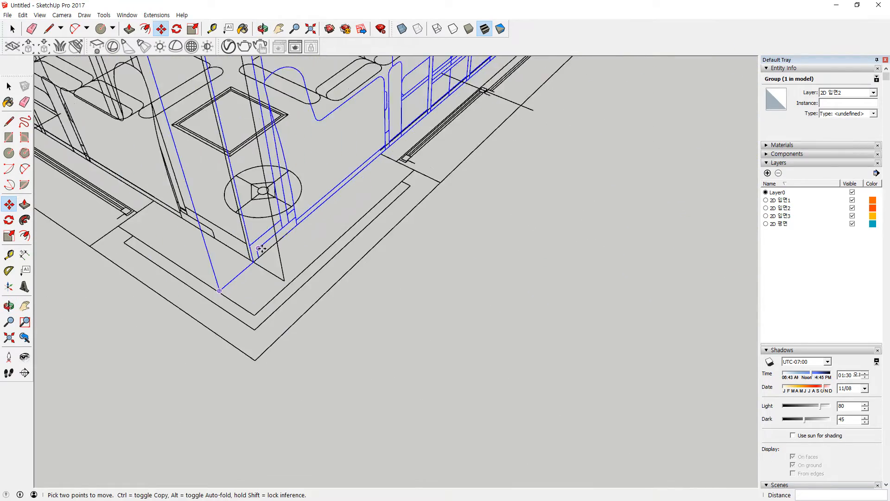
pyautogui.moveTo(261, 249); pyautogui.dragTo(217, 126, button='middle')
pyautogui.scroll(5, 592, 222)
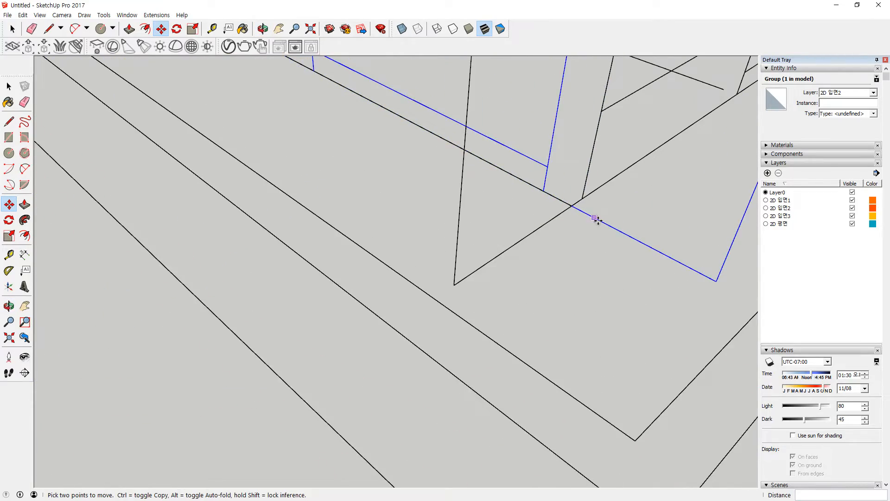
pyautogui.scroll(-3, 592, 222)
pyautogui.moveTo(600, 226); pyautogui.dragTo(452, 330, button='middle')
pyautogui.scroll(2, 500, 337)
pyautogui.scroll(-1, 500, 337)
pyautogui.scroll(-2, 392, 312)
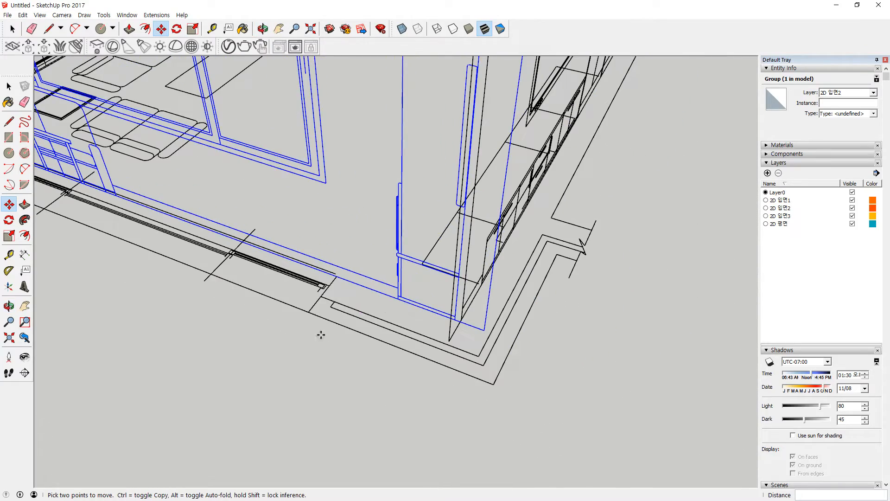
# Step: Clear the selection and view the floor plan with its three upright elevations from inside the room
pyautogui.press('space')
pyautogui.click(302, 355)
pyautogui.scroll(1, 240, 323)
pyautogui.moveTo(240, 323); pyautogui.dragTo(320, 333, button='middle')
pyautogui.scroll(-2, 226, 328)
pyautogui.moveTo(334, 304); pyautogui.dragTo(474, 274, button='middle')
pyautogui.hotkey('shift', 'z')
pyautogui.moveTo(415, 286); pyautogui.dragTo(435, 300, button='middle')
pyautogui.scroll(3, 490, 320)
pyautogui.press('space')
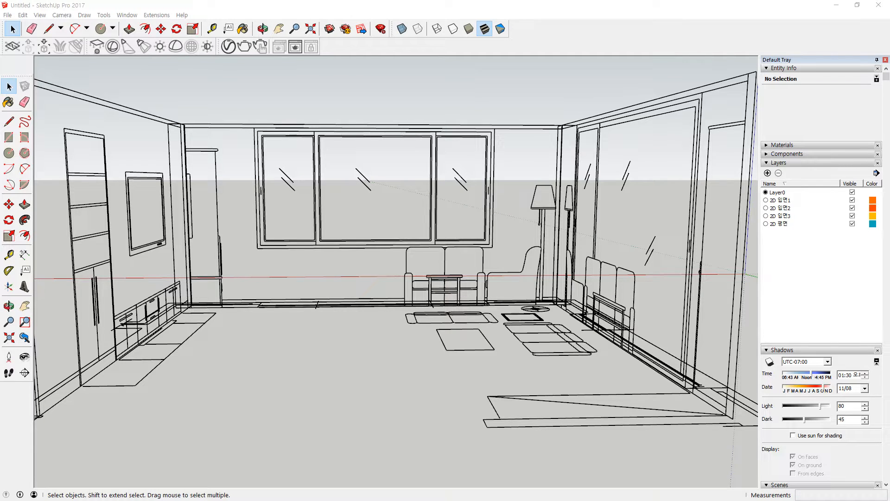
# Step: Add a layer named "3D 벽면" and make it the active layer
pyautogui.click(768, 173)
pyautogui.write('3')
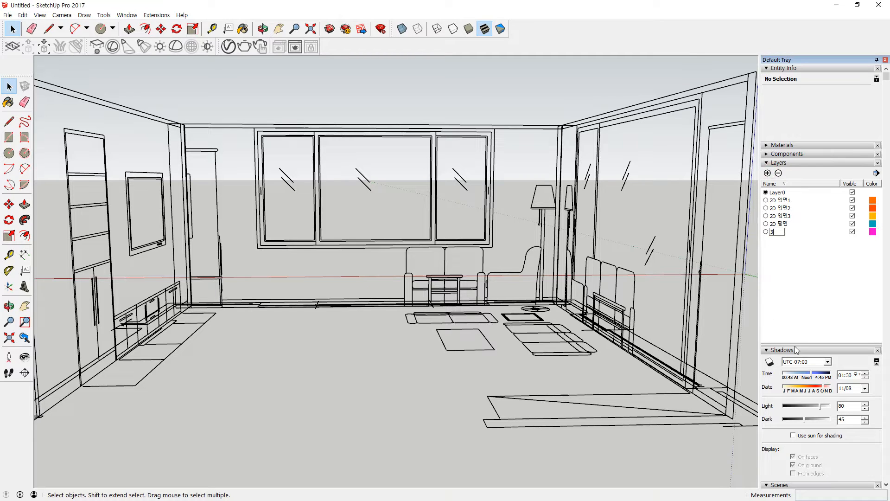
pyautogui.write('D ㅂ')
pyautogui.write('면')
pyautogui.press('Return')
pyautogui.click(766, 232)
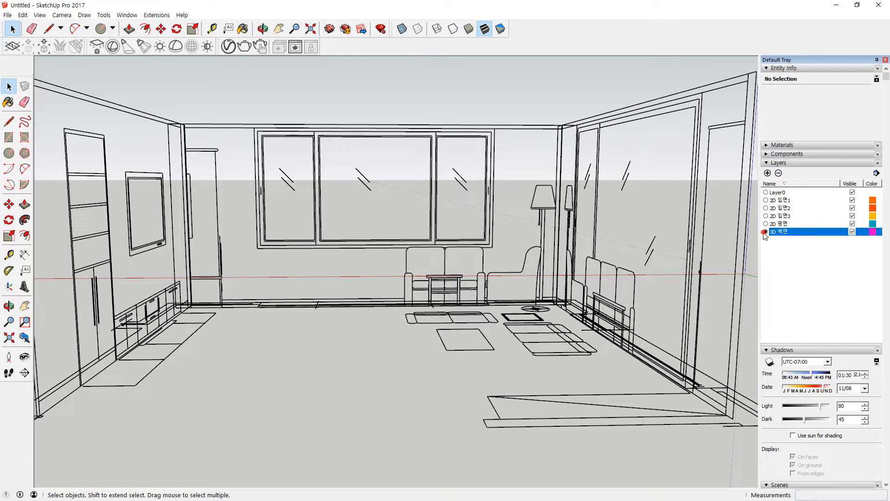
pyautogui.hotkey('ctrl', '2')
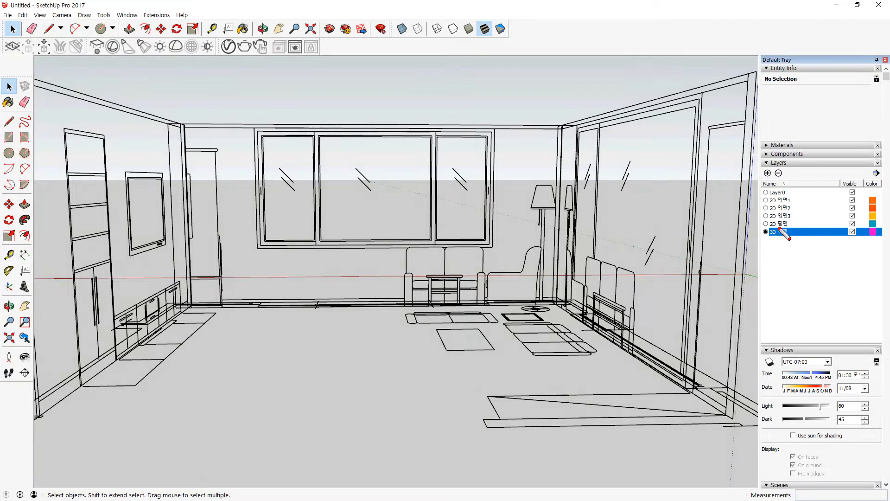
pyautogui.moveTo(796, 244)
pyautogui.mouseDown()
pyautogui.moveTo(782, 220)
pyautogui.moveTo(792, 251)
pyautogui.mouseUp()
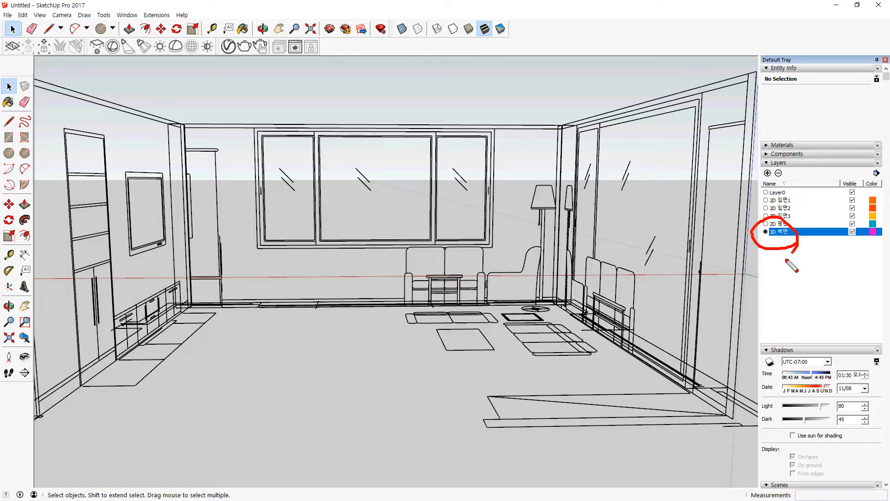
pyautogui.press('Escape')
# Step: Try deleting the floor plan and all the elevation groups together, and undo the deletion
pyautogui.scroll(-1, 286, 274)
pyautogui.scroll(-2, 285, 277)
pyautogui.moveTo(190, 277); pyautogui.dragTo(320, 317, button='middle')
pyautogui.moveTo(588, 93); pyautogui.dragTo(88, 437)
pyautogui.moveTo(533, 99); pyautogui.dragTo(109, 428)
pyautogui.press('Delete')
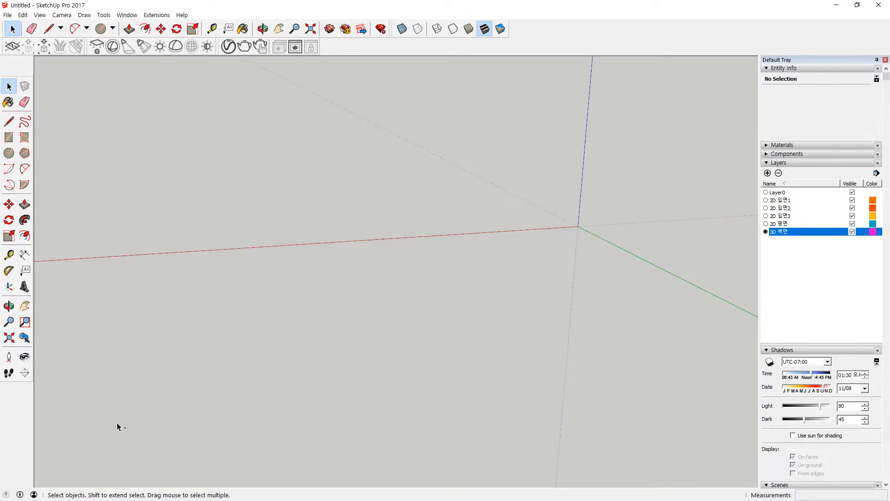
pyautogui.hotkey('ctrl', 'z')
# Step: Select the floor plan and all three elevation groups, lock them, and clear the selection
pyautogui.hotkey('ctrl', 'a')
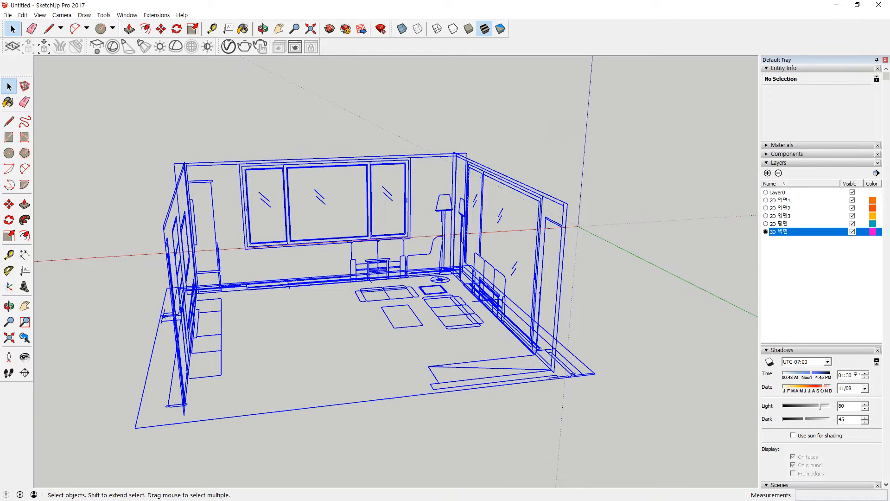
pyautogui.moveTo(533, 115); pyautogui.dragTo(70, 381)
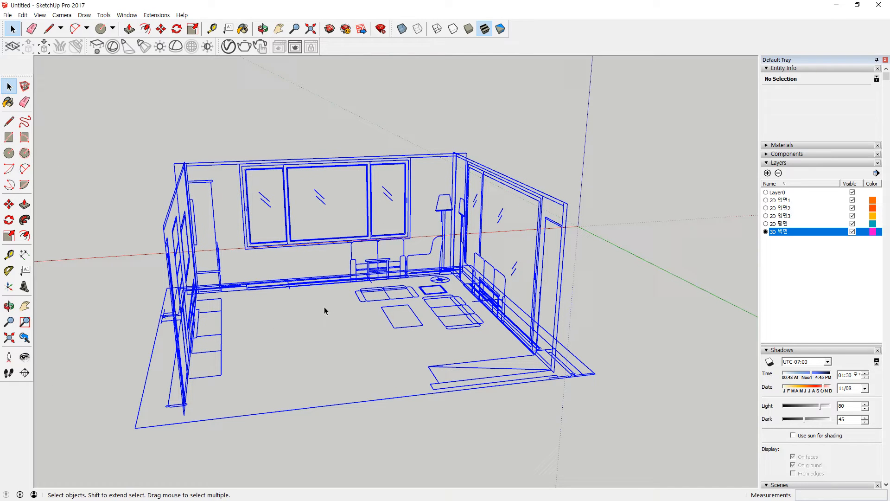
pyautogui.click(374, 270)
pyautogui.moveTo(563, 139); pyautogui.dragTo(52, 412)
pyautogui.rightClick(412, 275)
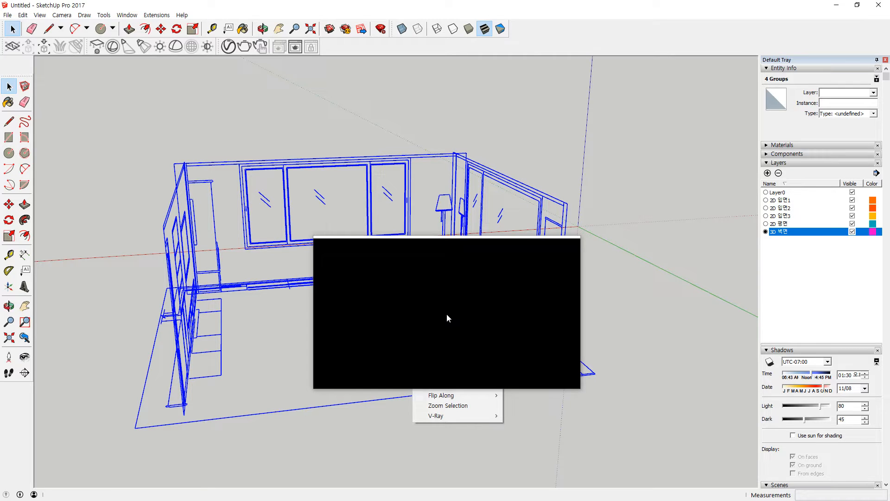
pyautogui.moveTo(446, 318); pyautogui.dragTo(185, 107)
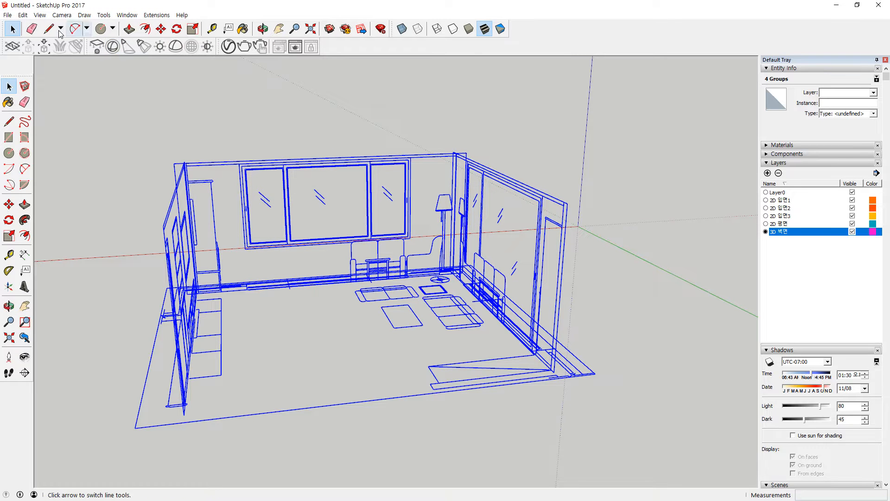
pyautogui.click(22, 15)
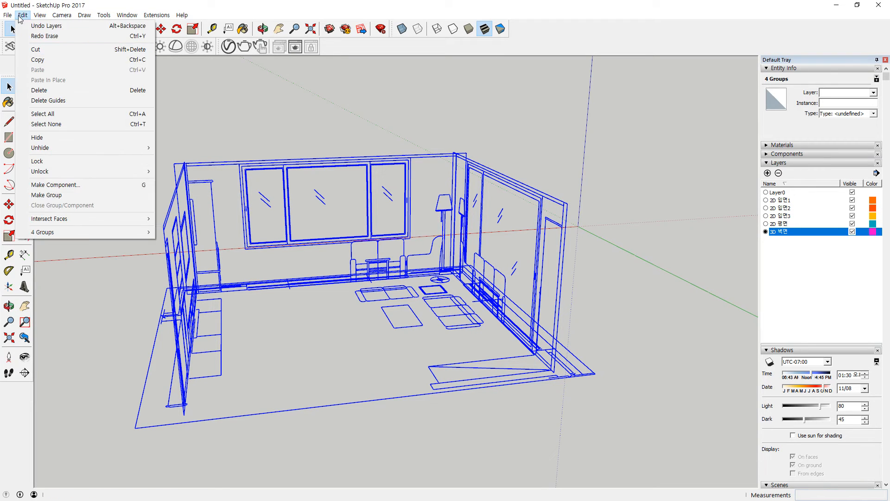
pyautogui.click(49, 162)
pyautogui.click(384, 342)
# Step: Draw a rectangle about 200 by 4036 mm over the TV wall's strip on the floor plan
pyautogui.moveTo(384, 342); pyautogui.dragTo(547, 353, button='middle')
pyautogui.scroll(2, 466, 393)
pyautogui.moveTo(466, 393); pyautogui.dragTo(418, 382, button='middle')
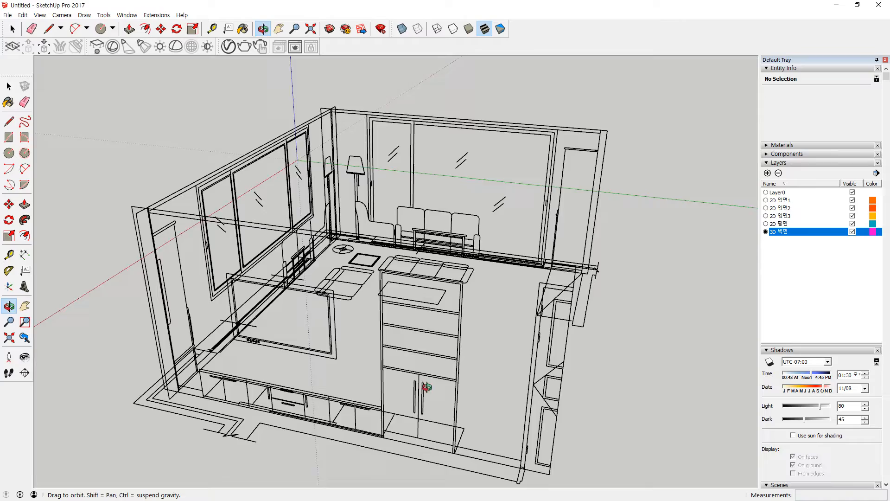
pyautogui.scroll(4, 435, 361)
pyautogui.scroll(2, 435, 361)
pyautogui.press('r')
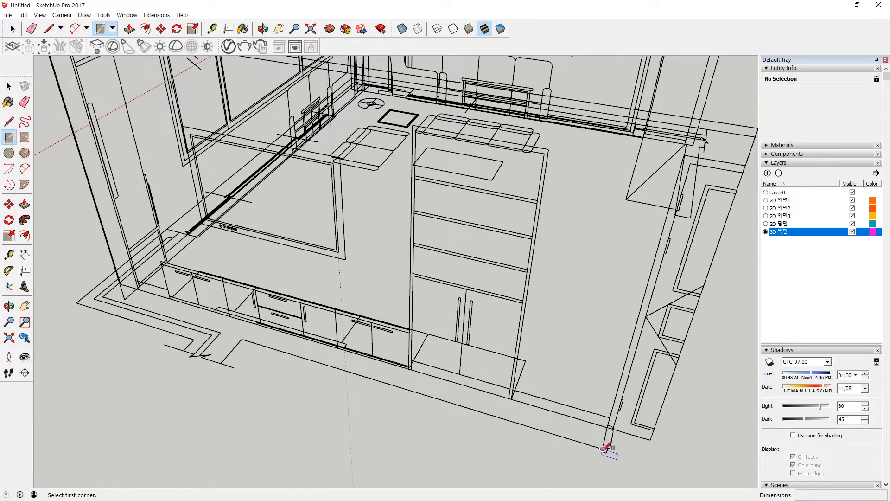
pyautogui.click(603, 449)
pyautogui.scroll(3, 143, 297)
pyautogui.moveTo(143, 298); pyautogui.dragTo(476, 304, button='middle')
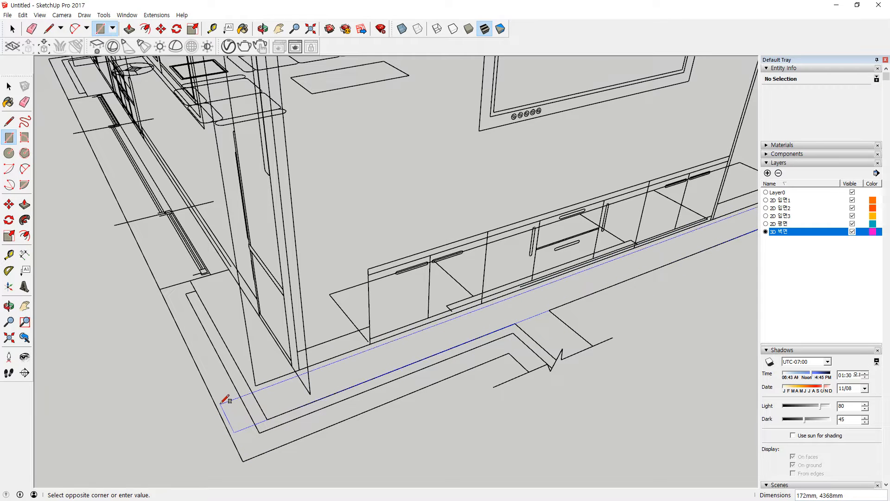
pyautogui.click(298, 370)
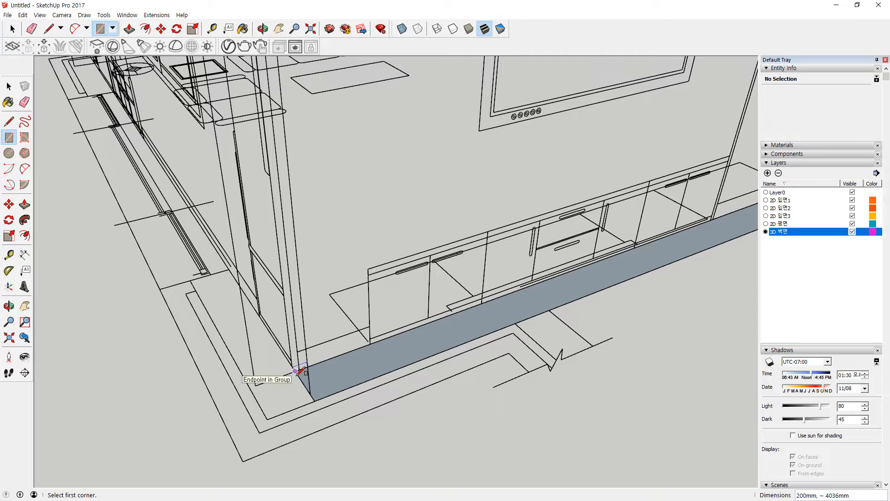
# Step: Extend the TV wall outline with rectangles over the 350 by 350 mm corner, the 1200 by 150 mm outer strip and the short stub
pyautogui.click(242, 461)
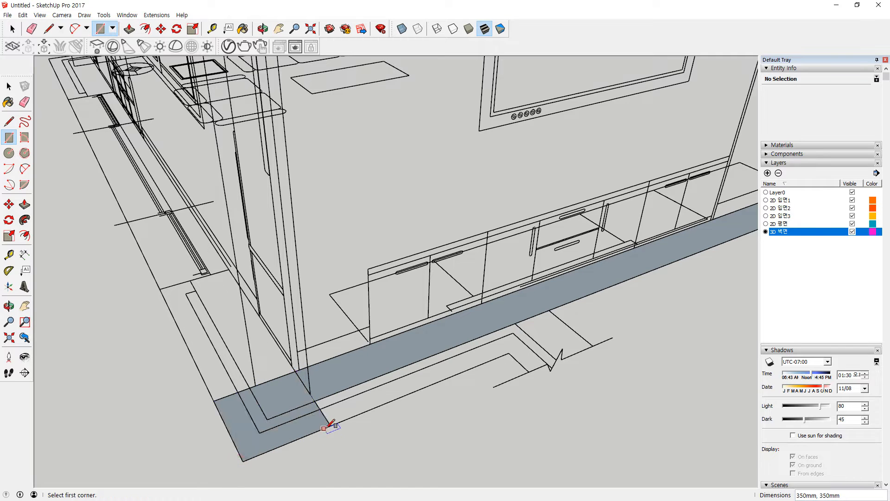
pyautogui.click(549, 309)
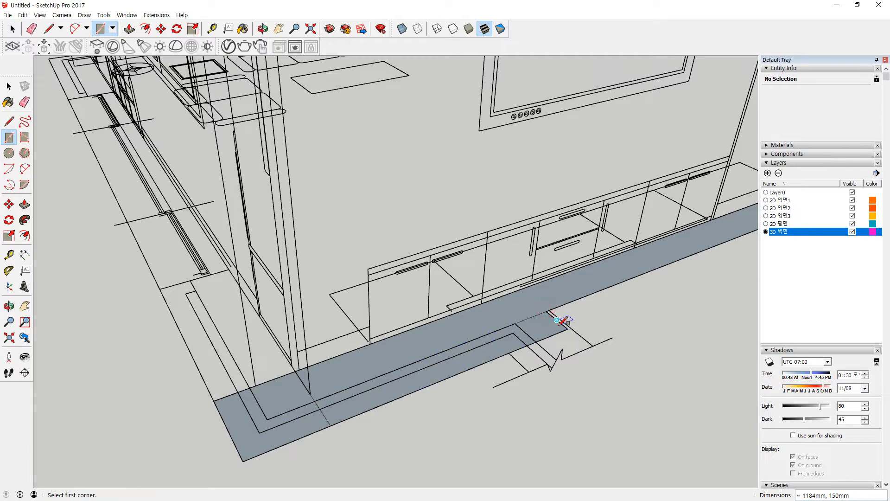
pyautogui.hotkey('ctrl', 'z')
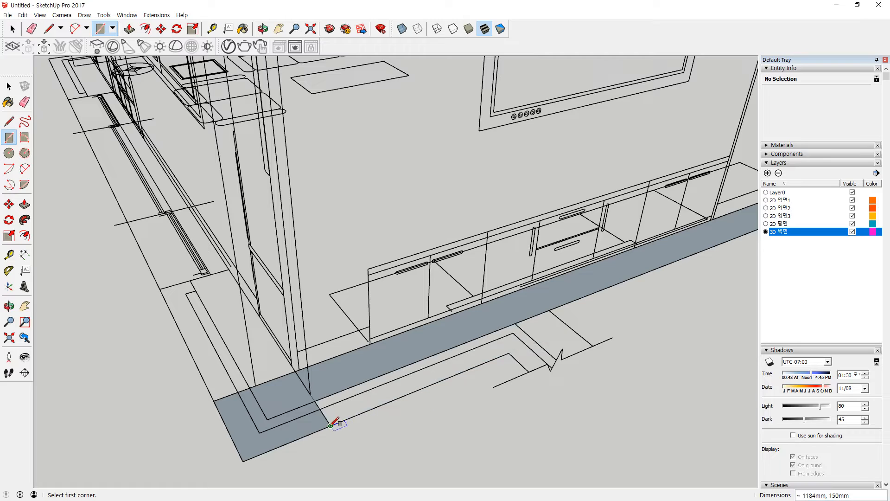
pyautogui.click(549, 309)
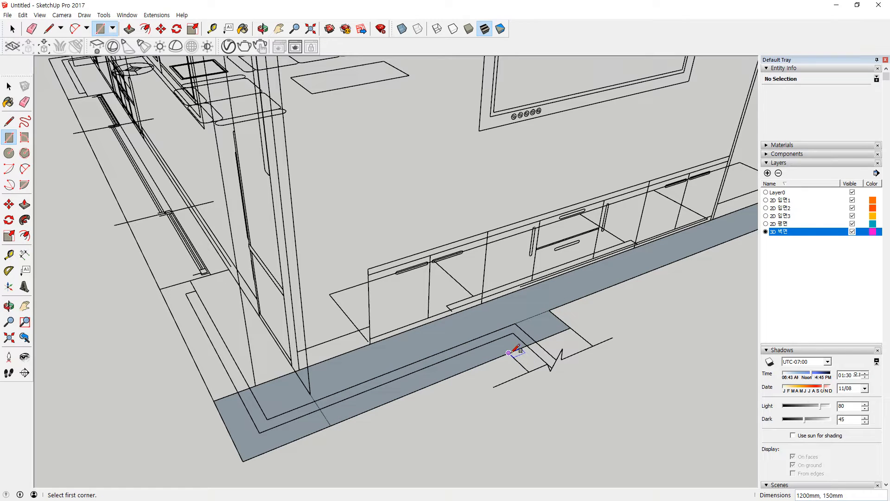
pyautogui.click(588, 348)
# Step: Erase the edges between the TV wall rectangles and select the merged face
pyautogui.press('e')
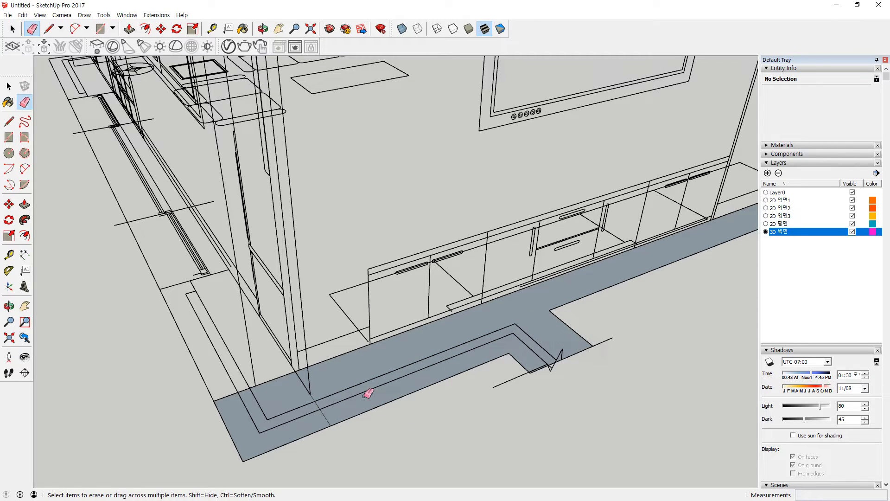
pyautogui.press('space')
pyautogui.click(372, 364)
# Step: Draw an 875 by 350 mm rectangle over the wall segment adjoining the TV wall corner and merge it with that wall's face
pyautogui.scroll(-2, 382, 392)
pyautogui.moveTo(589, 338)
pyautogui.keyDown('shift'); pyautogui.mouseDown(button='middle')
pyautogui.moveTo(314, 362)
pyautogui.moveTo(543, 293)
pyautogui.mouseUp(button='middle'); pyautogui.keyUp('shift')
pyautogui.moveTo(181, 354); pyautogui.dragTo(456, 388, button='middle')
pyautogui.press('r')
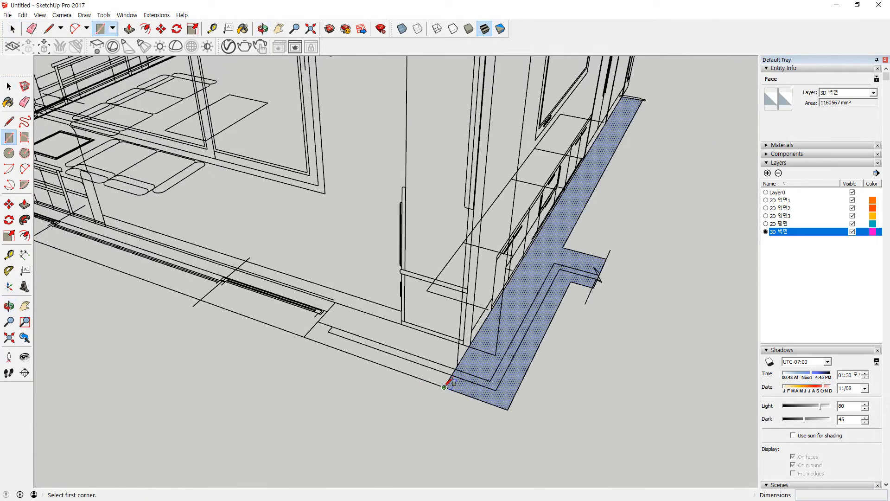
pyautogui.scroll(2, 346, 307)
pyautogui.click(332, 298)
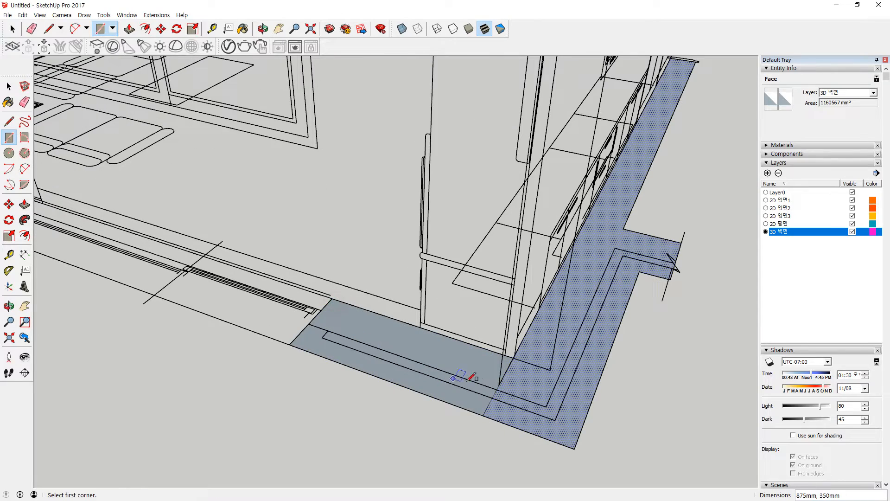
pyautogui.click(488, 404)
# Step: Cover the wall corner between the two window openings with two rectangles, forming an L, and erase the edge between them
pyautogui.scroll(-3, 406, 367)
pyautogui.moveTo(407, 367)
pyautogui.mouseDown(button='middle')
pyautogui.moveTo(464, 398)
pyautogui.moveTo(225, 284)
pyautogui.mouseUp(button='middle')
pyautogui.scroll(-1, 468, 395)
pyautogui.scroll(4, 233, 284)
pyautogui.press('r')
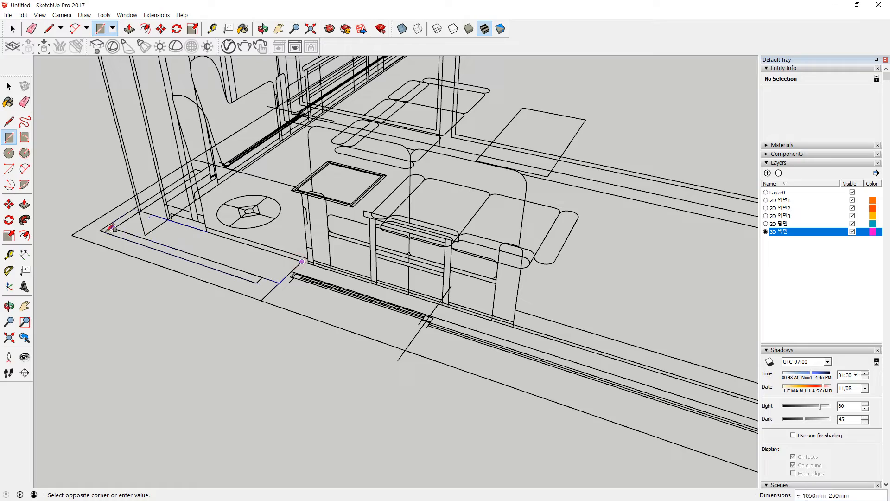
pyautogui.click(73, 235)
pyautogui.moveTo(74, 234); pyautogui.dragTo(380, 286, button='middle')
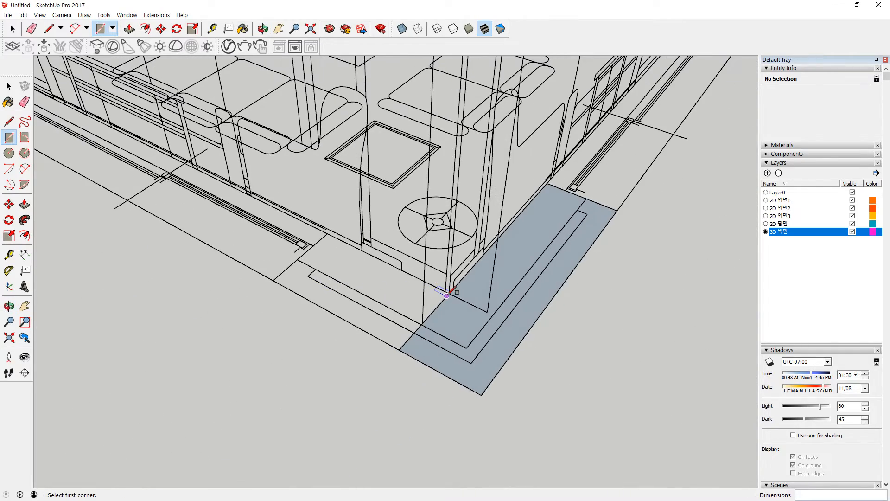
pyautogui.click(328, 234)
pyautogui.press('e')
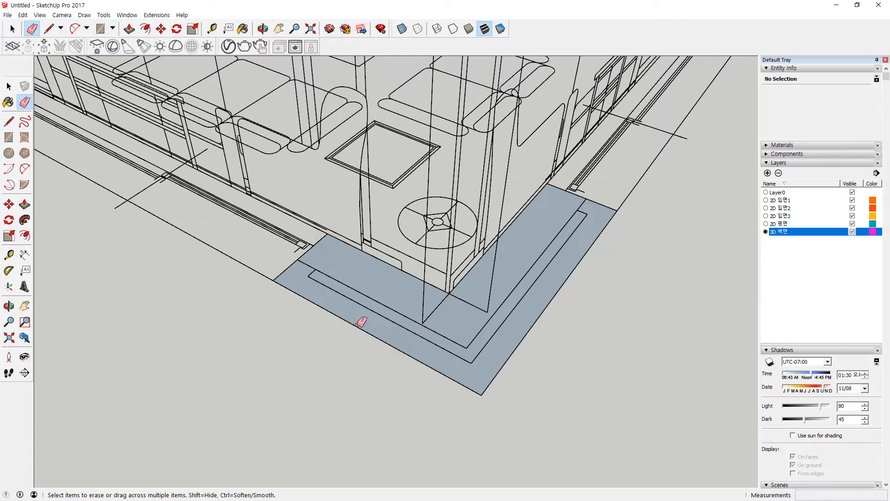
# Step: Draw a rectangle over the short wall segment at the far end of the sliding window opening
pyautogui.scroll(-3, 352, 306)
pyautogui.scroll(8, 374, 285)
pyautogui.press('r')
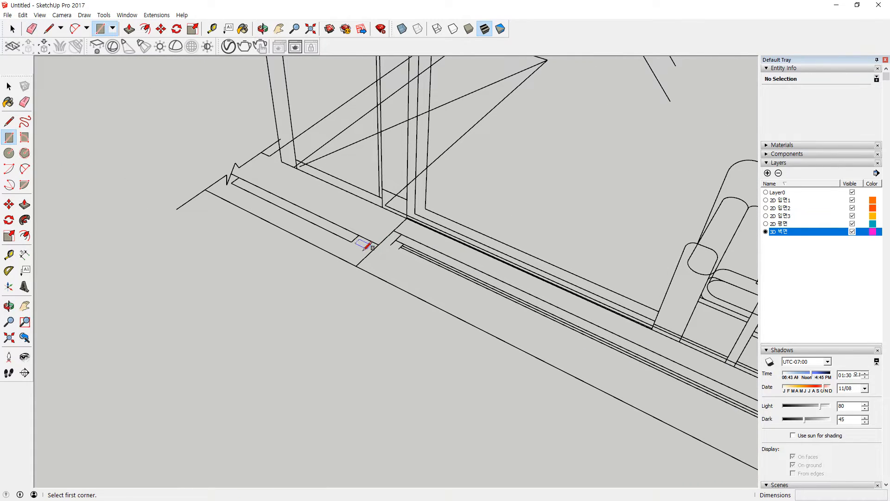
pyautogui.click(261, 152)
# Step: Push/Pull the short wall segment beside the sliding window up to the top of its elevation
pyautogui.scroll(-6, 327, 265)
pyautogui.keyDown('shift'); pyautogui.moveTo(319, 251); pyautogui.dragTo(391, 289, button='middle'); pyautogui.keyUp('shift')
pyautogui.scroll(2, 366, 262)
pyautogui.press('p')
pyautogui.click(391, 269)
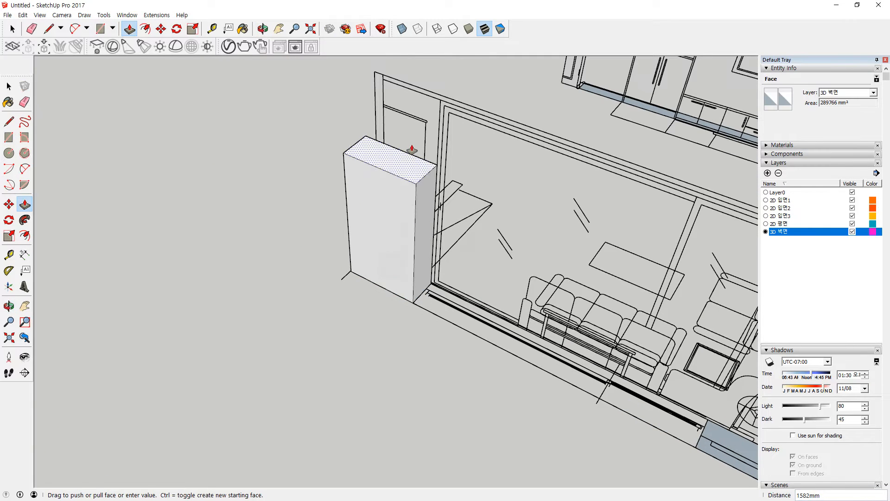
pyautogui.click(461, 105)
# Step: Push/Pull the L-shaped corner between the windows and the TV wall outline up 2300 mm, matching the first wall's height
pyautogui.scroll(-3, 501, 239)
pyautogui.keyDown('shift'); pyautogui.moveTo(494, 250); pyautogui.dragTo(307, 188, button='middle'); pyautogui.keyUp('shift')
pyautogui.click(431, 317)
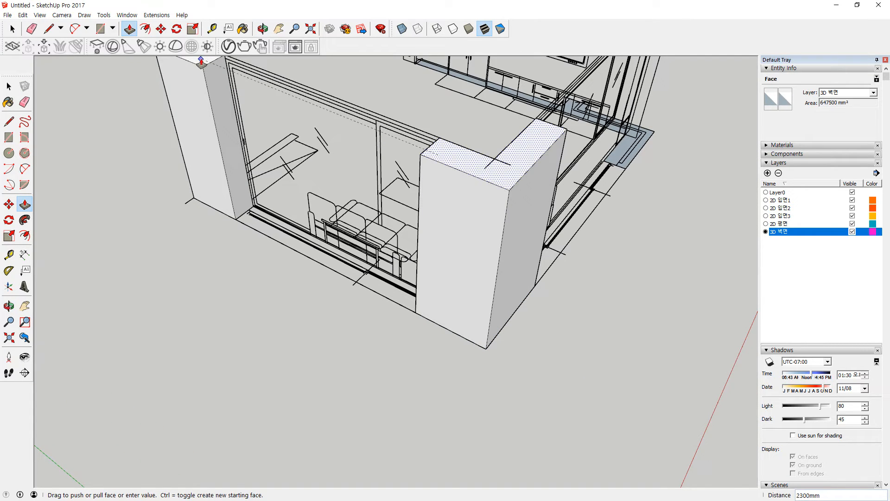
pyautogui.moveTo(539, 181); pyautogui.dragTo(485, 318, button='middle')
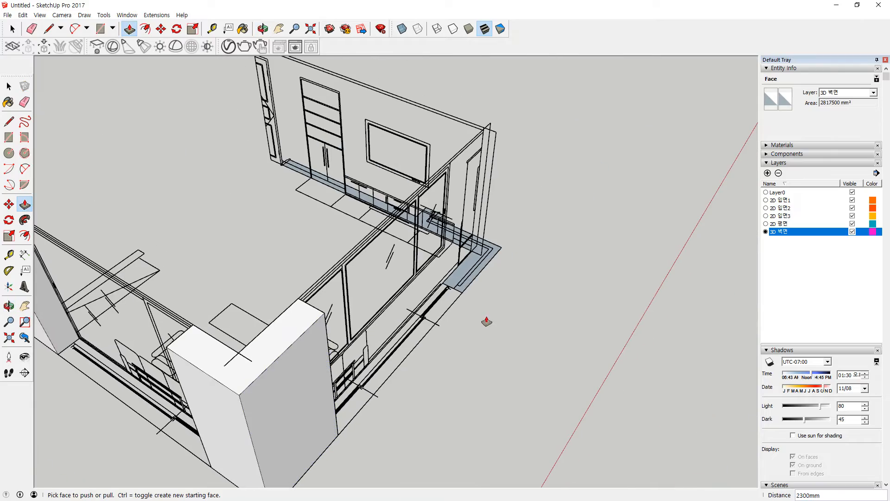
pyautogui.click(462, 283)
pyautogui.click(292, 330)
# Step: Draw a rectangle over the sliding window between the wall tops and pull it to the walls' thickness as a lintel
pyautogui.moveTo(292, 330); pyautogui.dragTo(207, 362, button='middle')
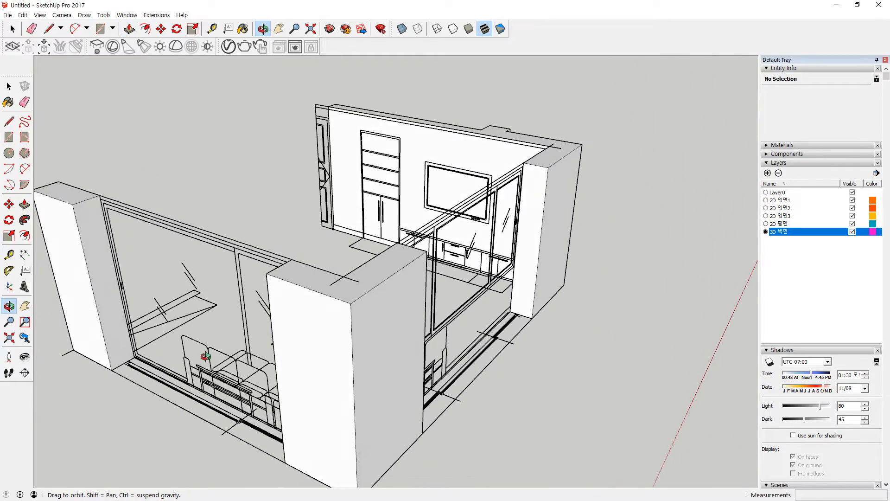
pyautogui.moveTo(239, 272); pyautogui.dragTo(660, 267, button='middle')
pyautogui.click(633, 267)
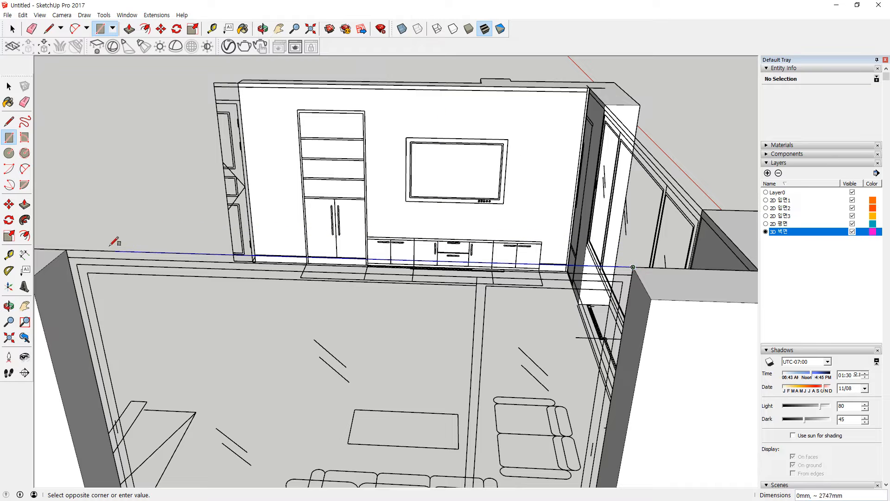
pyautogui.click(69, 255)
pyautogui.moveTo(69, 255); pyautogui.dragTo(114, 247, button='middle')
pyautogui.press('p')
pyautogui.moveTo(118, 242); pyautogui.dragTo(64, 310)
pyautogui.click(64, 310)
# Step: Erase the seam edges where the sliding window's lintel meets the walls on both ends
pyautogui.press('e')
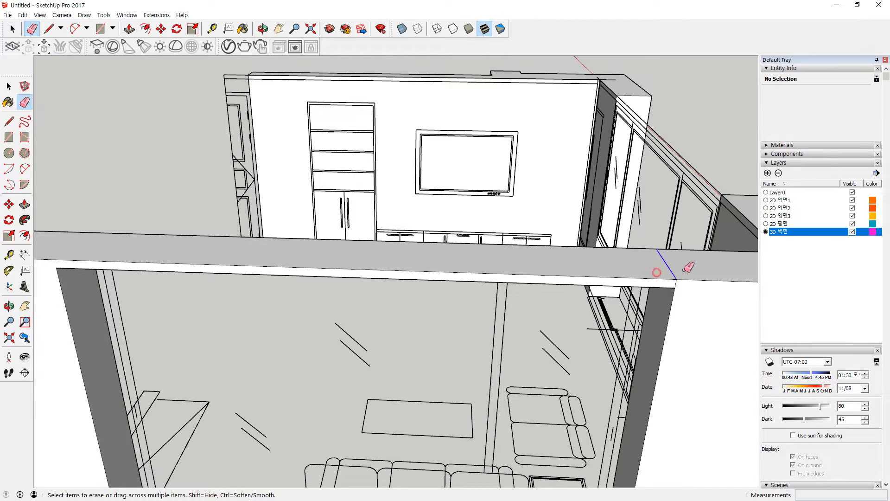
pyautogui.moveTo(514, 259); pyautogui.dragTo(408, 249, button='middle')
pyautogui.scroll(5, 374, 113)
pyautogui.scroll(2, 344, 111)
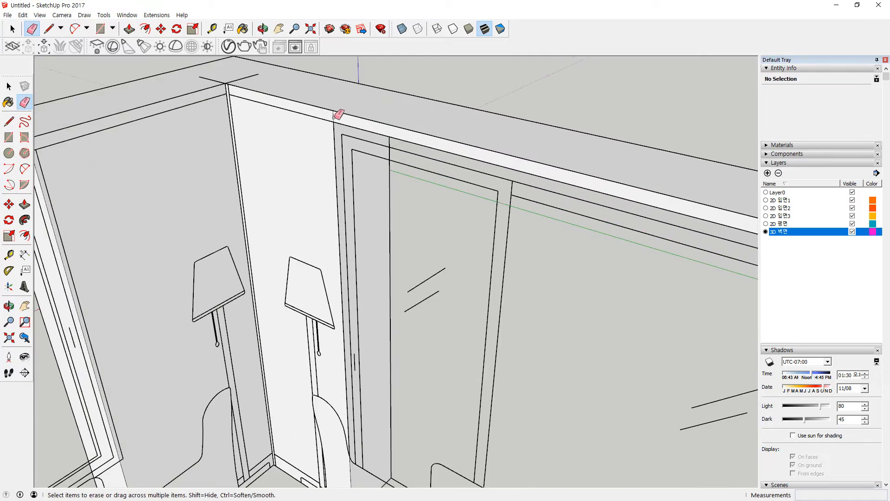
pyautogui.scroll(-4, 408, 160)
pyautogui.moveTo(421, 169); pyautogui.dragTo(422, 179, button='middle')
pyautogui.scroll(3, 586, 195)
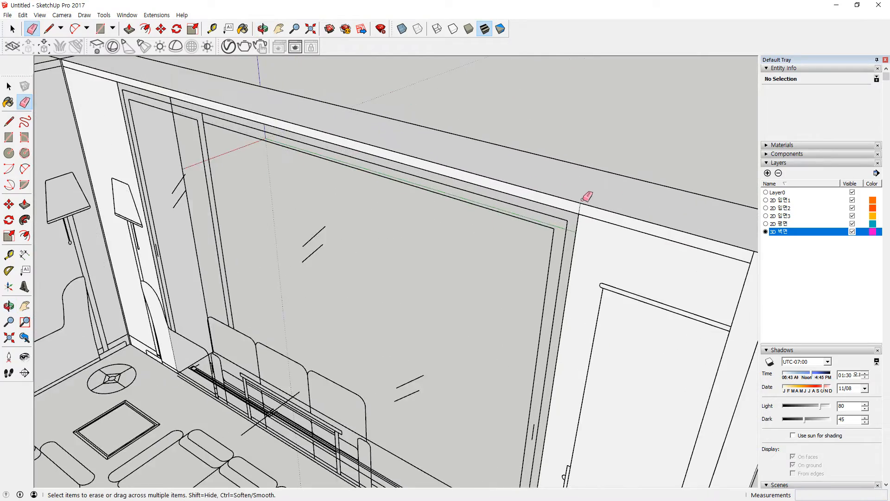
pyautogui.scroll(2, 586, 207)
# Step: Select the inner, top and outer faces of the sliding window wall to check that each is one continuous face
pyautogui.click(614, 255)
pyautogui.scroll(-3, 604, 272)
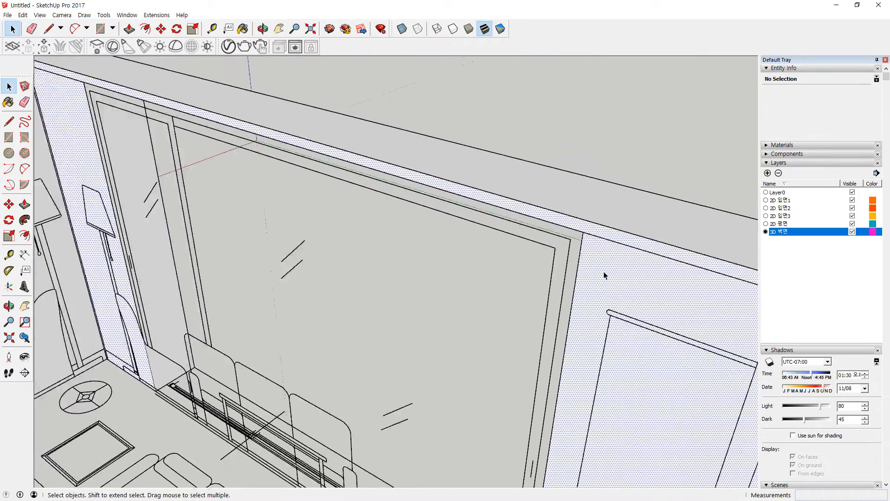
pyautogui.keyDown('shift'); pyautogui.click(599, 224); pyautogui.keyUp('shift')
pyautogui.moveTo(600, 222); pyautogui.dragTo(295, 290, button='middle')
pyautogui.keyDown('shift'); pyautogui.click(163, 310); pyautogui.keyUp('shift')
pyautogui.moveTo(163, 311); pyautogui.dragTo(354, 265, button='middle')
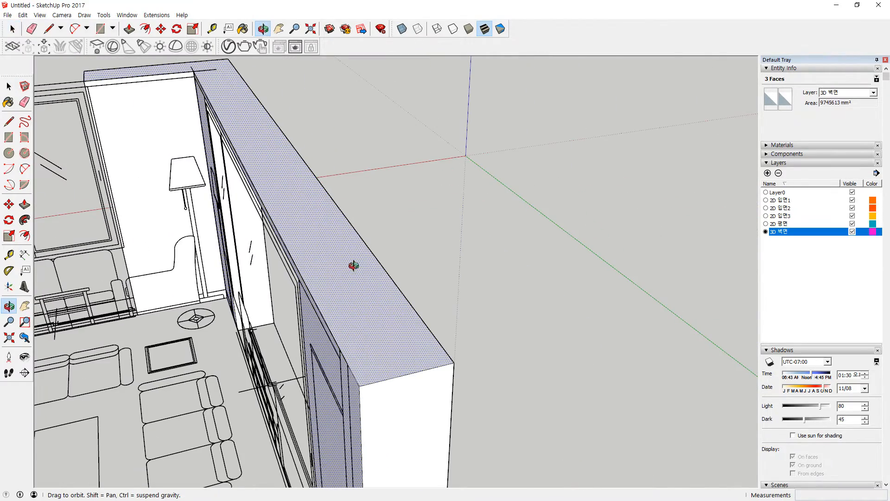
pyautogui.click(357, 197)
# Step: Draw a rectangle about 3000 by 68 mm above the three-pane window, spanning between the tops of the adjoining walls
pyautogui.moveTo(357, 197); pyautogui.dragTo(285, 202, button='middle')
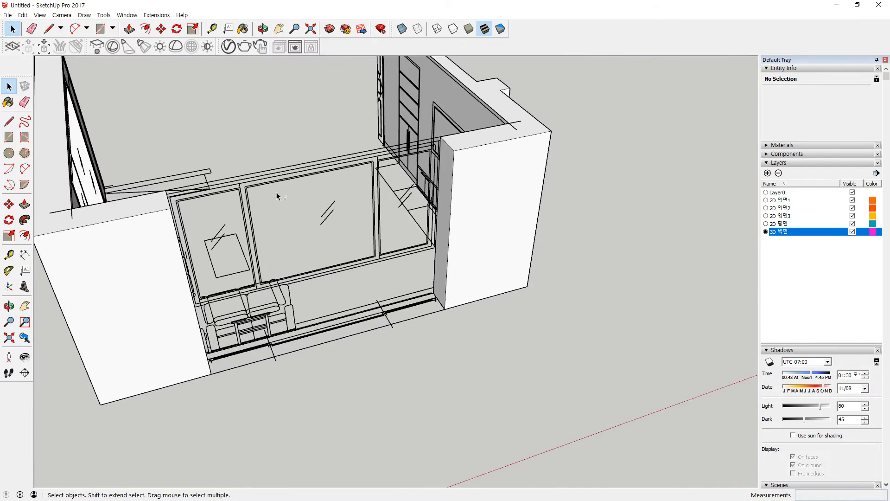
pyautogui.scroll(3, 282, 199)
pyautogui.press('r')
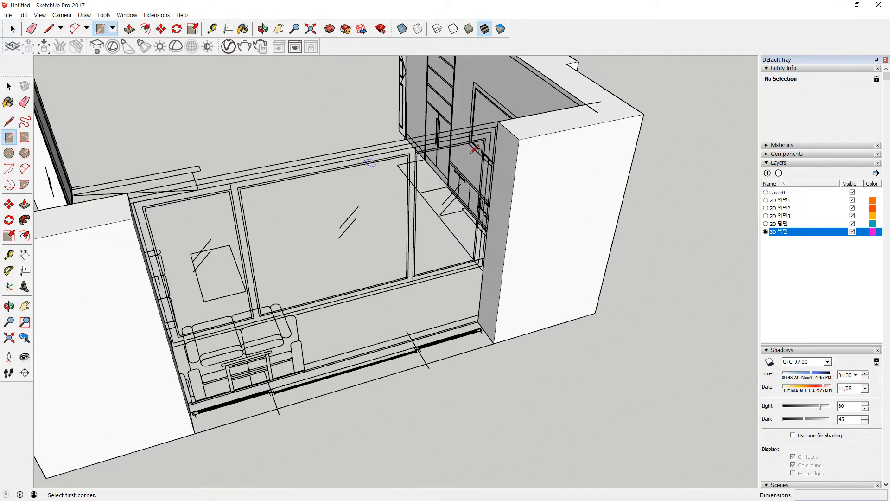
pyautogui.moveTo(439, 147); pyautogui.dragTo(450, 153, button='middle')
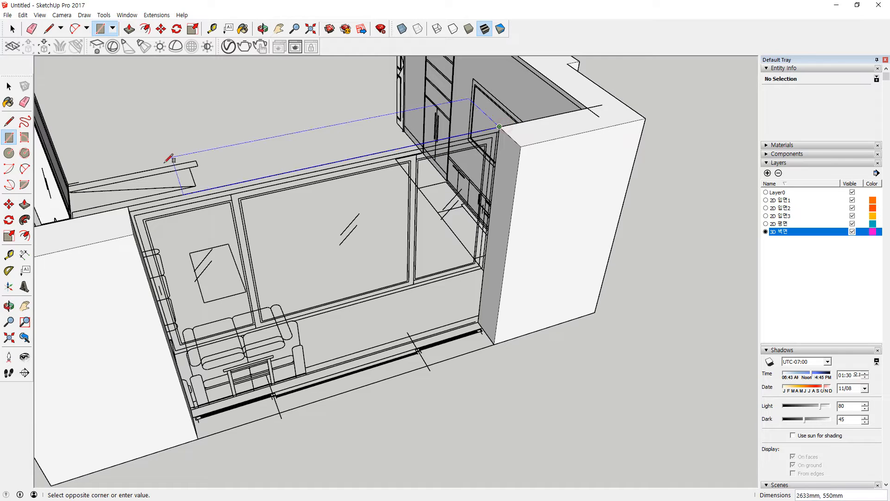
pyautogui.scroll(4, 132, 210)
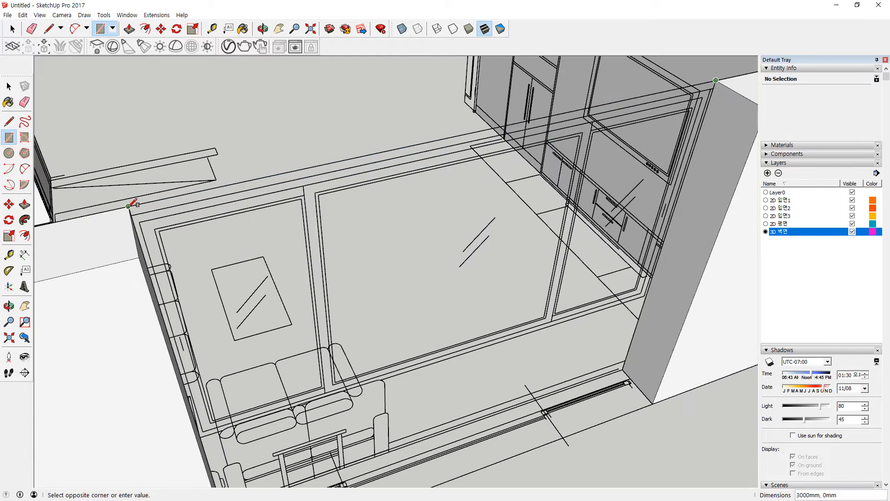
pyautogui.click(130, 217)
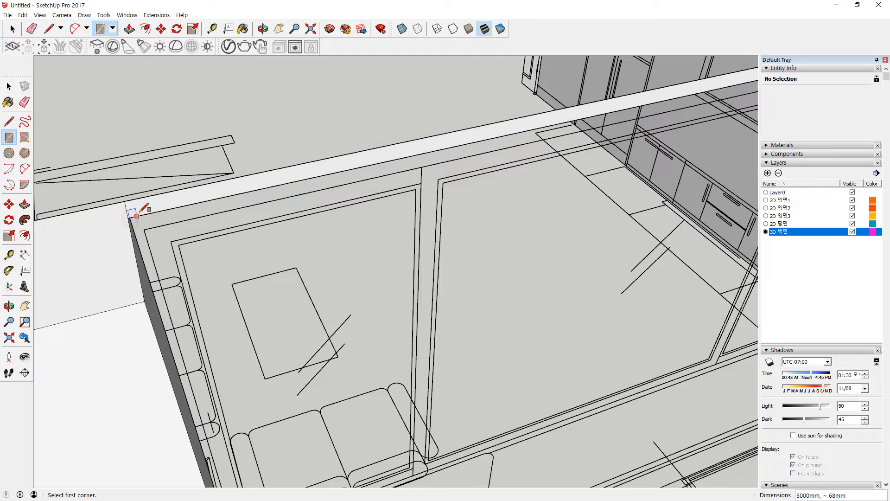
pyautogui.press('p')
pyautogui.click(141, 207)
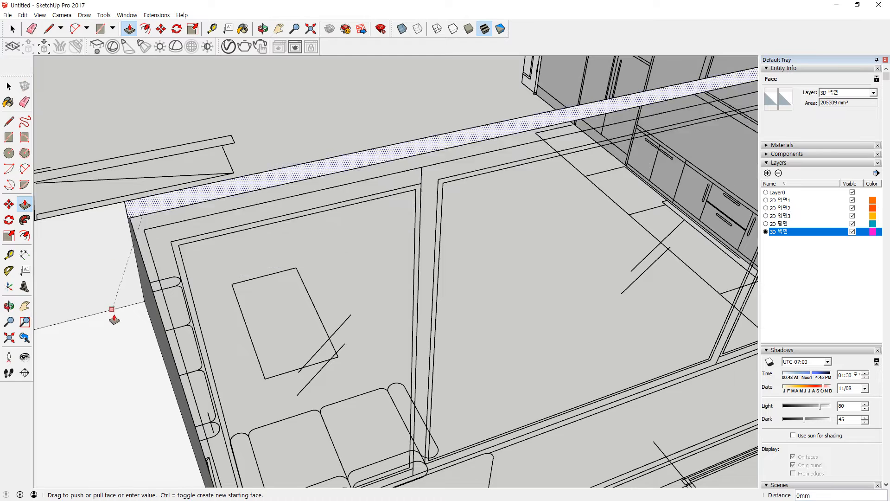
pyautogui.moveTo(170, 325); pyautogui.dragTo(26, 205, button='middle')
pyautogui.press('Escape')
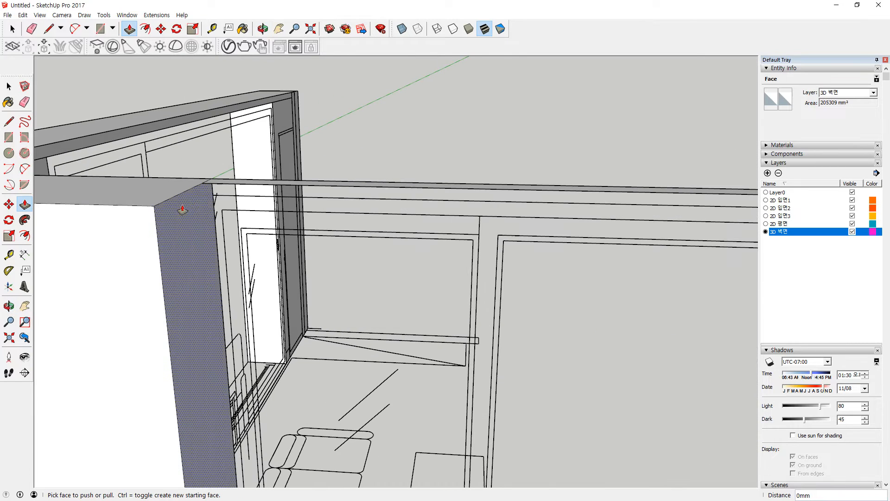
# Step: Draw a vertical rectangle of 3000 by 45 mm above the three-pane window, from one adjoining wall's inner edge to the other's
pyautogui.press('r')
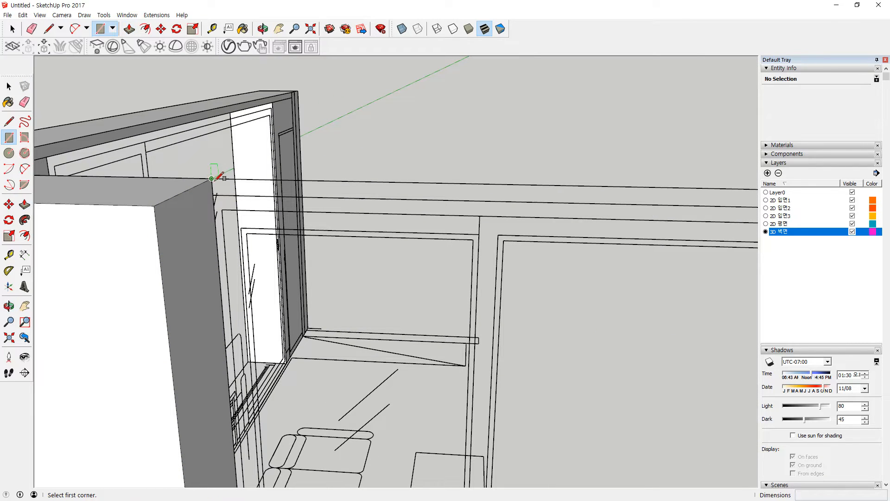
pyautogui.moveTo(213, 178); pyautogui.dragTo(557, 231, button='middle')
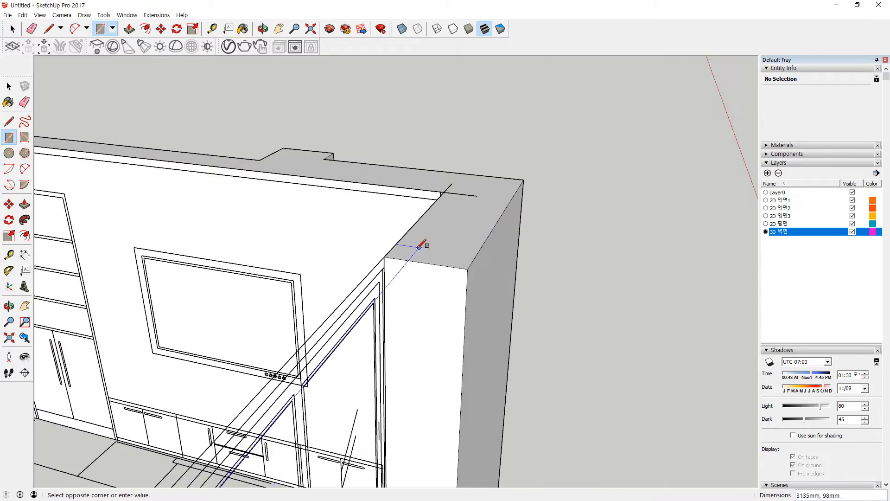
pyautogui.scroll(1, 394, 270)
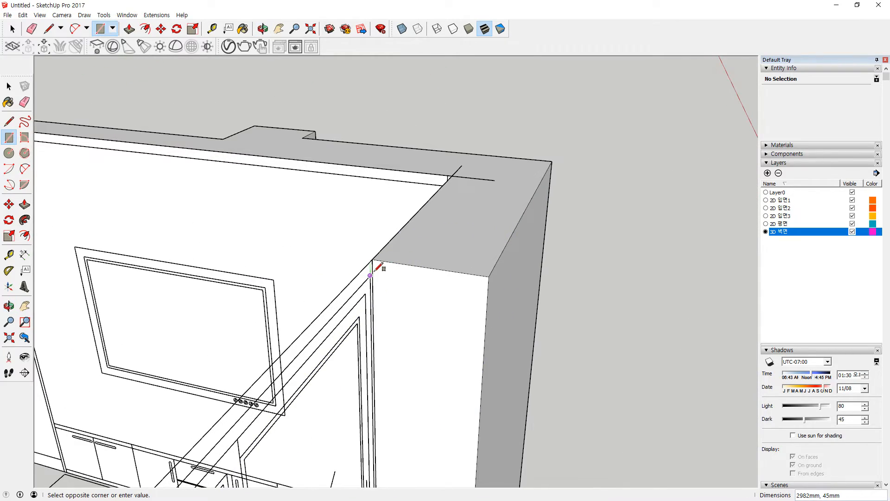
pyautogui.scroll(3, 372, 273)
pyautogui.click(371, 278)
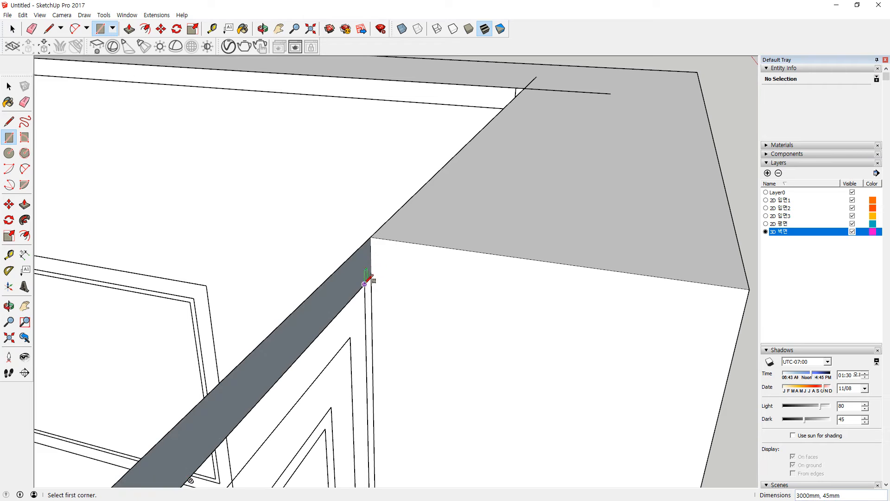
# Step: Pull the strip above the three-pane window to the adjoining walls' thickness as a lintel
pyautogui.press('p')
pyautogui.moveTo(363, 265); pyautogui.dragTo(744, 277)
pyautogui.moveTo(549, 253)
pyautogui.mouseDown(button='middle')
pyautogui.moveTo(592, 278)
pyautogui.moveTo(496, 238)
pyautogui.mouseUp(button='middle')
# Step: Erase the seam edges where the three-pane window's lintel meets the walls, on the outer and inner sides
pyautogui.press('e')
pyautogui.moveTo(592, 296)
pyautogui.mouseDown(button='middle')
pyautogui.moveTo(469, 304)
pyautogui.moveTo(244, 348)
pyautogui.moveTo(193, 265)
pyautogui.moveTo(494, 235)
pyautogui.mouseUp(button='middle')
pyautogui.scroll(-4, 173, 267)
pyautogui.keyDown('shift'); pyautogui.moveTo(119, 276); pyautogui.dragTo(280, 261, button='middle'); pyautogui.keyUp('shift')
pyautogui.scroll(-2, 162, 255)
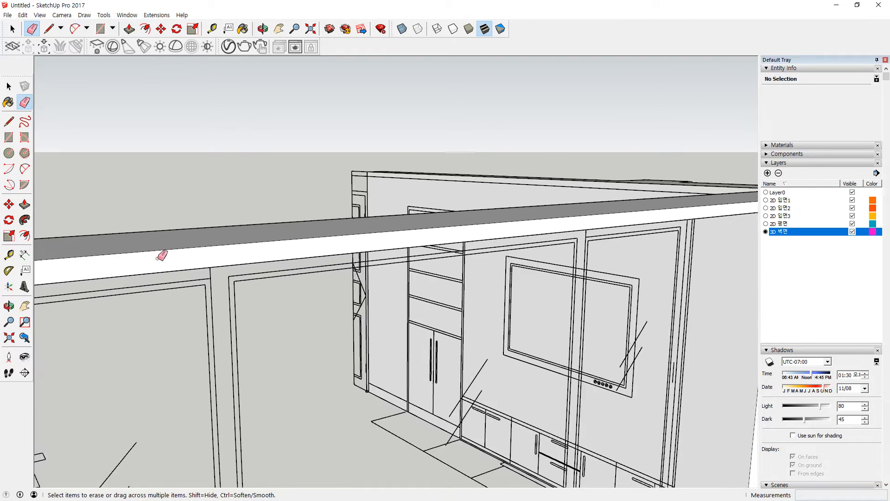
pyautogui.scroll(-4, 157, 257)
pyautogui.keyDown('shift'); pyautogui.moveTo(86, 260); pyautogui.dragTo(224, 256, button='middle'); pyautogui.keyUp('shift')
pyautogui.scroll(4, 224, 257)
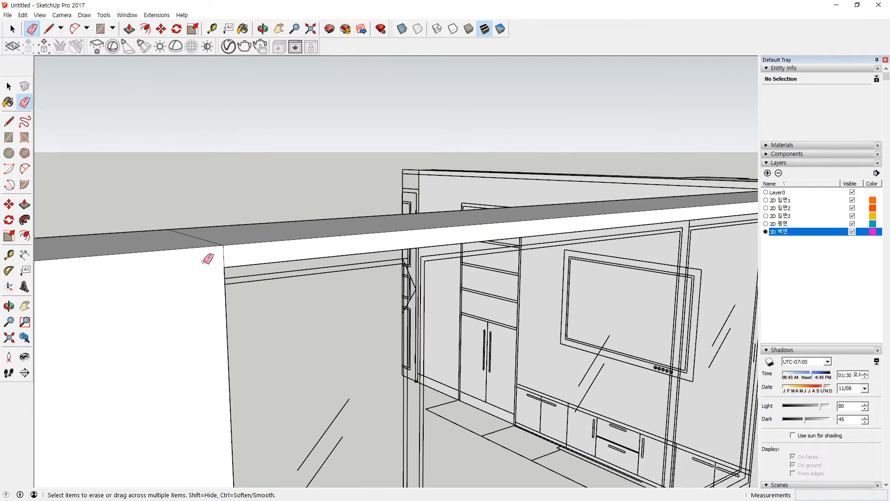
pyautogui.click(189, 242)
pyautogui.scroll(-2, 108, 226)
pyautogui.moveTo(108, 226)
pyautogui.mouseDown(button='middle')
pyautogui.moveTo(615, 244)
pyautogui.moveTo(677, 234)
pyautogui.mouseUp(button='middle')
pyautogui.scroll(3, 408, 228)
pyautogui.scroll(3, 410, 227)
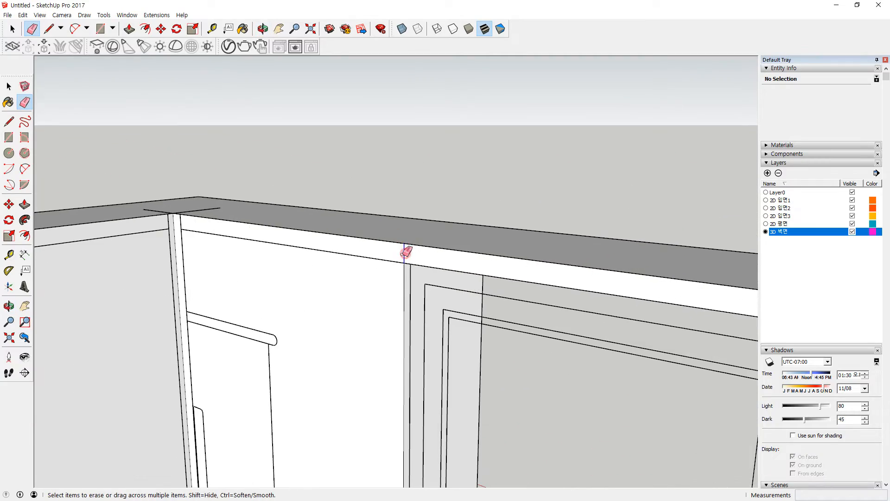
pyautogui.click(403, 254)
# Step: Draw a vertical rectangle about 2982 mm wide below the three-pane window, from the window frame's lower edge down to the floor
pyautogui.scroll(-5, 518, 266)
pyautogui.moveTo(590, 279)
pyautogui.keyDown('shift'); pyautogui.mouseDown(button='middle')
pyautogui.moveTo(413, 255)
pyautogui.moveTo(625, 286)
pyautogui.mouseUp(button='middle'); pyautogui.keyUp('shift')
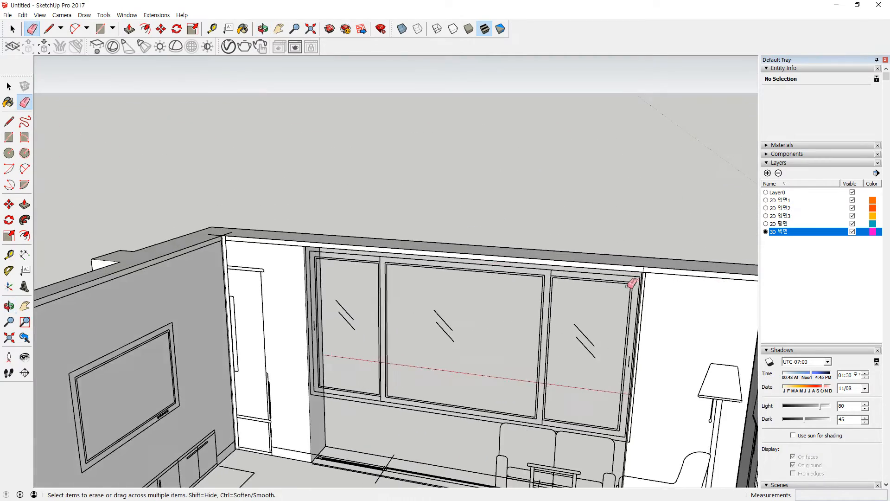
pyautogui.scroll(5, 629, 284)
pyautogui.scroll(-6, 634, 263)
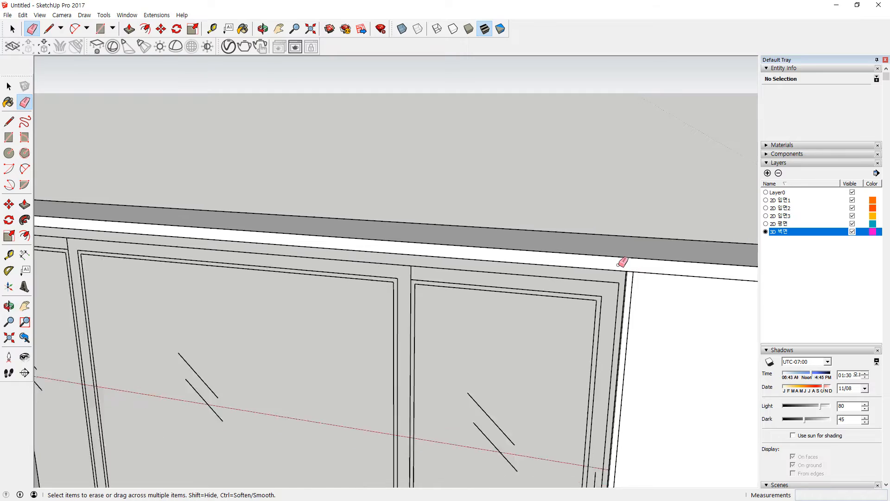
pyautogui.moveTo(650, 334); pyautogui.dragTo(606, 223, button='middle')
pyautogui.scroll(3, 543, 343)
pyautogui.moveTo(542, 343)
pyautogui.mouseDown(button='middle')
pyautogui.moveTo(551, 354)
pyautogui.moveTo(533, 366)
pyautogui.moveTo(547, 357)
pyautogui.mouseUp(button='middle')
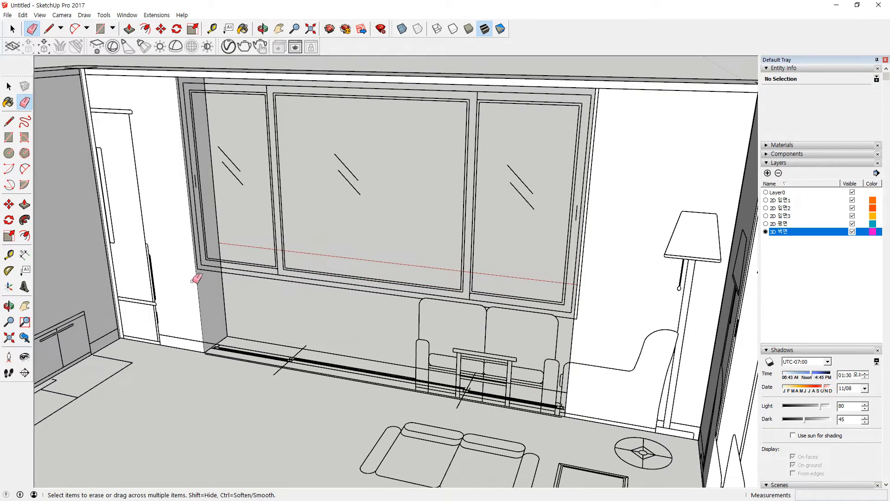
pyautogui.scroll(4, 198, 277)
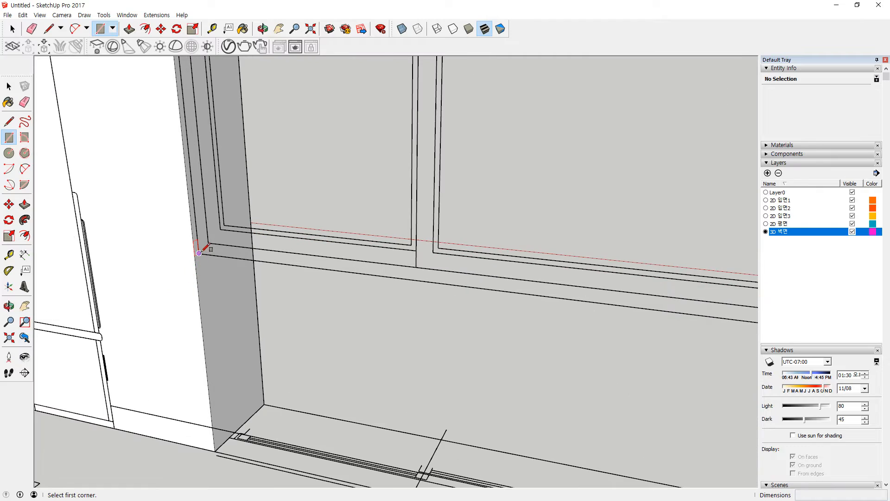
pyautogui.moveTo(620, 417); pyautogui.dragTo(446, 341, button='middle')
pyautogui.scroll(-3, 360, 349)
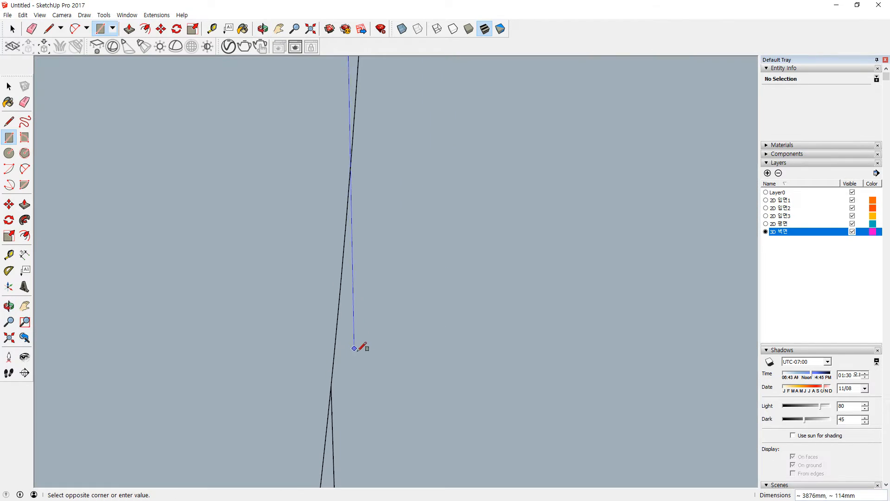
pyautogui.scroll(-3, 361, 351)
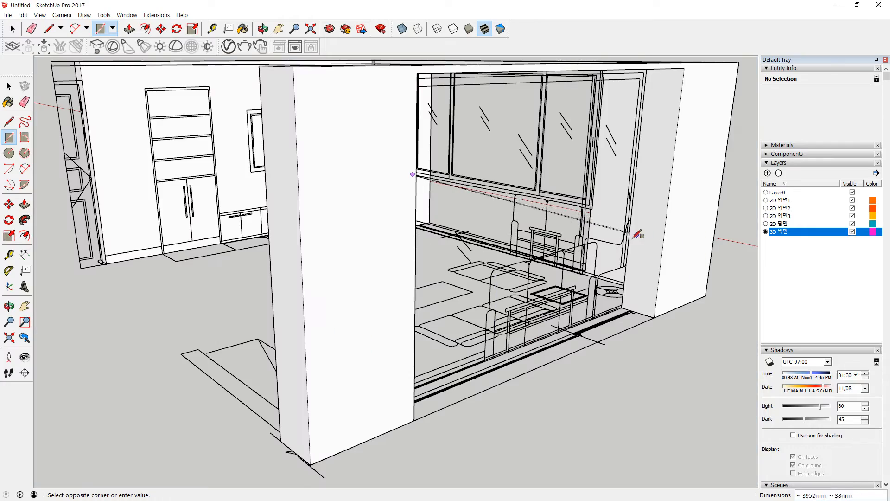
pyautogui.scroll(8, 638, 234)
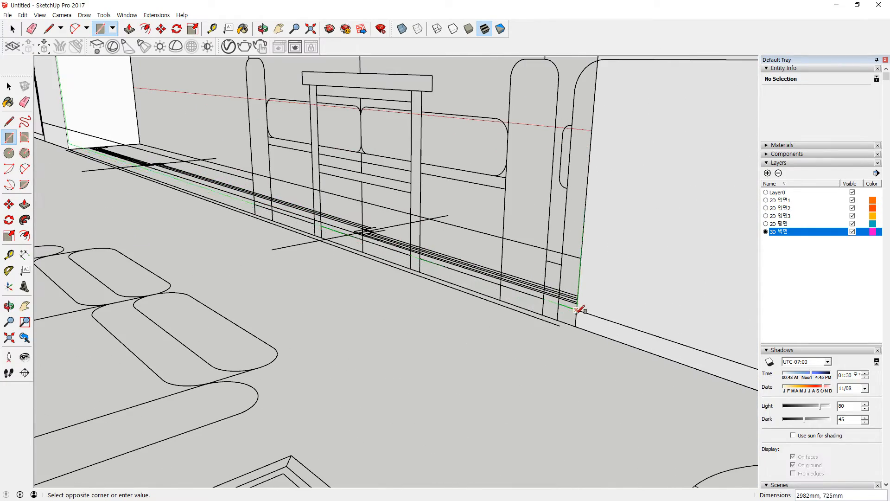
pyautogui.click(577, 325)
# Step: Pull the face below the three-pane window out to the adjoining walls' thickness as a low wall
pyautogui.scroll(-8, 360, 229)
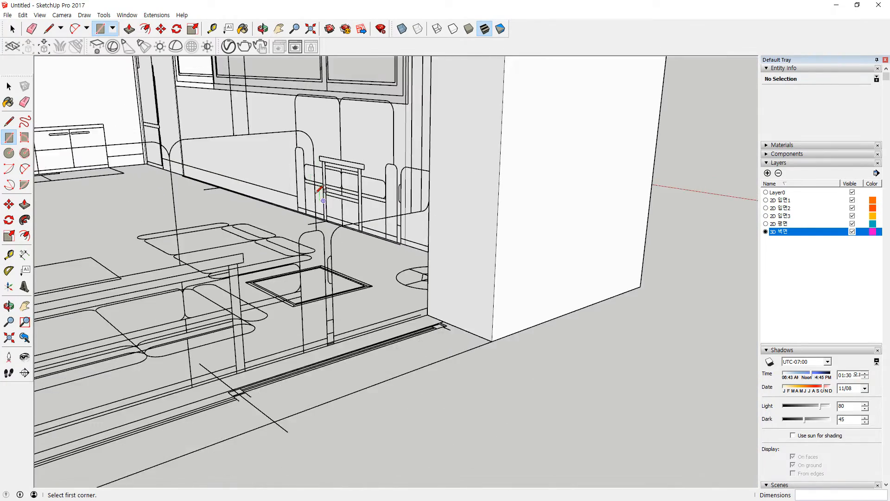
pyautogui.scroll(10, 480, 186)
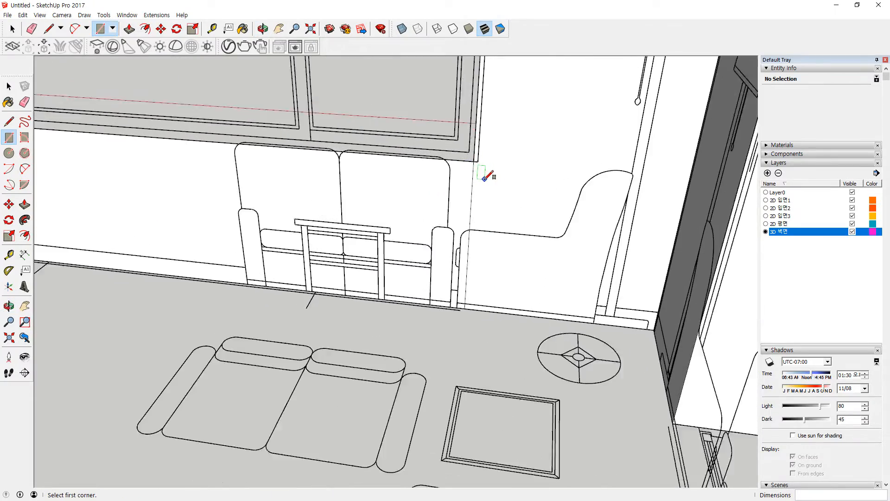
pyautogui.moveTo(617, 189); pyautogui.dragTo(452, 193, button='middle')
pyautogui.press('p')
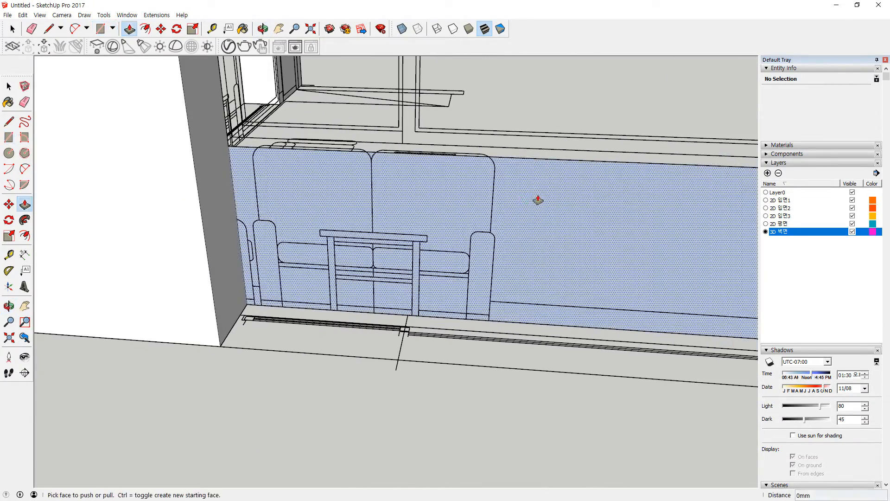
pyautogui.click(536, 199)
pyautogui.click(199, 193)
# Step: Erase the outer seam edge where the low wall under the three-pane window joins the adjoining wall
pyautogui.press('e')
pyautogui.click(202, 230)
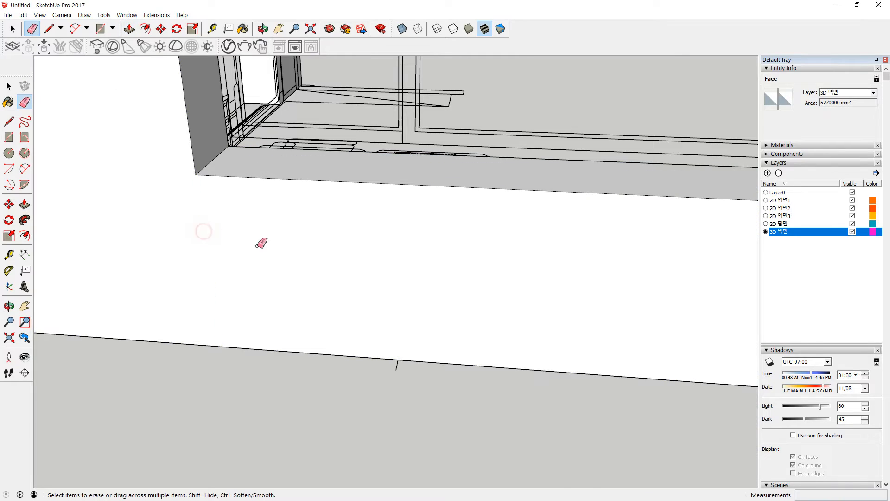
pyautogui.scroll(-5, 308, 238)
pyautogui.scroll(1, 612, 269)
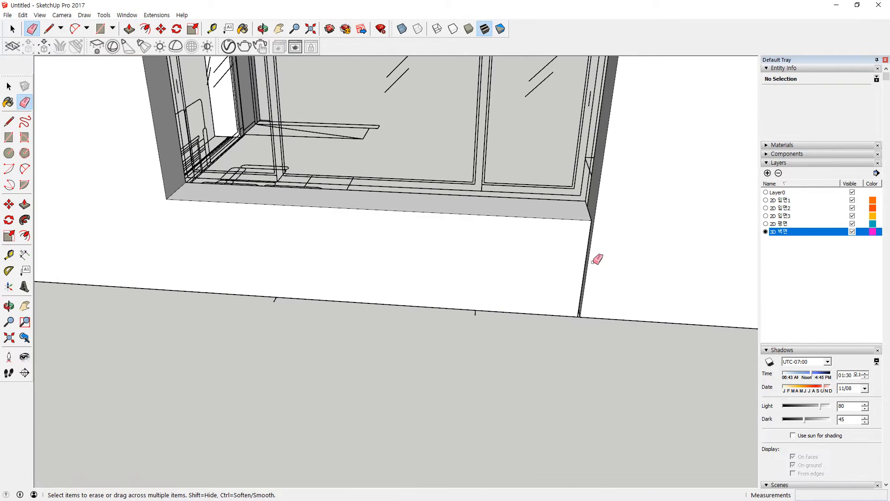
# Step: Extend the low wall's open end face by 18 mm to close the narrow gap to the neighbouring wall
pyautogui.scroll(6, 589, 223)
pyautogui.moveTo(610, 236); pyautogui.dragTo(540, 258, button='middle')
pyautogui.press('p')
pyautogui.click(566, 303)
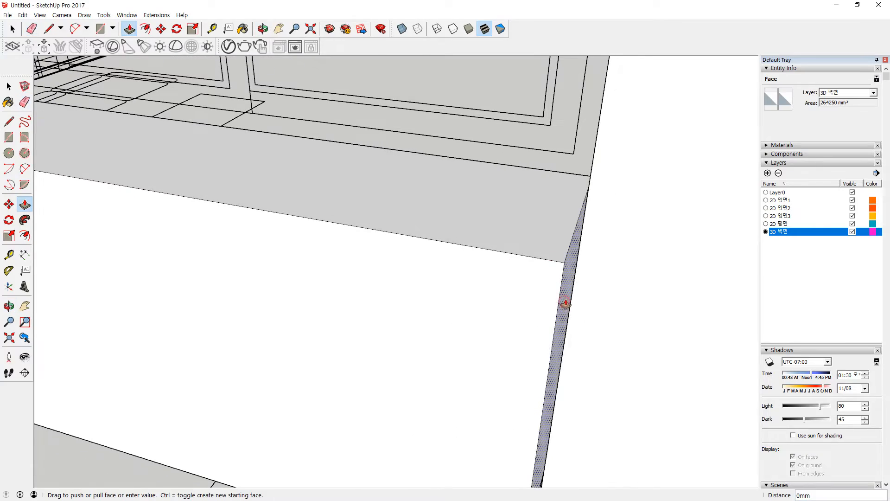
pyautogui.click(578, 300)
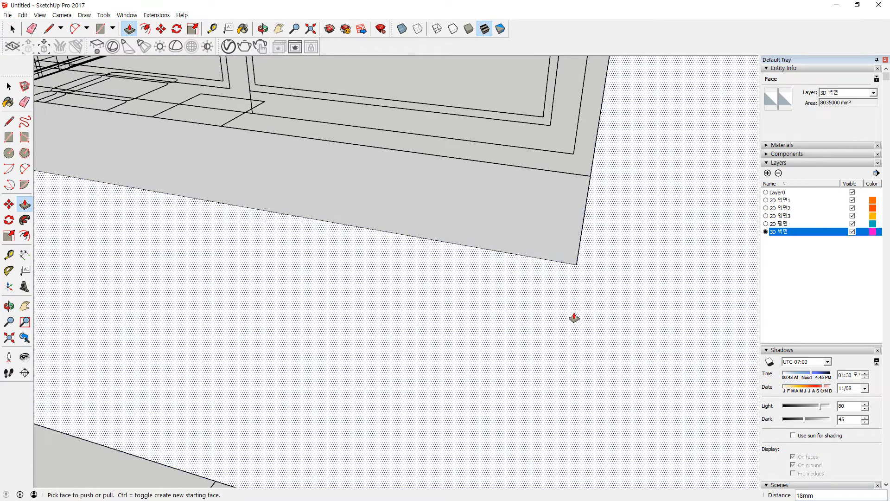
# Step: Erase the interior seam edge between the low wall under the window and the wall beside the TV wall
pyautogui.scroll(-5, 574, 319)
pyautogui.moveTo(663, 324)
pyautogui.mouseDown(button='middle')
pyautogui.moveTo(332, 256)
pyautogui.moveTo(537, 271)
pyautogui.moveTo(453, 263)
pyautogui.mouseUp(button='middle')
pyautogui.scroll(2, 544, 263)
pyautogui.press('e')
pyautogui.click(550, 287)
pyautogui.scroll(-2, 563, 301)
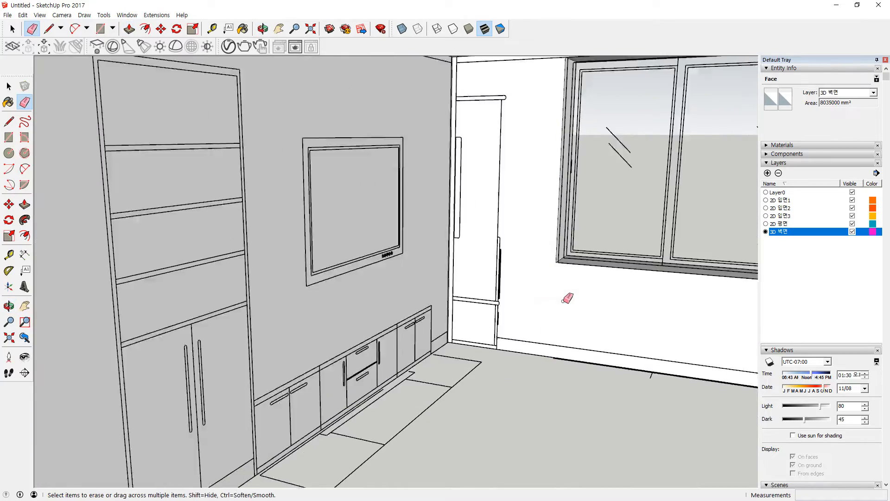
# Step: Hide the 2D elevation and floor plan layers to inspect the bare wall model from several sides, and show them again
pyautogui.scroll(-4, 563, 301)
pyautogui.moveTo(644, 304)
pyautogui.keyDown('shift'); pyautogui.mouseDown(button='middle')
pyautogui.moveTo(542, 276)
pyautogui.moveTo(558, 263)
pyautogui.moveTo(705, 314)
pyautogui.moveTo(710, 324)
pyautogui.mouseUp(button='middle'); pyautogui.keyUp('shift')
pyautogui.scroll(-3, 546, 194)
pyautogui.moveTo(598, 218)
pyautogui.keyDown('shift'); pyautogui.mouseDown(button='middle')
pyautogui.moveTo(500, 221)
pyautogui.moveTo(582, 238)
pyautogui.mouseUp(button='middle'); pyautogui.keyUp('shift')
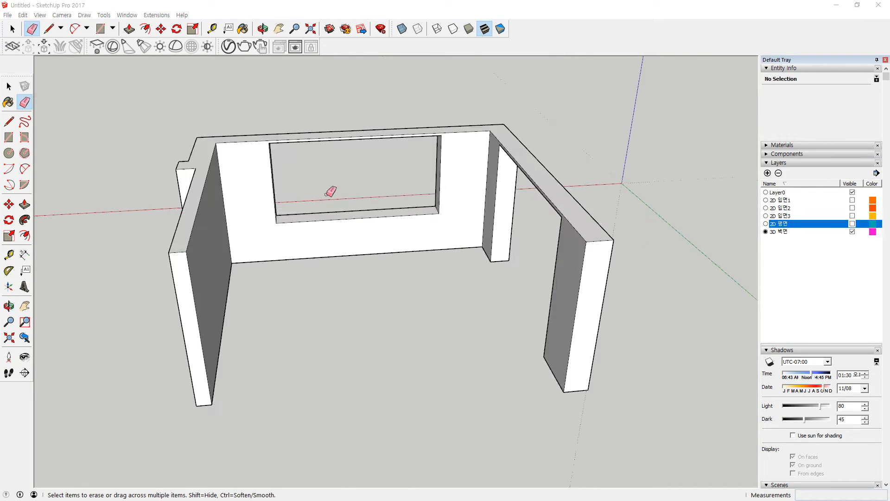
pyautogui.moveTo(338, 194)
pyautogui.mouseDown(button='middle')
pyautogui.moveTo(201, 121)
pyautogui.moveTo(135, 125)
pyautogui.moveTo(87, 163)
pyautogui.moveTo(116, 257)
pyautogui.mouseUp(button='middle')
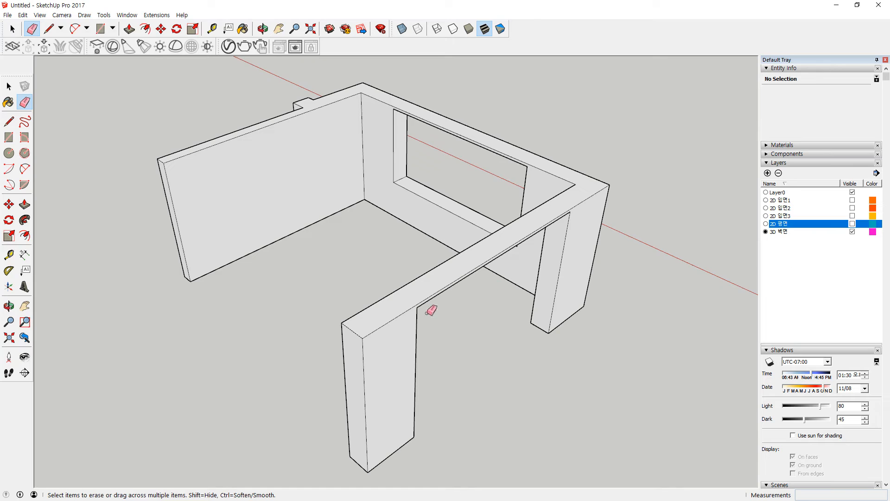
pyautogui.moveTo(424, 302)
pyautogui.mouseDown(button='middle')
pyautogui.moveTo(453, 274)
pyautogui.moveTo(775, 264)
pyautogui.mouseUp(button='middle')
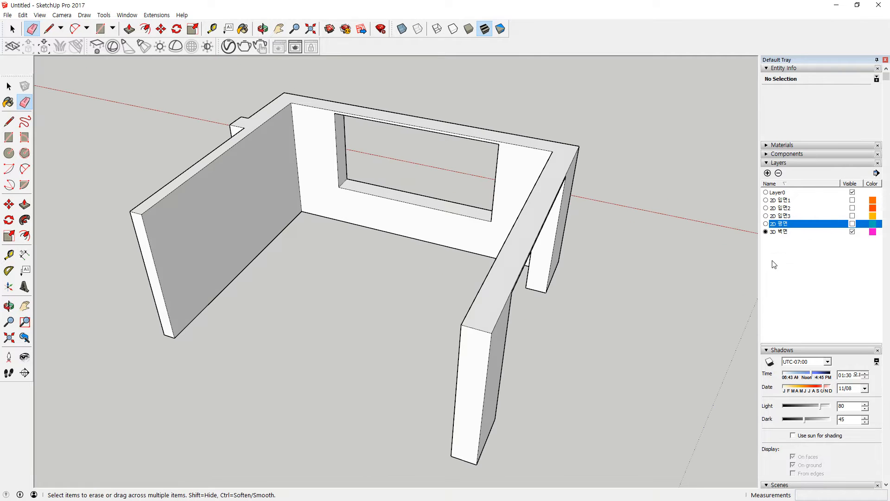
pyautogui.click(853, 208)
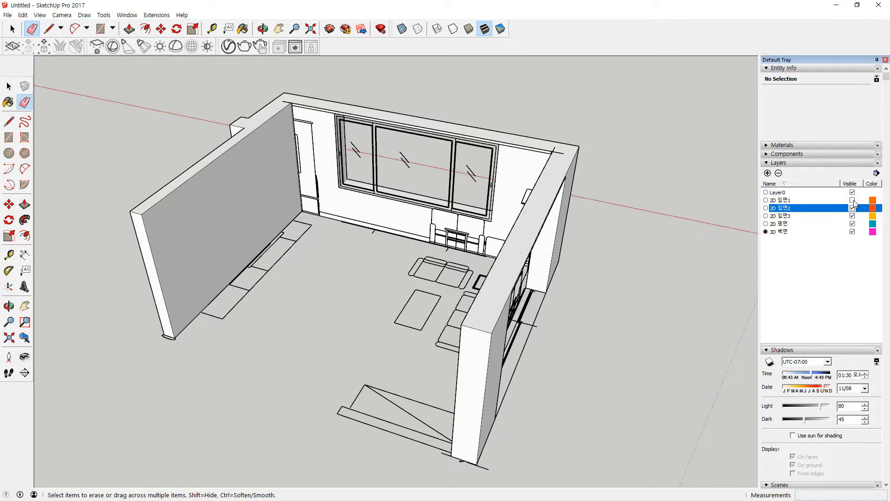
pyautogui.click(852, 200)
pyautogui.moveTo(407, 352); pyautogui.dragTo(614, 327, button='middle')
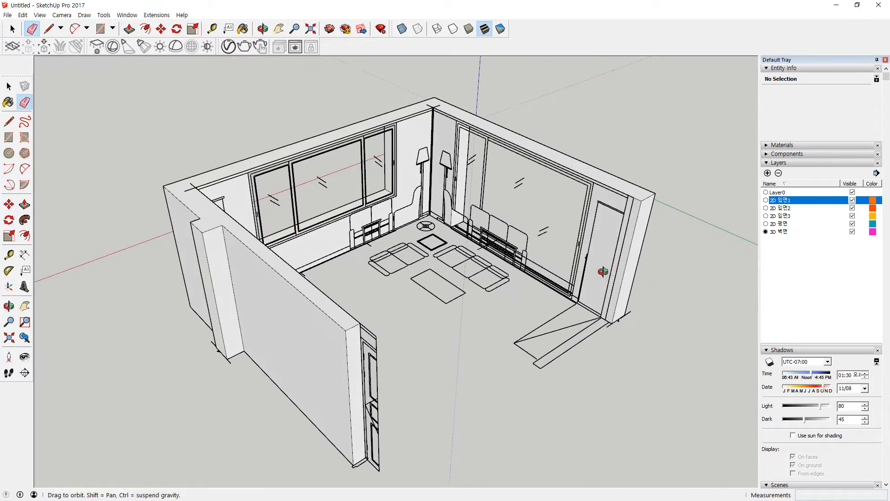
pyautogui.moveTo(607, 273); pyautogui.dragTo(433, 260, button='middle')
# Step: Add a new layer named 3D 천장 and make it the active layer
pyautogui.click(833, 290)
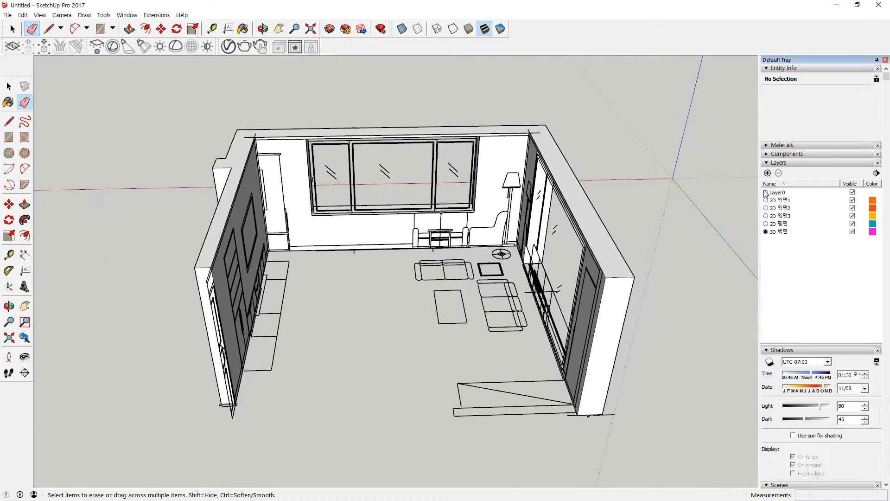
pyautogui.click(767, 172)
pyautogui.write('3')
pyautogui.write('D ㅊ')
pyautogui.write('천장')
pyautogui.press('Return')
pyautogui.click(766, 240)
# Step: With 3D 벽면 as the active layer, select all connected wall geometry and make it a group
pyautogui.press('space')
pyautogui.doubleClick(609, 249)
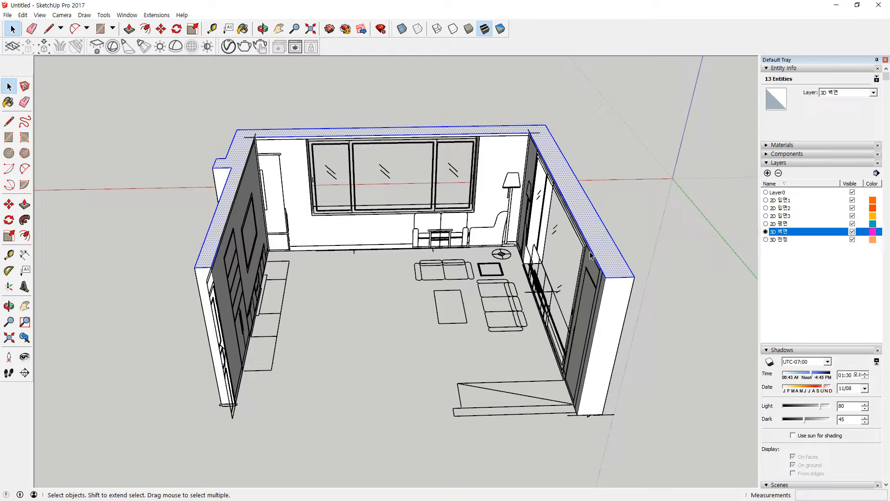
pyautogui.click(598, 241)
pyautogui.rightClick(597, 241)
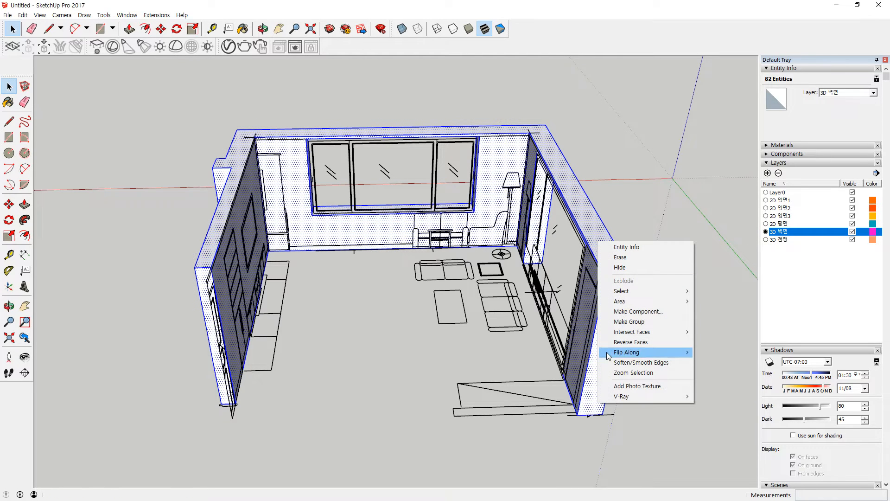
pyautogui.click(648, 322)
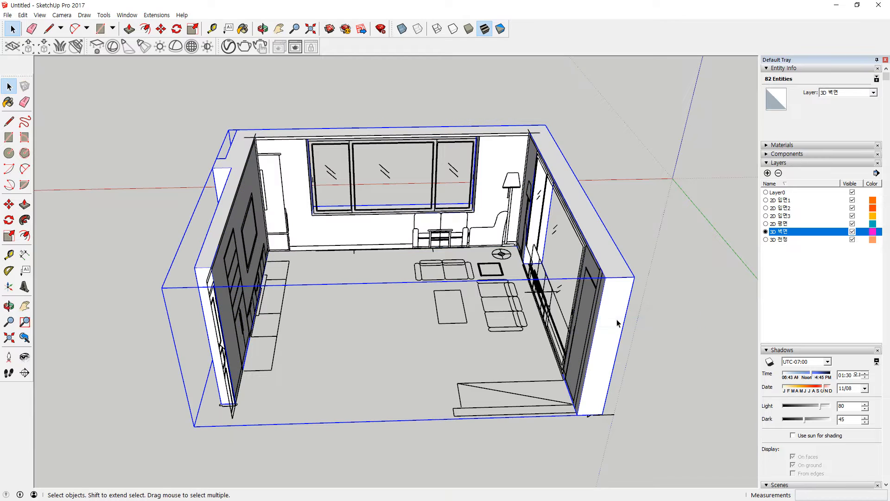
# Step: On layer 3D 천정, draw a rectangle about 5450 by 4803 mm across the walls' outer top corners and pull it up into a ceiling slab
pyautogui.click(766, 239)
pyautogui.click(691, 278)
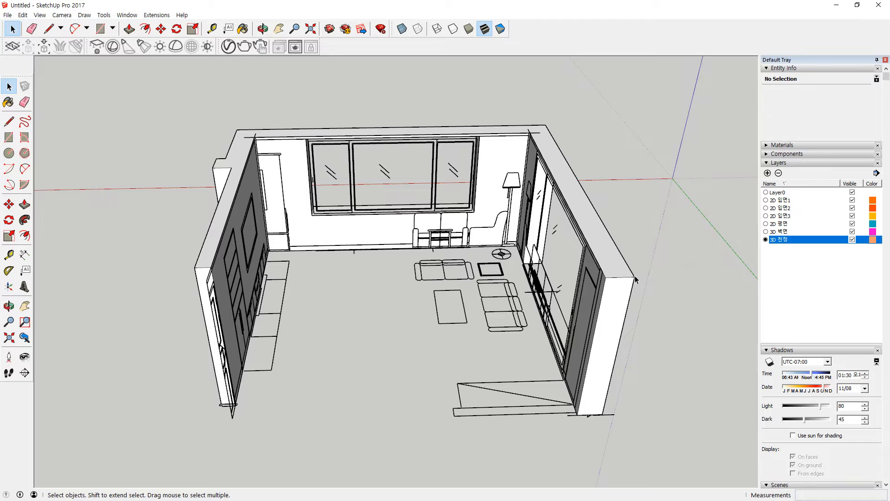
pyautogui.press('r')
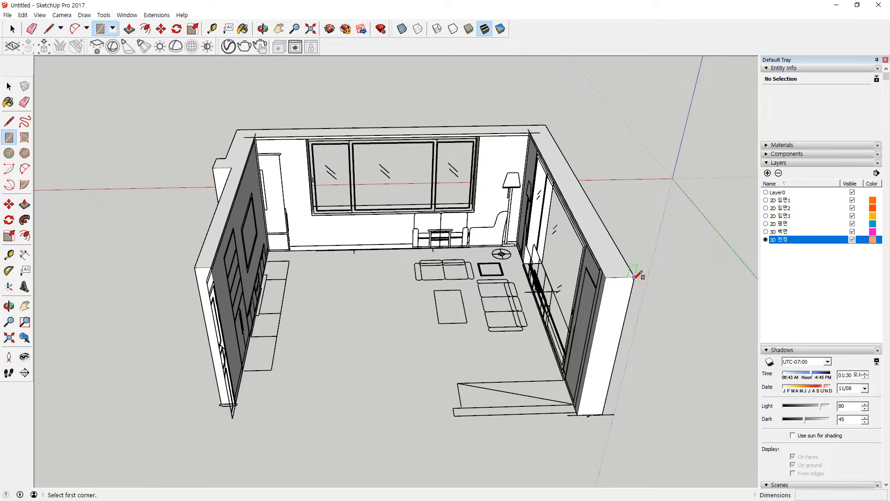
pyautogui.click(634, 277)
pyautogui.click(238, 132)
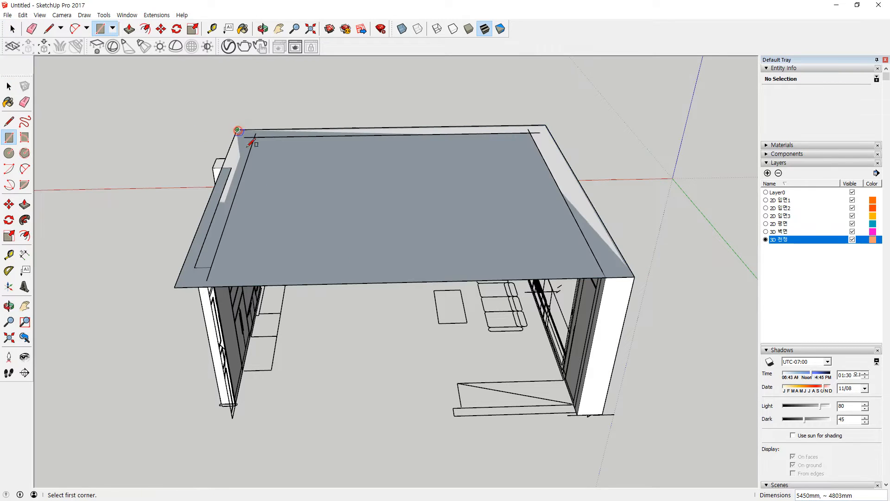
pyautogui.moveTo(392, 304); pyautogui.dragTo(348, 291, button='middle')
pyautogui.press('p')
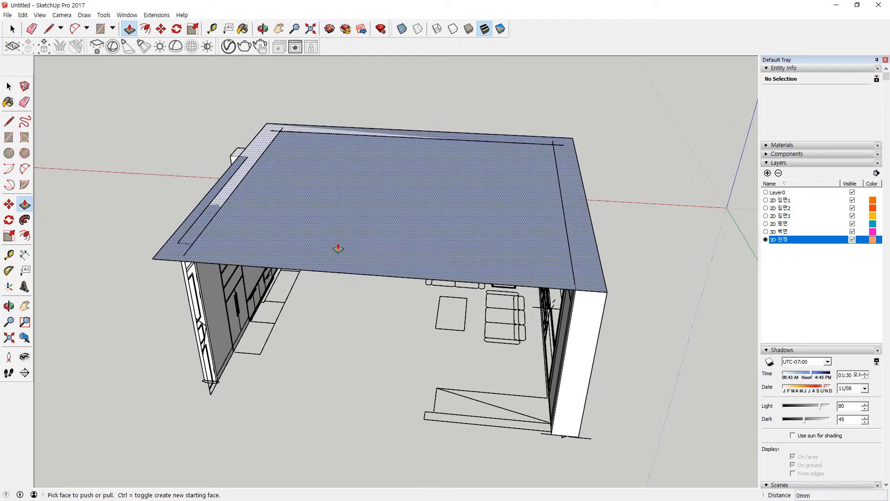
pyautogui.click(338, 248)
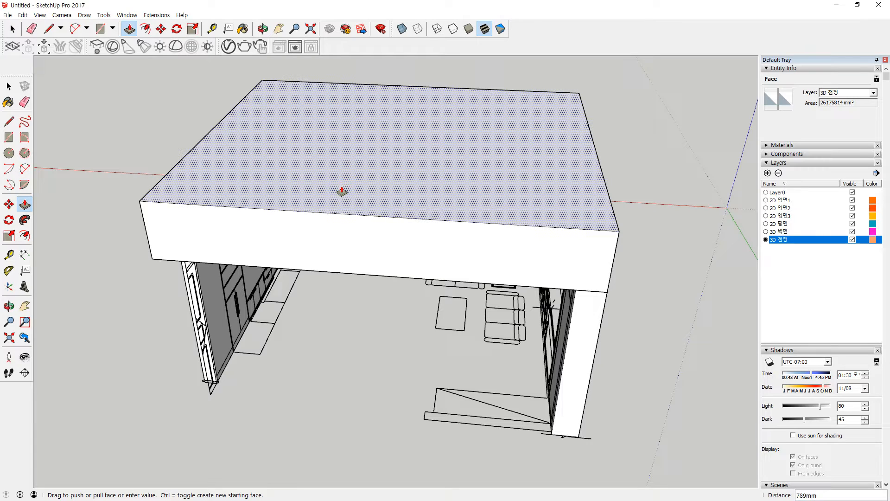
# Step: Draw a rectangle about 5450 by 4811 mm between the walls' outer bottom corners and extrude it downward into a floor slab
pyautogui.moveTo(441, 325); pyautogui.dragTo(325, 352, button='middle')
pyautogui.press('r')
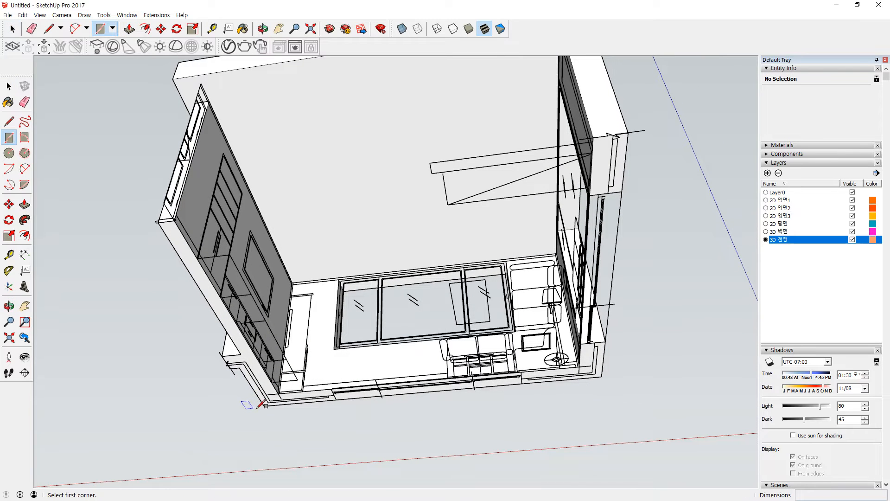
pyautogui.click(264, 405)
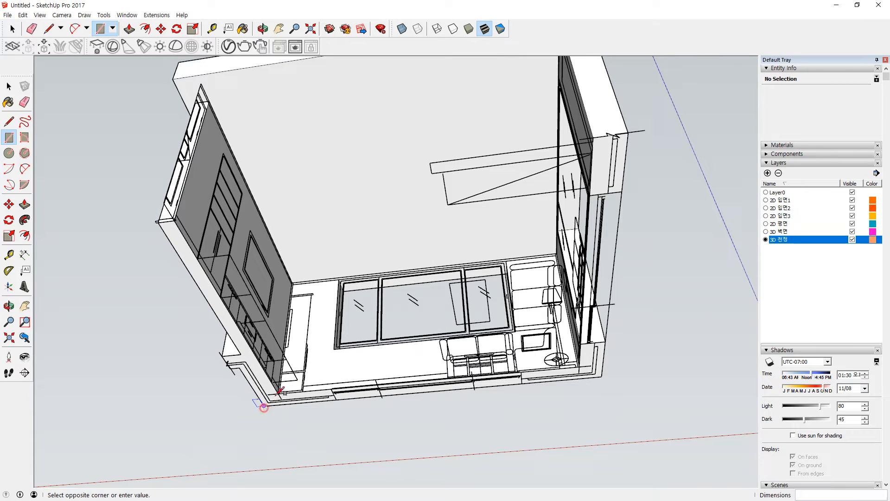
pyautogui.click(629, 133)
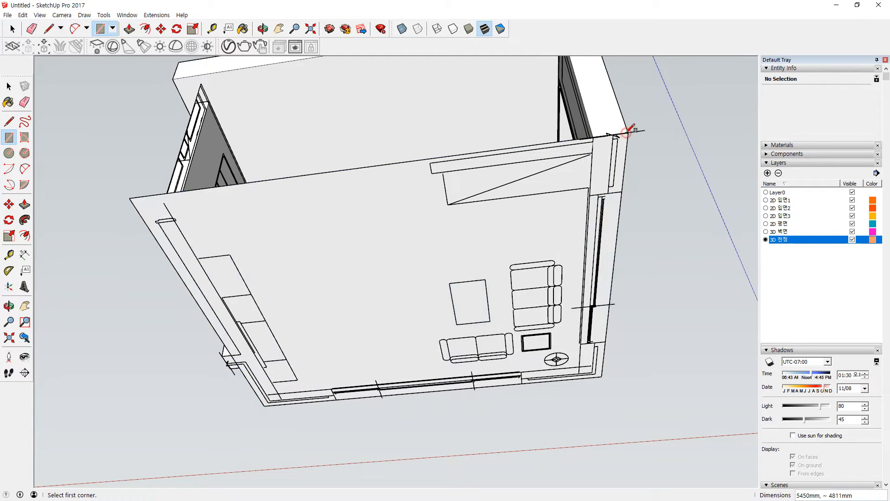
pyautogui.press('p')
pyautogui.click(398, 223)
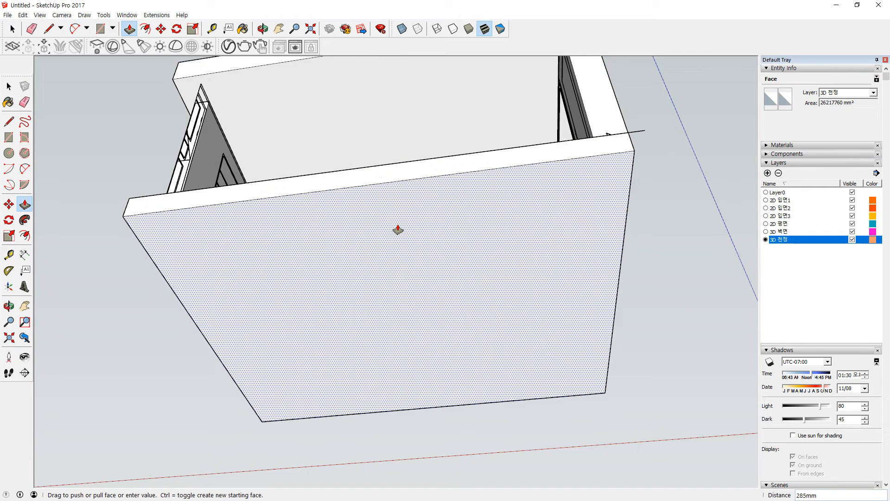
pyautogui.press('Return')
# Step: Select all connected geometry of the floor slab and make it a group
pyautogui.press('space')
pyautogui.tripleClick(394, 223)
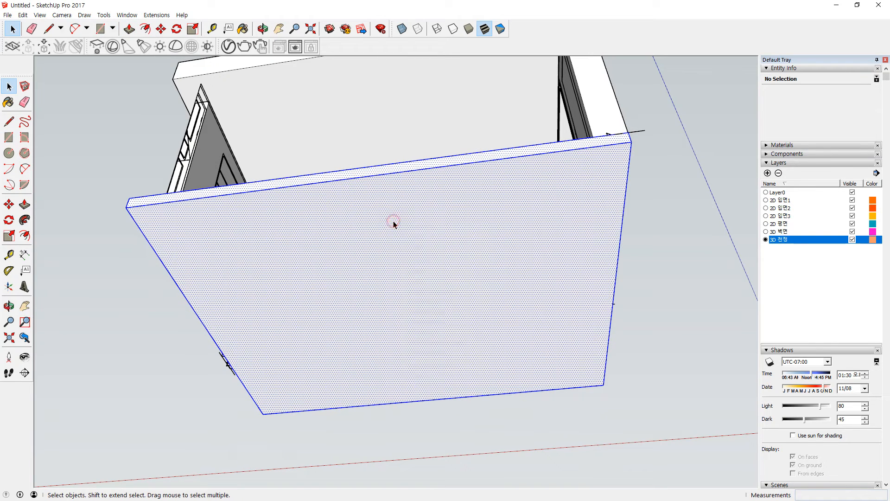
pyautogui.rightClick(395, 225)
pyautogui.press('g')
pyautogui.moveTo(384, 150); pyautogui.dragTo(361, 452, button='middle')
pyautogui.scroll(-1, 374, 393)
pyautogui.moveTo(374, 394); pyautogui.dragTo(524, 397, button='middle')
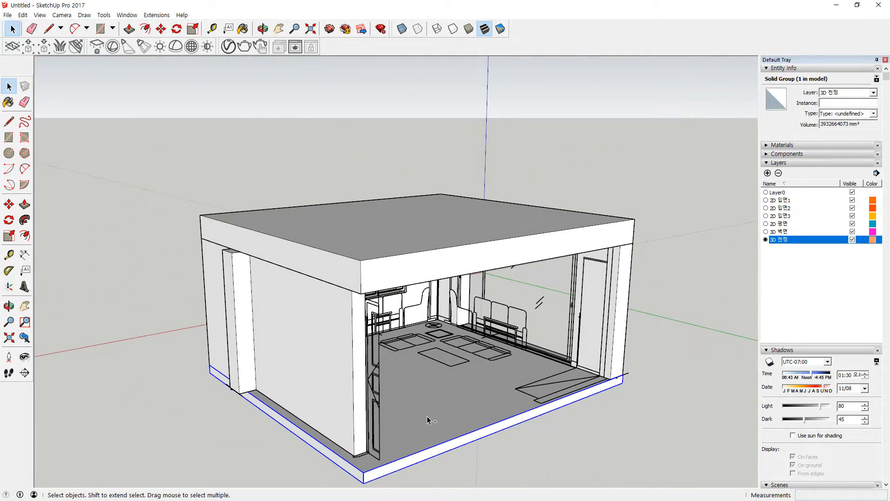
pyautogui.moveTo(522, 427)
pyautogui.mouseDown()
pyautogui.moveTo(188, 353)
pyautogui.moveTo(585, 292)
pyautogui.moveTo(505, 427)
pyautogui.mouseUp()
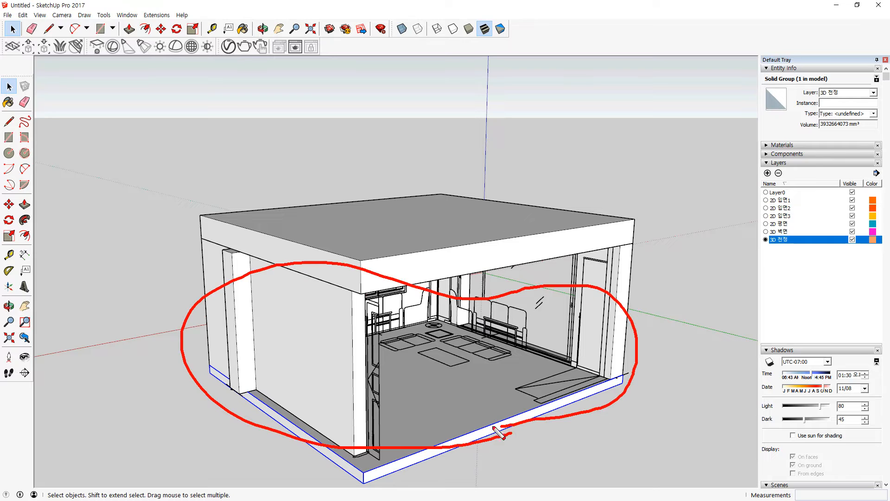
pyautogui.press('Escape')
# Step: Offset the outline of the ceiling slab's underside inward by about 1225 mm
pyautogui.scroll(-1, 403, 399)
pyautogui.moveTo(461, 356)
pyautogui.mouseDown(button='middle')
pyautogui.moveTo(249, 300)
pyautogui.moveTo(370, 299)
pyautogui.moveTo(422, 364)
pyautogui.moveTo(455, 360)
pyautogui.mouseUp(button='middle')
pyautogui.scroll(5, 445, 364)
pyautogui.moveTo(276, 260); pyautogui.dragTo(349, 293, button='middle')
pyautogui.moveTo(317, 176); pyautogui.dragTo(381, 249, button='middle')
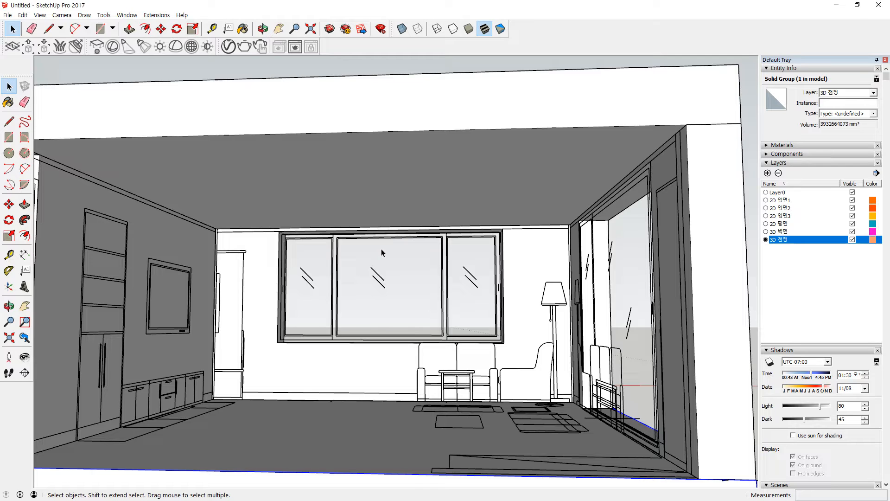
pyautogui.click(352, 198)
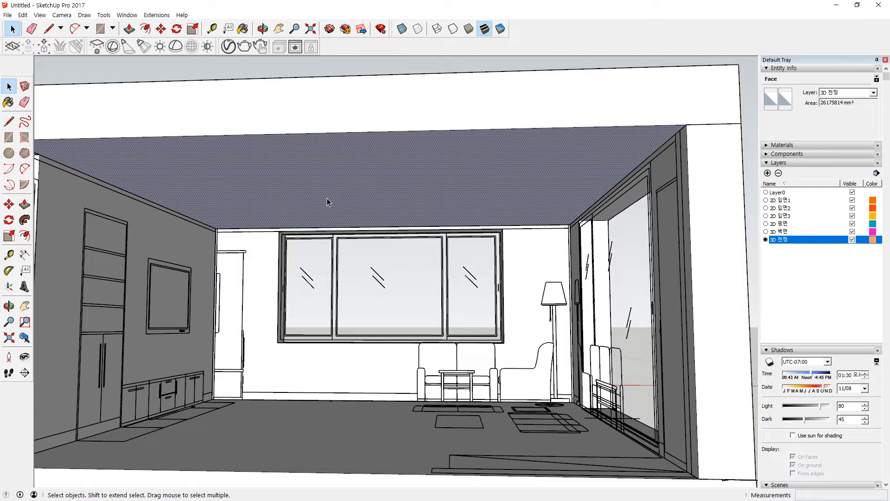
pyautogui.press('r')
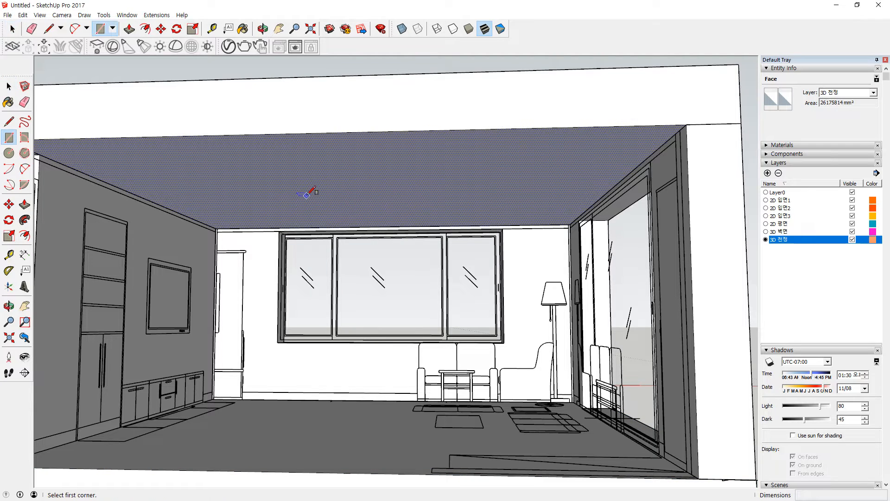
pyautogui.press('f')
pyautogui.click(253, 214)
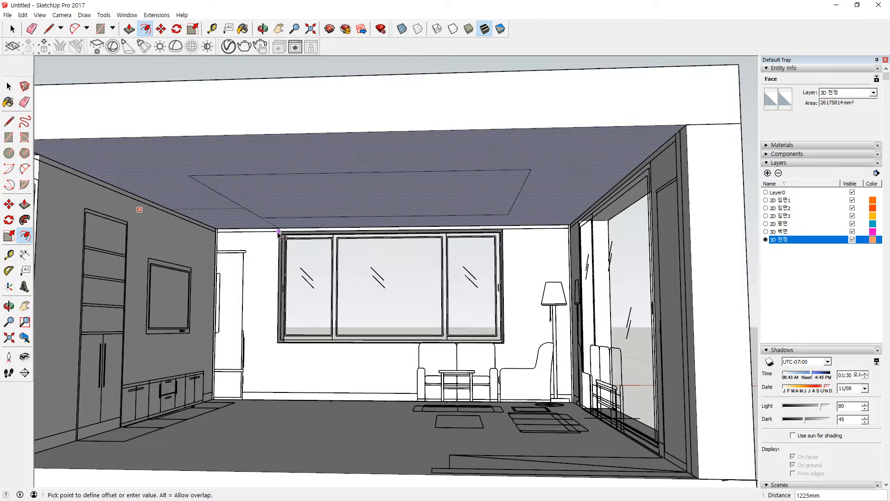
pyautogui.click(278, 231)
# Step: Push the inner rectangle on the ceiling's underside upward by 200 mm to form a recess
pyautogui.moveTo(348, 233); pyautogui.dragTo(325, 195, button='middle')
pyautogui.press('p')
pyautogui.press('space')
pyautogui.click(311, 193)
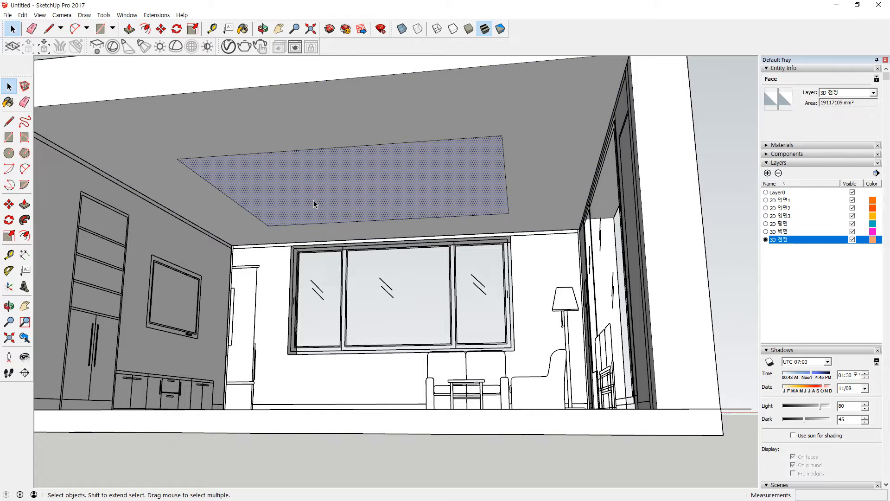
pyautogui.press('p')
pyautogui.click(314, 201)
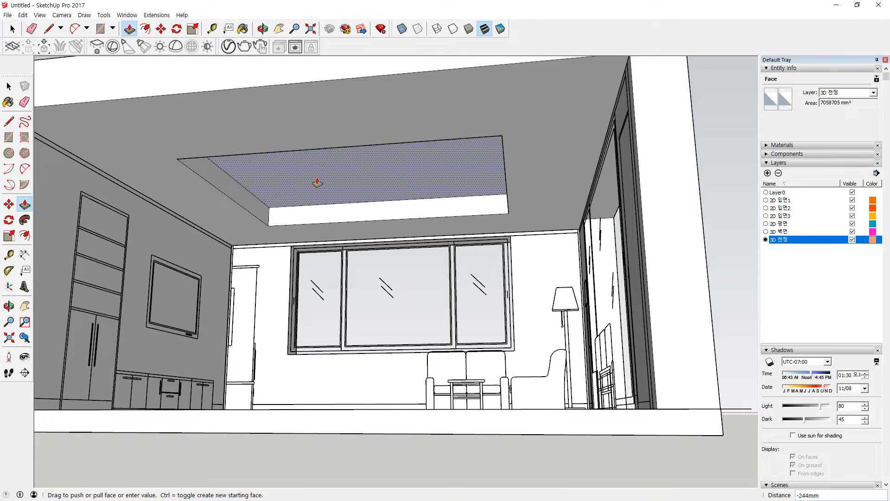
pyautogui.click(315, 183)
pyautogui.moveTo(338, 253); pyautogui.dragTo(376, 198, button='middle')
pyautogui.scroll(1, 363, 253)
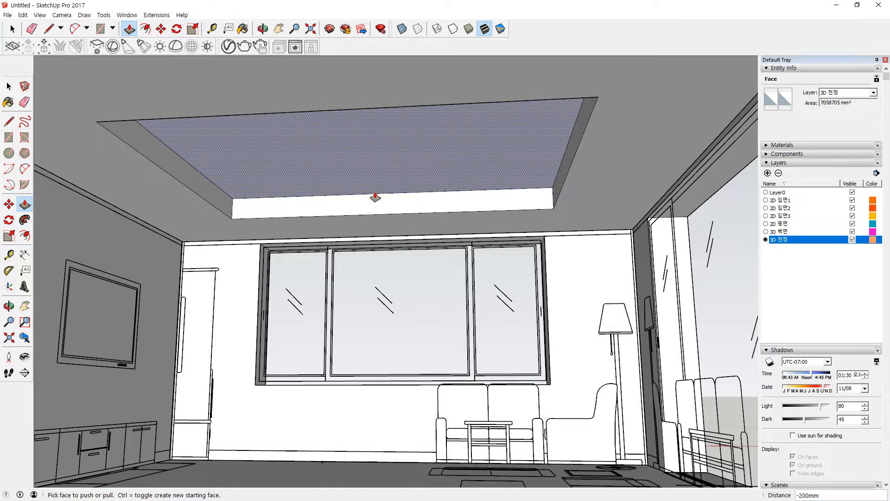
pyautogui.hotkey('ctrl', '2')
pyautogui.moveTo(342, 135)
pyautogui.mouseDown()
pyautogui.moveTo(453, 179)
pyautogui.moveTo(336, 138)
pyautogui.moveTo(320, 158)
pyautogui.mouseUp()
pyautogui.moveTo(417, 123); pyautogui.dragTo(373, 164)
pyautogui.moveTo(429, 142); pyautogui.dragTo(413, 167)
pyautogui.moveTo(657, 177); pyautogui.dragTo(653, 159)
pyautogui.moveTo(672, 104); pyautogui.dragTo(679, 97)
pyautogui.moveTo(628, 219); pyautogui.dragTo(612, 214)
pyautogui.moveTo(474, 222); pyautogui.dragTo(468, 231)
pyautogui.moveTo(315, 229); pyautogui.dragTo(324, 240)
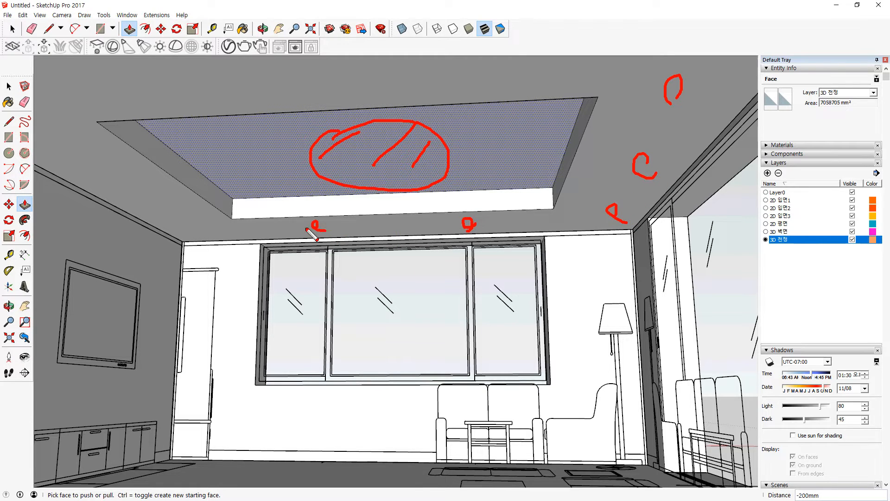
pyautogui.moveTo(159, 221); pyautogui.dragTo(176, 226)
pyautogui.moveTo(91, 164); pyautogui.dragTo(74, 157)
pyautogui.moveTo(150, 65); pyautogui.dragTo(148, 80)
pyautogui.moveTo(524, 71); pyautogui.dragTo(556, 56)
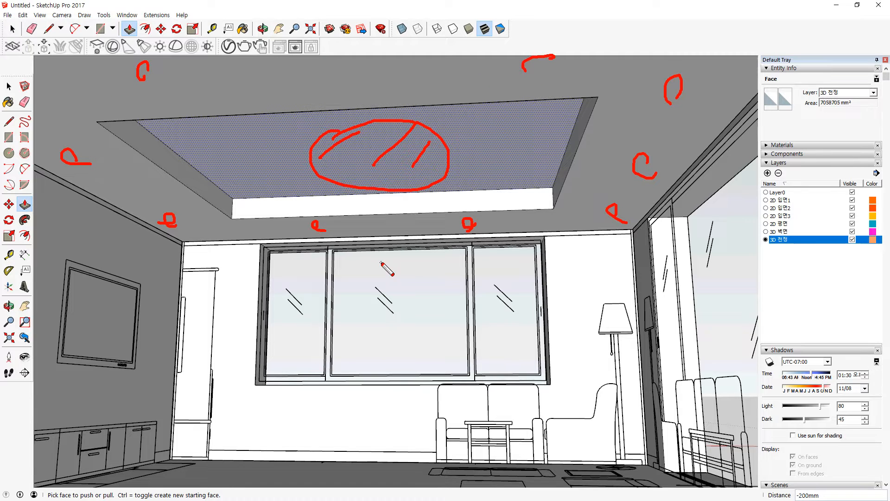
pyautogui.press('Escape')
pyautogui.scroll(-1, 301, 262)
pyautogui.hotkey('ctrl', '2')
pyautogui.moveTo(200, 222); pyautogui.dragTo(175, 255)
pyautogui.moveTo(134, 190)
pyautogui.mouseDown()
pyautogui.moveTo(104, 207)
pyautogui.moveTo(111, 216)
pyautogui.mouseUp()
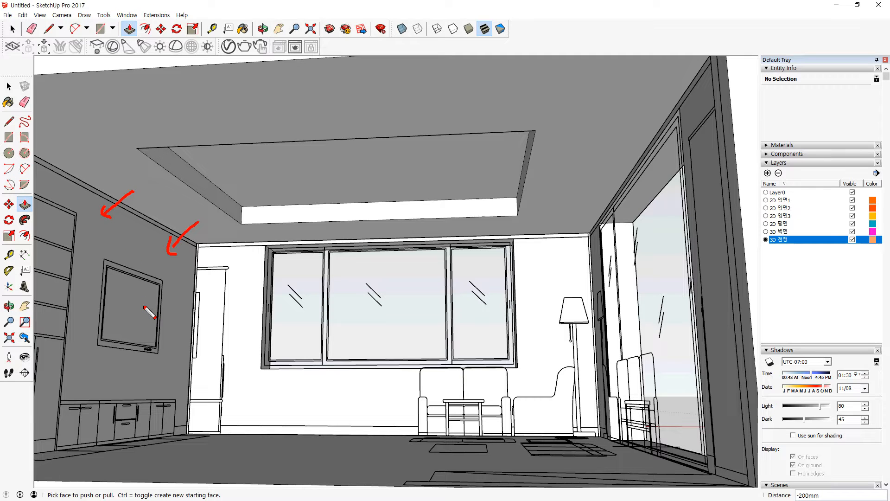
pyautogui.press('Escape')
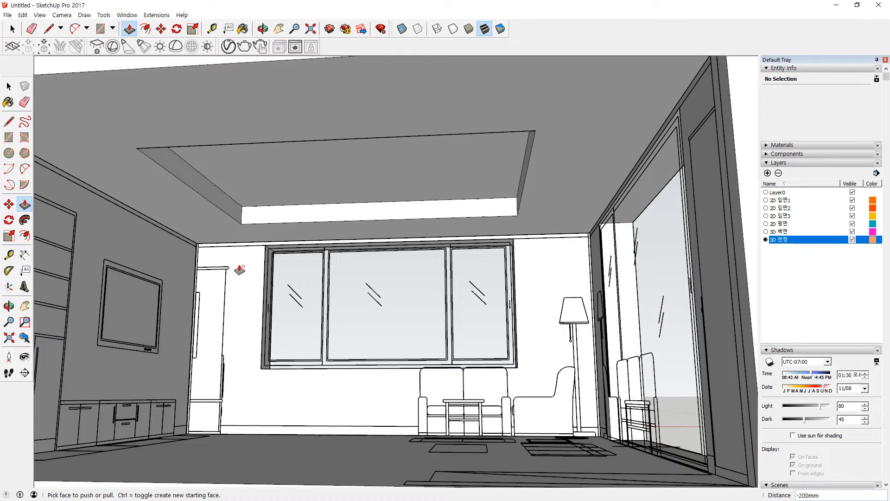
# Step: Select all connected geometry of the recessed ceiling and make it a group
pyautogui.press('space')
pyautogui.tripleClick(341, 168)
pyautogui.rightClick(340, 168)
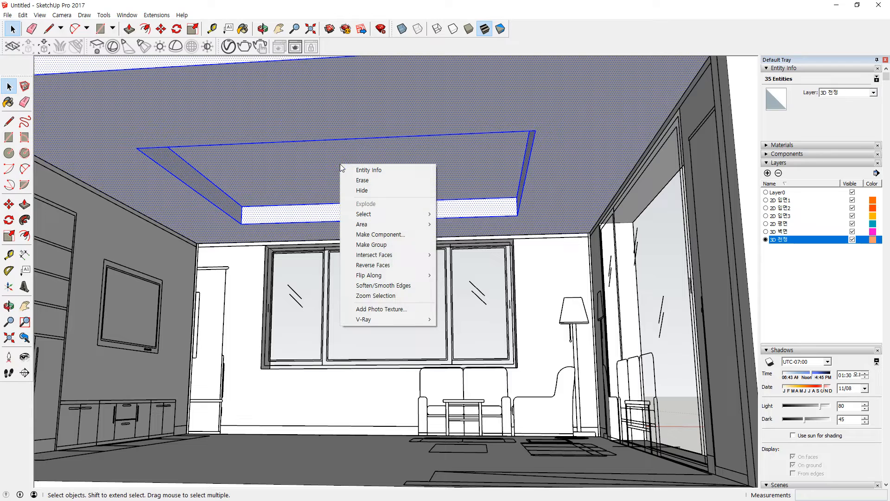
pyautogui.click(369, 245)
# Step: Examine the recessed ceiling and the room interior from the open front side
pyautogui.moveTo(354, 252); pyautogui.dragTo(337, 299, button='middle')
pyautogui.click(635, 241)
pyautogui.moveTo(586, 213); pyautogui.dragTo(459, 200, button='middle')
pyautogui.scroll(4, 458, 202)
pyautogui.moveTo(427, 239); pyautogui.dragTo(468, 241, button='middle')
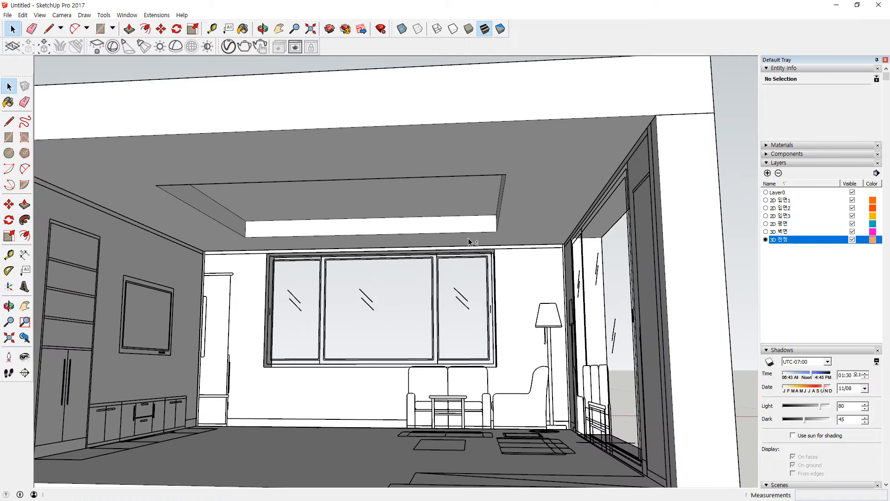
pyautogui.scroll(2, 470, 243)
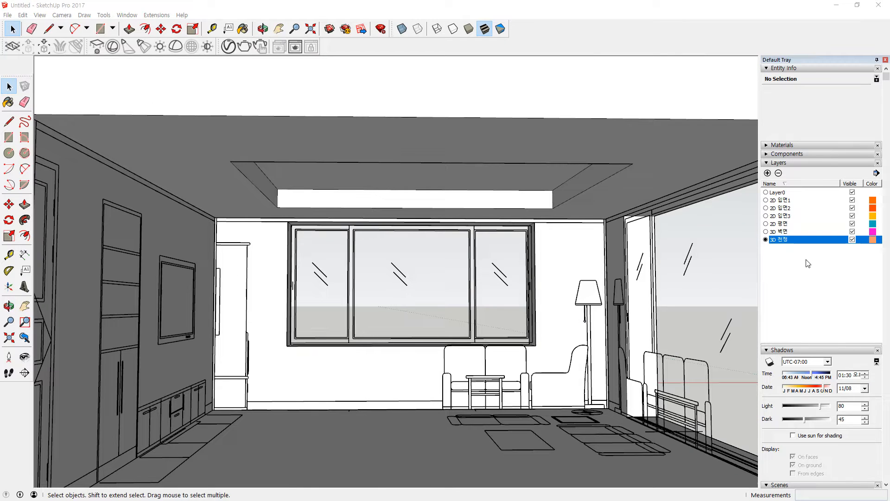
pyautogui.click(794, 254)
pyautogui.moveTo(742, 257); pyautogui.dragTo(688, 240, button='middle')
pyautogui.scroll(-4, 689, 241)
pyautogui.moveTo(607, 240); pyautogui.dragTo(597, 304, button='middle')
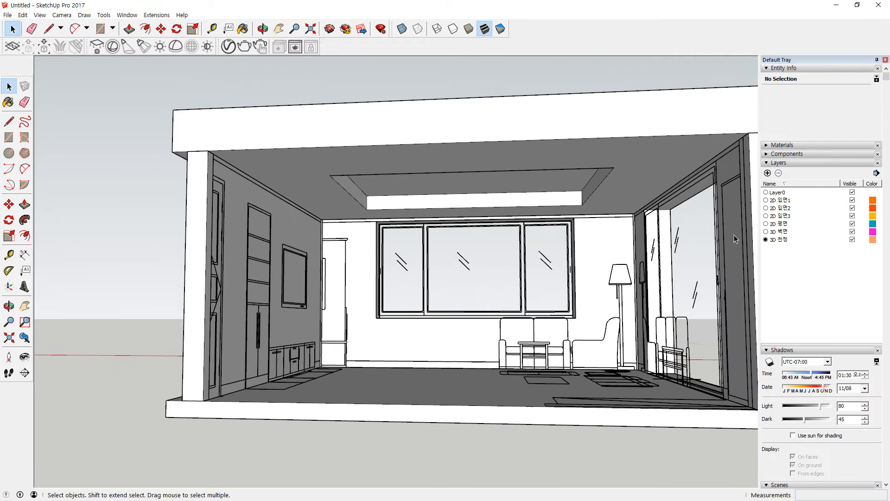
# Step: Add a new layer named 3d 몰딩 and make it the active layer
pyautogui.click(767, 173)
pyautogui.write('3')
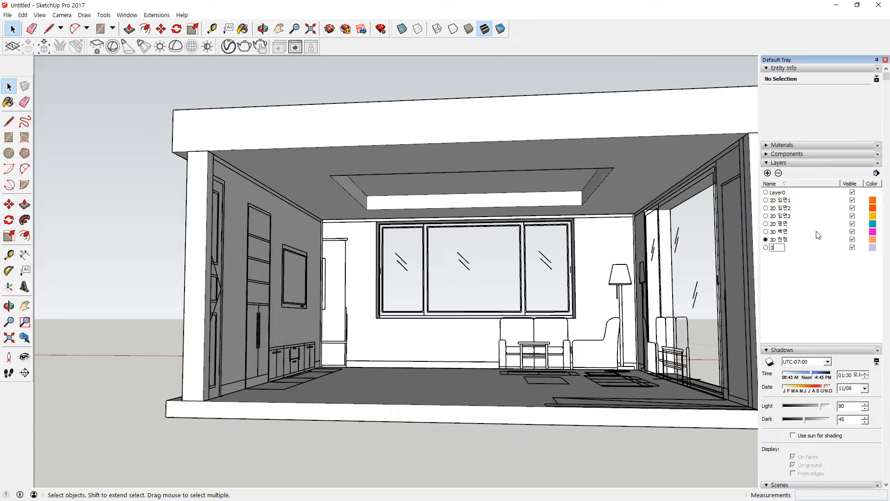
pyautogui.write('d 모')
pyautogui.write('딩')
pyautogui.press('Return')
pyautogui.click(765, 232)
# Step: Hide the layers 2D 입면1, 2D 입면2, 2D 입면3, 2D 평면 and 3D 천정 to leave only the walls visible
pyautogui.moveTo(401, 272); pyautogui.dragTo(603, 306, button='middle')
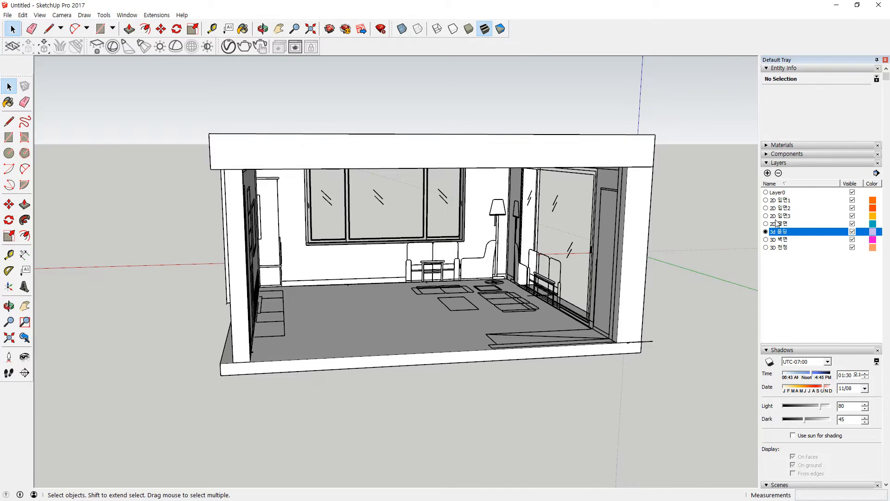
pyautogui.click(853, 215)
pyautogui.click(852, 208)
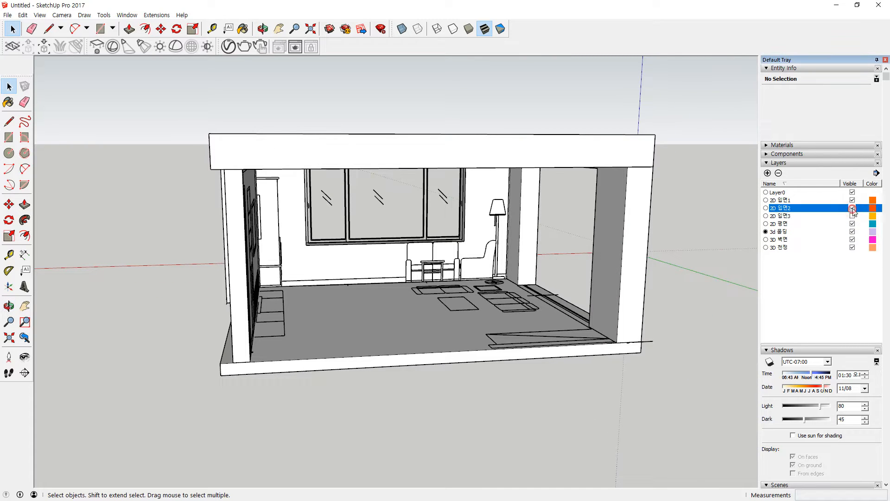
pyautogui.click(852, 200)
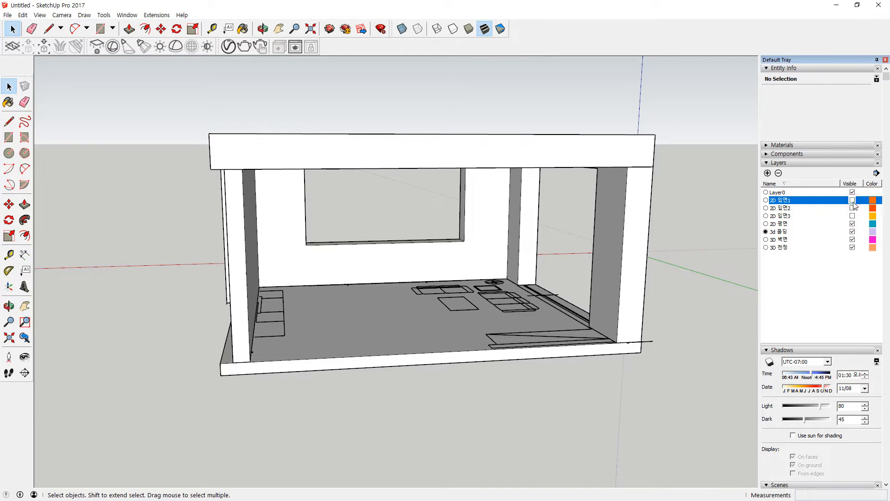
pyautogui.click(852, 247)
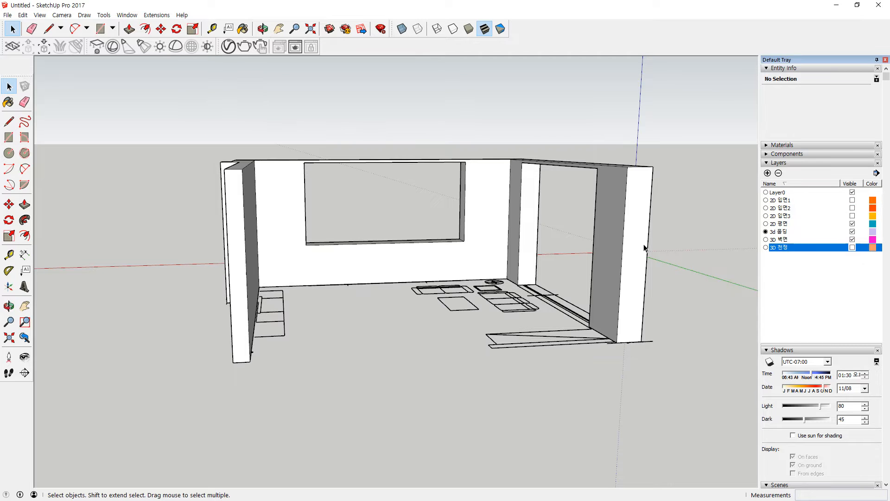
pyautogui.click(852, 223)
# Step: Trace the top inner edges of the three walls with connected lines, from the front corner of the opening wall to the opposite front corner
pyautogui.moveTo(409, 207); pyautogui.dragTo(691, 151, button='middle')
pyautogui.scroll(2, 658, 186)
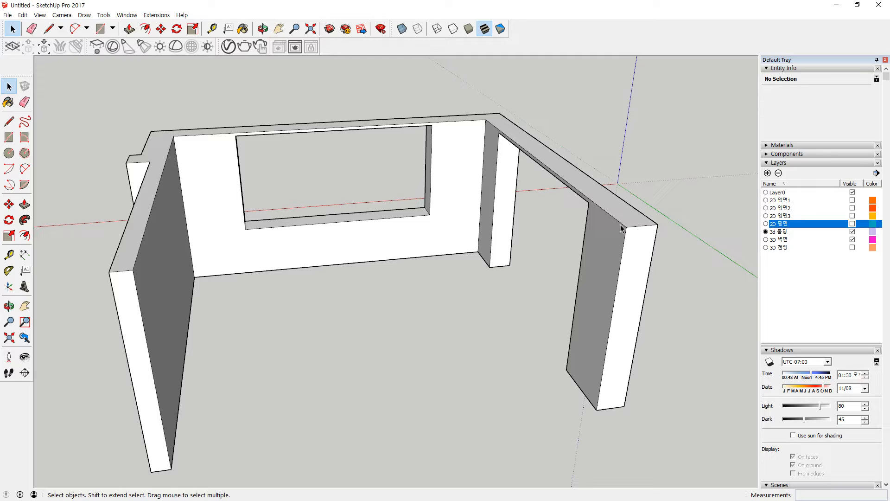
pyautogui.press('l')
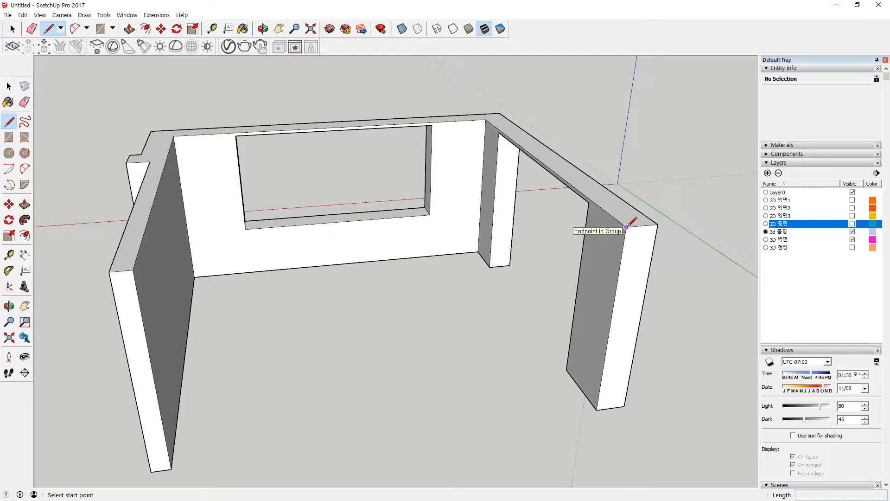
pyautogui.click(627, 226)
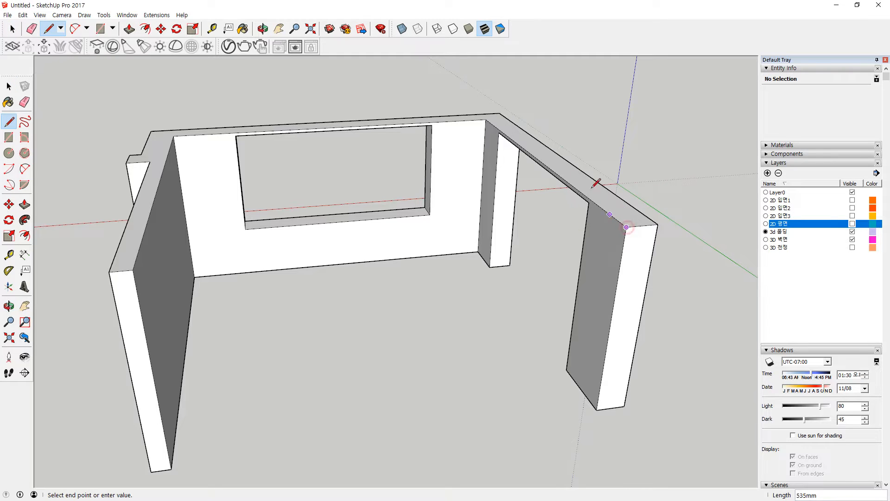
pyautogui.click(485, 119)
pyautogui.click(174, 136)
pyautogui.click(132, 270)
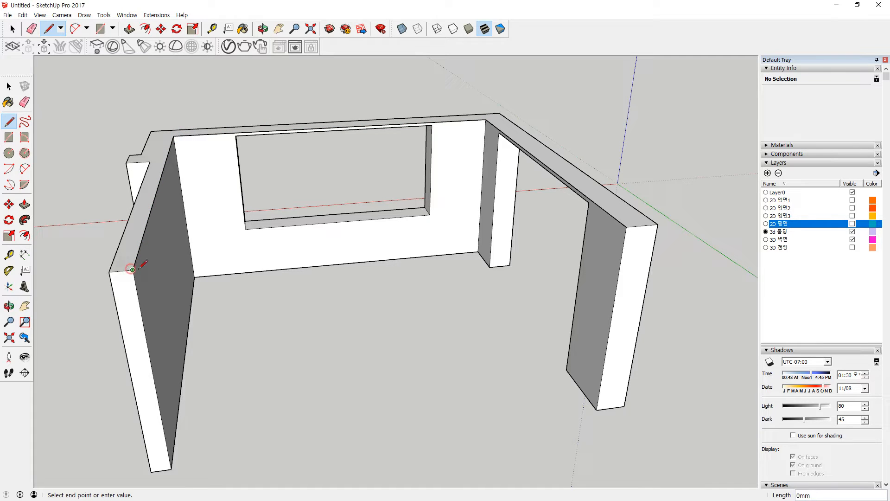
pyautogui.press('Escape')
# Step: Trace the bottom inner edges of the walls with lines, leaving a gap at the full-height opening
pyautogui.click(597, 409)
pyautogui.click(566, 369)
pyautogui.click(490, 267)
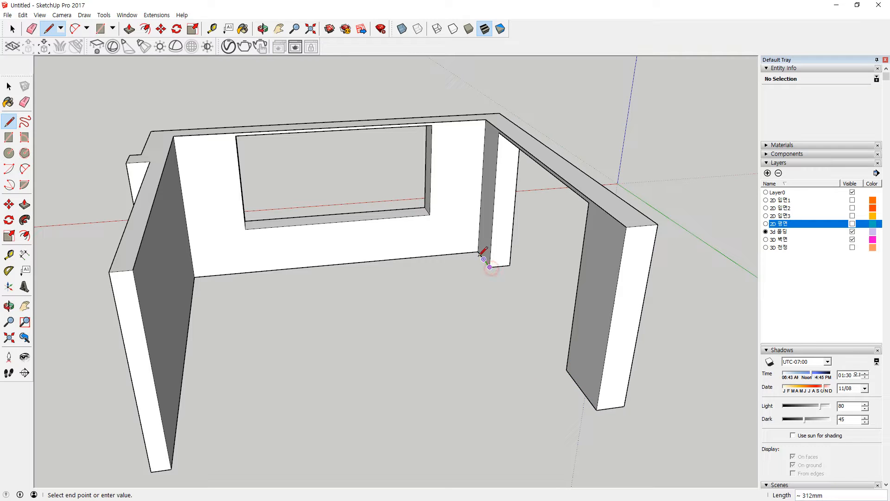
pyautogui.click(194, 276)
pyautogui.click(171, 469)
pyautogui.press('Escape')
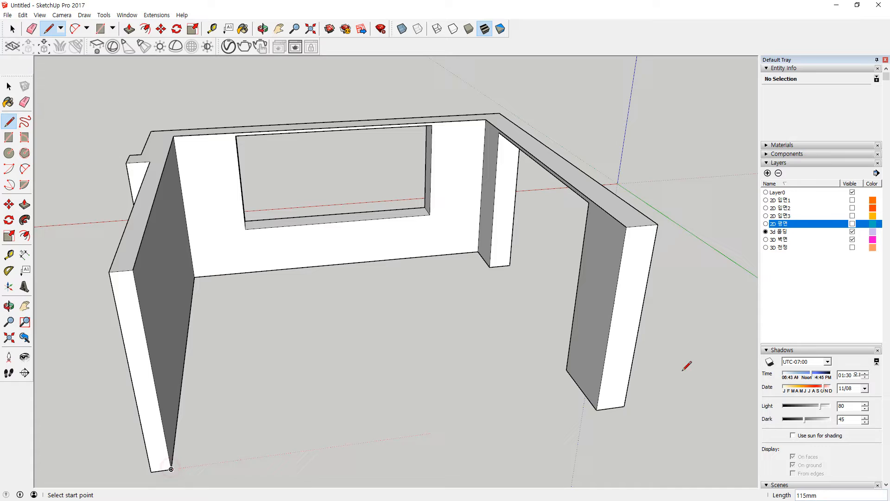
# Step: Hide the layer 3D 벽면 and draw an upright 10 × 100 mm rectangle at the front end of the short separate base line
pyautogui.click(852, 239)
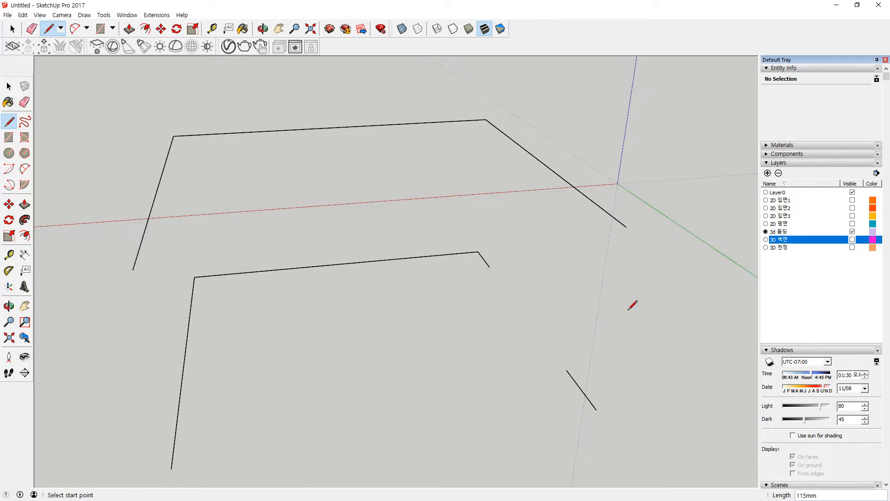
pyautogui.scroll(5, 580, 385)
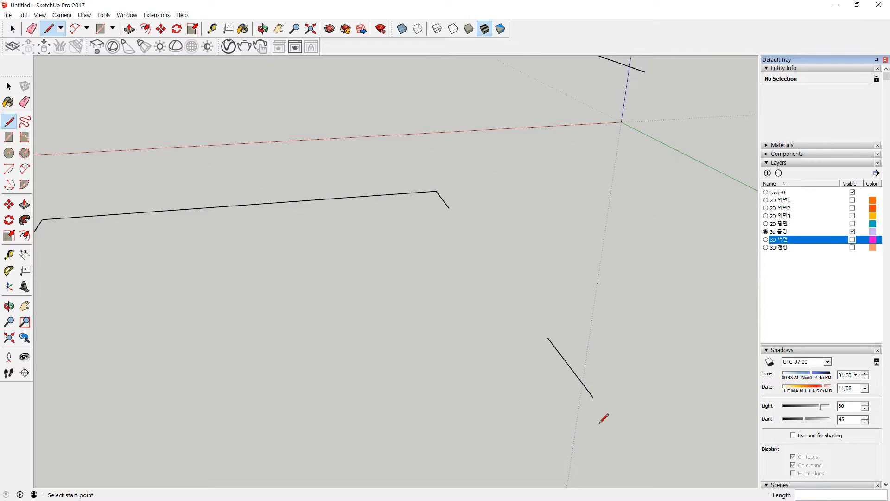
pyautogui.press('r')
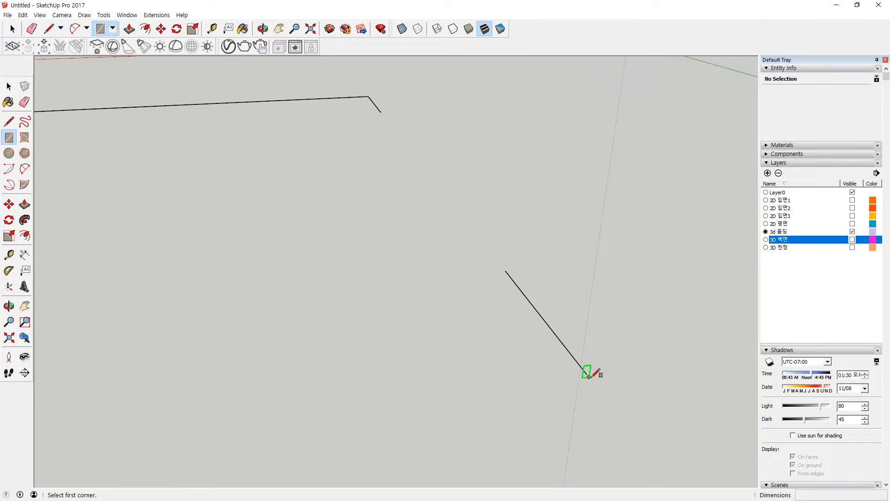
pyautogui.click(589, 376)
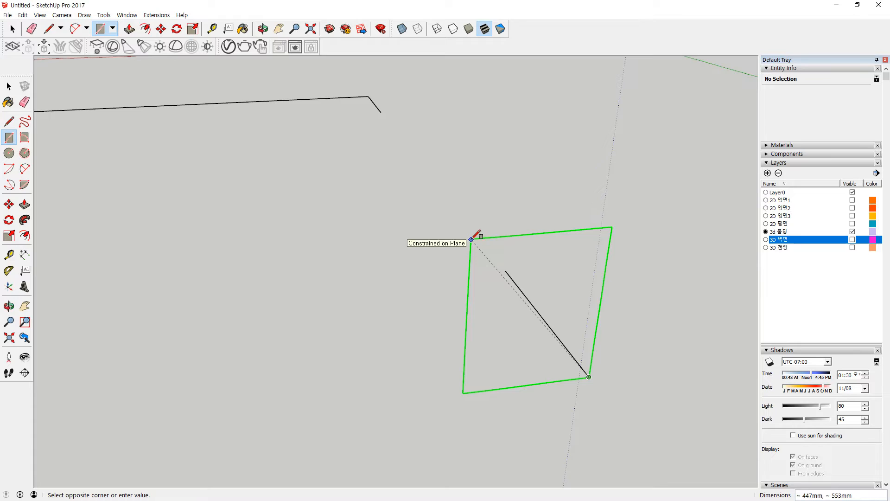
pyautogui.write('10,1')
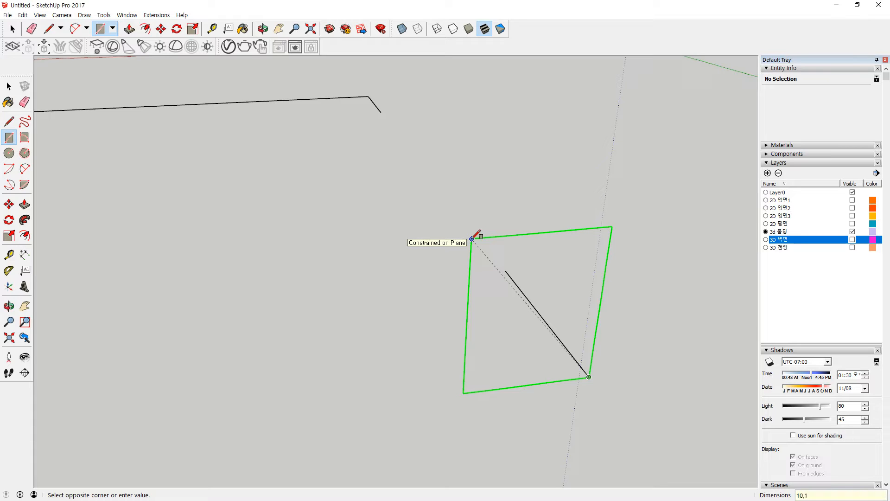
pyautogui.write('00')
pyautogui.press('Return')
# Step: Draw a second upright 10 × 100 mm rectangle at the opening-side end of the long base line
pyautogui.moveTo(388, 130); pyautogui.dragTo(465, 314, button='middle')
pyautogui.click(458, 321)
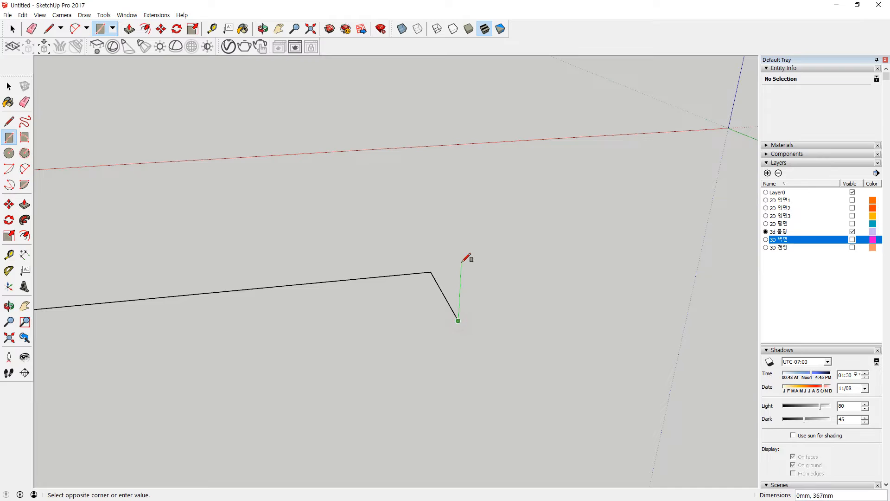
pyautogui.write('10,10')
pyautogui.press('Return')
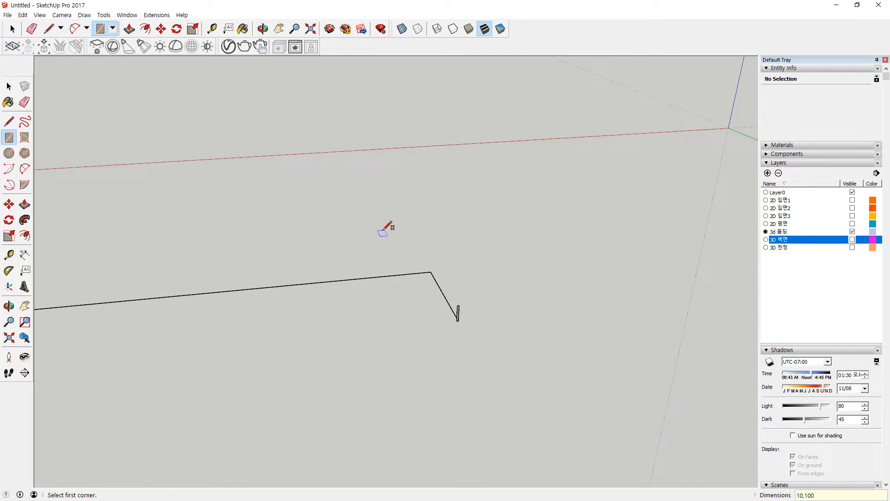
# Step: Select the three connected base lines and sweep the 10 × 100 mm profile along them with Follow Me
pyautogui.press('space')
pyautogui.moveTo(465, 274); pyautogui.dragTo(439, 265, button='middle')
pyautogui.moveTo(439, 265); pyautogui.dragTo(324, 351)
pyautogui.moveTo(324, 350); pyautogui.dragTo(380, 294, button='middle')
pyautogui.keyDown('shift'); pyautogui.moveTo(221, 317); pyautogui.dragTo(165, 295); pyautogui.keyUp('shift')
pyautogui.scroll(3, 551, 243)
pyautogui.scroll(3, 544, 259)
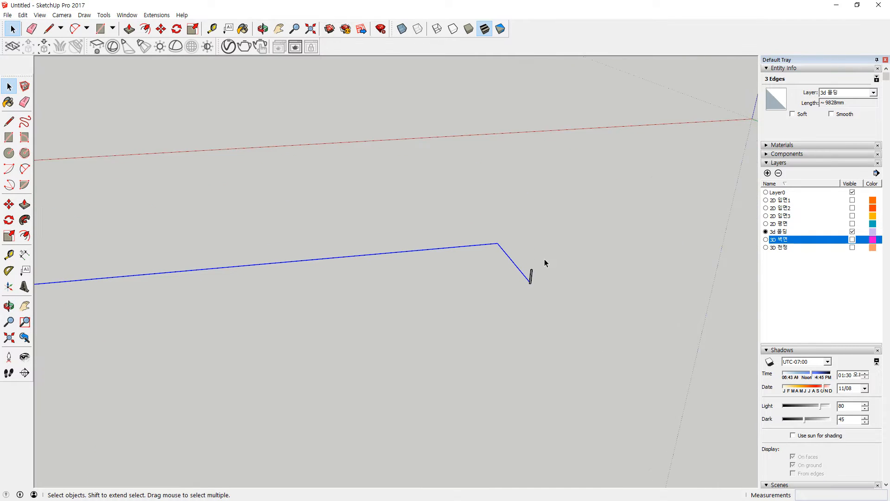
pyautogui.click(24, 219)
pyautogui.scroll(1, 496, 274)
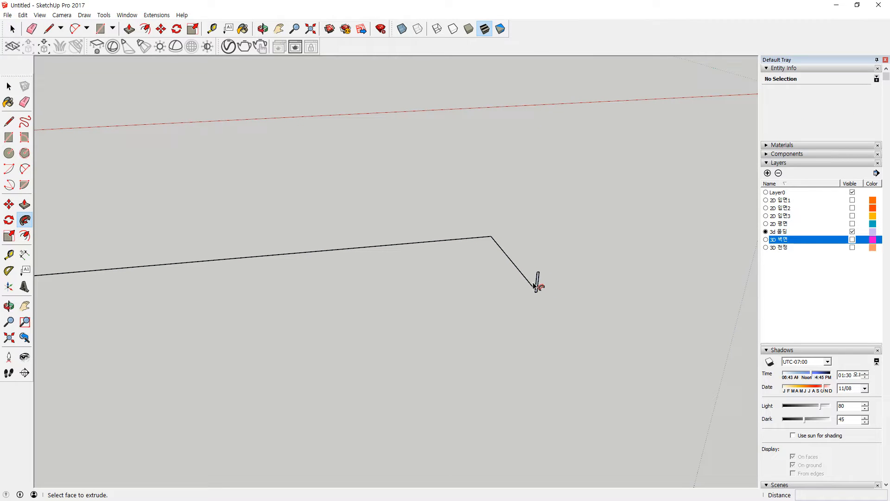
pyautogui.click(538, 285)
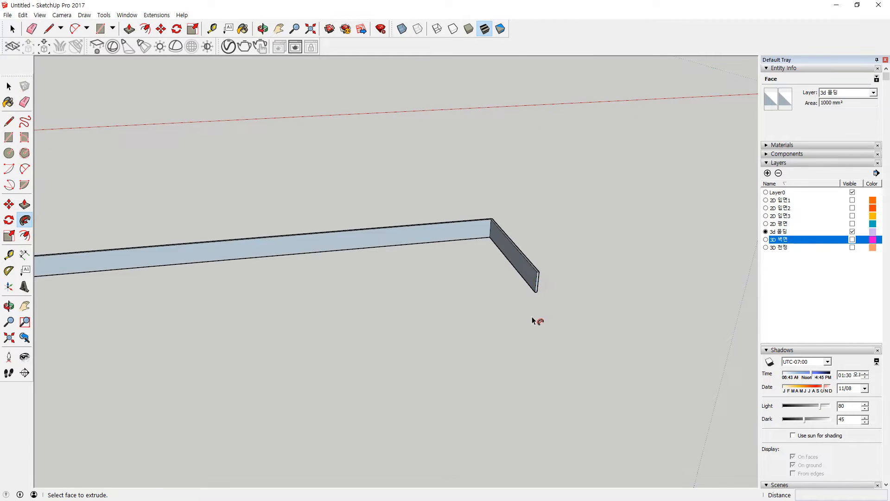
pyautogui.scroll(-1, 532, 316)
# Step: Sweep the other 10 × 100 mm profile along the short separate base line with Follow Me
pyautogui.press('space')
pyautogui.scroll(-3, 530, 315)
pyautogui.moveTo(528, 325); pyautogui.dragTo(452, 305, button='middle')
pyautogui.scroll(2, 453, 311)
pyautogui.scroll(1, 452, 311)
pyautogui.click(465, 301)
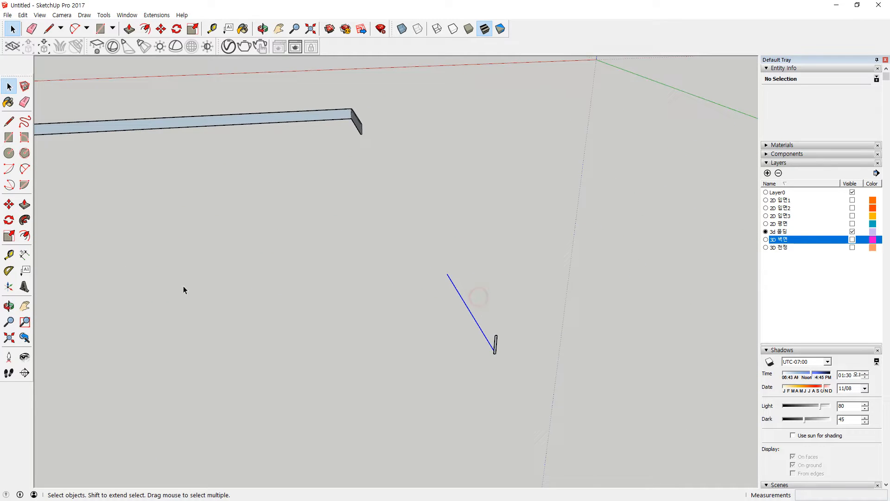
pyautogui.click(24, 221)
pyautogui.scroll(1, 501, 362)
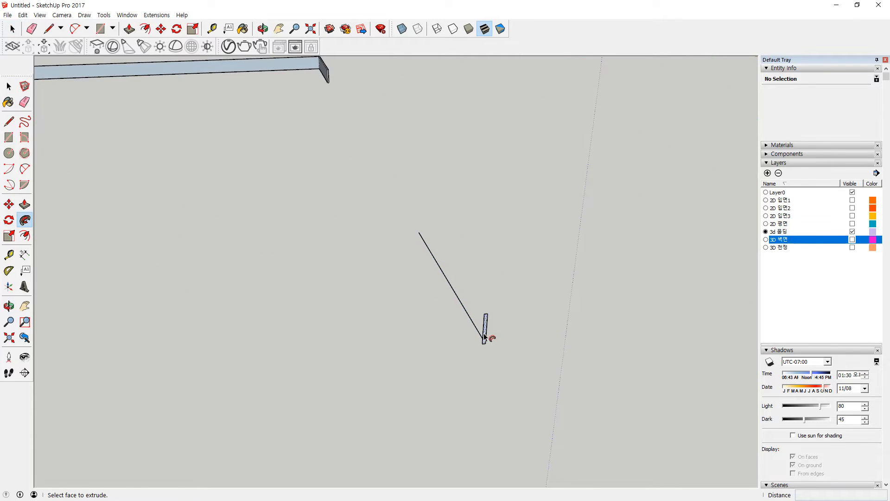
pyautogui.click(488, 338)
# Step: Make the short baseboard and the long three-sided baseboard into separate groups
pyautogui.moveTo(447, 328); pyautogui.dragTo(530, 332, button='middle')
pyautogui.scroll(-3, 529, 332)
pyautogui.scroll(1, 528, 336)
pyautogui.press('space')
pyautogui.click(533, 315)
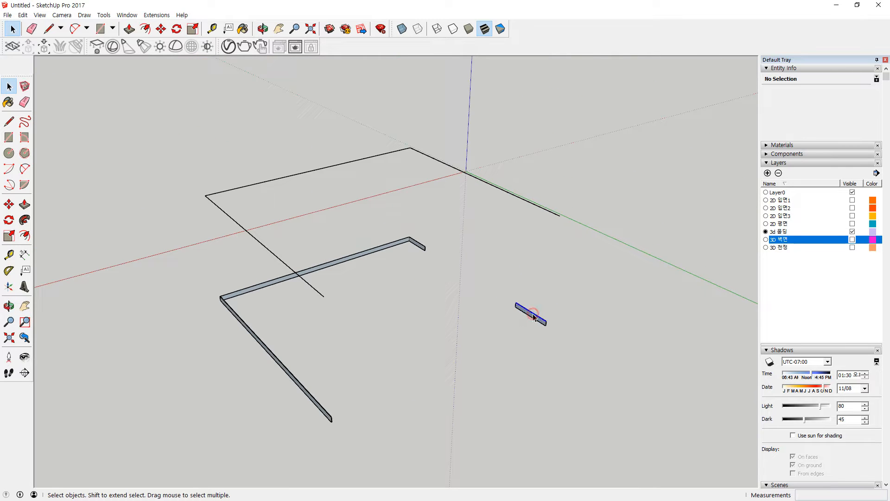
pyautogui.rightClick(533, 317)
pyautogui.press('Escape')
pyautogui.click(387, 249)
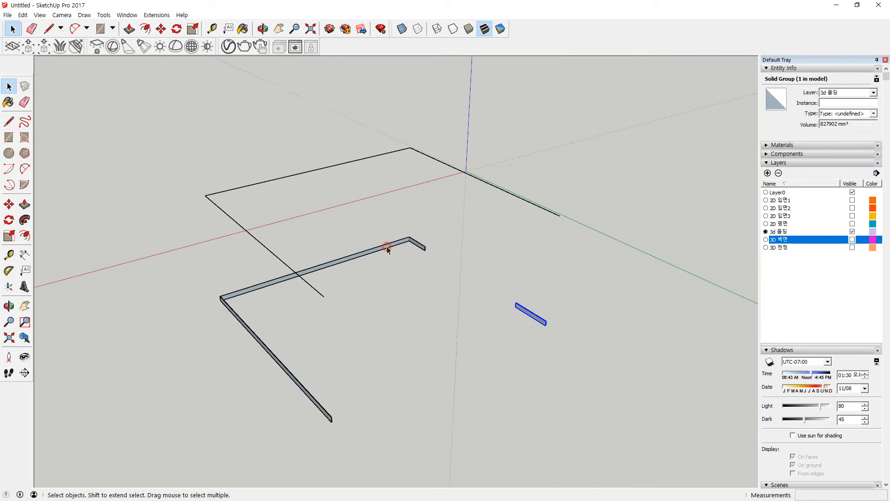
pyautogui.rightClick(388, 247)
pyautogui.click(422, 326)
pyautogui.click(602, 269)
# Step: Draw an upright 36 mm square profile at the front end of the upper wall line, extending inward and down
pyautogui.moveTo(598, 282); pyautogui.dragTo(510, 311, button='middle')
pyautogui.scroll(2, 503, 336)
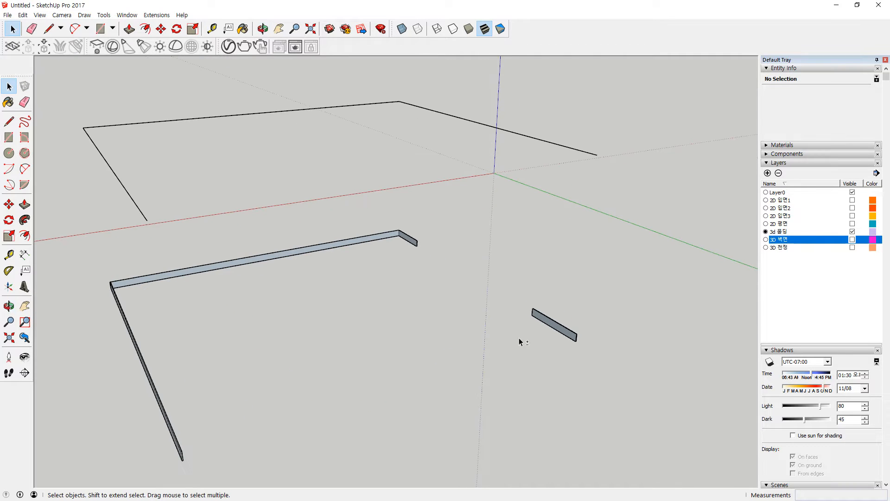
pyautogui.keyDown('shift'); pyautogui.moveTo(520, 342); pyautogui.dragTo(536, 332, button='middle'); pyautogui.keyUp('shift')
pyautogui.scroll(2, 591, 335)
pyautogui.scroll(5, 591, 335)
pyautogui.moveTo(585, 352); pyautogui.dragTo(516, 364, button='middle')
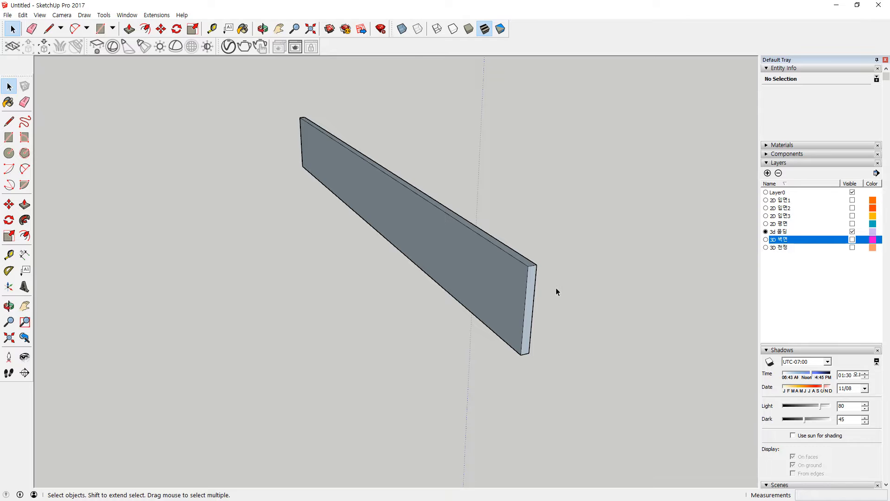
pyautogui.scroll(-5, 553, 294)
pyautogui.moveTo(583, 199); pyautogui.dragTo(502, 435, button='middle')
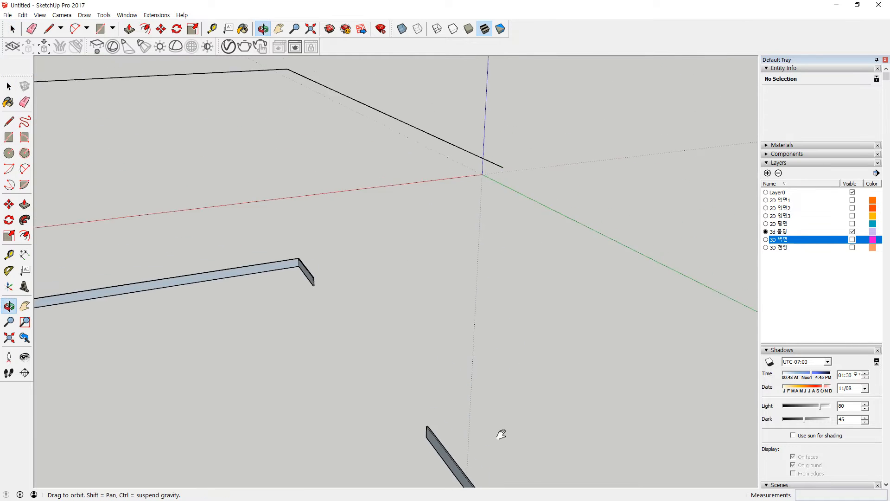
pyautogui.moveTo(486, 135); pyautogui.dragTo(503, 199, button='middle')
pyautogui.press('r')
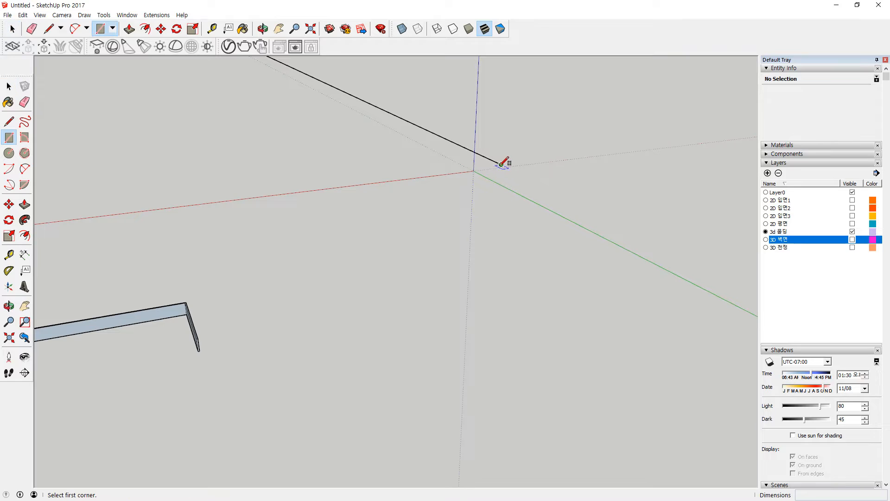
pyautogui.click(501, 164)
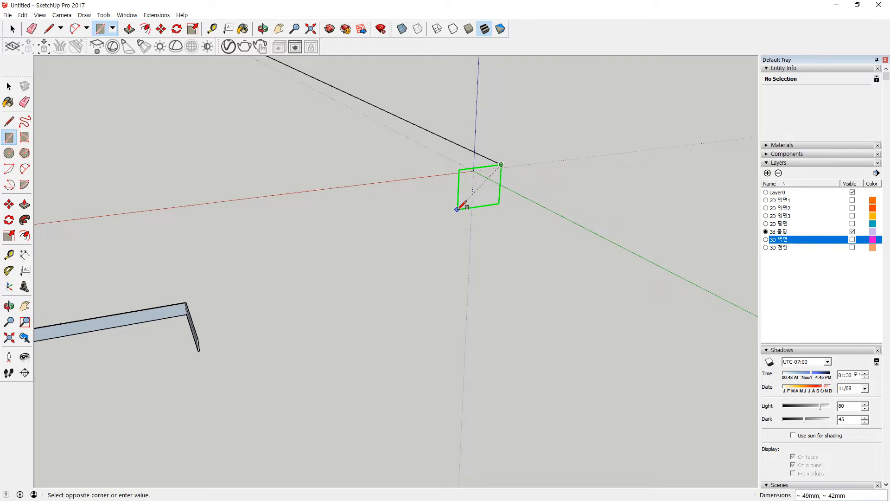
pyautogui.write('36')
pyautogui.press('Return')
# Step: Select the three upper lines without the square and sweep the square profile along them with Follow Me
pyautogui.press('space')
pyautogui.tripleClick(441, 140)
pyautogui.keyDown('ctrl'); pyautogui.keyDown('shift'); pyautogui.moveTo(502, 204); pyautogui.dragTo(451, 182); pyautogui.keyUp('shift'); pyautogui.keyUp('ctrl')
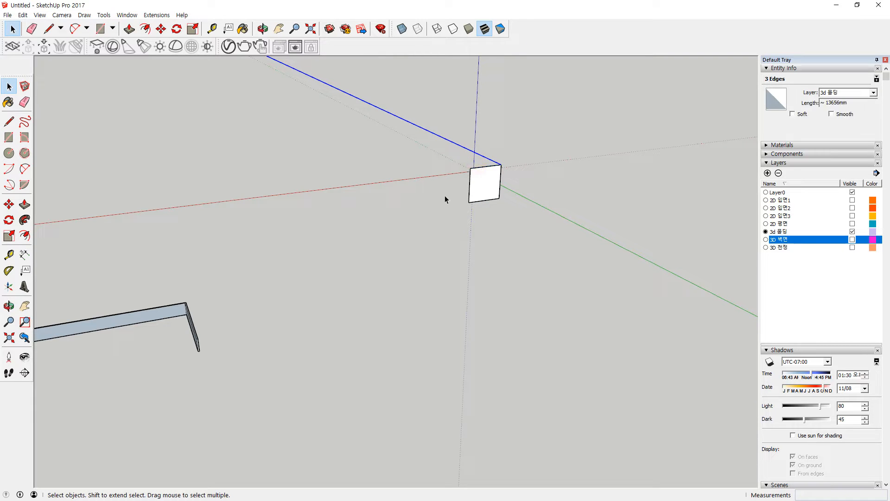
pyautogui.scroll(-7, 449, 185)
pyautogui.scroll(3, 449, 184)
pyautogui.scroll(2, 449, 184)
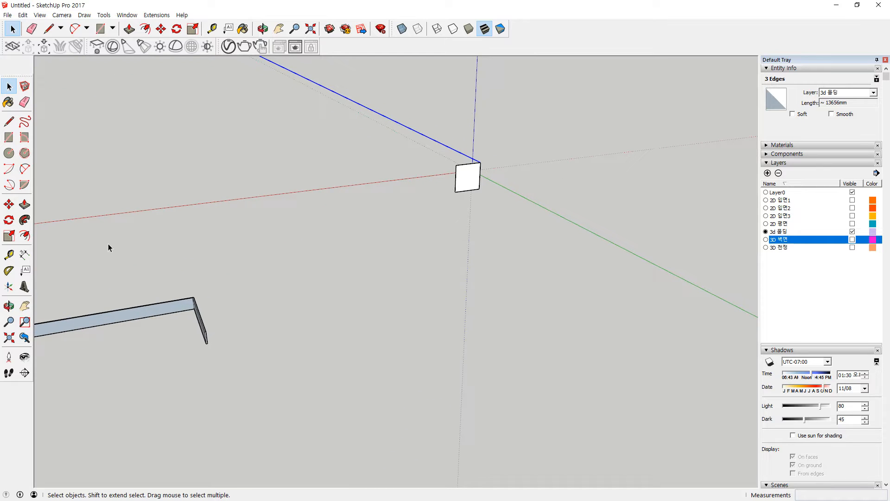
pyautogui.click(25, 221)
pyautogui.click(468, 176)
pyautogui.scroll(-5, 417, 199)
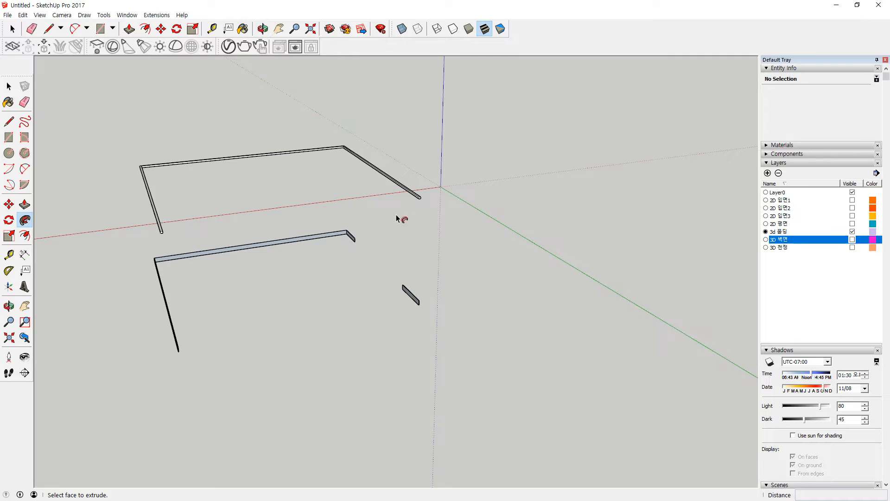
# Step: Select all connected geometry of the ceiling molding and make it a group
pyautogui.scroll(4, 386, 180)
pyautogui.press('space')
pyautogui.tripleClick(444, 230)
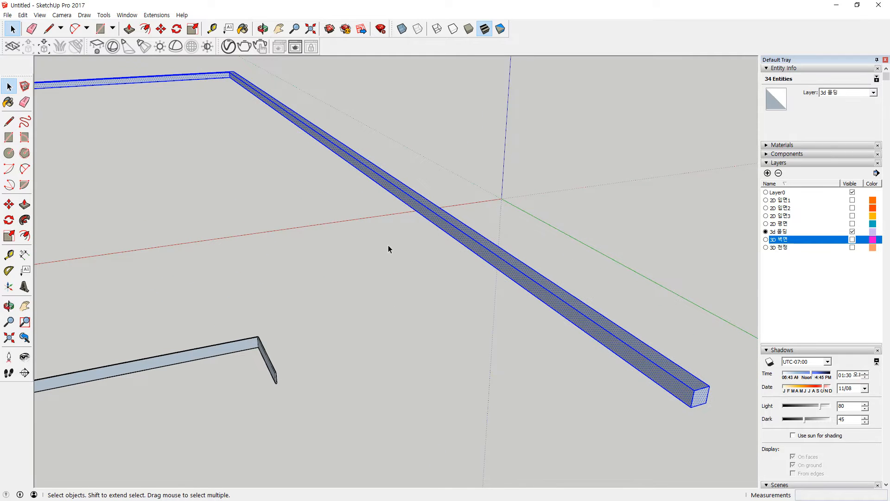
pyautogui.rightClick(427, 218)
pyautogui.press('g')
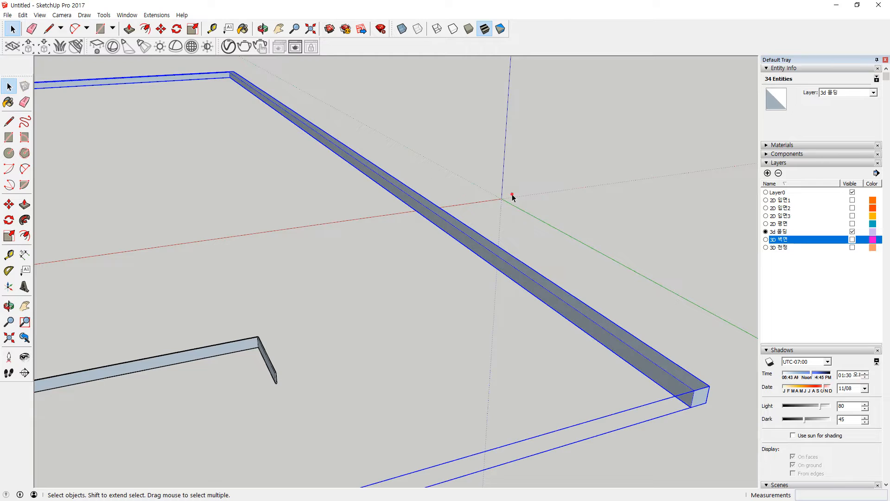
pyautogui.click(511, 194)
# Step: Show the layer 3D 벽면 and check the baseboards and ceiling molding against the walls
pyautogui.scroll(-3, 511, 194)
pyautogui.scroll(-3, 433, 279)
pyautogui.moveTo(323, 349); pyautogui.dragTo(741, 228, button='middle')
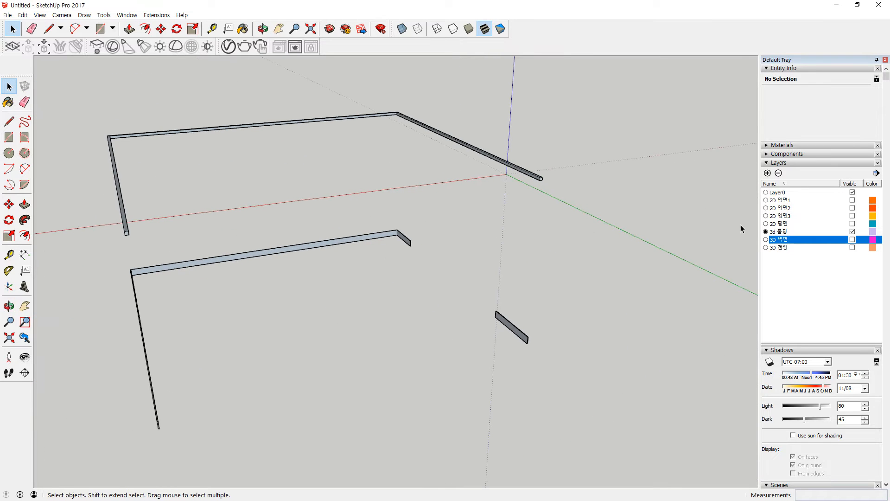
pyautogui.click(852, 239)
pyautogui.moveTo(260, 218); pyautogui.dragTo(274, 203, button='middle')
pyautogui.scroll(5, 299, 200)
pyautogui.moveTo(332, 243); pyautogui.dragTo(419, 260, button='middle')
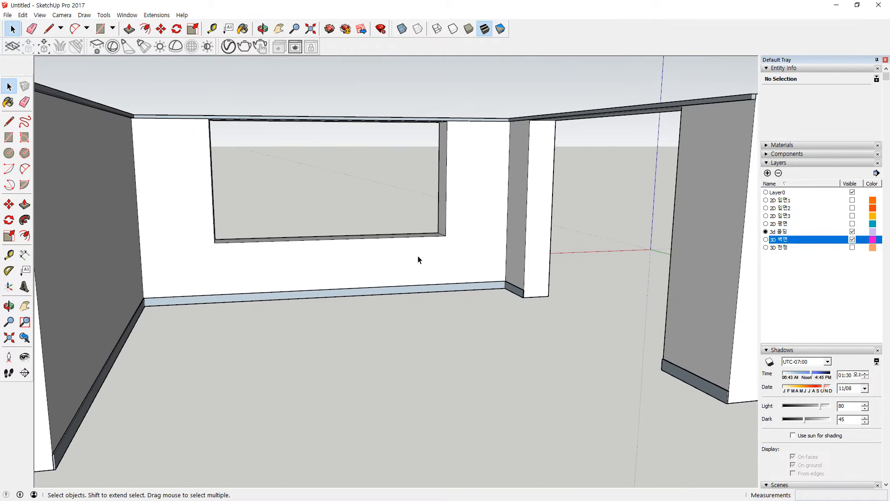
pyautogui.moveTo(495, 302)
pyautogui.mouseDown()
pyautogui.moveTo(471, 274)
pyautogui.moveTo(512, 305)
pyautogui.mouseUp()
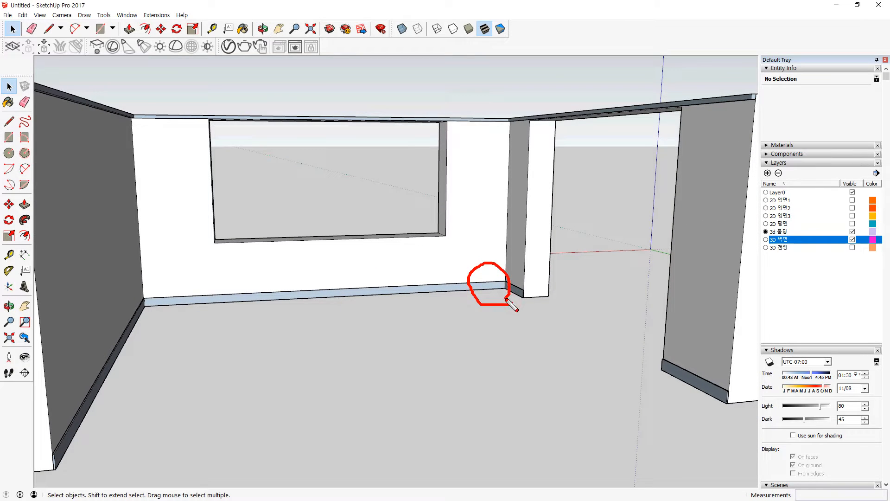
pyautogui.moveTo(483, 135); pyautogui.dragTo(484, 137)
pyautogui.press('Escape')
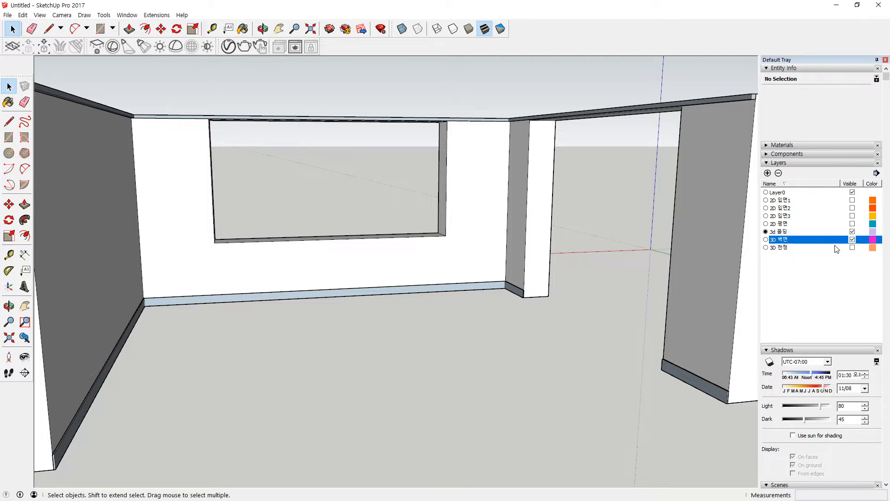
# Step: Show the layer 3D 천정 and view the molding from inside the room beneath the recessed ceiling
pyautogui.click(853, 247)
pyautogui.moveTo(519, 224); pyautogui.dragTo(523, 188, button='middle')
pyautogui.scroll(2, 485, 173)
pyautogui.scroll(-1, 451, 201)
pyautogui.moveTo(448, 204); pyautogui.dragTo(491, 220, button='middle')
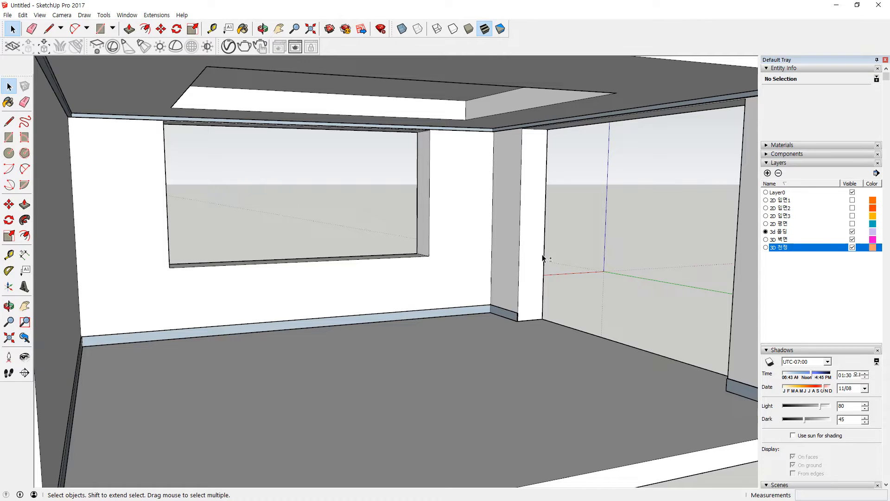
# Step: Add a layer named 3D 창문 and make it the current layer
pyautogui.click(768, 173)
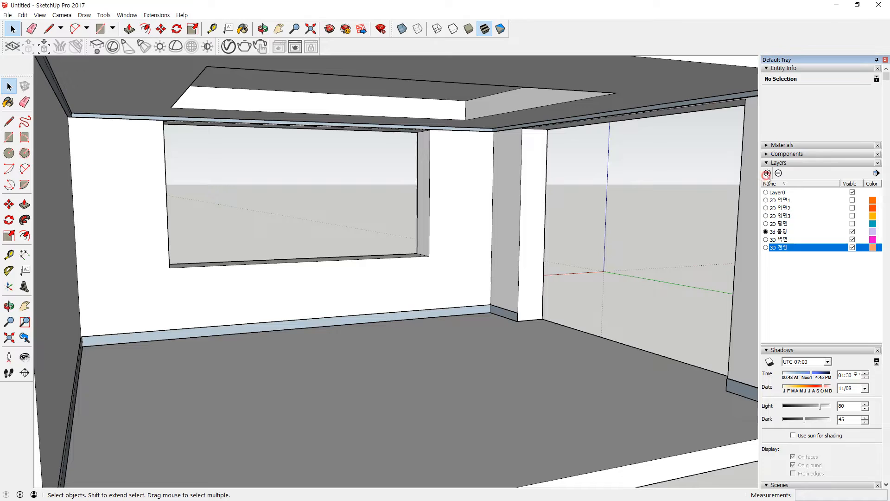
pyautogui.write('3ㅇ')
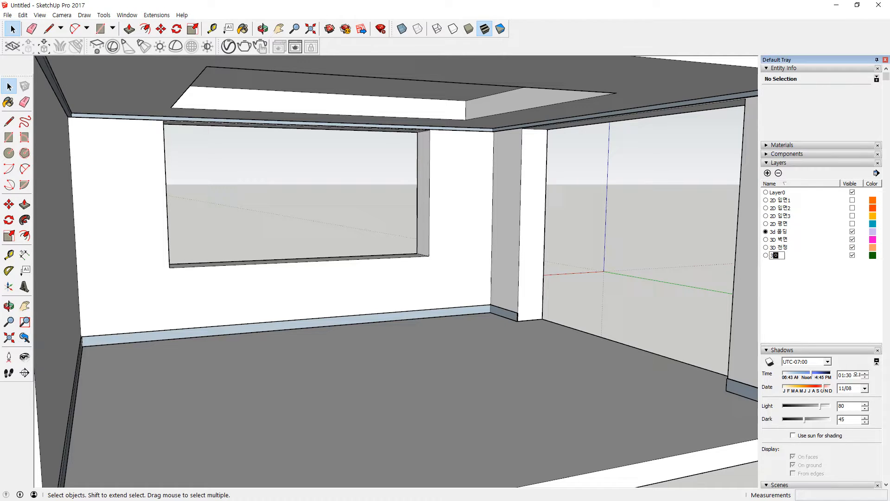
pyautogui.write('D CKD')
pyautogui.write('문')
pyautogui.press('Return')
pyautogui.click(766, 256)
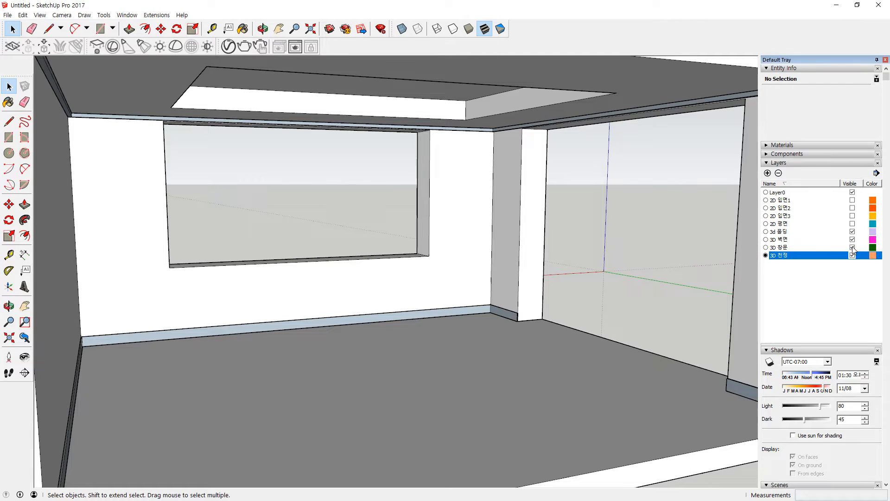
pyautogui.click(765, 247)
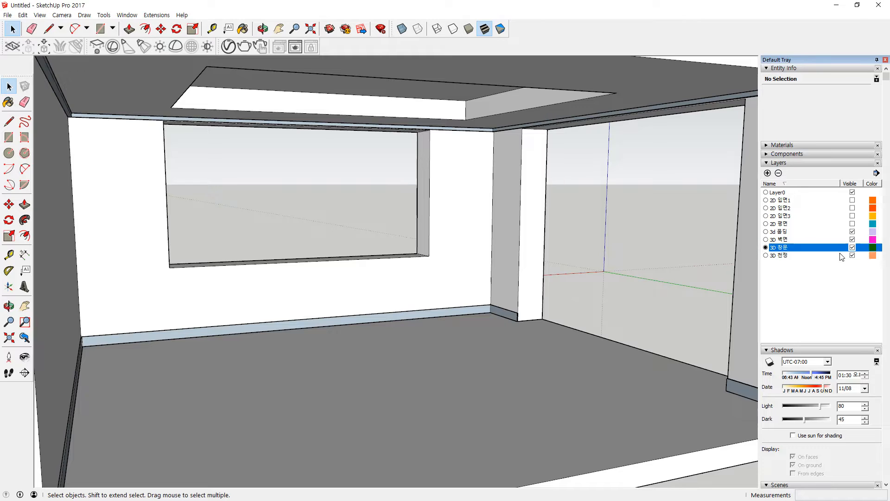
# Step: Hide the layers 3D 천정 and 3d 몰딩 and show the elevation layer 2D 입면2
pyautogui.click(852, 255)
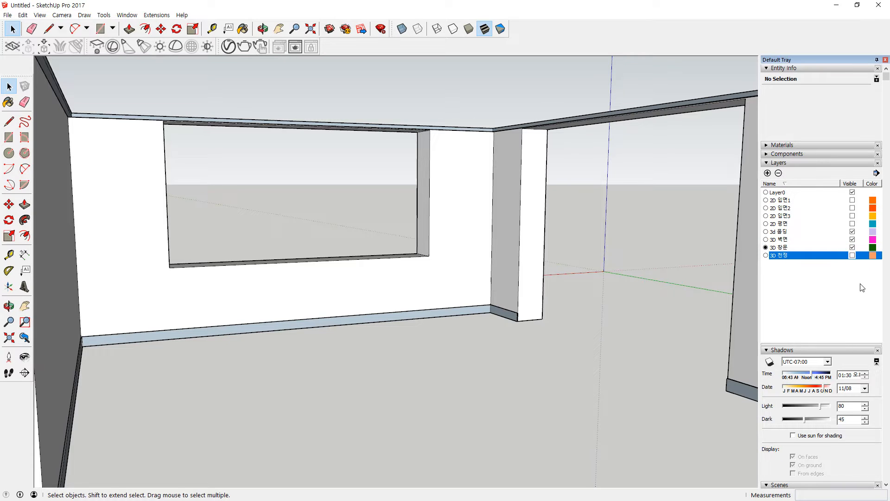
pyautogui.click(853, 231)
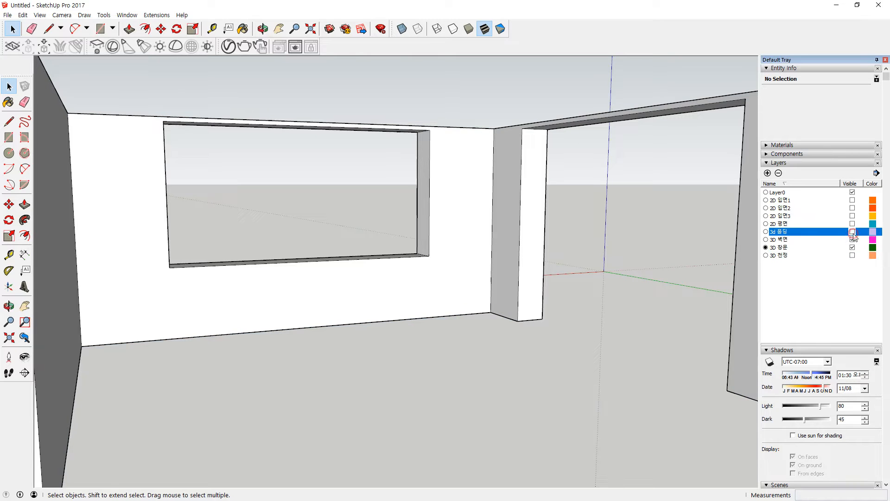
pyautogui.click(852, 200)
pyautogui.moveTo(504, 240); pyautogui.dragTo(603, 260, button='middle')
pyautogui.click(853, 200)
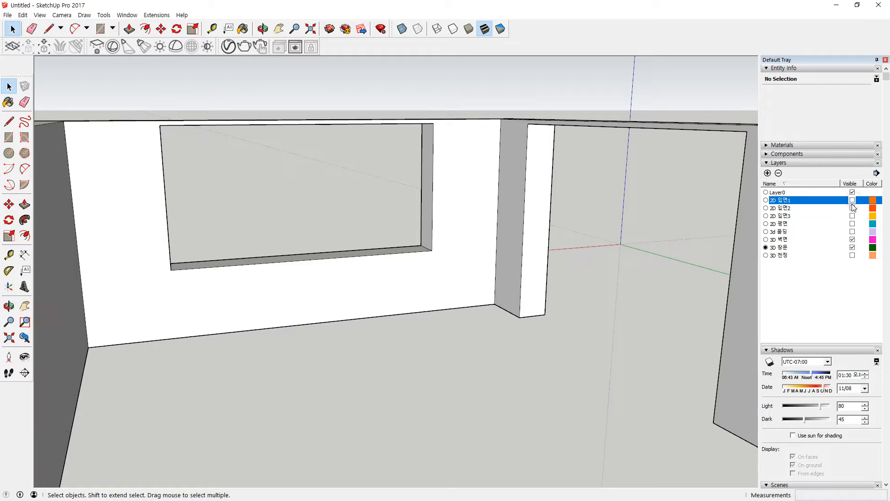
pyautogui.click(853, 208)
pyautogui.scroll(3, 274, 179)
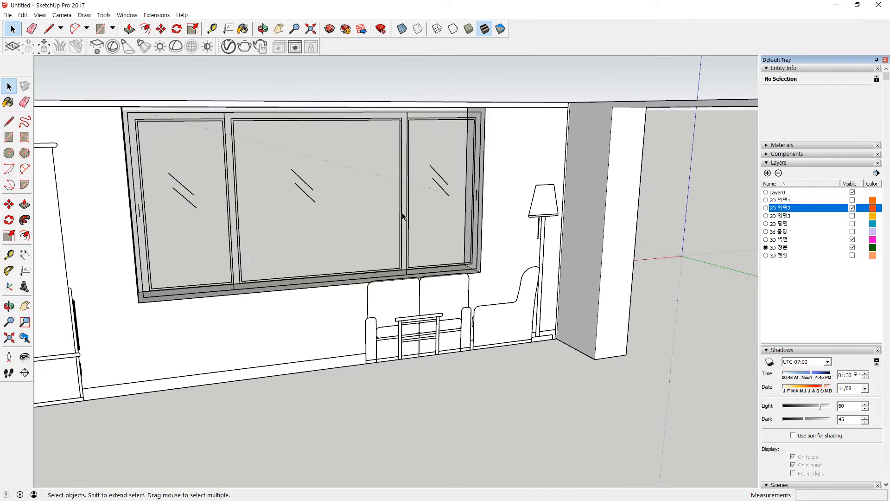
pyautogui.scroll(2, 427, 218)
pyautogui.moveTo(431, 221); pyautogui.dragTo(326, 312, button='middle')
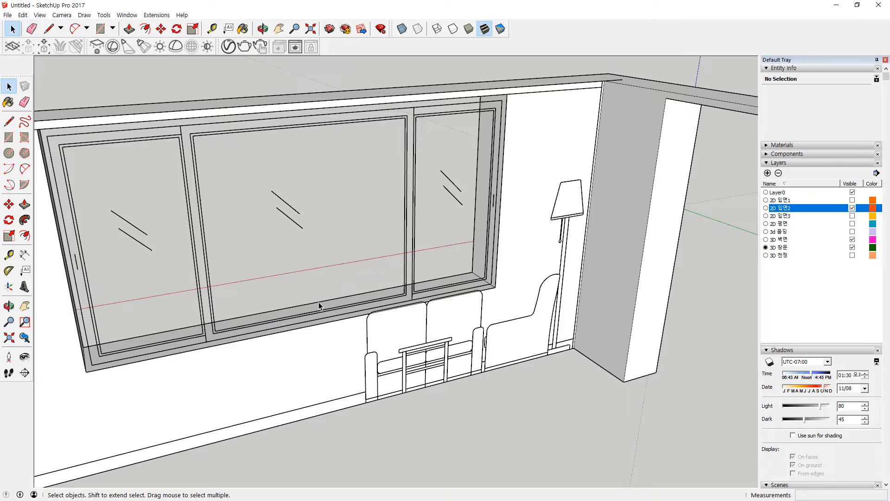
pyautogui.scroll(-2, 318, 301)
# Step: Show the layers 2D 입면3 and 2D 평면 and examine how the window frames are drawn in plan
pyautogui.click(852, 216)
pyautogui.moveTo(649, 278); pyautogui.dragTo(409, 352, button='middle')
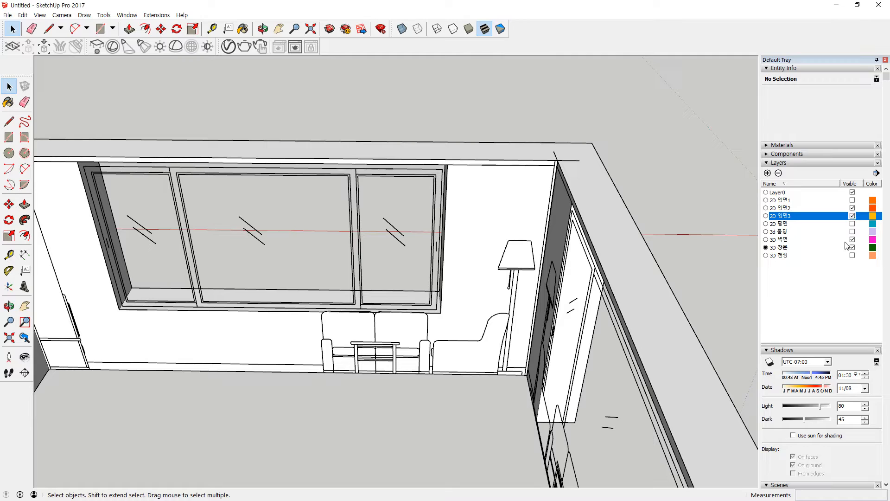
pyautogui.click(853, 224)
pyautogui.moveTo(580, 241); pyautogui.dragTo(442, 229, button='middle')
pyautogui.scroll(5, 462, 390)
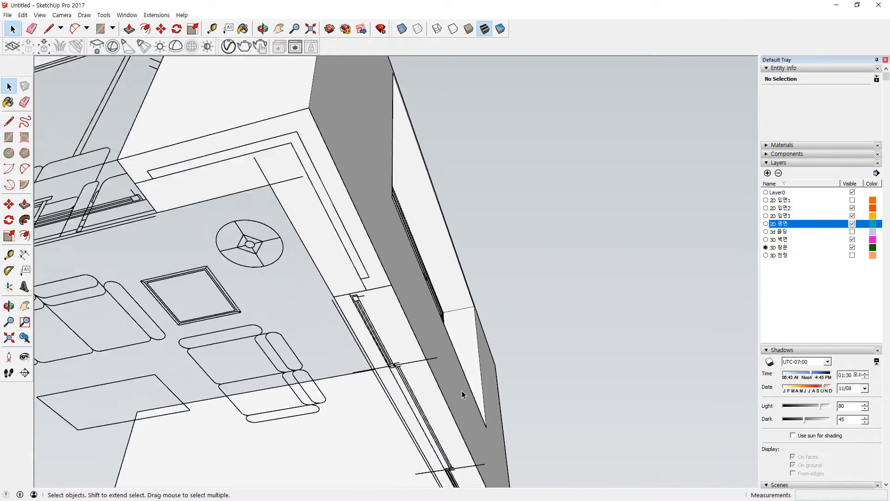
pyautogui.moveTo(452, 386); pyautogui.dragTo(471, 360, button='middle')
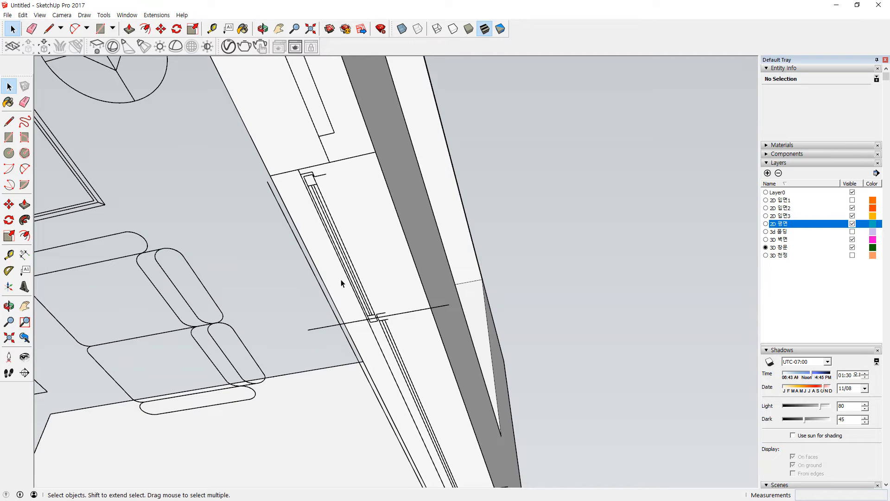
pyautogui.scroll(-2, 341, 281)
pyautogui.moveTo(397, 312)
pyautogui.mouseDown(button='middle')
pyautogui.moveTo(399, 205)
pyautogui.moveTo(407, 178)
pyautogui.moveTo(420, 187)
pyautogui.mouseUp(button='middle')
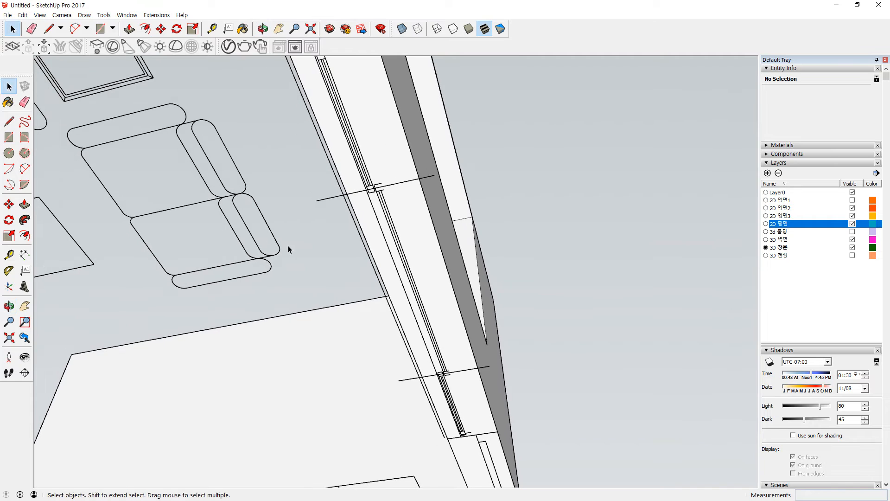
pyautogui.moveTo(245, 256)
pyautogui.mouseDown()
pyautogui.moveTo(246, 212)
pyautogui.moveTo(232, 265)
pyautogui.moveTo(246, 255)
pyautogui.mouseUp()
pyautogui.moveTo(218, 227); pyautogui.dragTo(222, 253)
pyautogui.moveTo(221, 236); pyautogui.dragTo(275, 249)
pyautogui.moveTo(242, 210); pyautogui.dragTo(254, 254)
pyautogui.moveTo(250, 236); pyautogui.dragTo(239, 245)
pyautogui.moveTo(594, 210)
pyautogui.mouseDown()
pyautogui.moveTo(563, 220)
pyautogui.moveTo(570, 237)
pyautogui.moveTo(584, 227)
pyautogui.mouseUp()
pyautogui.moveTo(606, 187); pyautogui.dragTo(602, 299)
pyautogui.moveTo(603, 213); pyautogui.dragTo(628, 236)
pyautogui.moveTo(347, 100)
pyautogui.mouseDown()
pyautogui.moveTo(330, 123)
pyautogui.moveTo(354, 116)
pyautogui.moveTo(337, 131)
pyautogui.moveTo(279, 131)
pyautogui.moveTo(290, 138)
pyautogui.mouseUp()
pyautogui.moveTo(423, 287)
pyautogui.mouseDown()
pyautogui.moveTo(401, 287)
pyautogui.moveTo(484, 268)
pyautogui.moveTo(492, 289)
pyautogui.mouseUp()
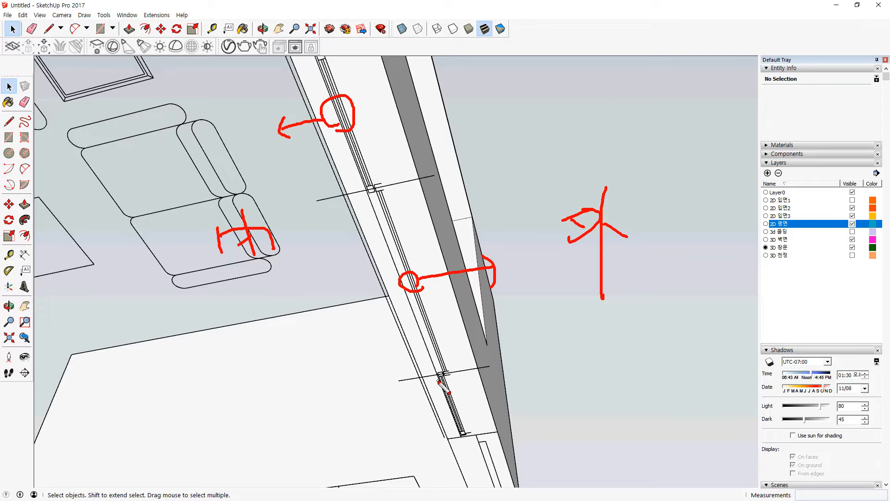
pyautogui.press('Escape')
pyautogui.moveTo(280, 169)
pyautogui.mouseDown(button='middle')
pyautogui.moveTo(508, 347)
pyautogui.moveTo(592, 403)
pyautogui.moveTo(612, 391)
pyautogui.moveTo(570, 354)
pyautogui.moveTo(463, 291)
pyautogui.mouseUp(button='middle')
pyautogui.scroll(1, 463, 291)
pyautogui.moveTo(469, 293)
pyautogui.mouseDown()
pyautogui.moveTo(408, 319)
pyautogui.moveTo(414, 324)
pyautogui.mouseUp()
pyautogui.moveTo(341, 221)
pyautogui.mouseDown()
pyautogui.moveTo(388, 144)
pyautogui.moveTo(388, 152)
pyautogui.mouseUp()
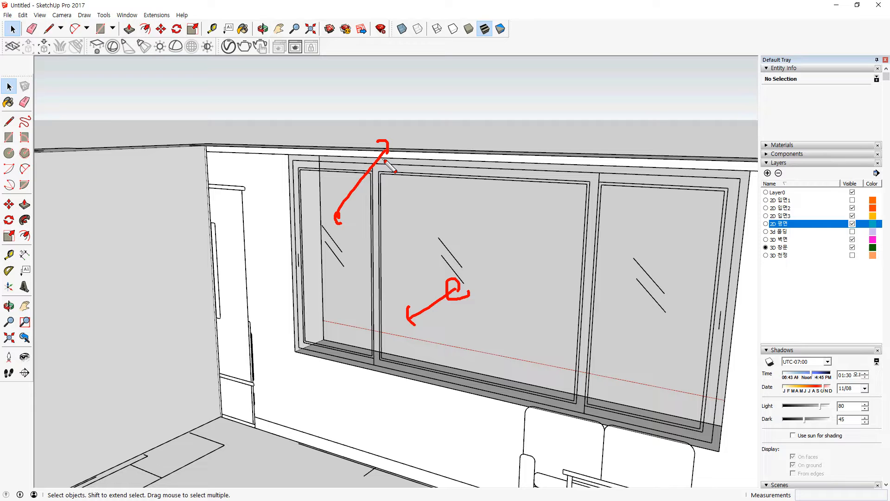
pyautogui.press('Escape')
# Step: Draw a rectangle over the outer outline of the three-part window on the elevation, corner to opposite corner
pyautogui.scroll(5, 321, 208)
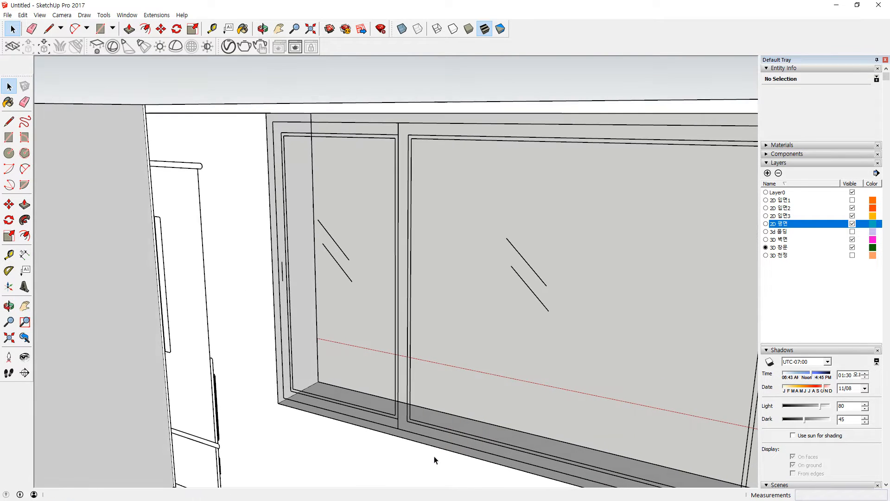
pyautogui.scroll(2, 398, 436)
pyautogui.press('r')
pyautogui.click(240, 394)
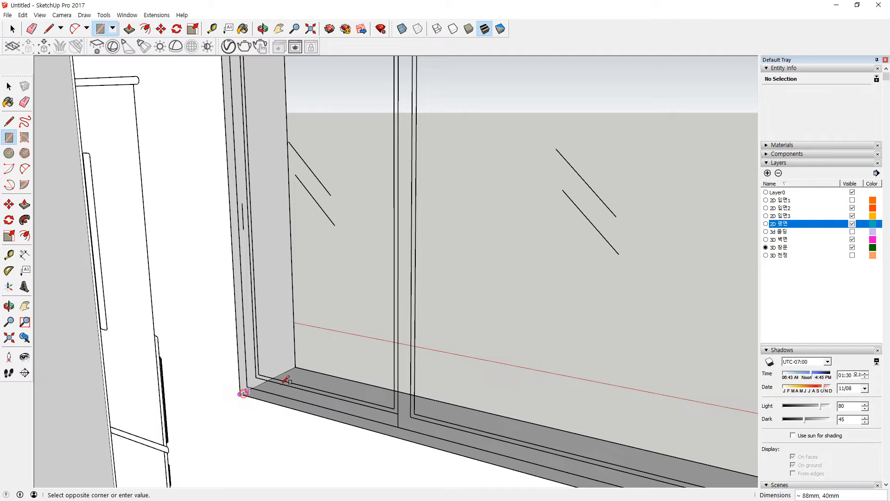
pyautogui.scroll(-5, 355, 373)
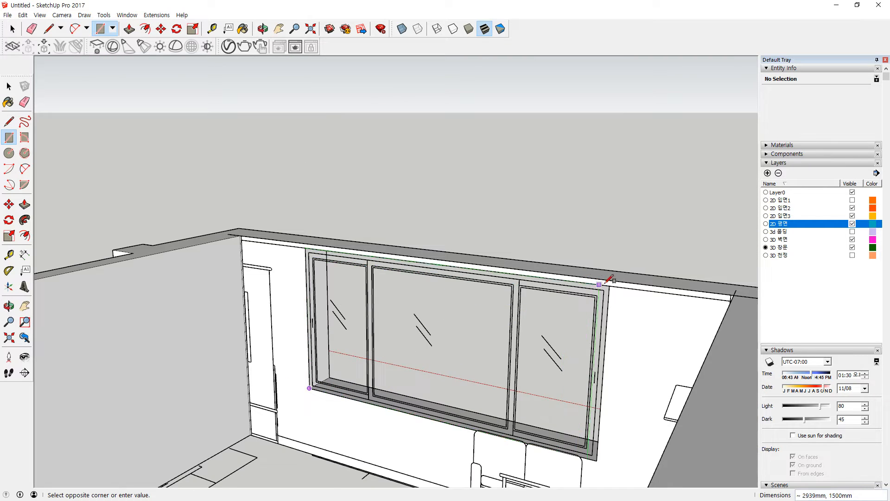
pyautogui.scroll(2, 604, 281)
pyautogui.click(612, 288)
pyautogui.click(602, 291)
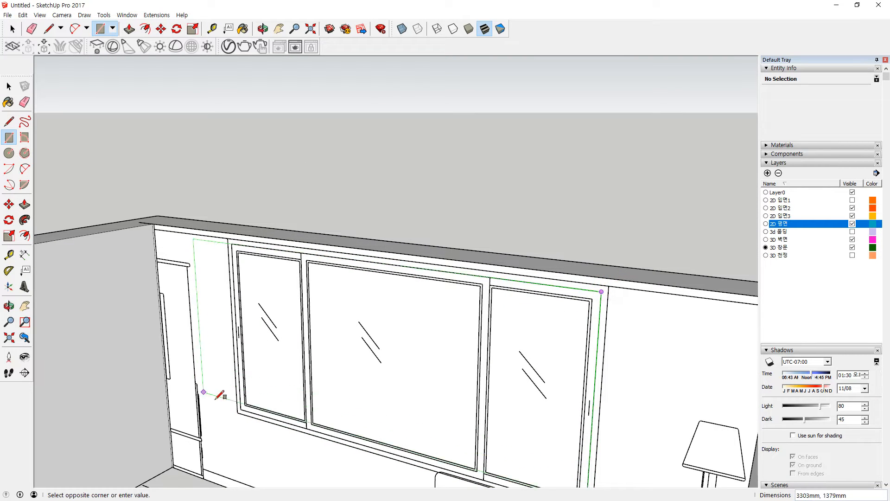
pyautogui.click(245, 406)
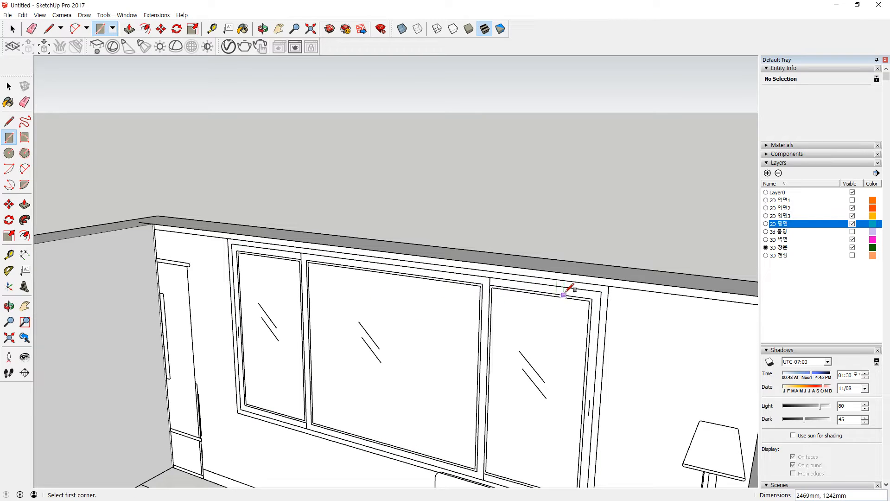
# Step: Offset the window rectangle inward to the frame's inner line and delete the inner face
pyautogui.press('f')
pyautogui.click(555, 279)
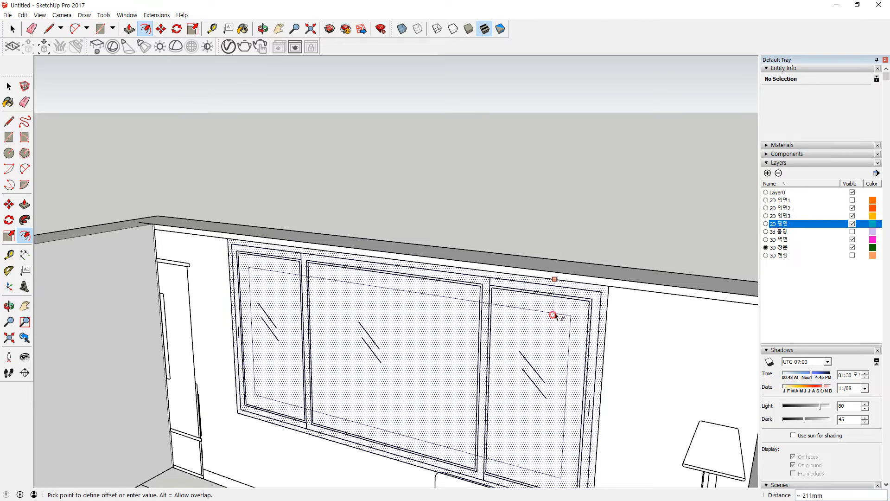
pyautogui.click(601, 294)
pyautogui.press('space')
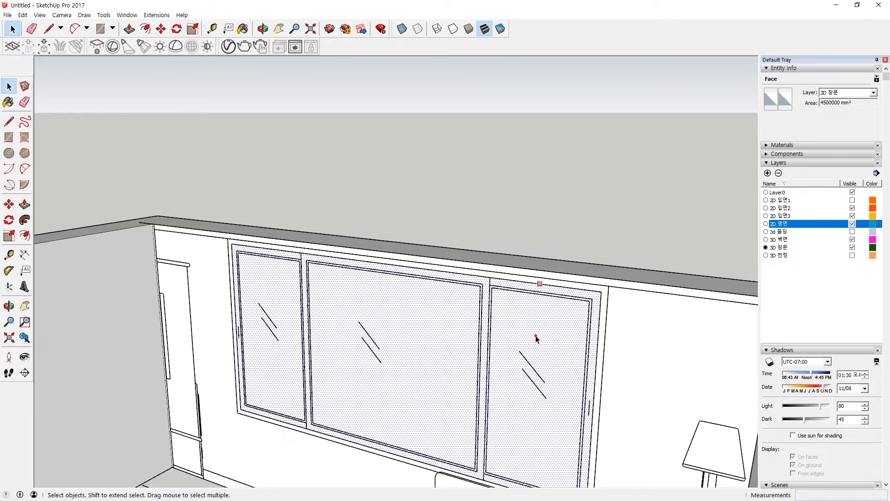
pyautogui.press('Delete')
# Step: Measure the outer window frame's depth and the sash profile's thickness at the window's end in the floor plan
pyautogui.moveTo(304, 433); pyautogui.dragTo(569, 404, button='middle')
pyautogui.scroll(2, 600, 329)
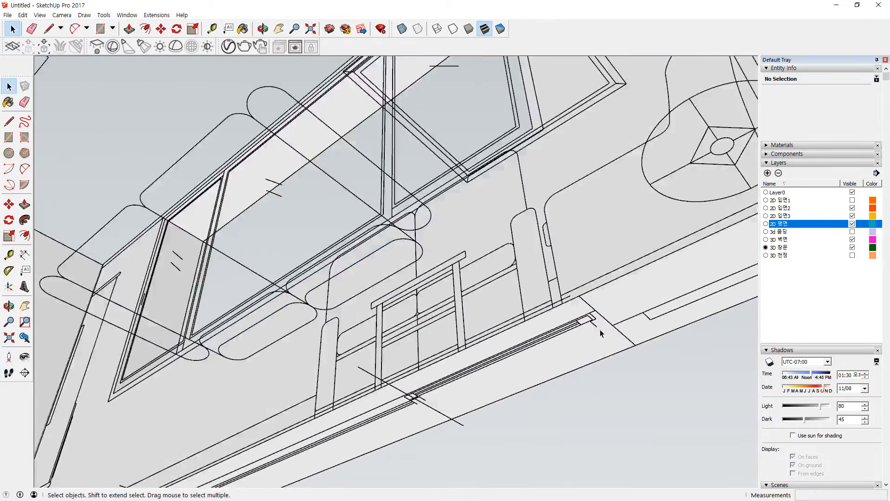
pyautogui.scroll(3, 600, 329)
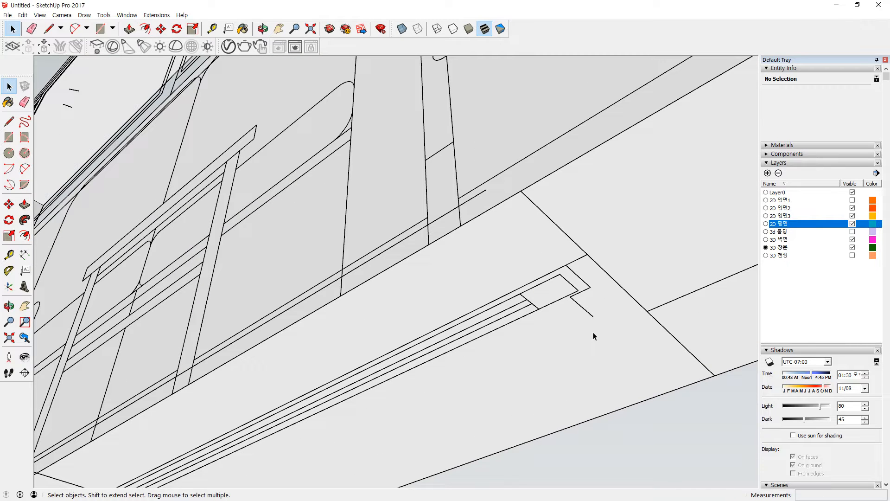
pyautogui.press('t')
pyautogui.click(594, 317)
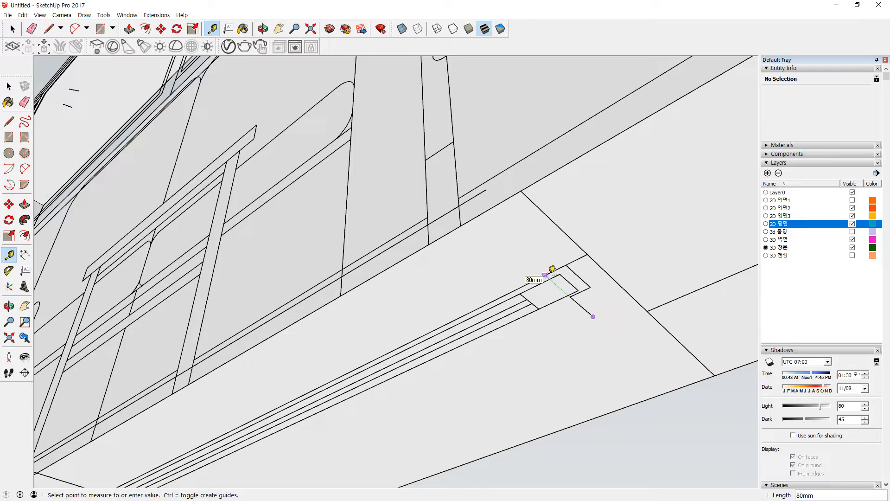
pyautogui.click(552, 268)
pyautogui.click(578, 291)
pyautogui.click(561, 274)
# Step: Measure the short offset line where the window sashes meet in the floor plan
pyautogui.keyDown('shift'); pyautogui.moveTo(235, 408); pyautogui.dragTo(441, 216, button='middle'); pyautogui.keyUp('shift')
pyautogui.scroll(2, 297, 344)
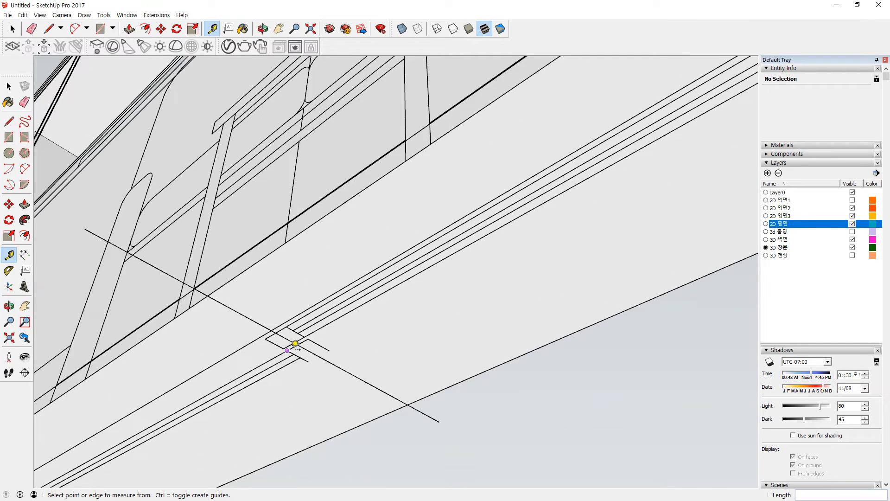
pyautogui.click(333, 350)
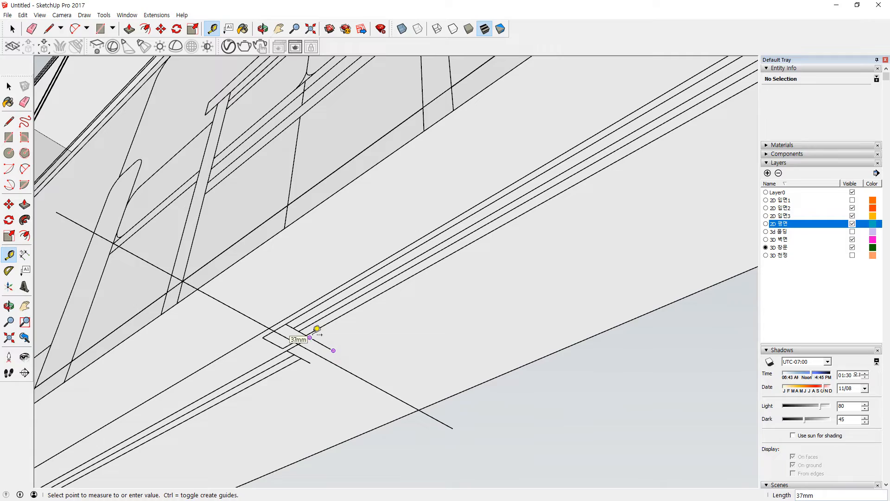
pyautogui.click(312, 335)
pyautogui.scroll(-6, 429, 277)
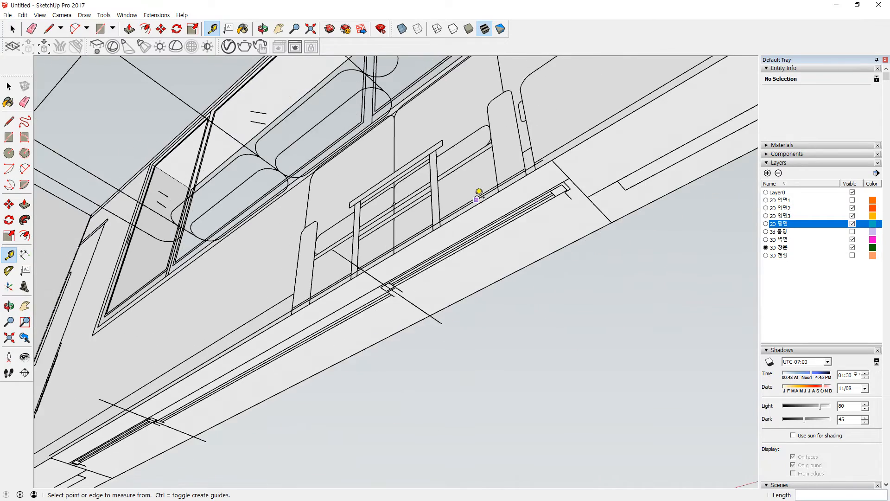
# Step: Push the window frame face 80 mm into the wall opening with Push/Pull
pyautogui.moveTo(478, 196); pyautogui.dragTo(444, 484, button='middle')
pyautogui.moveTo(434, 314); pyautogui.dragTo(215, 227, button='middle')
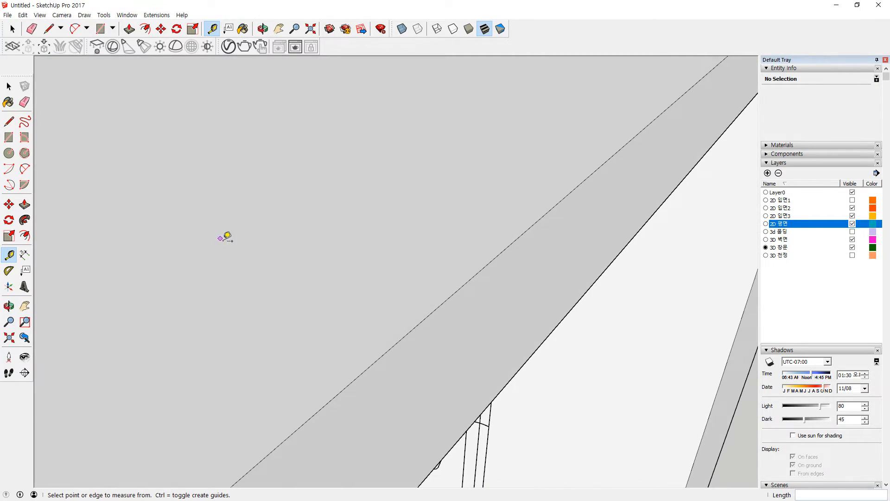
pyautogui.scroll(-8, 218, 236)
pyautogui.scroll(8, 443, 130)
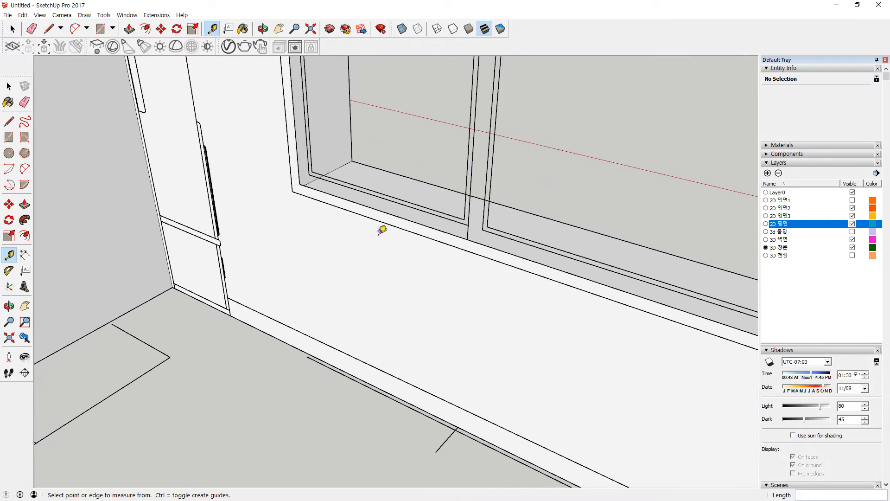
pyautogui.scroll(3, 382, 230)
pyautogui.press('p')
pyautogui.click(384, 212)
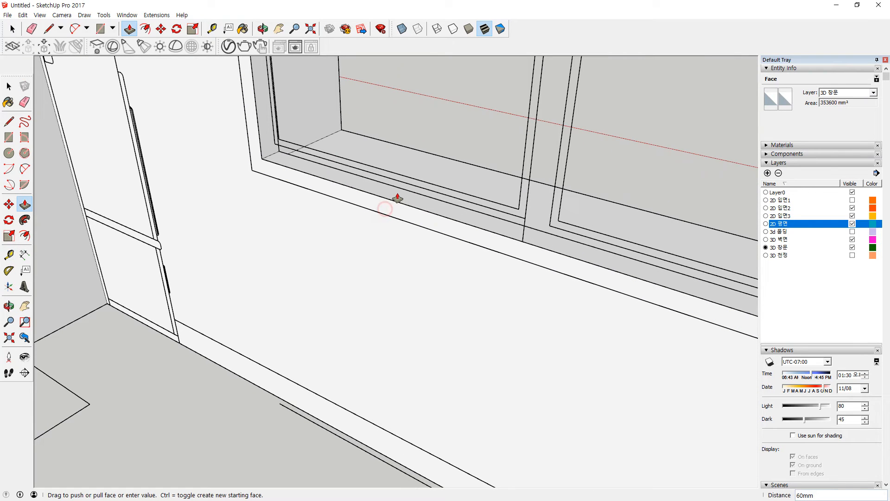
pyautogui.click(398, 198)
pyautogui.press('space')
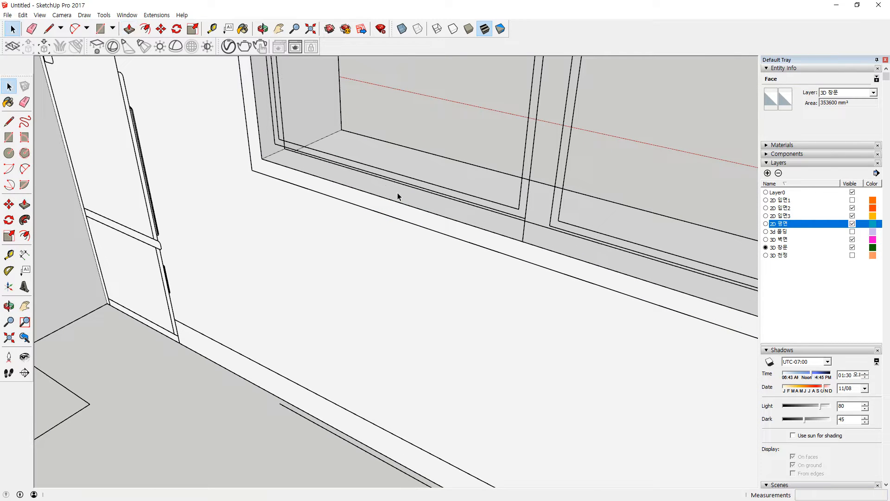
# Step: Select all connected geometry of the window frame and make it a group
pyautogui.tripleClick(397, 197)
pyautogui.rightClick(398, 195)
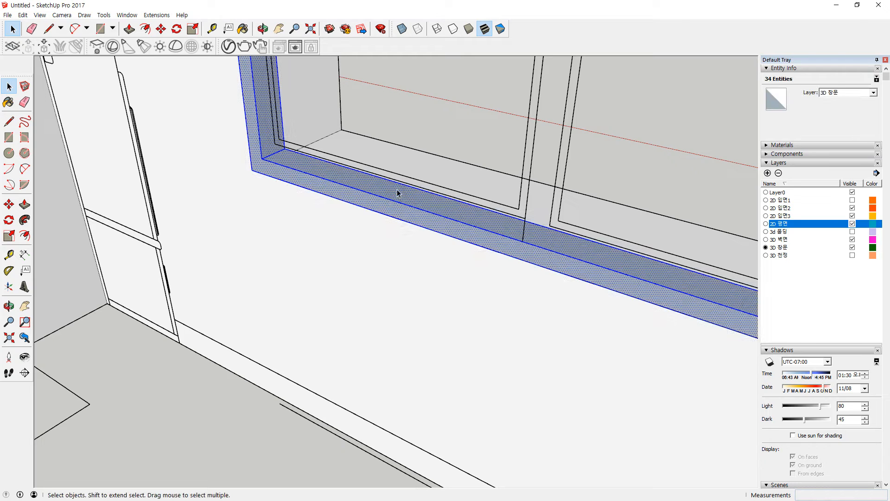
pyautogui.press('g')
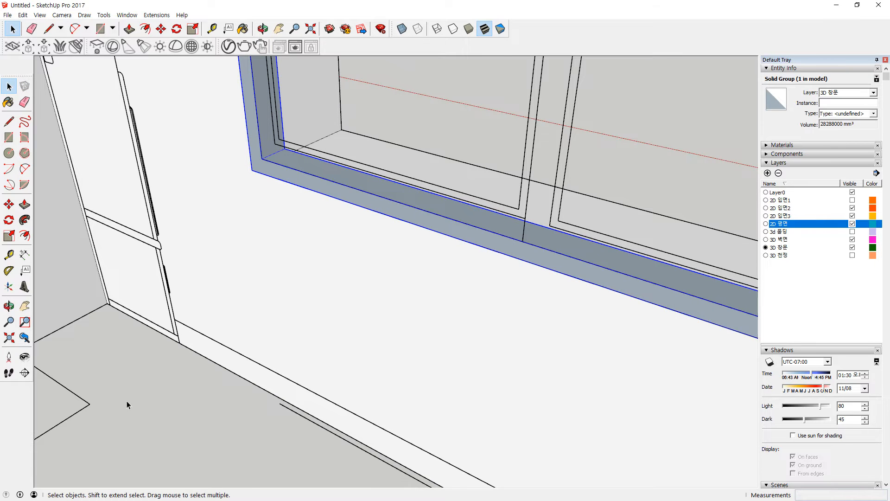
pyautogui.click(126, 401)
pyautogui.moveTo(409, 324); pyautogui.dragTo(453, 244, button='middle')
pyautogui.scroll(5, 440, 267)
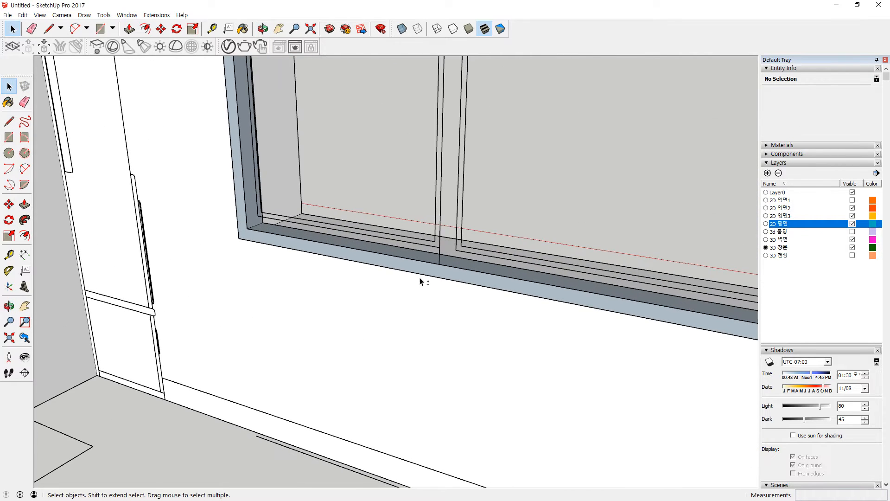
# Step: Draw a vertical helper line from the middle sash outline's lower corner down past the window frame
pyautogui.press('l')
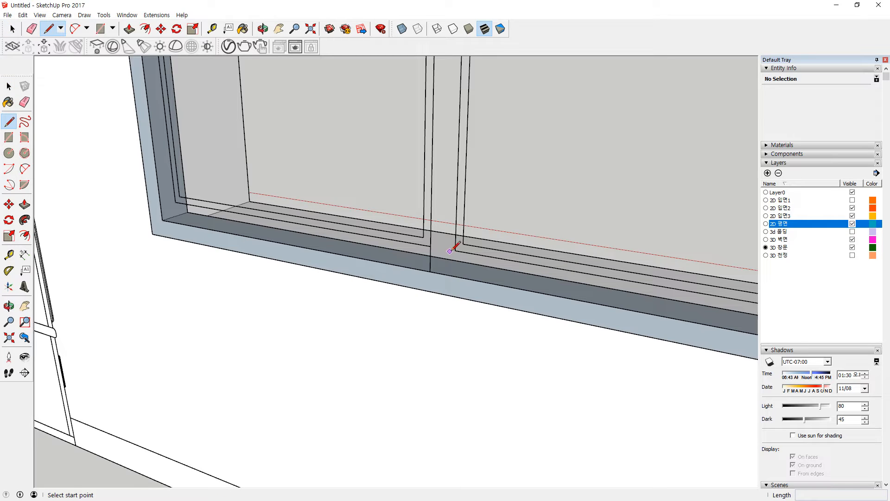
pyautogui.click(456, 251)
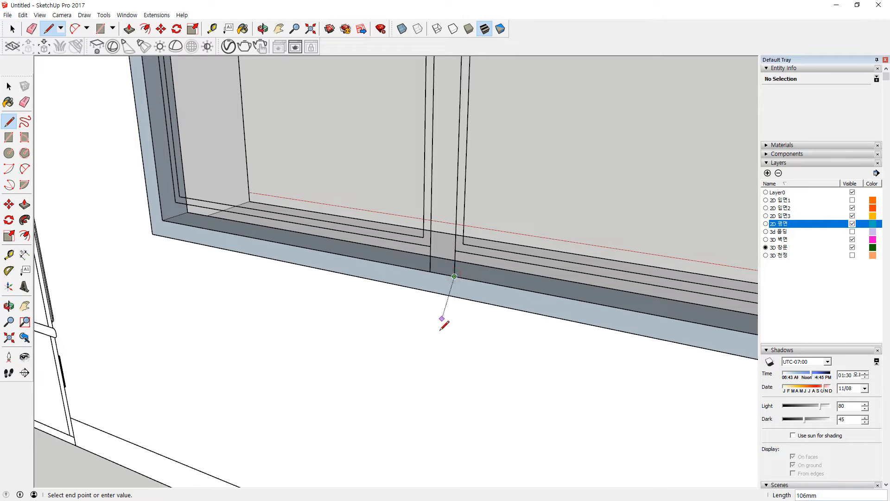
pyautogui.click(451, 382)
pyautogui.press('e')
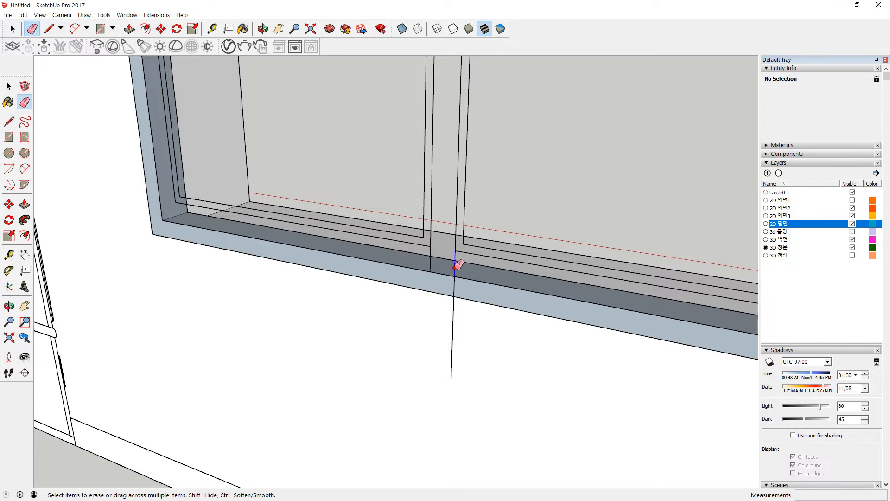
# Step: Draw the outer and inner rectangles of the narrow end sash over its elevation outline inside the window frame
pyautogui.press('r')
pyautogui.click(454, 276)
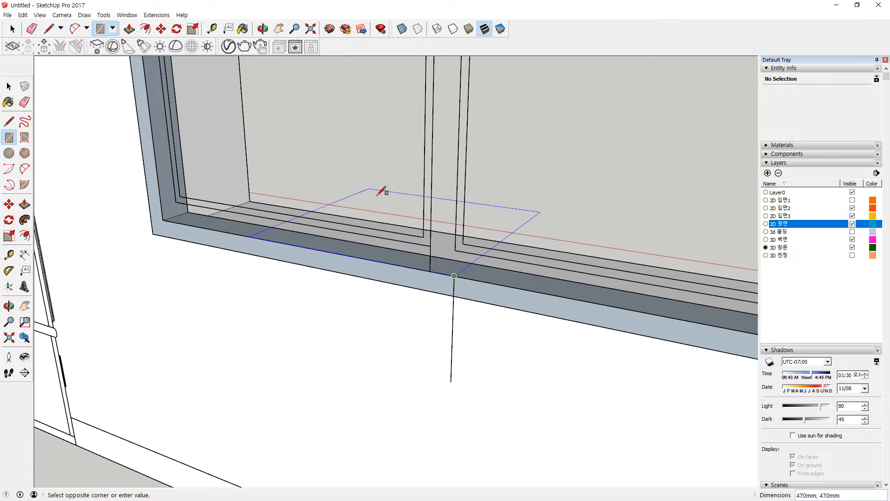
pyautogui.scroll(-2, 377, 195)
pyautogui.scroll(-4, 189, 163)
pyautogui.keyDown('shift'); pyautogui.moveTo(199, 167); pyautogui.dragTo(234, 324, button='middle'); pyautogui.keyUp('shift')
pyautogui.keyDown('shift'); pyautogui.moveTo(216, 100); pyautogui.dragTo(214, 159, button='middle'); pyautogui.keyUp('shift')
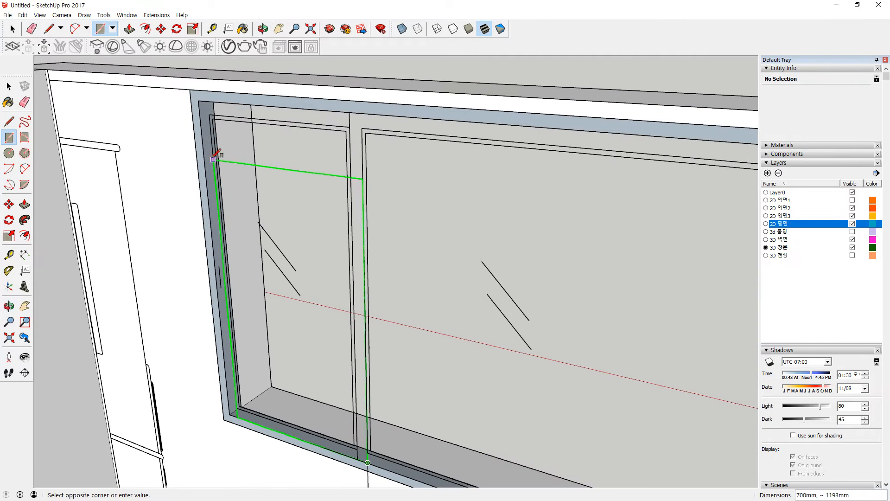
pyautogui.click(200, 96)
pyautogui.scroll(1, 209, 106)
pyautogui.click(211, 115)
pyautogui.keyDown('shift'); pyautogui.moveTo(308, 342); pyautogui.dragTo(334, 308, button='middle'); pyautogui.keyUp('shift')
pyautogui.click(356, 353)
# Step: Erase the helper line and delete the end sash's inner face to leave only the frame profile
pyautogui.press('space')
pyautogui.press('e')
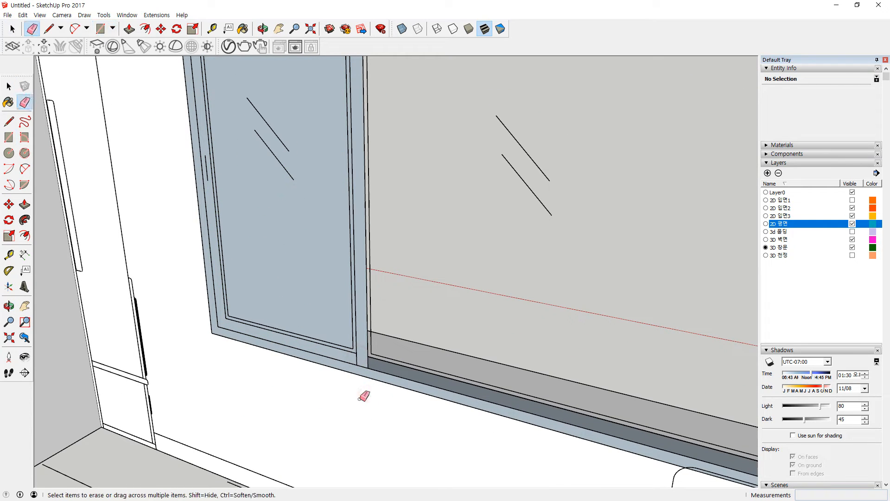
pyautogui.press('space')
pyautogui.click(310, 297)
pyautogui.press('Delete')
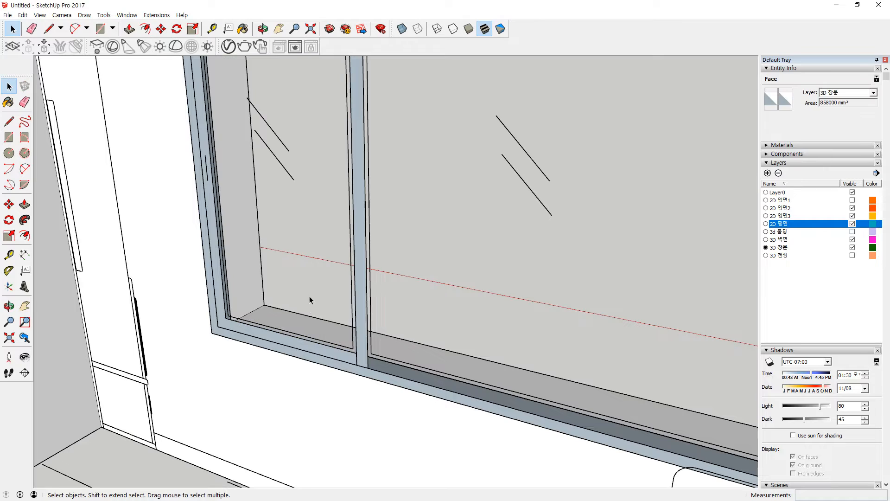
# Step: Extrude the end sash frame 30 mm with Push/Pull and make all its connected geometry a group
pyautogui.press('p')
pyautogui.click(359, 356)
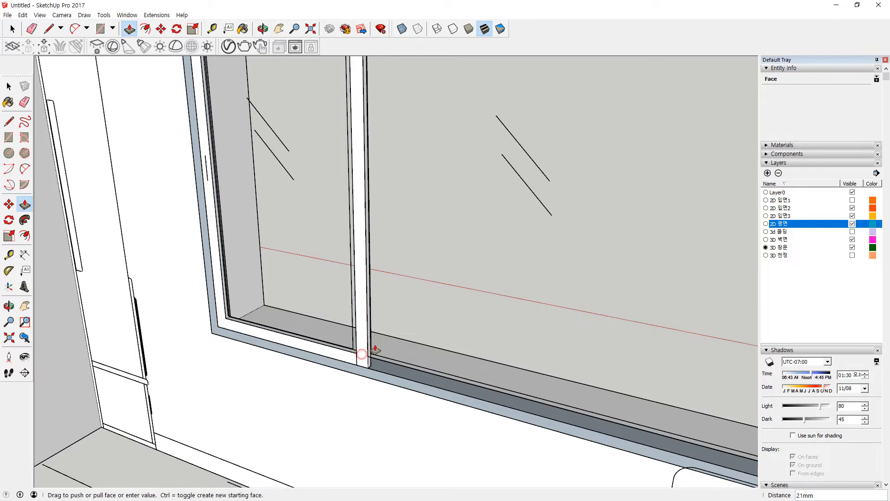
pyautogui.press('Return')
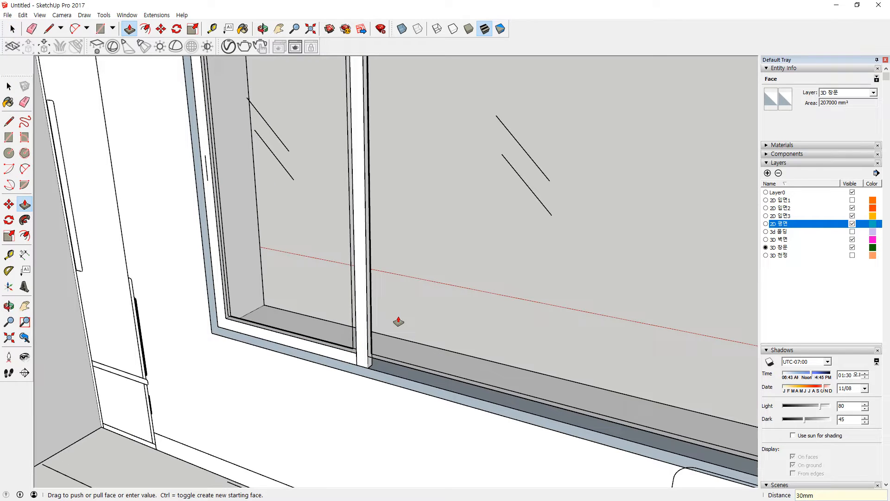
pyautogui.press('space')
pyautogui.tripleClick(329, 357)
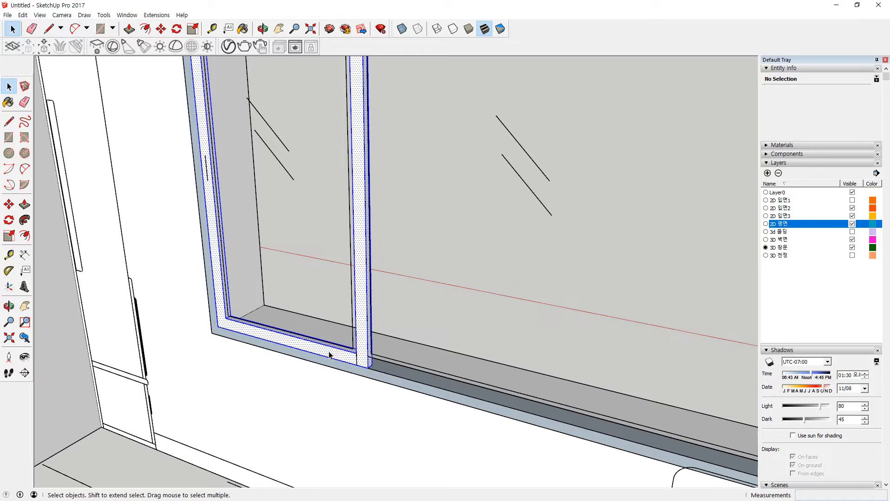
pyautogui.rightClick(330, 356)
pyautogui.press('g')
# Step: Draw a 650 by 1320 mm rectangle filling the end sash frame's opening as its glass pane
pyautogui.press('r')
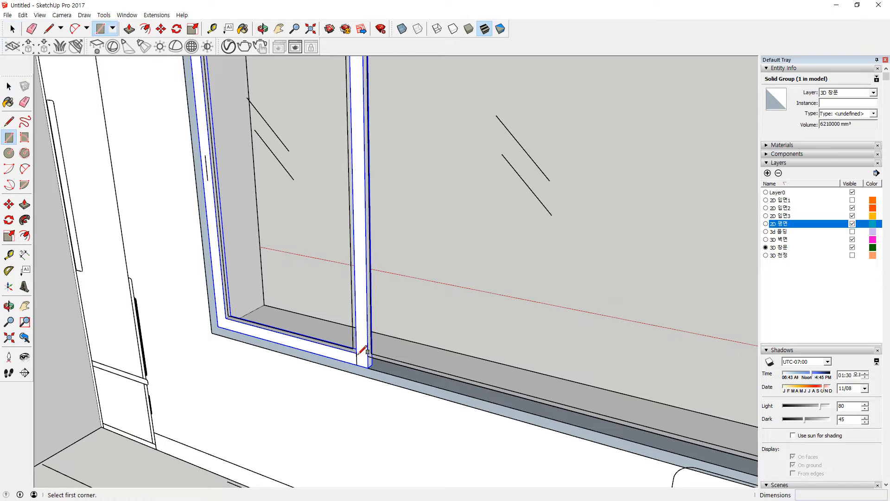
pyautogui.click(356, 354)
pyautogui.scroll(-4, 300, 266)
pyautogui.keyDown('shift'); pyautogui.moveTo(242, 178); pyautogui.dragTo(252, 255, button='middle'); pyautogui.keyUp('shift')
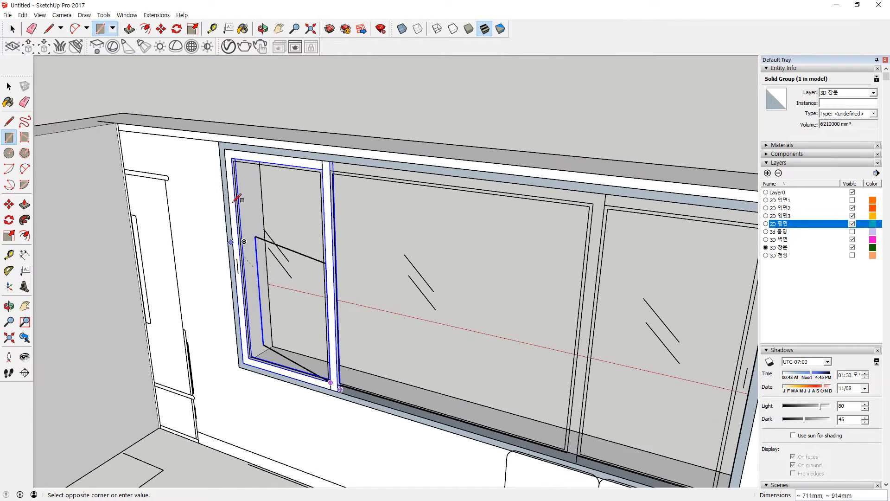
pyautogui.scroll(3, 237, 135)
pyautogui.click(242, 144)
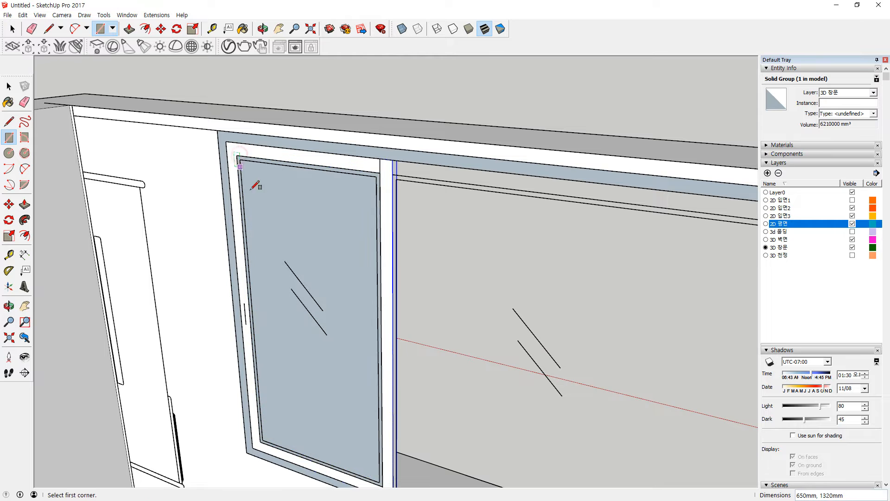
# Step: Paint the end sash's glass pane with the Translucent Glass Tinted material from Glass and Mirrors
pyautogui.press('space')
pyautogui.doubleClick(298, 227)
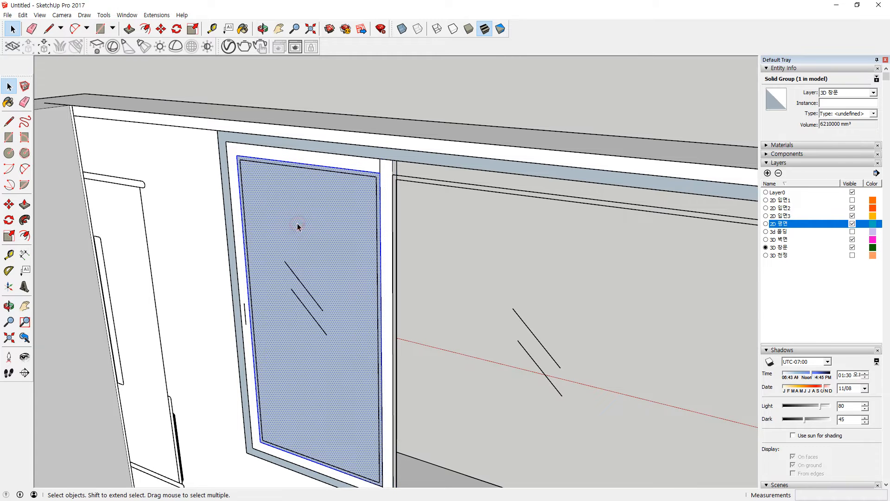
pyautogui.click(802, 140)
pyautogui.click(772, 274)
pyautogui.click(334, 234)
# Step: Move the glass pane from the sash frame's face to the middle of the frame's depth
pyautogui.moveTo(334, 235)
pyautogui.mouseDown(button='middle')
pyautogui.moveTo(282, 234)
pyautogui.moveTo(344, 259)
pyautogui.moveTo(306, 339)
pyautogui.mouseUp(button='middle')
pyautogui.scroll(6, 317, 345)
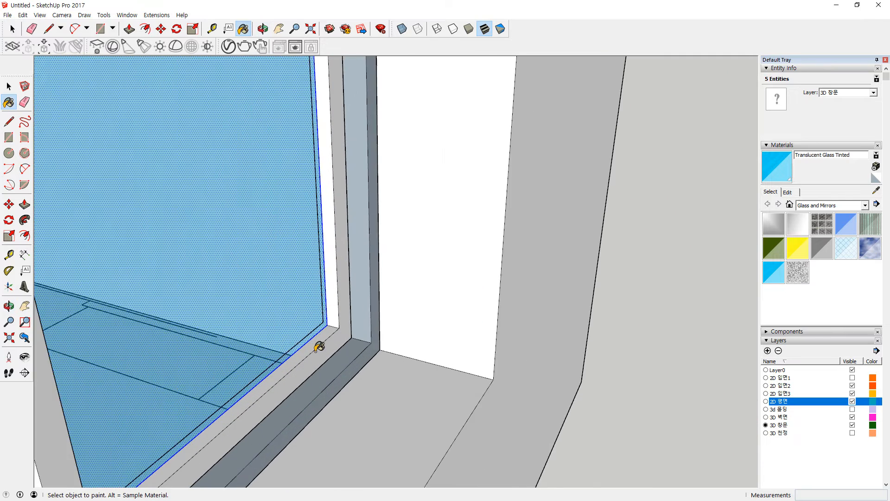
pyautogui.press('space')
pyautogui.press('m')
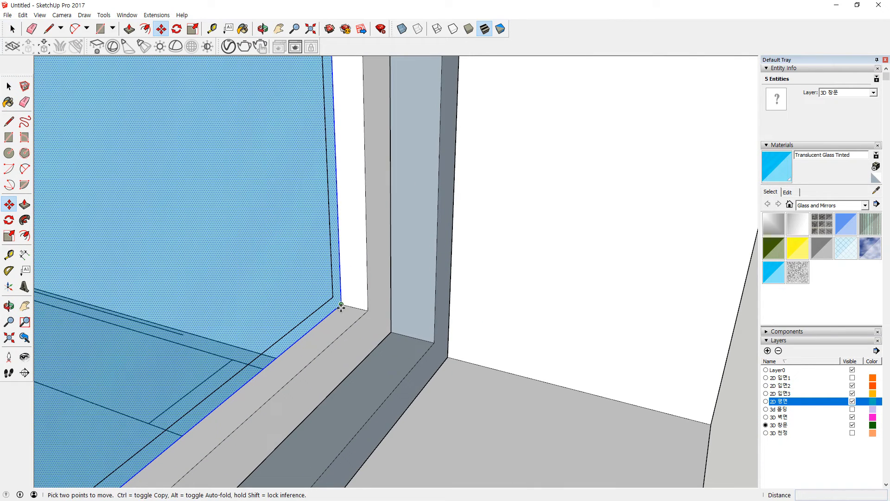
pyautogui.click(341, 306)
pyautogui.click(355, 307)
# Step: Move the end sash frame together with its glass slightly within the window frame's depth and group them
pyautogui.press('space')
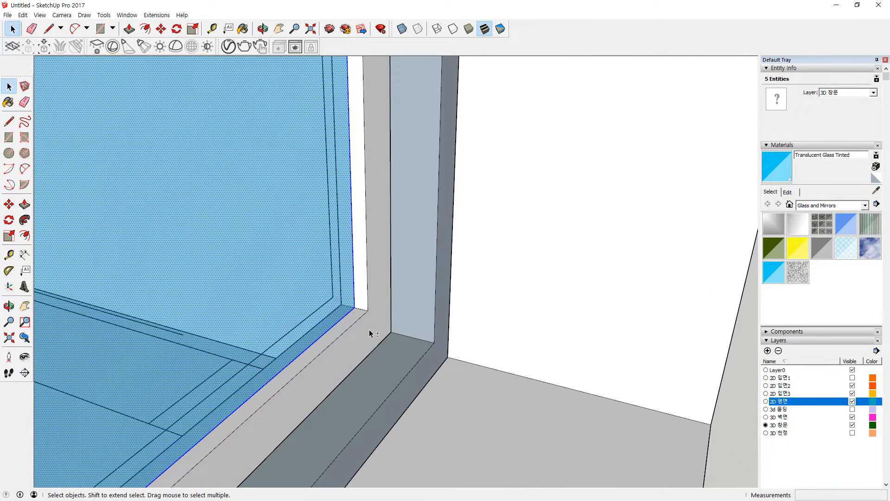
pyautogui.rightClick(368, 331)
pyautogui.press('Escape')
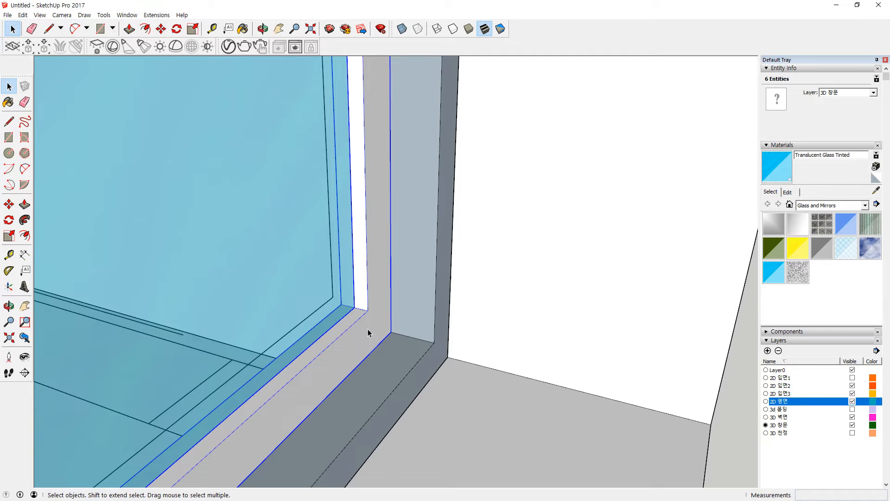
pyautogui.press('m')
pyautogui.click(392, 332)
pyautogui.click(401, 335)
pyautogui.scroll(-3, 287, 329)
pyautogui.scroll(-6, 287, 329)
pyautogui.moveTo(181, 338); pyautogui.dragTo(377, 260, button='middle')
pyautogui.press('space')
pyautogui.scroll(2, 398, 300)
# Step: Copy the glazed end sash group along the window frame to the opposite end of the window
pyautogui.press('m')
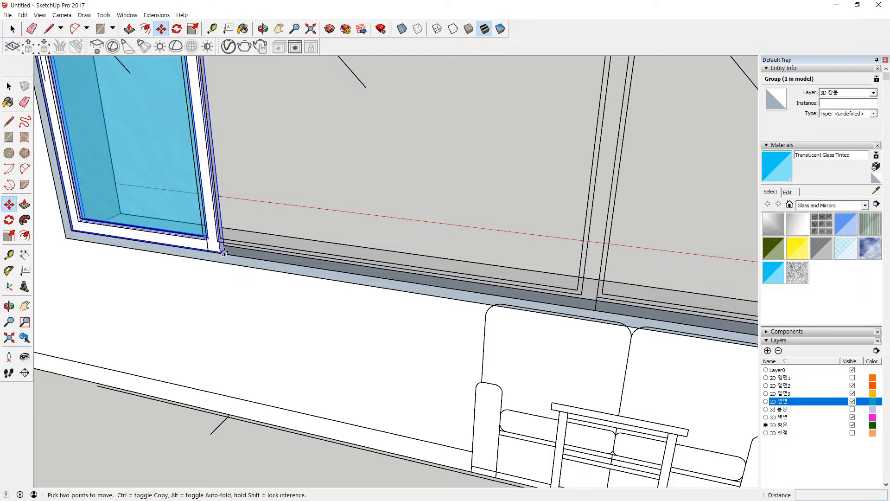
pyautogui.scroll(3, 224, 253)
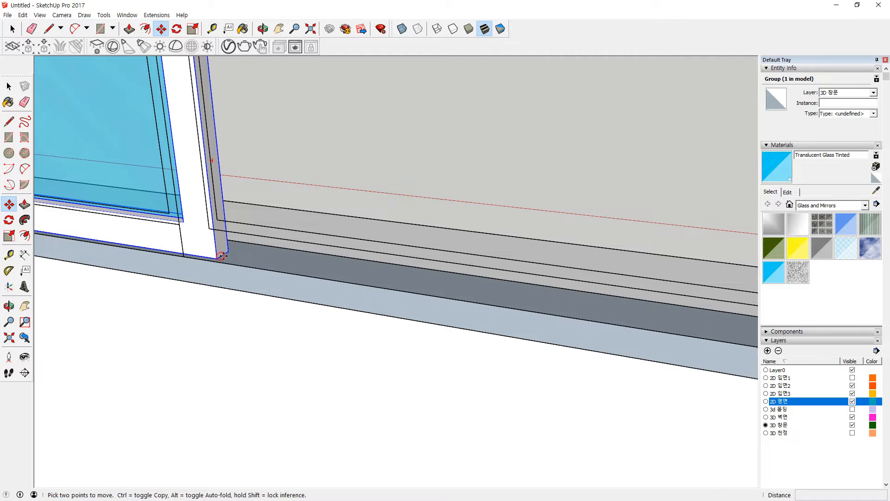
pyautogui.click(221, 256)
pyautogui.press('ctrl')
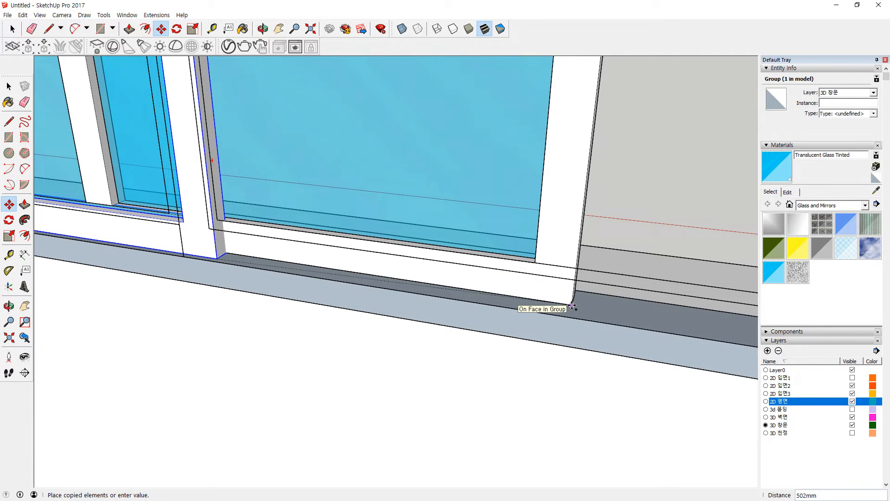
pyautogui.scroll(-4, 607, 316)
pyautogui.keyDown('shift'); pyautogui.moveTo(606, 312); pyautogui.dragTo(246, 295, button='middle'); pyautogui.keyUp('shift')
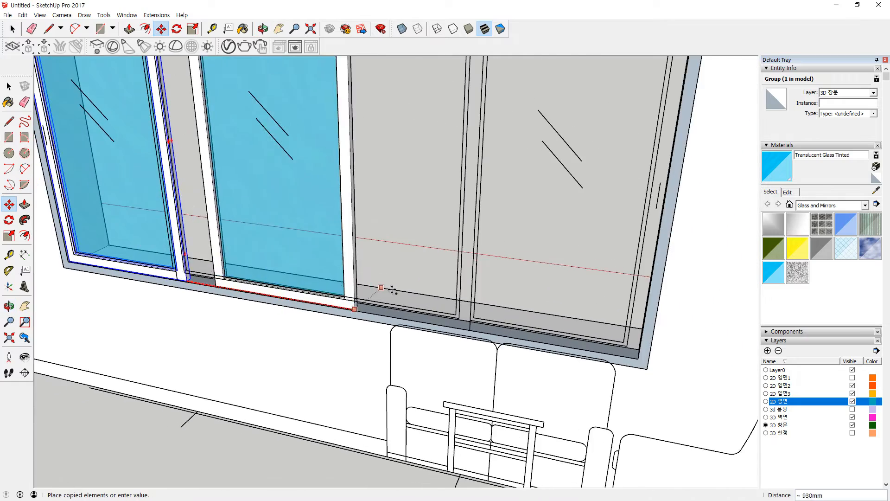
pyautogui.moveTo(392, 289); pyautogui.dragTo(600, 308, button='middle')
pyautogui.scroll(3, 603, 307)
pyautogui.click(665, 261)
pyautogui.scroll(-2, 435, 320)
pyautogui.scroll(2, 435, 320)
pyautogui.press('space')
# Step: Draw the outer and inner rectangles of the wide middle sash between the two glazed end sashes
pyautogui.scroll(1, 435, 320)
pyautogui.press('r')
pyautogui.click(437, 308)
pyautogui.scroll(-3, 462, 214)
pyautogui.scroll(-2, 463, 211)
pyautogui.scroll(5, 237, 115)
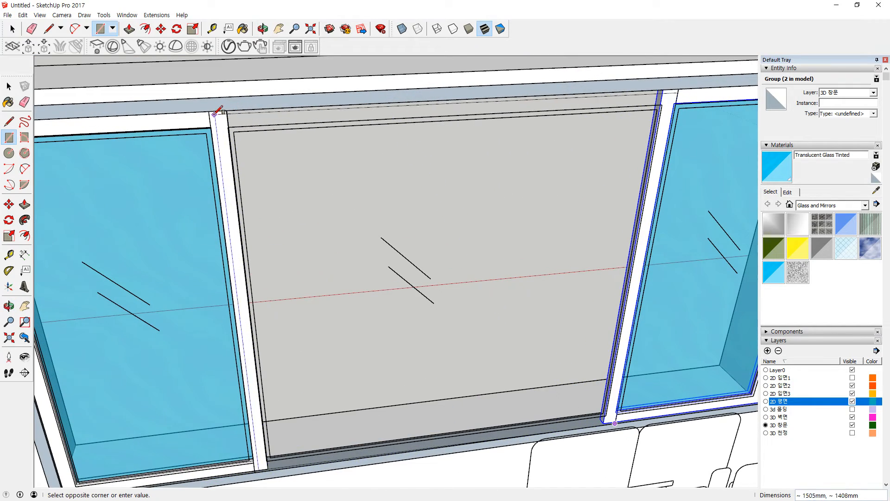
pyautogui.click(211, 113)
pyautogui.click(229, 125)
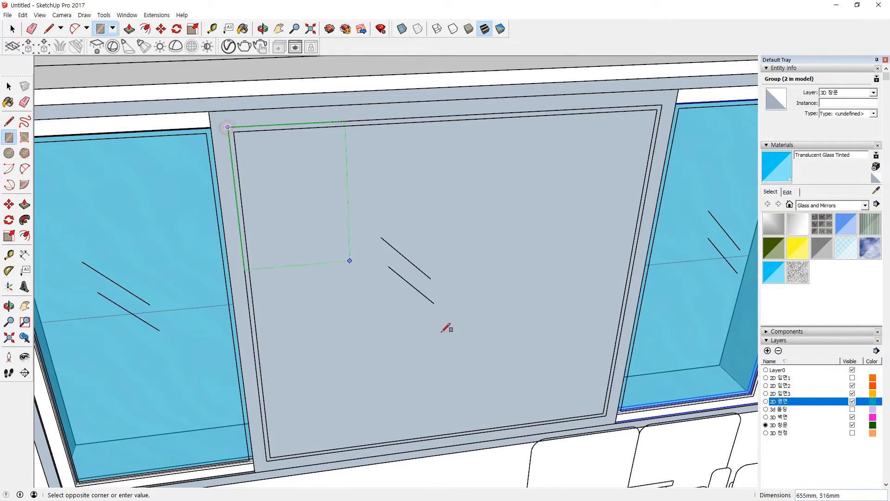
pyautogui.click(608, 412)
# Step: Delete the inner face of the middle sash to leave only its frame profile
pyautogui.press('space')
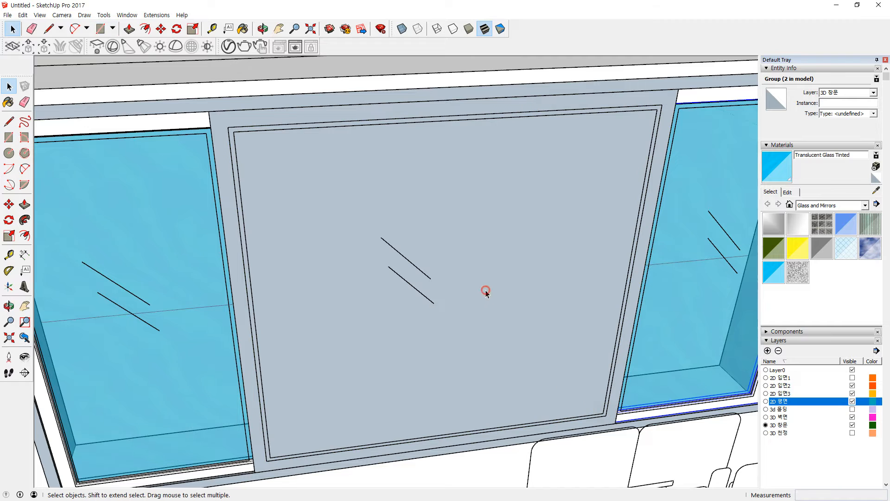
pyautogui.click(486, 291)
pyautogui.press('p')
pyautogui.moveTo(329, 453); pyautogui.dragTo(332, 400)
pyautogui.scroll(-6, 333, 400)
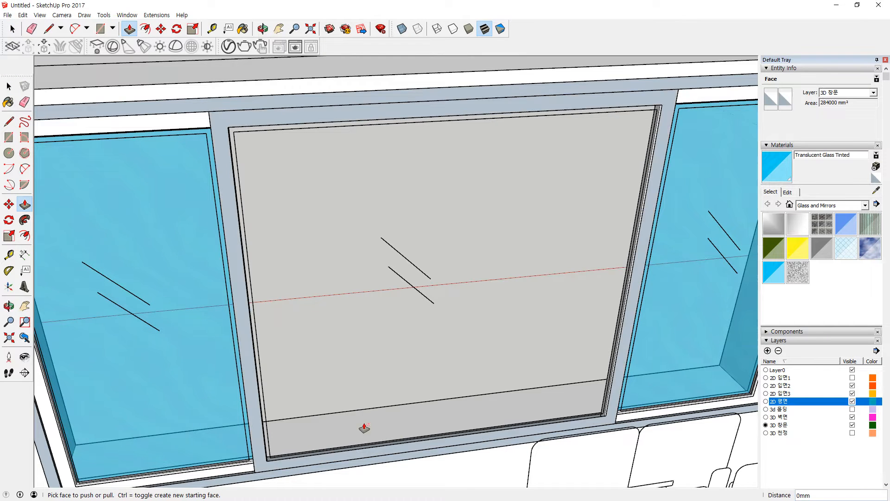
# Step: Measure the short line at the sash junction in the floor plan for the middle sash's depth
pyautogui.moveTo(390, 439); pyautogui.dragTo(370, 231, button='middle')
pyautogui.press('t')
pyautogui.scroll(10, 456, 408)
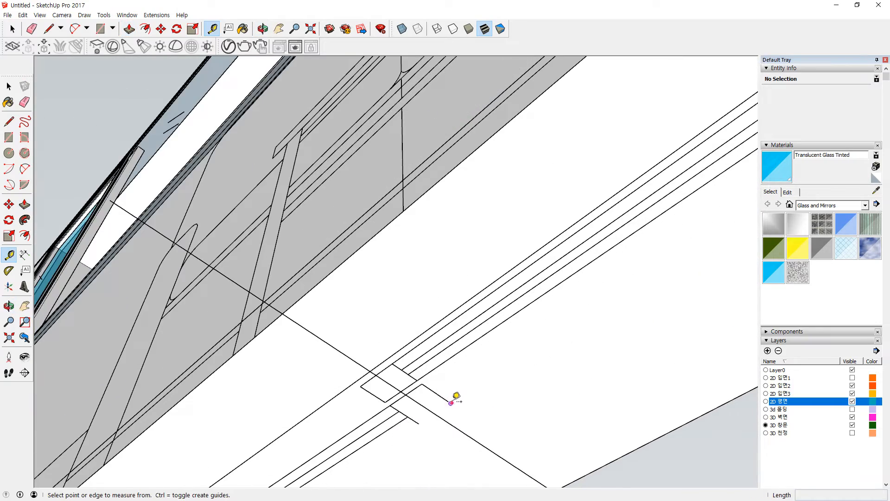
pyautogui.click(451, 403)
pyautogui.click(418, 383)
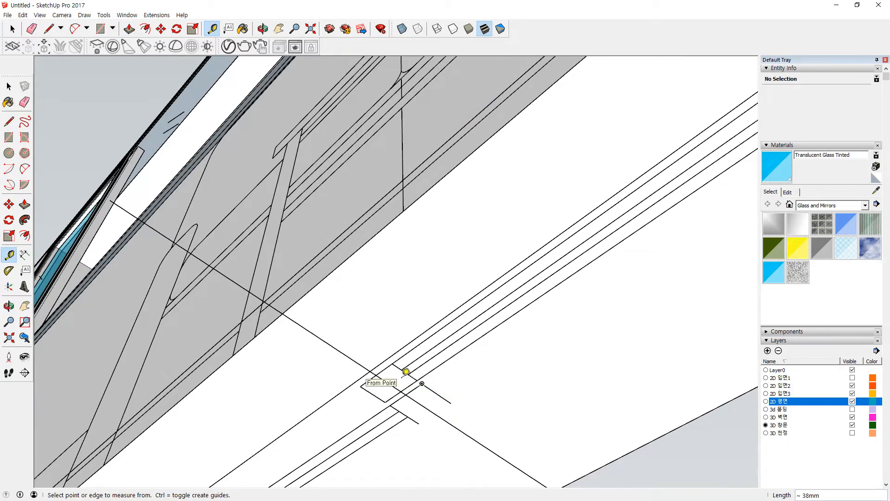
# Step: Extrude the middle sash frame 37 mm with Push/Pull
pyautogui.scroll(-10, 402, 377)
pyautogui.moveTo(337, 199); pyautogui.dragTo(449, 294, button='middle')
pyautogui.scroll(8, 443, 337)
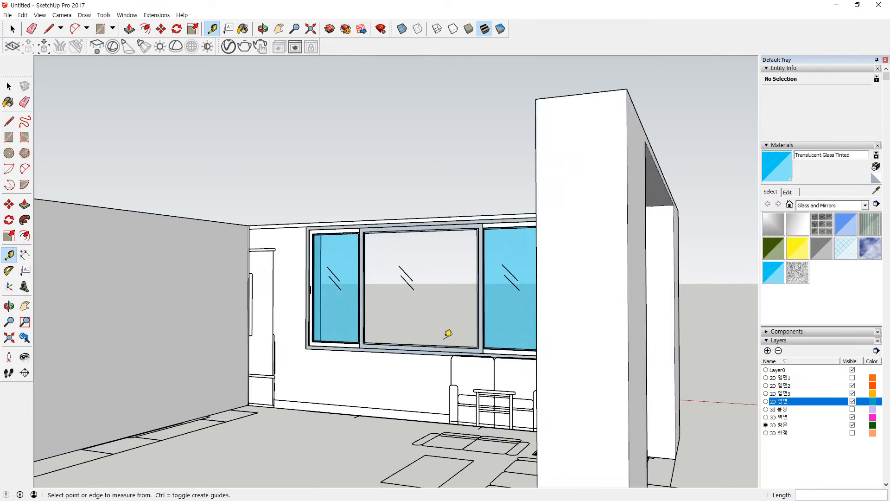
pyautogui.scroll(3, 397, 355)
pyautogui.moveTo(333, 333); pyautogui.dragTo(324, 391, button='middle')
pyautogui.press('space')
pyautogui.press('p')
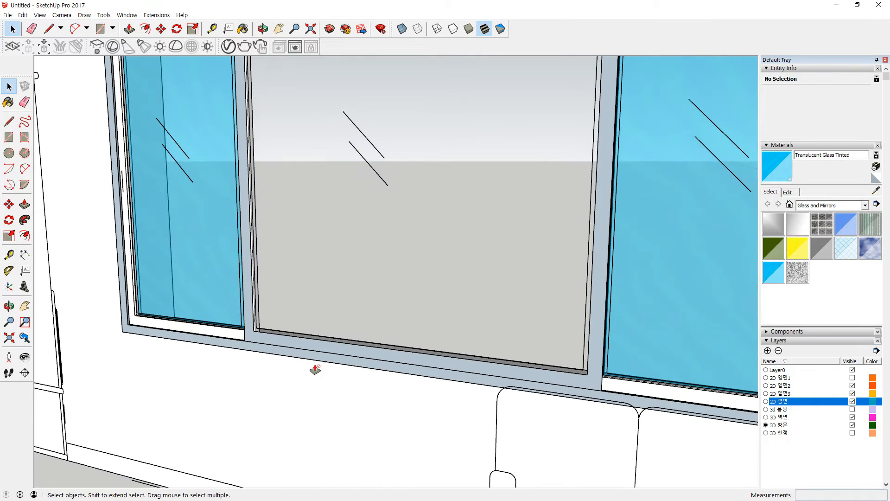
pyautogui.click(319, 351)
pyautogui.write('3')
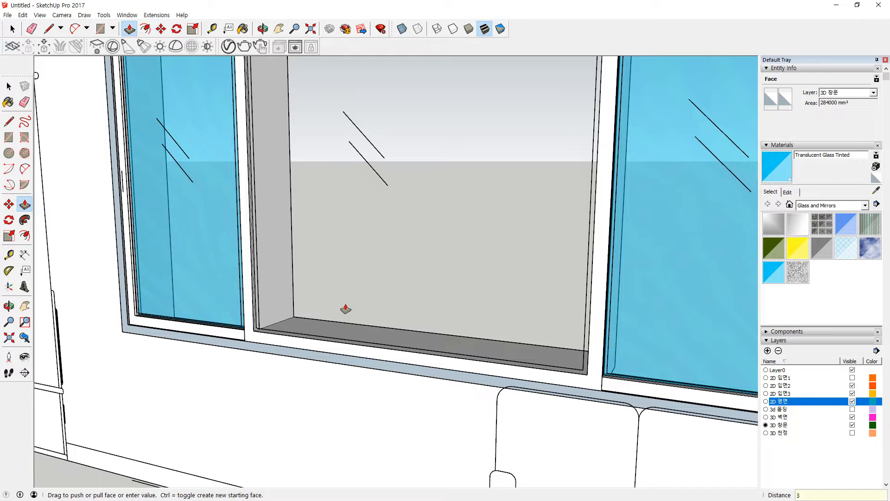
pyautogui.write('7')
pyautogui.press('Return')
# Step: Select all connected geometry of the middle sash frame and make it a group
pyautogui.moveTo(211, 407); pyautogui.dragTo(308, 328, button='middle')
pyautogui.scroll(2, 300, 345)
pyautogui.press('space')
pyautogui.click(299, 344)
pyautogui.click(298, 339)
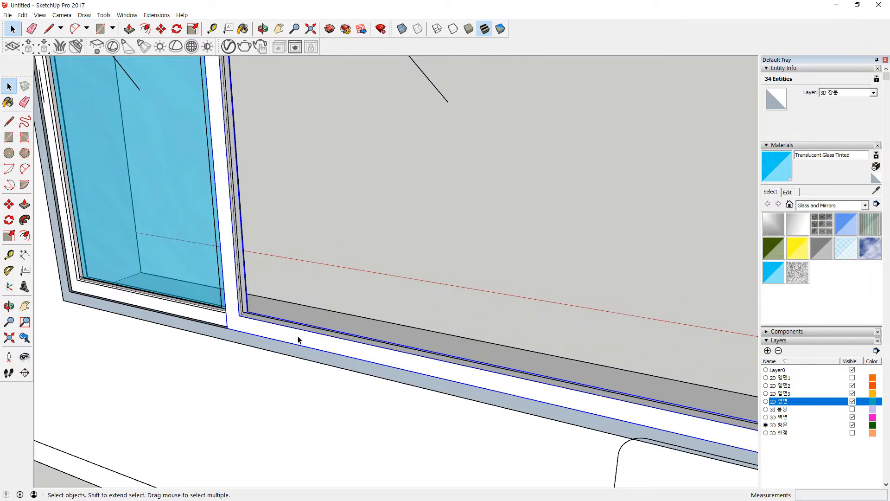
# Step: Draw a 1420 by 1320 mm glass rectangle across the middle sash frame's opening
pyautogui.press('r')
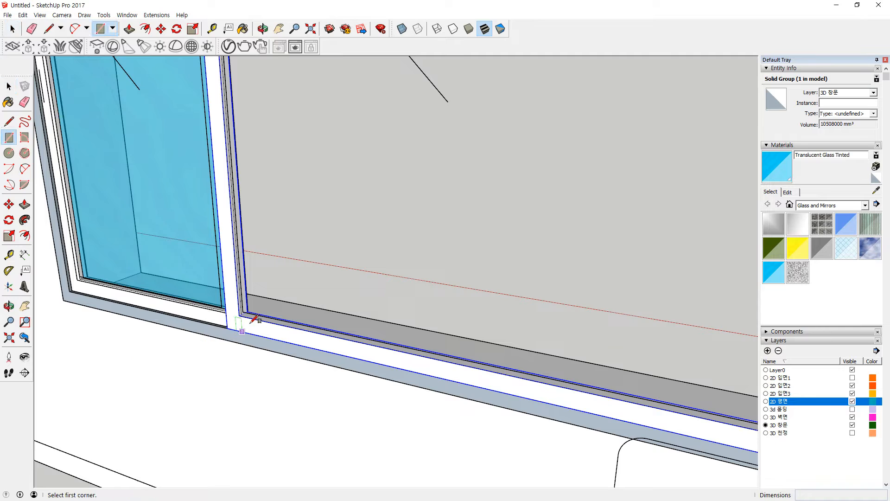
pyautogui.click(242, 313)
pyautogui.scroll(-5, 597, 378)
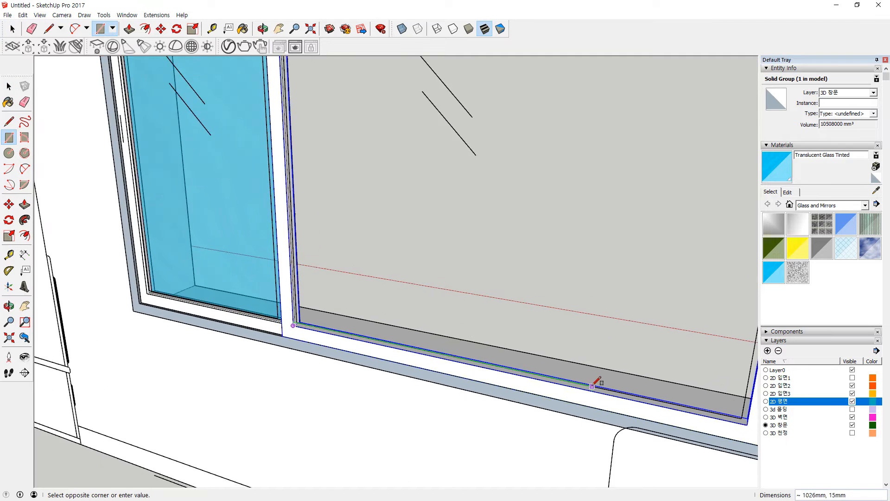
pyautogui.scroll(3, 677, 186)
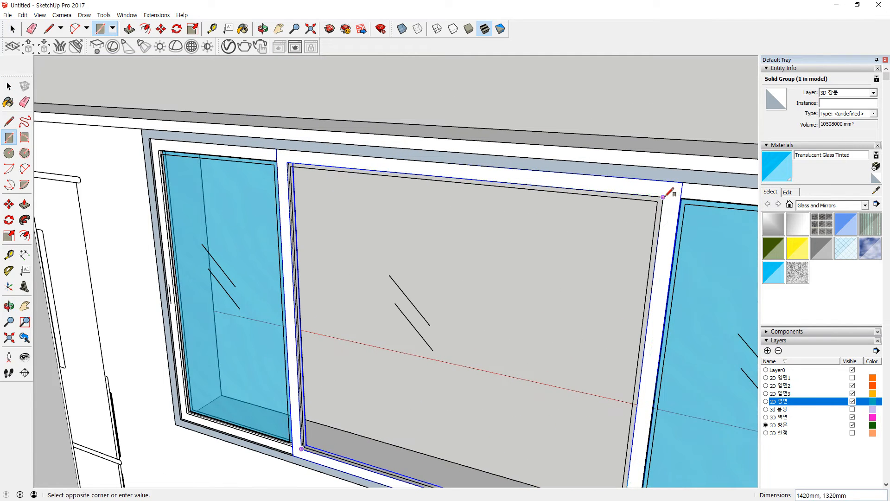
# Step: Close the centre window sash opening with a rectangular pane and paint it Translucent Glass Tinted
pyautogui.press('Escape')
pyautogui.press('space')
pyautogui.click(774, 271)
pyautogui.click(580, 235)
pyautogui.moveTo(580, 235)
pyautogui.mouseDown(button='middle')
pyautogui.moveTo(75, 284)
pyautogui.moveTo(360, 357)
pyautogui.mouseUp(button='middle')
# Step: Move the centre glass pane from the sash's face into the middle of the sash frame's depth
pyautogui.scroll(8, 424, 394)
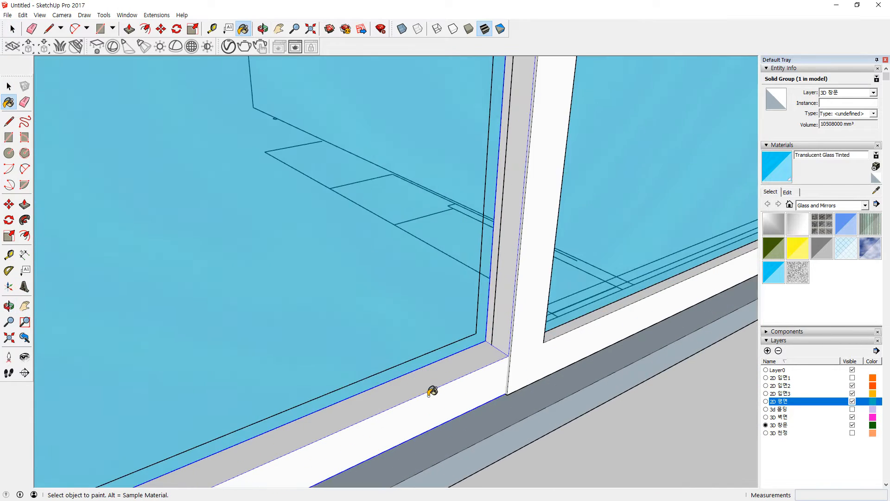
pyautogui.press('space')
pyautogui.press('m')
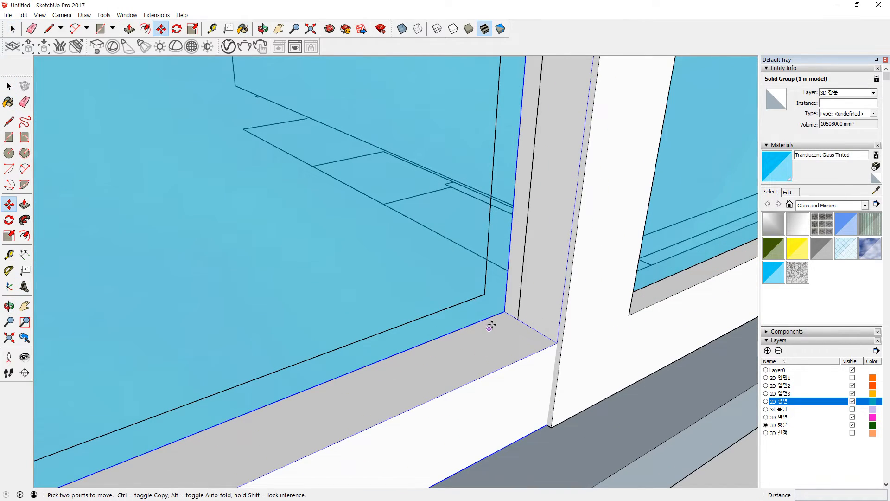
pyautogui.click(505, 313)
pyautogui.click(490, 320)
pyautogui.press('space')
pyautogui.click(444, 282)
pyautogui.press('m')
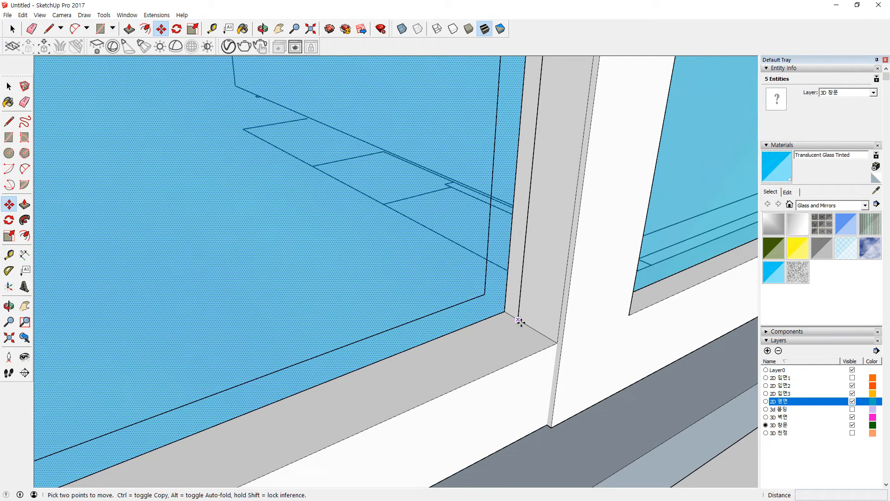
pyautogui.click(504, 313)
pyautogui.click(531, 327)
pyautogui.press('space')
# Step: Move the centre sash frame together with its pane along the depth axis and align it with the outer frame's track edge
pyautogui.keyDown('shift'); pyautogui.click(533, 393); pyautogui.keyUp('shift')
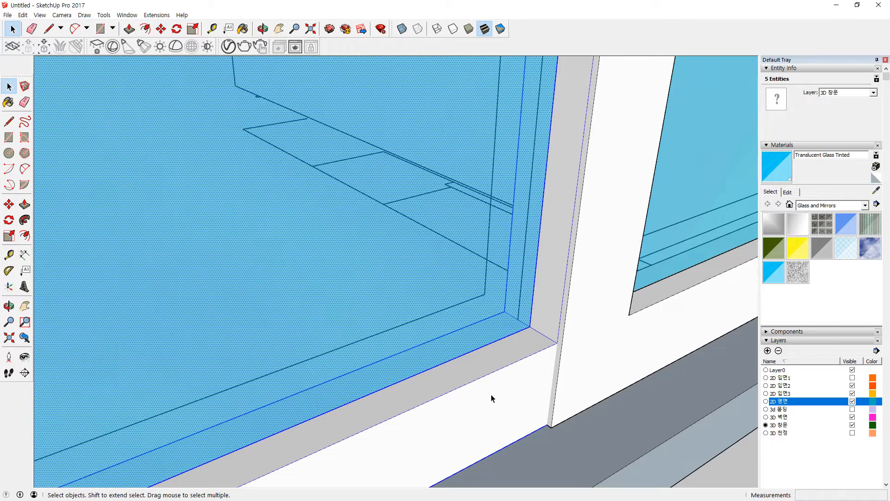
pyautogui.press('m')
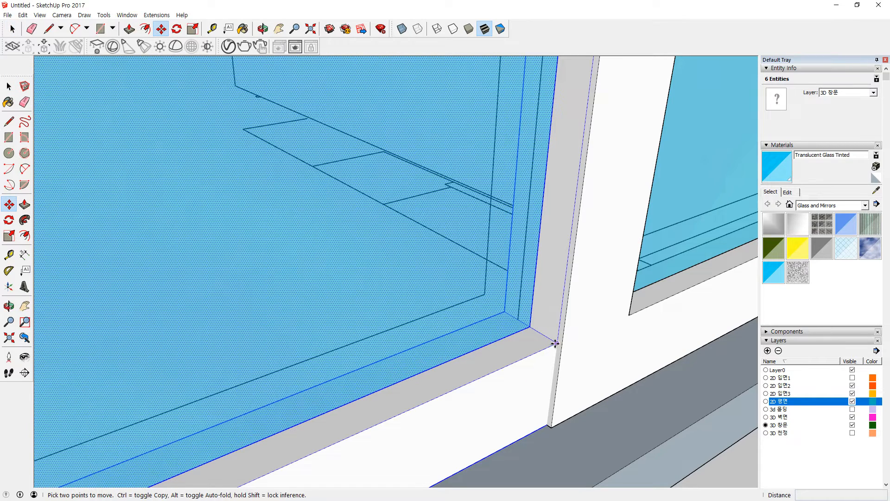
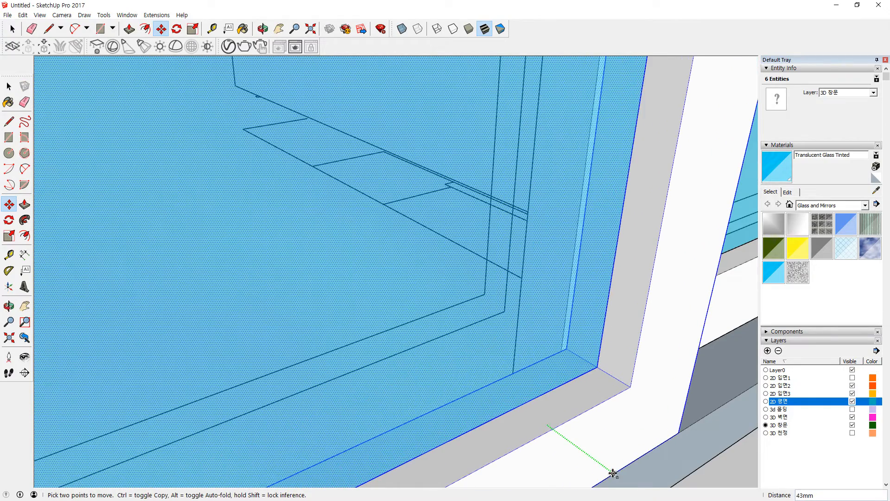
pyautogui.moveTo(615, 474); pyautogui.dragTo(381, 430, button='middle')
pyautogui.scroll(-2, 380, 431)
pyautogui.moveTo(378, 460); pyautogui.dragTo(360, 377, button='middle')
pyautogui.scroll(3, 361, 386)
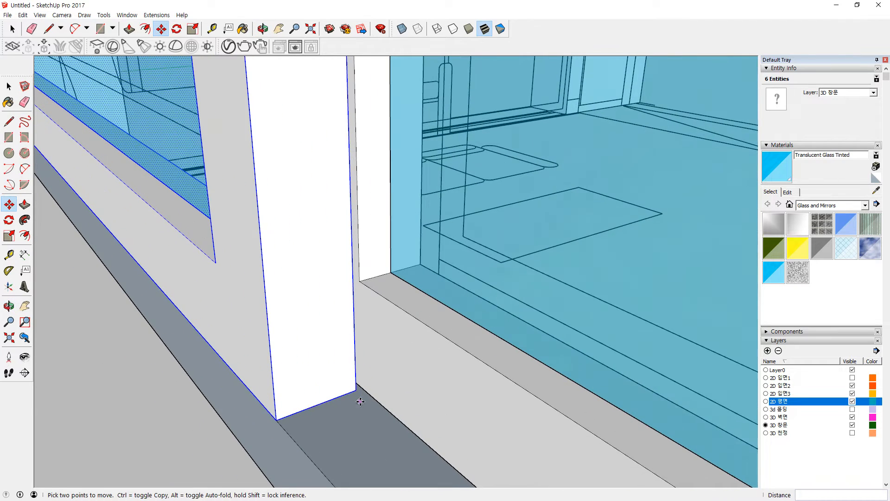
pyautogui.click(358, 391)
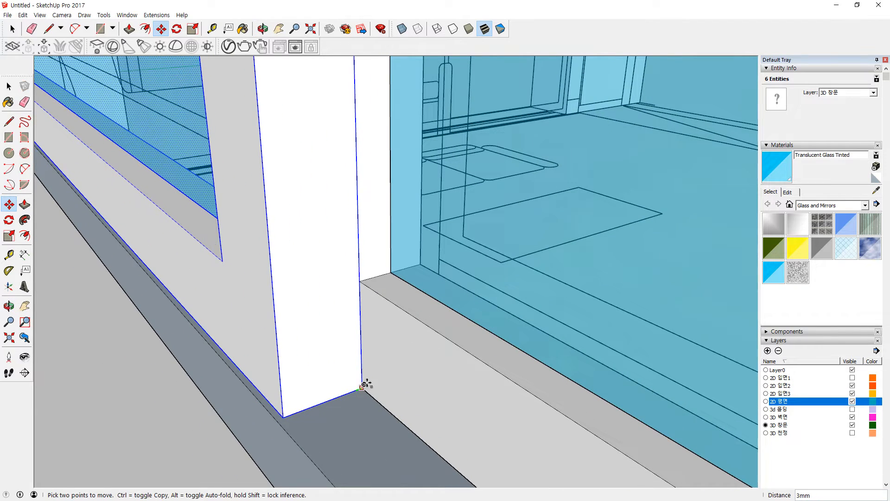
pyautogui.moveTo(174, 317); pyautogui.dragTo(514, 331, button='middle')
pyautogui.moveTo(416, 332); pyautogui.dragTo(490, 356, button='middle')
# Step: Group the centre sash frame and its glass pane
pyautogui.press('space')
pyautogui.rightClick(484, 362)
pyautogui.click(499, 364)
# Step: Measure the distance from the wall's inner edge to the window frame line on the floor plan
pyautogui.scroll(-5, 494, 359)
pyautogui.scroll(-5, 491, 358)
pyautogui.moveTo(491, 358); pyautogui.dragTo(427, 269, button='middle')
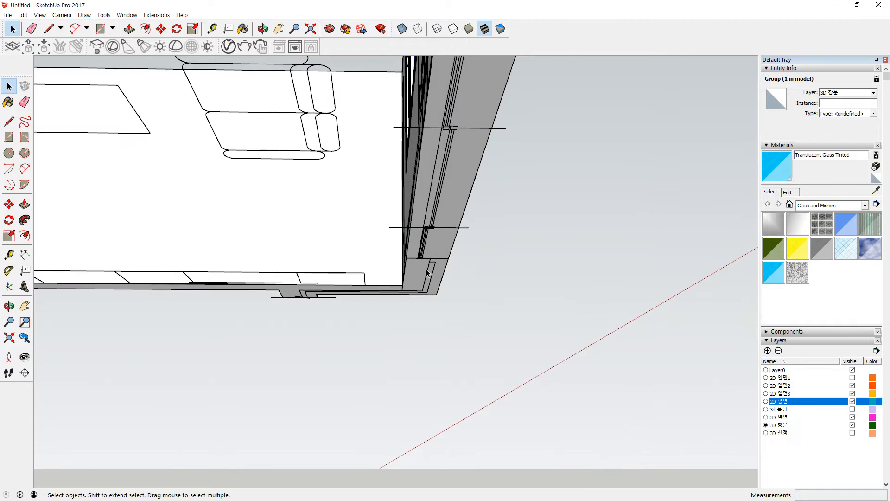
pyautogui.scroll(4, 424, 263)
pyautogui.press('t')
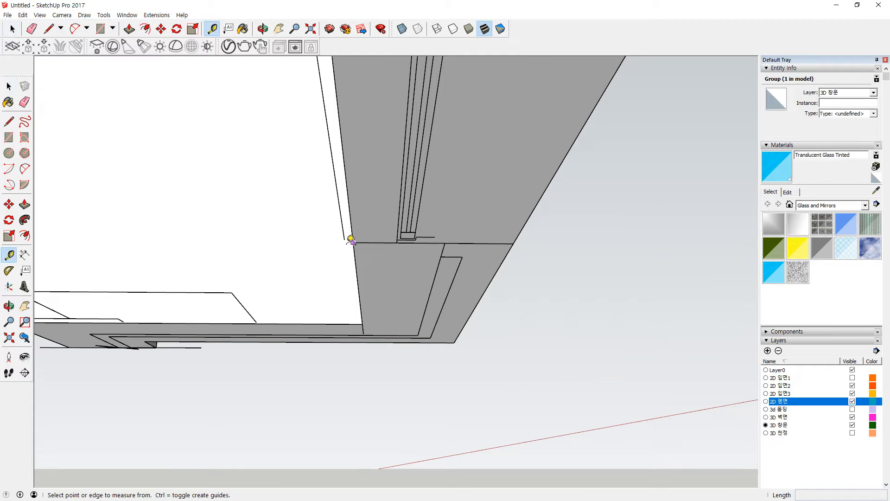
pyautogui.click(353, 242)
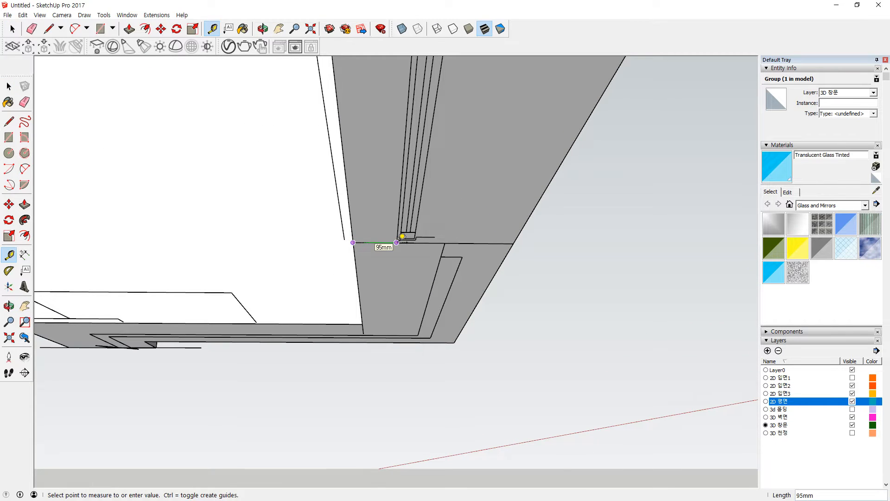
pyautogui.press('Escape')
pyautogui.scroll(4, 361, 242)
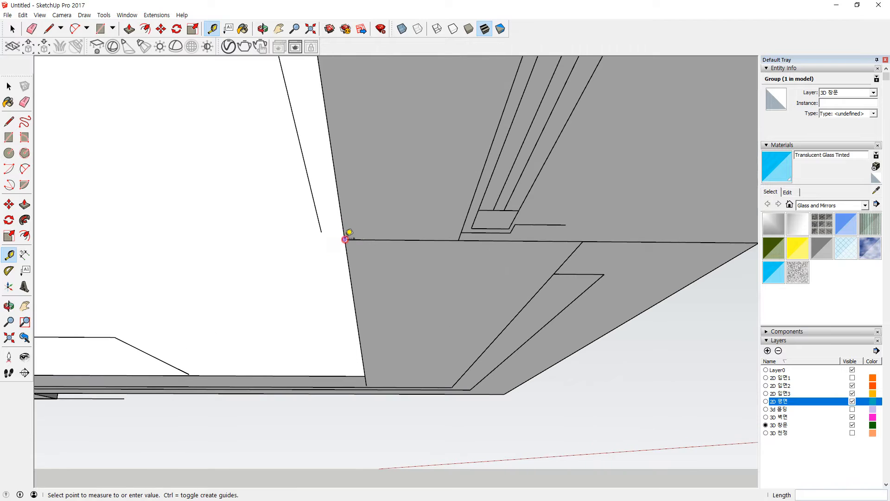
pyautogui.scroll(-8, 458, 240)
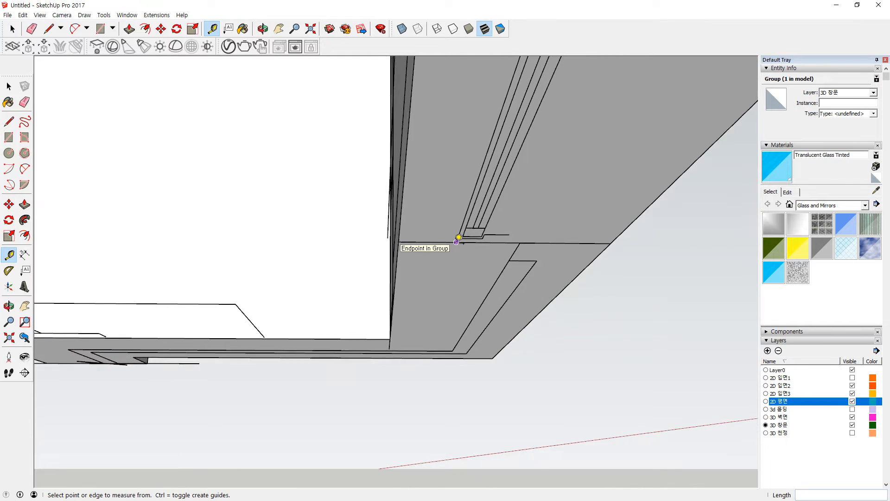
pyautogui.moveTo(444, 221); pyautogui.dragTo(554, 333, button='middle')
pyautogui.scroll(-5, 558, 329)
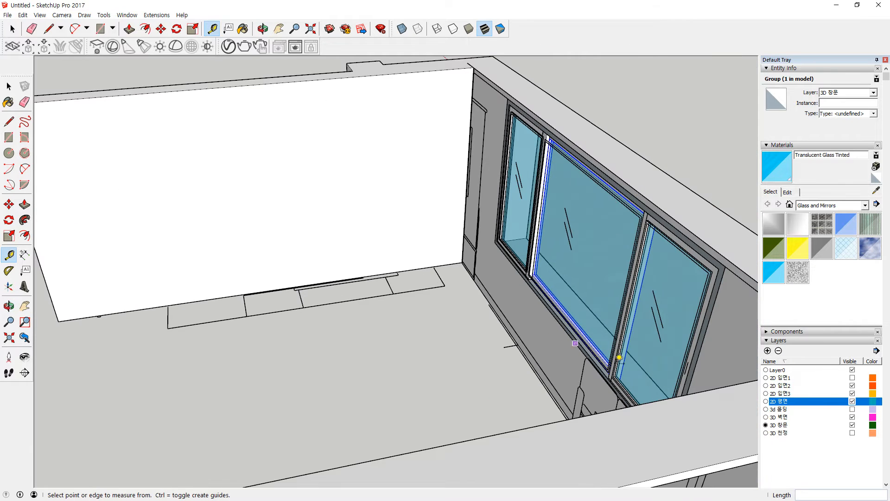
# Step: Select the outer frame and the three sash groups and move them 95 mm into the wall opening
pyautogui.press('space')
pyautogui.scroll(4, 538, 296)
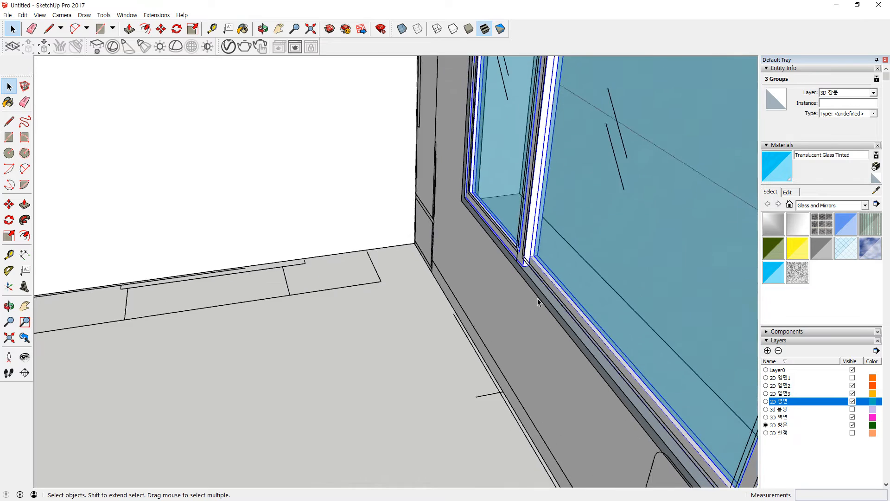
pyautogui.keyDown('shift'); pyautogui.click(482, 202); pyautogui.keyUp('shift')
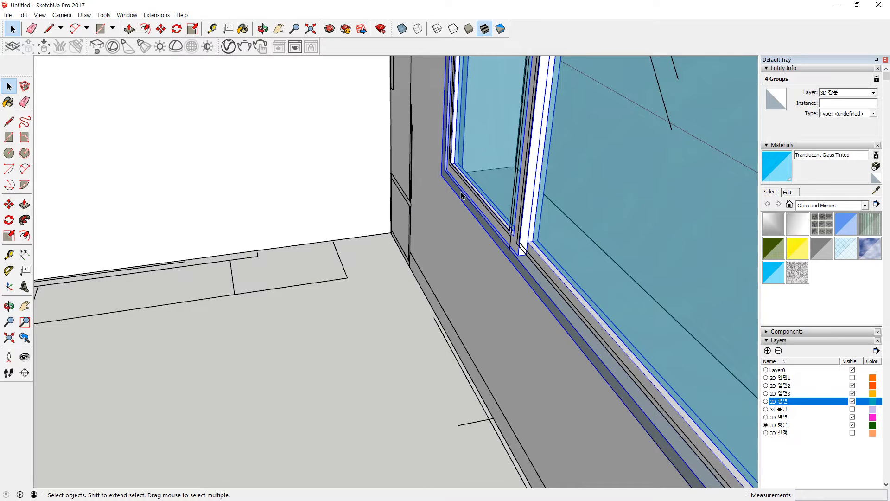
pyautogui.scroll(5, 434, 170)
pyautogui.press('m')
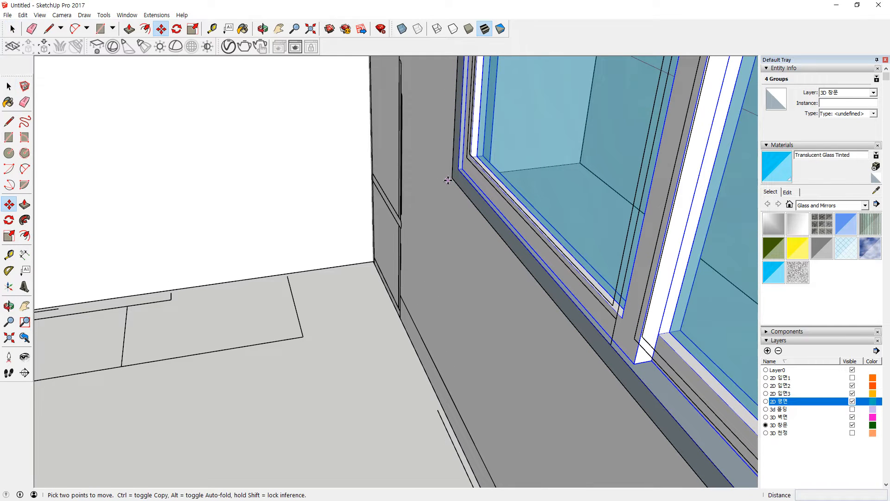
pyautogui.click(452, 178)
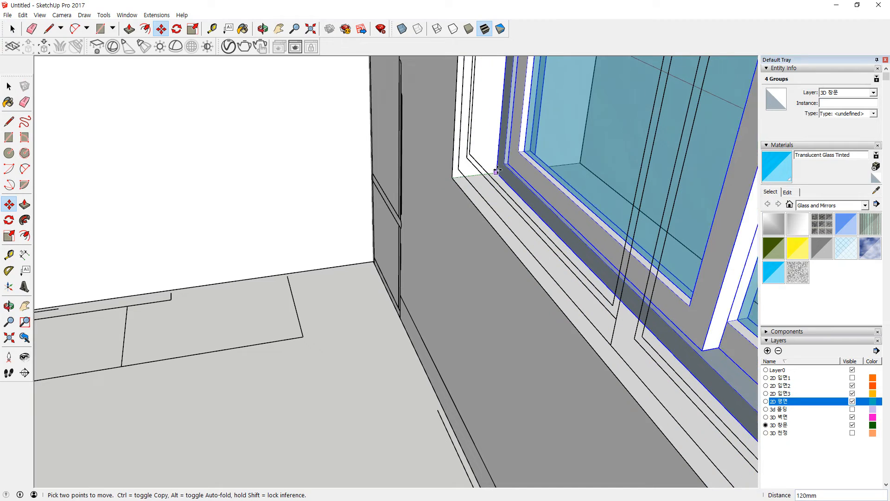
pyautogui.write('90')
pyautogui.press('Return')
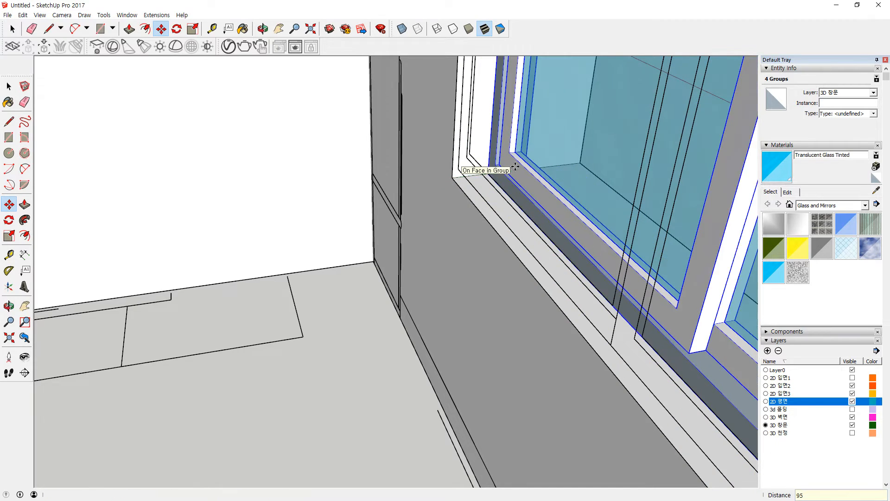
# Step: Hide the 2D 입면2 and 2D 평면 layers
pyautogui.scroll(-8, 531, 219)
pyautogui.moveTo(485, 247); pyautogui.dragTo(514, 231, button='middle')
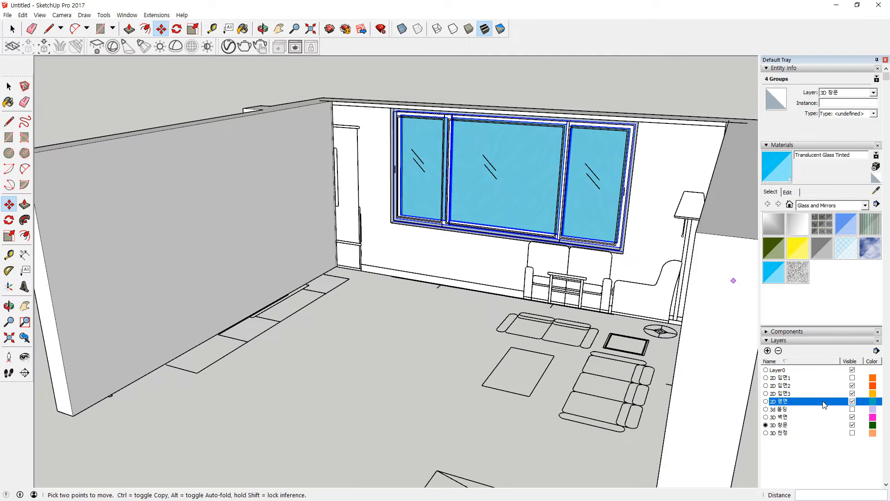
pyautogui.click(852, 386)
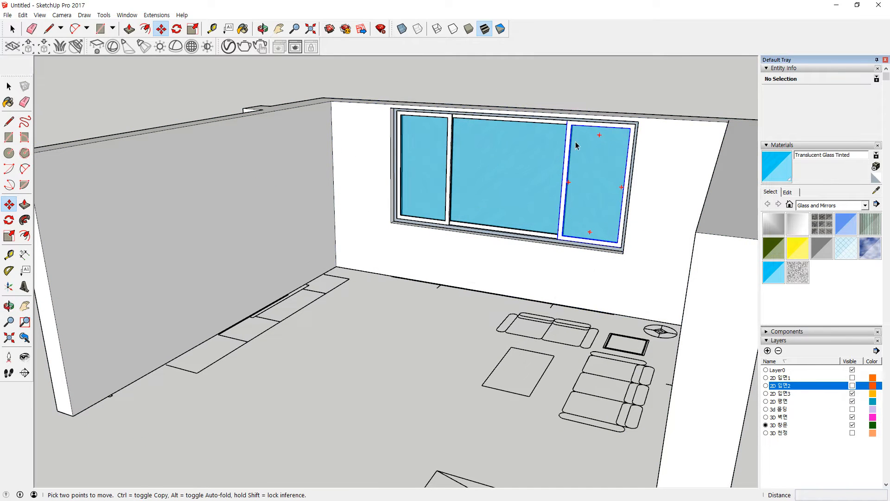
pyautogui.press('space')
pyautogui.scroll(6, 558, 144)
pyautogui.moveTo(625, 354); pyautogui.dragTo(573, 351, button='middle')
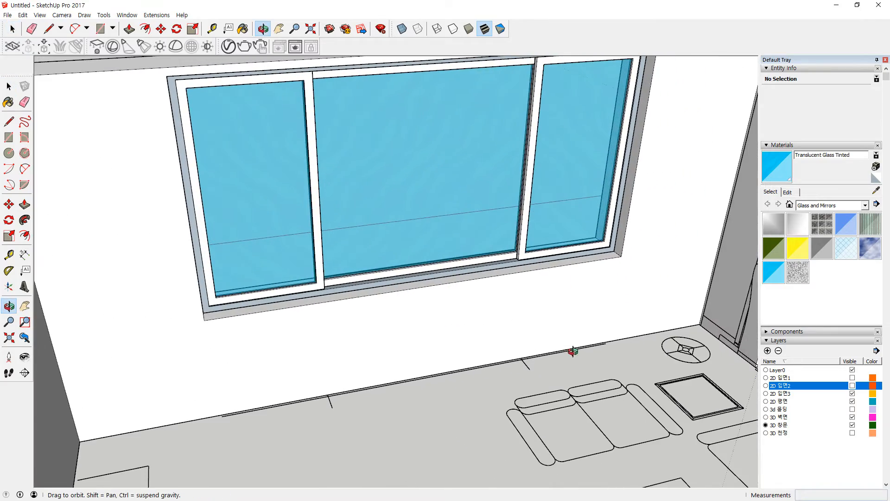
pyautogui.moveTo(513, 308)
pyautogui.mouseDown(button='middle')
pyautogui.moveTo(469, 340)
pyautogui.moveTo(546, 291)
pyautogui.moveTo(551, 274)
pyautogui.mouseUp(button='middle')
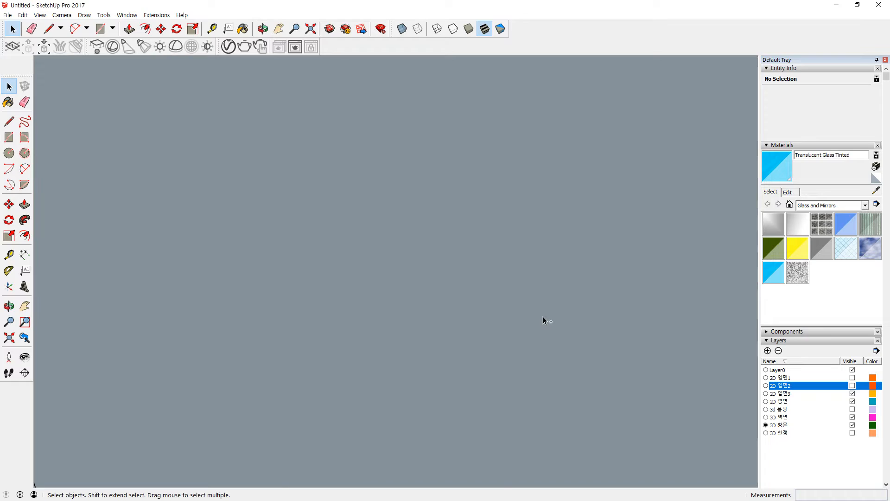
pyautogui.scroll(-5, 543, 317)
pyautogui.scroll(6, 298, 106)
pyautogui.keyDown('shift'); pyautogui.moveTo(381, 199); pyautogui.dragTo(385, 296, button='middle'); pyautogui.keyUp('shift')
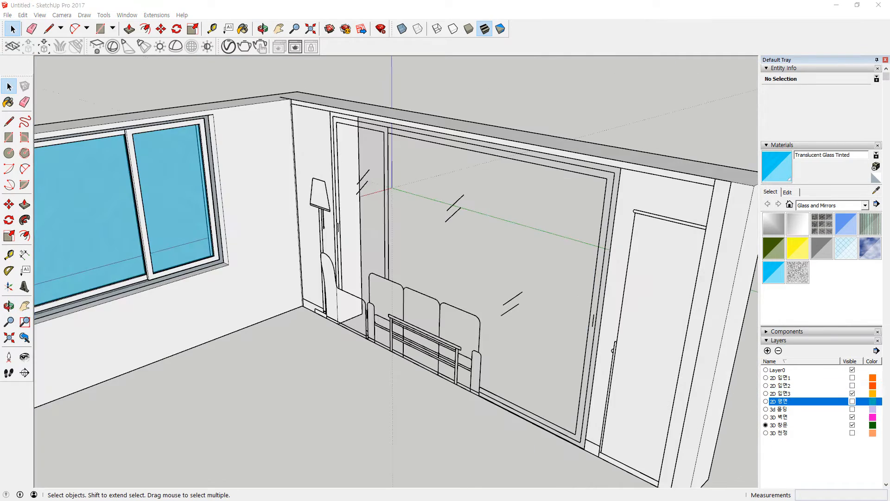
# Step: Draw a 2255 mm by 3000 mm rectangle over the large window outline on the adjacent wall
pyautogui.moveTo(436, 274); pyautogui.dragTo(463, 272, button='middle')
pyautogui.scroll(1, 535, 273)
pyautogui.moveTo(542, 292); pyautogui.dragTo(567, 332, button='middle')
pyautogui.press('r')
pyautogui.scroll(6, 614, 427)
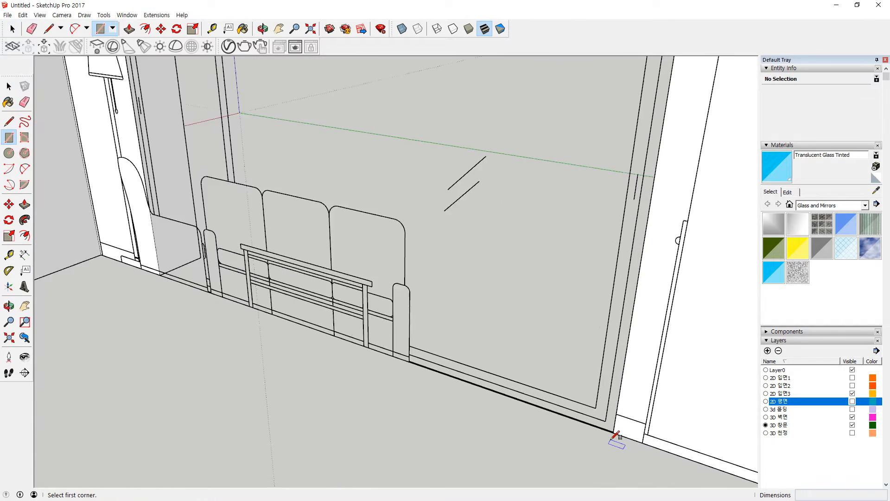
pyautogui.scroll(5, 621, 427)
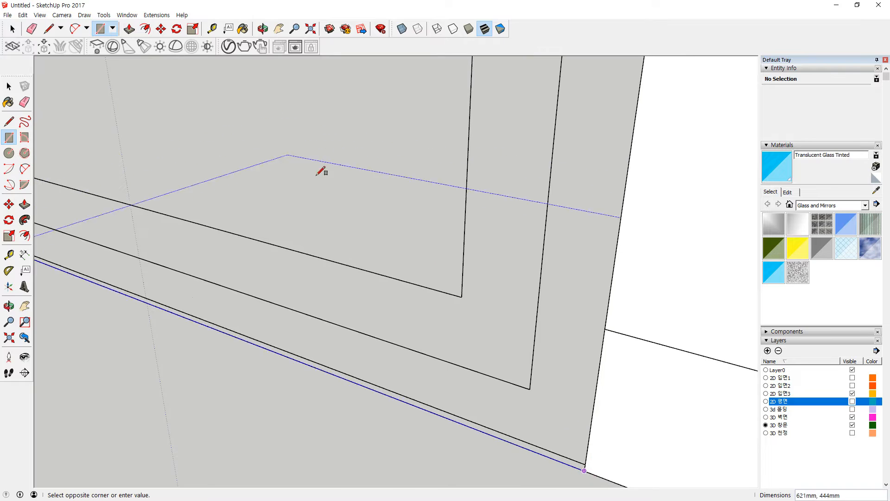
pyautogui.scroll(-5, 655, 216)
pyautogui.moveTo(655, 216); pyautogui.dragTo(307, 83, button='middle')
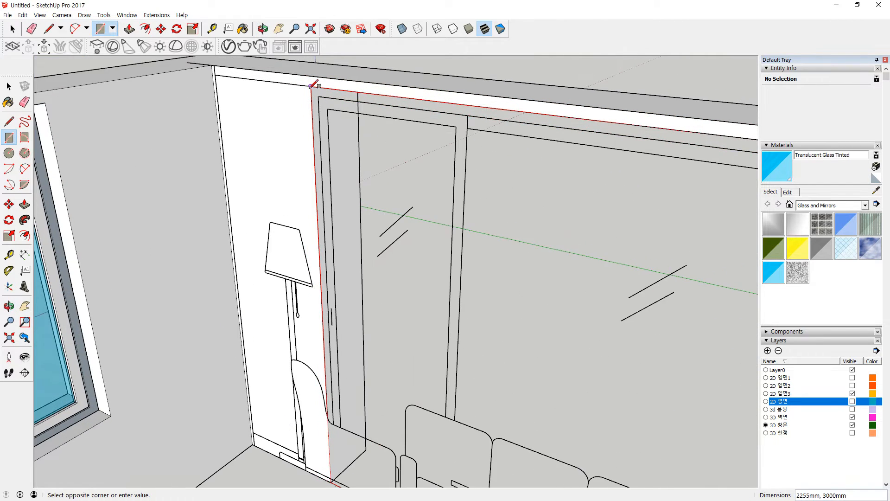
pyautogui.click(311, 87)
# Step: Offset the large window rectangle inward to the frame's inner outline and delete the inner face
pyautogui.scroll(3, 336, 105)
pyautogui.press('f')
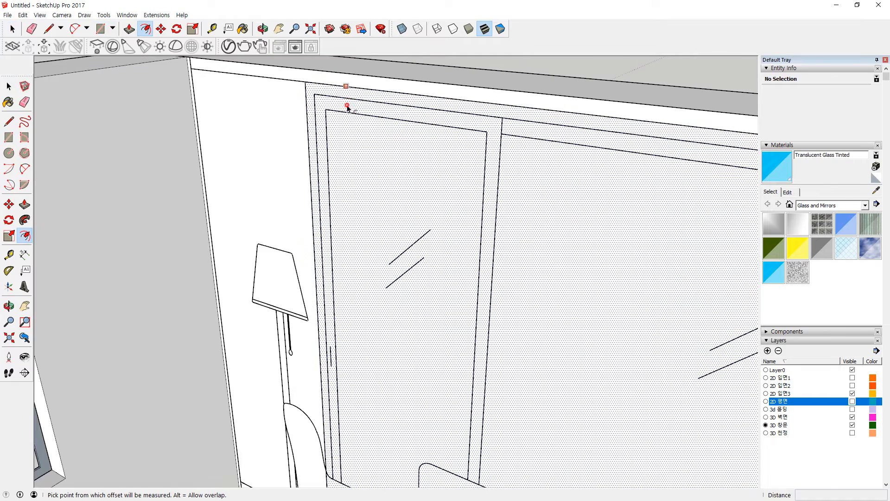
pyautogui.click(323, 95)
pyautogui.press('space')
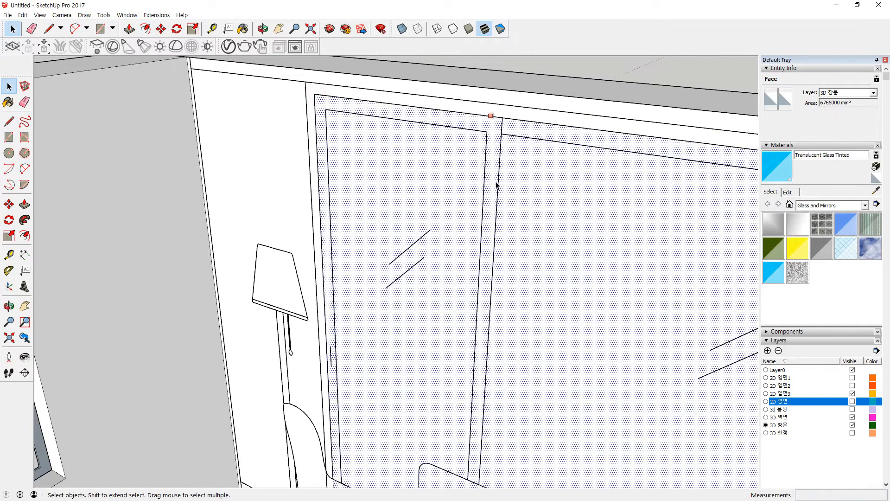
pyautogui.press('Delete')
# Step: Show the 2D 평면 layer and measure the large window's frame depth on the floor plan
pyautogui.scroll(-1, 502, 190)
pyautogui.keyDown('shift'); pyautogui.moveTo(470, 331); pyautogui.dragTo(272, 81, button='middle'); pyautogui.keyUp('shift')
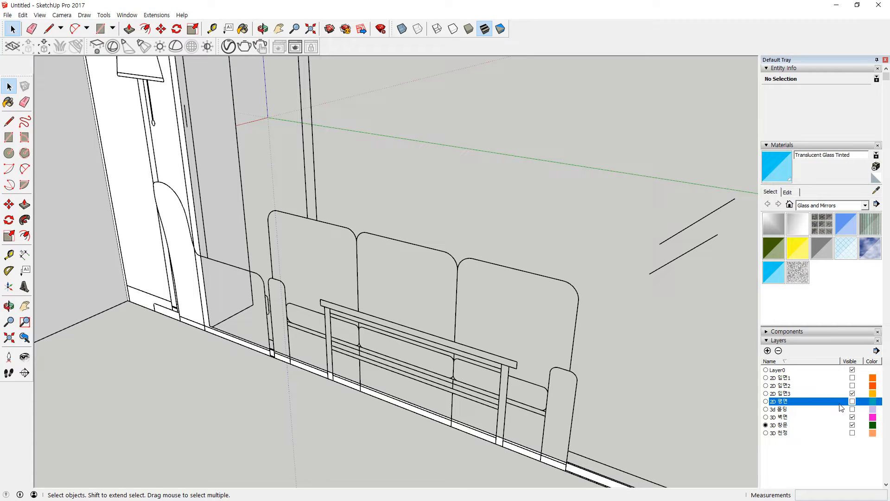
pyautogui.click(852, 401)
pyautogui.moveTo(615, 439); pyautogui.dragTo(224, 394, button='middle')
pyautogui.moveTo(254, 342); pyautogui.dragTo(466, 146, button='middle')
pyautogui.press('t')
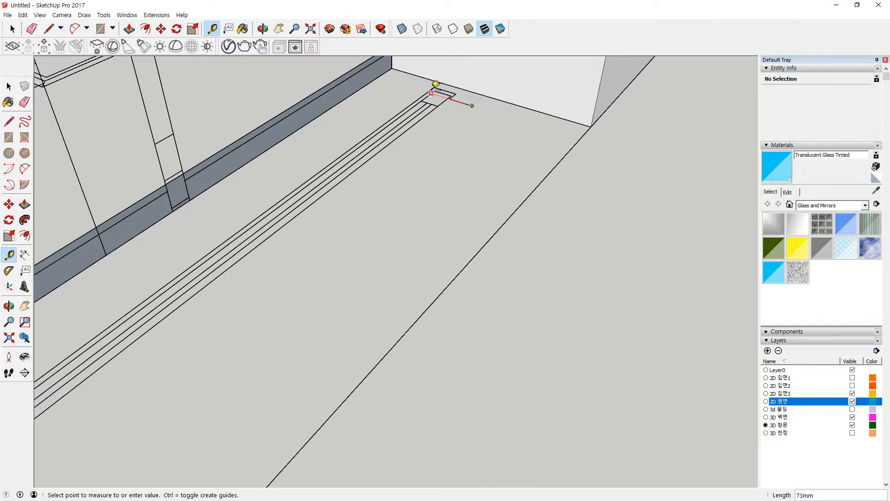
# Step: Extrude the large window's frame face outward with Push/Pull
pyautogui.press('p')
pyautogui.click(260, 153)
pyautogui.write('9')
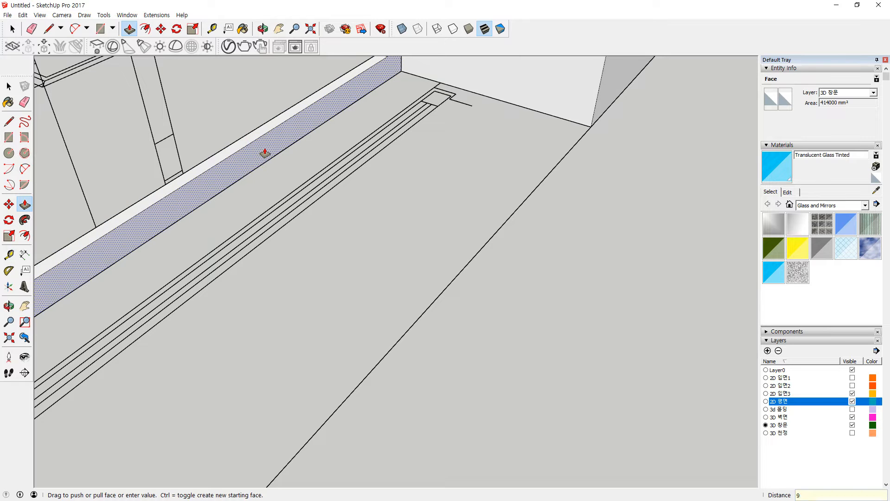
pyautogui.press('Return')
# Step: Measure the depth of the large window's sash on the floor plan
pyautogui.scroll(3, 453, 89)
pyautogui.press('t')
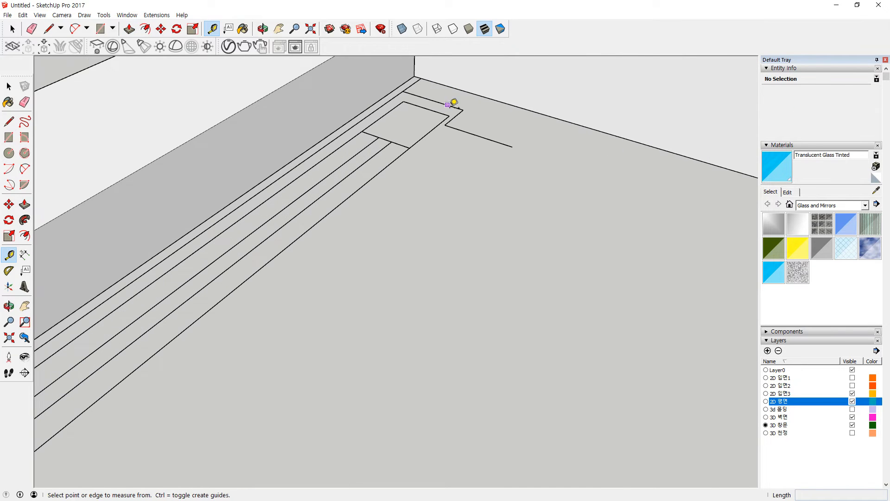
pyautogui.click(449, 116)
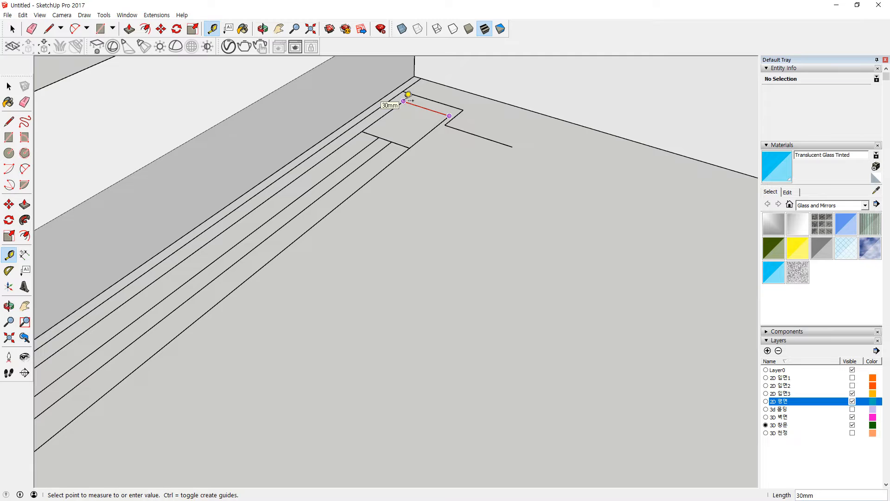
pyautogui.moveTo(319, 208); pyautogui.dragTo(320, 247, button='middle')
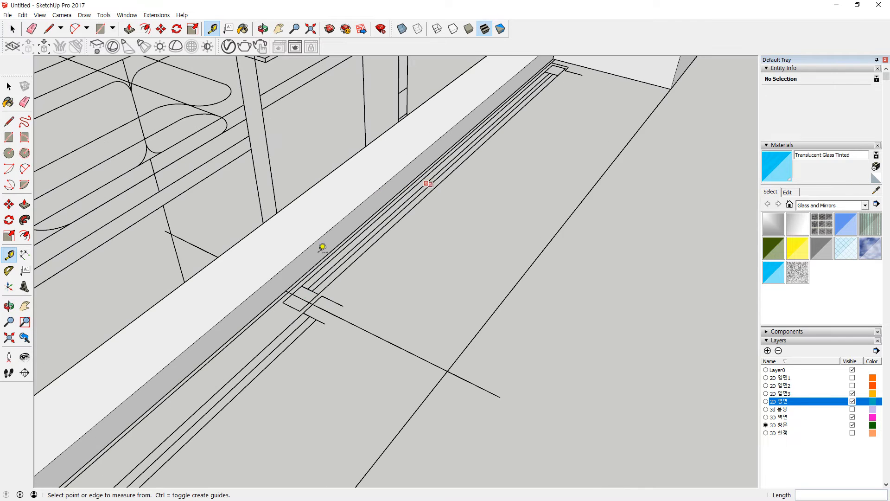
# Step: Finish checking the sash depth on the floor plan and hide the 2D 평면 layer
pyautogui.scroll(3, 360, 300)
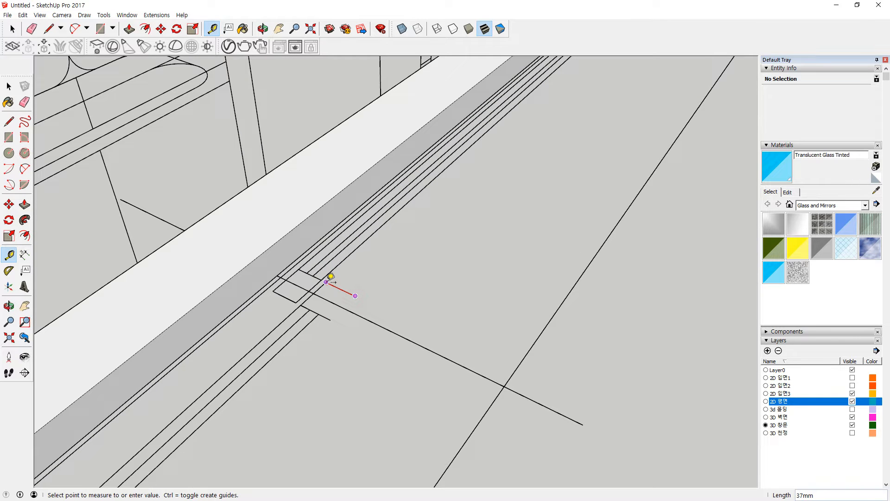
pyautogui.click(852, 402)
pyautogui.scroll(-6, 315, 241)
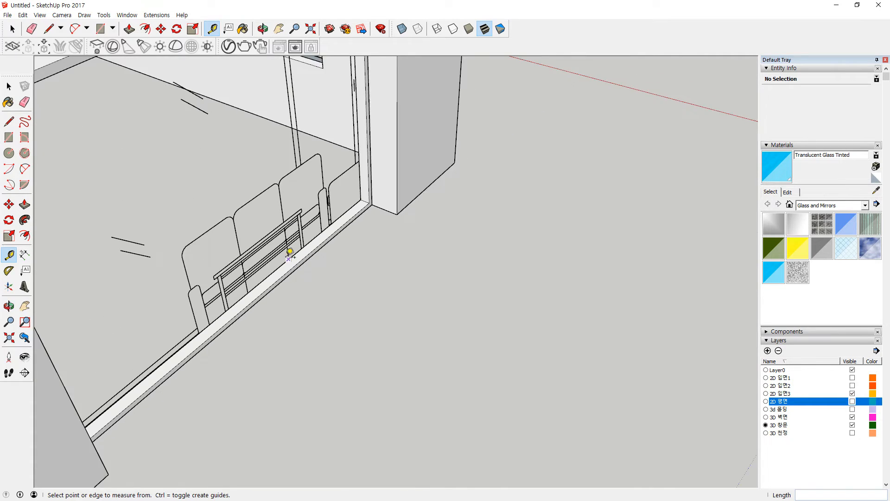
# Step: Group all the connected geometry of the large window's outer frame
pyautogui.scroll(-4, 289, 259)
pyautogui.moveTo(222, 265); pyautogui.dragTo(692, 163, button='middle')
pyautogui.scroll(5, 344, 182)
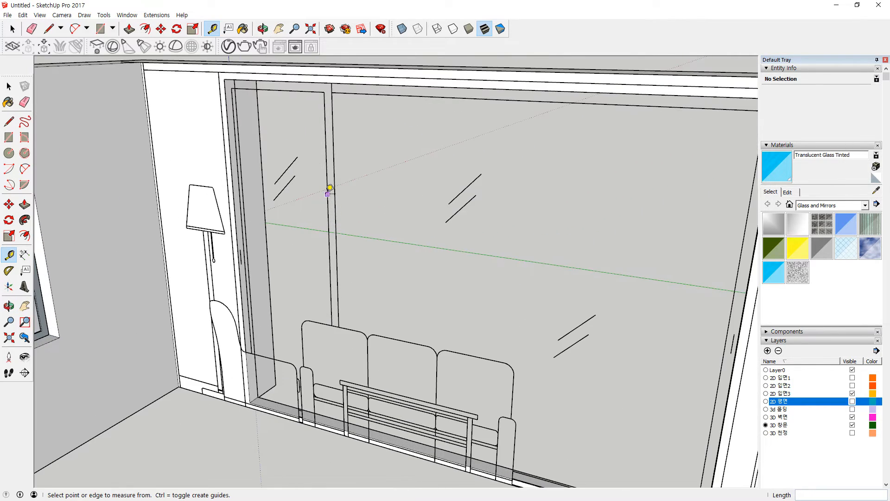
pyautogui.press('r')
pyautogui.press('space')
pyautogui.click(338, 84)
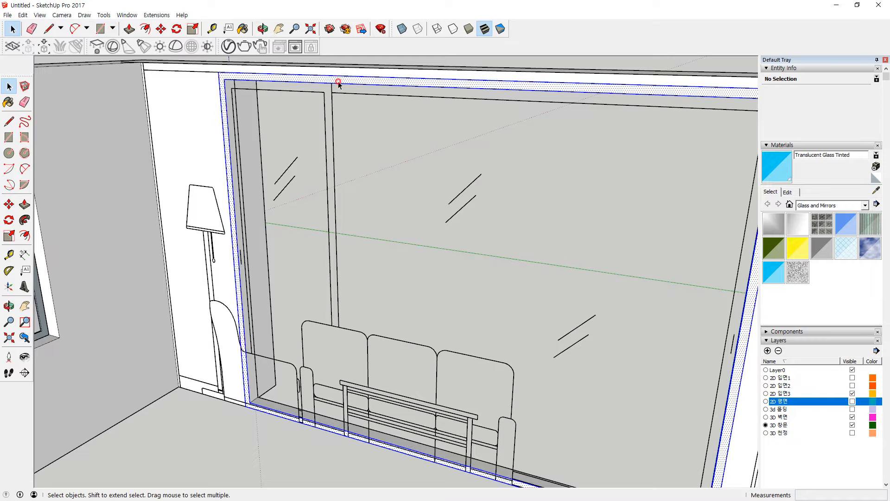
pyautogui.rightClick(338, 84)
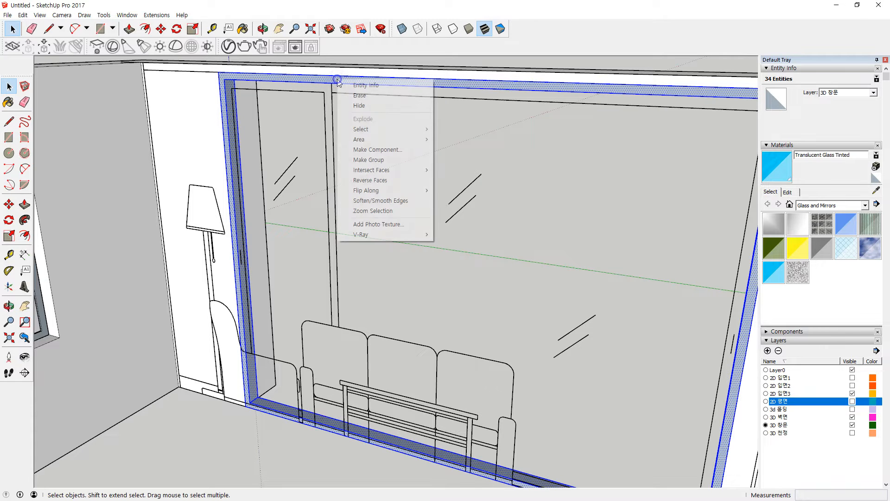
pyautogui.press('g')
# Step: Draw the narrow left sash's outline as a rectangle of about 2175 by 750 mm inside the large window's frame
pyautogui.press('r')
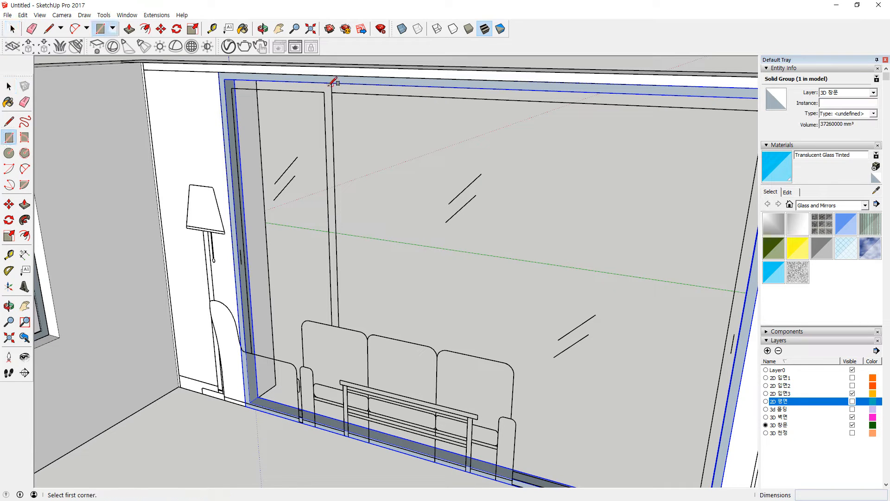
pyautogui.scroll(3, 242, 404)
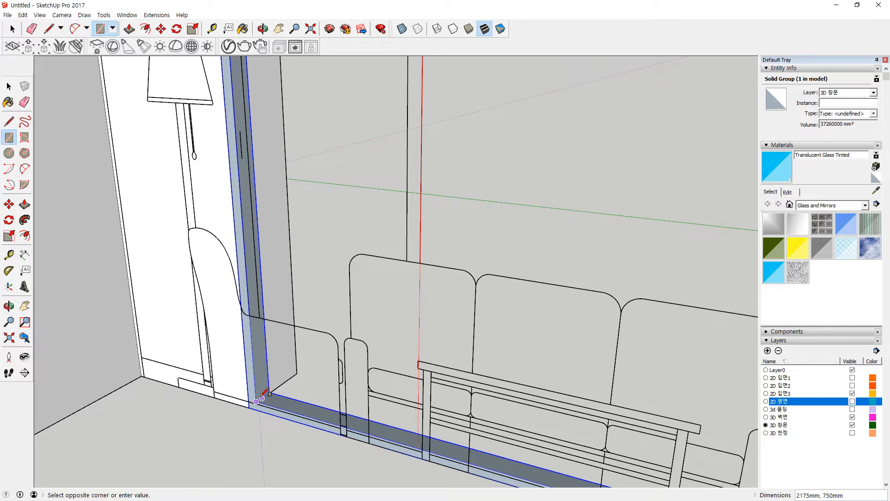
pyautogui.click(254, 403)
pyautogui.scroll(2, 337, 210)
# Step: Offset the left sash rectangle 50 mm inward and delete the inner face
pyautogui.scroll(-3, 337, 211)
pyautogui.moveTo(337, 211)
pyautogui.keyDown('shift'); pyautogui.mouseDown(button='middle')
pyautogui.moveTo(322, 222)
pyautogui.moveTo(320, 347)
pyautogui.mouseUp(button='middle'); pyautogui.keyUp('shift')
pyautogui.scroll(1, 313, 123)
pyautogui.press('space')
pyautogui.click(348, 107)
pyautogui.press('f')
pyautogui.click(349, 107)
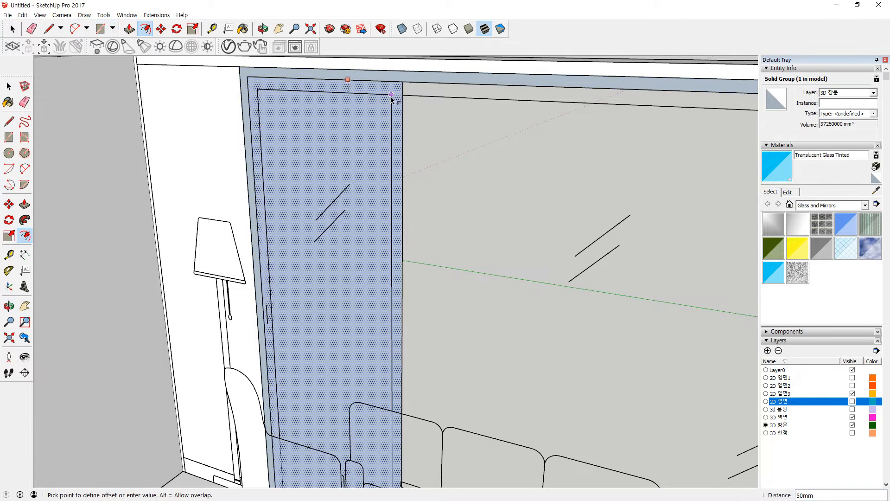
pyautogui.click(394, 96)
pyautogui.press('space')
pyautogui.click(348, 138)
pyautogui.press('Escape')
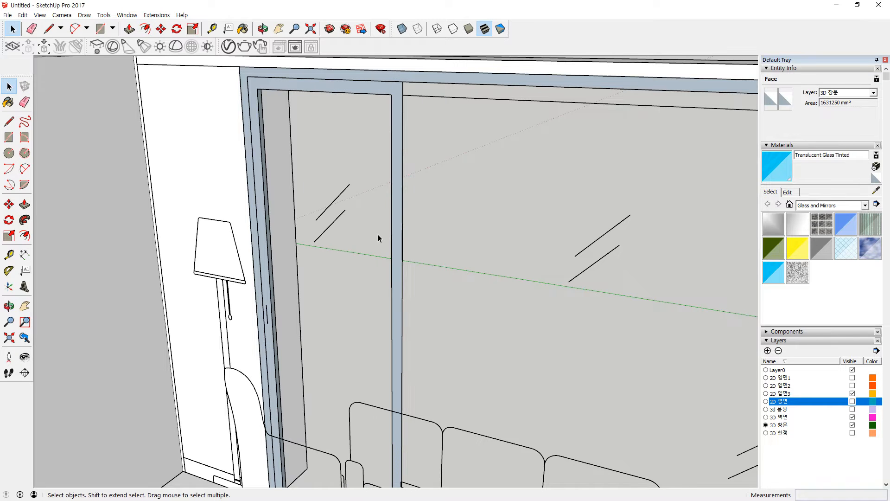
# Step: Extrude the left sash's frame face with Push/Pull and group the resulting geometry
pyautogui.press('p')
pyautogui.click(397, 247)
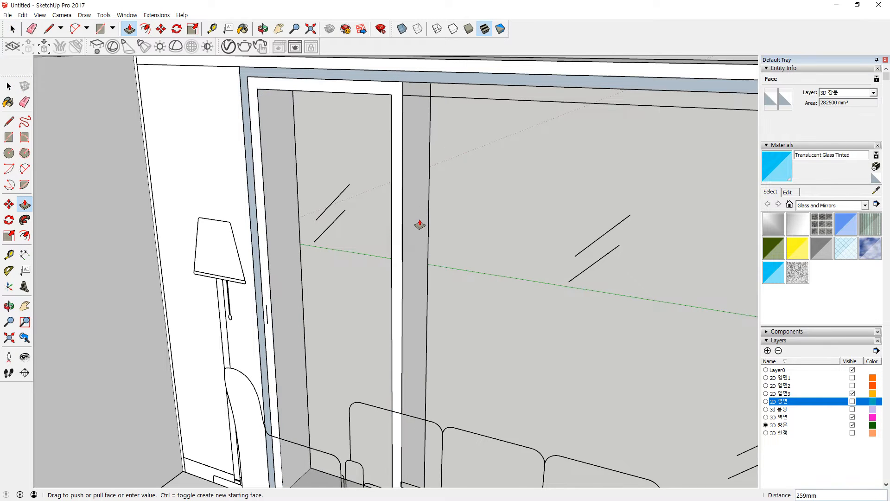
pyautogui.press('Return')
pyautogui.press('space')
pyautogui.tripleClick(400, 204)
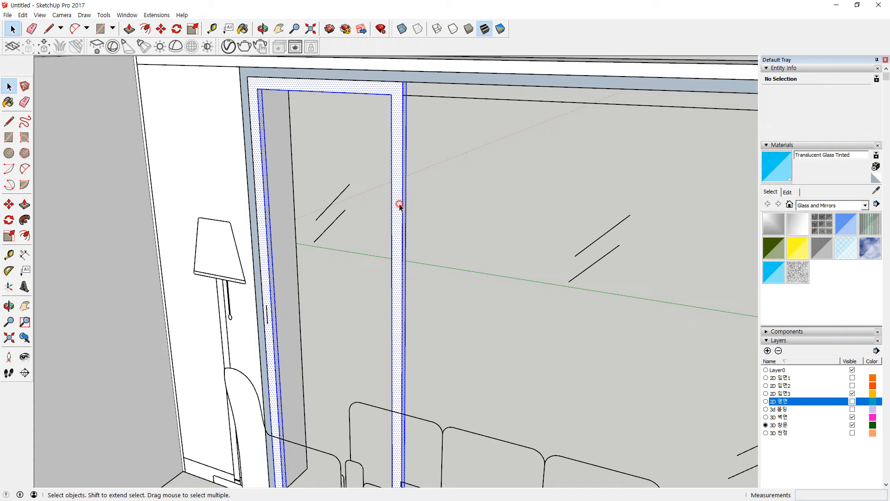
pyautogui.rightClick(398, 205)
pyautogui.press('g')
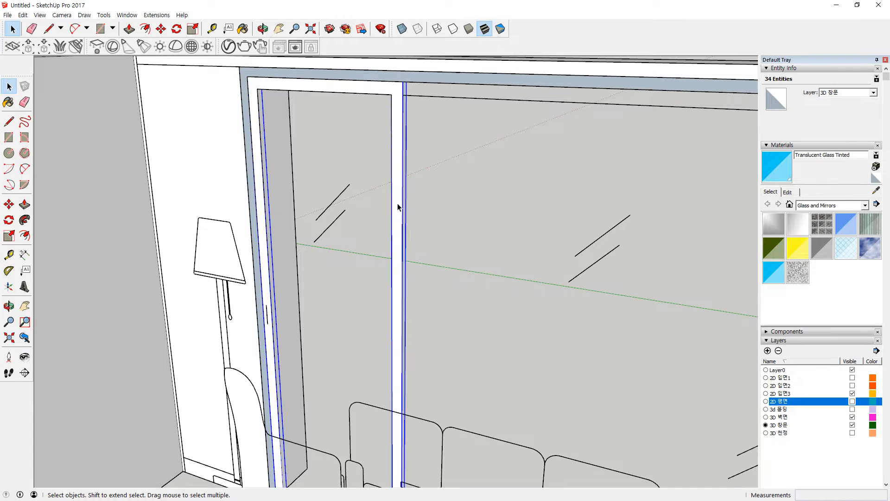
# Step: Draw a rectangle across the left sash's opening and paint it with Translucent Glass Tinted
pyautogui.press('r')
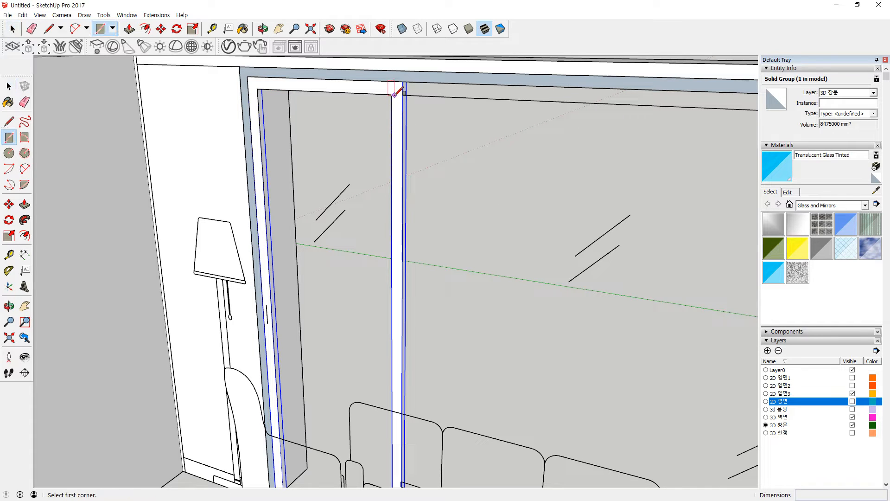
pyautogui.click(391, 94)
pyautogui.scroll(-1, 337, 239)
pyautogui.keyDown('shift'); pyautogui.moveTo(339, 338); pyautogui.dragTo(348, 213, button='middle'); pyautogui.keyUp('shift')
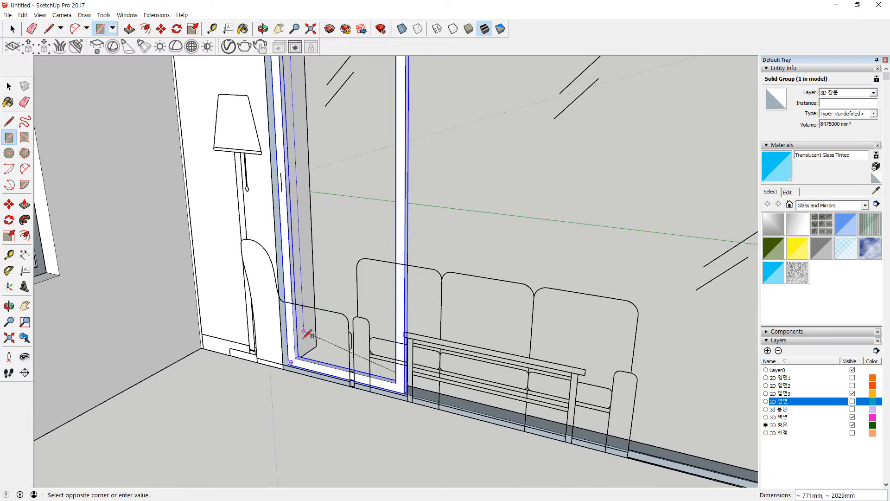
pyautogui.scroll(3, 293, 365)
pyautogui.click(294, 368)
pyautogui.press('space')
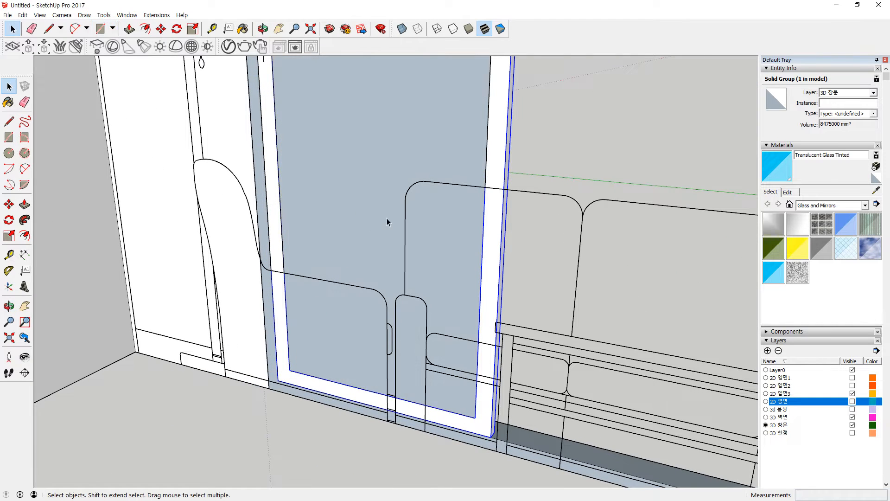
pyautogui.click(774, 272)
pyautogui.click(441, 233)
# Step: Move the left sash's glass pane 15 mm into the depth of the sash frame
pyautogui.moveTo(441, 232)
pyautogui.mouseDown(button='middle')
pyautogui.moveTo(302, 280)
pyautogui.moveTo(294, 304)
pyautogui.mouseUp(button='middle')
pyautogui.scroll(5, 293, 303)
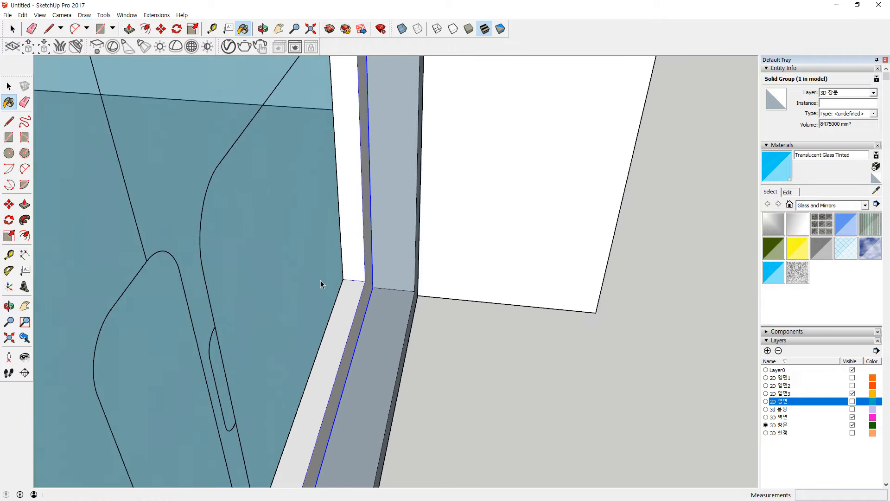
pyautogui.press('space')
pyautogui.click(310, 268)
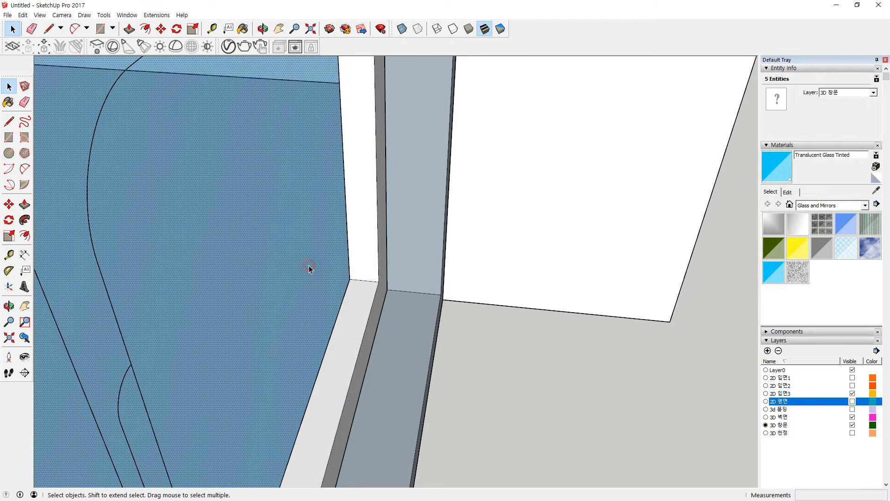
pyautogui.press('m')
pyautogui.click(350, 280)
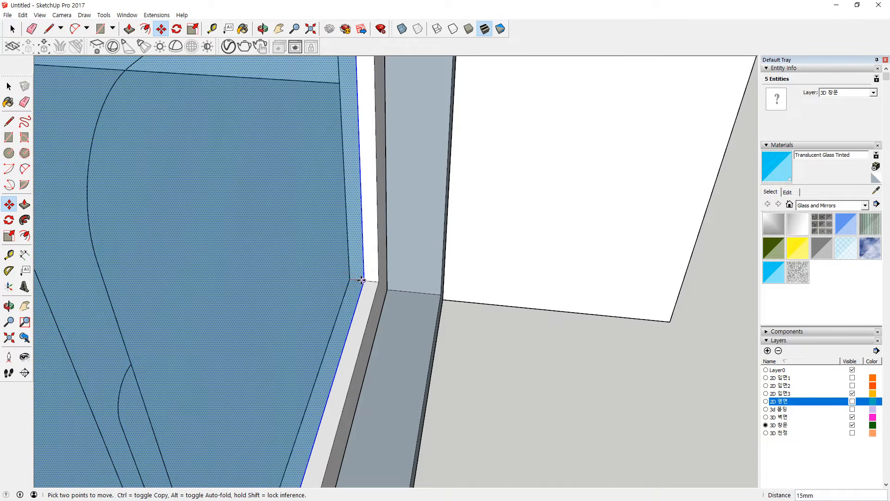
pyautogui.click(363, 281)
pyautogui.press('space')
# Step: Group the glass pane together with the left sash frame
pyautogui.scroll(-4, 368, 304)
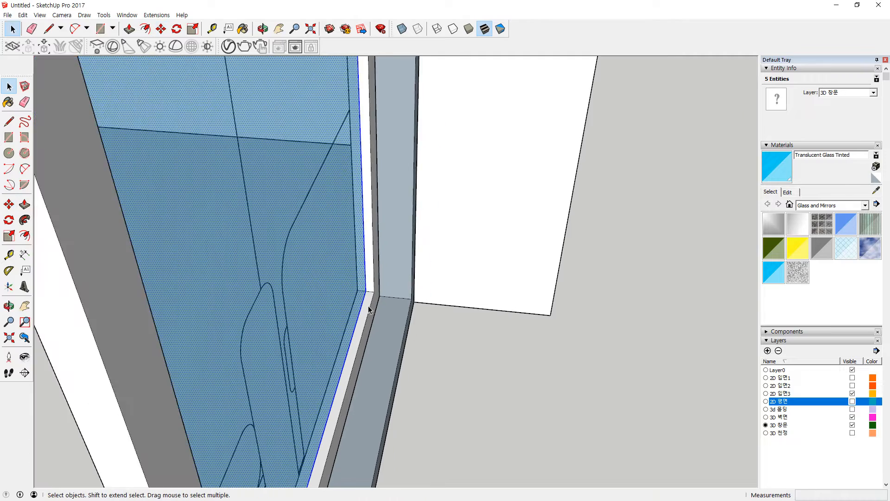
pyautogui.scroll(3, 371, 305)
pyautogui.keyDown('ctrl'); pyautogui.click(374, 306); pyautogui.keyUp('ctrl')
pyautogui.rightClick(373, 307)
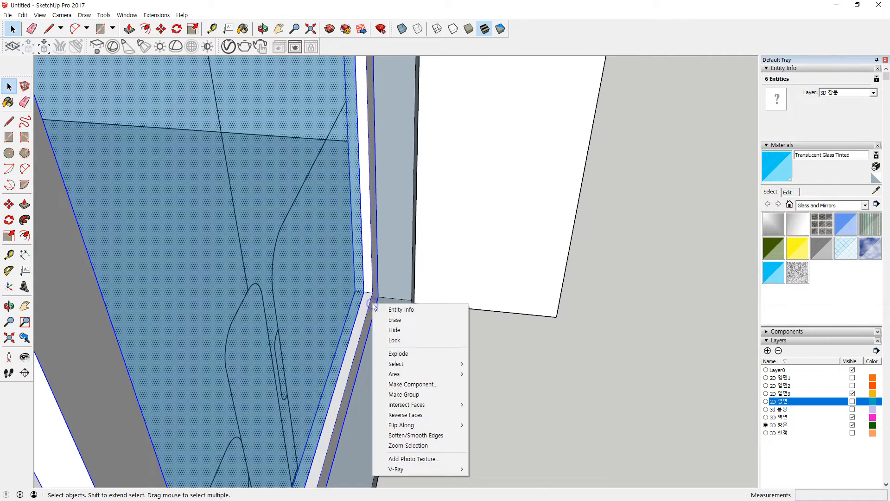
pyautogui.press('g')
# Step: Draw a vertical reference line up from the left sash's top edge, in line with the inner edge of its right stile
pyautogui.scroll(-5, 225, 298)
pyautogui.moveTo(255, 293); pyautogui.dragTo(384, 338, button='middle')
pyautogui.scroll(-5, 384, 338)
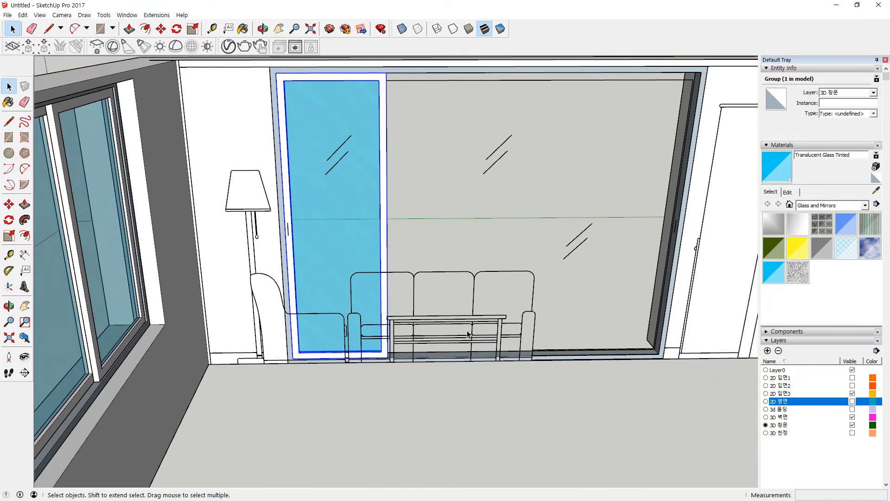
pyautogui.scroll(1, 670, 356)
pyautogui.scroll(1, 670, 356)
pyautogui.moveTo(660, 355); pyautogui.dragTo(622, 378, button='middle')
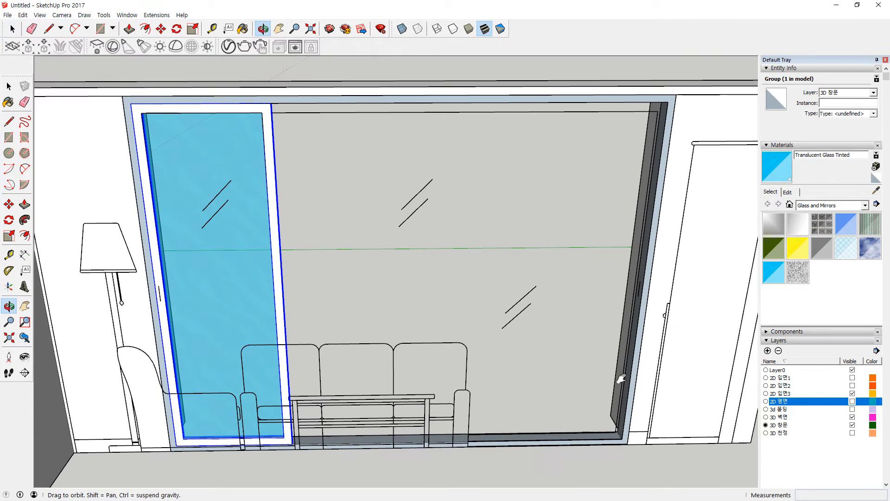
pyautogui.scroll(1, 246, 95)
pyautogui.press('l')
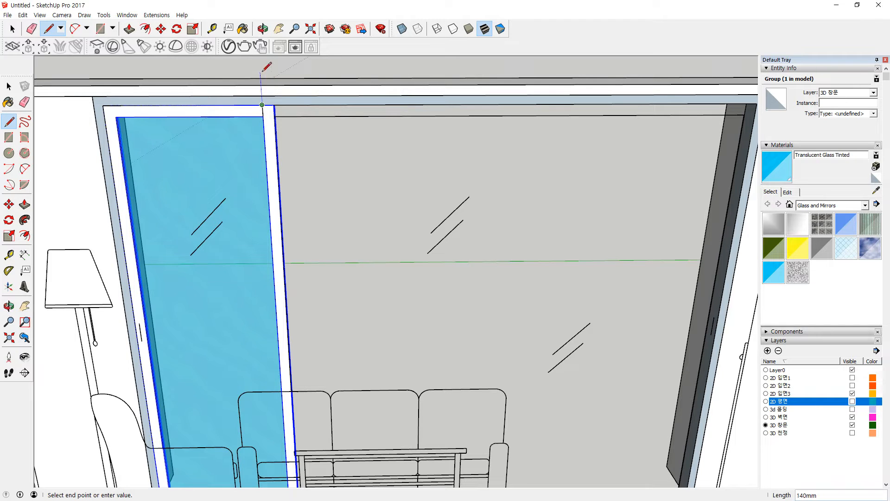
pyautogui.scroll(1, 260, 78)
pyautogui.press('e')
# Step: Draw the right sash rectangle, about 2175 by 2220 mm, from the reference line to the frame's lower right inner corner
pyautogui.press('r')
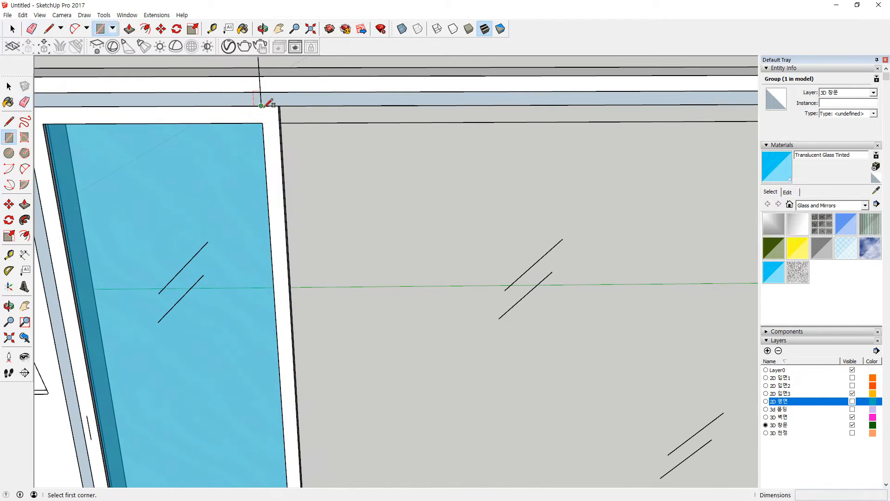
pyautogui.click(262, 107)
pyautogui.scroll(-2, 588, 298)
pyautogui.keyDown('shift'); pyautogui.moveTo(656, 316); pyautogui.dragTo(329, 112, button='middle'); pyautogui.keyUp('shift')
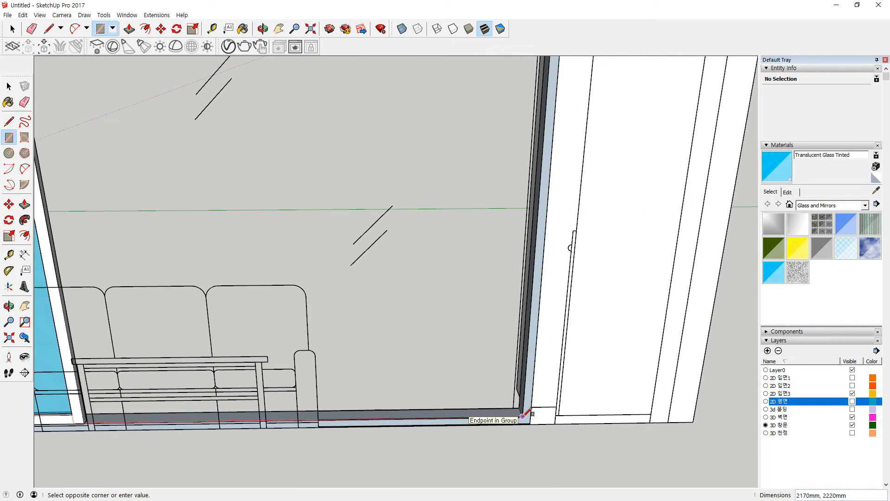
pyautogui.scroll(5, 522, 416)
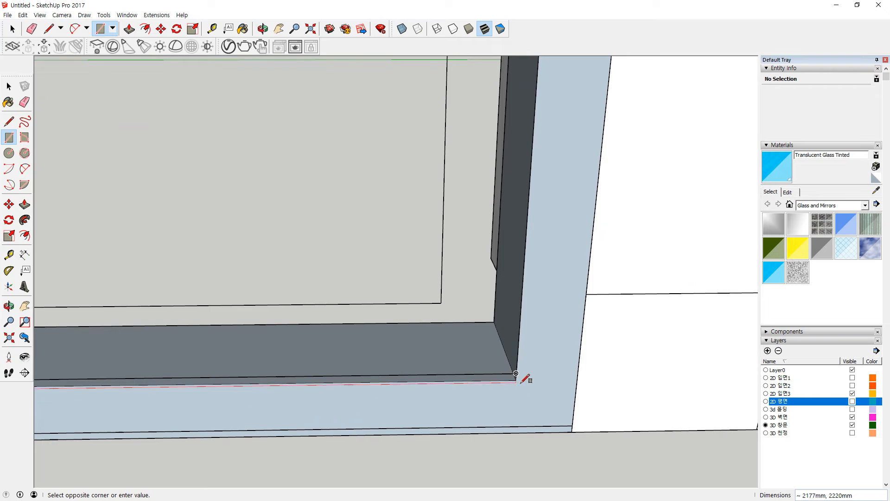
pyautogui.click(516, 379)
pyautogui.scroll(-5, 481, 301)
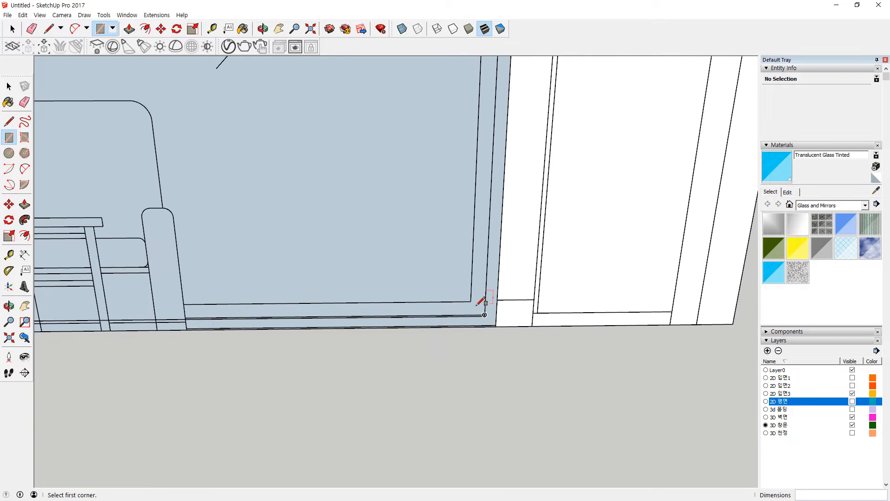
# Step: Offset the right sash rectangle inward to the sash outline in the elevation and delete the inner face
pyautogui.scroll(5, 463, 227)
pyautogui.press('f')
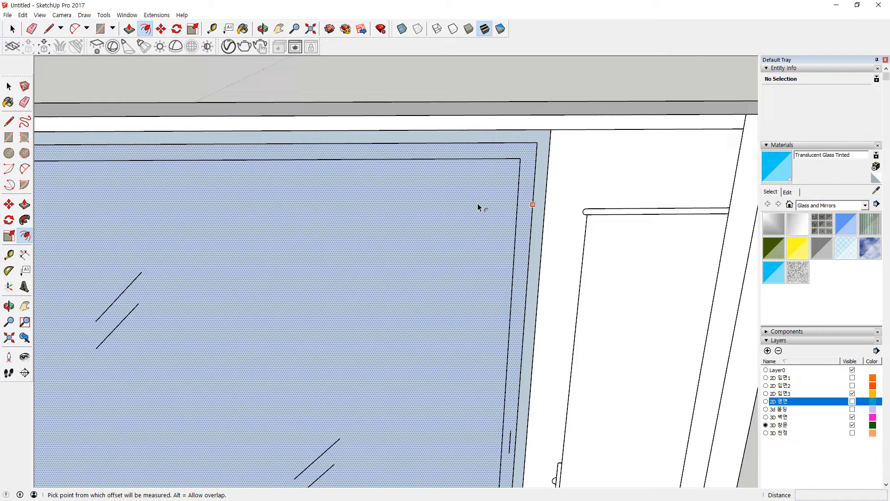
pyautogui.click(520, 159)
pyautogui.press('space')
pyautogui.click(466, 222)
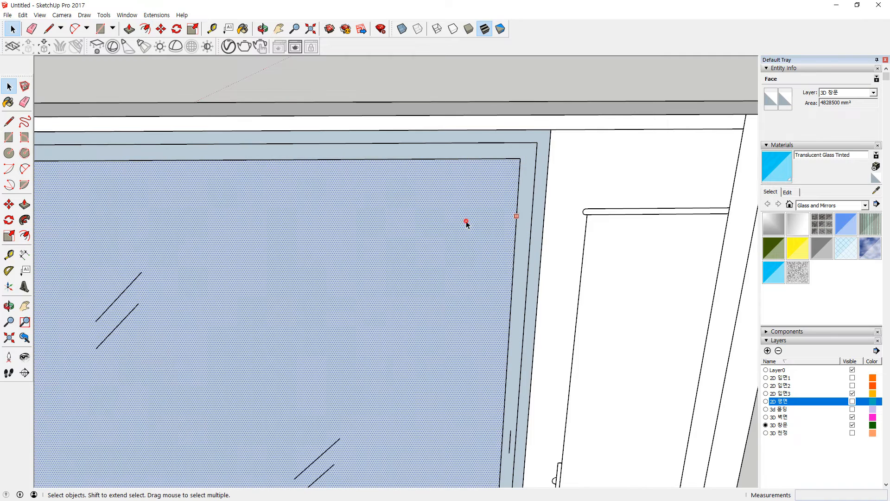
pyautogui.press('Delete')
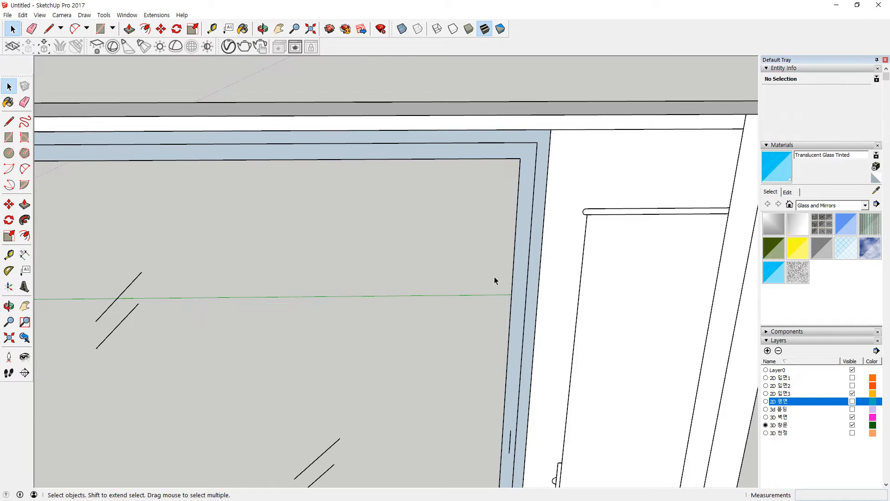
# Step: Extrude the right sash's frame face with Push/Pull and group all its connected geometry
pyautogui.press('p')
pyautogui.click(517, 298)
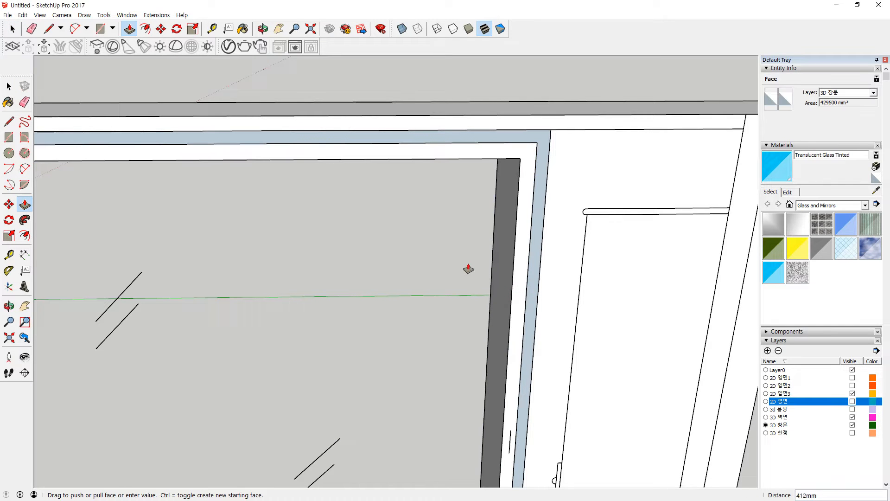
pyautogui.write('3')
pyautogui.press('Return')
pyautogui.press('space')
pyautogui.click(522, 252)
pyautogui.rightClick(522, 252)
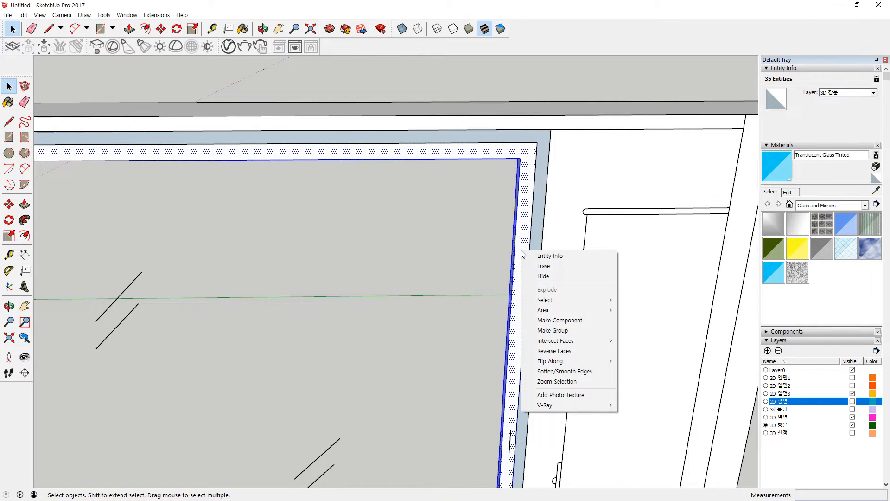
pyautogui.press('g')
# Step: Open the right sash group and erase the vertical reference line included in it
pyautogui.scroll(-3, 522, 255)
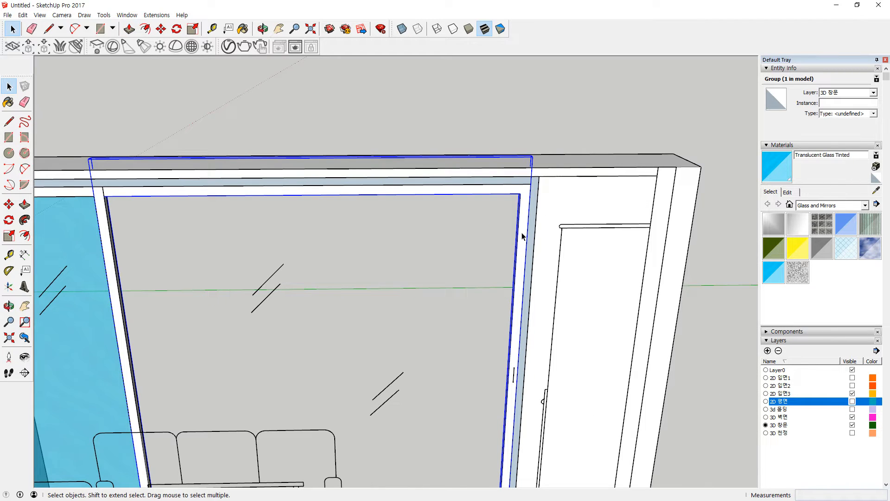
pyautogui.doubleClick(522, 233)
pyautogui.scroll(3, 88, 169)
pyautogui.press('e')
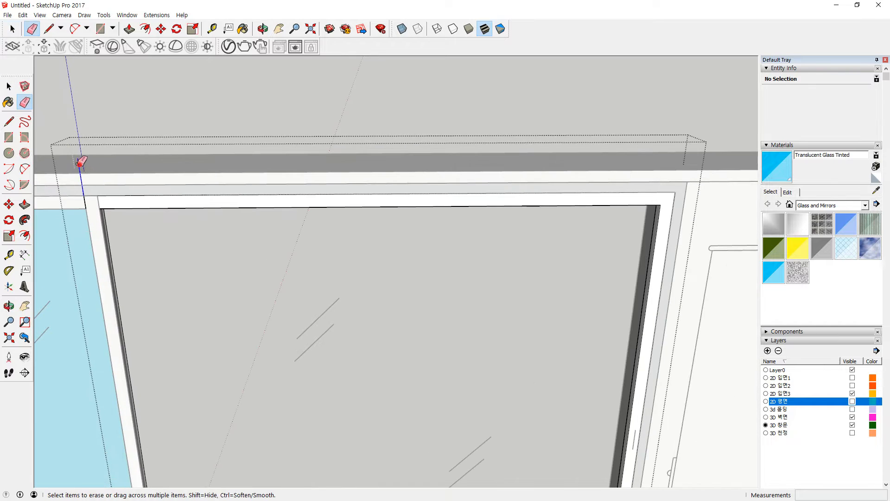
pyautogui.click(238, 138)
# Step: Draw a 2075 by 2120 mm glass rectangle filling the right sash's inner opening from corner to corner
pyautogui.press('r')
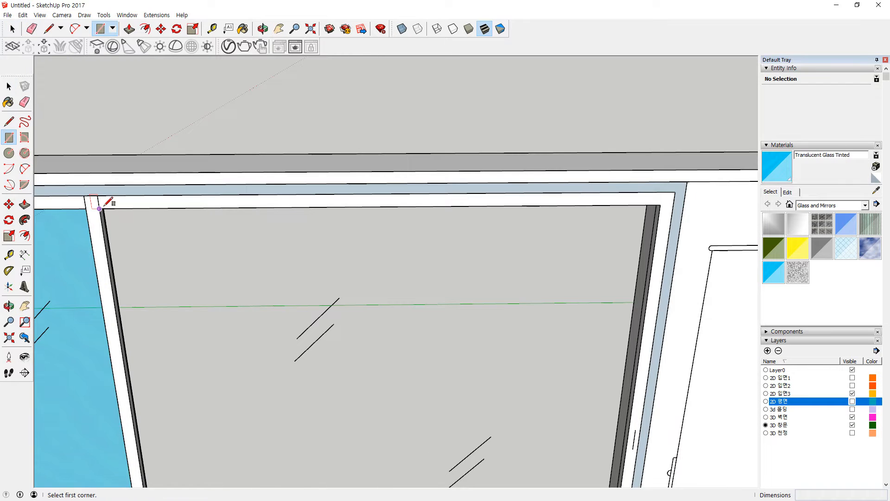
pyautogui.click(101, 207)
pyautogui.scroll(-2, 650, 406)
pyautogui.scroll(-3, 650, 407)
pyautogui.scroll(8, 530, 322)
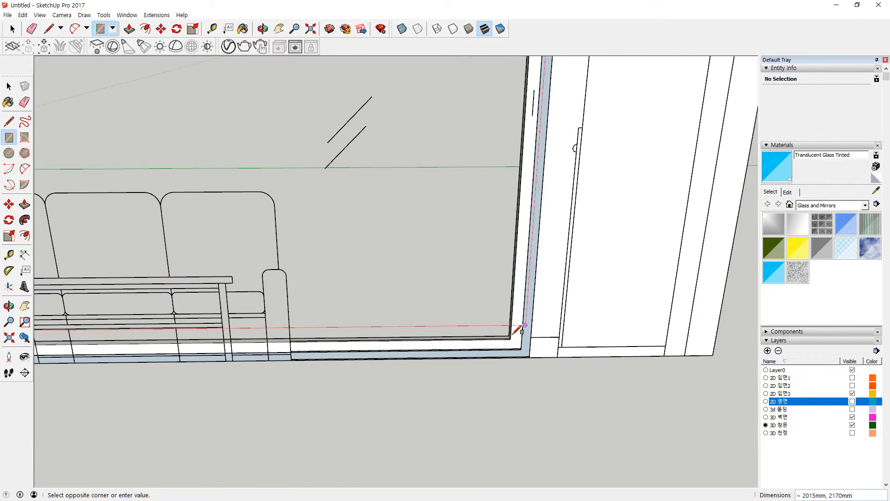
pyautogui.click(530, 319)
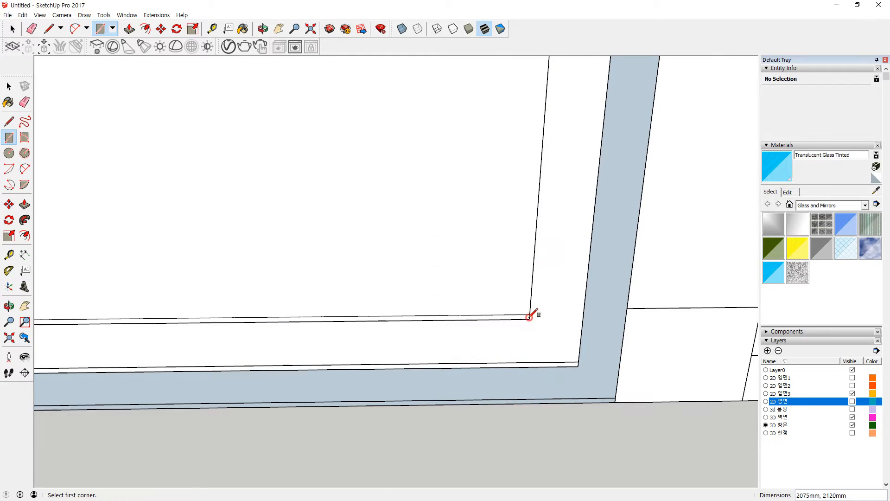
# Step: Reverse the right sash's glass face and paint it with Translucent Glass Tinted
pyautogui.press('space')
pyautogui.rightClick(362, 235)
pyautogui.click(385, 323)
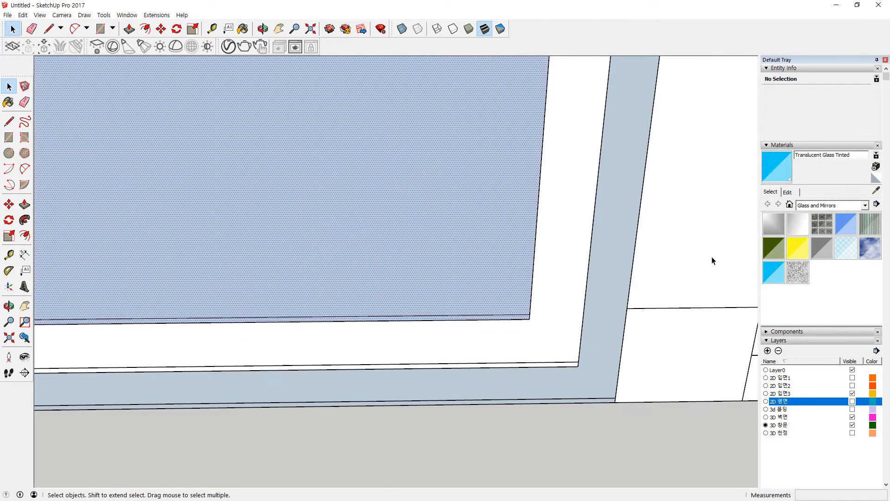
pyautogui.click(775, 272)
pyautogui.click(453, 232)
# Step: Move the glass about 19 mm to the middle of the right sash's depth and group it with the sash frame
pyautogui.moveTo(456, 230)
pyautogui.mouseDown(button='middle')
pyautogui.moveTo(370, 312)
pyautogui.moveTo(105, 340)
pyautogui.moveTo(441, 319)
pyautogui.moveTo(267, 314)
pyautogui.moveTo(352, 340)
pyautogui.moveTo(349, 267)
pyautogui.mouseUp(button='middle')
pyautogui.press('space')
pyautogui.press('m')
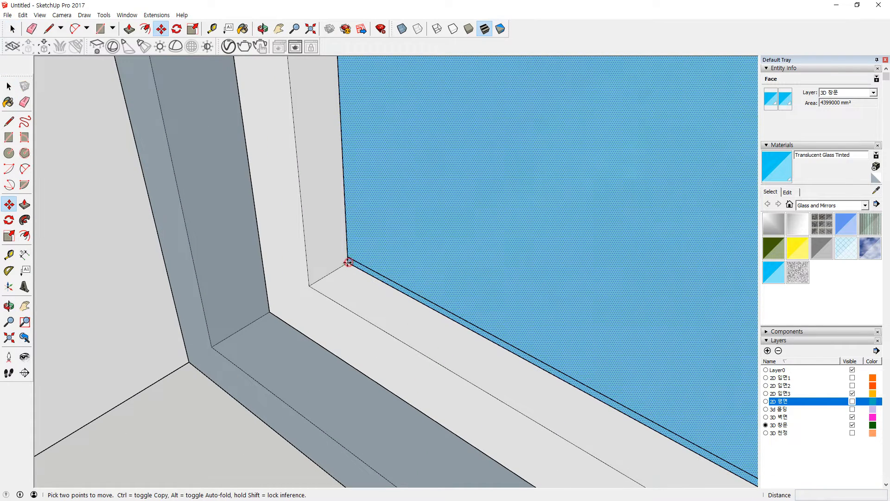
pyautogui.click(349, 262)
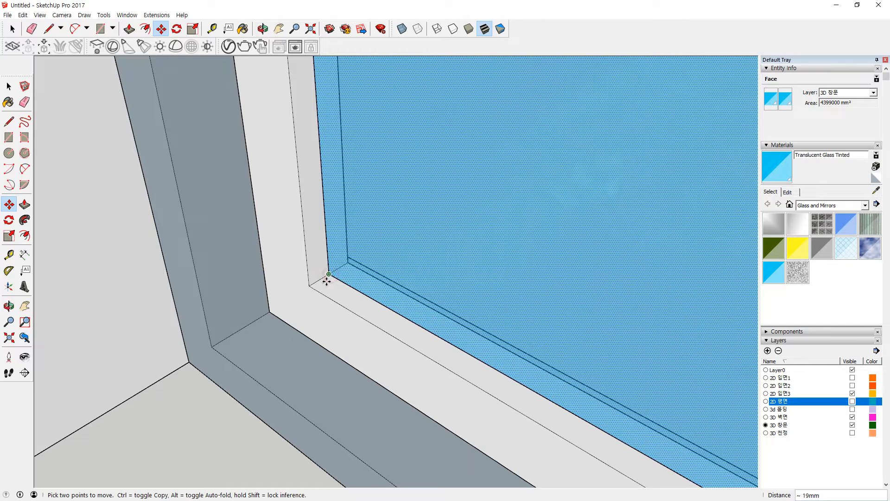
pyautogui.press('space')
pyautogui.rightClick(332, 291)
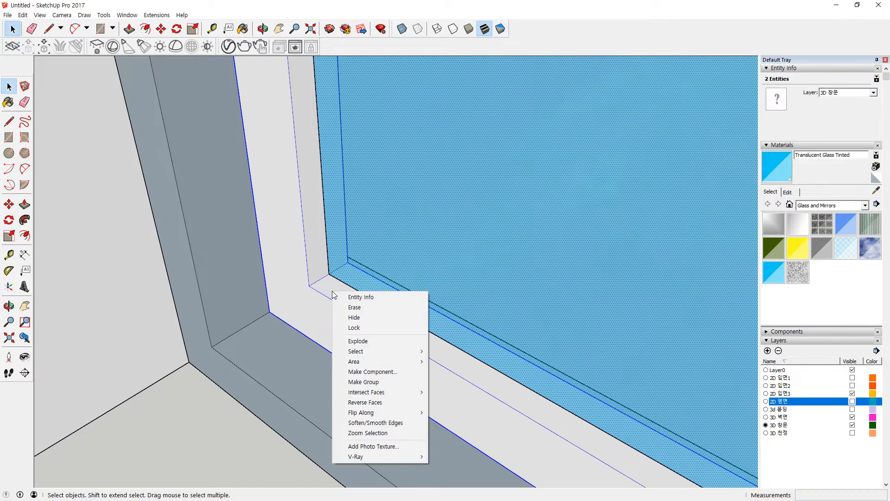
pyautogui.press('g')
pyautogui.scroll(-2, 496, 294)
pyautogui.scroll(-5, 495, 295)
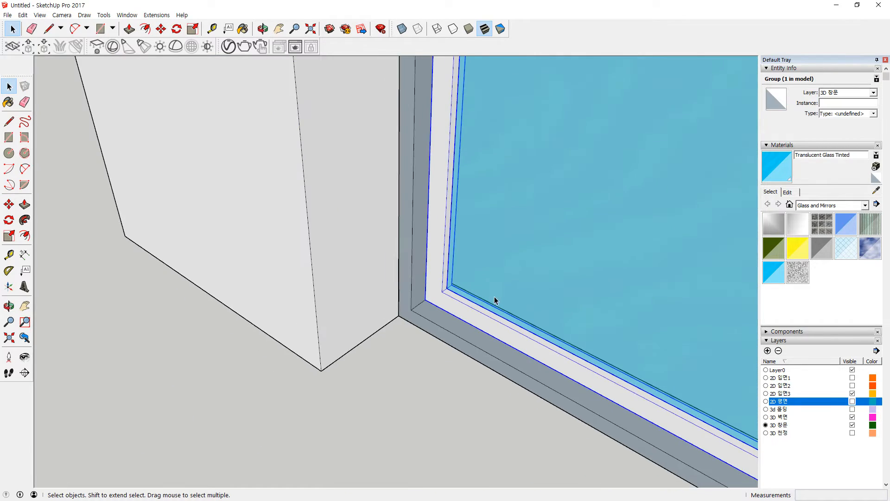
pyautogui.keyDown('shift'); pyautogui.moveTo(443, 280); pyautogui.dragTo(324, 235, button='middle'); pyautogui.keyUp('shift')
pyautogui.scroll(4, 353, 246)
pyautogui.scroll(-5, 371, 255)
pyautogui.scroll(-3, 416, 281)
pyautogui.keyDown('shift'); pyautogui.moveTo(545, 302); pyautogui.dragTo(598, 304, button='middle'); pyautogui.keyUp('shift')
pyautogui.scroll(4, 657, 326)
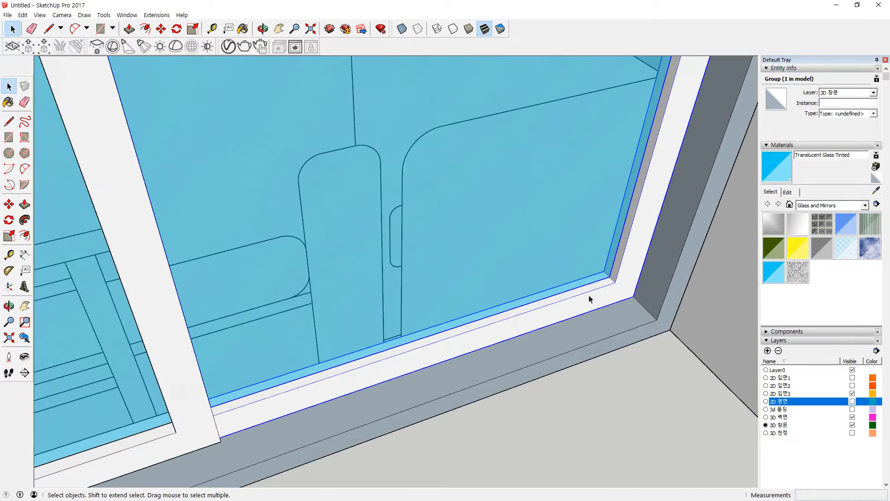
pyautogui.press('m')
pyautogui.click(648, 298)
pyautogui.moveTo(657, 303); pyautogui.dragTo(447, 265, button='middle')
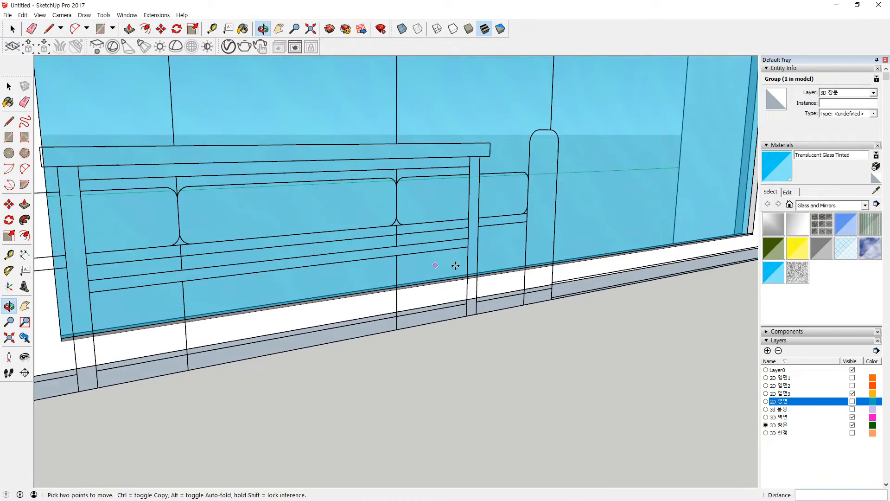
pyautogui.press('space')
# Step: Move the right sash group 45 mm outward into the depth of the outer window frame
pyautogui.click(624, 255)
pyautogui.moveTo(625, 255); pyautogui.dragTo(378, 314, button='middle')
pyautogui.scroll(4, 509, 318)
pyautogui.scroll(2, 457, 379)
pyautogui.moveTo(491, 316); pyautogui.dragTo(492, 378, button='middle')
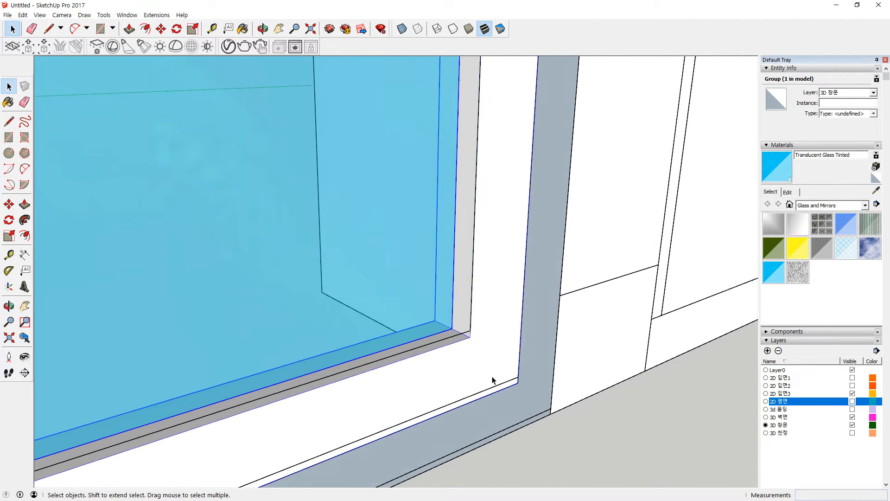
pyautogui.scroll(2, 493, 379)
pyautogui.press('m')
pyautogui.click(528, 386)
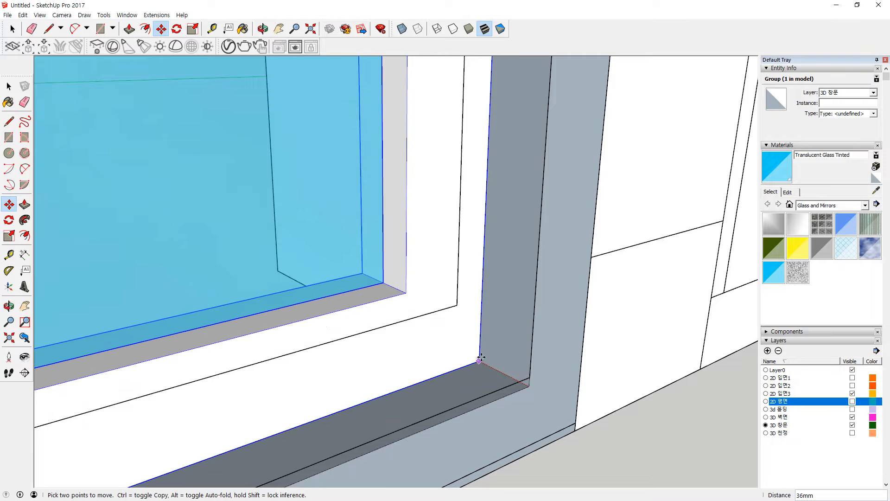
pyautogui.click(462, 350)
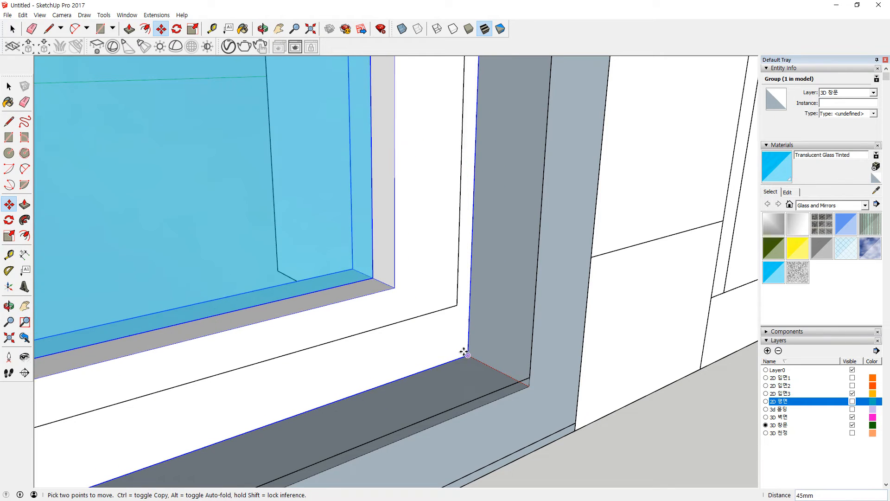
# Step: Show the 2D 평면 floor plan layer to compare the window's position with the plan
pyautogui.scroll(-2, 469, 353)
pyautogui.scroll(-8, 468, 354)
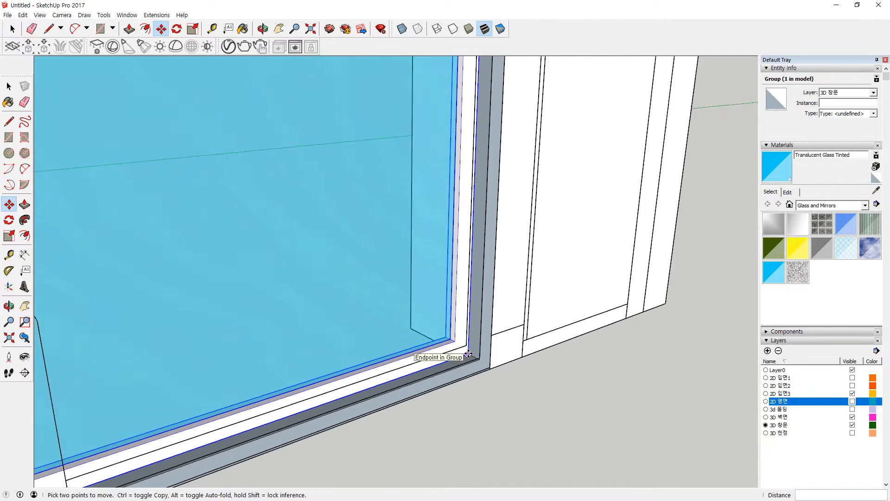
pyautogui.scroll(-4, 549, 332)
pyautogui.moveTo(524, 243); pyautogui.dragTo(284, 232, button='middle')
pyautogui.scroll(6, 297, 375)
pyautogui.moveTo(400, 376); pyautogui.dragTo(533, 348, button='middle')
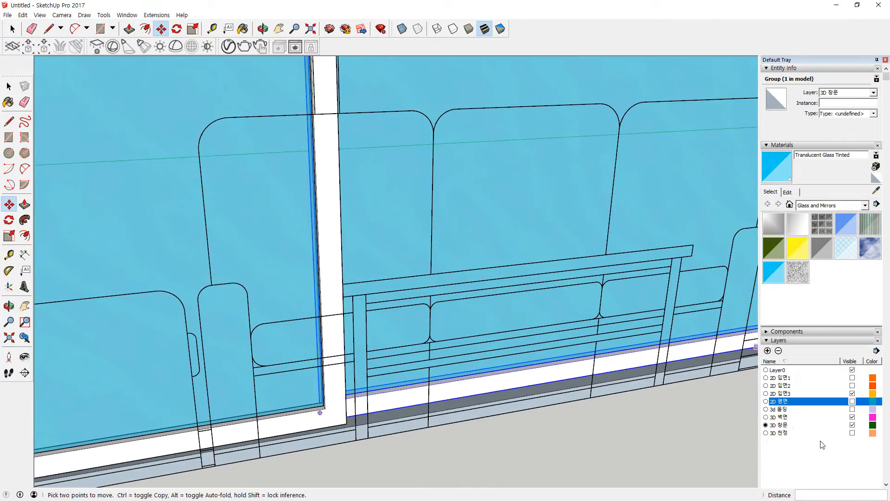
pyautogui.click(852, 403)
pyautogui.scroll(-4, 515, 378)
pyautogui.moveTo(313, 346); pyautogui.dragTo(649, 313, button='middle')
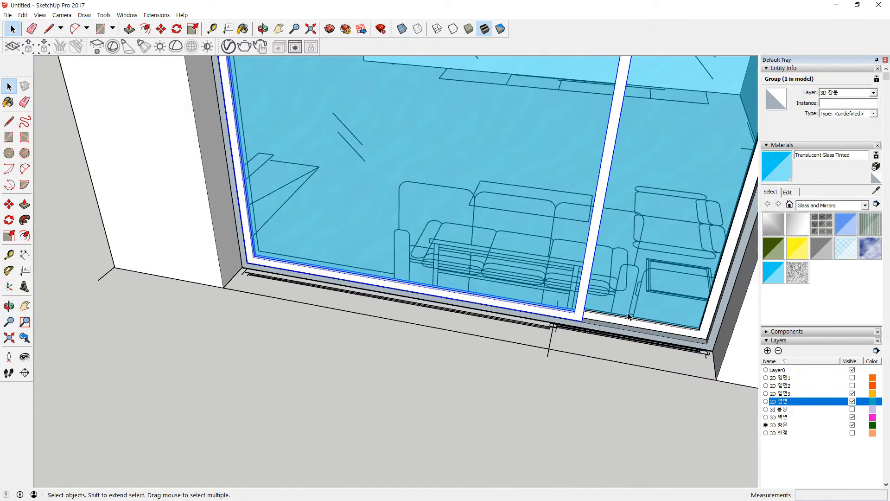
# Step: Select the outer frame and both sashes and move them together 85 mm outward onto the plan's window outline
pyautogui.keyDown('shift'); pyautogui.click(665, 341); pyautogui.keyUp('shift')
pyautogui.scroll(8, 243, 271)
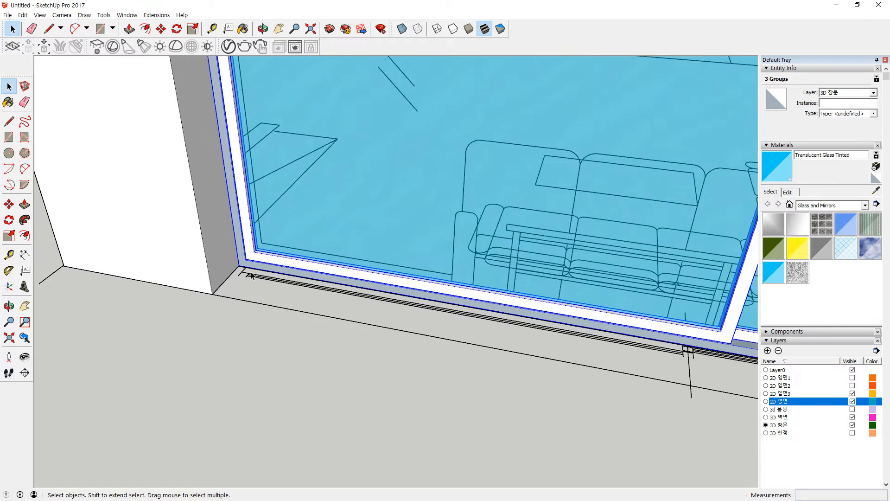
pyautogui.scroll(2, 235, 259)
pyautogui.press('m')
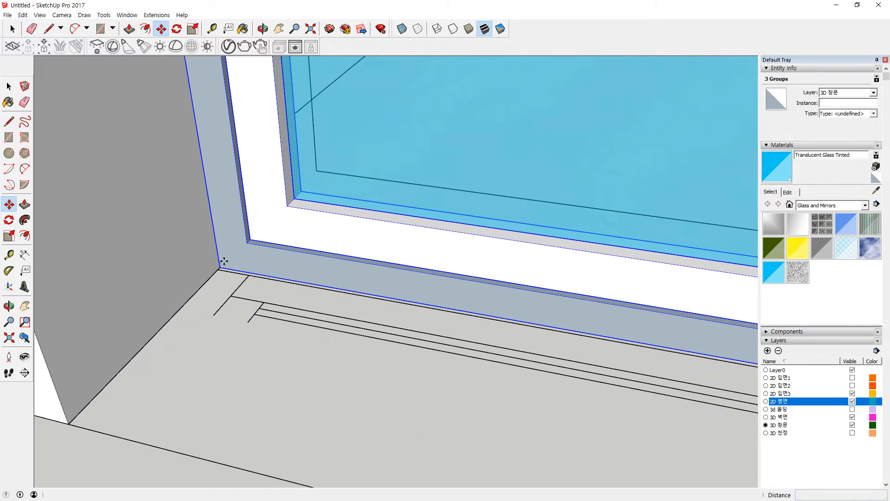
pyautogui.click(220, 266)
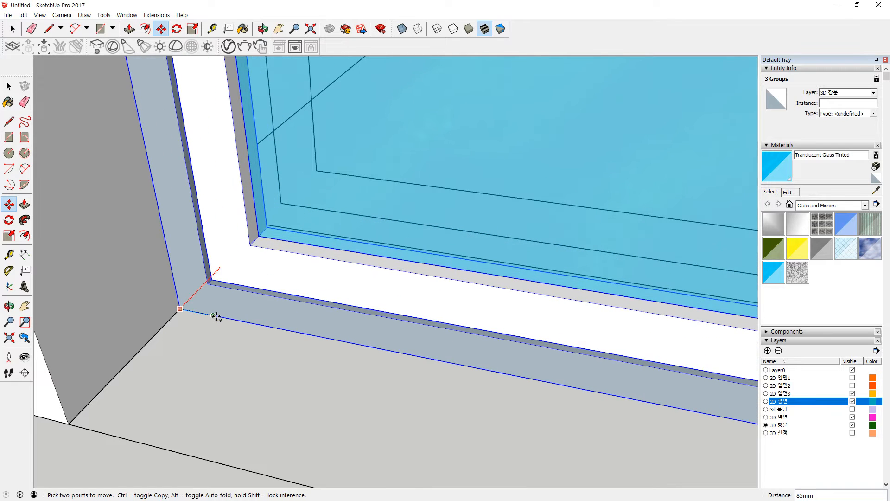
pyautogui.click(215, 312)
pyautogui.scroll(-3, 348, 374)
pyautogui.scroll(-5, 346, 363)
pyautogui.moveTo(431, 371); pyautogui.dragTo(98, 325, button='middle')
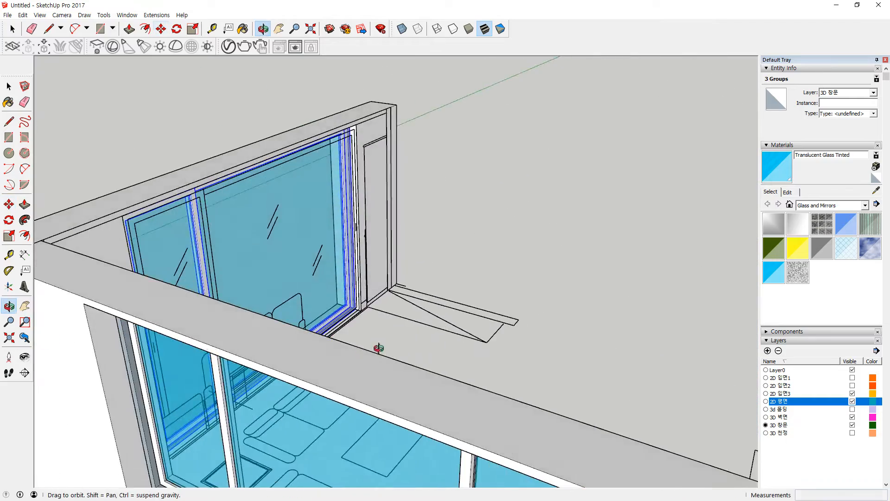
pyautogui.moveTo(388, 348); pyautogui.dragTo(159, 338, button='middle')
pyautogui.press('space')
pyautogui.click(642, 320)
pyautogui.moveTo(642, 320); pyautogui.dragTo(511, 351, button='middle')
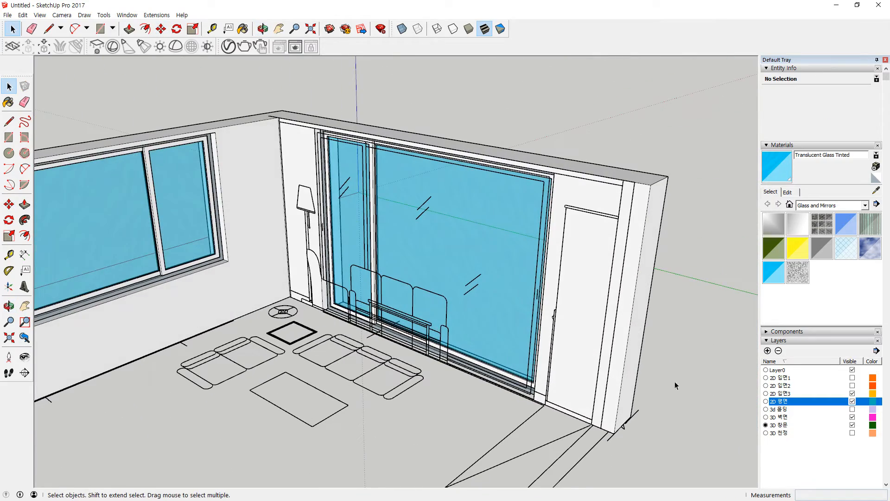
# Step: Show the 3d 몰딩 and 3D 천정 layers and hide the 2D 평면 and 2D 입면3 layers to view the finished room
pyautogui.click(853, 409)
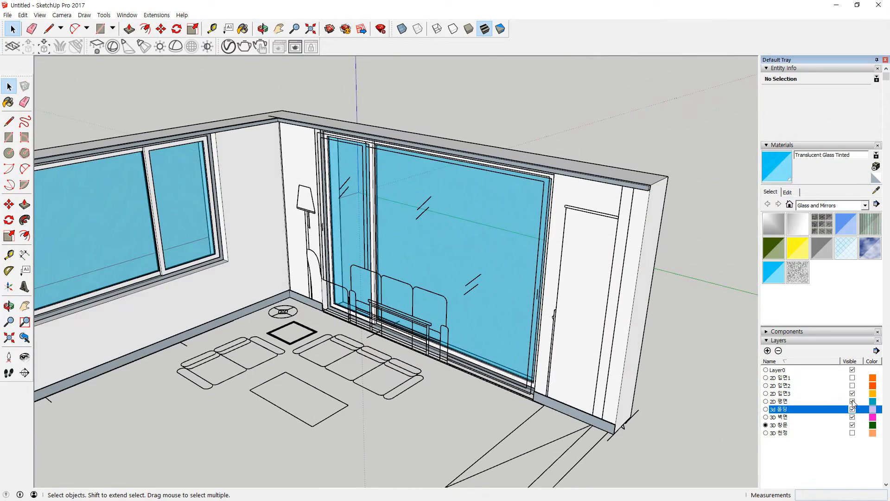
pyautogui.click(852, 402)
pyautogui.click(853, 394)
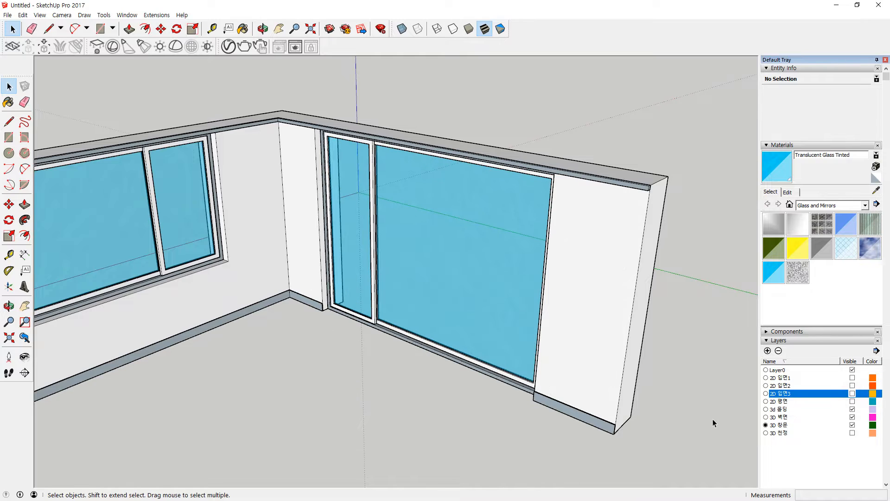
pyautogui.click(852, 433)
pyautogui.moveTo(562, 386); pyautogui.dragTo(436, 303, button='middle')
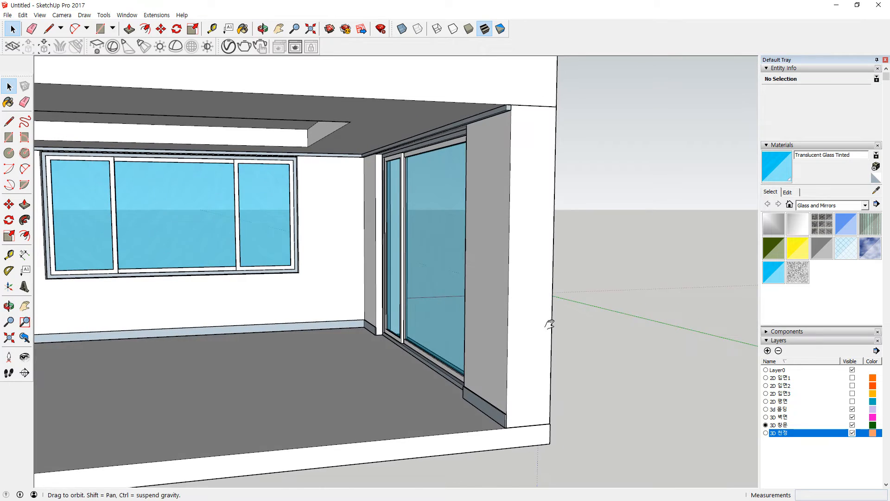
pyautogui.keyDown('shift'); pyautogui.moveTo(550, 324); pyautogui.dragTo(723, 353, button='middle'); pyautogui.keyUp('shift')
pyautogui.scroll(2, 452, 347)
pyautogui.keyDown('shift'); pyautogui.moveTo(426, 353); pyautogui.dragTo(520, 378, button='middle'); pyautogui.keyUp('shift')
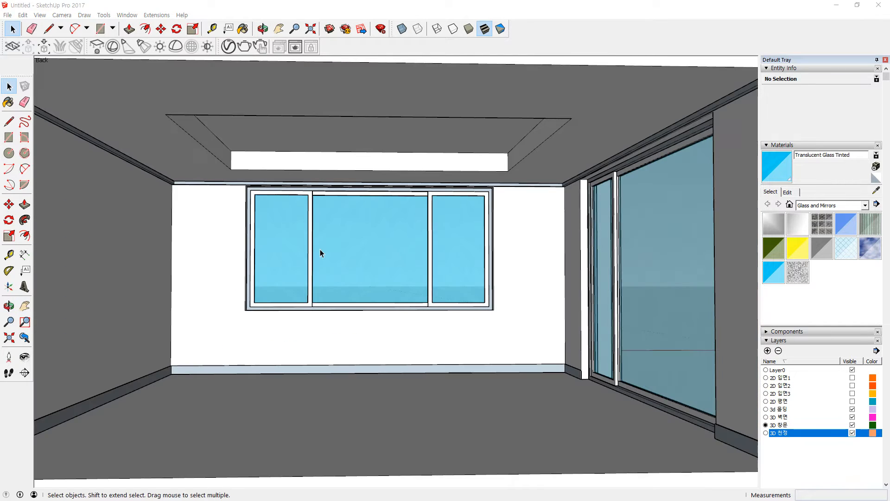
pyautogui.moveTo(320, 250); pyautogui.dragTo(268, 277, button='middle')
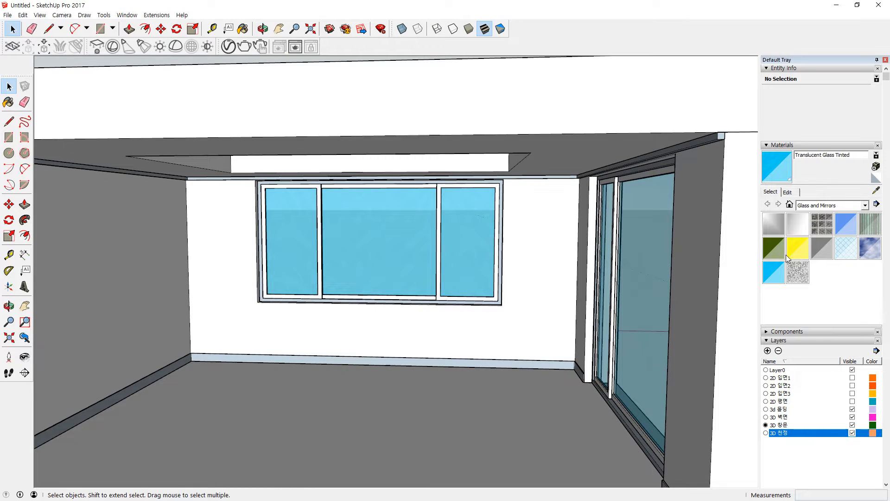
# Step: Add a layer named 3D 가구 and make it the current layer
pyautogui.scroll(-5, 787, 244)
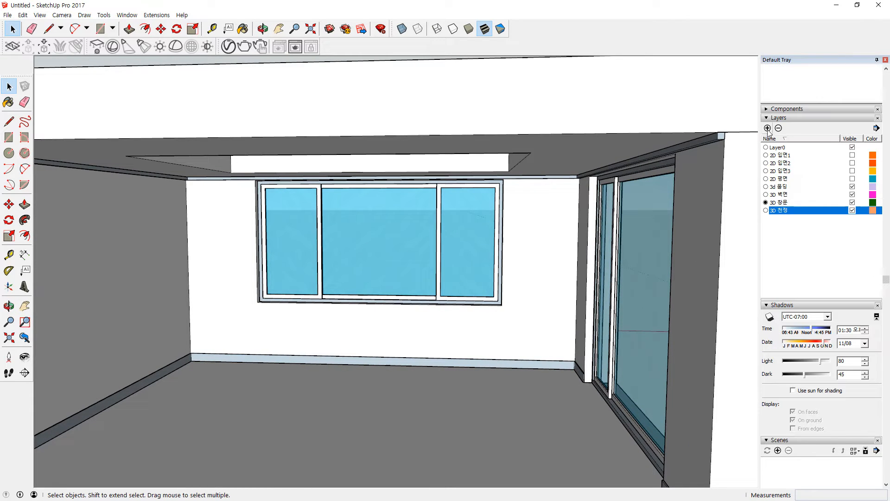
pyautogui.click(768, 128)
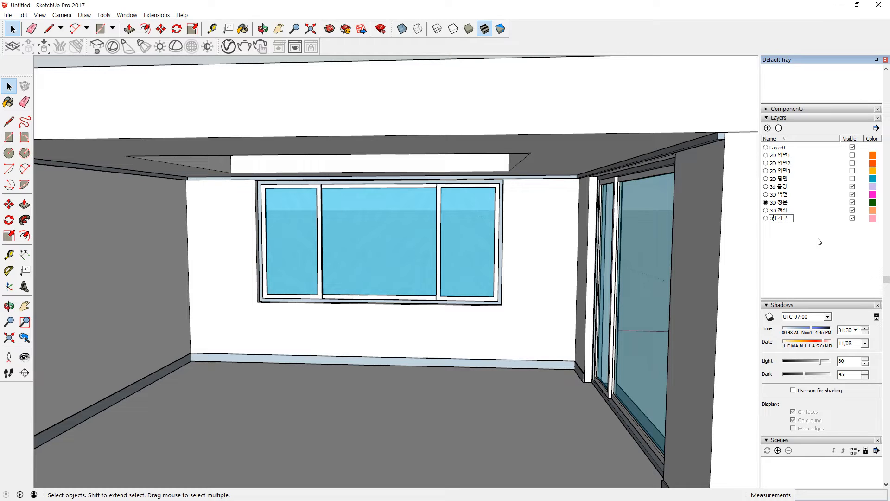
pyautogui.press('Return')
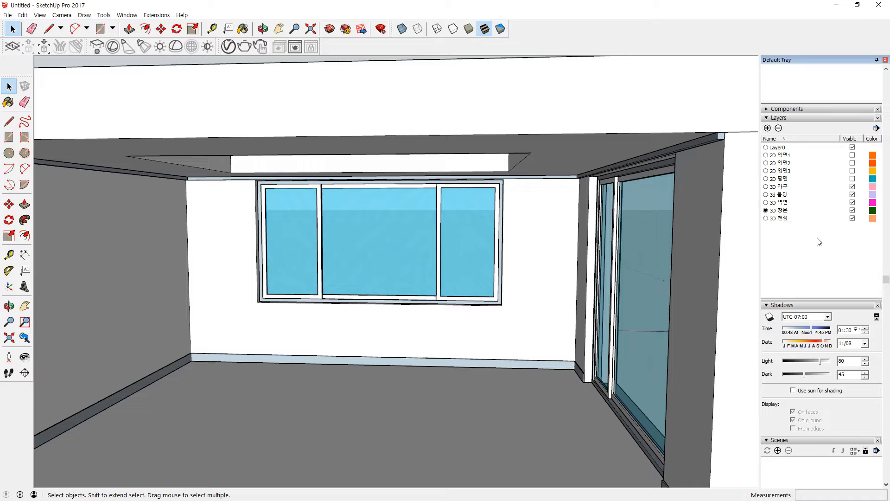
pyautogui.click(766, 186)
# Step: Hide the 3D 천정, 3D 창문, 3D 벽면 and 3d 몰딩 layers
pyautogui.click(852, 218)
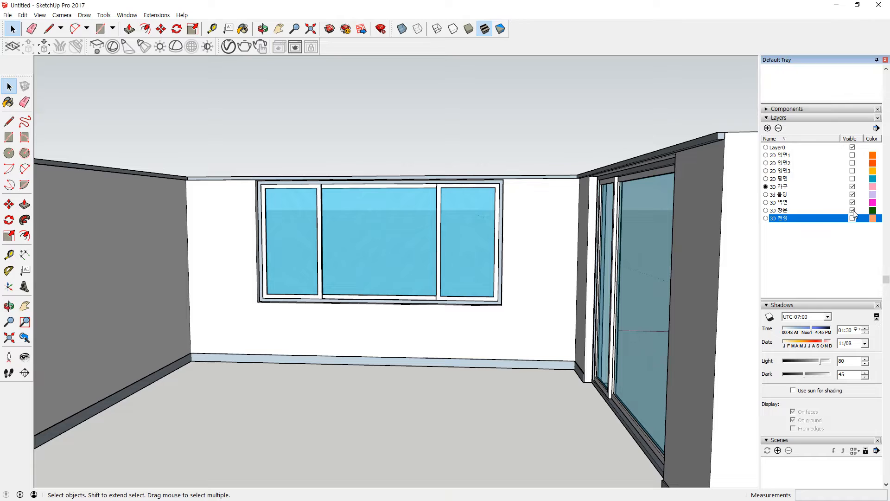
pyautogui.click(852, 210)
pyautogui.click(852, 203)
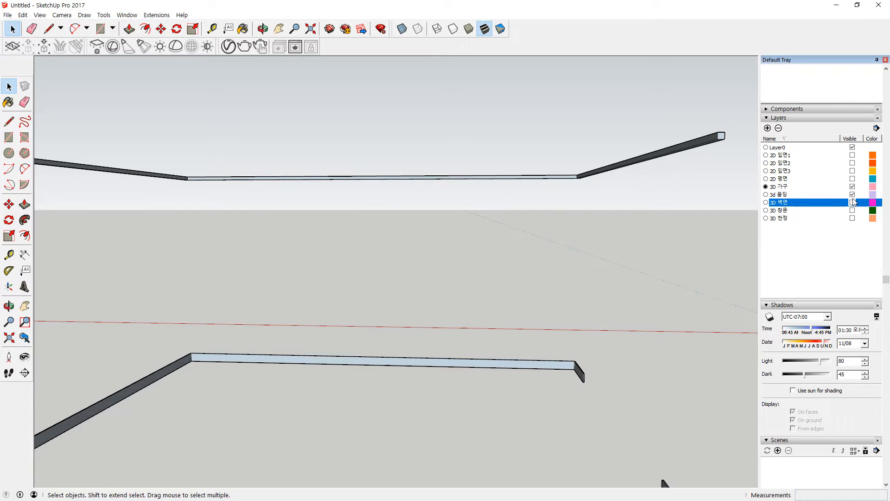
pyautogui.click(853, 195)
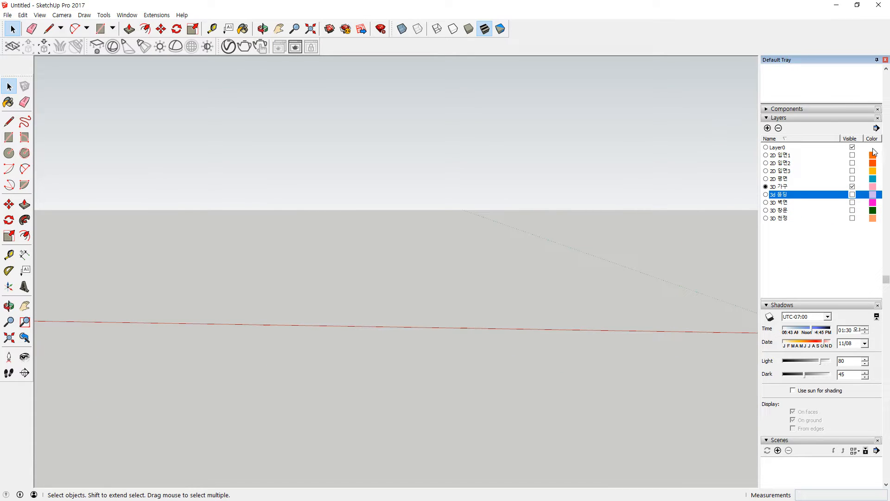
# Step: Show the 2D 평면 and 2D 입면1 layers and view the bookshelf and TV cabinet drawings
pyautogui.click(853, 178)
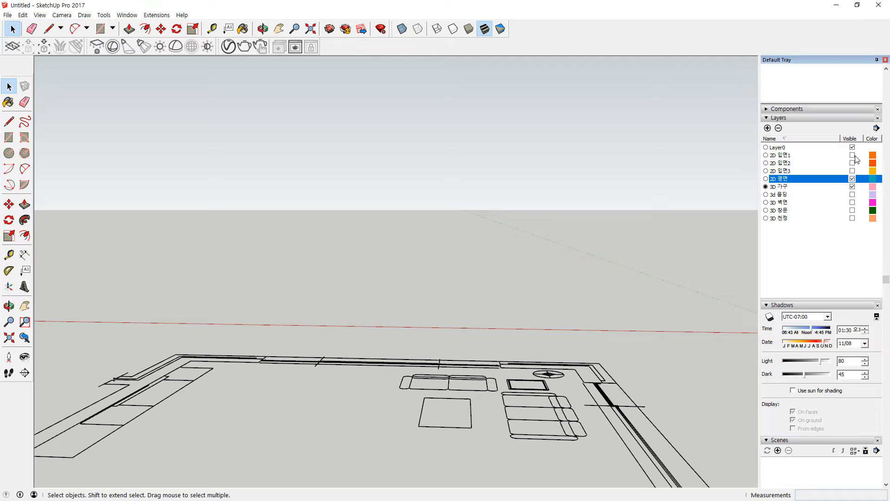
pyautogui.click(853, 155)
pyautogui.moveTo(365, 253); pyautogui.dragTo(184, 371, button='middle')
pyautogui.moveTo(209, 279); pyautogui.dragTo(442, 239, button='middle')
pyautogui.scroll(5, 441, 238)
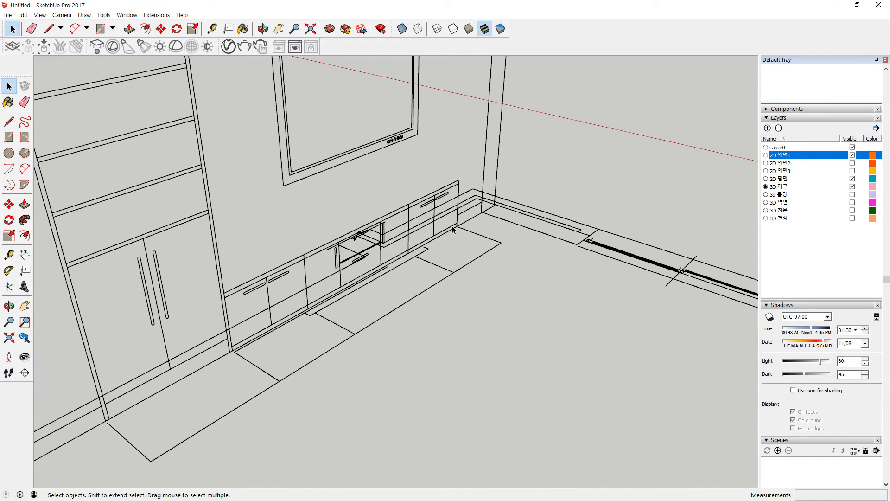
pyautogui.scroll(-1, 430, 256)
pyautogui.moveTo(175, 361); pyautogui.dragTo(245, 361, button='middle')
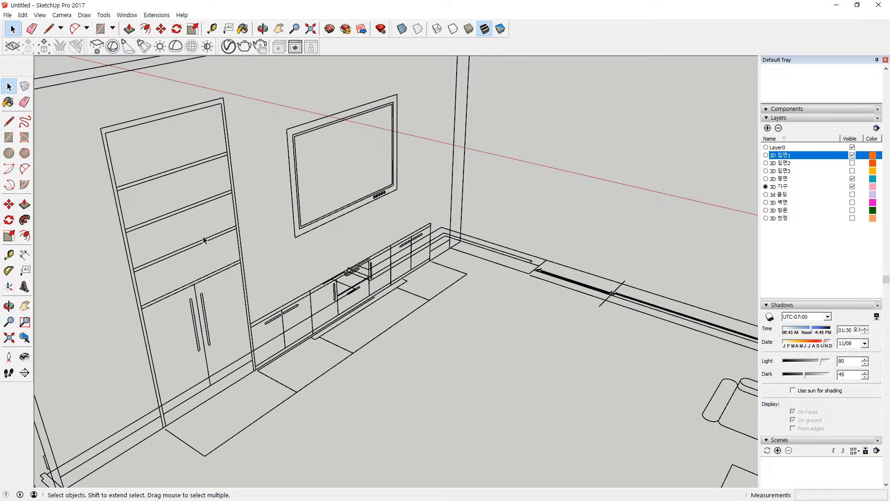
# Step: Trace the bookshelf's 2000 by 800 mm outline and the inner edge of its open upper section with rectangles
pyautogui.moveTo(204, 239); pyautogui.dragTo(210, 234, button='middle')
pyautogui.press('r')
pyautogui.click(160, 404)
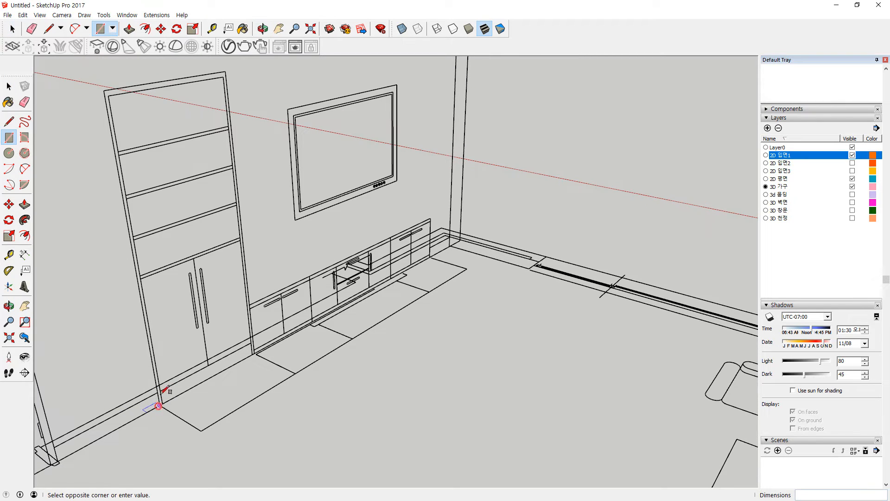
pyautogui.click(226, 71)
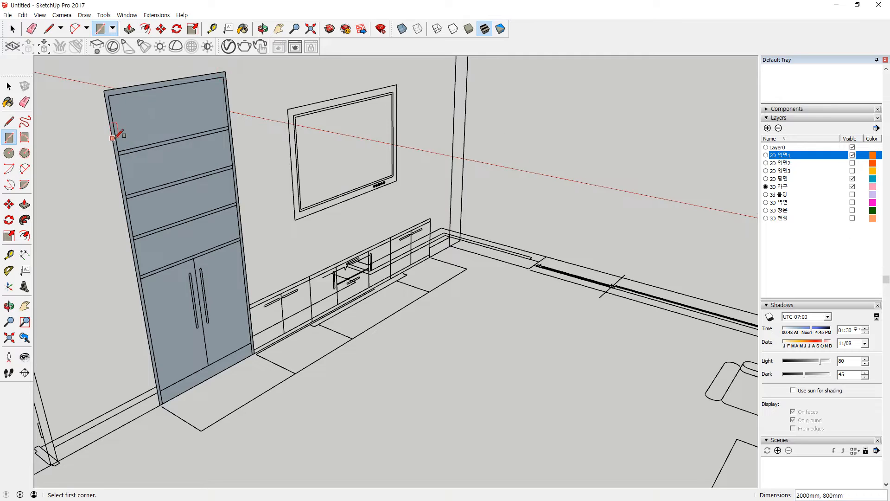
pyautogui.scroll(2, 112, 137)
pyautogui.click(151, 331)
pyautogui.moveTo(249, 90)
pyautogui.mouseDown(button='middle')
pyautogui.moveTo(238, 123)
pyautogui.moveTo(259, 84)
pyautogui.mouseUp(button='middle')
pyautogui.click(262, 79)
# Step: Trace the bookshelf's three upper shelf boards with rectangles, 760 by 20 mm each
pyautogui.click(267, 147)
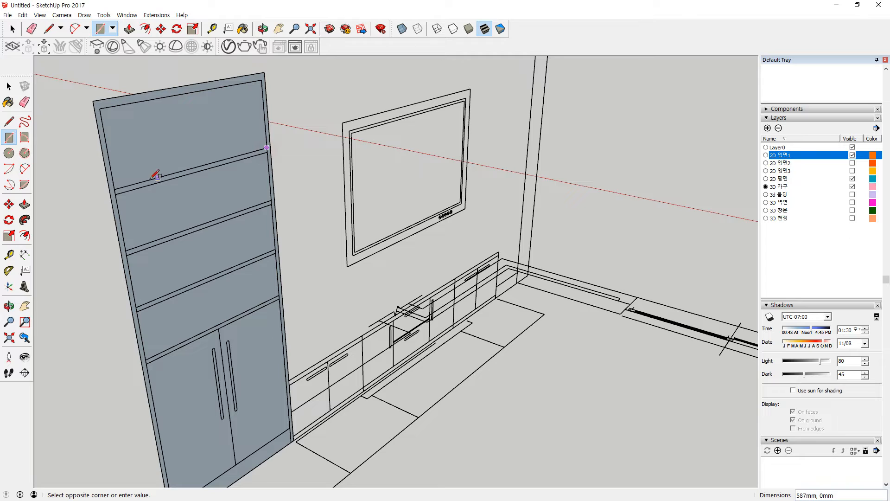
pyautogui.scroll(2, 116, 193)
pyautogui.click(114, 193)
pyautogui.click(130, 275)
pyautogui.click(325, 206)
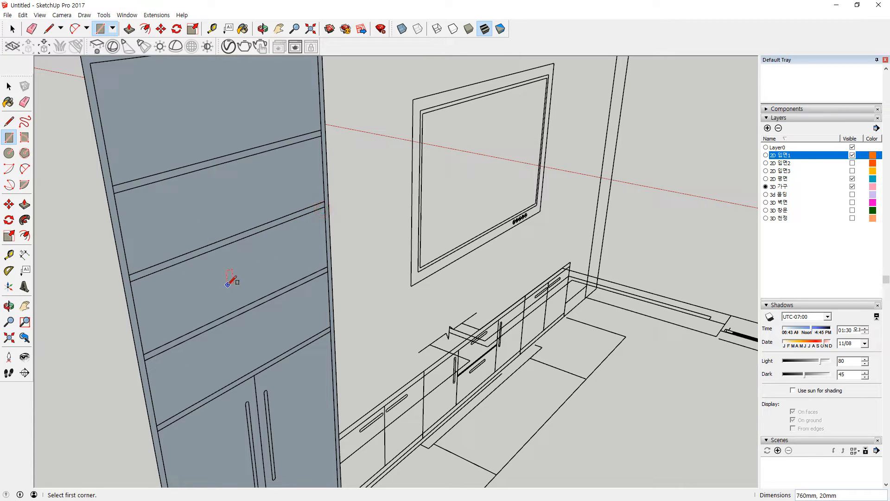
pyautogui.click(143, 354)
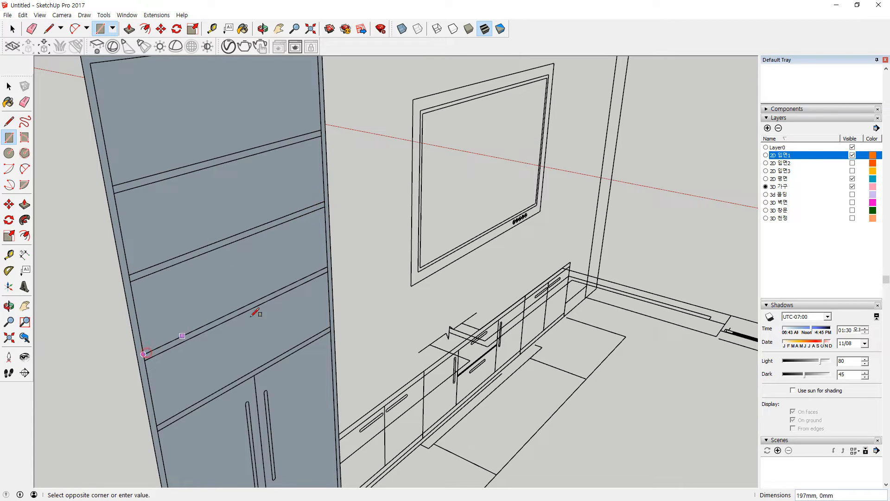
pyautogui.click(329, 271)
# Step: Trace the bookshelf's two lower door fronts with rectangles snapped to the elevation drawing
pyautogui.moveTo(328, 273); pyautogui.dragTo(102, 193, button='middle')
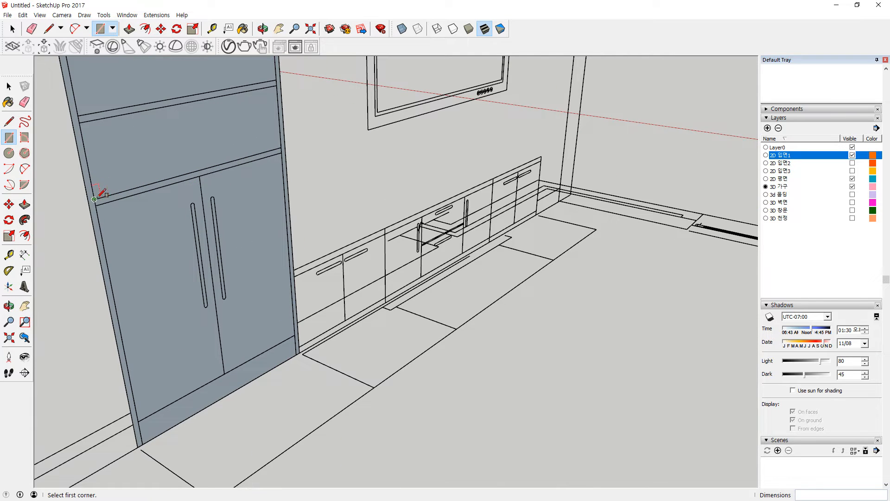
pyautogui.click(96, 205)
pyautogui.click(225, 373)
pyautogui.click(225, 373)
pyautogui.click(283, 158)
# Step: Trace the straight part of the handle on the bookshelf's left door with a rectangle
pyautogui.scroll(5, 182, 198)
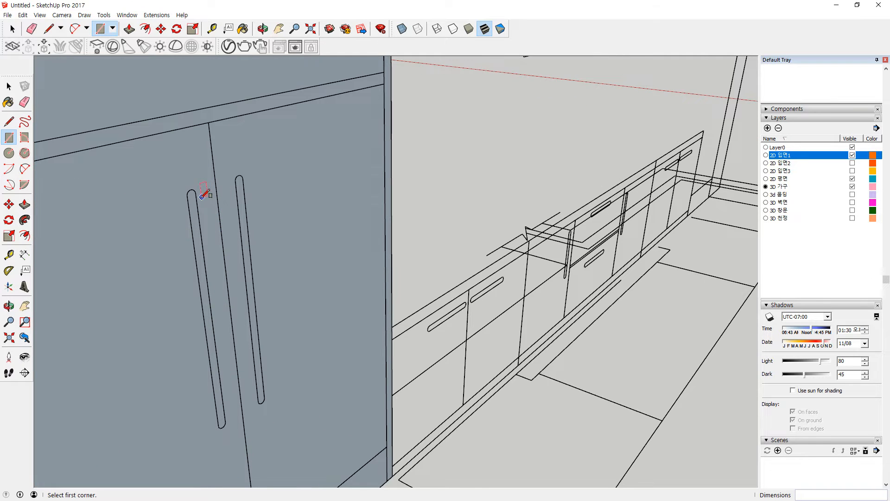
pyautogui.scroll(2, 200, 198)
pyautogui.moveTo(195, 199)
pyautogui.mouseDown(button='middle')
pyautogui.moveTo(207, 201)
pyautogui.moveTo(195, 203)
pyautogui.mouseUp(button='middle')
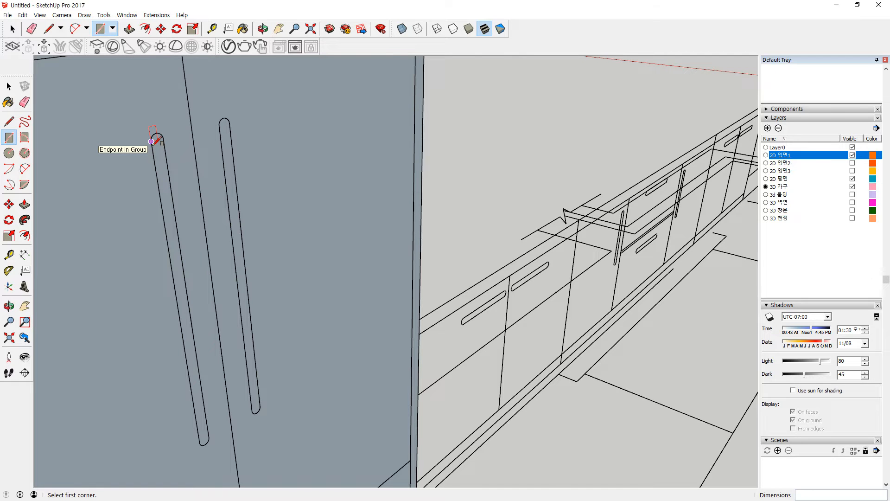
pyautogui.scroll(6, 152, 141)
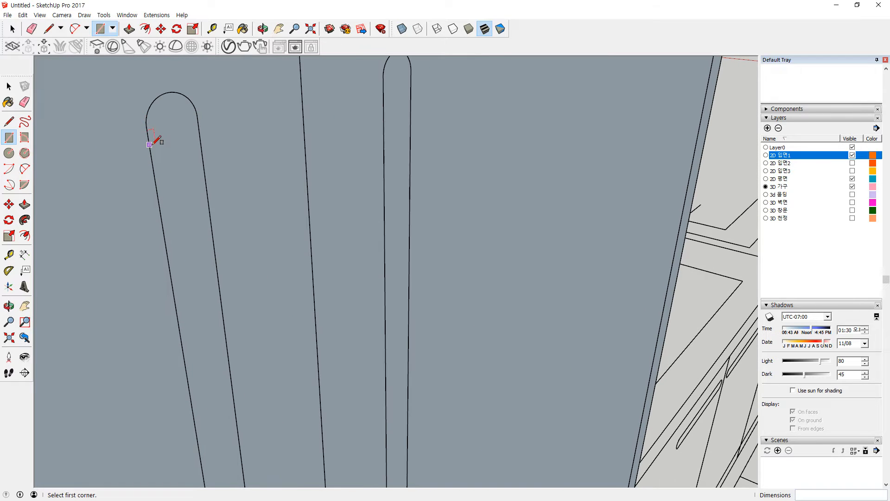
pyautogui.click(147, 128)
pyautogui.scroll(-2, 219, 287)
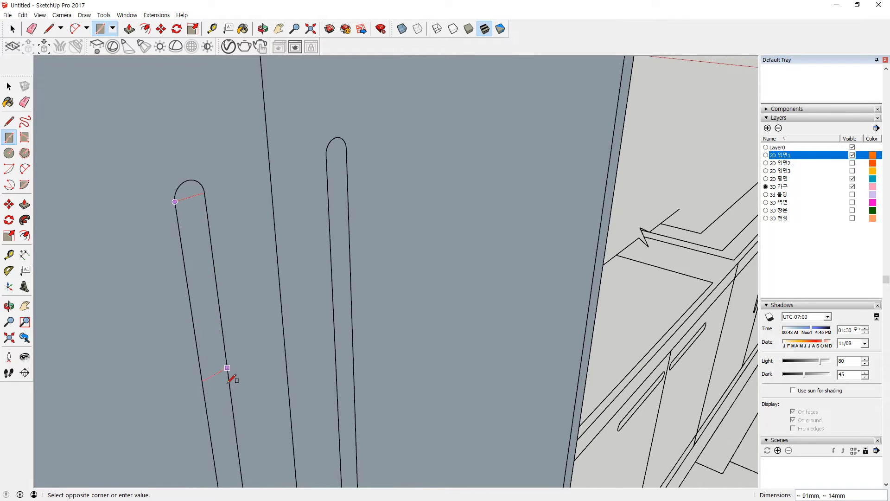
pyautogui.keyDown('shift'); pyautogui.moveTo(226, 383); pyautogui.dragTo(219, 187, button='middle'); pyautogui.keyUp('shift')
pyautogui.keyDown('shift'); pyautogui.moveTo(244, 368); pyautogui.dragTo(242, 322, button='middle'); pyautogui.keyUp('shift')
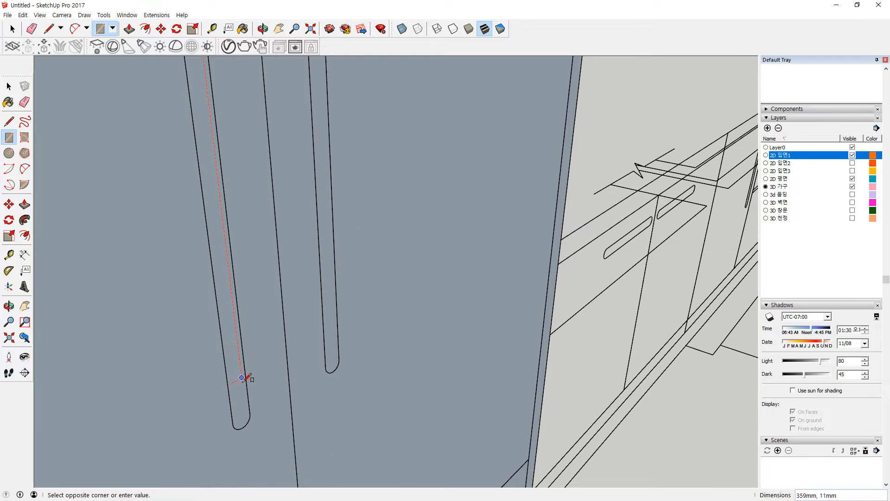
pyautogui.press('Escape')
# Step: Round the lower end of the left door handle with a circle and erase the lines inside the handle
pyautogui.scroll(5, 248, 420)
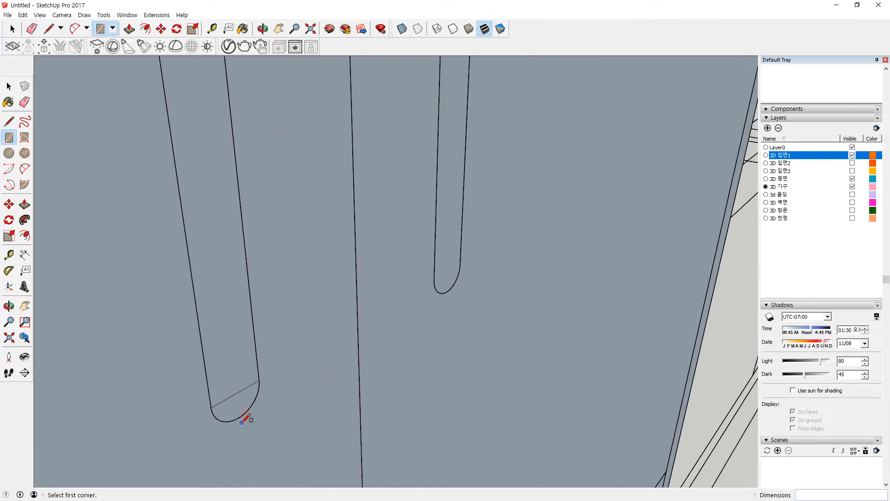
pyautogui.press('c')
pyautogui.click(232, 373)
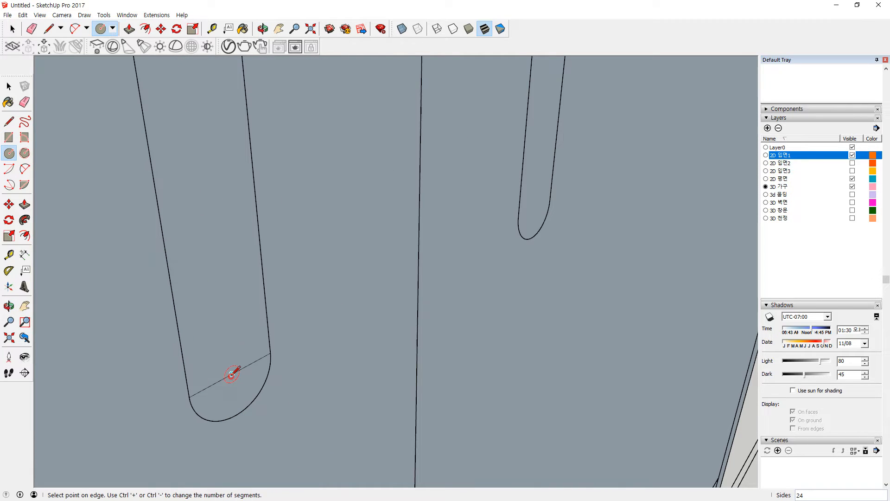
pyautogui.click(270, 353)
pyautogui.press('e')
pyautogui.moveTo(216, 331); pyautogui.dragTo(218, 385)
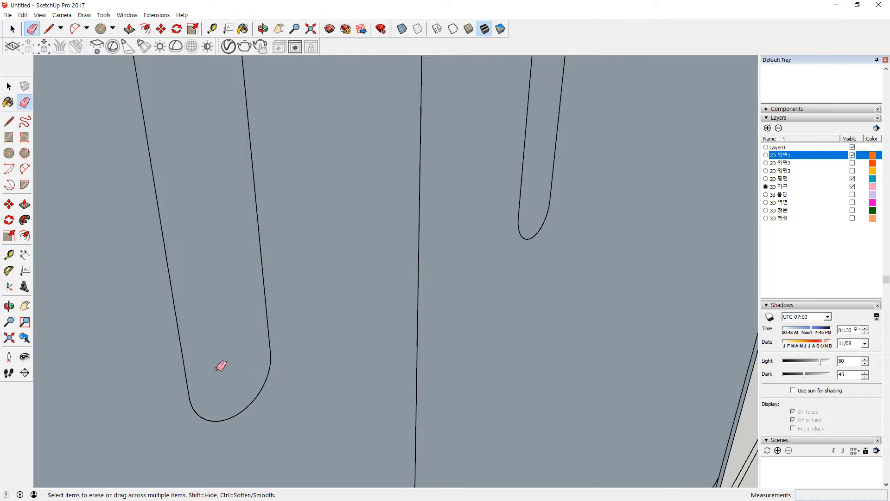
# Step: Round the upper end of the left door handle with a circle and erase the lines inside it
pyautogui.scroll(-5, 215, 361)
pyautogui.scroll(-4, 214, 355)
pyautogui.keyDown('shift'); pyautogui.moveTo(208, 243); pyautogui.dragTo(215, 478, button='middle'); pyautogui.keyUp('shift')
pyautogui.scroll(5, 148, 236)
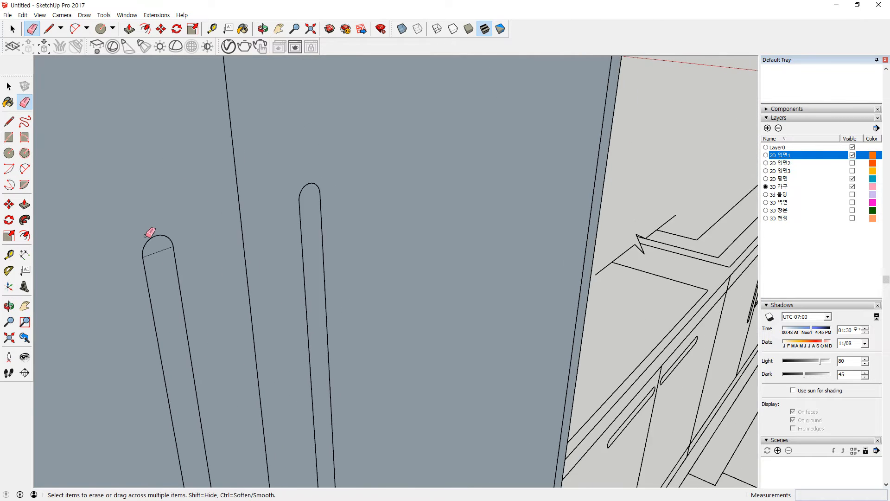
pyautogui.scroll(1, 157, 255)
pyautogui.press('c')
pyautogui.click(174, 257)
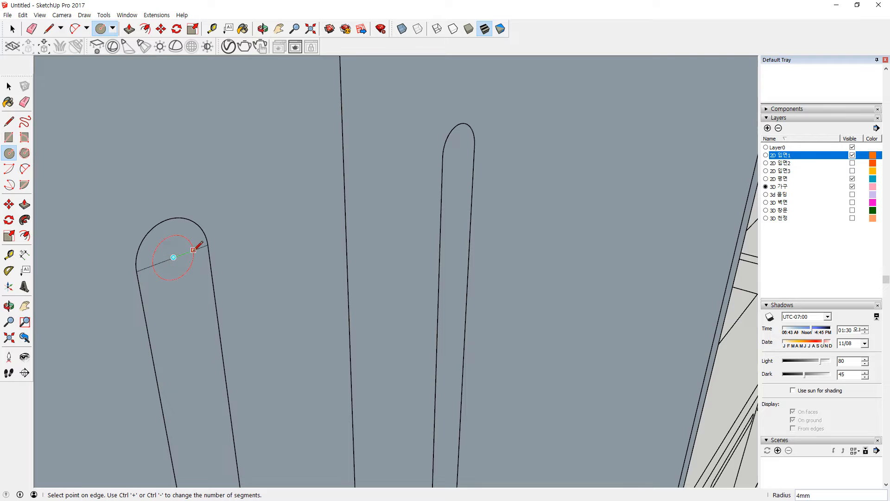
pyautogui.click(209, 244)
pyautogui.press('e')
pyautogui.moveTo(182, 293); pyautogui.dragTo(176, 245)
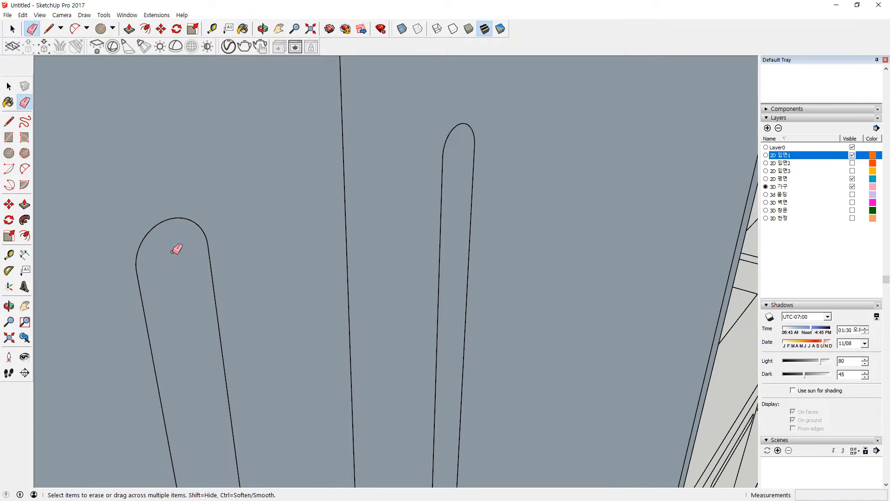
# Step: Copy the left door's handle shape onto the matching handle outline of the right door
pyautogui.press('space')
pyautogui.click(175, 318)
pyautogui.scroll(-2, 175, 321)
pyautogui.press('m')
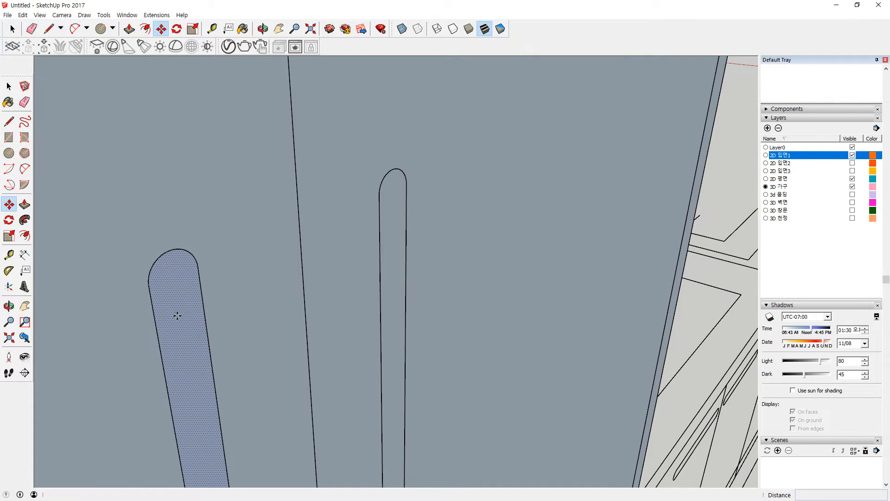
pyautogui.click(200, 278)
pyautogui.press('ctrl')
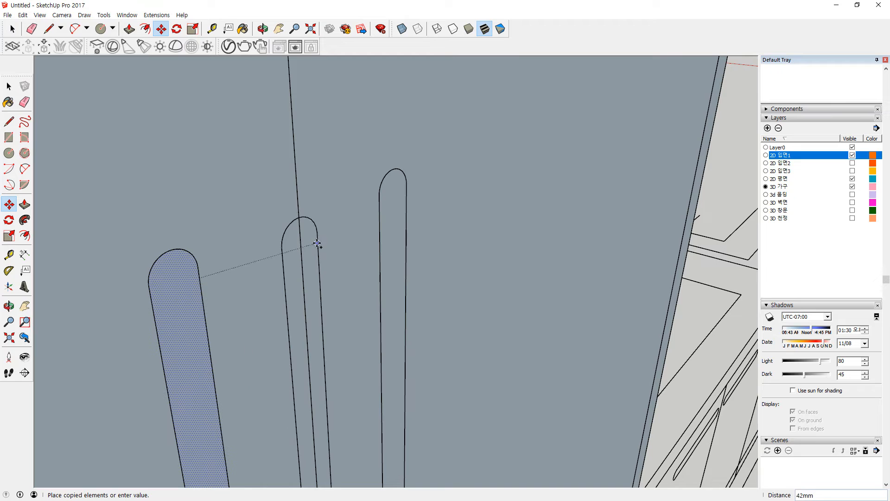
pyautogui.click(406, 216)
pyautogui.press('space')
pyautogui.scroll(-10, 394, 299)
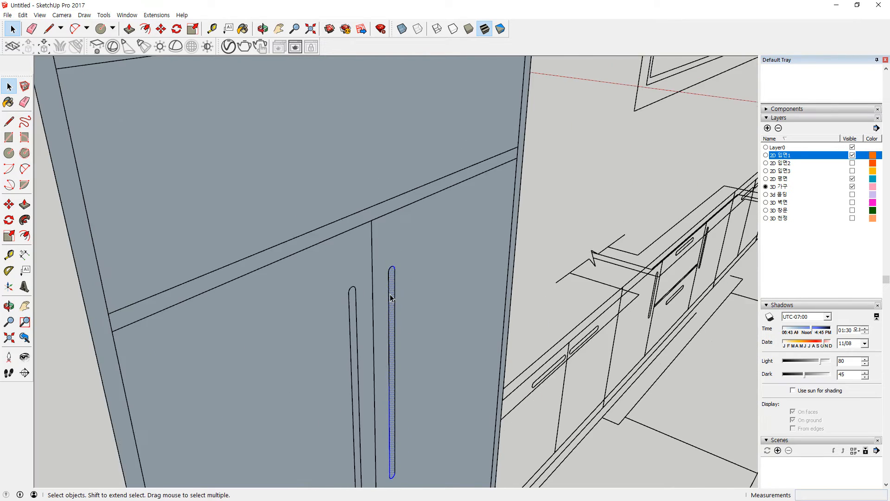
# Step: Check that the traced handle, door and shelf compartment faces of the bookshelf can each be selected separately
pyautogui.moveTo(399, 330); pyautogui.dragTo(354, 302, button='middle')
pyautogui.click(353, 300)
pyautogui.click(339, 353)
pyautogui.click(272, 346)
pyautogui.click(287, 137)
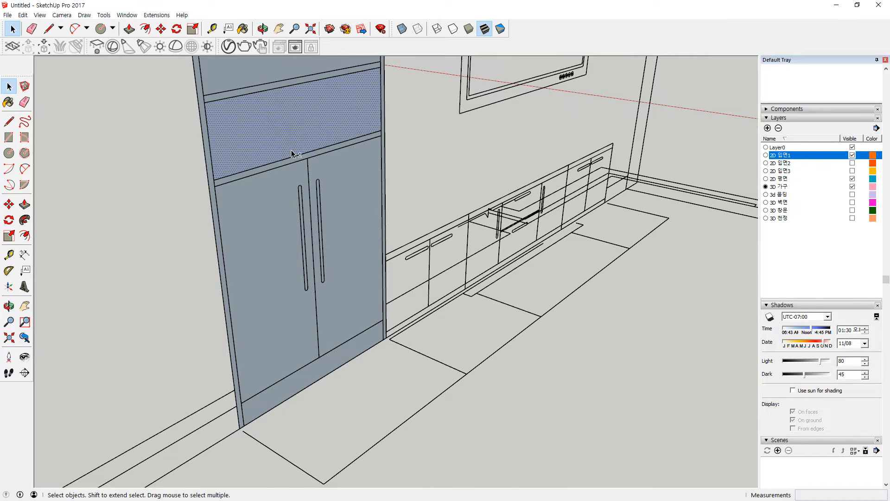
pyautogui.moveTo(293, 151); pyautogui.dragTo(297, 195, button='middle')
pyautogui.click(289, 170)
pyautogui.click(272, 85)
pyautogui.scroll(-2, 232, 278)
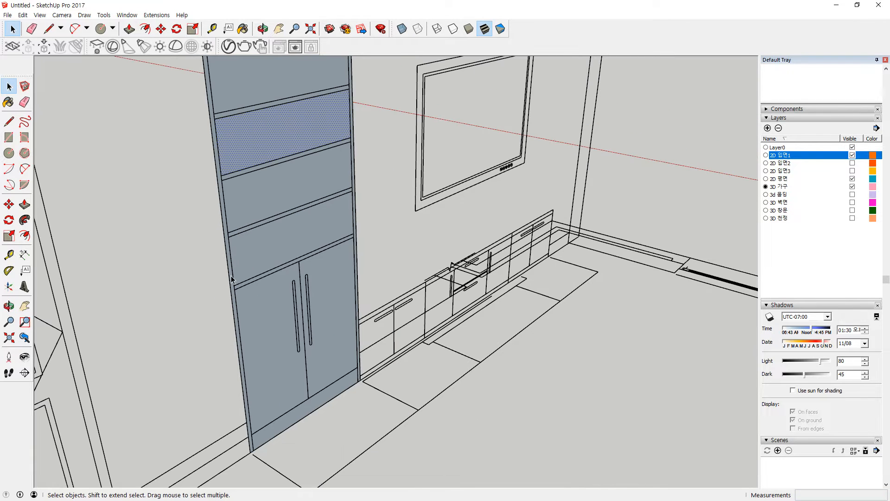
pyautogui.scroll(1, 234, 287)
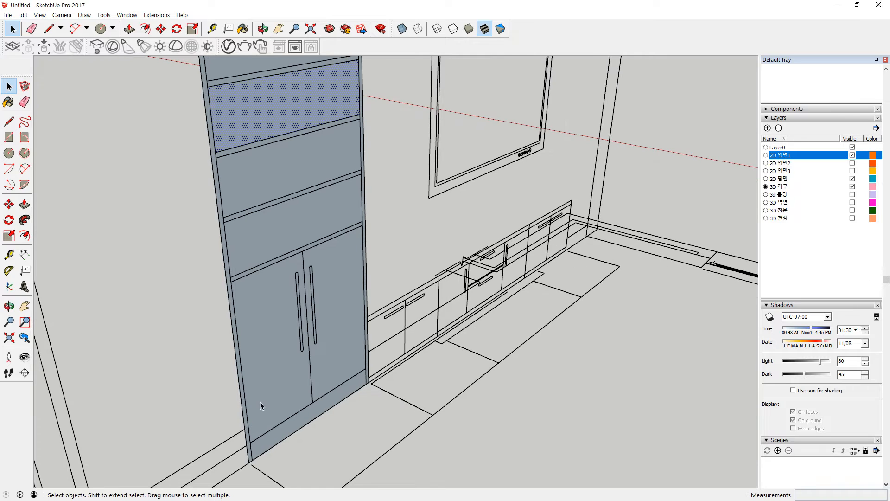
pyautogui.moveTo(249, 365); pyautogui.dragTo(192, 403, button='middle')
pyautogui.scroll(-3, 207, 383)
pyautogui.click(142, 323)
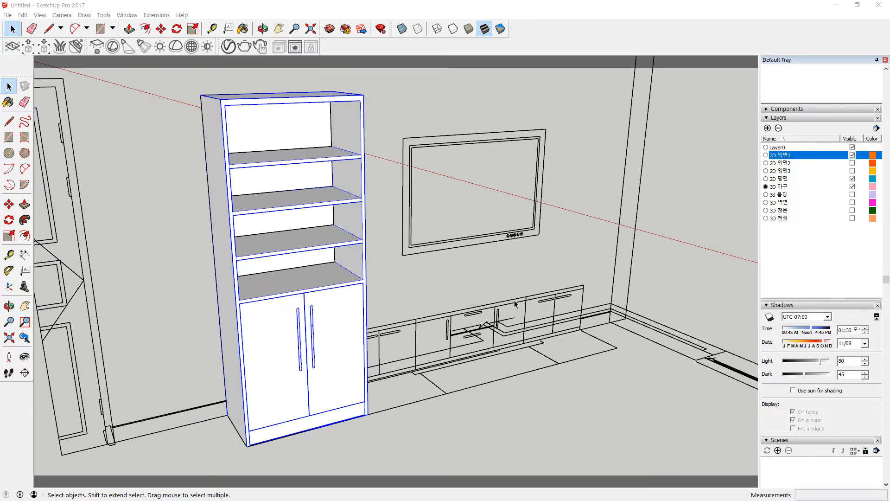
# Step: Trace the first TV cabinet unit beside the bookshelf with a 400 by 600 mm rectangle
pyautogui.click(483, 284)
pyautogui.moveTo(483, 284); pyautogui.dragTo(325, 312, button='middle')
pyautogui.scroll(5, 399, 367)
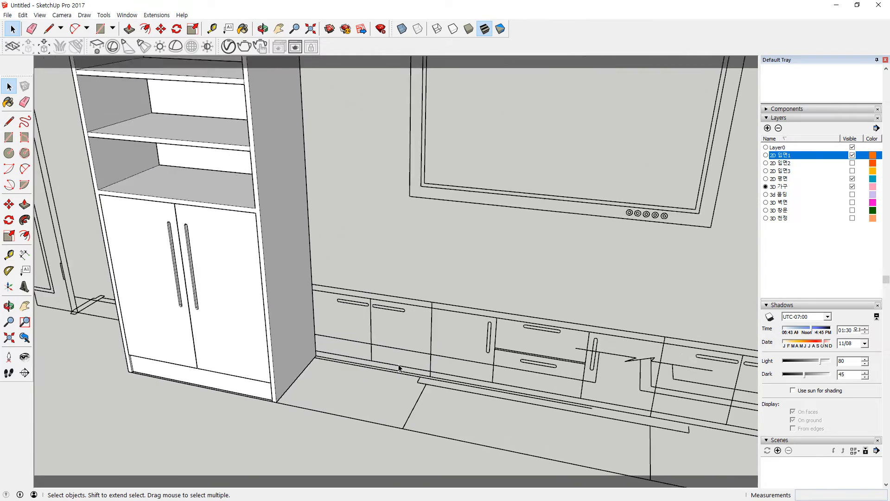
pyautogui.scroll(2, 399, 368)
pyautogui.keyDown('shift'); pyautogui.moveTo(440, 358); pyautogui.dragTo(359, 309, button='middle'); pyautogui.keyUp('shift')
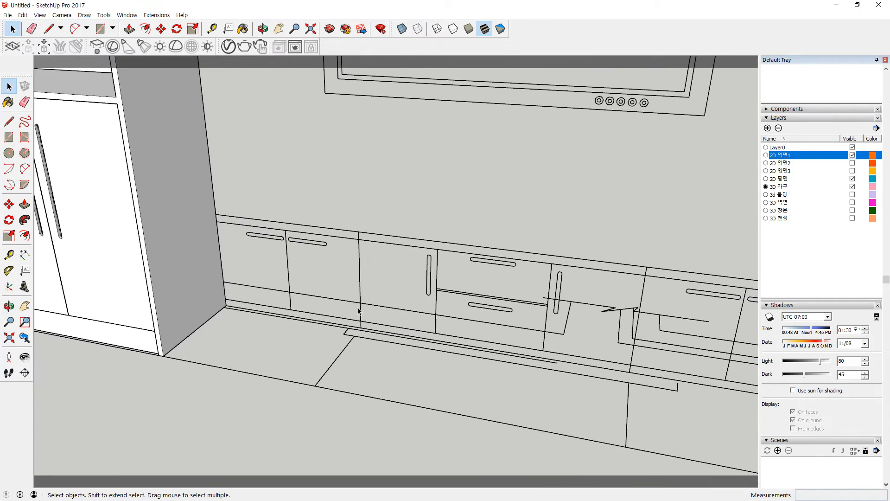
pyautogui.press('r')
pyautogui.click(212, 211)
pyautogui.scroll(4, 352, 324)
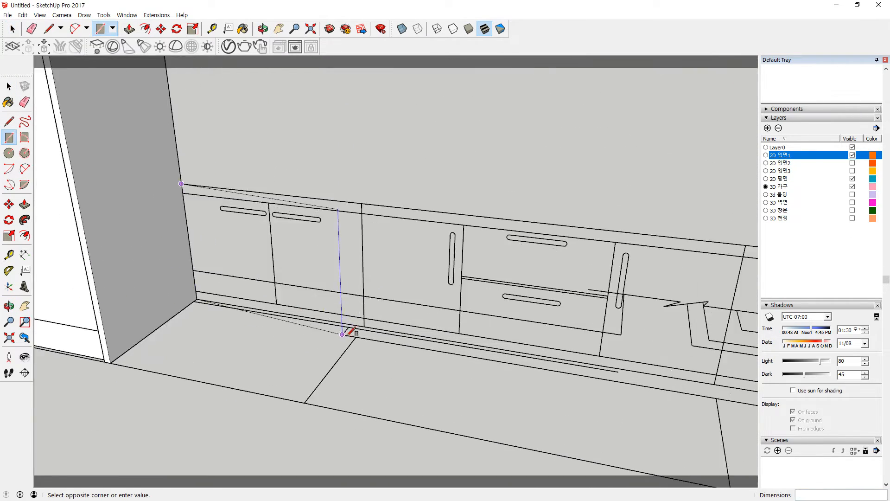
pyautogui.click(369, 324)
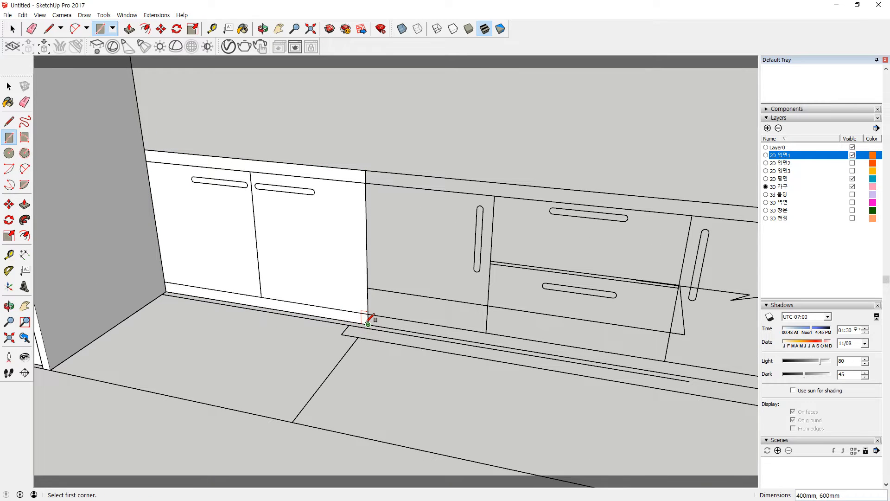
# Step: Trace the cabinet unit's top board and its two 340 by 300 mm door fronts, and check the separate faces
pyautogui.click(366, 183)
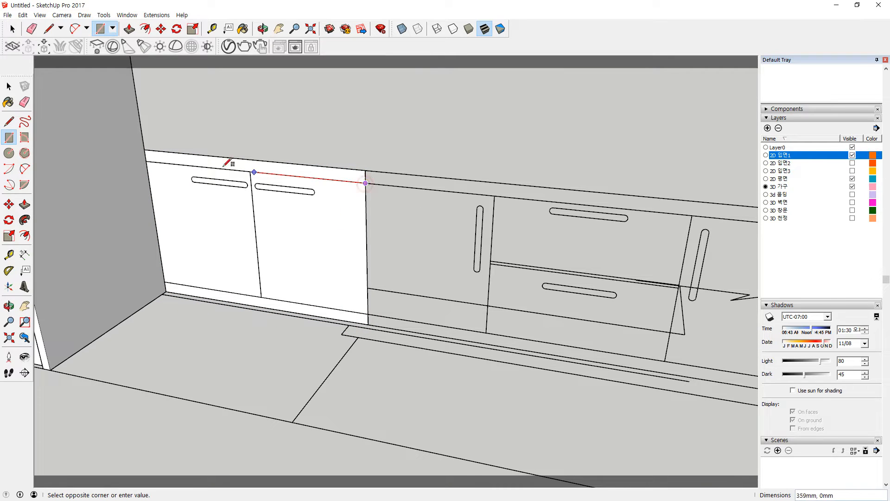
pyautogui.click(146, 150)
pyautogui.click(250, 172)
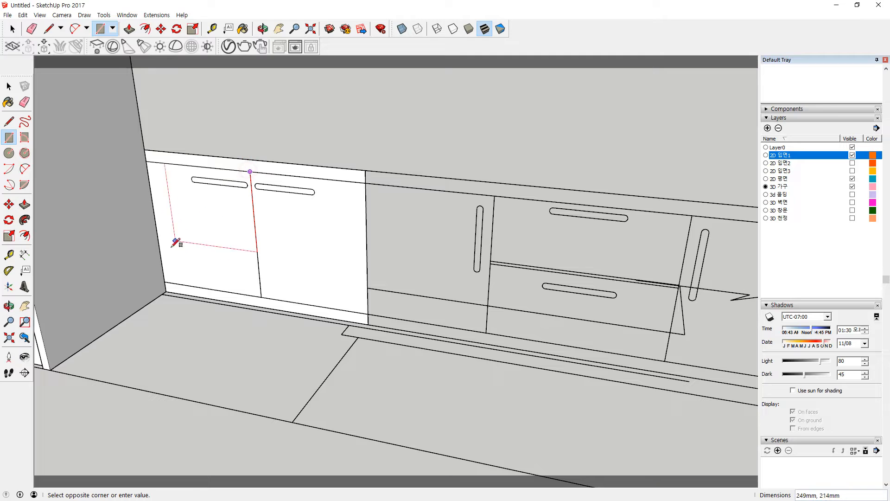
pyautogui.click(166, 283)
pyautogui.click(261, 296)
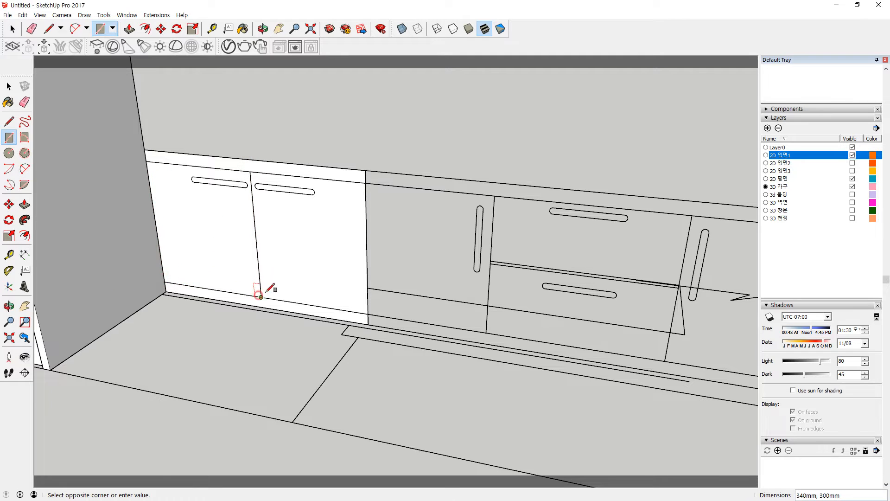
pyautogui.click(366, 172)
pyautogui.press('space')
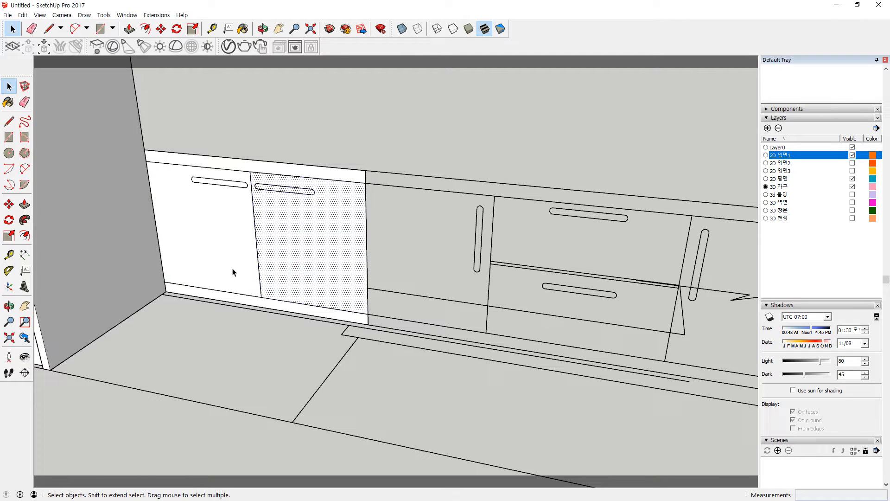
pyautogui.click(255, 299)
pyautogui.click(281, 187)
pyautogui.click(277, 166)
# Step: Trace the left TV cabinet door's handle outline with a rectangle and a circle at each rounded end
pyautogui.scroll(7, 217, 180)
pyautogui.press('r')
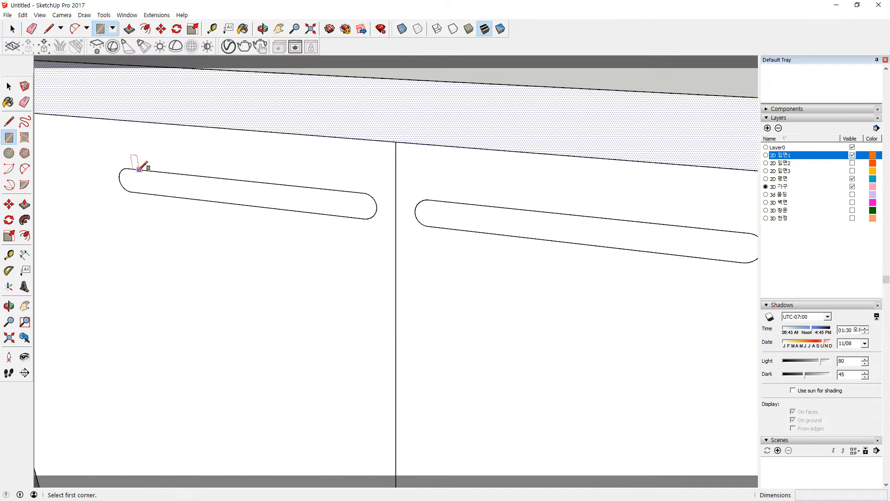
pyautogui.click(127, 169)
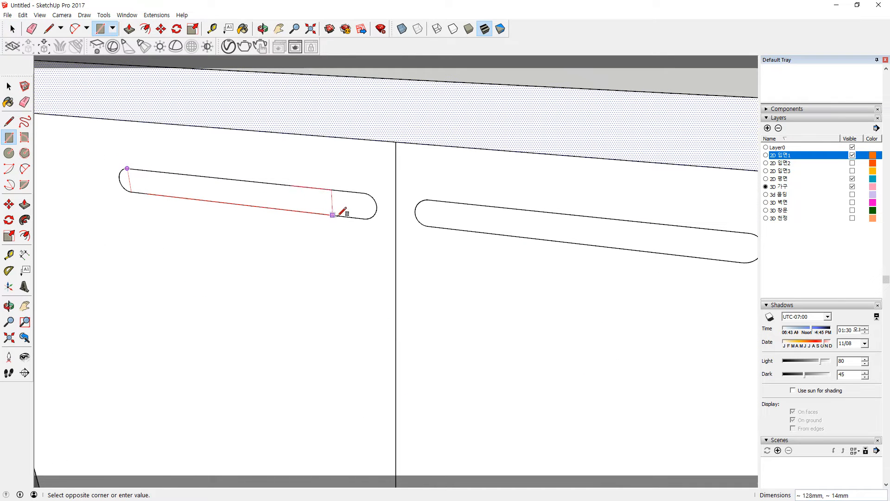
pyautogui.click(364, 218)
pyautogui.press('c')
pyautogui.click(364, 206)
pyautogui.click(364, 194)
pyautogui.click(130, 180)
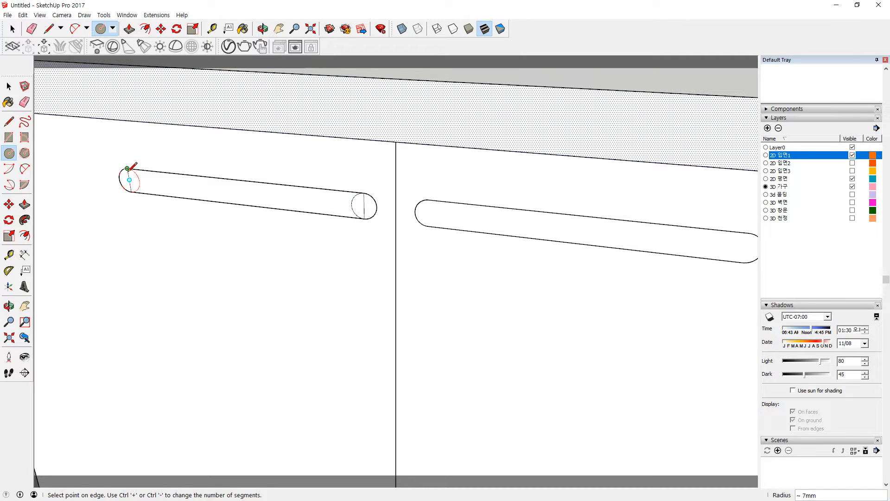
pyautogui.click(127, 168)
# Step: Erase the circles' inner arcs and dividing lines so the left door's handle becomes one face
pyautogui.press('space')
pyautogui.press('e')
pyautogui.moveTo(127, 179); pyautogui.dragTo(143, 182)
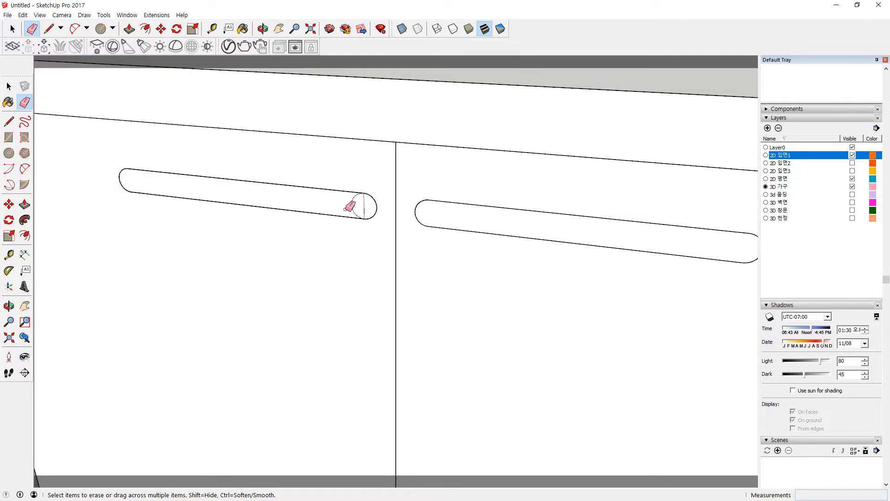
pyautogui.moveTo(347, 209); pyautogui.dragTo(364, 205)
pyautogui.press('space')
pyautogui.click(327, 210)
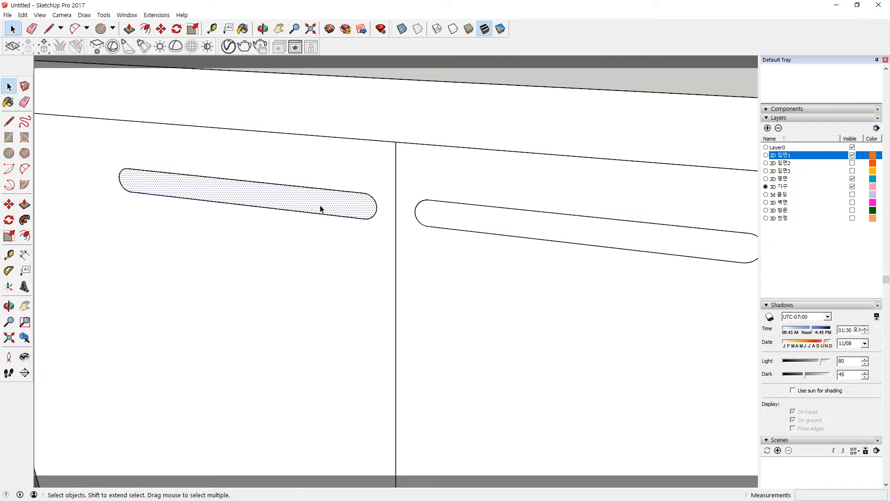
# Step: Move the left door's traced handle shape onto the matching handle outline of the right door
pyautogui.press('m')
pyautogui.press('ctrl')
pyautogui.click(237, 180)
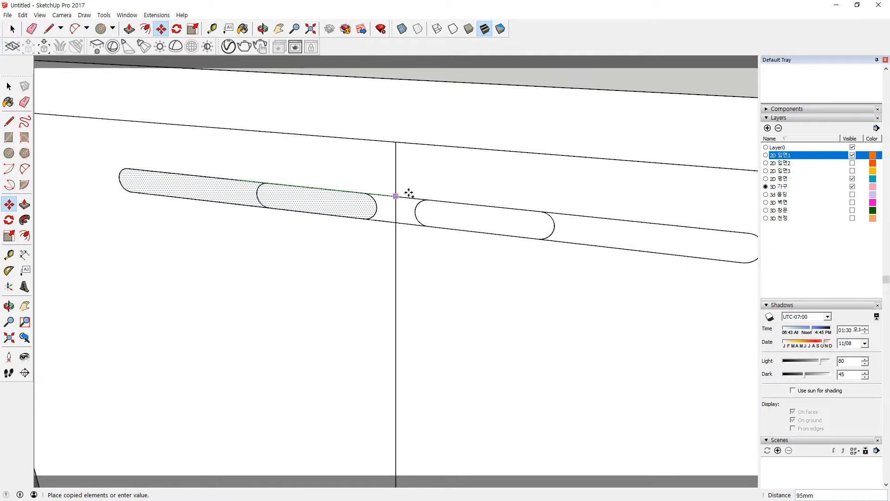
pyautogui.click(573, 216)
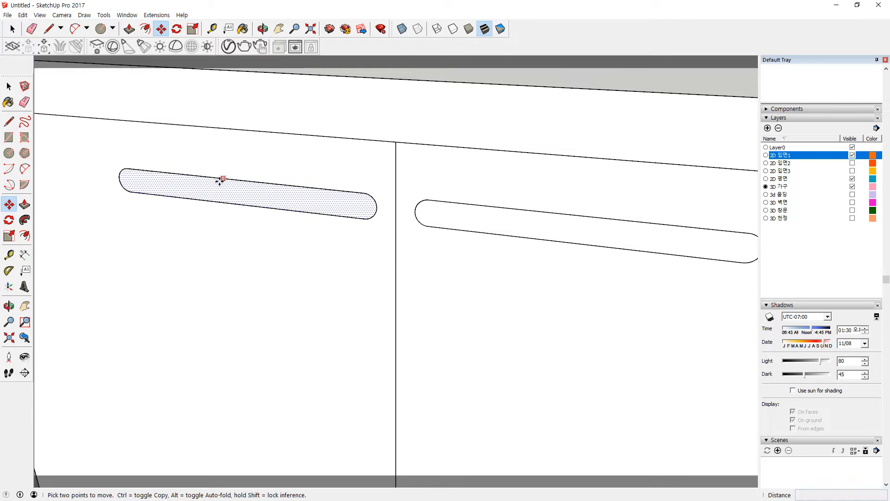
pyautogui.click(245, 181)
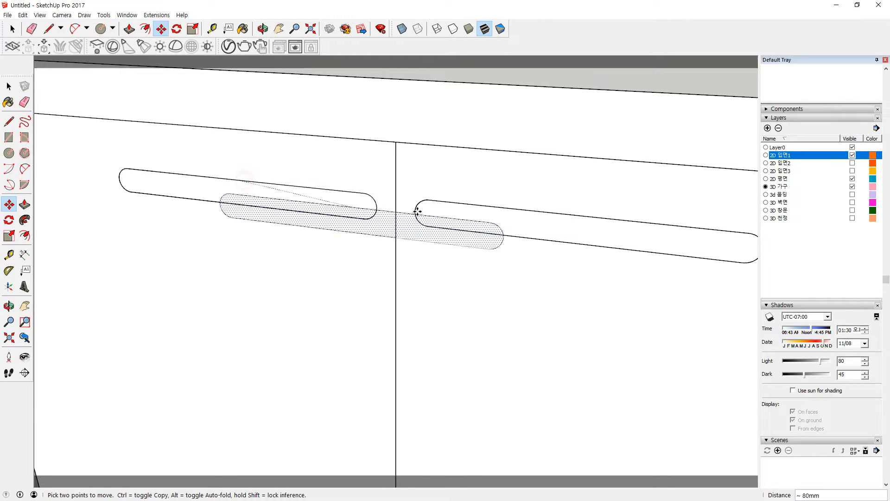
pyautogui.click(576, 216)
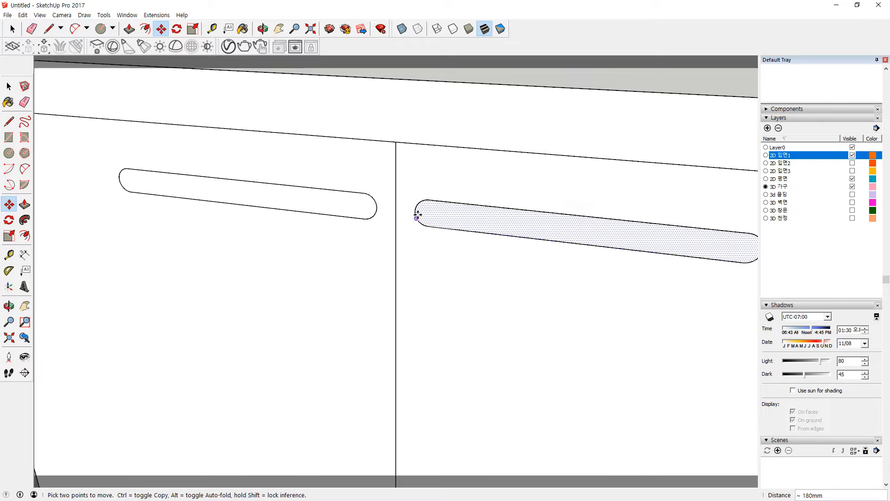
pyautogui.scroll(-5, 404, 215)
pyautogui.press('space')
pyautogui.scroll(5, 417, 301)
pyautogui.scroll(-3, 368, 311)
pyautogui.moveTo(378, 383); pyautogui.dragTo(334, 364, button='middle')
# Step: Copy the right door's handle shape back onto the left door's handle outline
pyautogui.press('p')
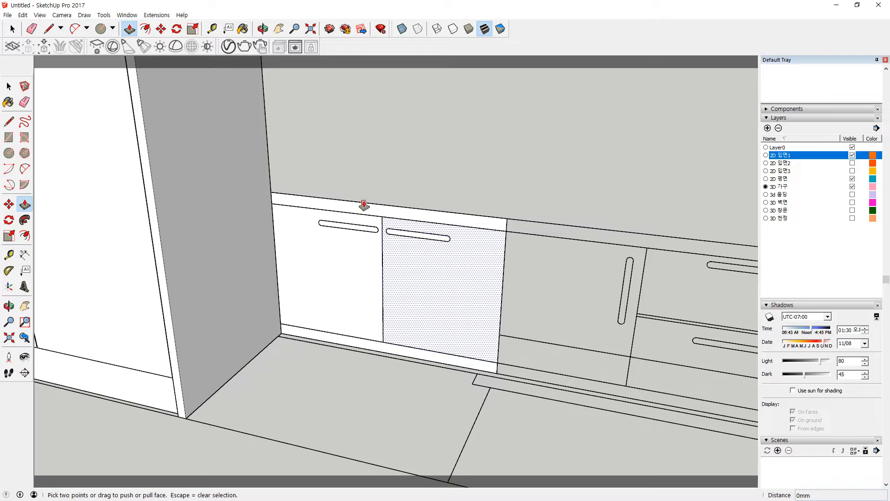
pyautogui.press('space')
pyautogui.click(366, 368)
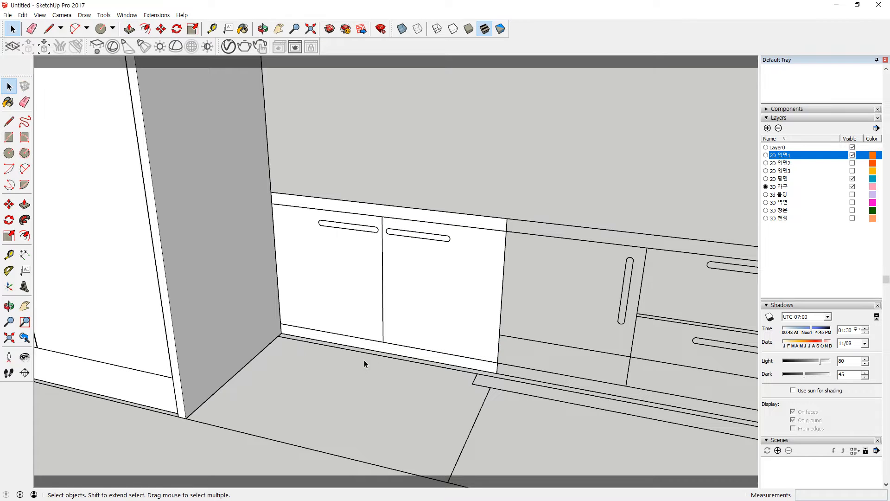
pyautogui.press('p')
pyautogui.press('space')
pyautogui.scroll(4, 371, 229)
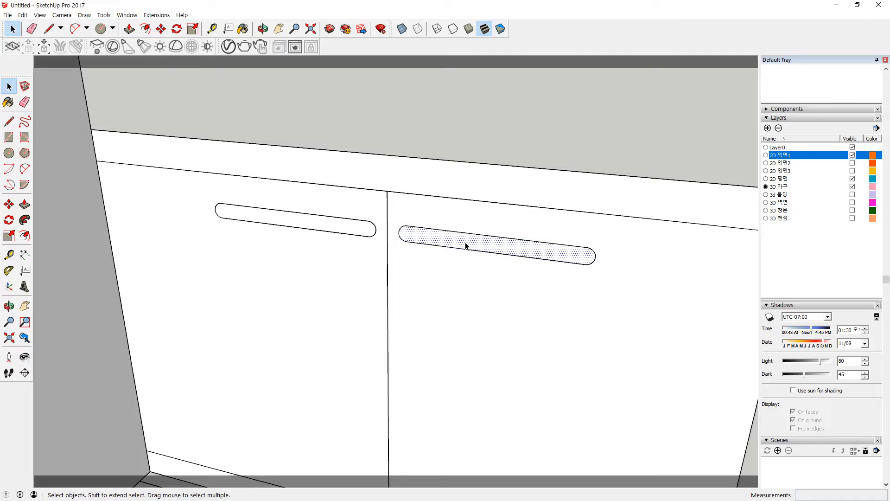
pyautogui.click(493, 237)
pyautogui.press('ctrl')
pyautogui.click(292, 212)
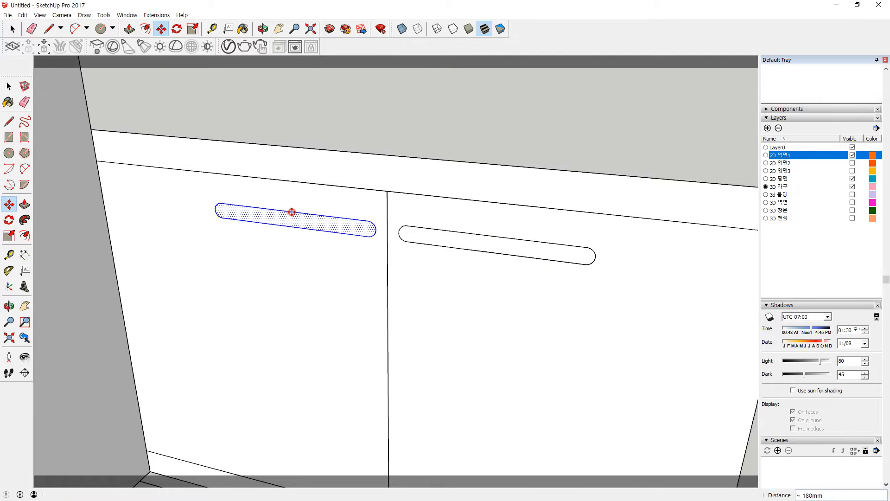
pyautogui.press('space')
# Step: Push/pull both handles and both door fronts out about 426 mm to align with the bookshelf's front
pyautogui.scroll(-6, 299, 292)
pyautogui.press('p')
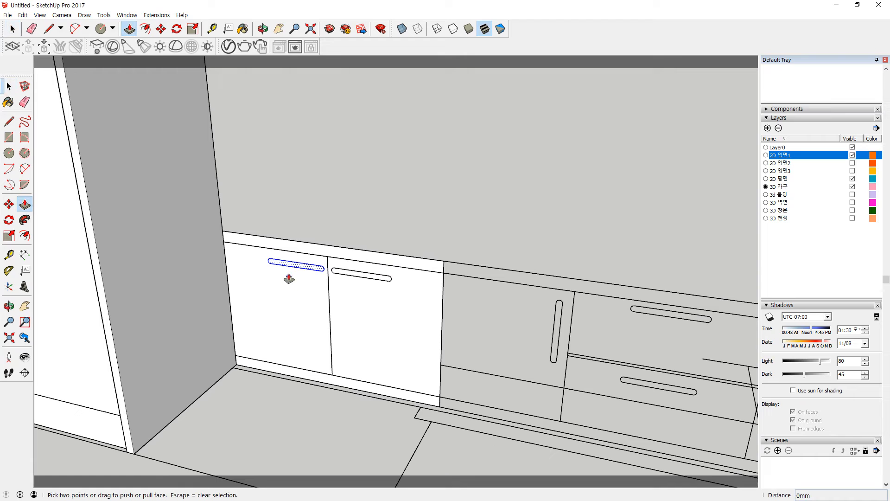
pyautogui.click(288, 268)
pyautogui.click(110, 314)
pyautogui.click(371, 277)
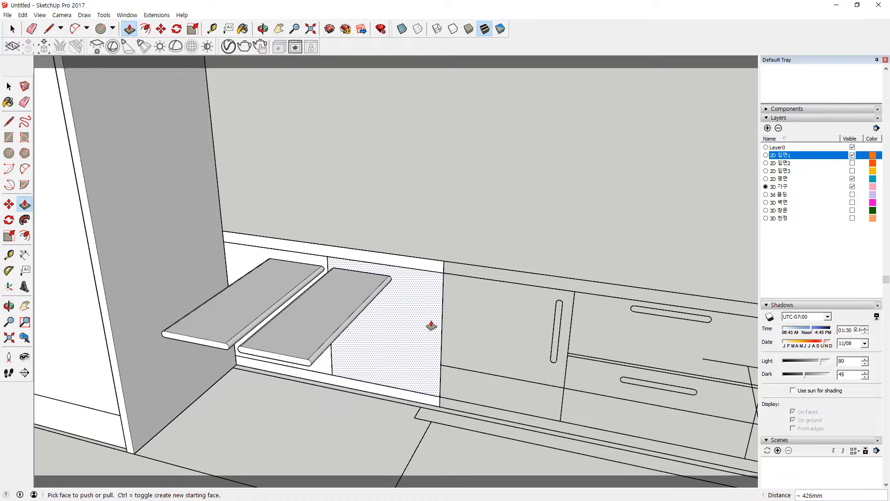
pyautogui.click(418, 324)
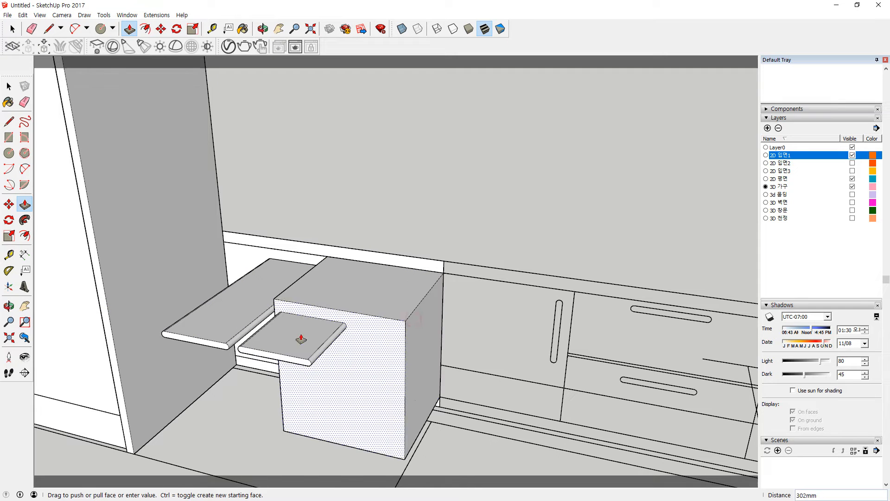
pyautogui.click(110, 329)
pyautogui.click(239, 265)
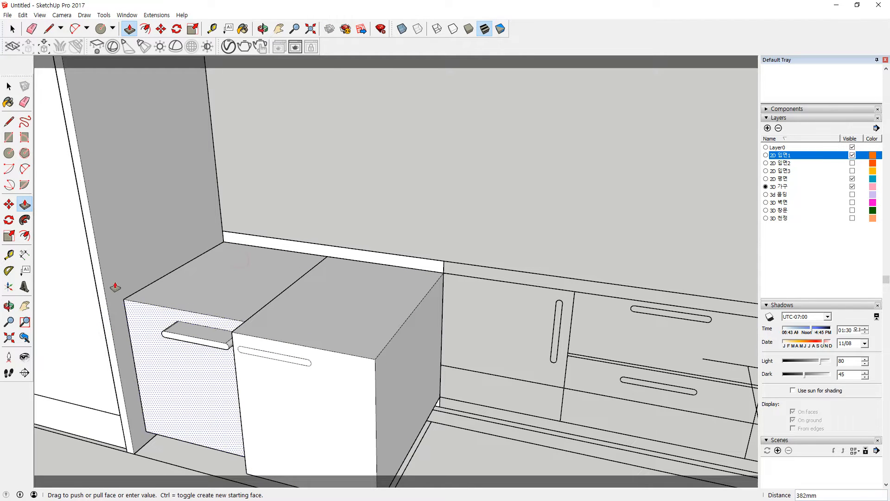
pyautogui.click(119, 298)
# Step: Pull the cabinet's base strip and top board out about 426 mm, flush with the door fronts
pyautogui.moveTo(382, 387); pyautogui.dragTo(342, 239, button='middle')
pyautogui.scroll(-2, 377, 371)
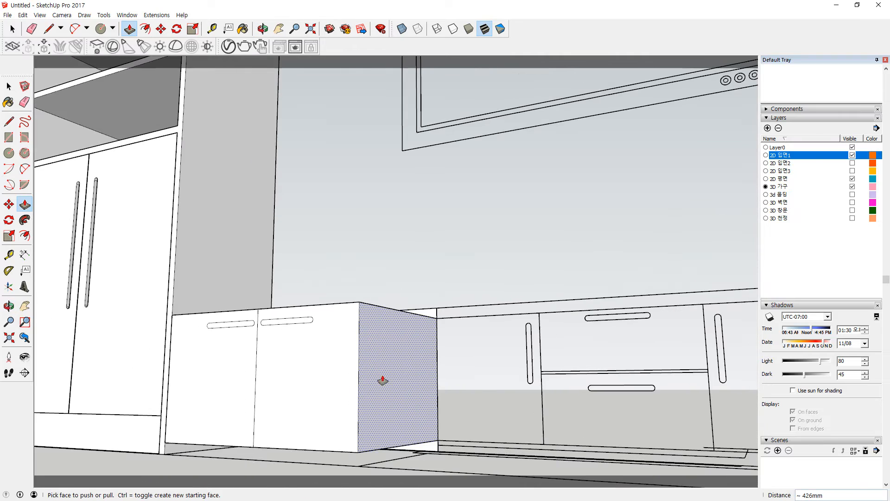
pyautogui.keyDown('shift'); pyautogui.moveTo(394, 408); pyautogui.dragTo(436, 306, button='middle'); pyautogui.keyUp('shift')
pyautogui.scroll(2, 429, 376)
pyautogui.click(405, 370)
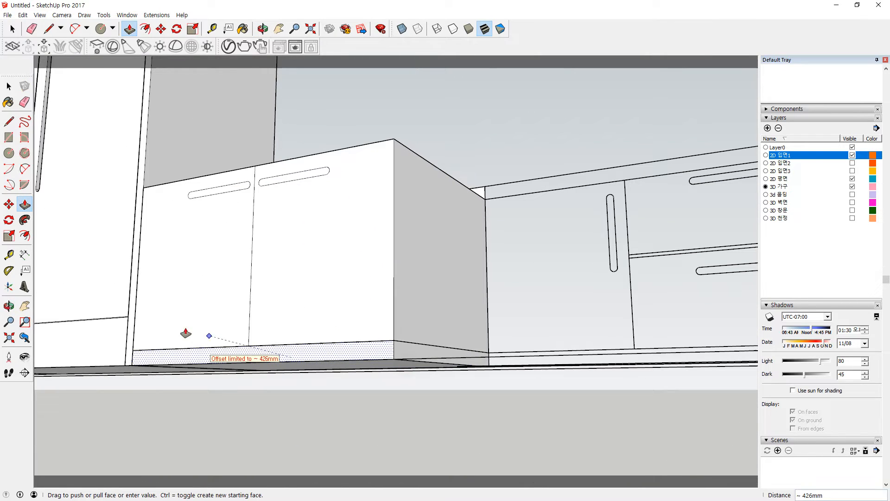
pyautogui.click(164, 310)
pyautogui.moveTo(299, 306); pyautogui.dragTo(388, 382, button='middle')
pyautogui.click(458, 158)
pyautogui.click(366, 232)
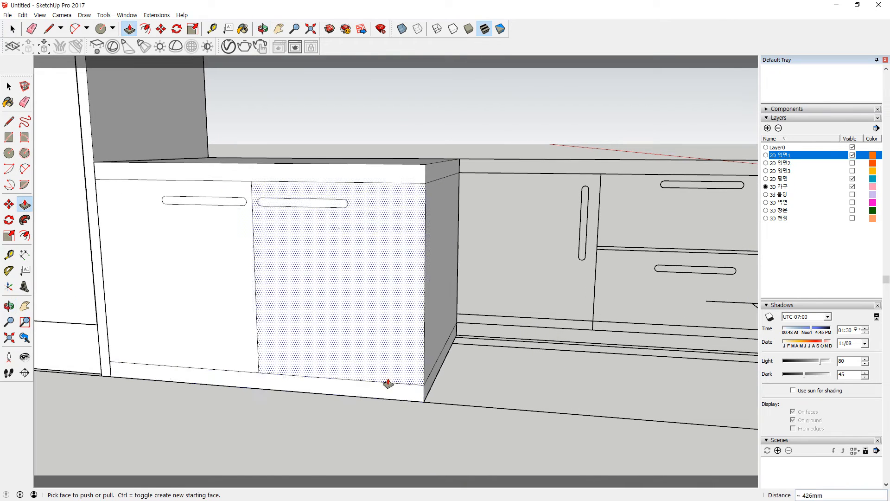
# Step: Push the cabinet's base strip 10 mm back behind the door fronts
pyautogui.click(345, 393)
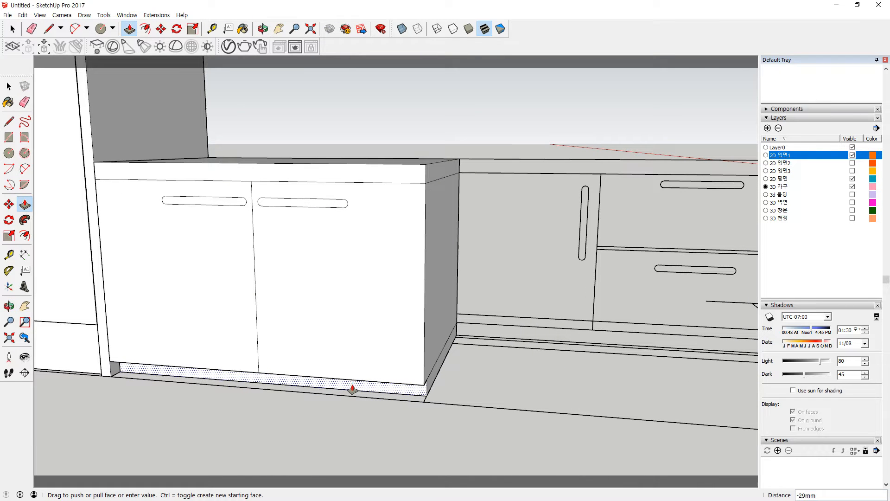
pyautogui.write('10')
pyautogui.press('Return')
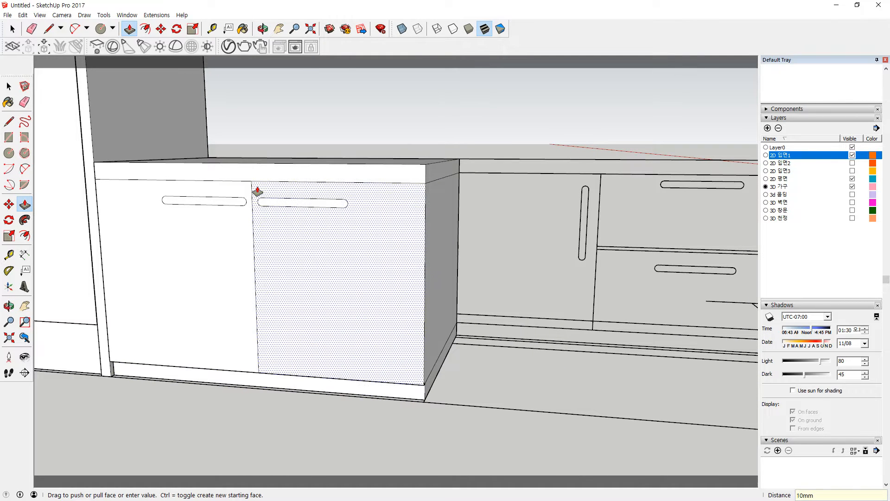
# Step: Recess both door handles 10 mm into the door fronts
pyautogui.scroll(3, 251, 195)
pyautogui.click(203, 211)
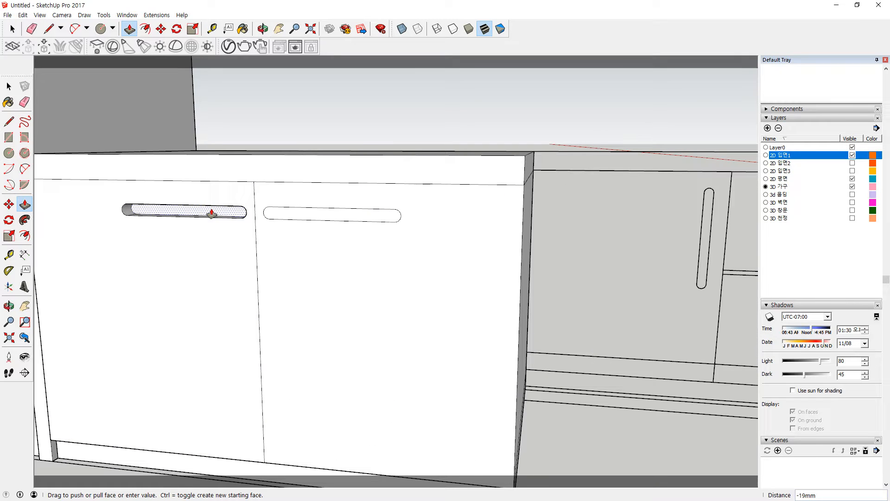
pyautogui.write('10')
pyautogui.press('Return')
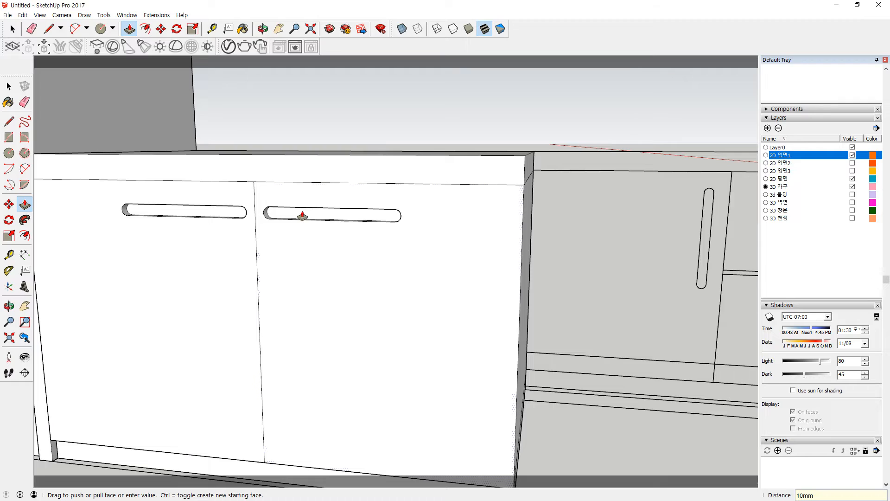
pyautogui.moveTo(278, 214); pyautogui.dragTo(245, 240, button='middle')
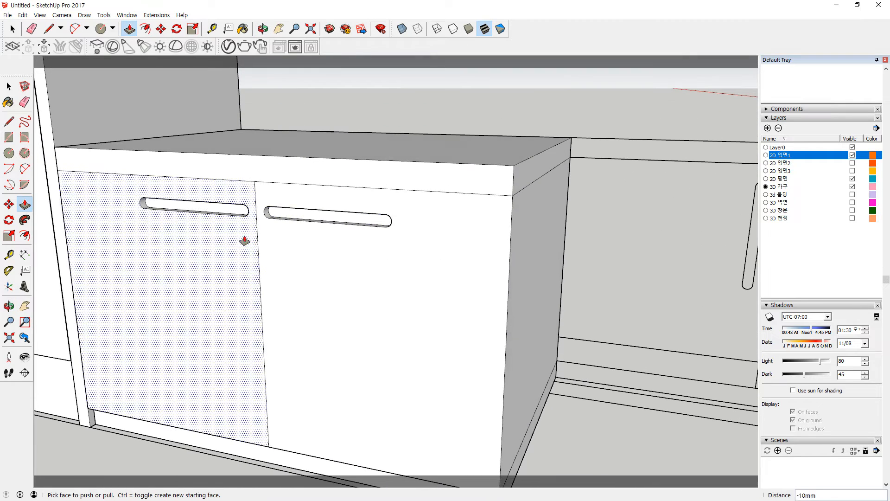
# Step: Offset the left door's top and inner side edges inward by 1 mm to outline a door gap
pyautogui.press('space')
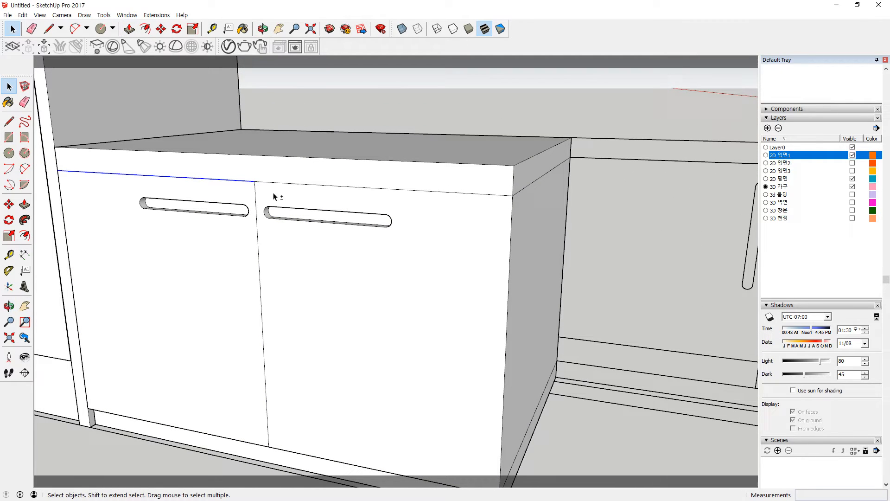
pyautogui.click(256, 229)
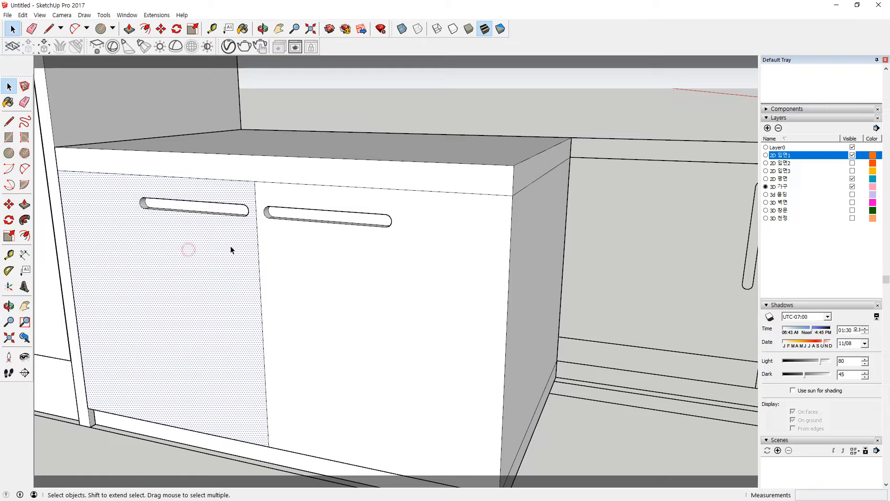
pyautogui.click(258, 247)
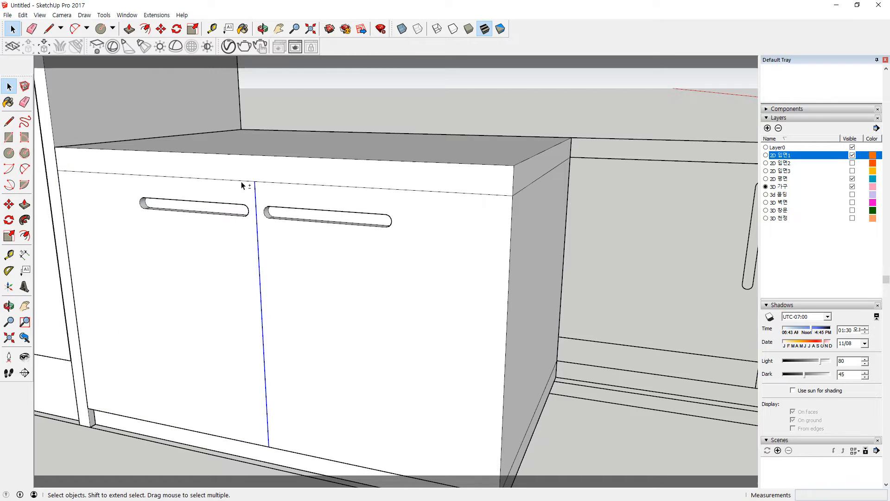
pyautogui.moveTo(189, 240); pyautogui.dragTo(207, 259, button='middle')
pyautogui.press('f')
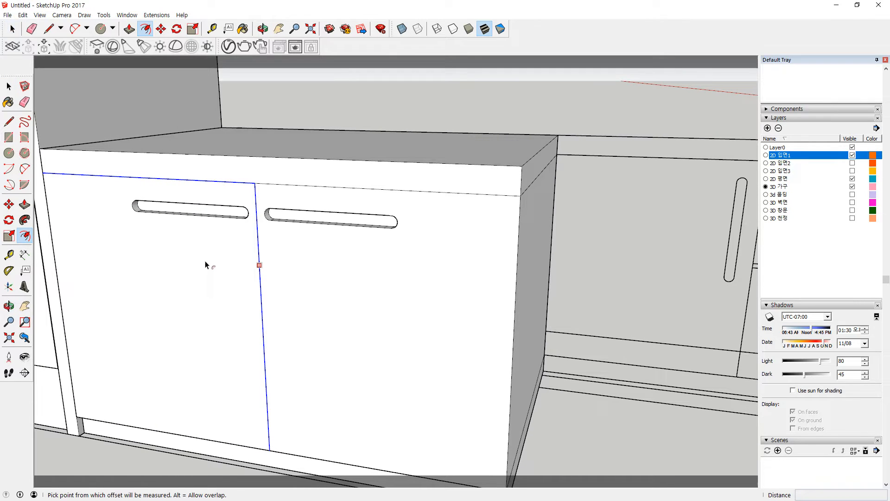
pyautogui.moveTo(69, 237); pyautogui.dragTo(120, 243, button='middle')
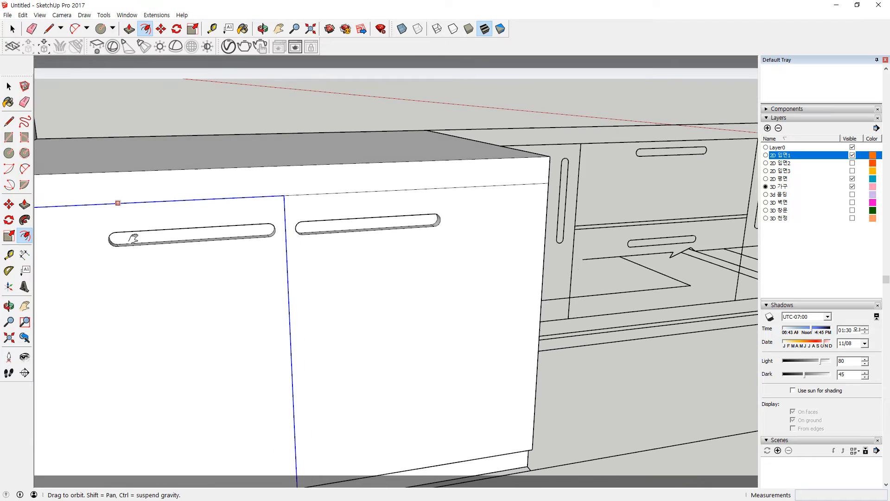
pyautogui.scroll(2, 139, 223)
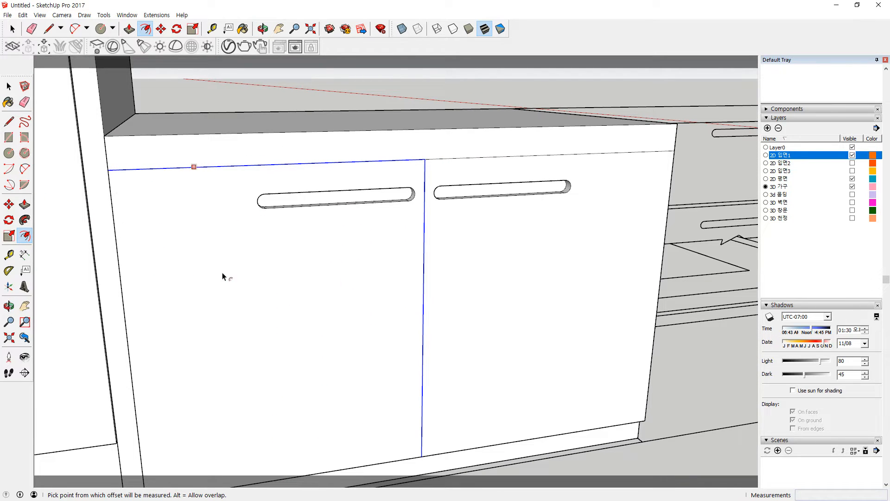
pyautogui.click(287, 223)
pyautogui.press('Escape')
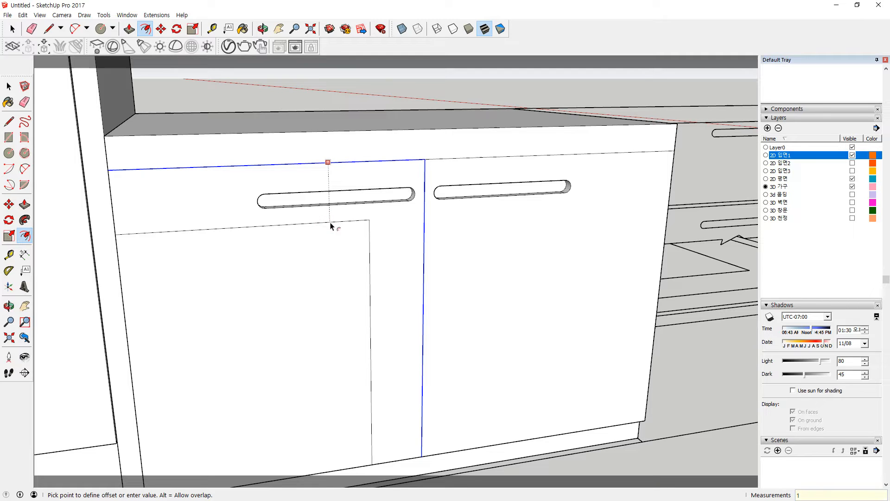
pyautogui.press('Return')
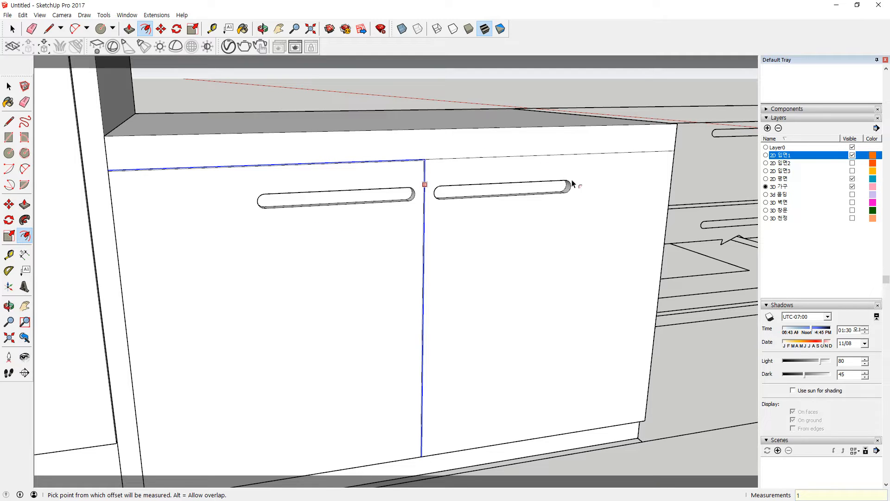
# Step: Offset the right door's top and inner side edges inward by 1 mm to outline its door gap
pyautogui.press('space')
pyautogui.scroll(5, 402, 151)
pyautogui.click(413, 163)
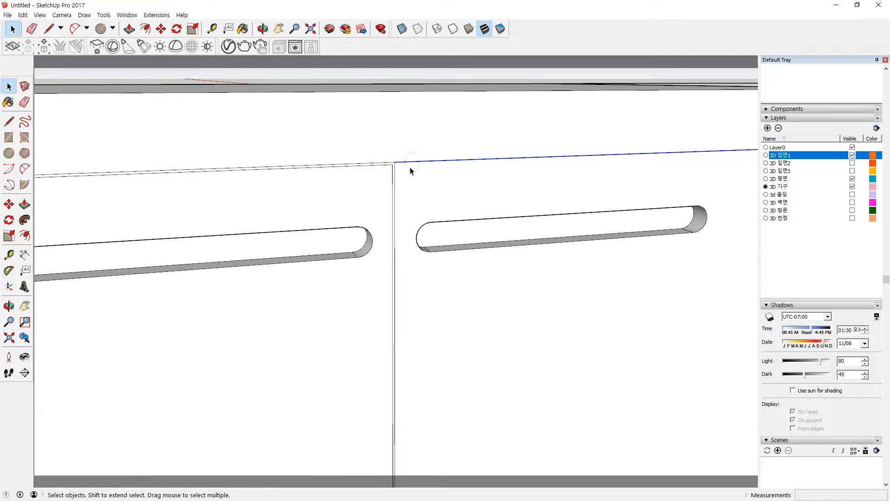
pyautogui.scroll(-3, 455, 201)
pyautogui.moveTo(483, 199); pyautogui.dragTo(563, 198, button='middle')
pyautogui.press('f')
pyautogui.click(434, 224)
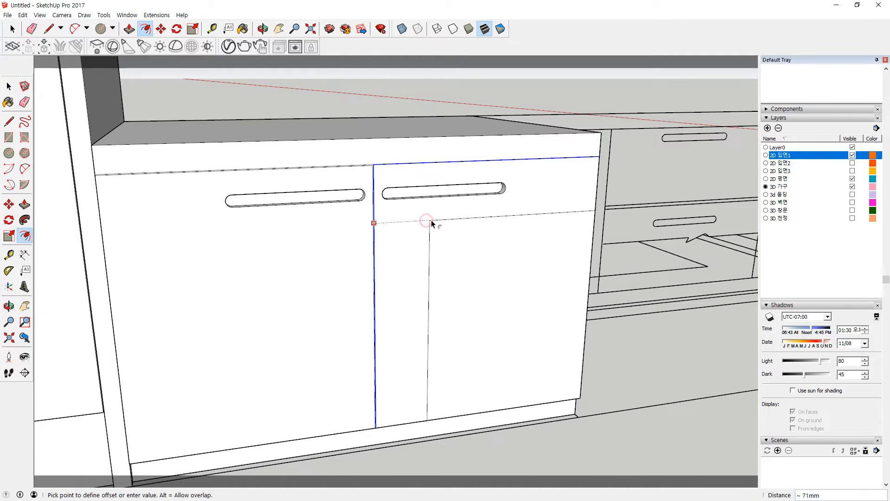
pyautogui.press('Escape')
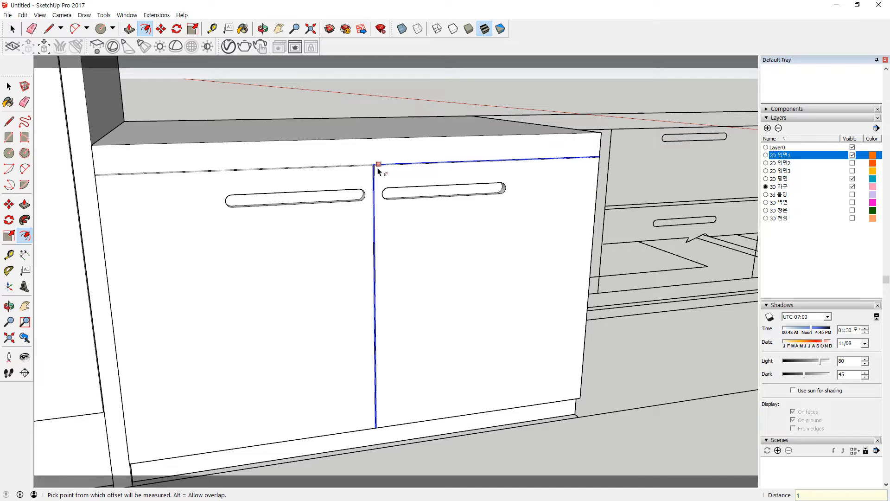
# Step: Erase the shared centre edge between the two door outlines to merge the gap into one strip
pyautogui.scroll(5, 375, 171)
pyautogui.scroll(2, 376, 176)
pyautogui.press('e')
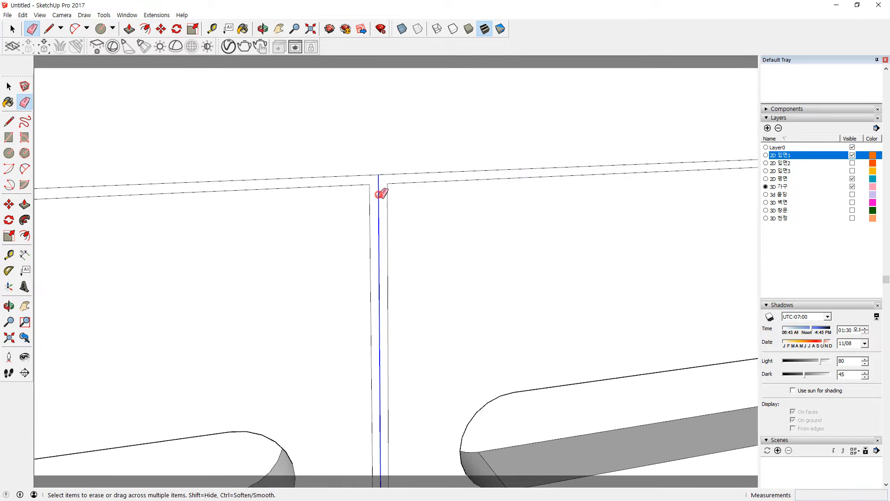
# Step: Push the gap strip between the doors and under the top board back through the cabinet
pyautogui.press('p')
pyautogui.click(378, 232)
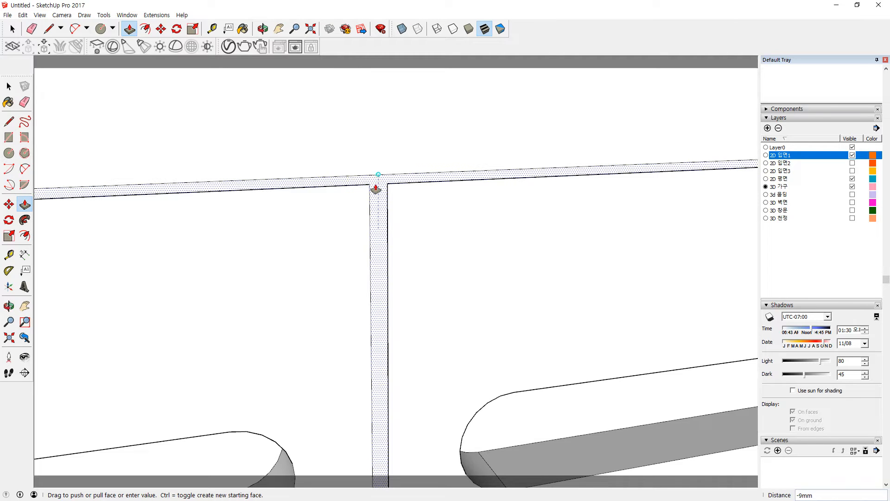
pyautogui.moveTo(376, 190)
pyautogui.mouseDown(button='middle')
pyautogui.moveTo(393, 210)
pyautogui.moveTo(413, 209)
pyautogui.moveTo(370, 184)
pyautogui.mouseUp(button='middle')
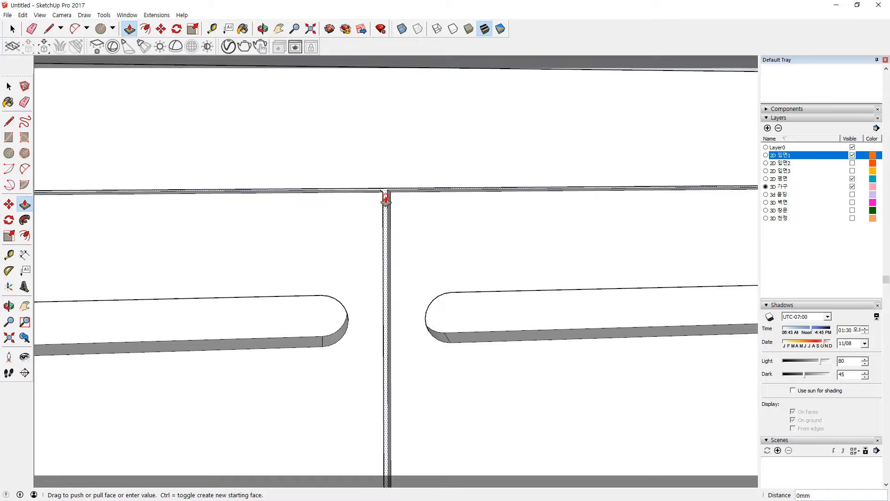
pyautogui.scroll(-6, 378, 150)
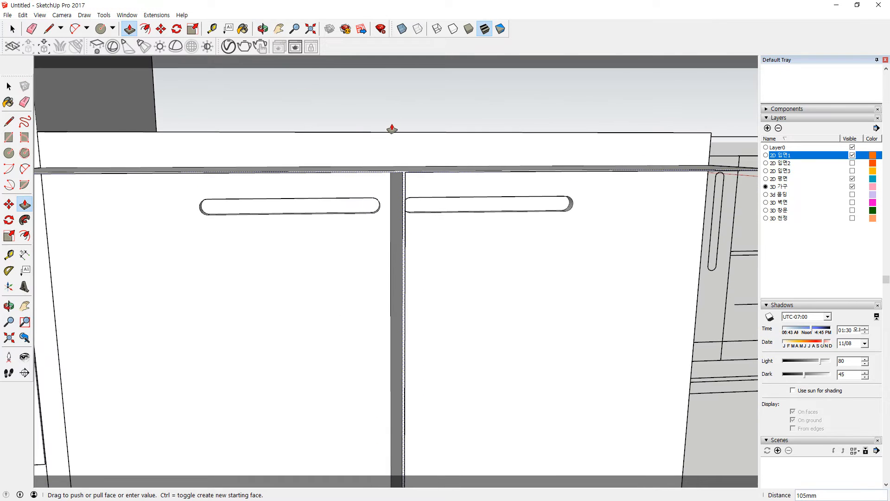
pyautogui.scroll(-1, 408, 133)
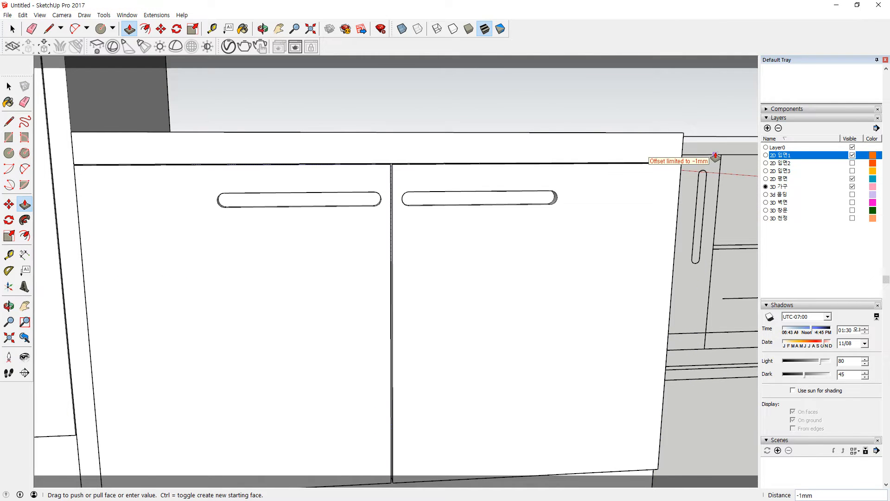
pyautogui.press('Escape')
pyautogui.moveTo(632, 242); pyautogui.dragTo(332, 255, button='middle')
pyautogui.scroll(4, 580, 194)
pyautogui.moveTo(643, 194); pyautogui.dragTo(477, 224, button='middle')
pyautogui.scroll(5, 481, 229)
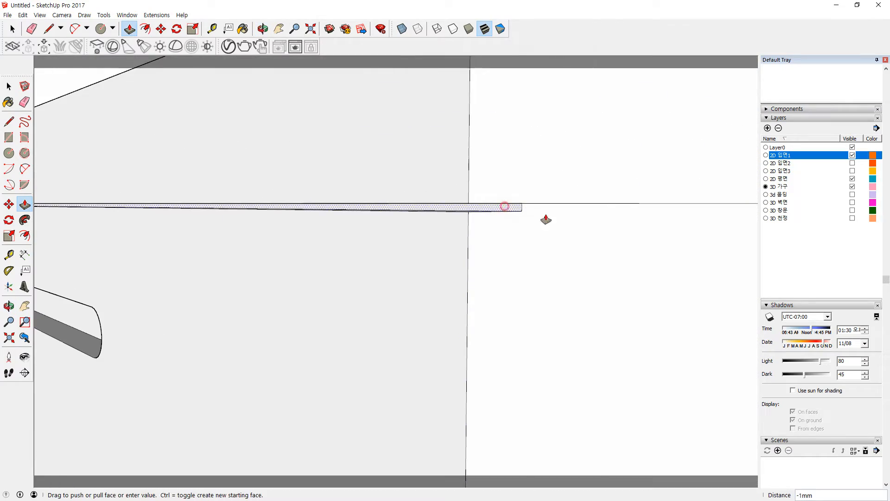
pyautogui.scroll(-3, 622, 242)
pyautogui.scroll(-3, 691, 266)
pyautogui.moveTo(691, 266); pyautogui.dragTo(347, 269, button='middle')
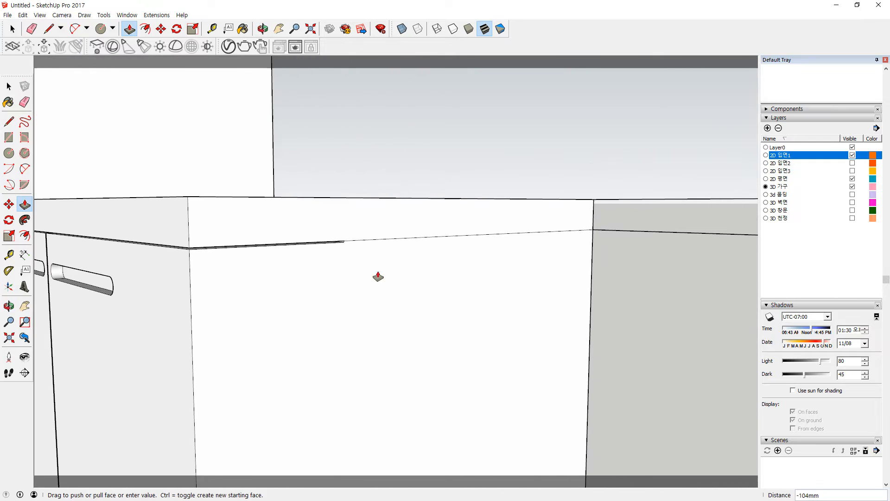
pyautogui.scroll(-4, 635, 231)
# Step: Push the cabinet's exposed side face and the side of its base strip inward by 1 mm
pyautogui.moveTo(463, 294); pyautogui.dragTo(439, 318, button='middle')
pyautogui.moveTo(404, 204); pyautogui.dragTo(408, 245, button='middle')
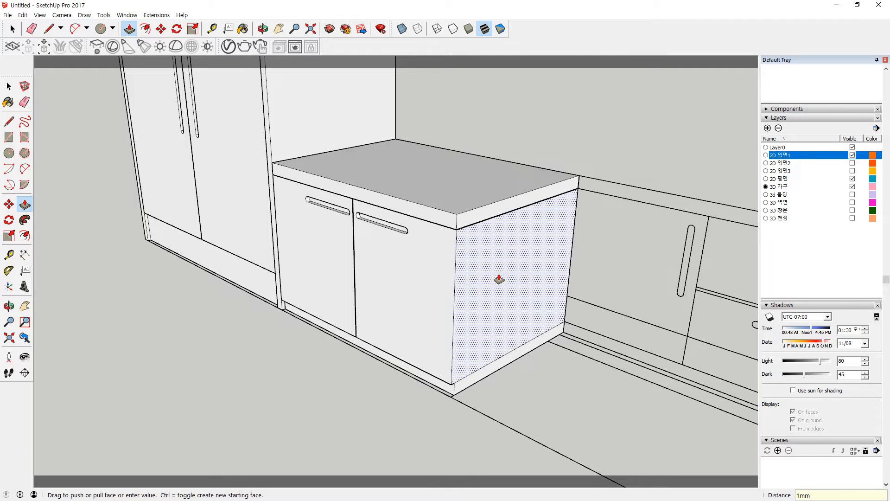
pyautogui.press('Return')
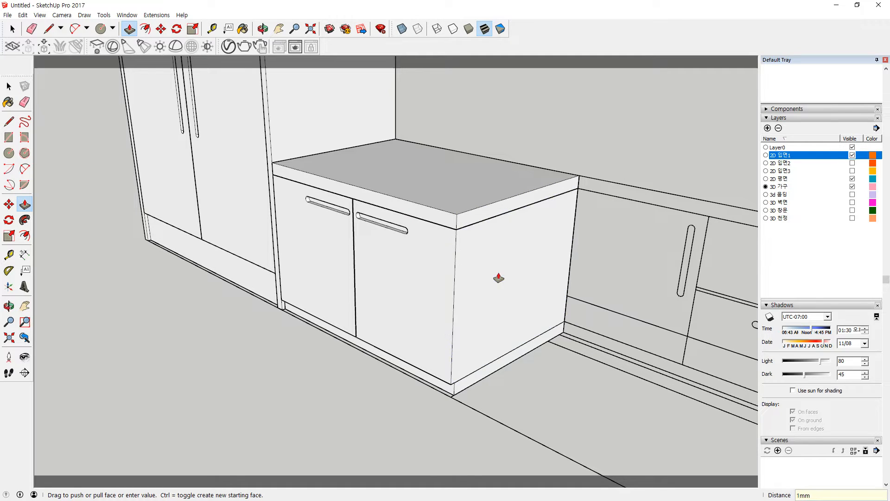
pyautogui.click(491, 352)
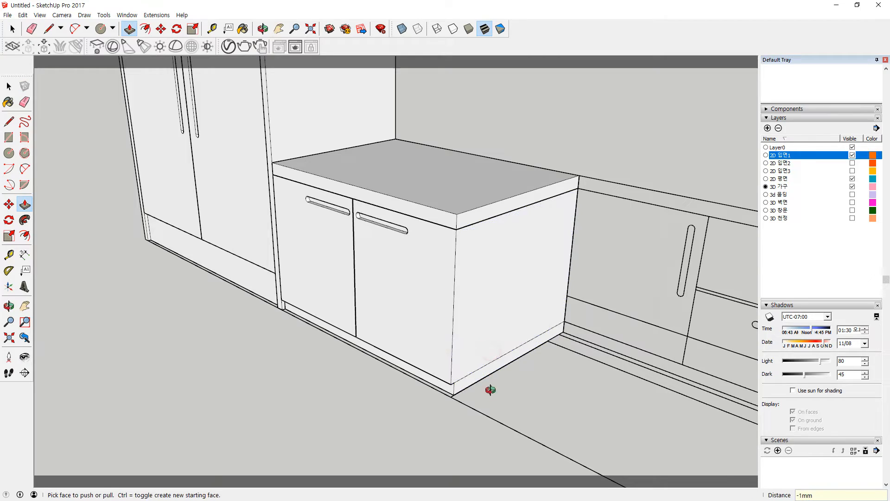
# Step: Select all the connected geometry of the two-door cabinet and make it a group
pyautogui.moveTo(378, 220); pyautogui.dragTo(419, 190, button='middle')
pyautogui.scroll(3, 420, 191)
pyautogui.scroll(2, 515, 227)
pyautogui.moveTo(450, 231); pyautogui.dragTo(448, 227, button='middle')
pyautogui.scroll(-8, 316, 225)
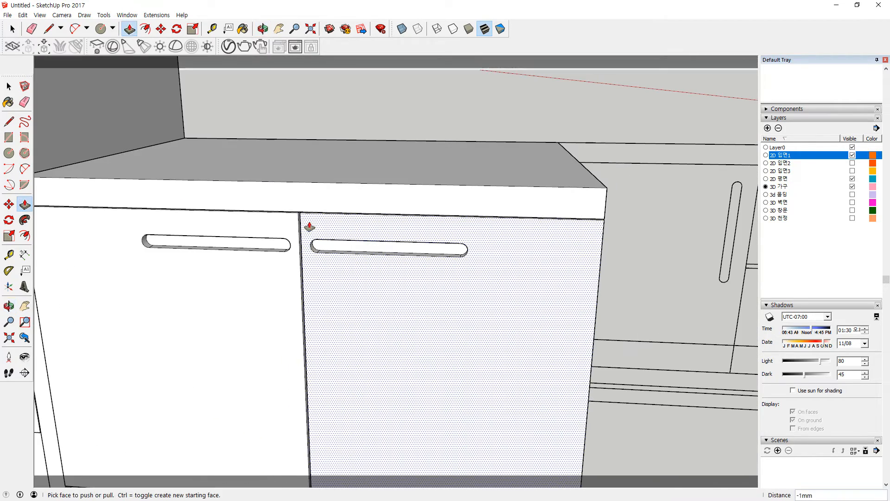
pyautogui.scroll(1, 323, 234)
pyautogui.moveTo(464, 248); pyautogui.dragTo(402, 277, button='middle')
pyautogui.press('space')
pyautogui.tripleClick(385, 186)
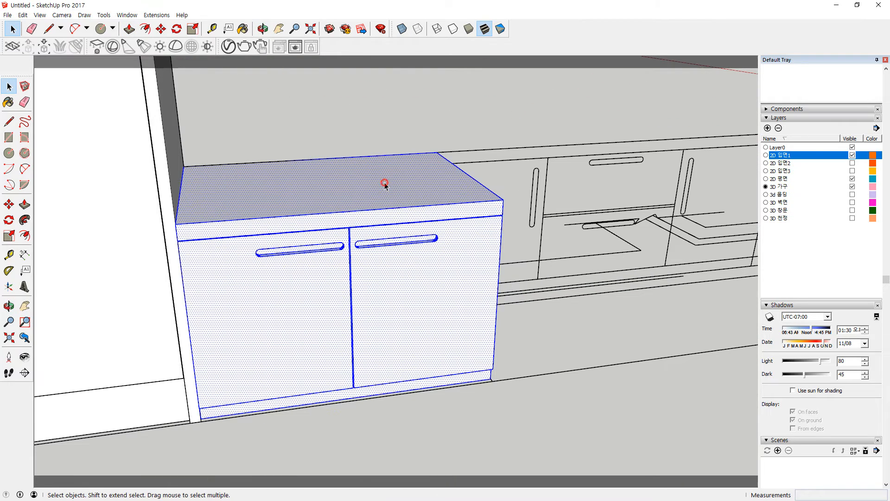
pyautogui.rightClick(385, 184)
pyautogui.click(418, 268)
# Step: Inside the cabinet group, erase the leftover 1 mm strip at the back of the top board and side panel
pyautogui.moveTo(516, 254); pyautogui.dragTo(360, 259, button='middle')
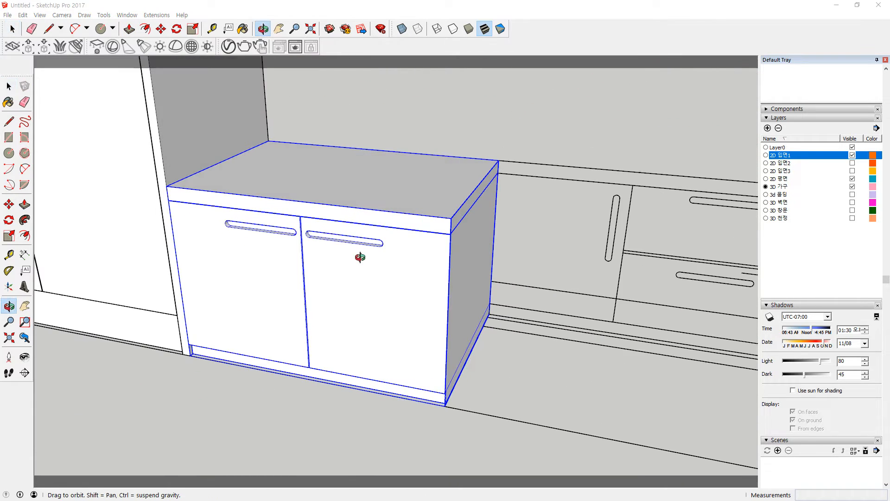
pyautogui.scroll(5, 499, 164)
pyautogui.scroll(4, 499, 164)
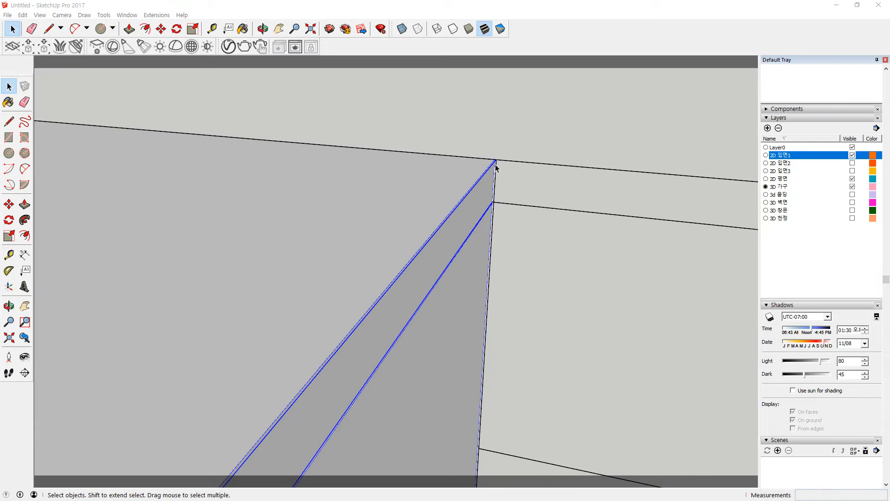
pyautogui.scroll(3, 482, 195)
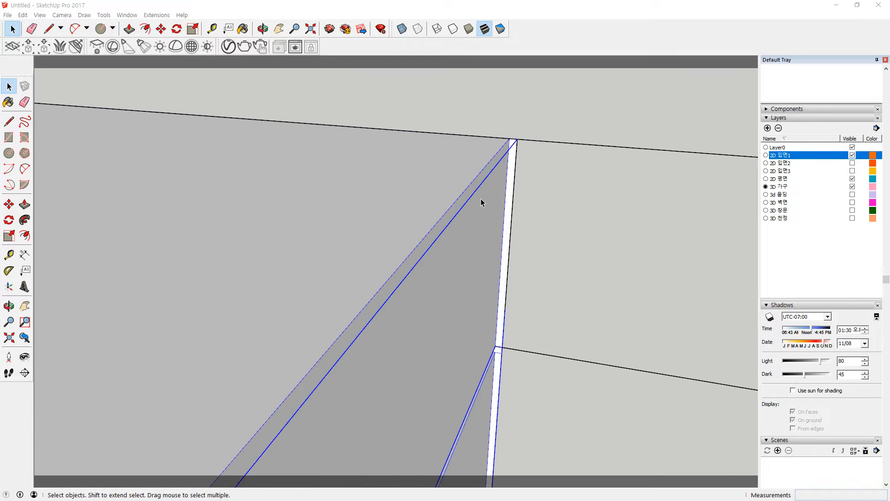
pyautogui.doubleClick(489, 200)
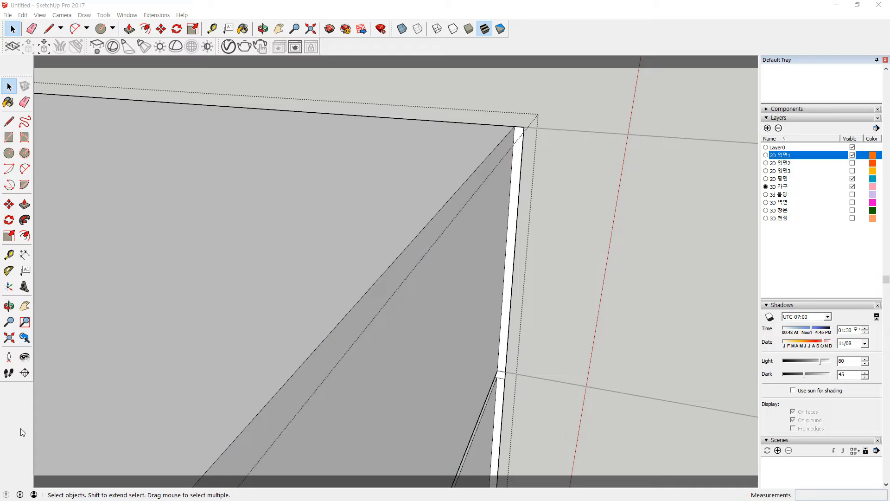
pyautogui.click(398, 197)
pyautogui.click(502, 190)
pyautogui.press('e')
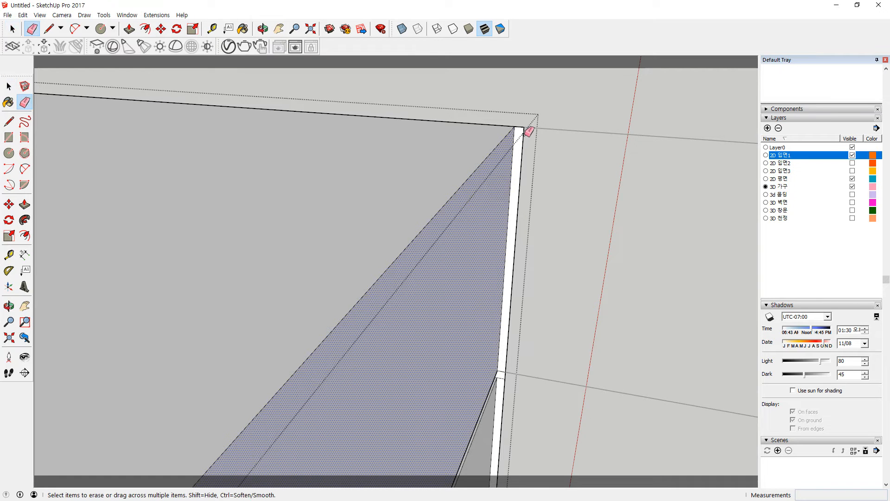
pyautogui.moveTo(520, 125); pyautogui.dragTo(525, 135)
pyautogui.scroll(-2, 497, 361)
pyautogui.moveTo(499, 388); pyautogui.dragTo(461, 271, button='middle')
pyautogui.scroll(5, 450, 246)
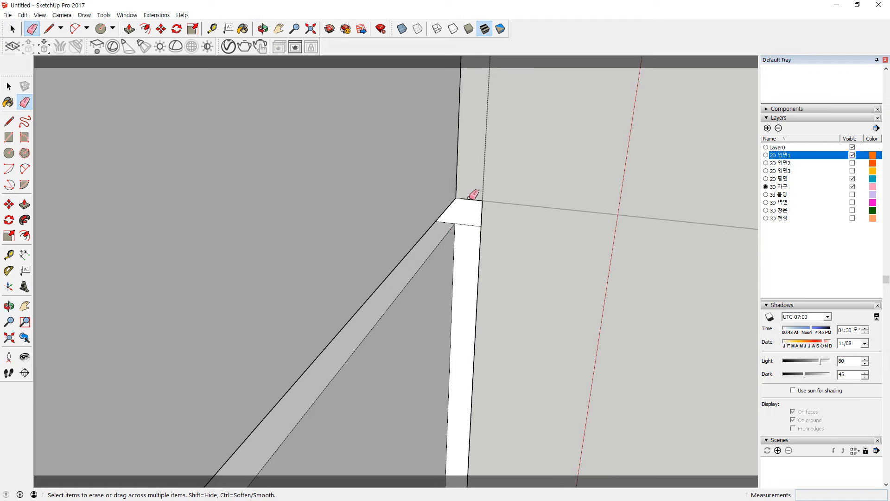
pyautogui.moveTo(483, 215); pyautogui.dragTo(481, 214)
pyautogui.scroll(-5, 393, 419)
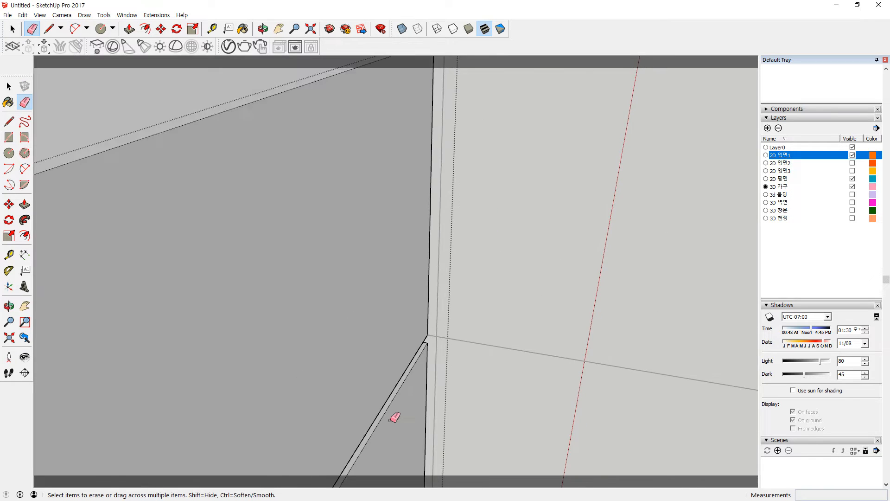
# Step: Erase the leftover strip at the back of the cabinet's base and leave the group
pyautogui.moveTo(389, 435)
pyautogui.mouseDown(button='middle')
pyautogui.moveTo(327, 337)
pyautogui.moveTo(348, 283)
pyautogui.mouseUp(button='middle')
pyautogui.moveTo(339, 354); pyautogui.dragTo(389, 260, button='middle')
pyautogui.moveTo(382, 407); pyautogui.dragTo(399, 159, button='middle')
pyautogui.moveTo(394, 223); pyautogui.dragTo(387, 113, button='middle')
pyautogui.scroll(-2, 395, 247)
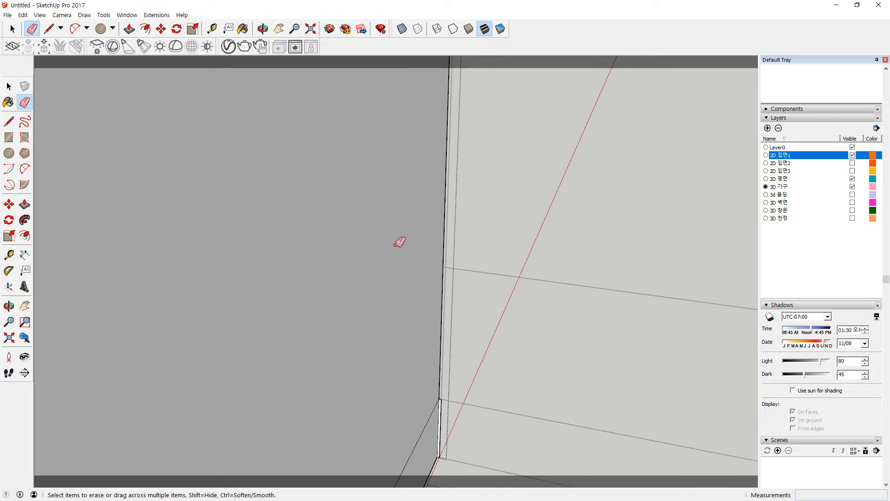
pyautogui.moveTo(398, 329); pyautogui.dragTo(384, 203, button='middle')
pyautogui.scroll(3, 400, 308)
pyautogui.scroll(3, 422, 324)
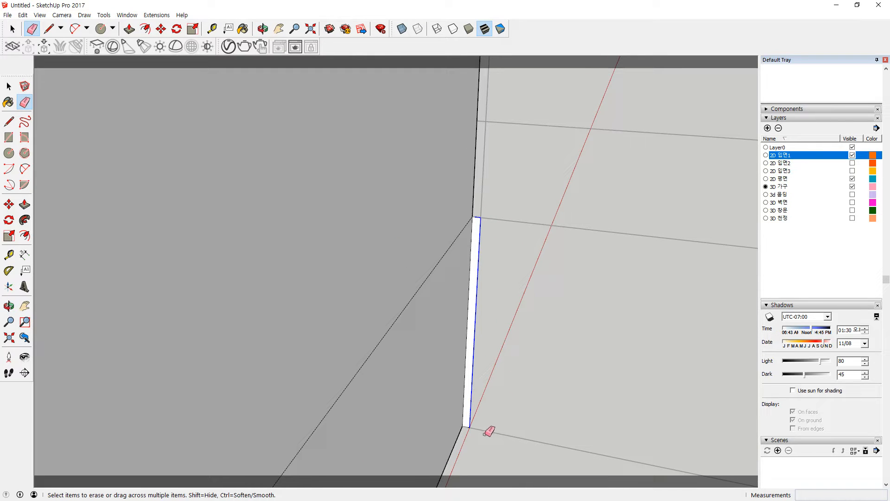
pyautogui.click(471, 423)
pyautogui.press('space')
pyautogui.click(619, 281)
# Step: Open the bookshelf group and push its side face inward to leave a narrow gap next to the cabinet
pyautogui.scroll(-5, 273, 282)
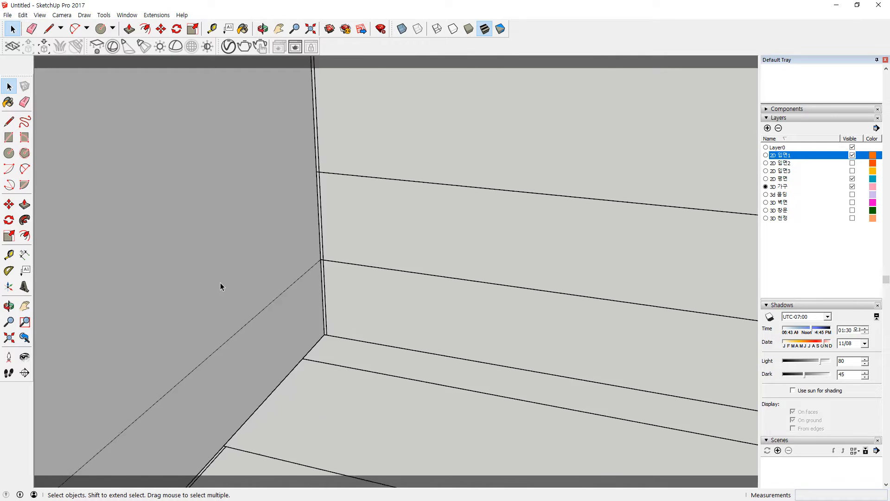
pyautogui.scroll(-3, 186, 282)
pyautogui.keyDown('shift'); pyautogui.moveTo(162, 273); pyautogui.dragTo(542, 375, button='middle'); pyautogui.keyUp('shift')
pyautogui.doubleClick(237, 182)
pyautogui.scroll(3, 232, 186)
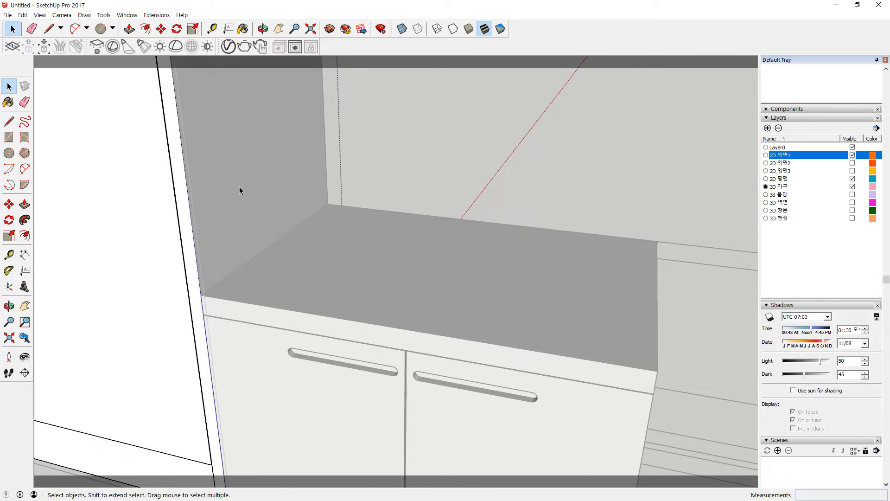
pyautogui.press('p')
pyautogui.click(244, 196)
pyautogui.press('Return')
pyautogui.press('space')
pyautogui.click(390, 172)
pyautogui.moveTo(205, 296); pyautogui.dragTo(266, 238, button='middle')
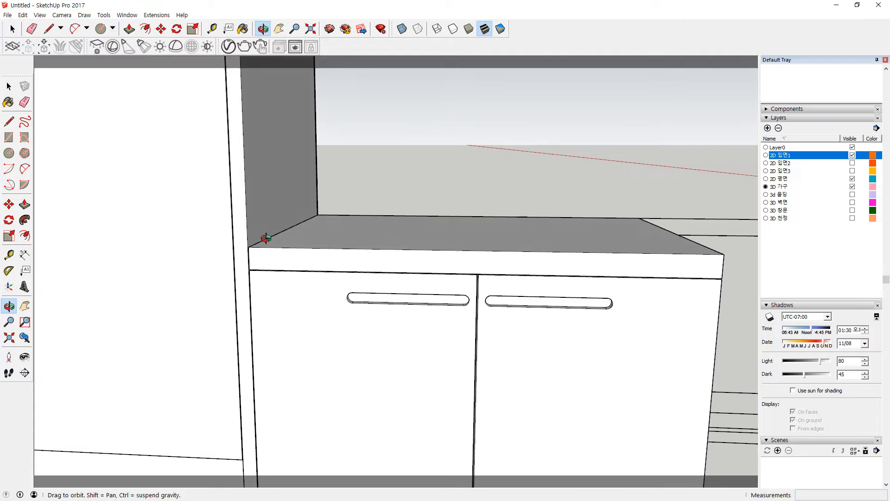
pyautogui.scroll(5, 232, 258)
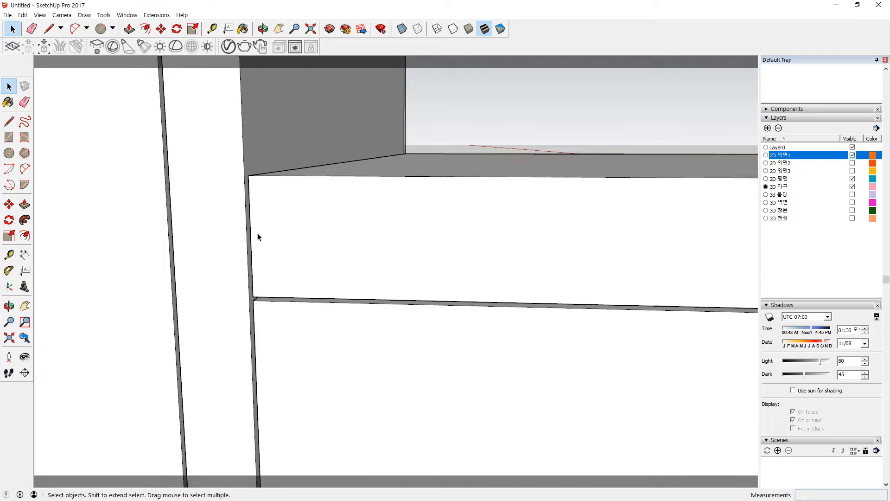
pyautogui.scroll(-6, 258, 237)
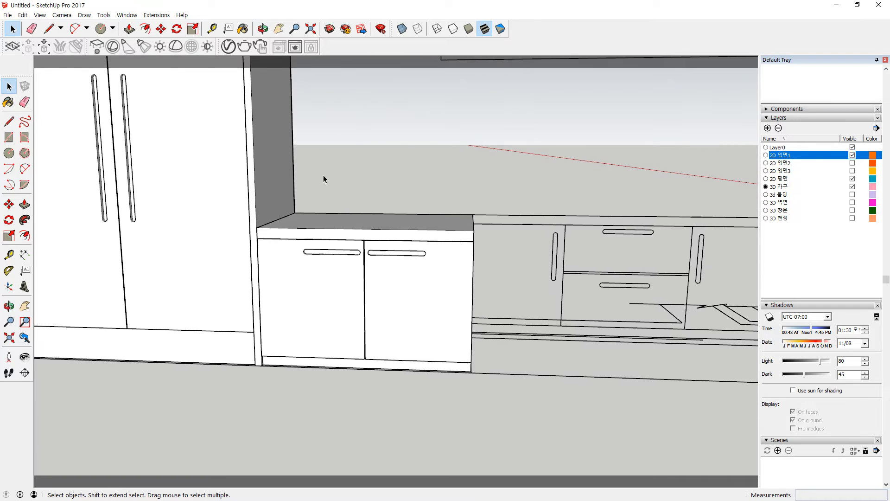
# Step: Inside the bookshelf group, erase the leftover strip at the back edge of its side panel
pyautogui.keyDown('shift'); pyautogui.moveTo(379, 161); pyautogui.dragTo(342, 367, button='middle'); pyautogui.keyUp('shift')
pyautogui.keyDown('shift'); pyautogui.moveTo(270, 161); pyautogui.dragTo(397, 427, button='middle'); pyautogui.keyUp('shift')
pyautogui.moveTo(403, 336); pyautogui.dragTo(345, 350, button='middle')
pyautogui.scroll(5, 371, 192)
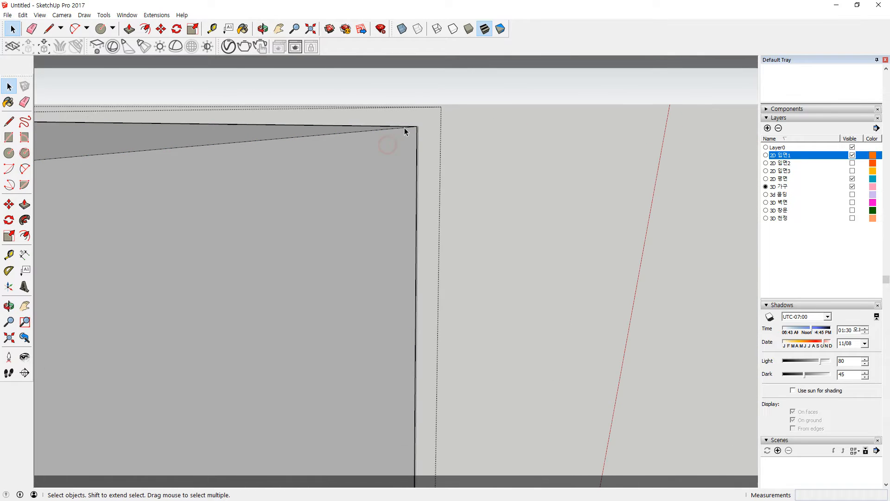
pyautogui.scroll(2, 419, 130)
pyautogui.scroll(3, 412, 130)
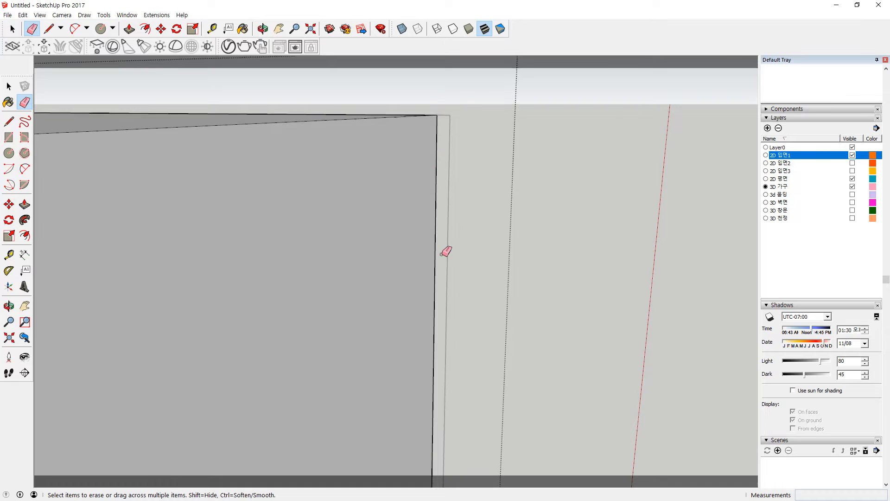
# Step: Examine the bookshelf's side panel down to the base and from behind for leftover edges, and leave the group
pyautogui.scroll(-4, 354, 372)
pyautogui.keyDown('shift'); pyautogui.moveTo(352, 424); pyautogui.dragTo(380, 35, button='middle'); pyautogui.keyUp('shift')
pyautogui.moveTo(359, 394)
pyautogui.keyDown('shift'); pyautogui.mouseDown(button='middle')
pyautogui.moveTo(364, 84)
pyautogui.moveTo(377, 111)
pyautogui.mouseUp(button='middle'); pyautogui.keyUp('shift')
pyautogui.keyDown('shift'); pyautogui.moveTo(341, 365); pyautogui.dragTo(338, 158, button='middle'); pyautogui.keyUp('shift')
pyautogui.scroll(-3, 297, 320)
pyautogui.keyDown('shift'); pyautogui.moveTo(286, 337); pyautogui.dragTo(307, 87, button='middle'); pyautogui.keyUp('shift')
pyautogui.scroll(-3, 302, 339)
pyautogui.keyDown('shift'); pyautogui.moveTo(301, 362); pyautogui.dragTo(322, 200, button='middle'); pyautogui.keyUp('shift')
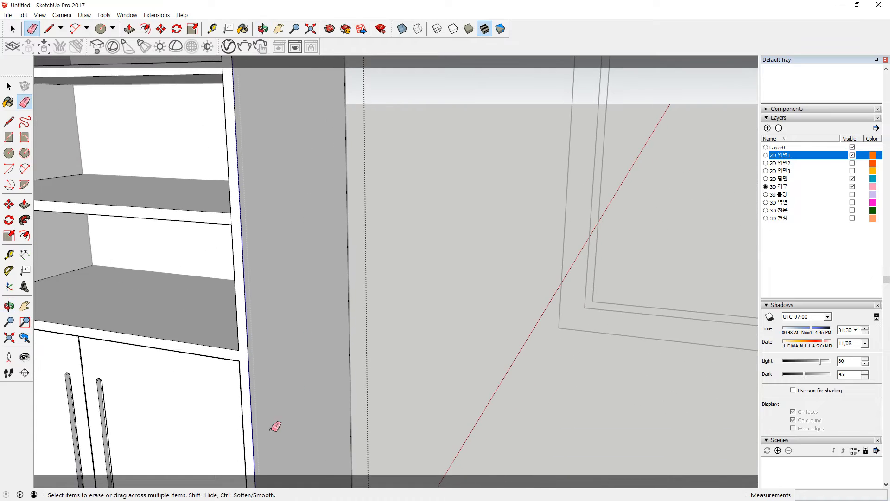
pyautogui.keyDown('shift'); pyautogui.moveTo(276, 423); pyautogui.dragTo(289, 160, button='middle'); pyautogui.keyUp('shift')
pyautogui.moveTo(371, 204); pyautogui.dragTo(69, 251, button='middle')
pyautogui.scroll(6, 438, 396)
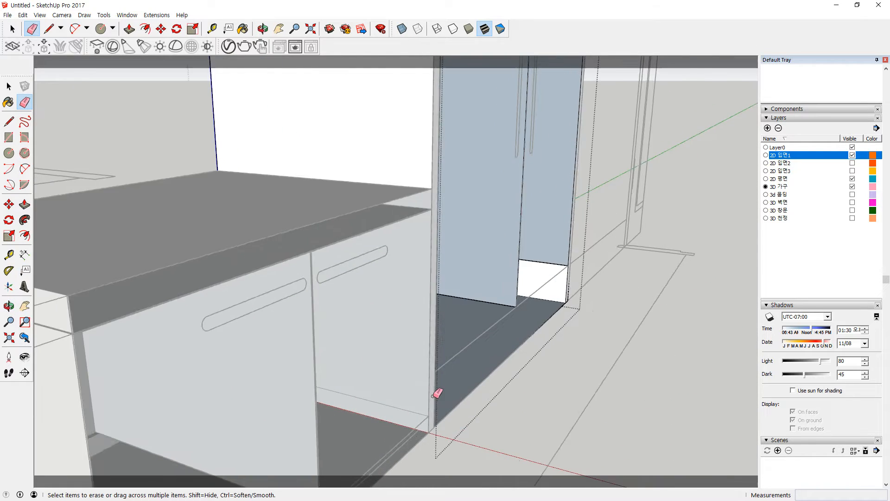
pyautogui.moveTo(455, 394); pyautogui.dragTo(402, 419, button='middle')
pyautogui.scroll(4, 342, 459)
pyautogui.keyDown('shift'); pyautogui.moveTo(283, 445); pyautogui.dragTo(314, 310, button='middle'); pyautogui.keyUp('shift')
pyautogui.scroll(6, 311, 365)
pyautogui.scroll(-3, 331, 351)
pyautogui.scroll(-1, 351, 389)
pyautogui.scroll(2, 343, 414)
pyautogui.scroll(-4, 345, 371)
pyautogui.scroll(-1, 345, 321)
pyautogui.moveTo(349, 398)
pyautogui.keyDown('shift'); pyautogui.mouseDown(button='middle')
pyautogui.moveTo(351, 485)
pyautogui.moveTo(342, 357)
pyautogui.moveTo(362, 358)
pyautogui.moveTo(362, 228)
pyautogui.mouseUp(button='middle'); pyautogui.keyUp('shift')
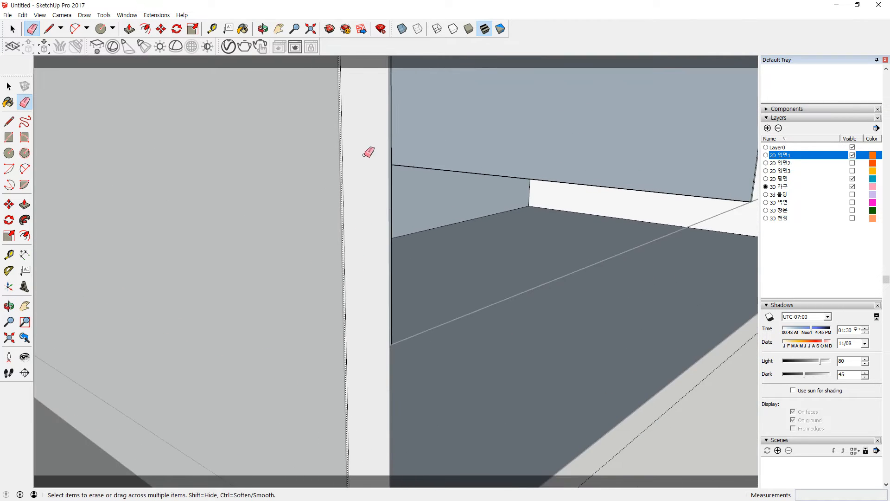
pyautogui.moveTo(366, 155); pyautogui.dragTo(325, 276, button='middle')
pyautogui.press('space')
pyautogui.scroll(-2, 689, 446)
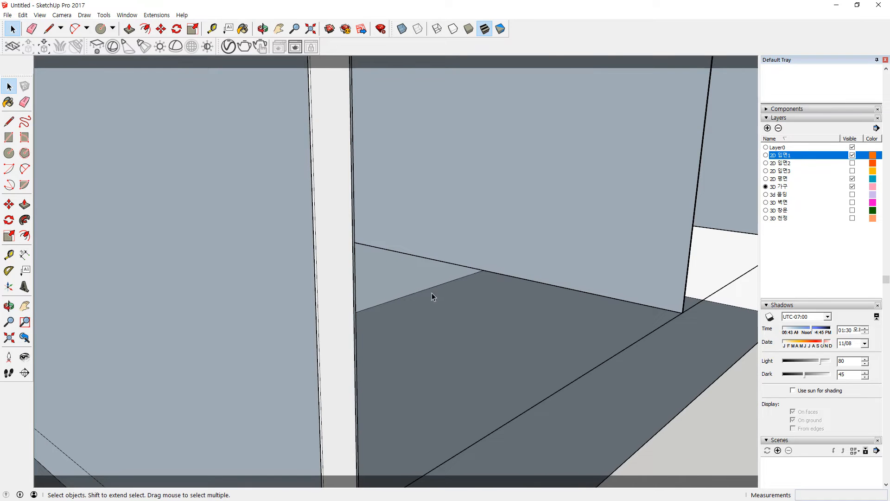
# Step: Examine the bookshelf and the adjacent cabinet from behind and from the front, then the whole room layout
pyautogui.scroll(-2, 432, 293)
pyautogui.scroll(4, 388, 293)
pyautogui.moveTo(392, 210); pyautogui.dragTo(100, 279, button='middle')
pyautogui.moveTo(366, 328); pyautogui.dragTo(430, 358, button='middle')
pyautogui.scroll(-3, 429, 368)
pyautogui.scroll(-2, 415, 369)
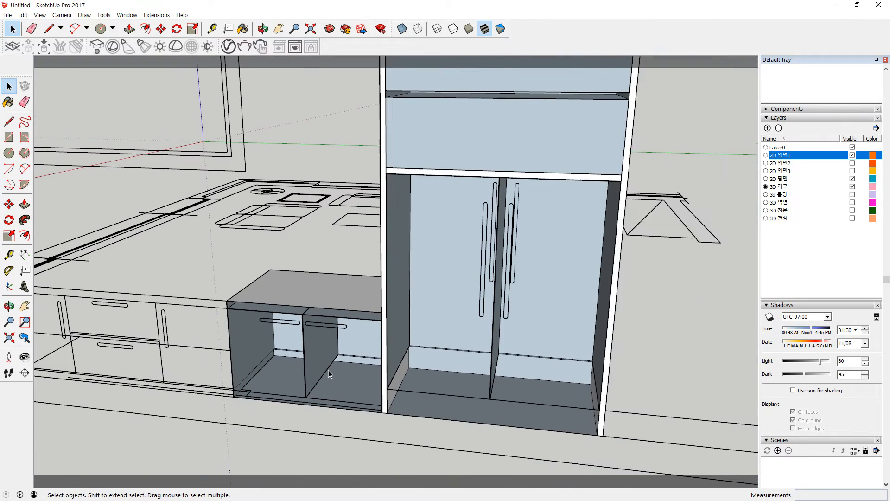
pyautogui.moveTo(257, 374); pyautogui.dragTo(650, 378, button='middle')
pyautogui.moveTo(296, 333); pyautogui.dragTo(616, 320, button='middle')
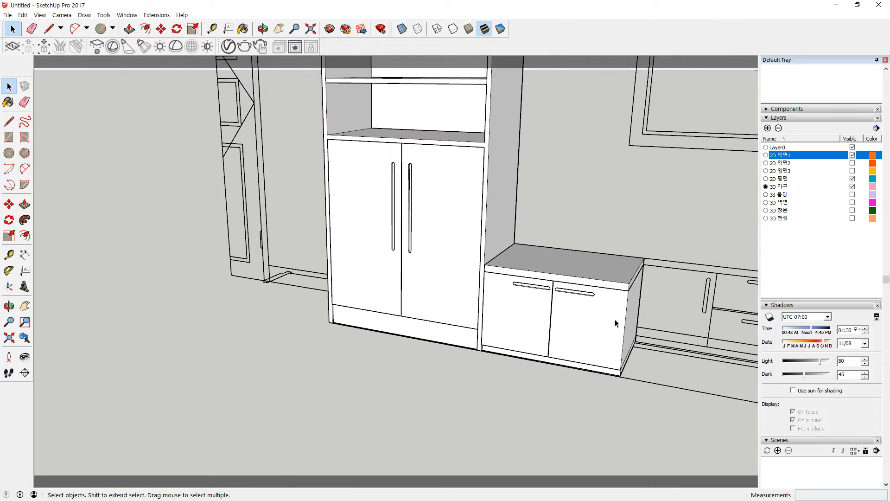
pyautogui.hotkey('shift', 'z')
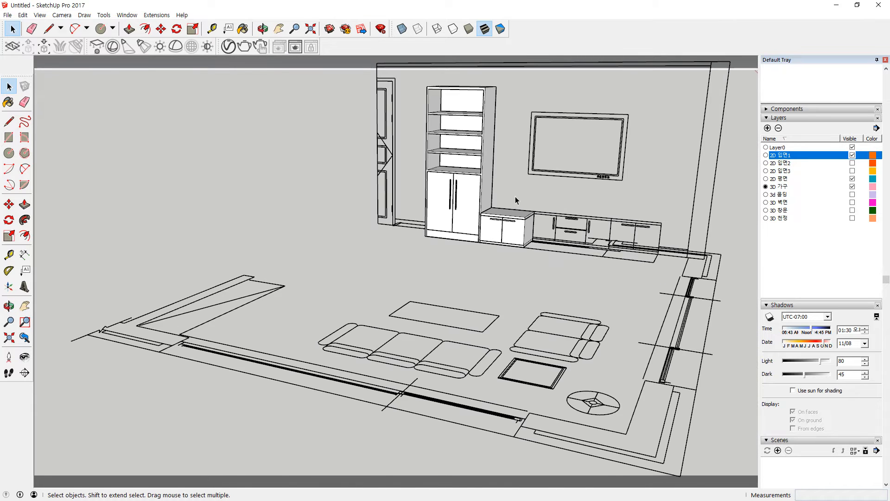
# Step: Hide the 2D 평면 layer to leave the drawer cabinet's elevation lines clear
pyautogui.scroll(5, 527, 130)
pyautogui.moveTo(527, 129); pyautogui.dragTo(473, 258, button='middle')
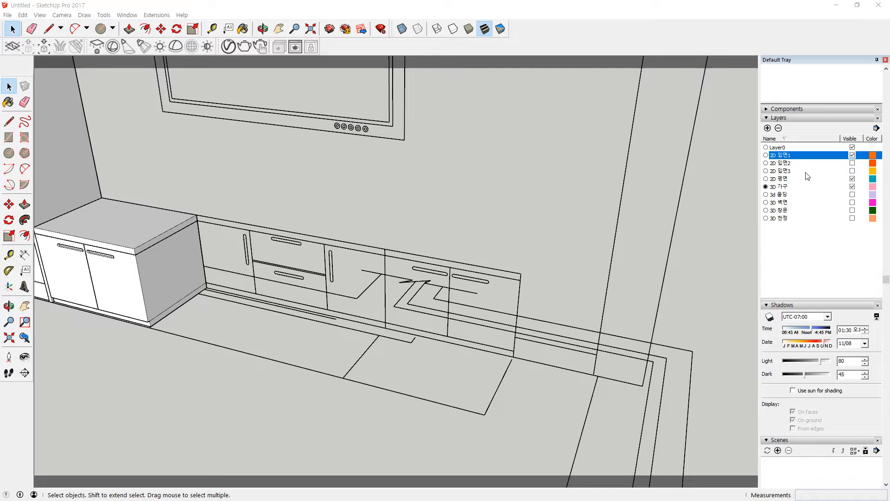
pyautogui.click(853, 179)
pyautogui.moveTo(342, 242); pyautogui.dragTo(320, 226, button='middle')
pyautogui.scroll(6, 288, 225)
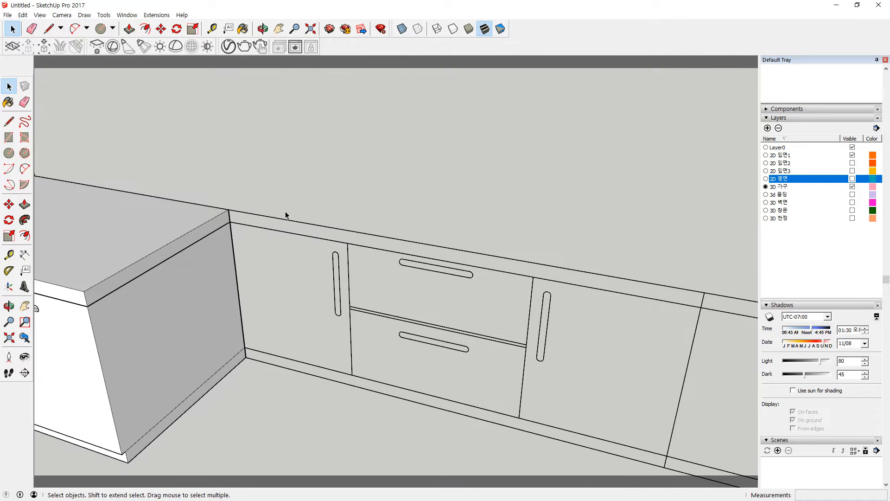
# Step: Draw a 1000 × 30 mm rectangle over the drawer cabinet's top board, starting at the corner of the adjacent cabinet
pyautogui.scroll(6, 251, 216)
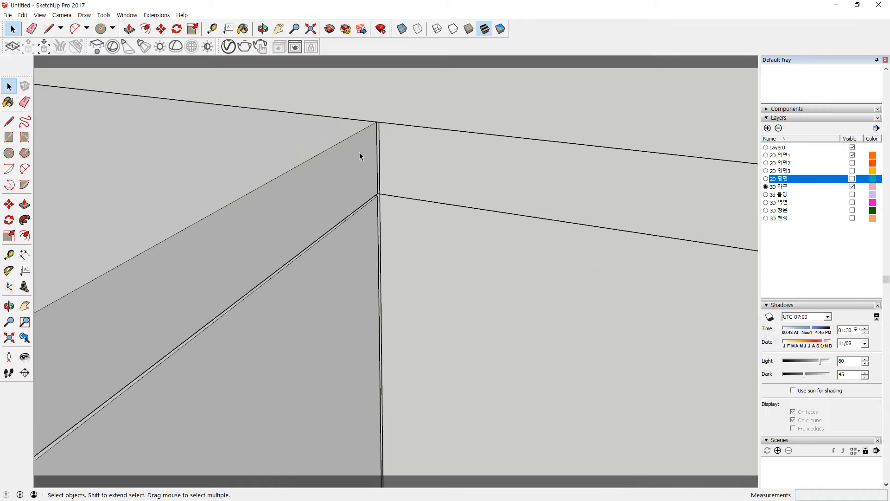
pyautogui.press('r')
pyautogui.click(379, 121)
pyautogui.scroll(-2, 675, 241)
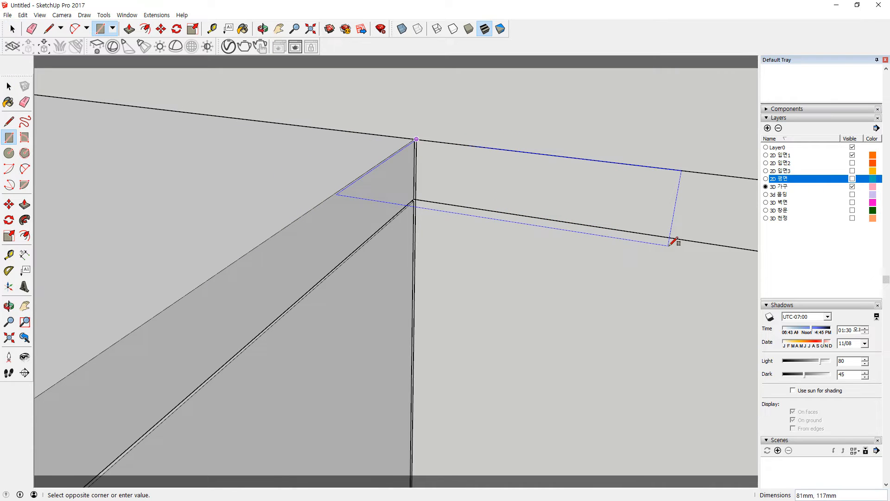
pyautogui.scroll(-3, 294, 267)
pyautogui.scroll(-3, 294, 267)
pyautogui.moveTo(298, 273); pyautogui.dragTo(521, 258, button='middle')
pyautogui.scroll(3, 540, 275)
pyautogui.click(533, 261)
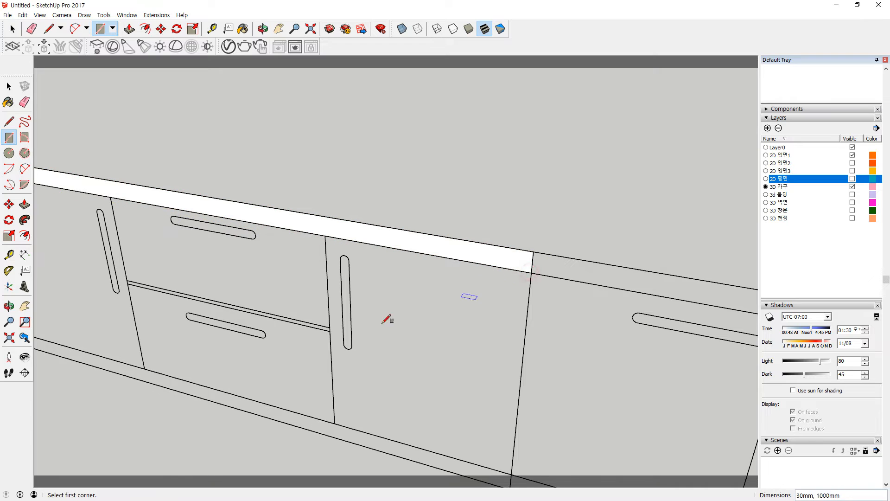
# Step: Draw a rectangle over the door beside the adjacent cabinet, from below the top board down to the base line
pyautogui.moveTo(441, 304); pyautogui.dragTo(574, 273, button='middle')
pyautogui.click(295, 153)
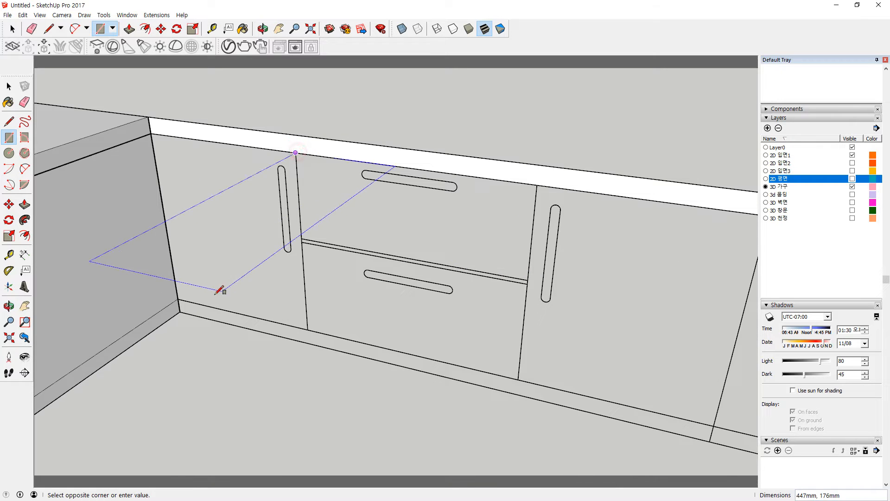
pyautogui.scroll(6, 140, 278)
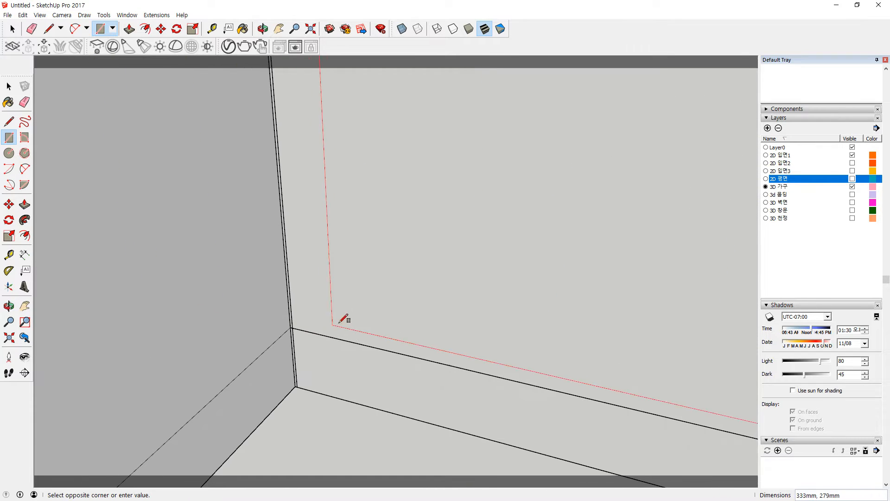
pyautogui.click(293, 328)
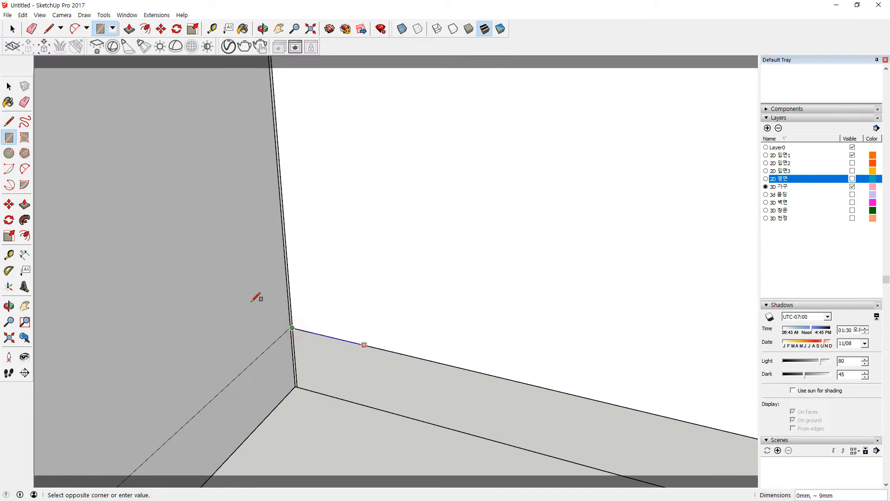
# Step: Draw a 1000 × 30 mm rectangle over the drawer cabinet's base strip
pyautogui.scroll(-10, 487, 268)
pyautogui.keyDown('shift'); pyautogui.moveTo(573, 271); pyautogui.dragTo(341, 240, button='middle'); pyautogui.keyUp('shift')
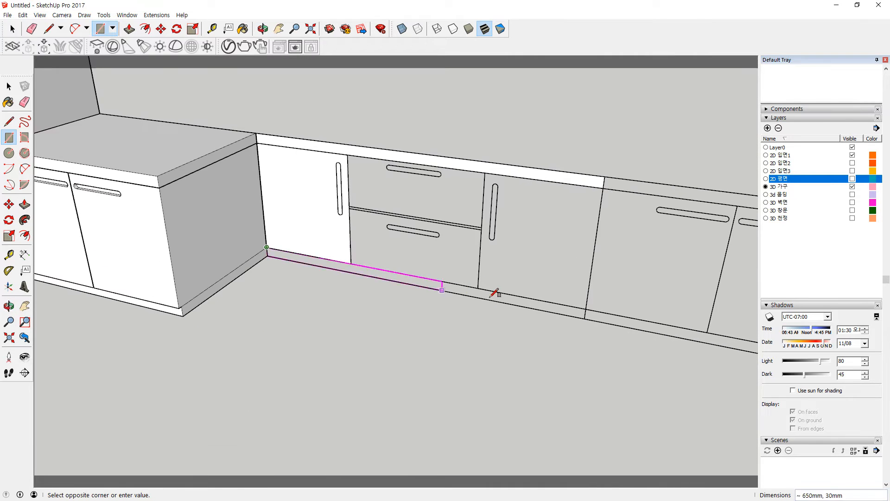
pyautogui.scroll(2, 520, 301)
pyautogui.click(599, 320)
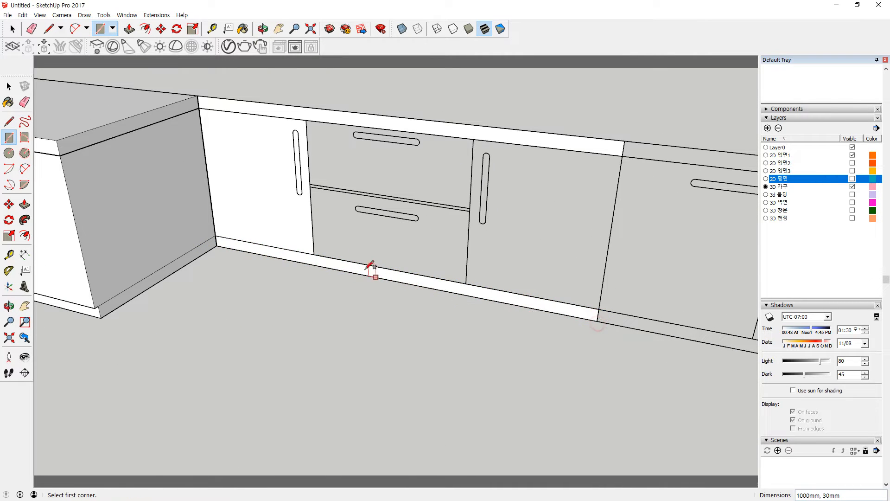
# Step: Draw rectangles over the two 400 mm wide drawer fronts and the 340 × 300 mm door on their far side
pyautogui.click(469, 207)
pyautogui.click(306, 121)
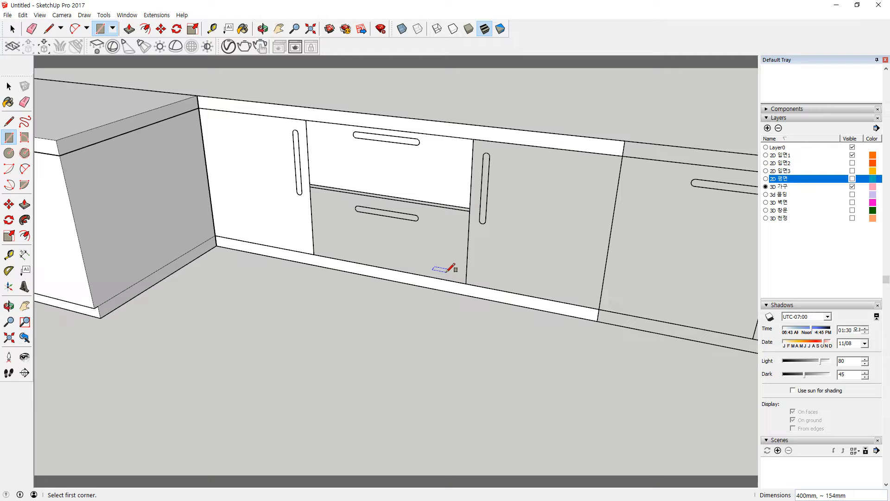
pyautogui.click(310, 188)
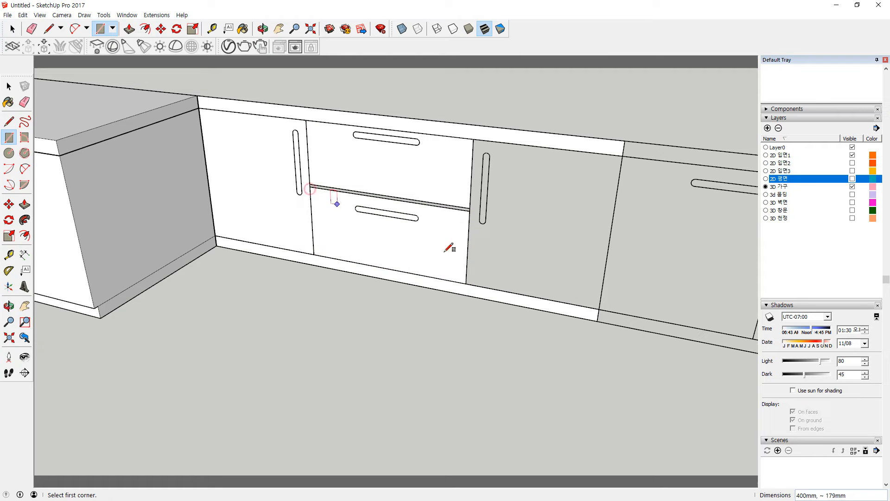
pyautogui.click(598, 308)
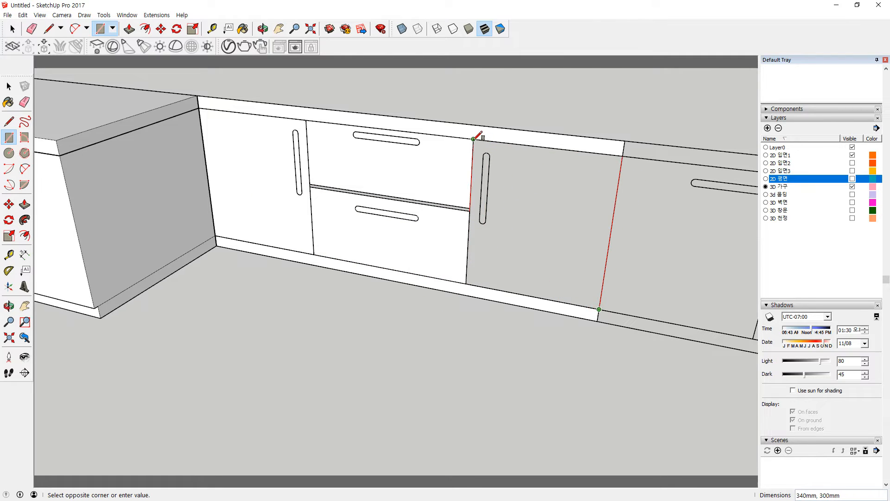
pyautogui.click(474, 140)
# Step: Draw a rectangle of about 146 × 14 mm over the straight part of the first door's vertical handle
pyautogui.scroll(3, 315, 151)
pyautogui.scroll(4, 273, 175)
pyautogui.moveTo(275, 166); pyautogui.dragTo(281, 188, button='middle')
pyautogui.click(279, 116)
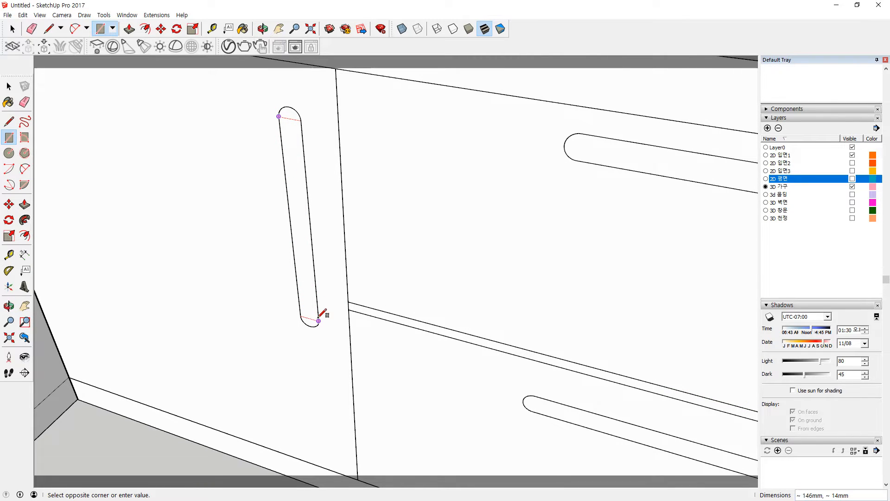
pyautogui.scroll(2, 297, 124)
# Step: Round both ends of the vertical handle with circles and erase the leftover inner edges
pyautogui.press('c')
pyautogui.click(288, 119)
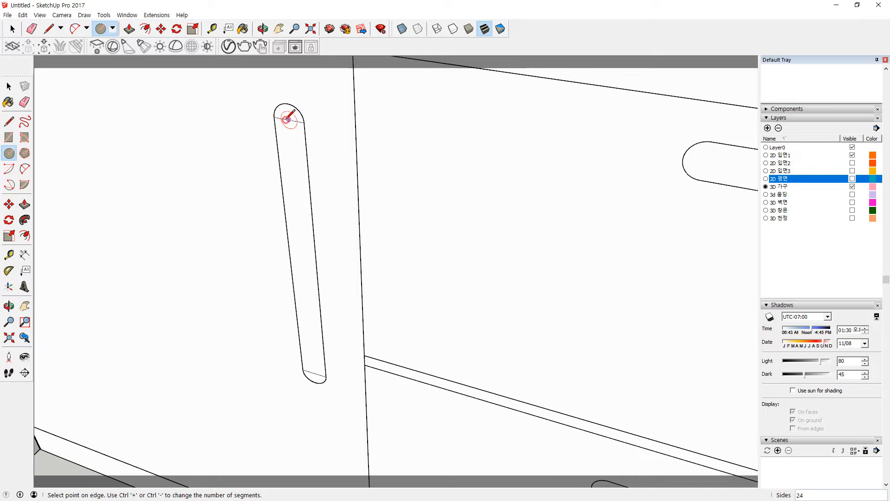
pyautogui.click(305, 122)
pyautogui.click(316, 373)
pyautogui.click(326, 375)
pyautogui.press('e')
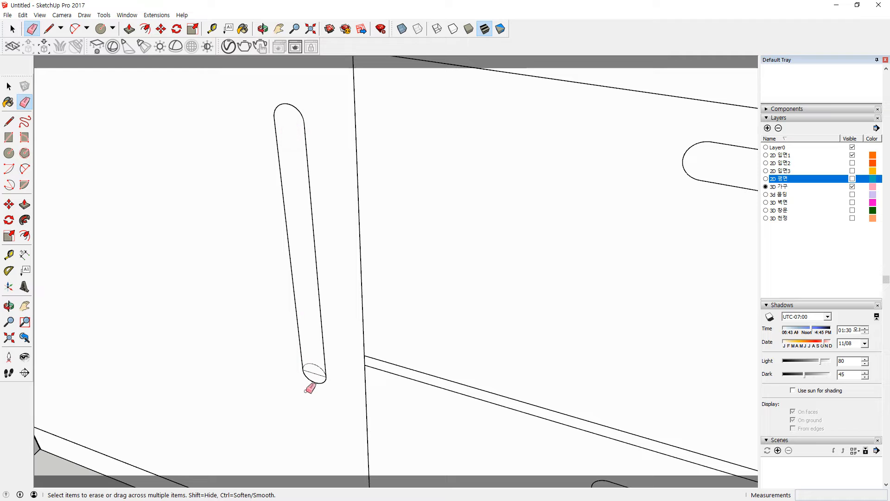
pyautogui.moveTo(312, 376); pyautogui.dragTo(312, 373)
# Step: Copy the vertical handle face from the first door onto the handle outline of the door beyond the drawers
pyautogui.press('space')
pyautogui.click(308, 329)
pyautogui.scroll(-2, 308, 329)
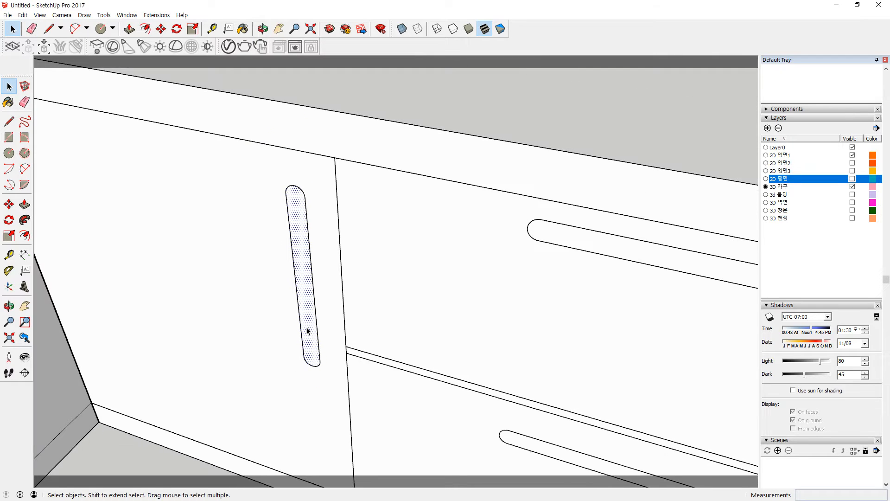
pyautogui.press('m')
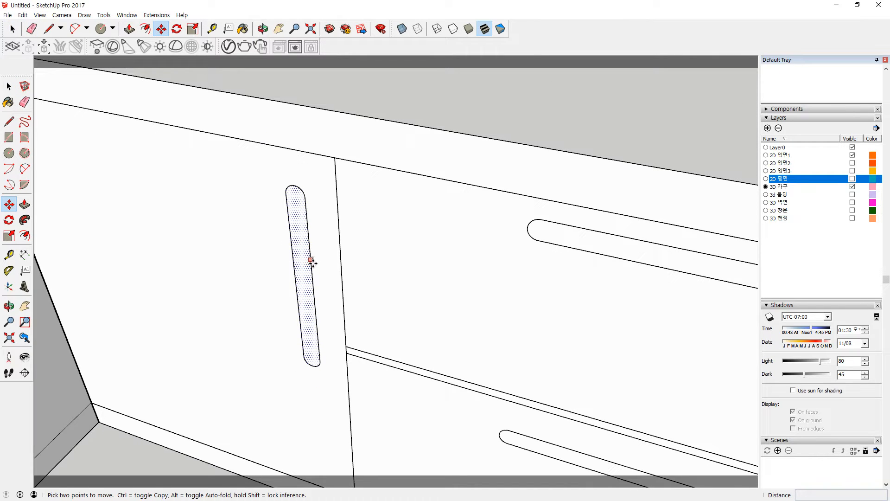
pyautogui.click(314, 289)
pyautogui.press('ctrl')
pyautogui.scroll(-4, 413, 325)
pyautogui.keyDown('shift'); pyautogui.moveTo(493, 336); pyautogui.dragTo(309, 259, button='middle'); pyautogui.keyUp('shift')
pyautogui.scroll(4, 465, 308)
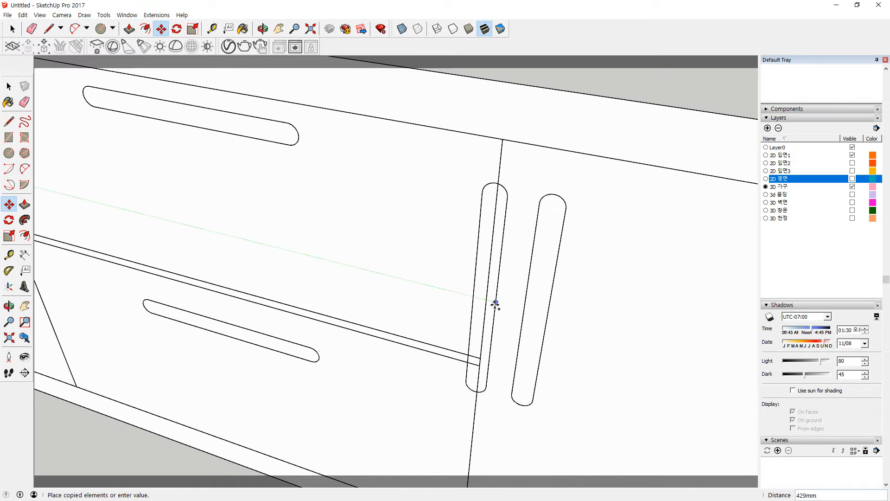
pyautogui.click(551, 297)
pyautogui.scroll(-2, 113, 115)
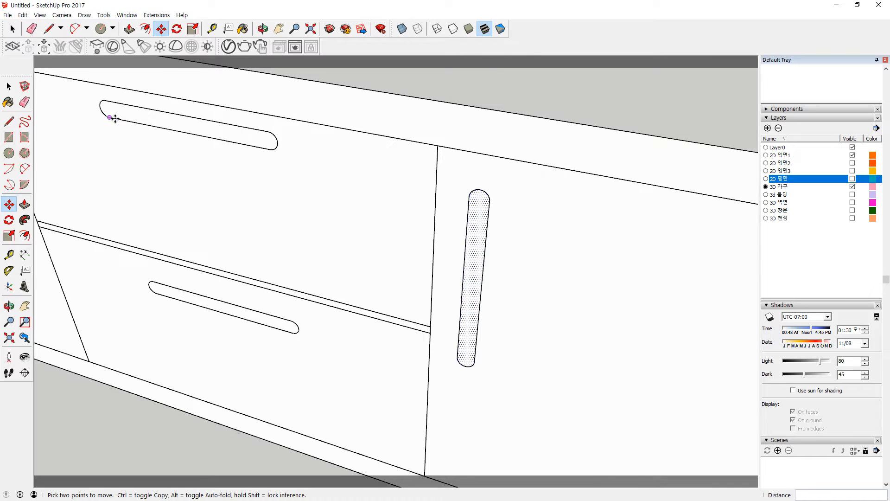
# Step: Draw a rectangle over the straight part of the upper drawer's horizontal handle
pyautogui.scroll(4, 159, 129)
pyautogui.moveTo(229, 218); pyautogui.dragTo(130, 173, button='middle')
pyautogui.press('r')
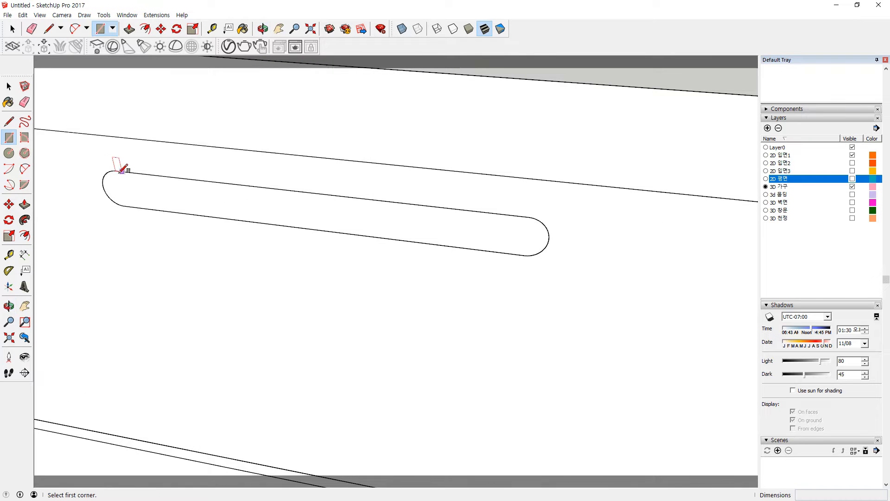
pyautogui.click(116, 171)
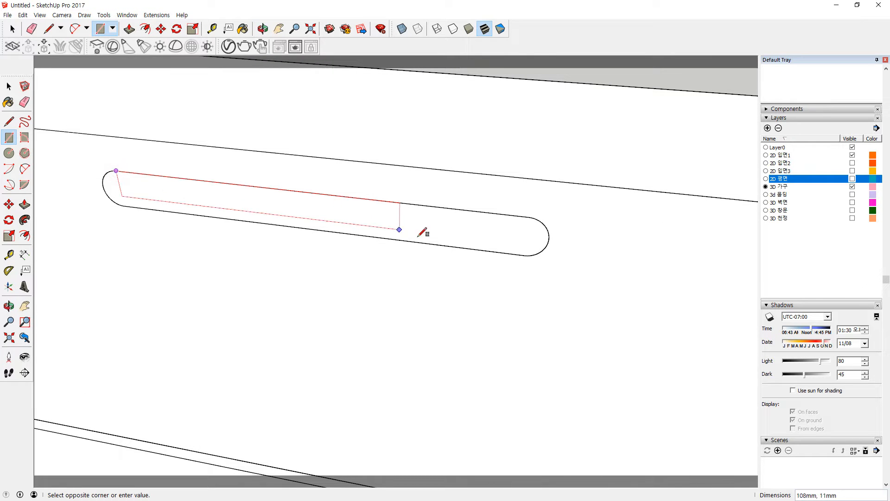
pyautogui.click(524, 255)
# Step: Round both ends of the upper drawer's handle with circles and erase the leftover inner edges
pyautogui.press('c')
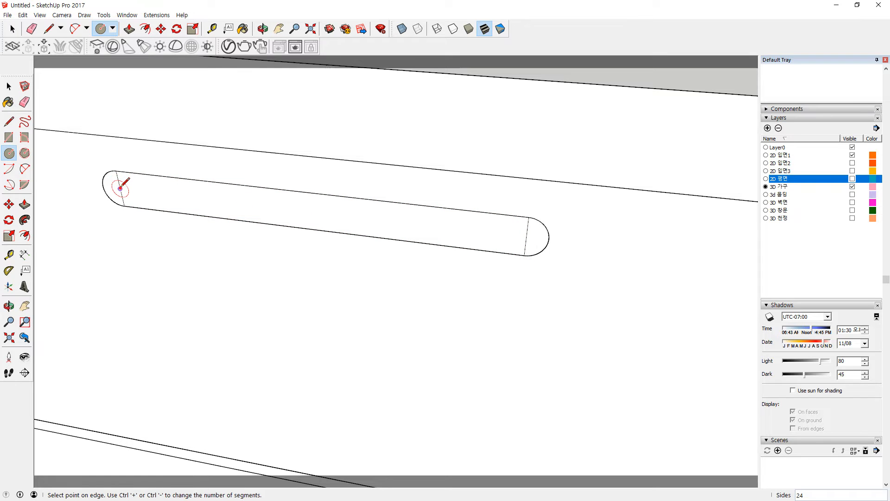
pyautogui.click(116, 171)
pyautogui.click(527, 236)
pyautogui.click(529, 216)
pyautogui.press('e')
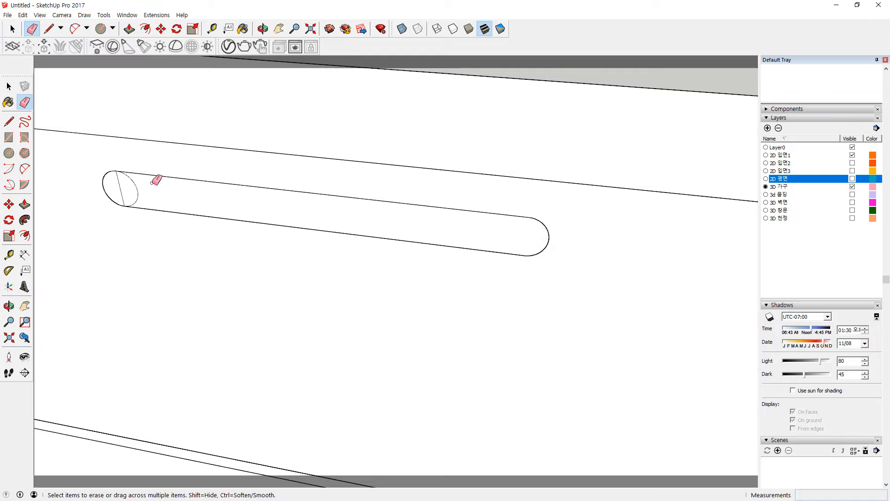
# Step: Copy the horizontal handle face from the upper drawer down onto the lower drawer's handle outline
pyautogui.press('space')
pyautogui.click(282, 211)
pyautogui.press('m')
pyautogui.press('ctrl')
pyautogui.click(325, 193)
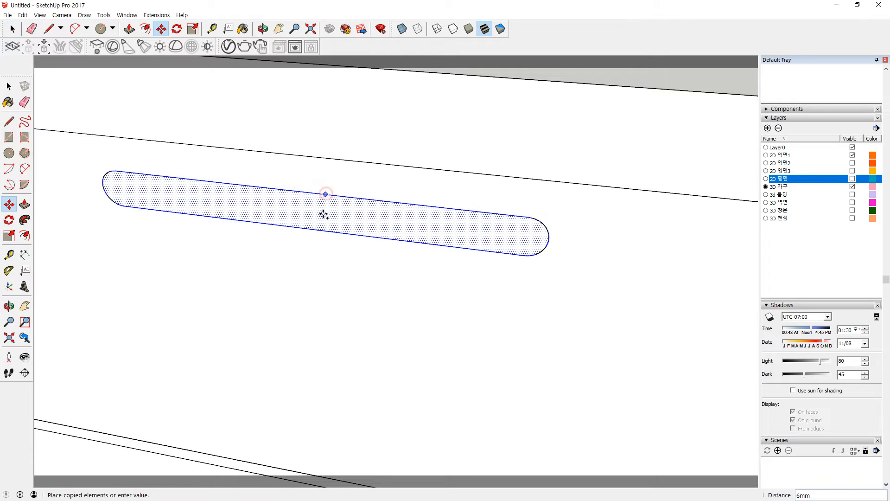
pyautogui.scroll(-3, 320, 248)
pyautogui.scroll(-1, 315, 258)
pyautogui.moveTo(315, 259); pyautogui.dragTo(324, 233, button='middle')
pyautogui.click(316, 326)
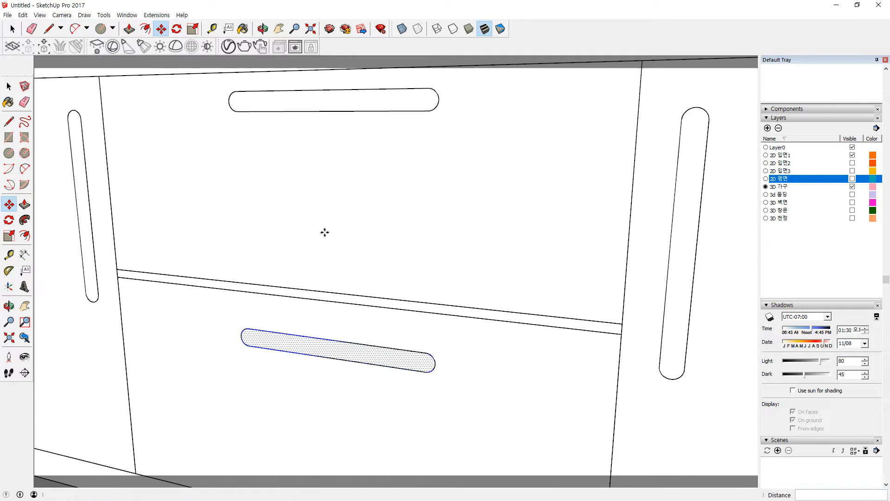
pyautogui.press('space')
pyautogui.click(295, 293)
pyautogui.scroll(-10, 196, 295)
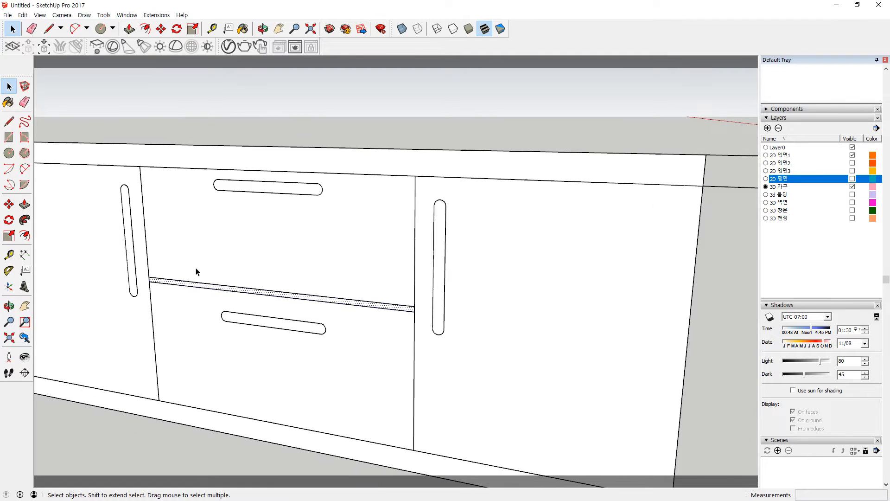
pyautogui.moveTo(125, 255); pyautogui.dragTo(408, 281, button='middle')
pyautogui.press('p')
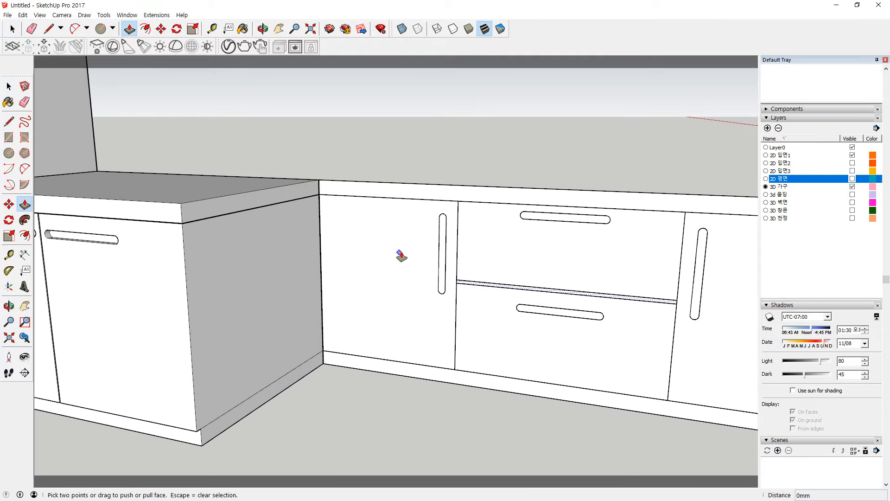
pyautogui.press('space')
# Step: Push/Pull the four handle faces and the base strip forward to line up with the adjacent cabinet's front
pyautogui.click(444, 271)
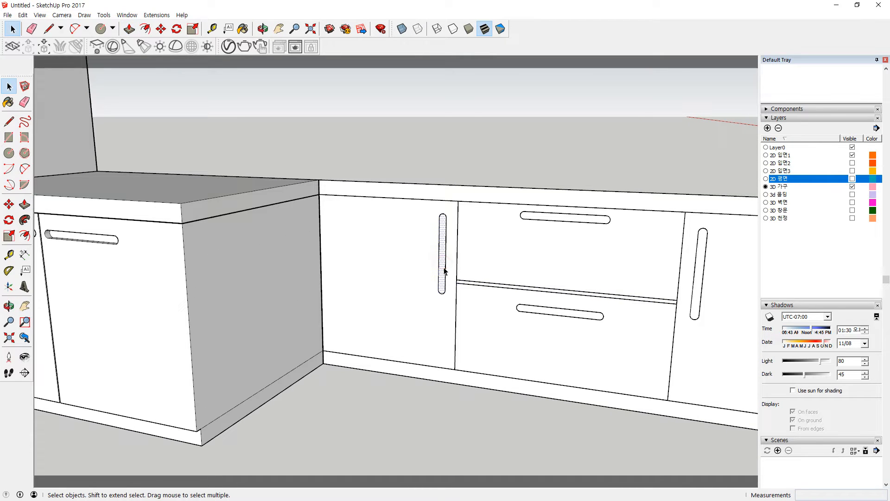
pyautogui.press('p')
pyautogui.moveTo(444, 270); pyautogui.dragTo(176, 287)
pyautogui.moveTo(567, 221); pyautogui.dragTo(171, 252)
pyautogui.moveTo(436, 376)
pyautogui.mouseDown()
pyautogui.moveTo(308, 388)
pyautogui.moveTo(177, 372)
pyautogui.moveTo(139, 435)
pyautogui.mouseUp()
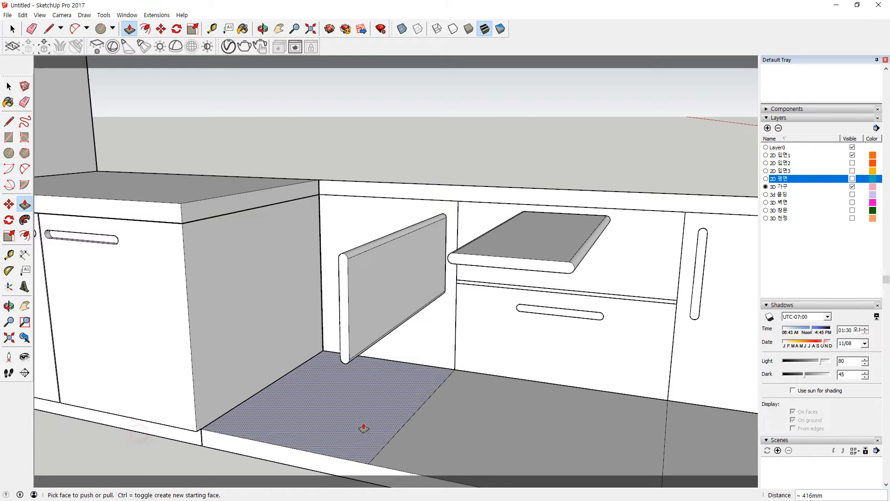
pyautogui.moveTo(568, 319); pyautogui.dragTo(343, 307)
pyautogui.moveTo(695, 302)
pyautogui.mouseDown()
pyautogui.moveTo(556, 334)
pyautogui.moveTo(536, 400)
pyautogui.mouseUp()
pyautogui.click(536, 396)
# Step: Push/Pull the upper drawer front and the left door forward to line up with their protruding handle faces
pyautogui.click(633, 253)
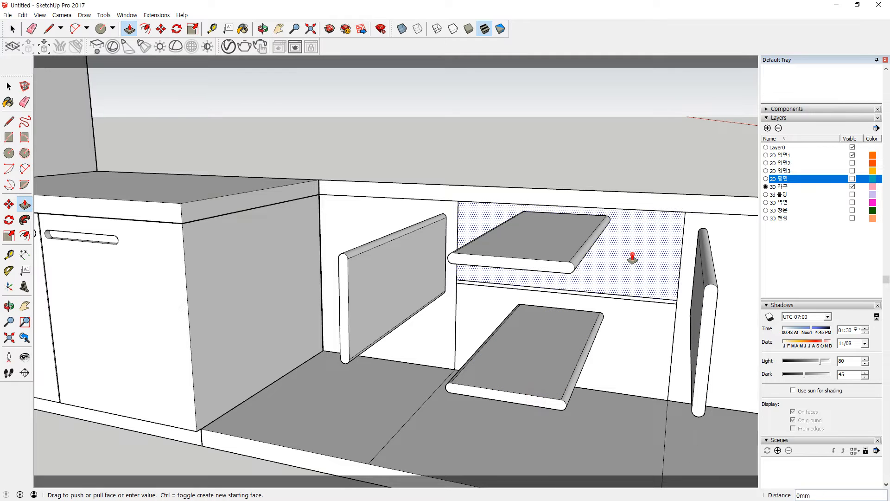
pyautogui.click(173, 242)
pyautogui.click(315, 209)
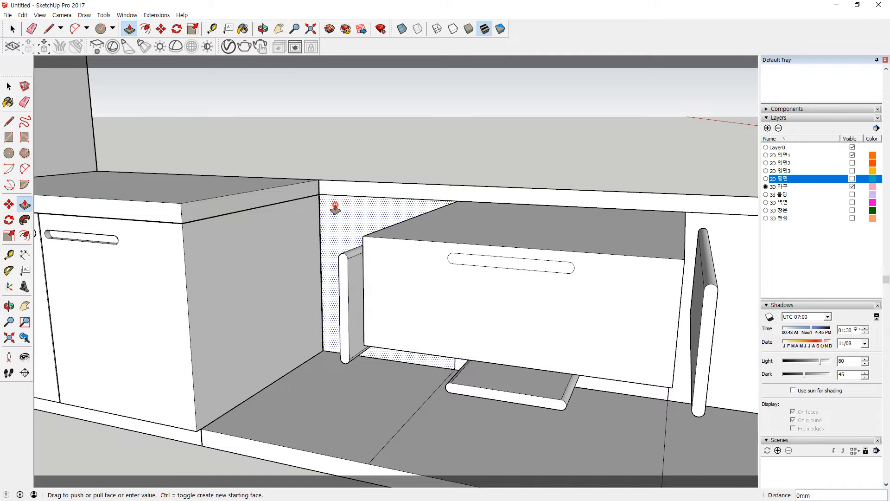
pyautogui.click(161, 254)
# Step: Push/Pull the lower drawer front and the right door forward until flush with the other cabinet fronts
pyautogui.moveTo(608, 423); pyautogui.dragTo(592, 374, button='middle')
pyautogui.click(634, 382)
pyautogui.click(650, 392)
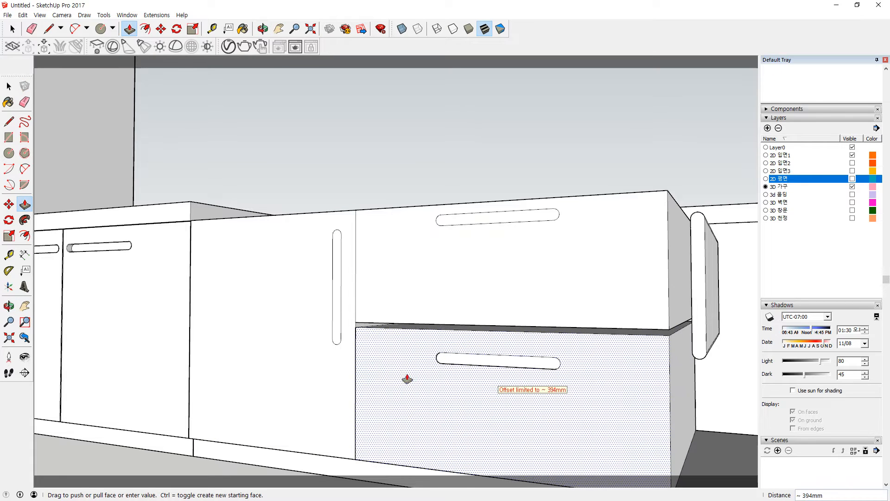
pyautogui.click(311, 362)
pyautogui.click(738, 267)
pyautogui.click(616, 255)
# Step: Push/Pull the countertop strip above the doors and drawers forward to the cabinet's front plane
pyautogui.moveTo(590, 254); pyautogui.dragTo(586, 322, button='middle')
pyautogui.click(547, 163)
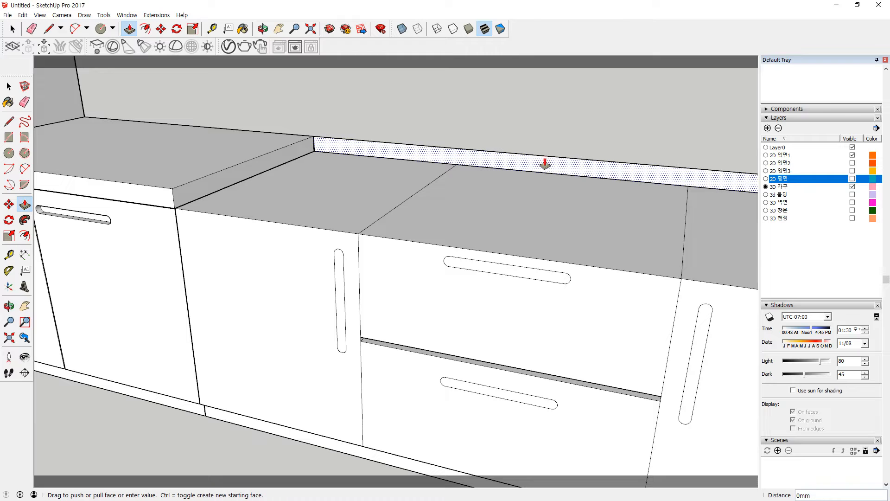
pyautogui.click(418, 275)
pyautogui.moveTo(403, 284)
pyautogui.mouseDown(button='middle')
pyautogui.moveTo(547, 262)
pyautogui.moveTo(564, 276)
pyautogui.mouseUp(button='middle')
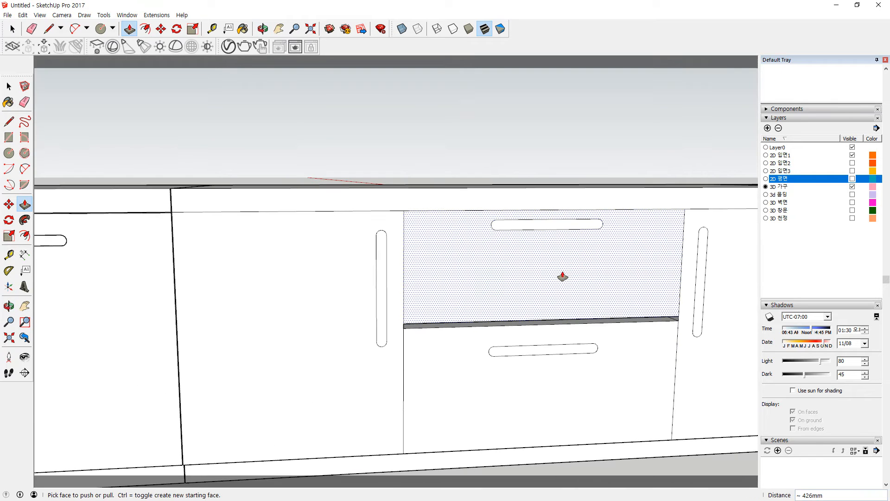
pyautogui.scroll(-2, 343, 271)
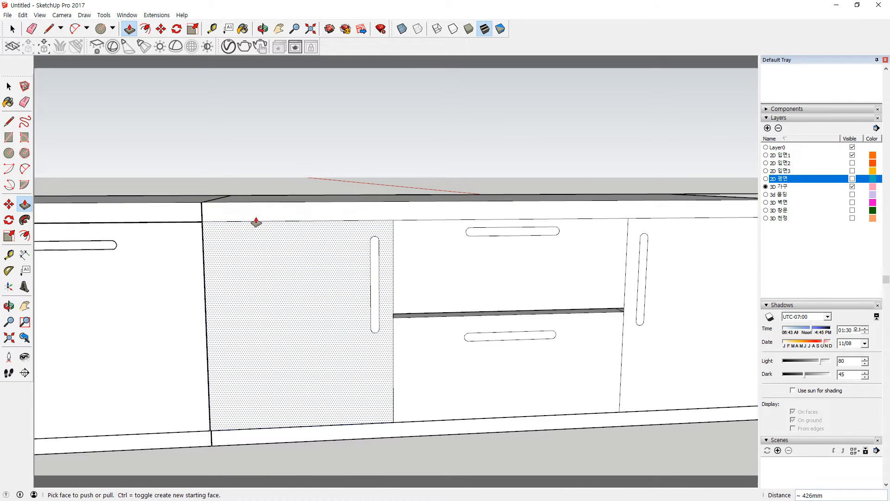
pyautogui.scroll(-2, 292, 229)
pyautogui.scroll(2, 335, 243)
pyautogui.press('space')
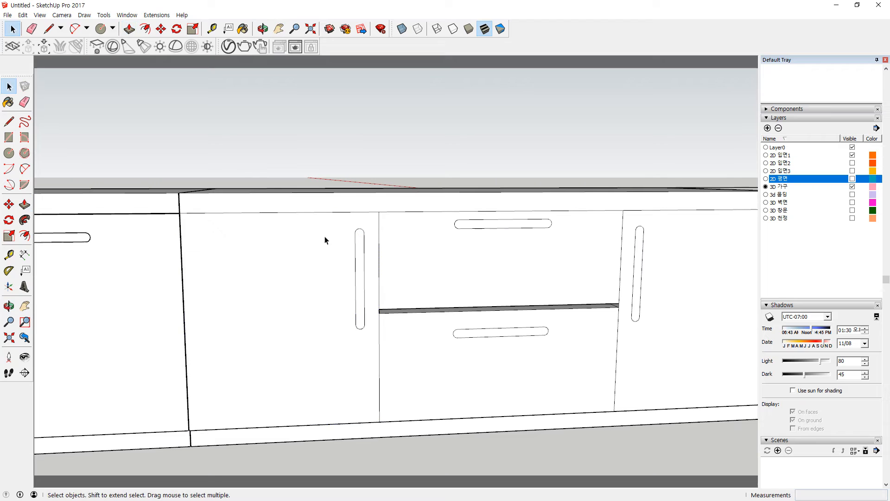
pyautogui.click(300, 238)
pyautogui.scroll(2, 299, 232)
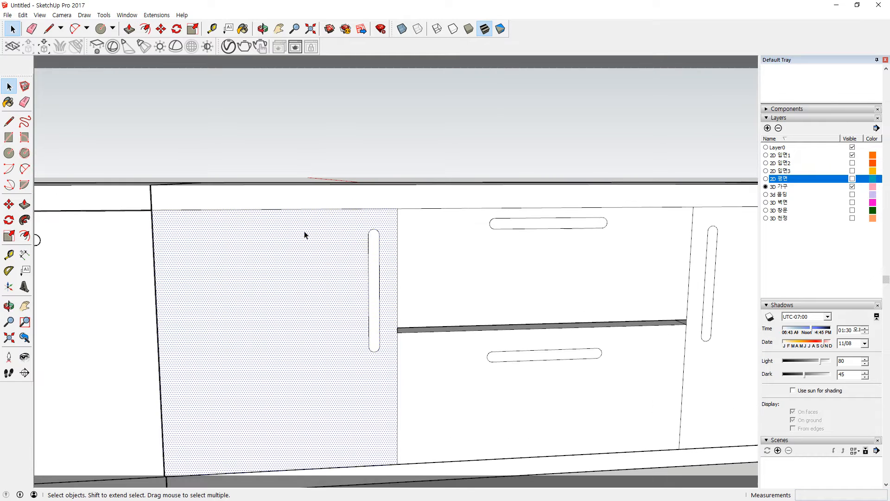
pyautogui.click(398, 240)
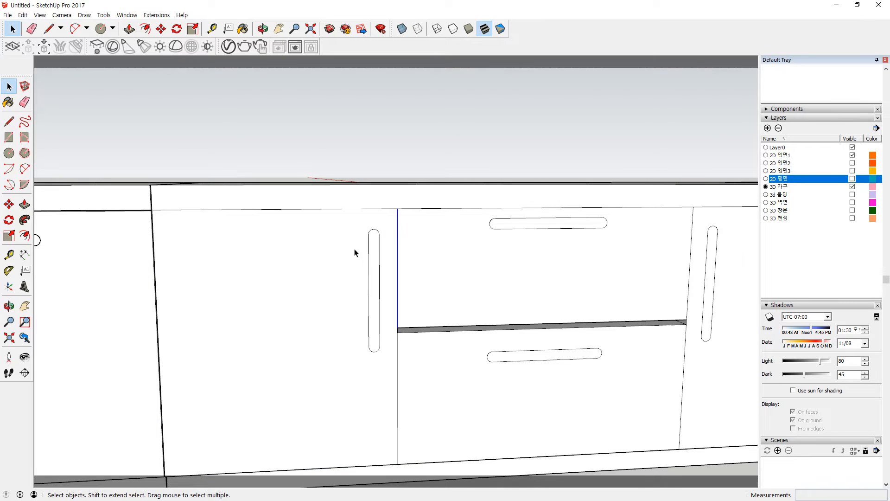
pyautogui.moveTo(355, 250); pyautogui.dragTo(378, 258, button='middle')
pyautogui.scroll(2, 350, 291)
# Step: Recess the handle faces of both doors and both drawers 10 mm into the cabinet front
pyautogui.press('p')
pyautogui.moveTo(350, 305); pyautogui.dragTo(348, 294)
pyautogui.moveTo(576, 215); pyautogui.dragTo(561, 218)
pyautogui.press('Return')
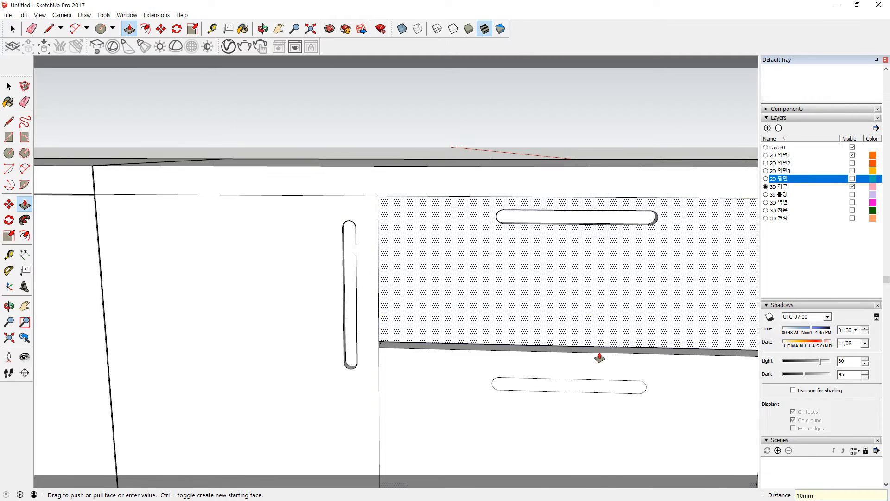
pyautogui.doubleClick(595, 386)
pyautogui.press('Return')
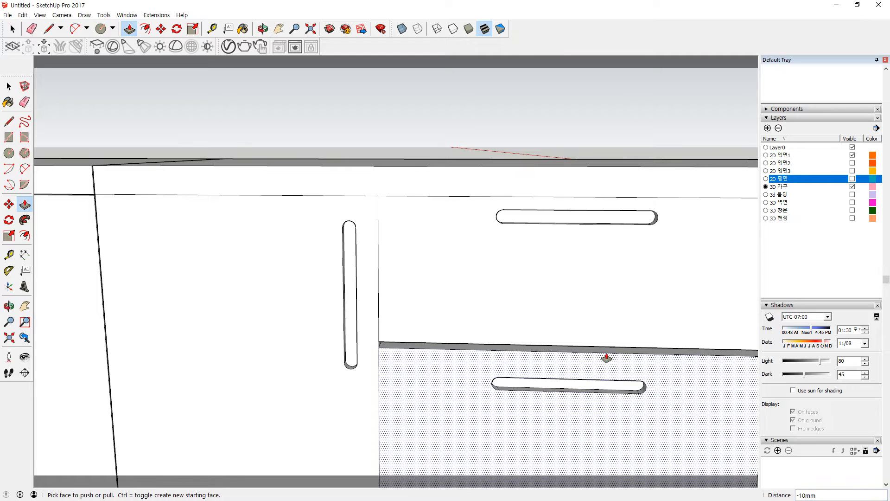
pyautogui.scroll(-2, 606, 357)
pyautogui.moveTo(676, 326)
pyautogui.keyDown('shift'); pyautogui.mouseDown(button='middle')
pyautogui.moveTo(581, 300)
pyautogui.moveTo(592, 321)
pyautogui.mouseUp(button='middle'); pyautogui.keyUp('shift')
pyautogui.scroll(1, 592, 321)
pyautogui.click(620, 343)
pyautogui.scroll(-4, 260, 243)
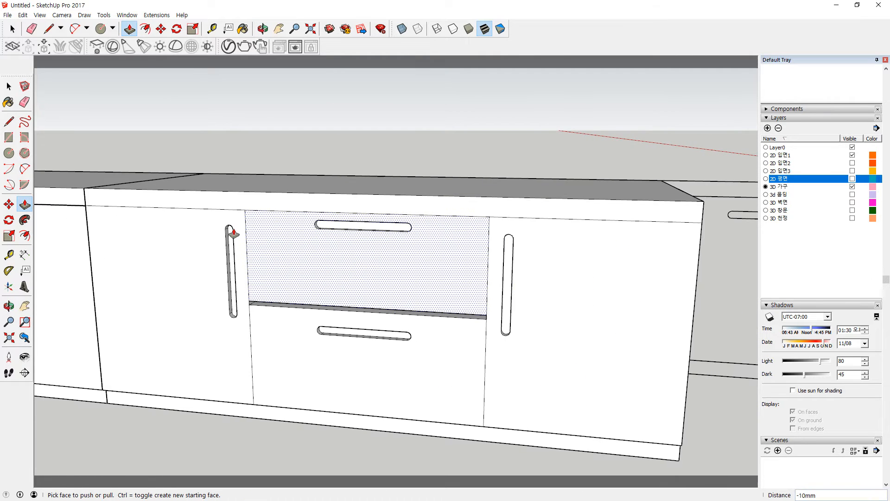
# Step: Offset the left door's top edge and its edge beside the drawers 1 mm into the door
pyautogui.press('space')
pyautogui.click(100, 248)
pyautogui.scroll(2, 190, 243)
pyautogui.scroll(1, 190, 243)
pyautogui.keyDown('shift'); pyautogui.moveTo(236, 273); pyautogui.dragTo(348, 290, button='middle'); pyautogui.keyUp('shift')
pyautogui.scroll(4, 348, 290)
pyautogui.click(380, 277)
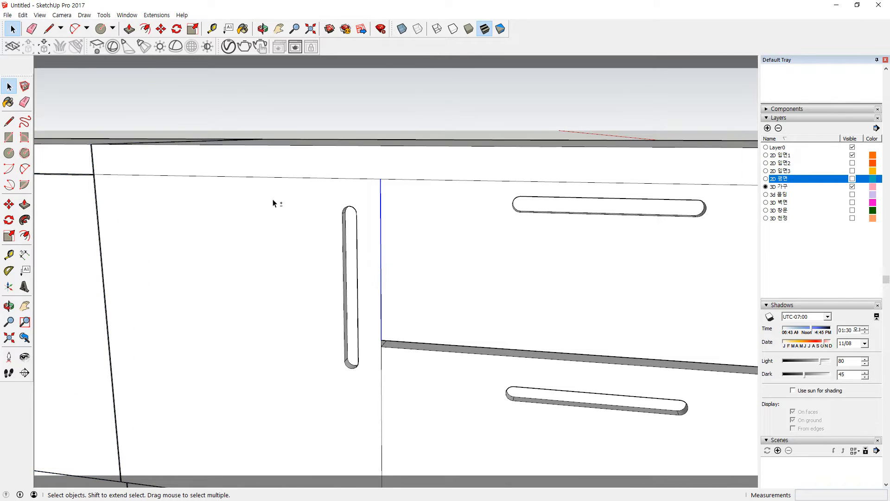
pyautogui.keyDown('shift'); pyautogui.click(260, 180); pyautogui.keyUp('shift')
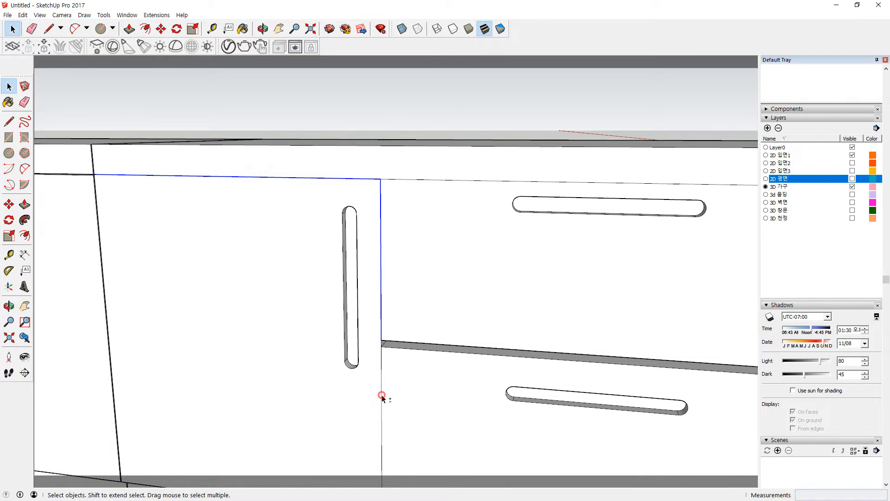
pyautogui.scroll(-3, 302, 338)
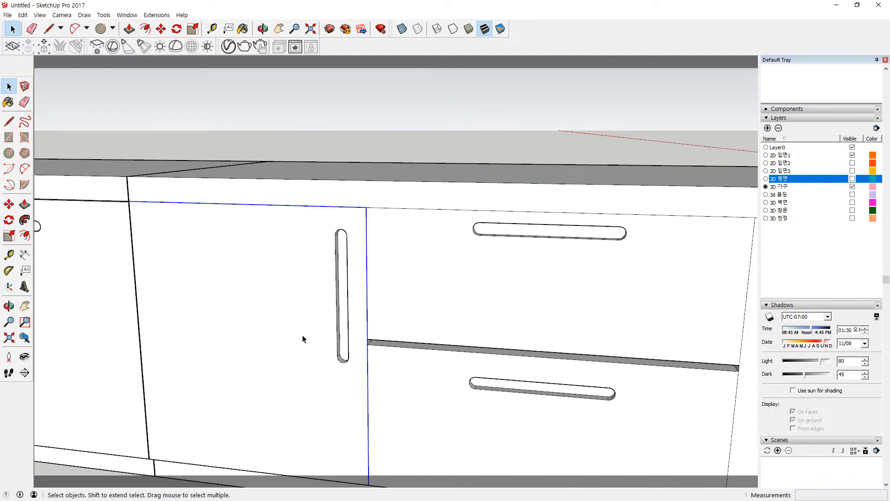
pyautogui.scroll(2, 347, 323)
pyautogui.press('f')
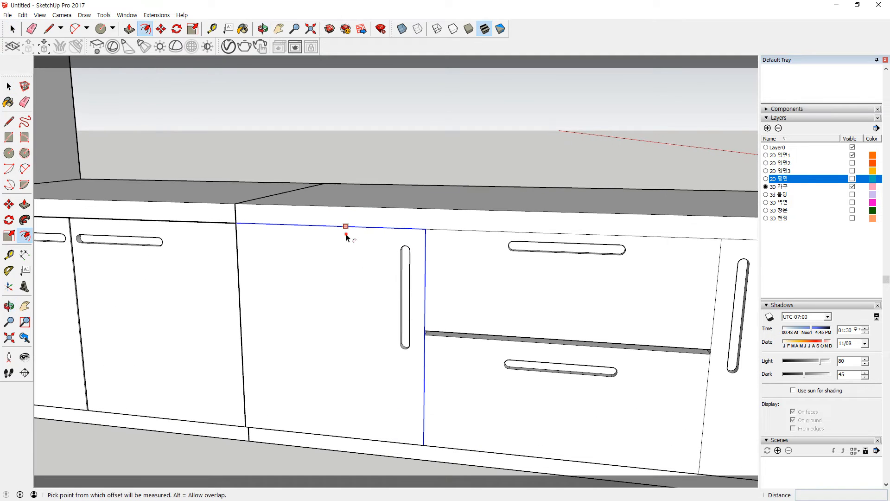
pyautogui.click(345, 226)
pyautogui.press('Return')
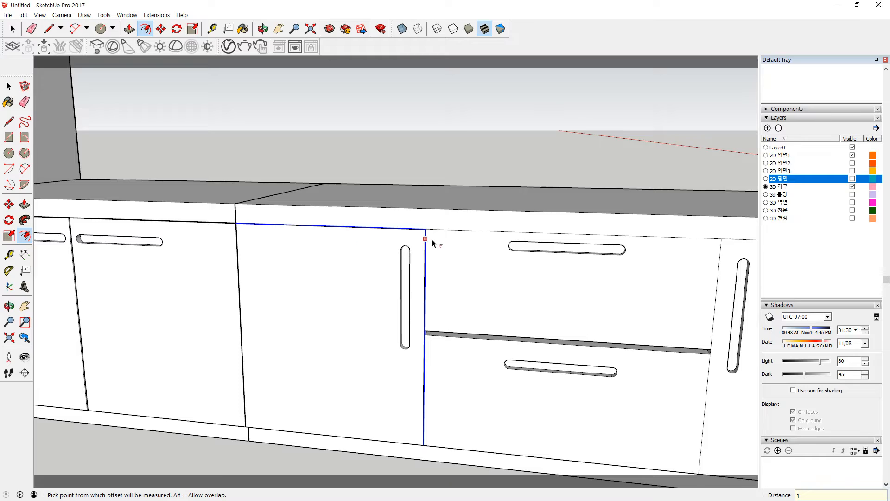
pyautogui.scroll(5, 433, 239)
# Step: Offset the upper drawer's top and side edges 1 mm into the drawer front
pyautogui.press('space')
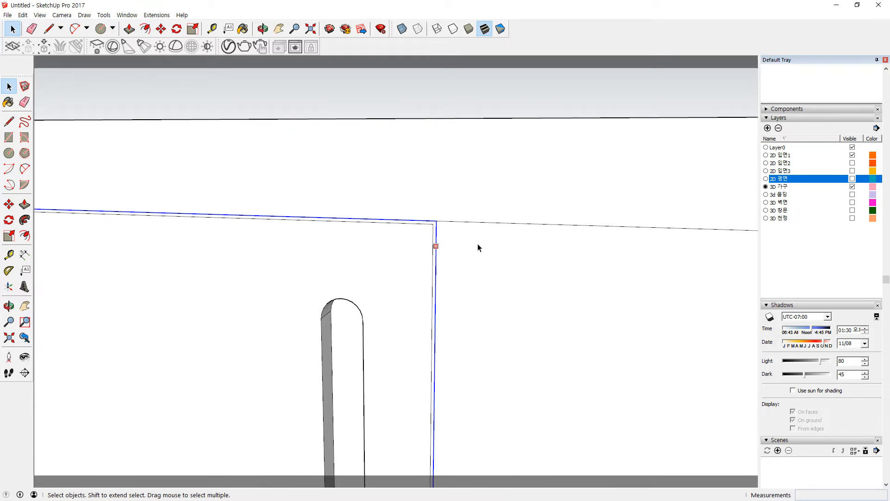
pyautogui.click(475, 224)
pyautogui.keyDown('shift'); pyautogui.click(437, 243); pyautogui.keyUp('shift')
pyautogui.scroll(-6, 469, 298)
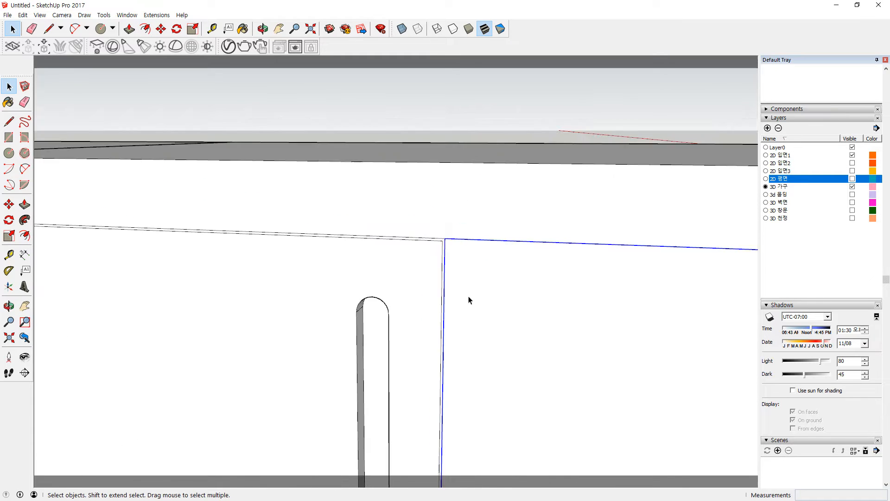
pyautogui.keyDown('shift'); pyautogui.moveTo(544, 352); pyautogui.dragTo(224, 265, button='middle'); pyautogui.keyUp('shift')
pyautogui.scroll(-1, 527, 225)
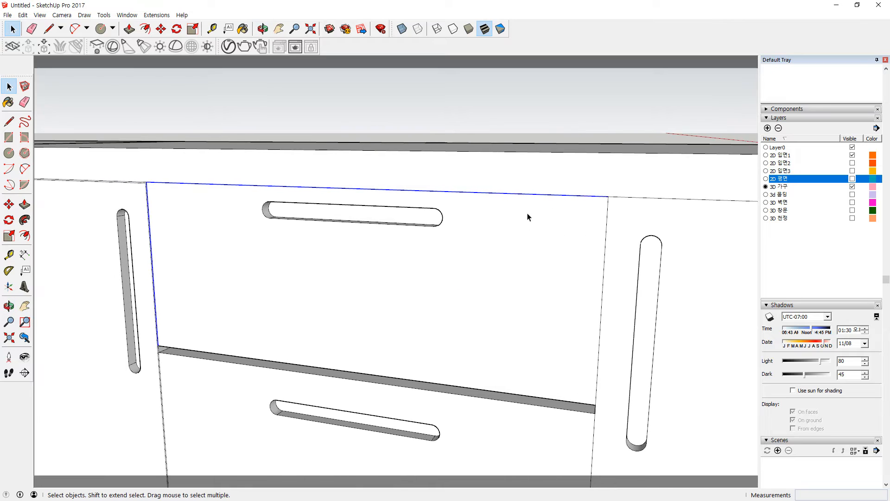
pyautogui.scroll(2, 612, 261)
pyautogui.press('f')
pyautogui.click(540, 235)
pyautogui.write('1')
pyautogui.press('Return')
pyautogui.scroll(-1, 452, 318)
pyautogui.keyDown('shift'); pyautogui.moveTo(448, 289); pyautogui.dragTo(463, 187, button='middle'); pyautogui.keyUp('shift')
pyautogui.scroll(1, 500, 258)
pyautogui.keyDown('shift'); pyautogui.moveTo(633, 269); pyautogui.dragTo(571, 259, button='middle'); pyautogui.keyUp('shift')
pyautogui.press('space')
pyautogui.click(593, 250)
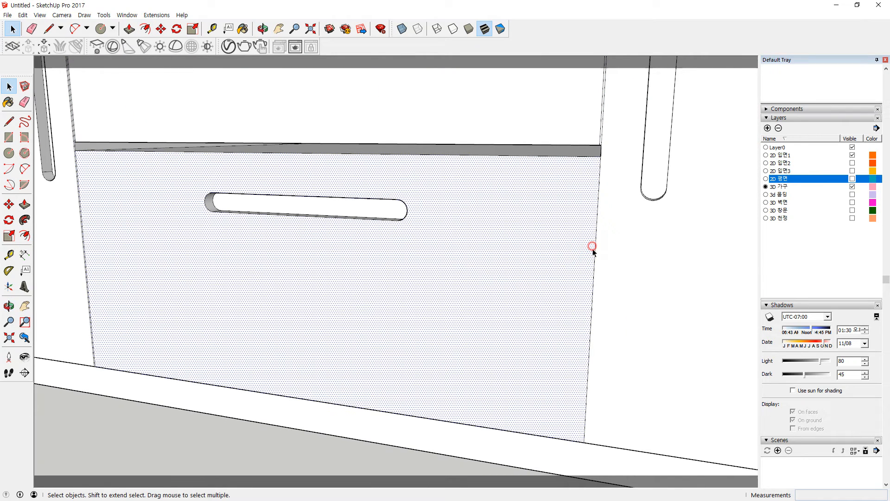
pyautogui.click(596, 259)
pyautogui.press('f')
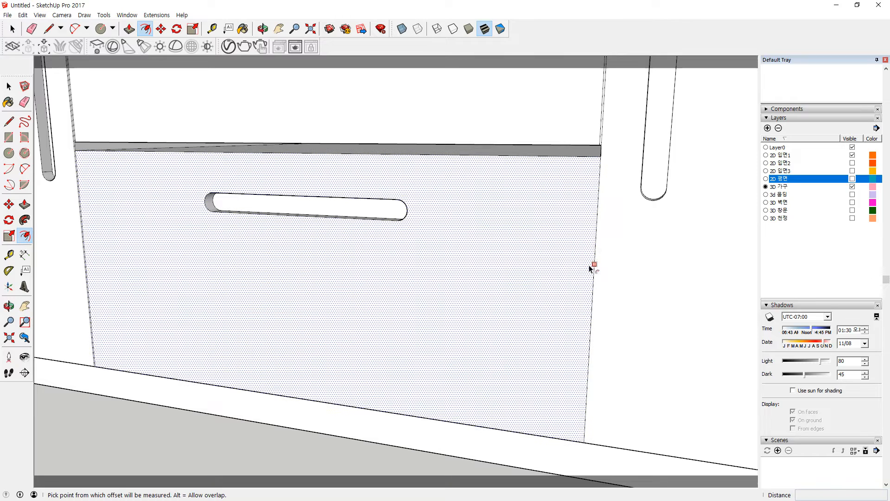
pyautogui.press('space')
pyautogui.click(557, 272)
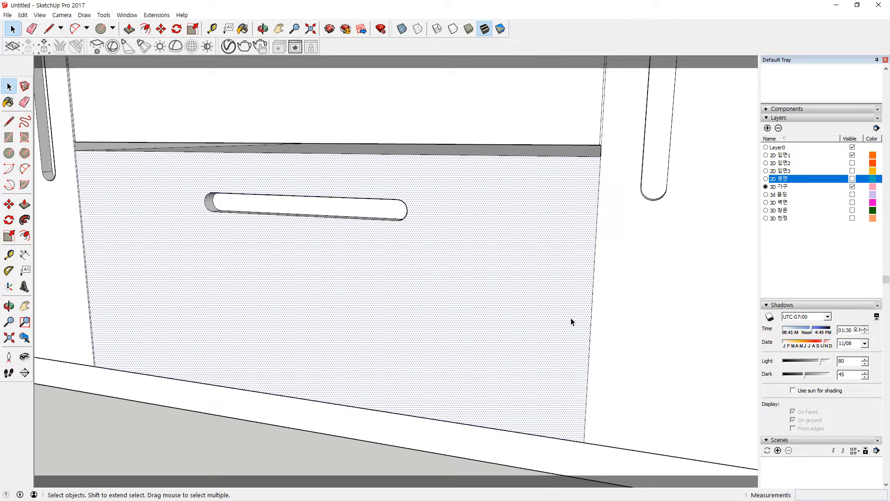
# Step: Copy the lower drawer's right edge slightly inward to outline a narrow gap beside the right door
pyautogui.click(593, 309)
pyautogui.press('m')
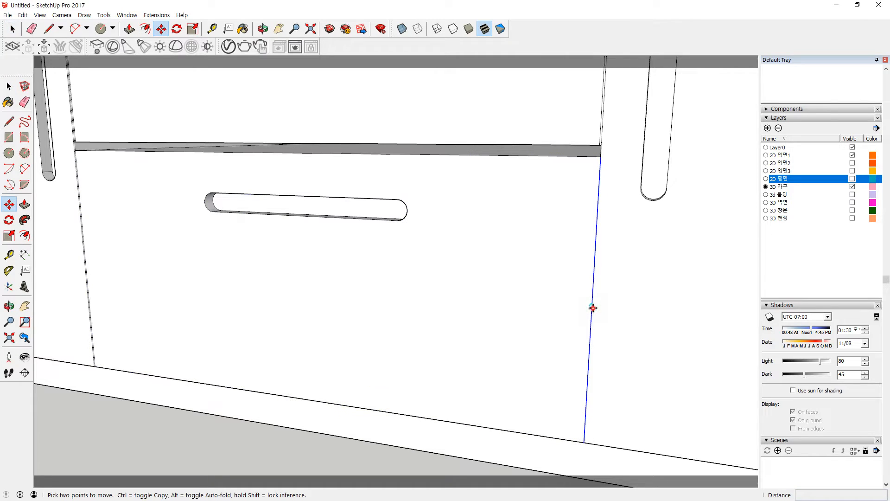
pyautogui.click(592, 308)
pyautogui.press('ctrl')
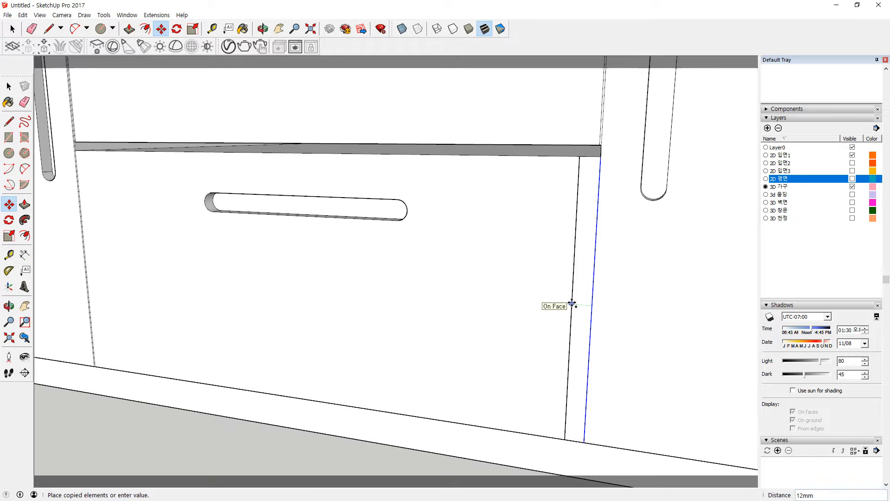
pyautogui.press('Return')
# Step: Copy the lower drawer's left edge 1 mm into the drawer front
pyautogui.moveTo(476, 294); pyautogui.dragTo(559, 304, button='middle')
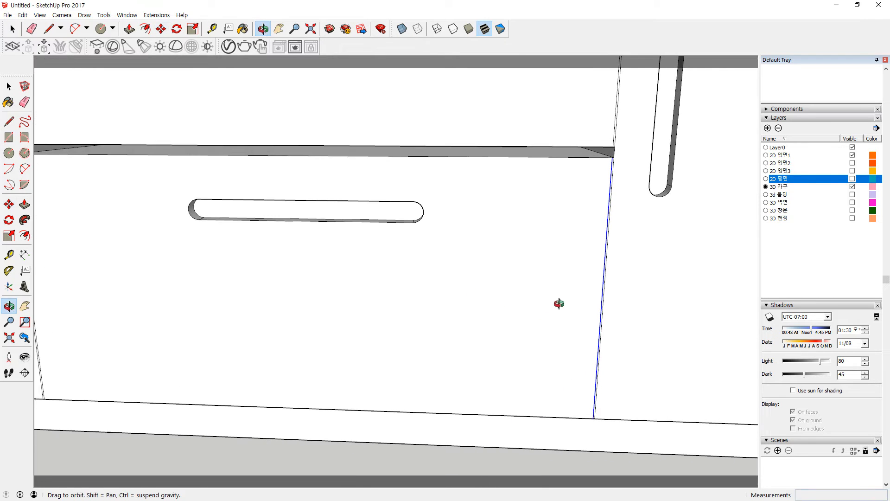
pyautogui.keyDown('shift'); pyautogui.moveTo(357, 275); pyautogui.dragTo(613, 284, button='middle'); pyautogui.keyUp('shift')
pyautogui.scroll(3, 274, 183)
pyautogui.scroll(2, 259, 165)
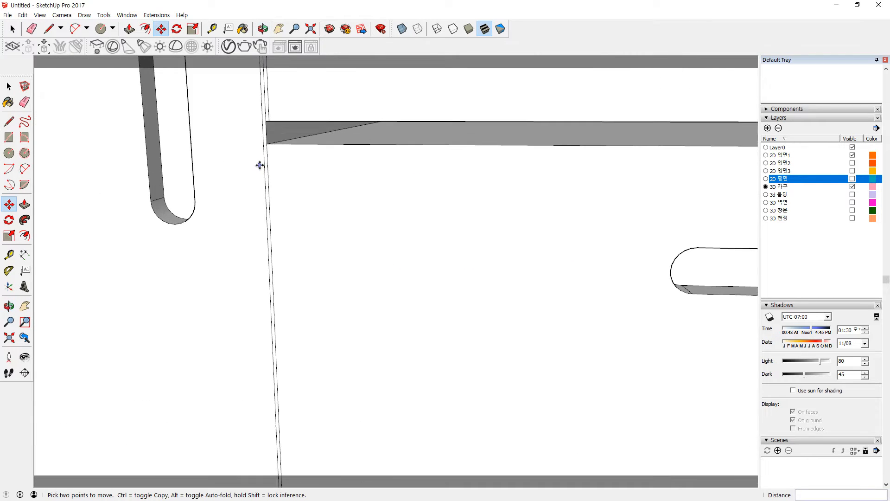
pyautogui.press('space')
pyautogui.click(268, 174)
pyautogui.press('m')
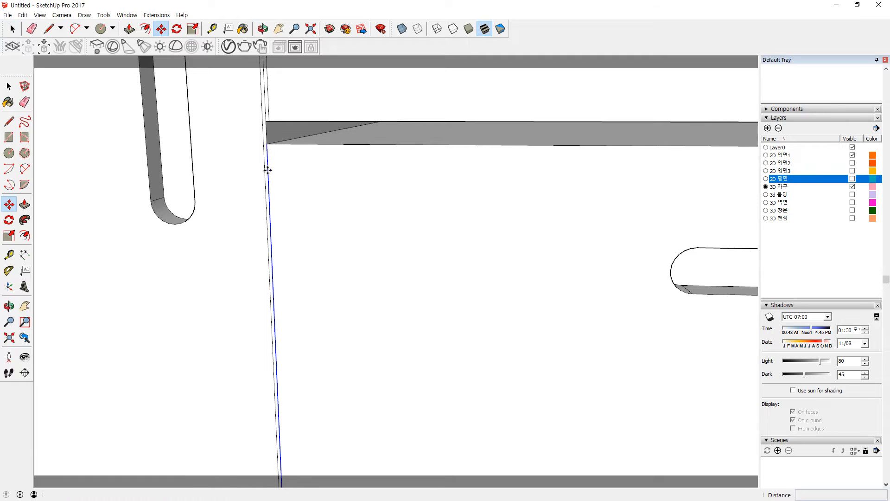
pyautogui.press('ctrl')
pyautogui.click(267, 169)
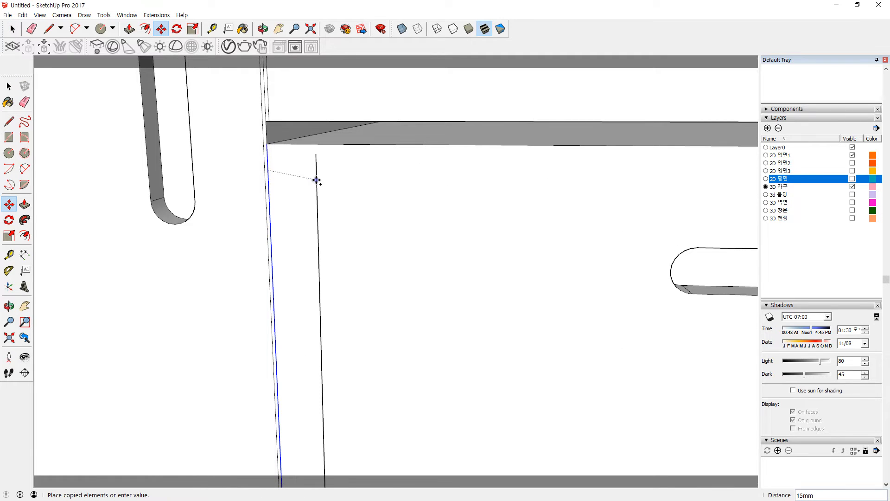
pyautogui.press('Return')
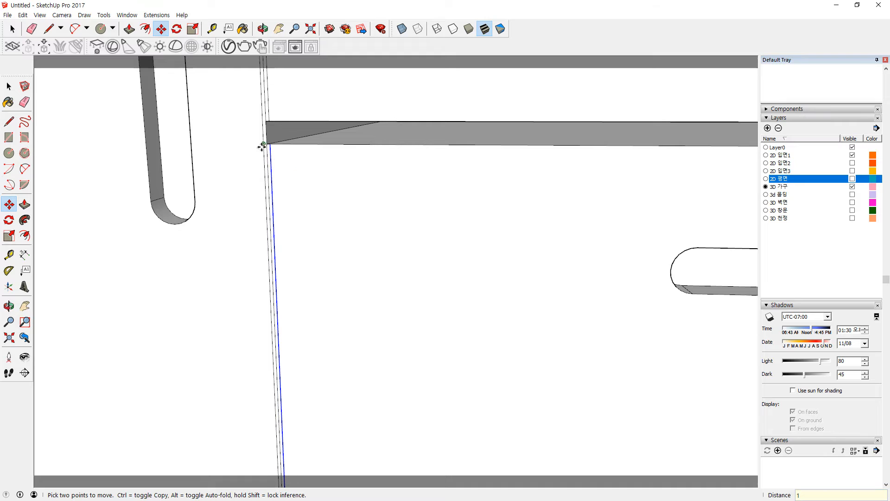
# Step: Erase the leftover middle lines between the left door and the drawers so the gap becomes one strip
pyautogui.press('space')
pyautogui.scroll(2, 262, 160)
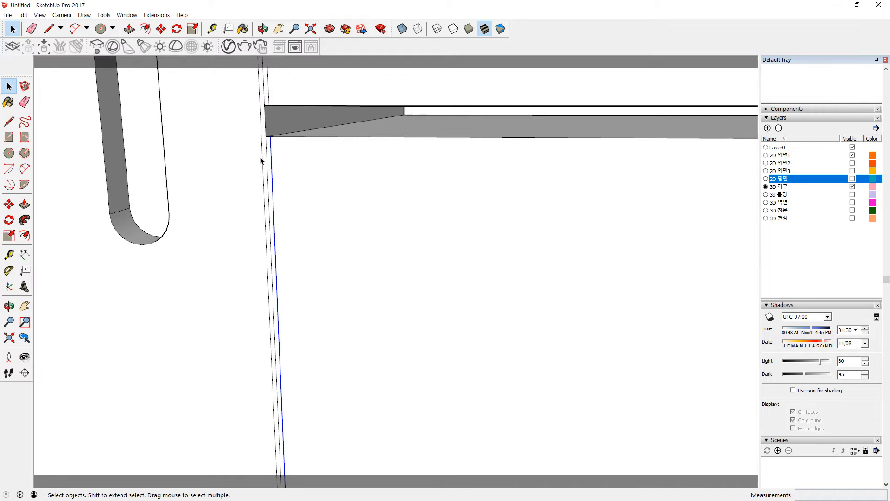
pyautogui.press('e')
pyautogui.scroll(-1, 270, 157)
pyautogui.moveTo(274, 155); pyautogui.dragTo(274, 199, button='middle')
# Step: Push the narrow gap strip around the left door and upper drawer back about 416 mm
pyautogui.press('p')
pyautogui.moveTo(273, 278)
pyautogui.mouseDown(button='middle')
pyautogui.moveTo(272, 227)
pyautogui.moveTo(274, 234)
pyautogui.mouseUp(button='middle')
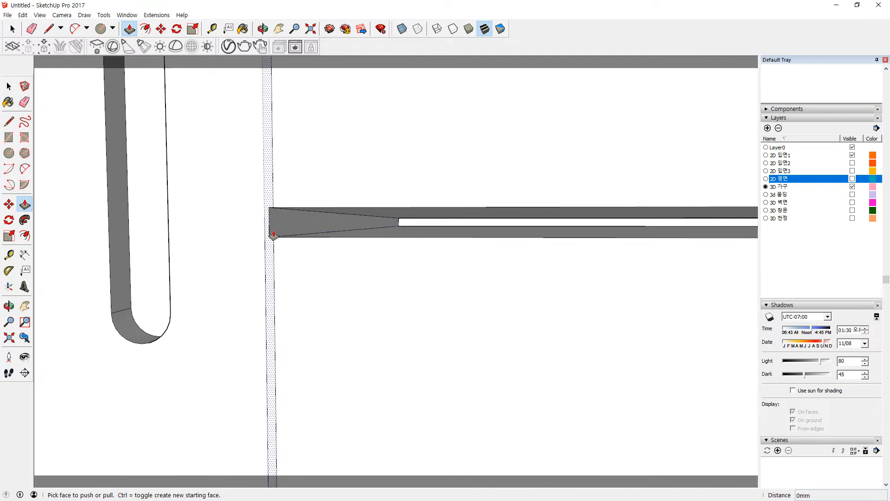
pyautogui.moveTo(273, 235); pyautogui.dragTo(433, 224)
pyautogui.scroll(-6, 371, 230)
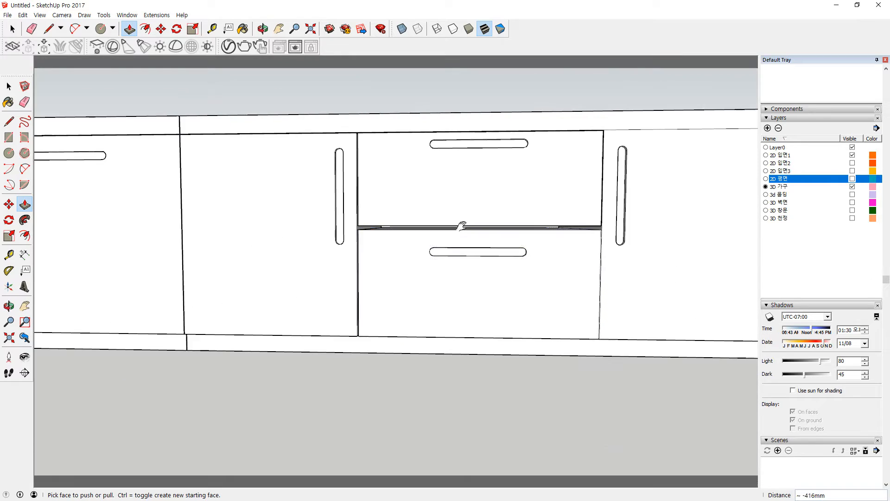
# Step: Push the remaining narrow gap strip between the lower drawer and the right door back 10 mm
pyautogui.keyDown('shift'); pyautogui.moveTo(462, 226); pyautogui.dragTo(412, 272, button='middle'); pyautogui.keyUp('shift')
pyautogui.moveTo(529, 190); pyautogui.dragTo(510, 195, button='middle')
pyautogui.scroll(3, 565, 185)
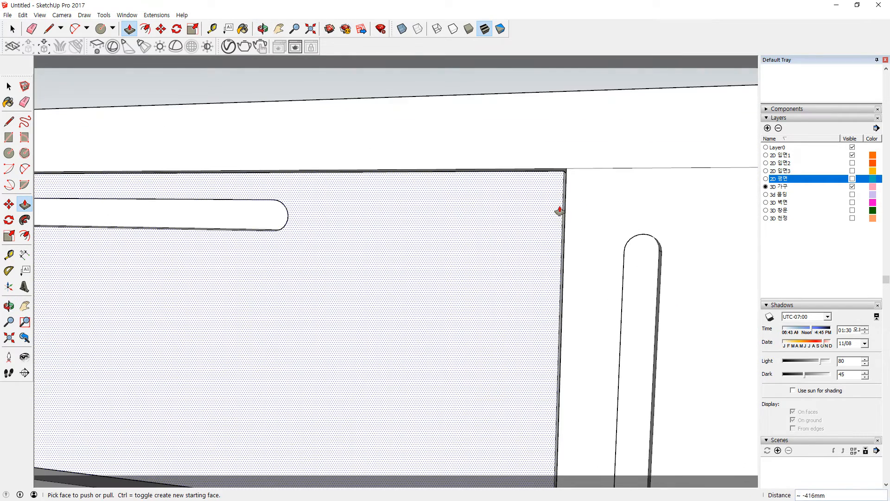
pyautogui.scroll(3, 560, 334)
pyautogui.scroll(2, 516, 319)
pyautogui.moveTo(519, 318); pyautogui.dragTo(566, 299, button='middle')
pyautogui.moveTo(514, 250); pyautogui.dragTo(548, 242, button='middle')
pyautogui.scroll(2, 513, 241)
pyautogui.moveTo(513, 236); pyautogui.dragTo(437, 206)
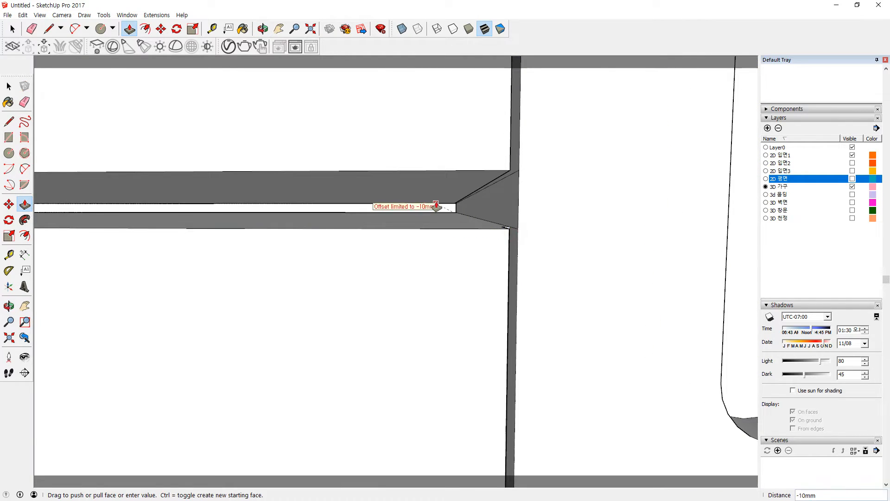
pyautogui.click(449, 208)
# Step: Push the strip beside the lower drawer further back to about 416 mm so it matches the rest of the gap
pyautogui.scroll(3, 503, 229)
pyautogui.moveTo(502, 231); pyautogui.dragTo(508, 237, button='middle')
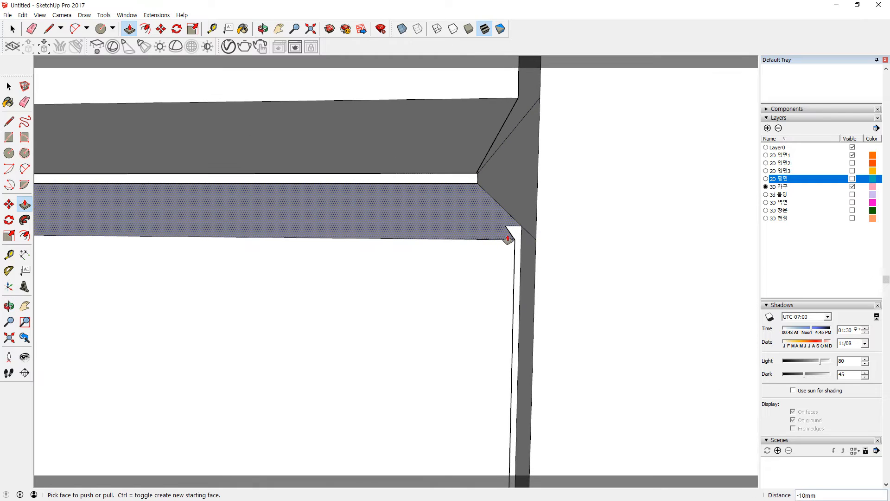
pyautogui.click(518, 230)
pyautogui.click(454, 179)
pyautogui.scroll(-5, 499, 224)
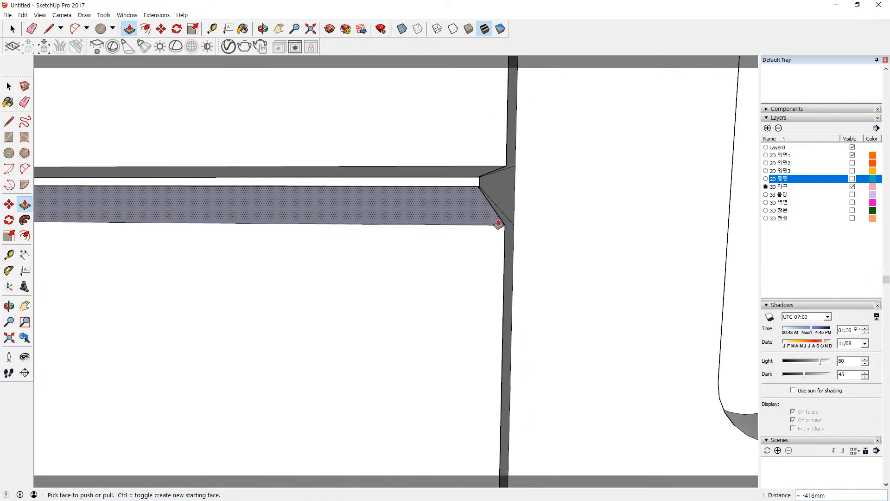
pyautogui.scroll(-6, 502, 236)
pyautogui.moveTo(491, 246); pyautogui.dragTo(507, 243, button='middle')
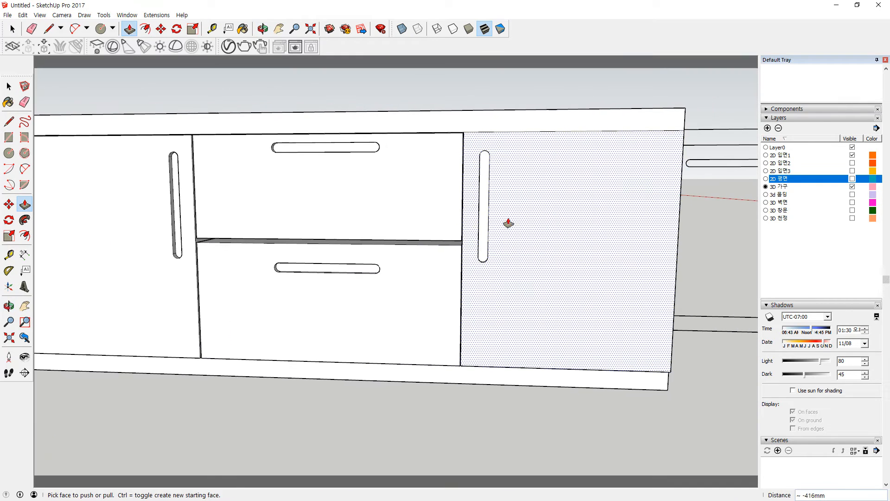
# Step: Offset the right door's upper edge and drawer-side edge 1 mm into the door front
pyautogui.scroll(2, 533, 143)
pyautogui.press('space')
pyautogui.click(514, 130)
pyautogui.scroll(5, 450, 143)
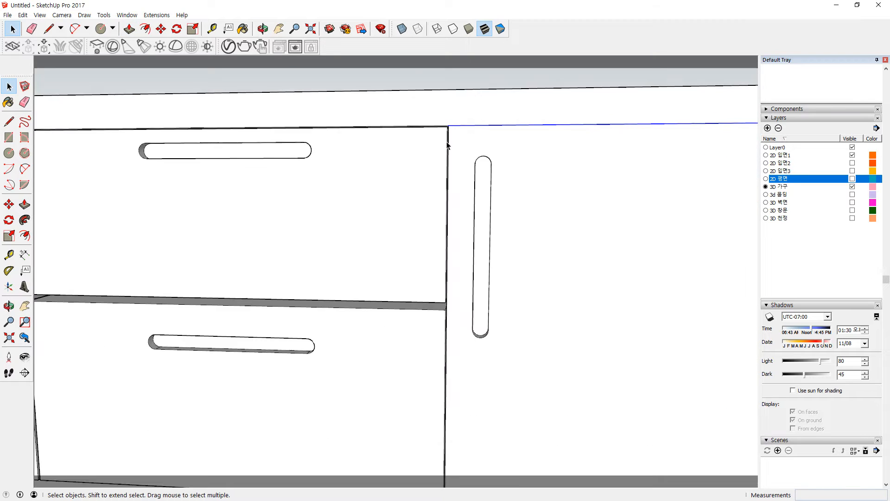
pyautogui.keyDown('shift'); pyautogui.click(450, 144); pyautogui.keyUp('shift')
pyautogui.moveTo(447, 350); pyautogui.dragTo(455, 270, button='middle')
pyautogui.scroll(3, 425, 253)
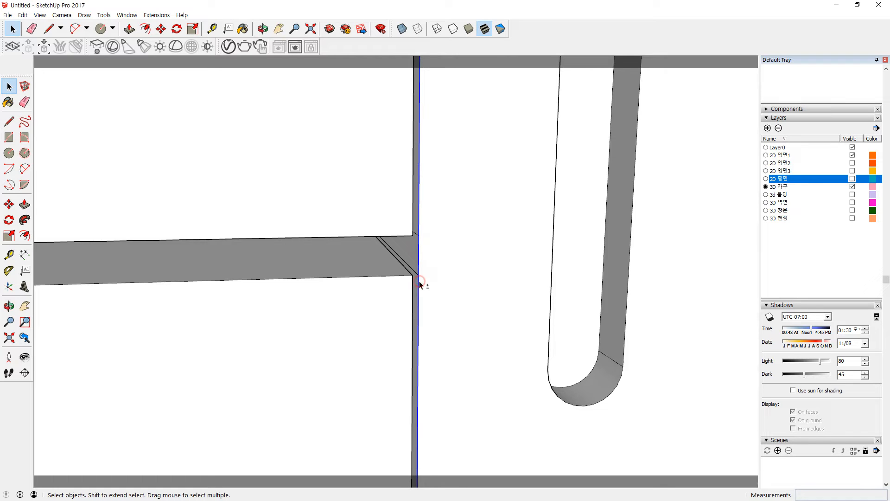
pyautogui.scroll(-8, 420, 284)
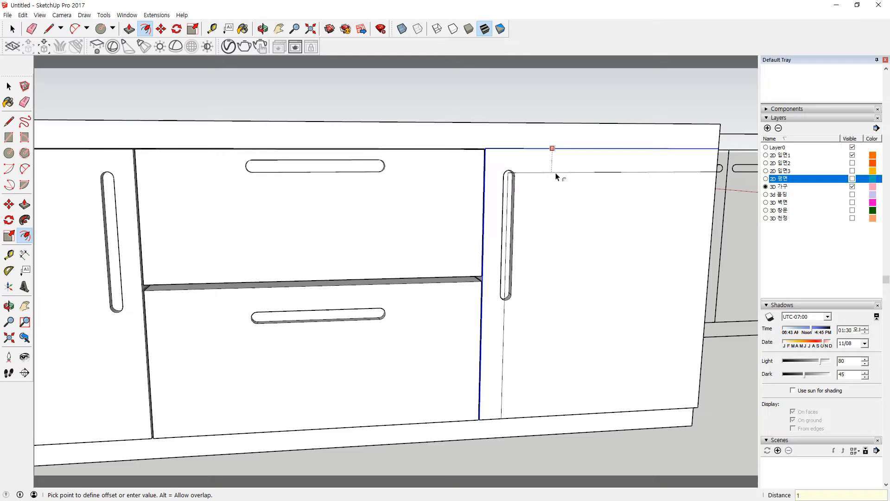
pyautogui.scroll(3, 470, 149)
pyautogui.scroll(5, 470, 148)
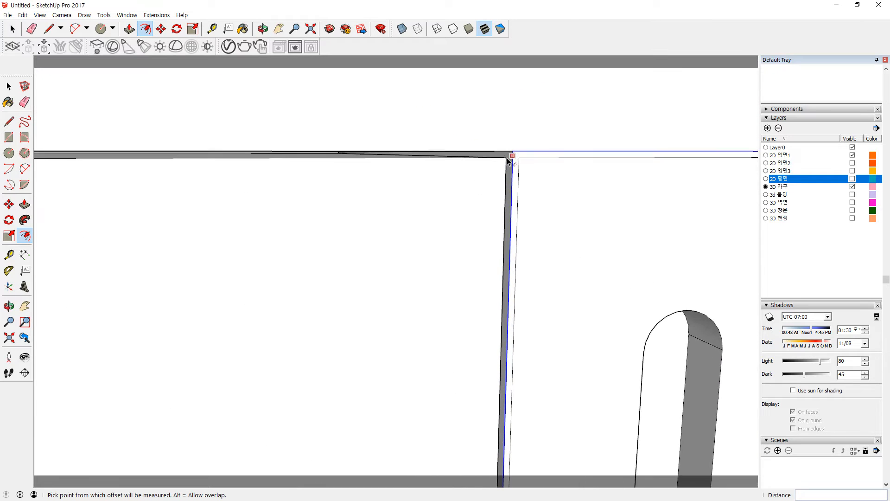
# Step: Push the narrow gap strip around the right door back about 416 mm
pyautogui.moveTo(513, 184); pyautogui.dragTo(508, 189, button='middle')
pyautogui.press('p')
pyautogui.click(522, 144)
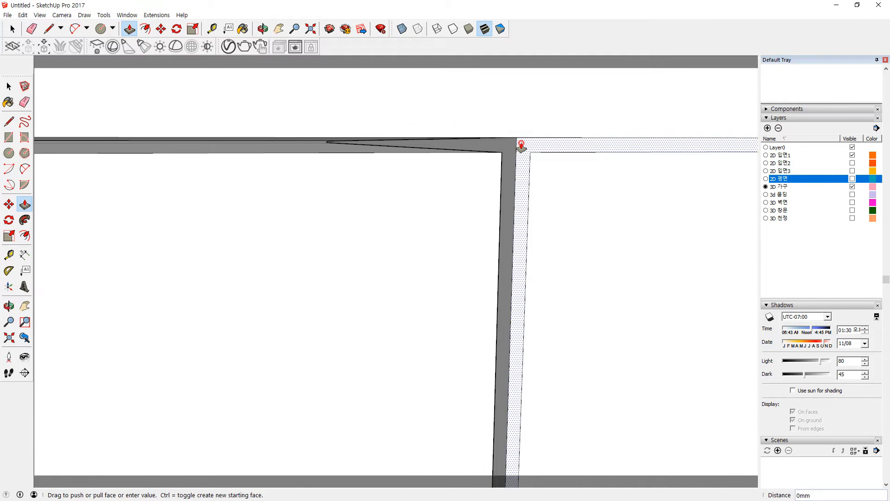
pyautogui.click(325, 144)
pyautogui.click(488, 145)
pyautogui.click(320, 145)
pyautogui.moveTo(324, 145); pyautogui.dragTo(578, 311, button='middle')
pyautogui.scroll(-7, 578, 311)
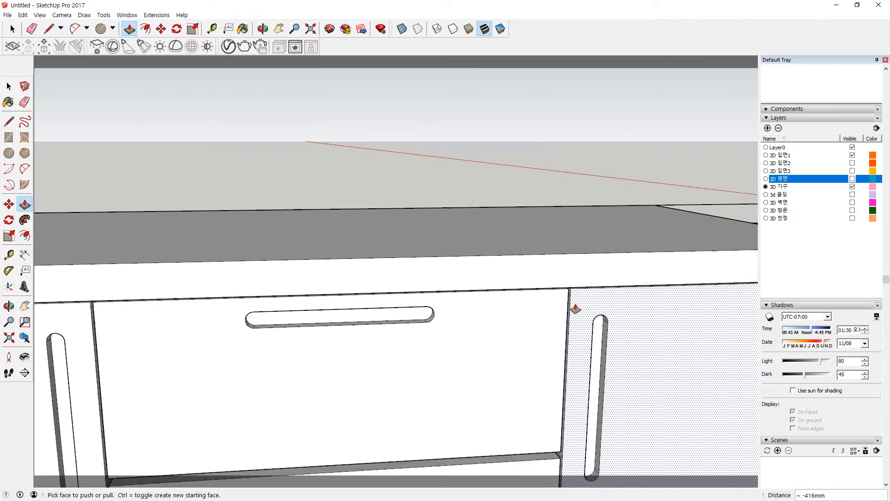
# Step: Select all connected geometry of the drawer cabinet unit and make it a group
pyautogui.keyDown('shift'); pyautogui.moveTo(536, 340); pyautogui.dragTo(467, 213, button='middle'); pyautogui.keyUp('shift')
pyautogui.moveTo(413, 306); pyautogui.dragTo(571, 290, button='middle')
pyautogui.tripleClick(570, 289)
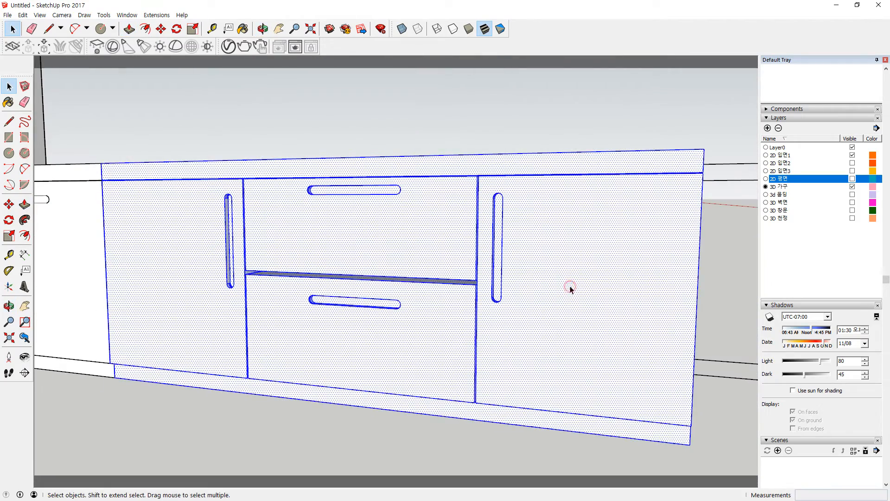
pyautogui.rightClick(571, 275)
pyautogui.press('g')
# Step: Copy the two-door cabinet group to the free end of the drawer cabinet, aligning it with the 2D elevation outline
pyautogui.moveTo(68, 185); pyautogui.dragTo(115, 288, button='middle')
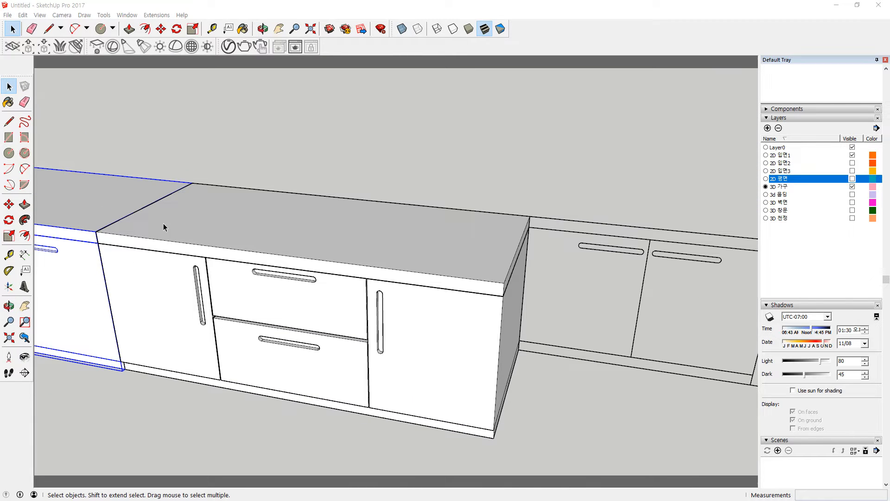
pyautogui.scroll(2, 198, 191)
pyautogui.scroll(3, 190, 178)
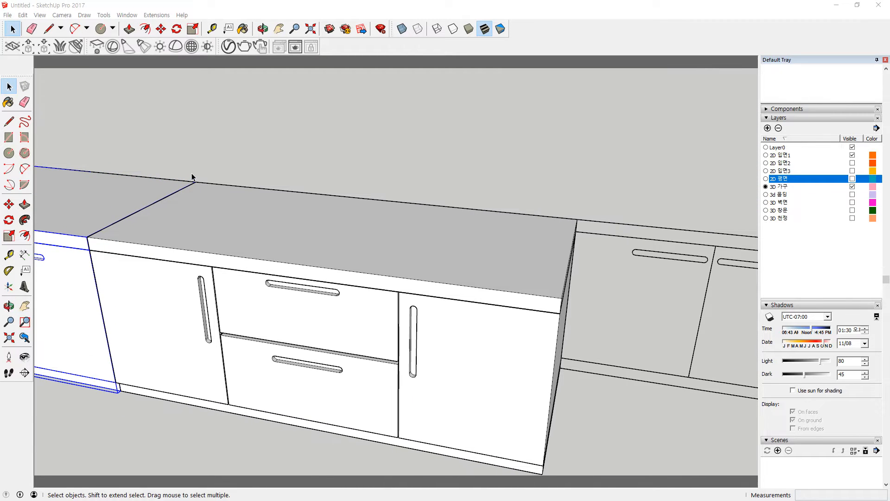
pyautogui.click(150, 186)
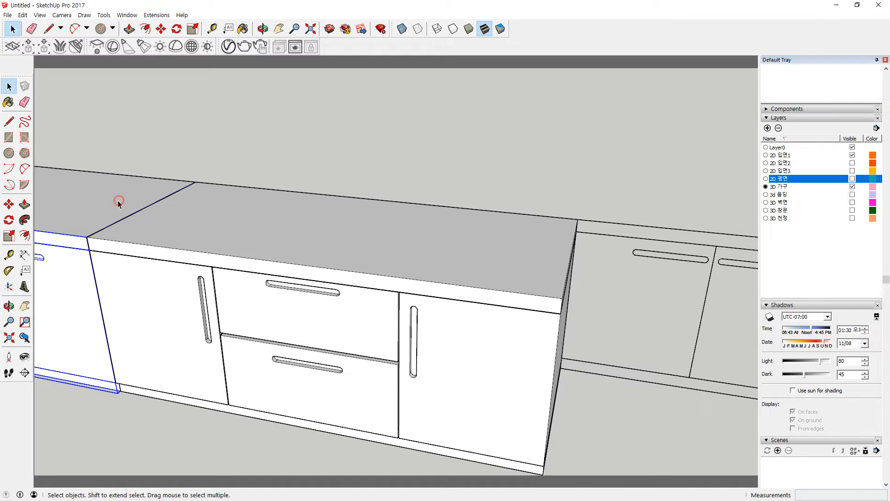
pyautogui.press('m')
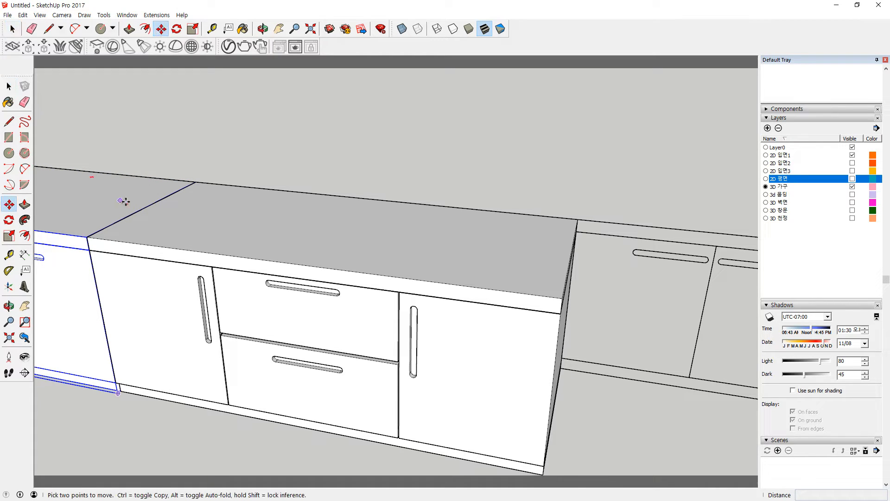
pyautogui.press('ctrl')
pyautogui.click(194, 182)
pyautogui.moveTo(711, 229); pyautogui.dragTo(563, 246, button='middle')
pyautogui.click(544, 232)
pyautogui.moveTo(661, 227); pyautogui.dragTo(198, 364, button='middle')
pyautogui.scroll(5, 333, 308)
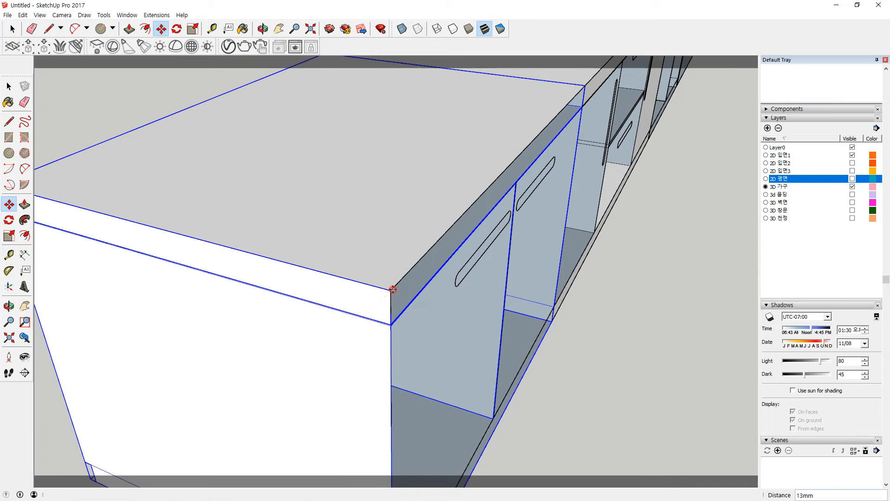
pyautogui.click(393, 289)
pyautogui.press('space')
pyautogui.click(579, 326)
# Step: Examine the joints, gaps and fronts along the row of three TV cabinet units
pyautogui.moveTo(316, 262); pyautogui.dragTo(659, 232, button='middle')
pyautogui.keyDown('shift'); pyautogui.moveTo(207, 294); pyautogui.dragTo(606, 236, button='middle'); pyautogui.keyUp('shift')
pyautogui.scroll(5, 314, 270)
pyautogui.moveTo(338, 300); pyautogui.dragTo(327, 194, button='middle')
pyautogui.scroll(-1, 328, 308)
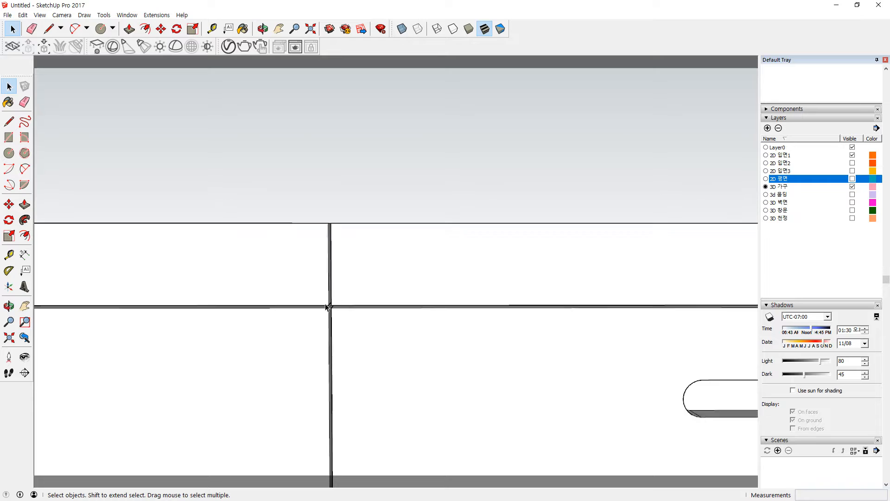
pyautogui.scroll(-6, 327, 307)
pyautogui.moveTo(328, 308); pyautogui.dragTo(570, 301, button='middle')
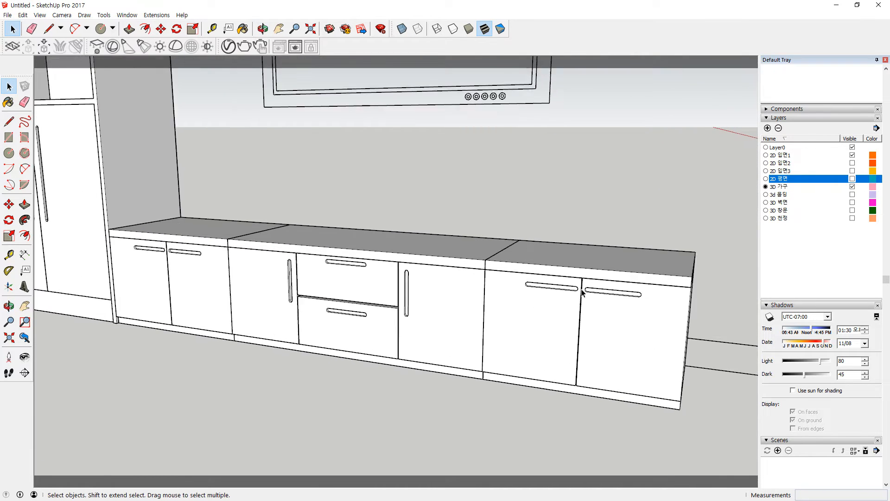
pyautogui.moveTo(327, 294); pyautogui.dragTo(468, 310, button='middle')
pyautogui.scroll(3, 376, 307)
pyautogui.scroll(-4, 376, 306)
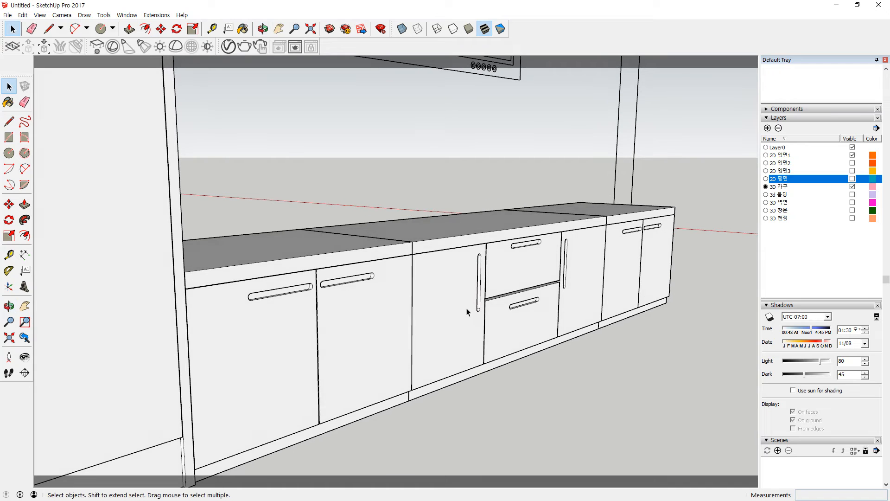
pyautogui.scroll(-3, 472, 163)
# Step: Draw rectangles over the outer frame and inner screen outlines of the TV in the elevation drawing
pyautogui.keyDown('shift'); pyautogui.moveTo(469, 133); pyautogui.dragTo(383, 371, button='middle'); pyautogui.keyUp('shift')
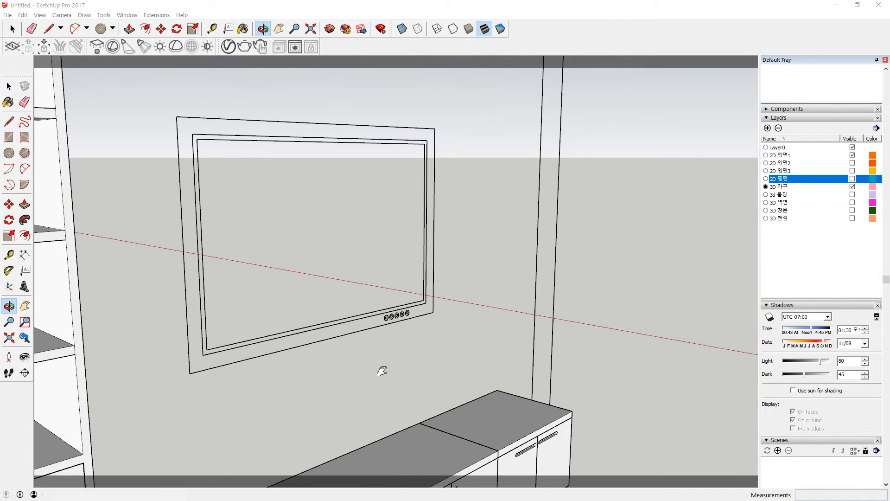
pyautogui.scroll(1, 255, 236)
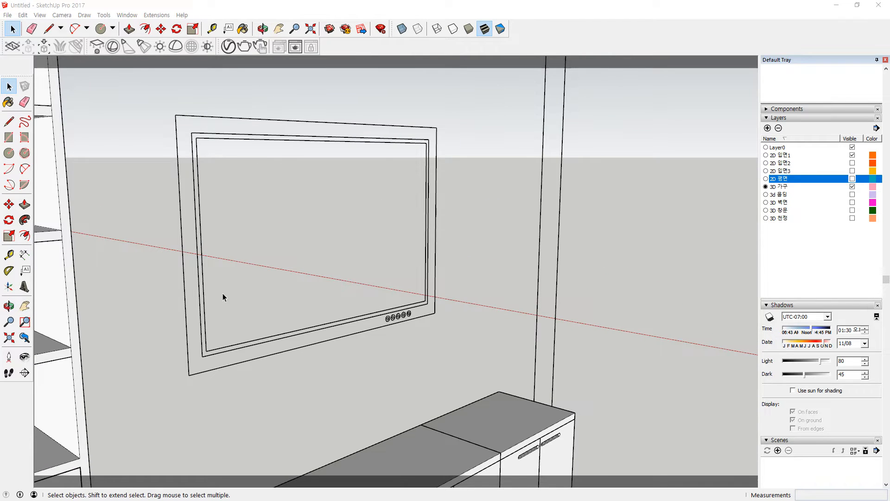
pyautogui.press('r')
pyautogui.click(189, 375)
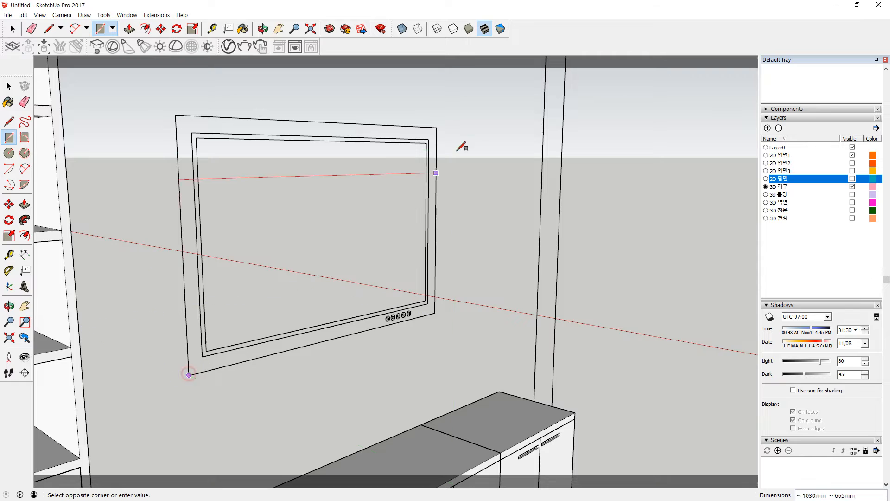
pyautogui.click(437, 126)
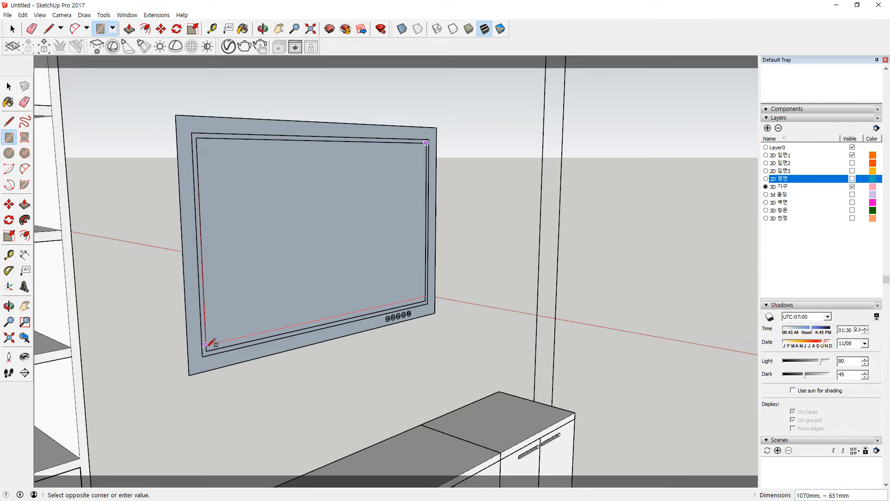
# Step: Draw concentric circles over the inner and outer outlines of the first button on the TV frame
pyautogui.moveTo(447, 223); pyautogui.dragTo(241, 269, button='middle')
pyautogui.scroll(7, 414, 310)
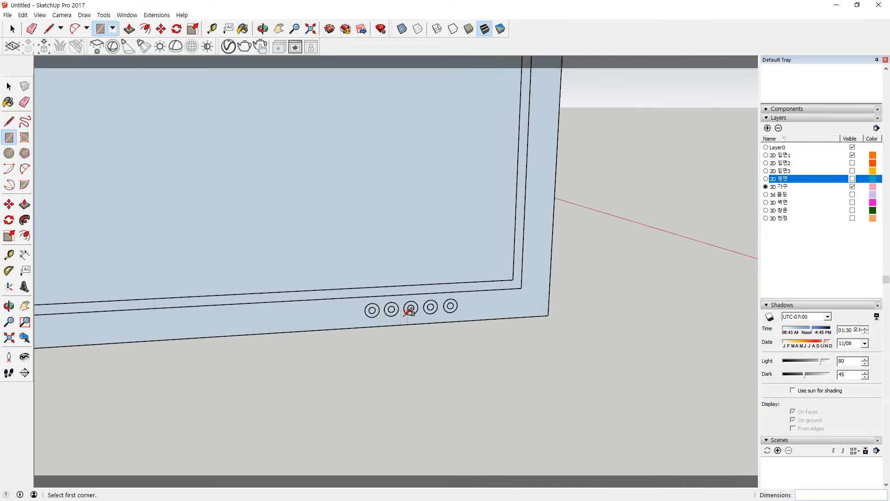
pyautogui.moveTo(476, 316); pyautogui.dragTo(455, 304, button='middle')
pyautogui.scroll(5, 455, 304)
pyautogui.scroll(2, 279, 316)
pyautogui.scroll(2, 258, 292)
pyautogui.press('c')
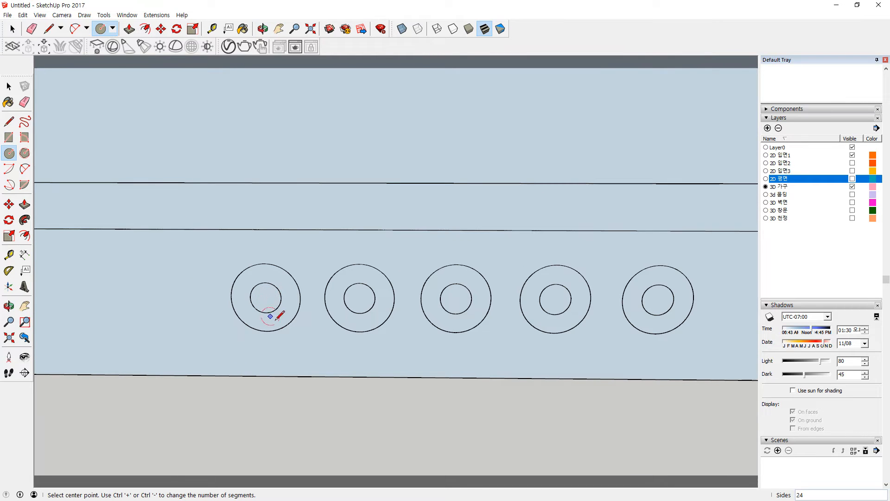
pyautogui.click(266, 297)
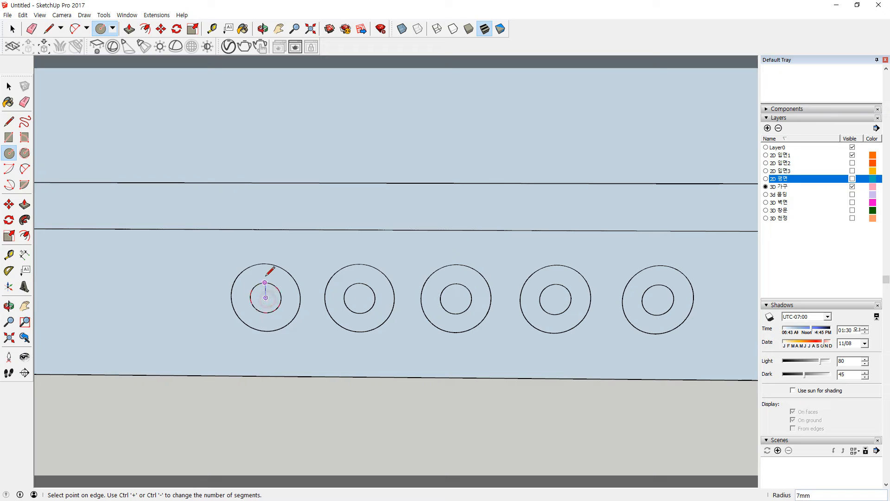
pyautogui.click(265, 263)
pyautogui.press('f')
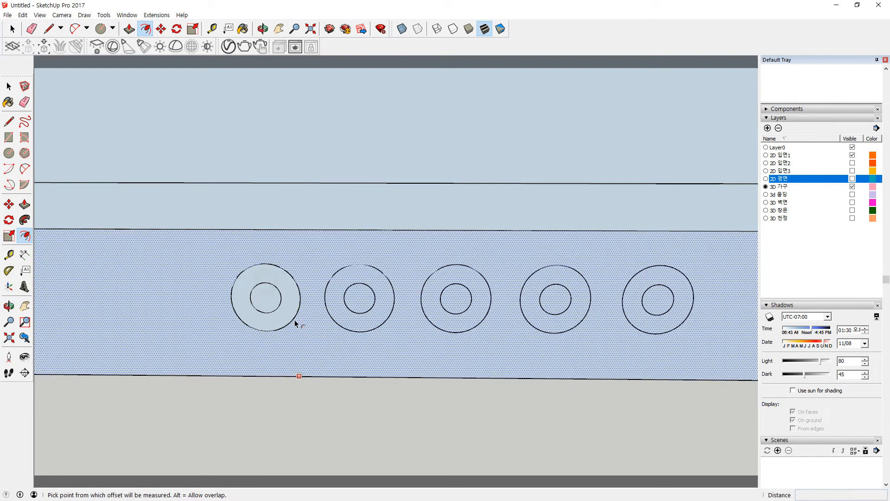
# Step: Copy the circular button from its centre to the last button's centre and divide the spacing with /4 to fill the row
pyautogui.press('space')
pyautogui.click(292, 302)
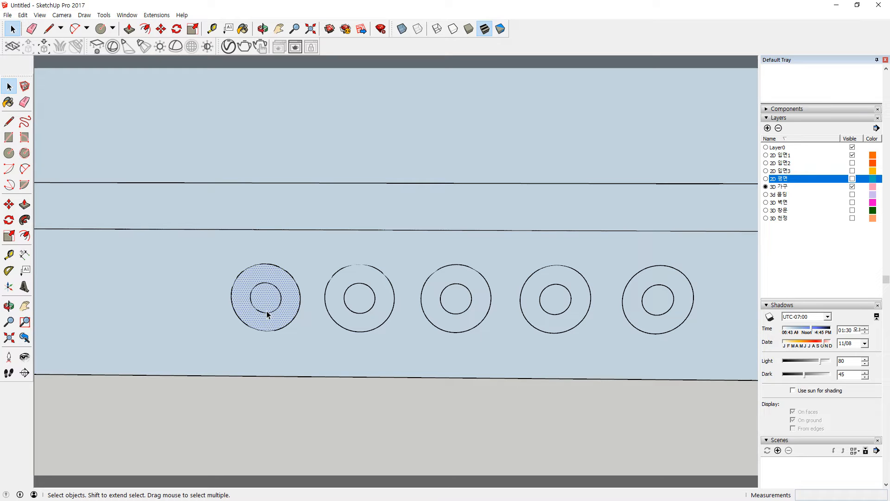
pyautogui.press('m')
pyautogui.click(266, 298)
pyautogui.press('ctrl')
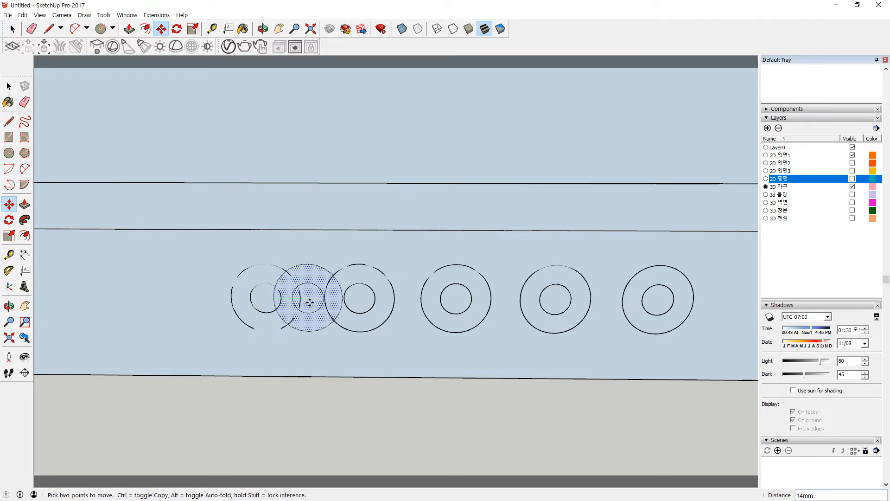
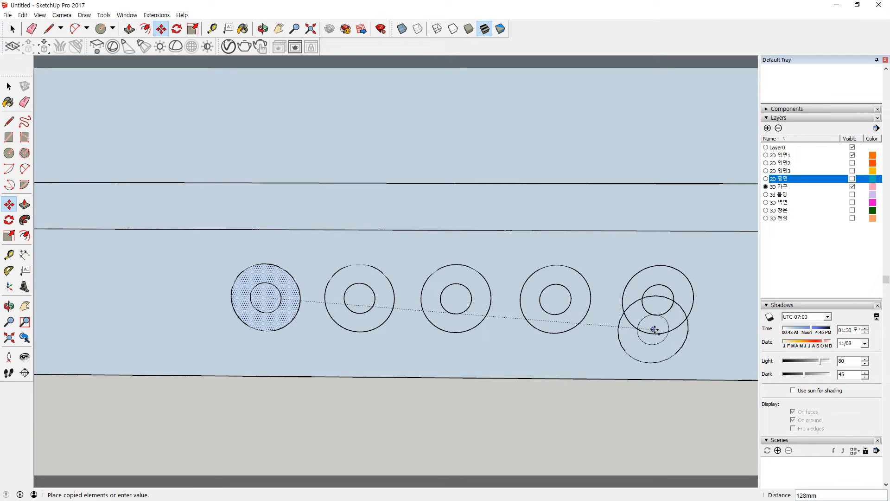
pyautogui.click(659, 299)
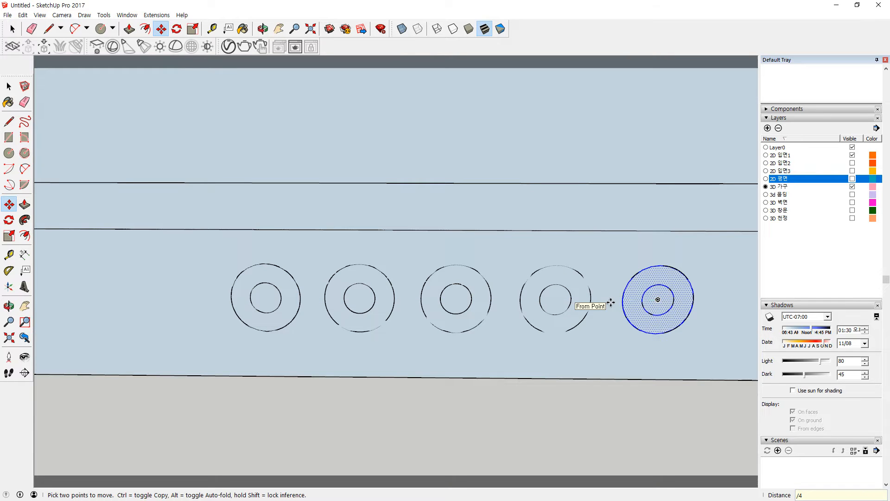
pyautogui.press('Return')
# Step: Draw a rectangle over the outermost outline of the TV frame in the elevation drawing
pyautogui.moveTo(611, 303); pyautogui.dragTo(441, 322, button='middle')
pyautogui.scroll(-2, 577, 352)
pyautogui.press('space')
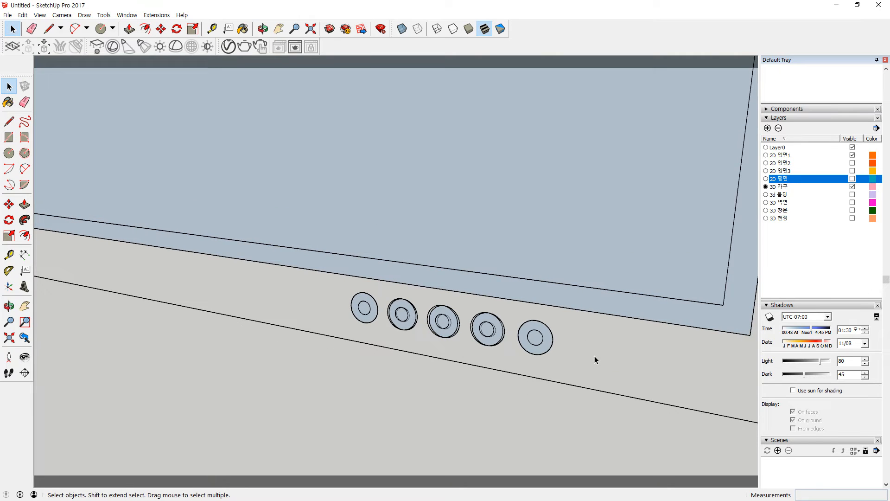
pyautogui.scroll(-3, 454, 256)
pyautogui.scroll(-4, 453, 257)
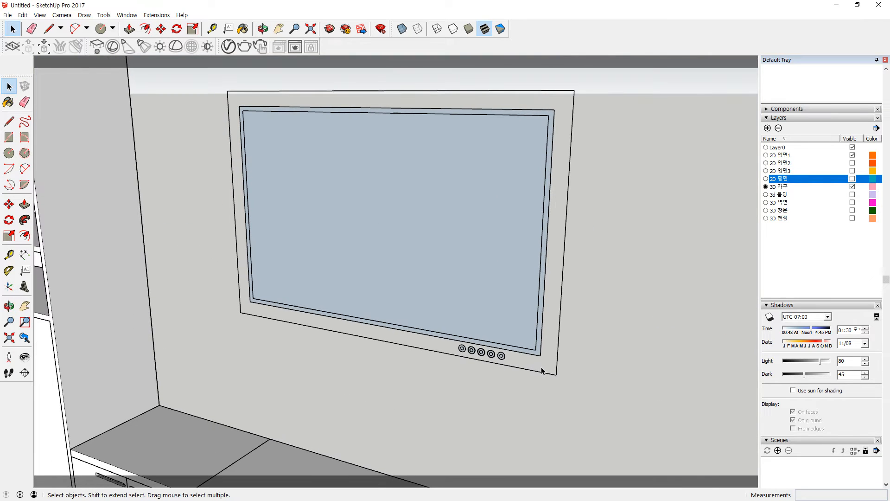
pyautogui.press('r')
pyautogui.click(556, 374)
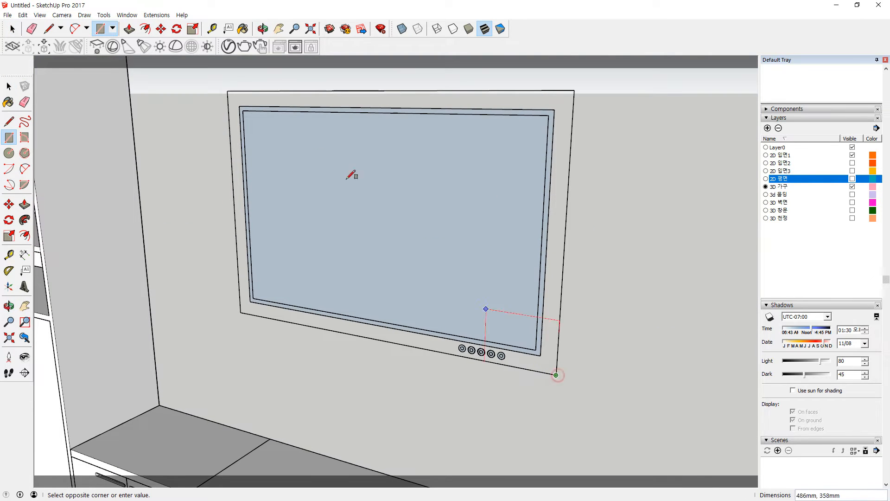
pyautogui.click(227, 91)
pyautogui.scroll(6, 507, 356)
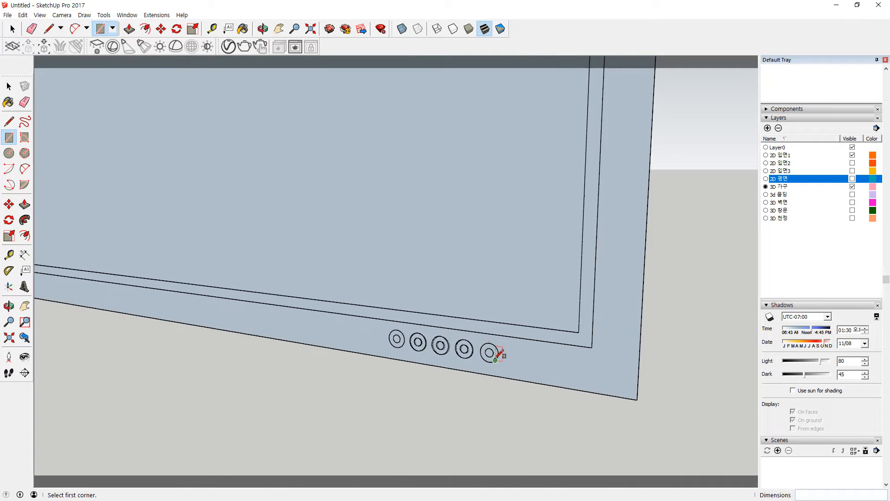
pyautogui.press('space')
pyautogui.click(493, 352)
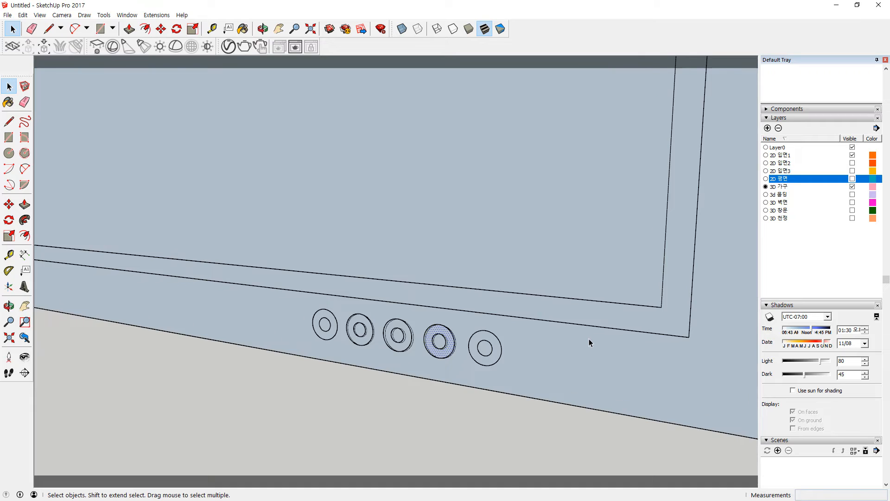
# Step: Push/Pull the inner circle and outer ring of the first TV button out by 50 mm
pyautogui.scroll(-6, 589, 338)
pyautogui.moveTo(597, 209); pyautogui.dragTo(519, 290, button='middle')
pyautogui.moveTo(666, 232); pyautogui.dragTo(492, 249, button='middle')
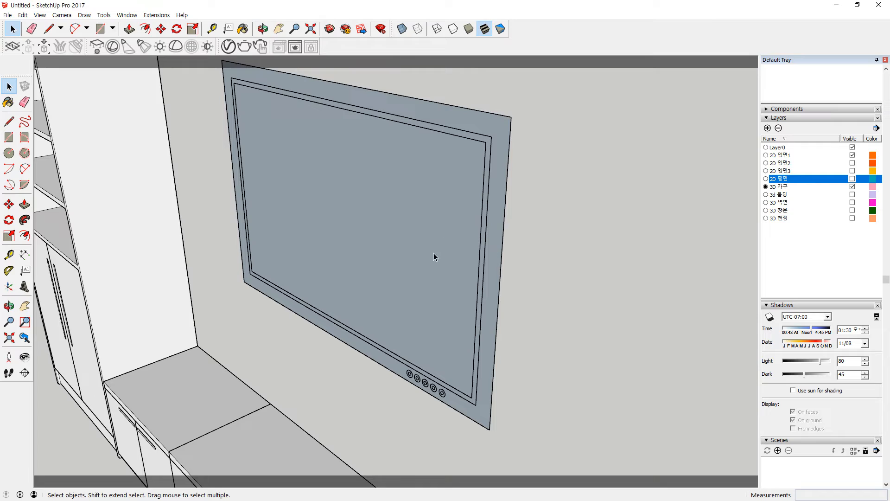
pyautogui.press('p')
pyautogui.moveTo(488, 257); pyautogui.dragTo(466, 278)
pyautogui.press('Escape')
pyautogui.scroll(5, 407, 388)
pyautogui.moveTo(408, 389); pyautogui.dragTo(457, 356, button='middle')
pyautogui.scroll(3, 427, 388)
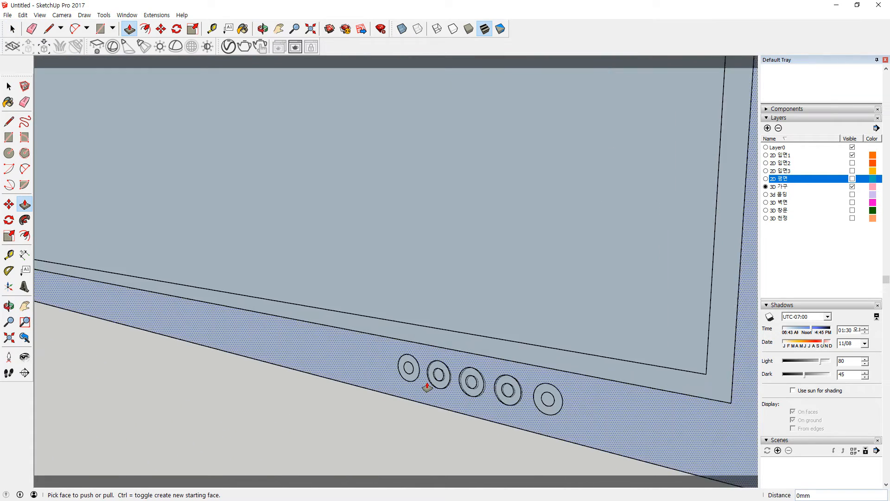
pyautogui.scroll(4, 427, 387)
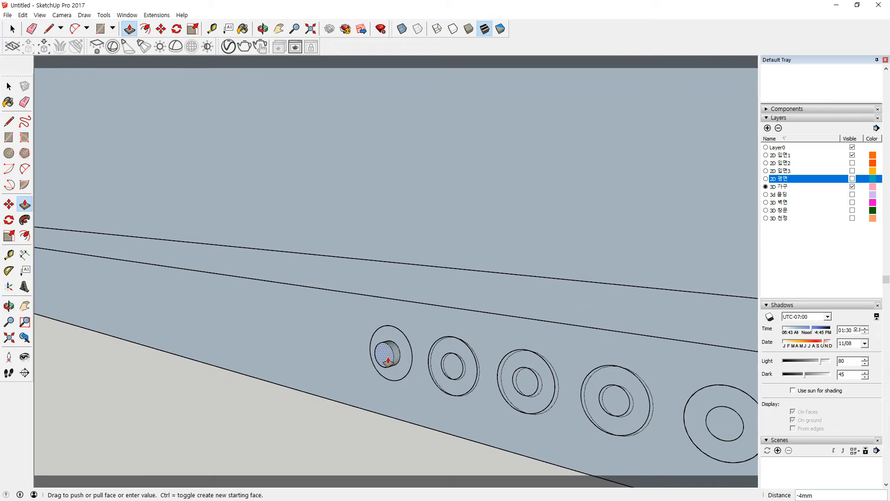
pyautogui.press('Return')
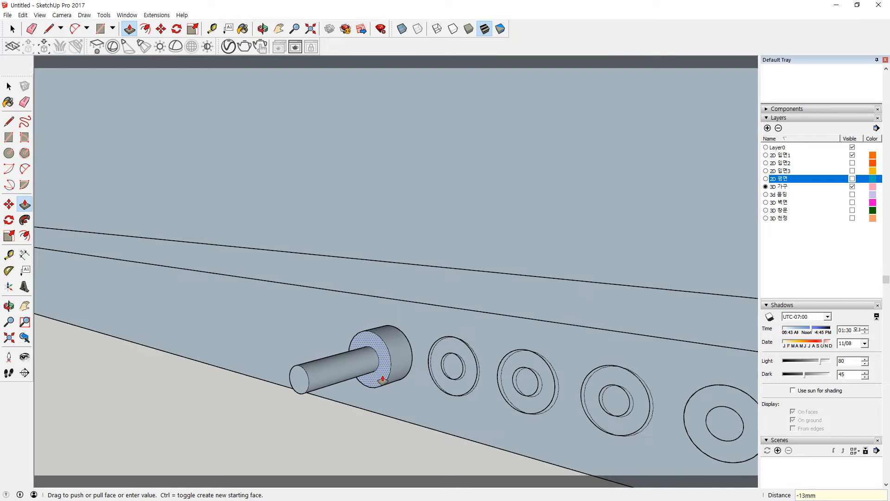
pyautogui.press('Return')
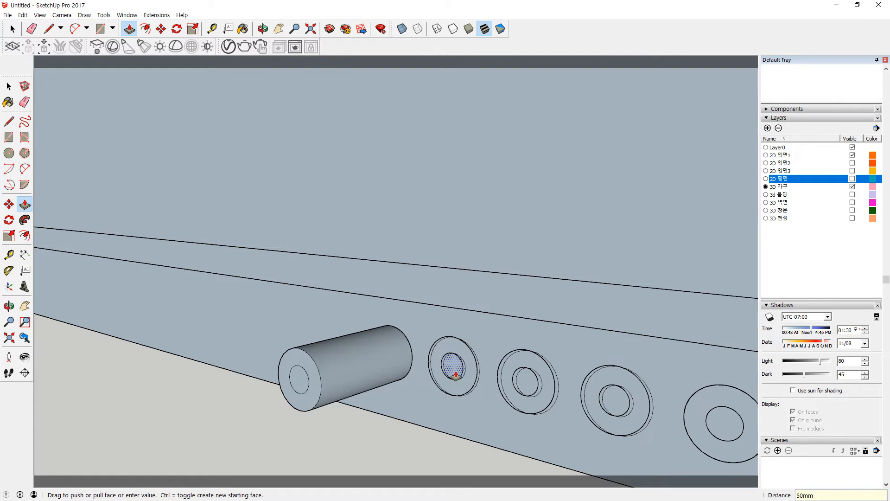
# Step: Push/Pull the inner circles and outer rings of the second and third TV buttons out by 50 mm
pyautogui.press('Return')
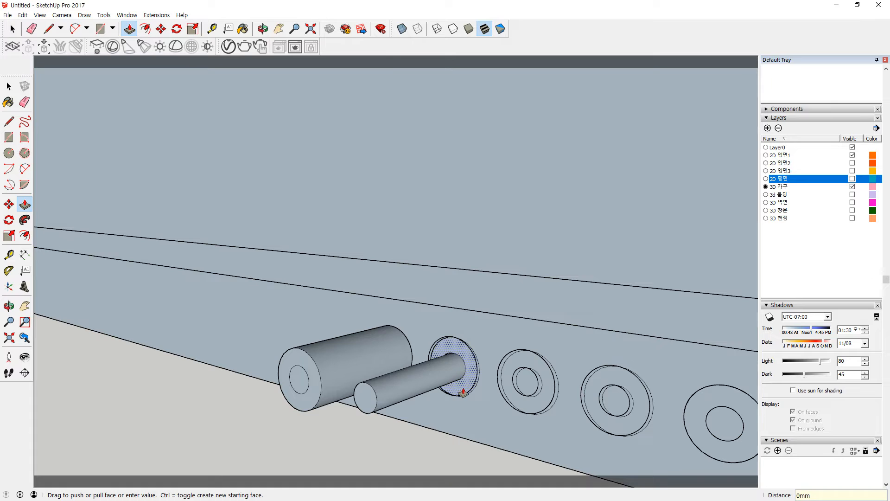
pyautogui.click(445, 399)
pyautogui.press('Return')
pyautogui.click(499, 391)
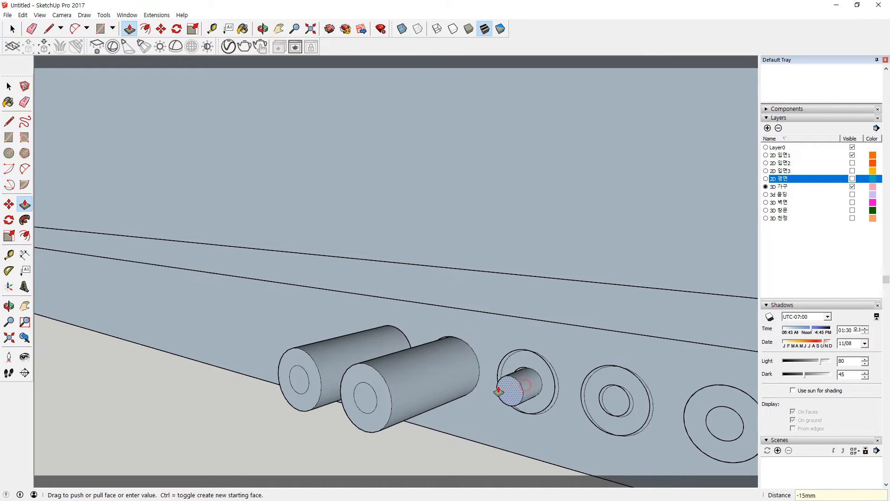
pyautogui.click(546, 403)
pyautogui.click(449, 421)
# Step: Push/Pull the inner circles and rings of the fourth and fifth buttons out level with the finished buttons
pyautogui.click(609, 405)
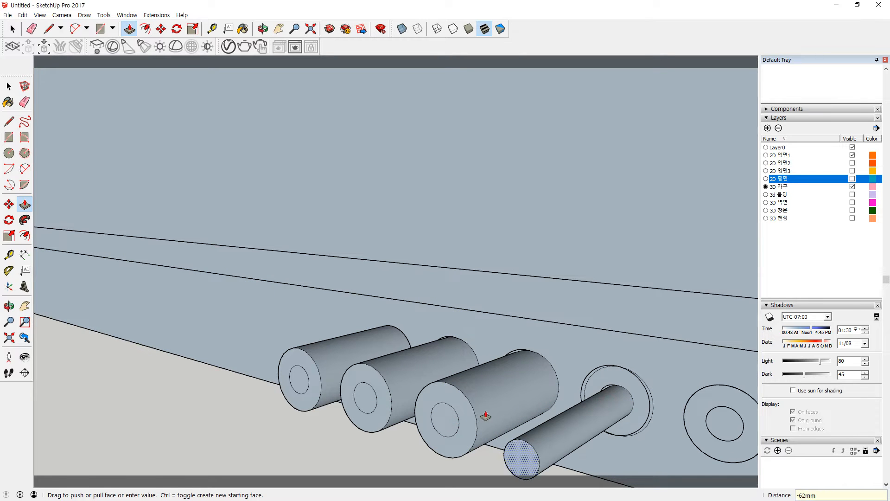
pyautogui.click(463, 419)
pyautogui.click(646, 398)
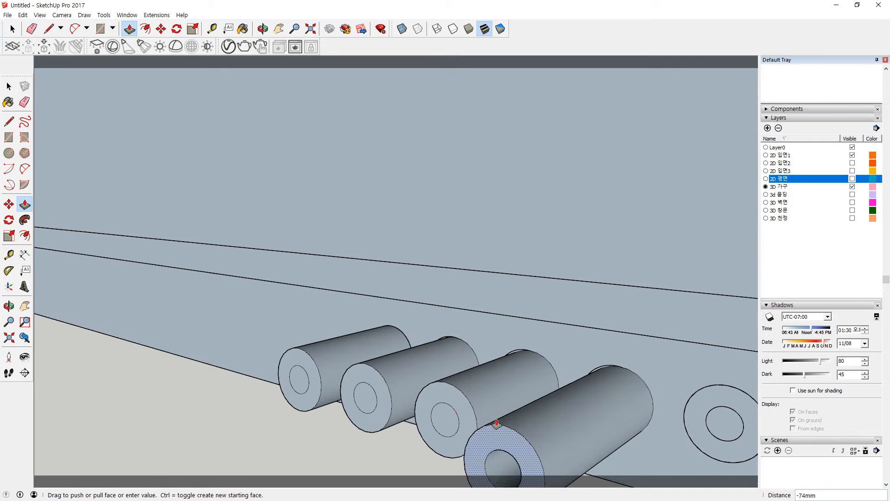
pyautogui.click(467, 417)
pyautogui.moveTo(559, 407); pyautogui.dragTo(552, 347, button='middle')
pyautogui.click(549, 346)
pyautogui.click(575, 339)
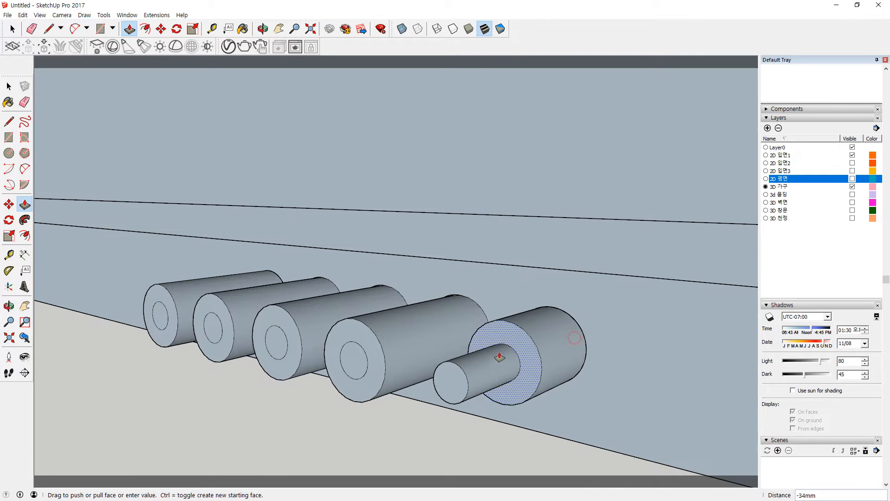
pyautogui.click(360, 349)
# Step: Push/Pull the TV's outer frame, inner border and screen faces out 50 mm, flush with the buttons
pyautogui.click(582, 300)
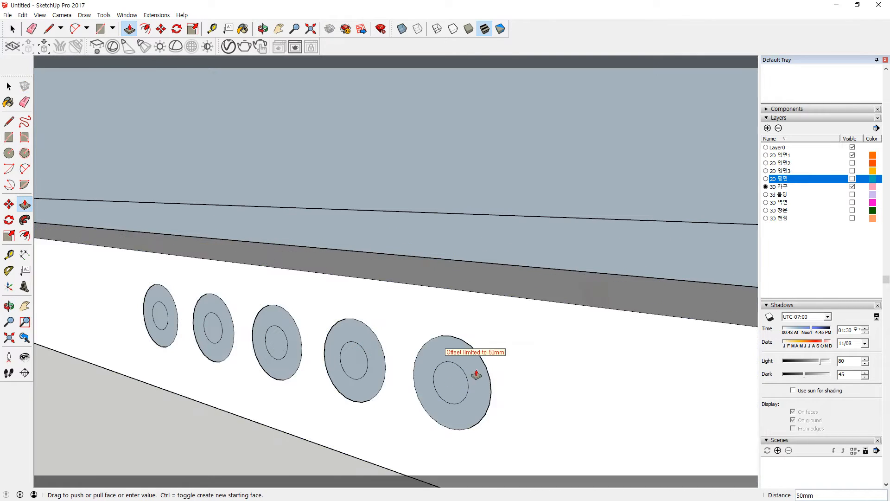
pyautogui.click(470, 374)
pyautogui.click(530, 245)
pyautogui.click(513, 326)
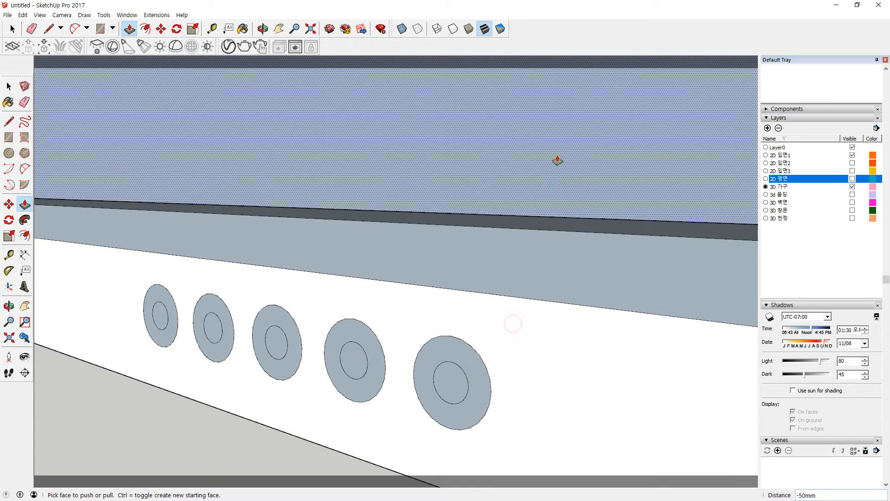
pyautogui.click(558, 159)
pyautogui.scroll(-8, 534, 252)
pyautogui.moveTo(539, 230); pyautogui.dragTo(443, 273, button='middle')
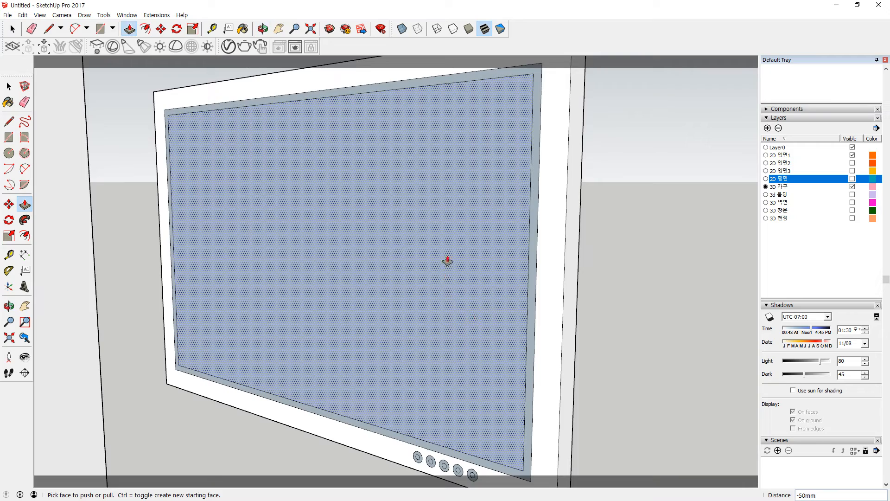
# Step: Move the TV screen face 10 mm inward along the red axis to slope the border around it
pyautogui.press('space')
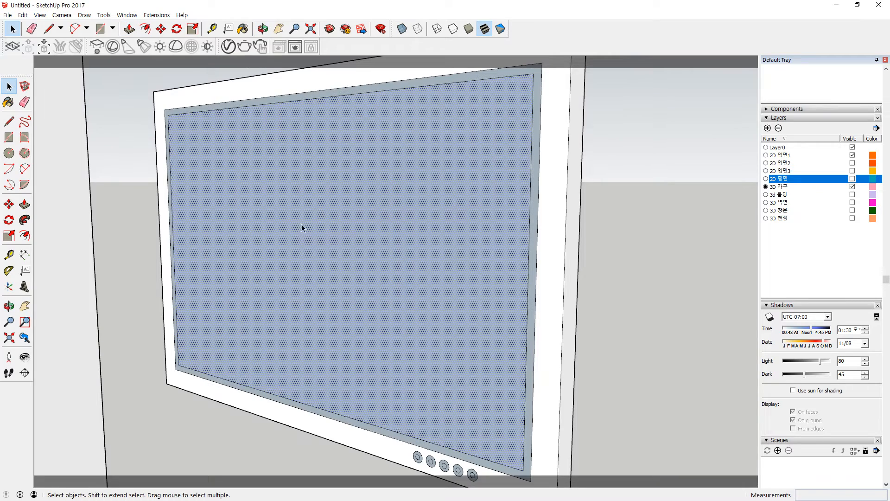
pyautogui.press('m')
pyautogui.click(270, 238)
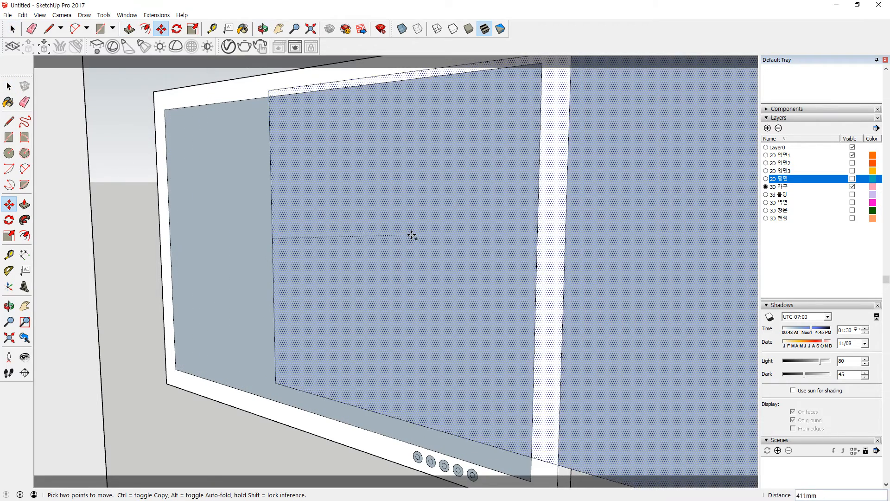
pyautogui.press('Left')
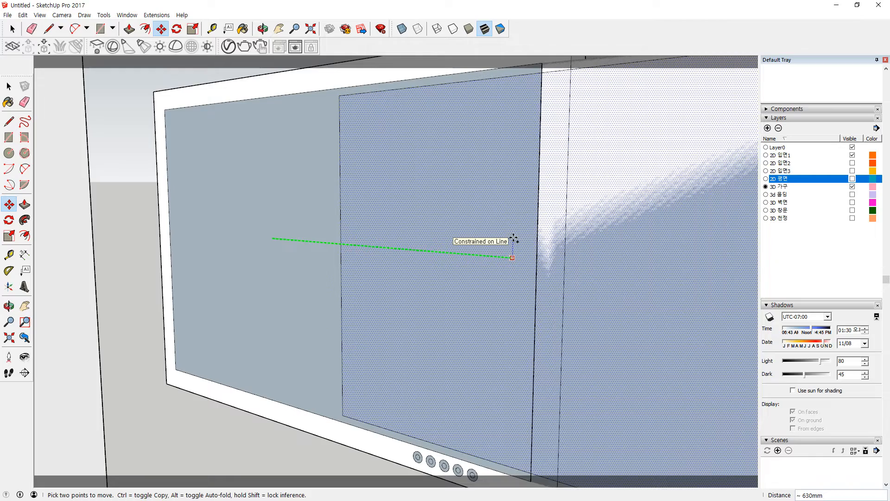
pyautogui.press('ctrl')
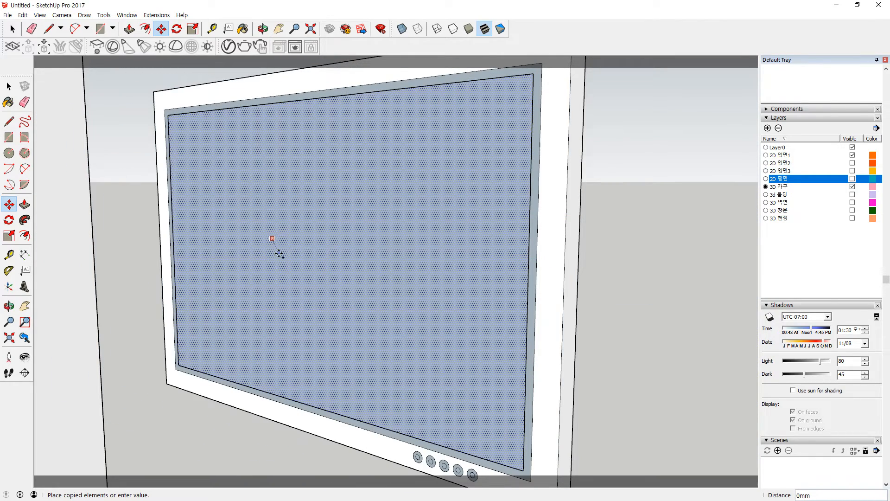
pyautogui.press('ctrl')
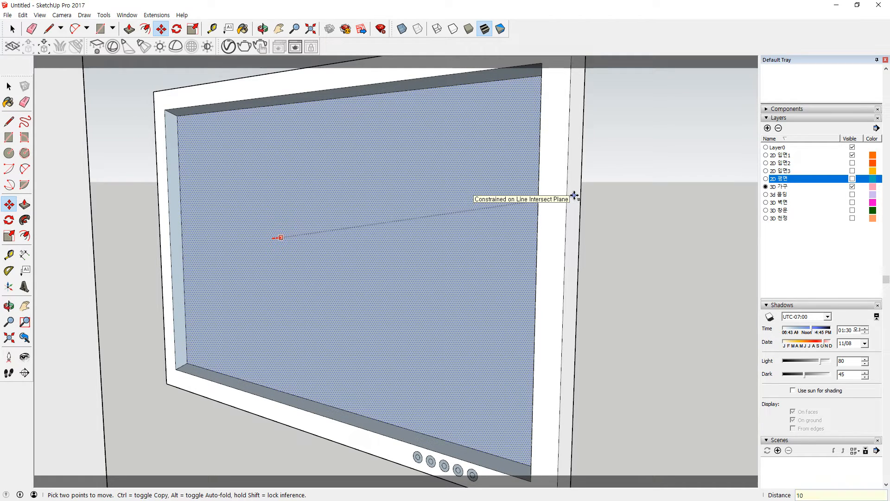
pyautogui.press('Return')
pyautogui.moveTo(242, 180); pyautogui.dragTo(343, 179, button='middle')
pyautogui.scroll(4, 134, 67)
pyautogui.moveTo(147, 113); pyautogui.dragTo(178, 253, button='middle')
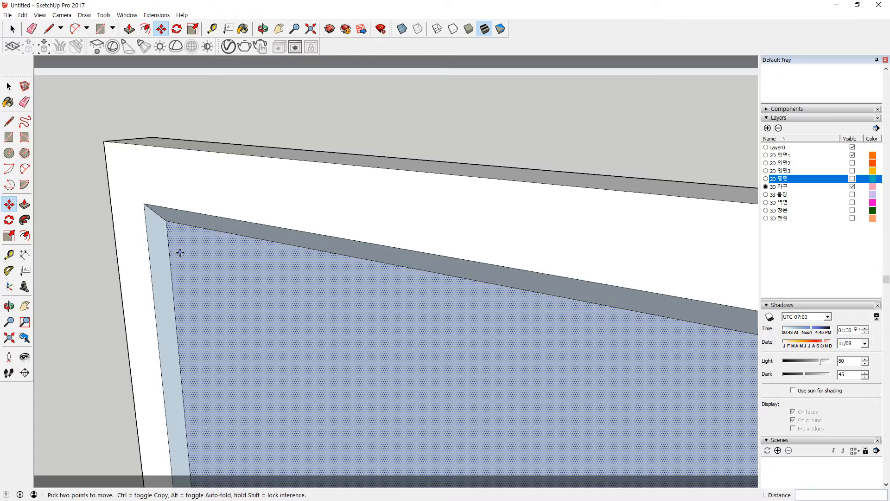
# Step: Select the inner circle faces of all five buttons and move them 5 mm inward along the red axis
pyautogui.scroll(-3, 313, 257)
pyautogui.keyDown('shift'); pyautogui.moveTo(344, 297); pyautogui.dragTo(243, 139, button='middle'); pyautogui.keyUp('shift')
pyautogui.scroll(-3, 433, 431)
pyautogui.scroll(6, 374, 350)
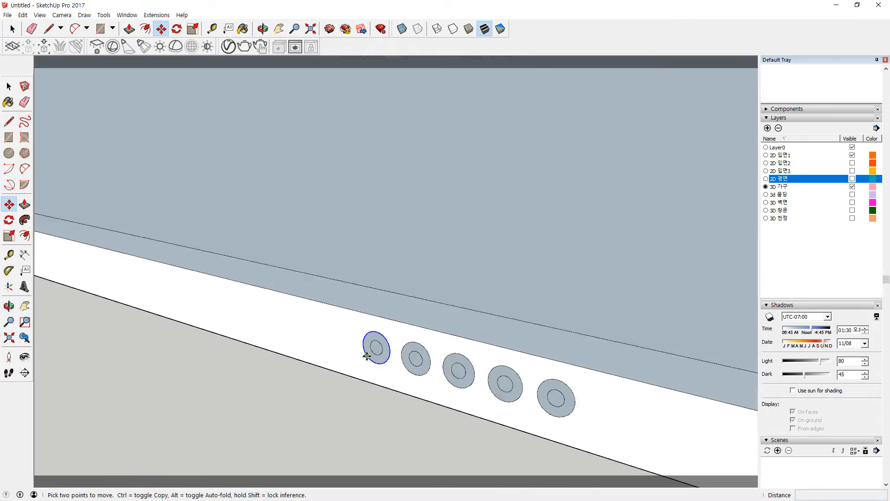
pyautogui.press('space')
pyautogui.moveTo(442, 255); pyautogui.dragTo(125, 260, button='middle')
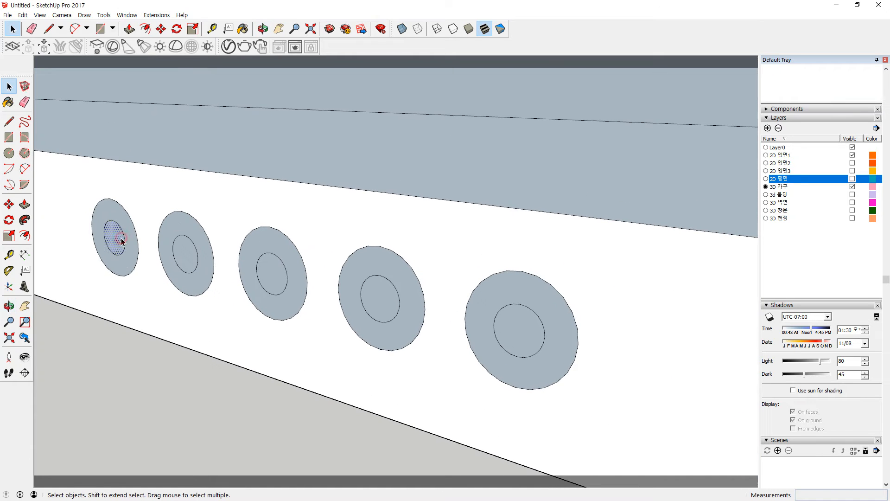
pyautogui.keyDown('shift'); pyautogui.click(178, 258); pyautogui.keyUp('shift')
pyautogui.keyDown('shift'); pyautogui.click(280, 269); pyautogui.keyUp('shift')
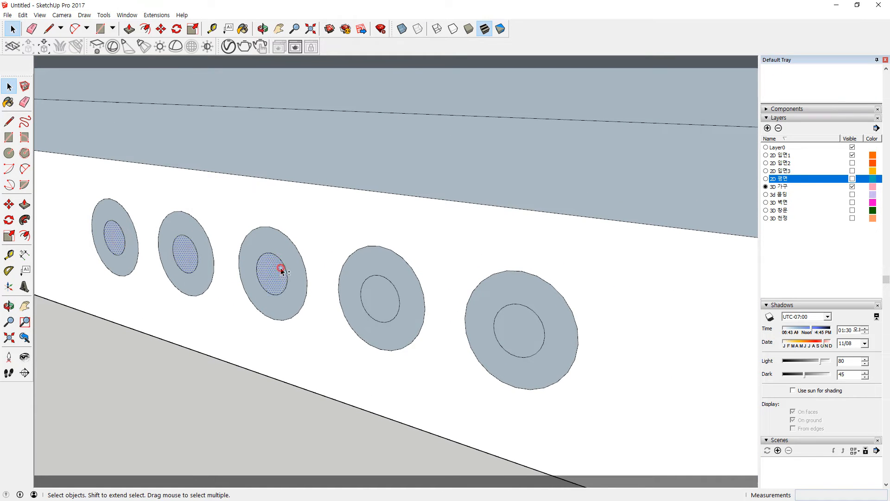
pyautogui.keyDown('shift'); pyautogui.click(374, 294); pyautogui.keyUp('shift')
pyautogui.keyDown('shift'); pyautogui.click(497, 321); pyautogui.keyUp('shift')
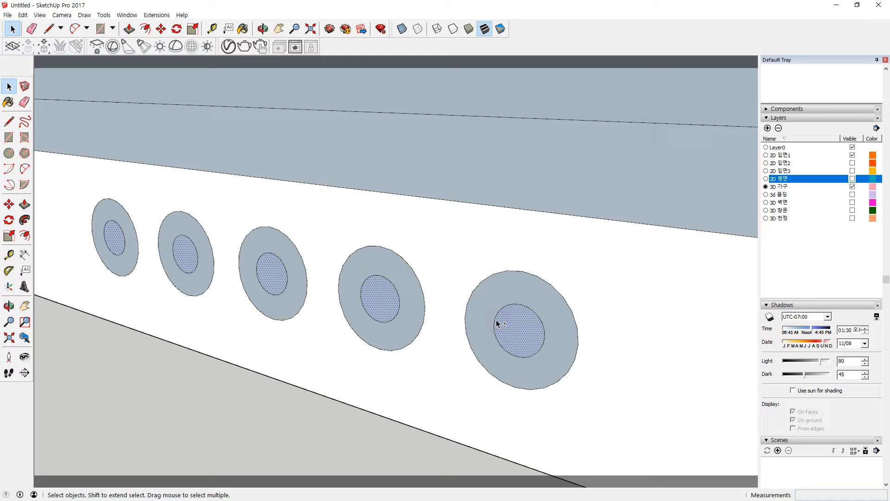
pyautogui.press('m')
pyautogui.click(522, 326)
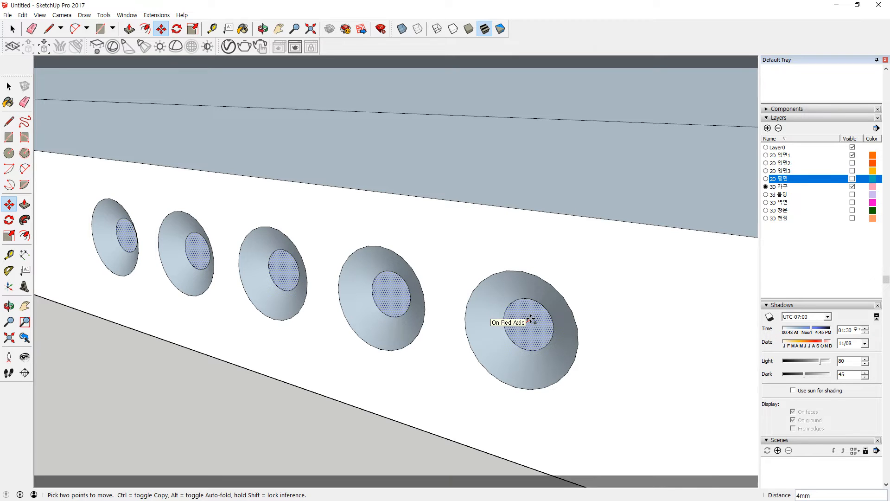
pyautogui.press('Return')
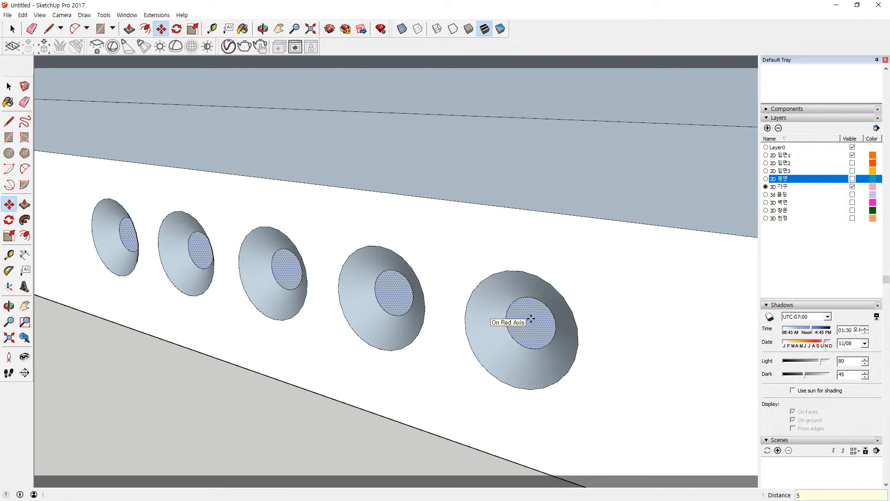
pyautogui.moveTo(423, 370); pyautogui.dragTo(479, 251, button='middle')
# Step: Push/Pull the recessed inner circle of each of the five buttons forward, flush with the TV frame's front
pyautogui.press('p')
pyautogui.click(593, 235)
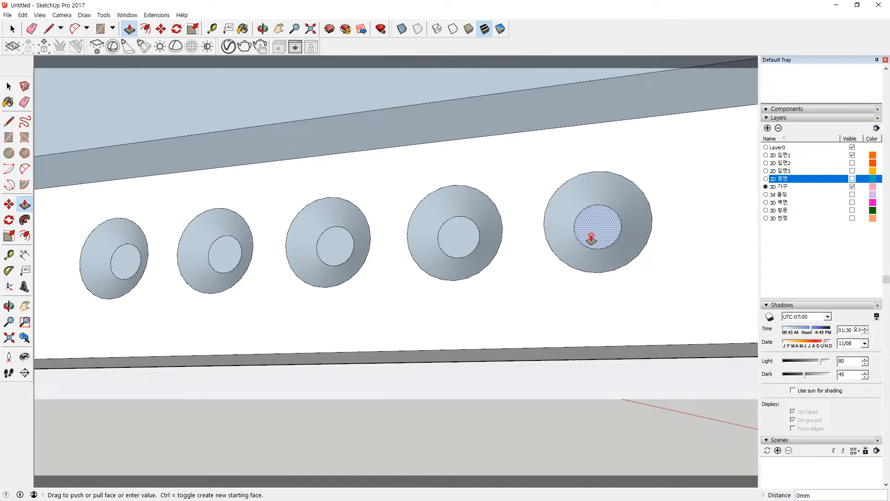
pyautogui.click(574, 285)
pyautogui.click(472, 250)
pyautogui.click(456, 290)
pyautogui.click(335, 253)
pyautogui.click(326, 300)
pyautogui.click(214, 251)
pyautogui.click(228, 306)
pyautogui.click(135, 264)
pyautogui.click(135, 302)
pyautogui.moveTo(135, 302); pyautogui.dragTo(291, 356, button='middle')
pyautogui.press('space')
pyautogui.scroll(-10, 290, 308)
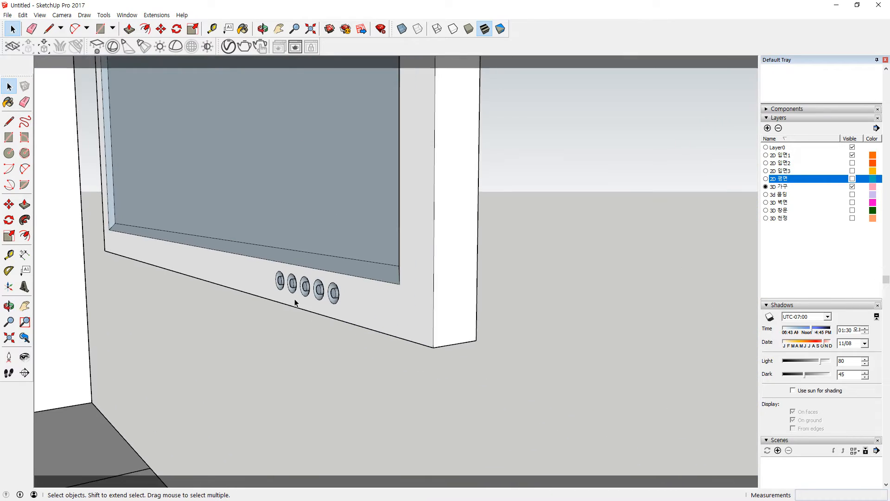
# Step: Select the entire TV with its screen and buttons and make it a group
pyautogui.moveTo(294, 299); pyautogui.dragTo(412, 318, button='middle')
pyautogui.click(295, 218)
pyautogui.doubleClick(295, 218)
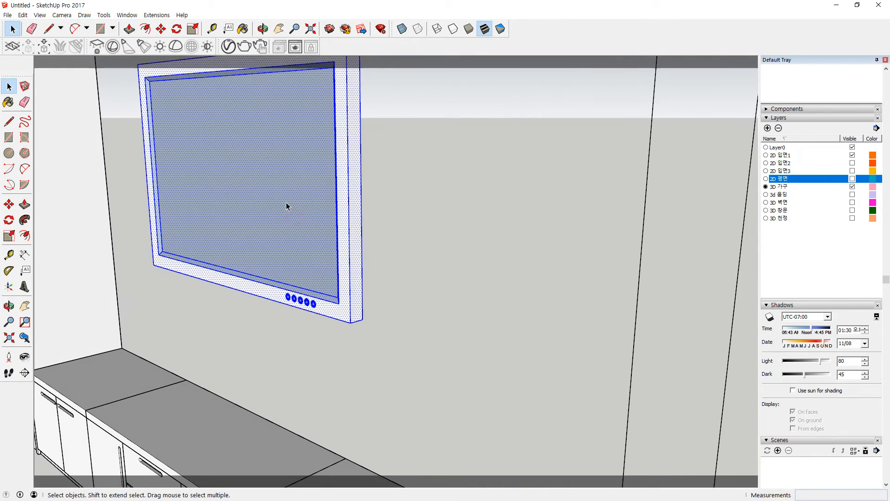
pyautogui.rightClick(286, 203)
pyautogui.click(453, 246)
# Step: Show the 3D 벽면 layer and all other hidden layers and bring the sofa area into view
pyautogui.moveTo(394, 249); pyautogui.dragTo(747, 225, button='middle')
pyautogui.click(852, 203)
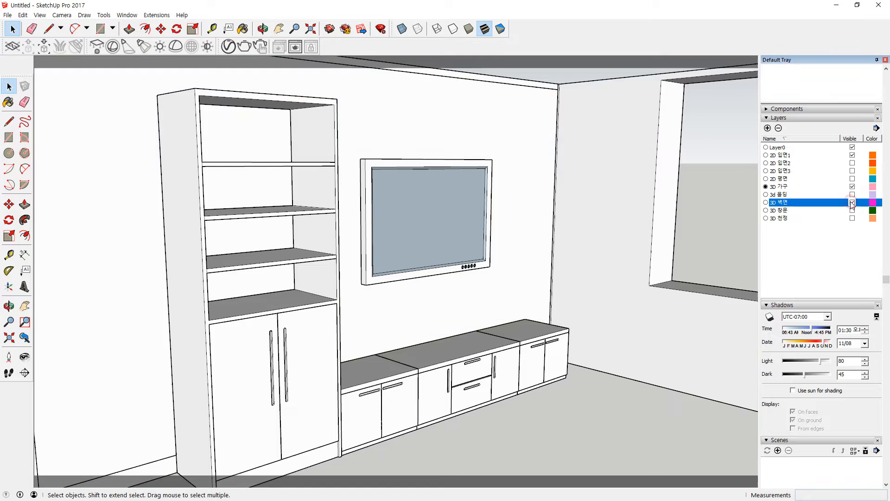
pyautogui.scroll(-5, 339, 269)
pyautogui.moveTo(349, 327); pyautogui.dragTo(400, 352, button='middle')
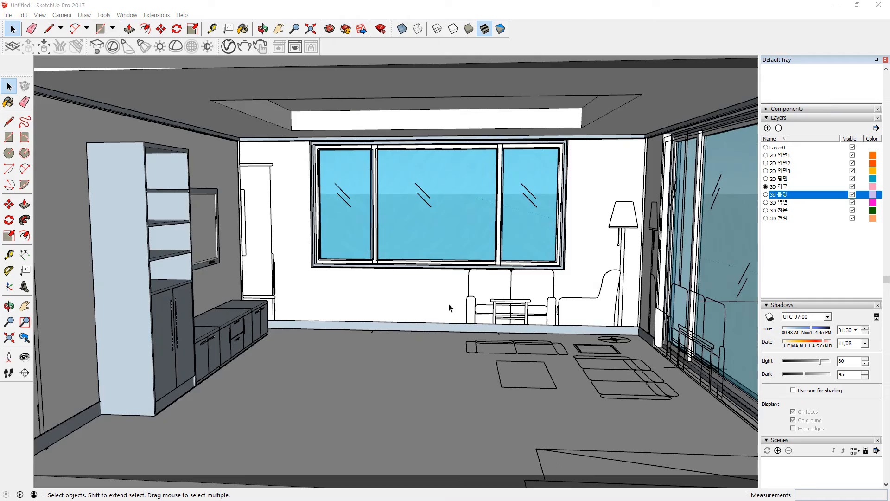
pyautogui.scroll(-3, 450, 308)
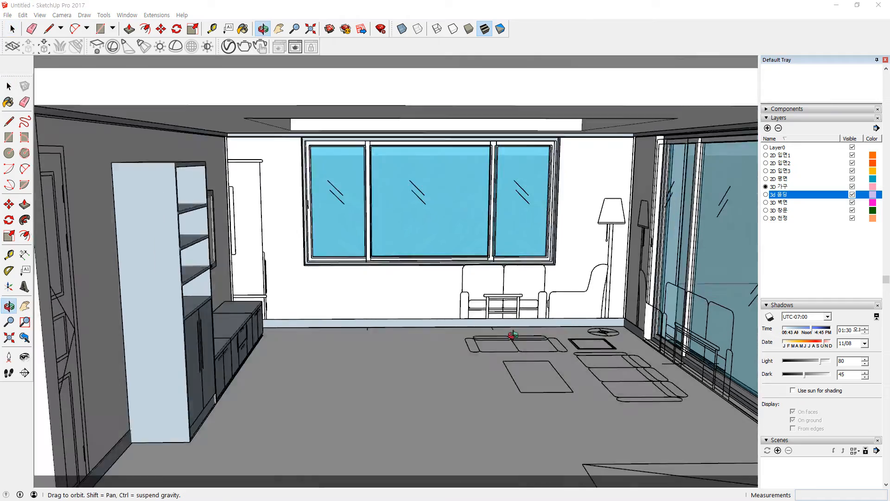
pyautogui.scroll(8, 629, 379)
pyautogui.moveTo(627, 380); pyautogui.dragTo(574, 361, button='middle')
pyautogui.moveTo(515, 328); pyautogui.dragTo(412, 334, button='middle')
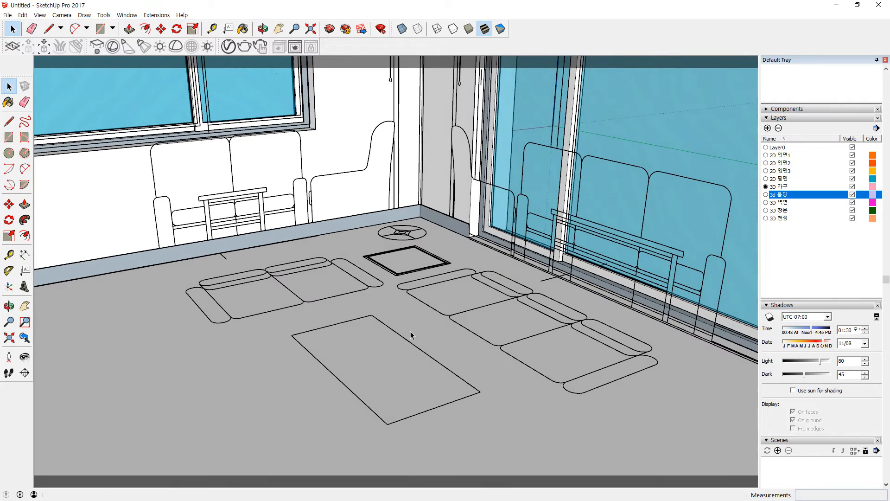
# Step: Hide the 3D 천정, 3D 창문, 3D 벽면 and 3d 몰딩 layers
pyautogui.click(853, 218)
pyautogui.click(852, 210)
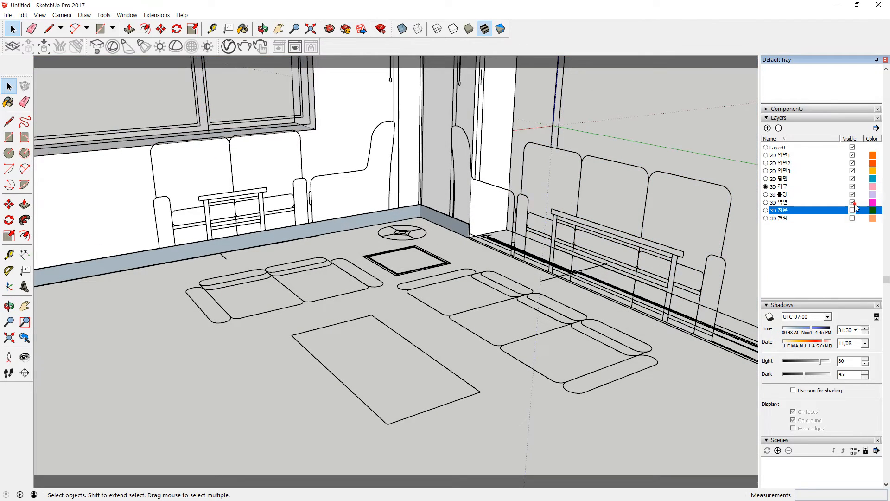
pyautogui.click(852, 202)
pyautogui.click(853, 195)
# Step: Start a line at the corner of the table top in the sofa elevation drawing
pyautogui.moveTo(476, 268); pyautogui.dragTo(545, 324, button='middle')
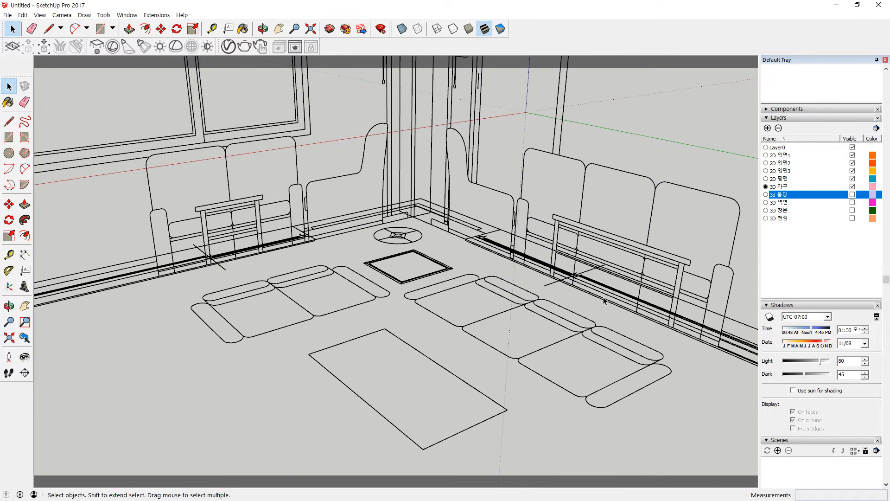
pyautogui.press('l')
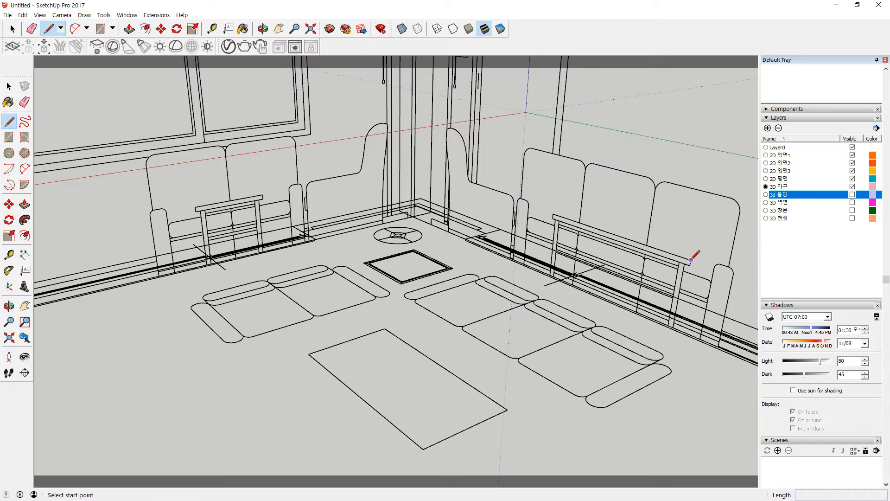
# Step: Draw crossing lines from the tabletop's end corners in both wall elevations to close a rectangular tabletop face above the floor plan
pyautogui.click(691, 260)
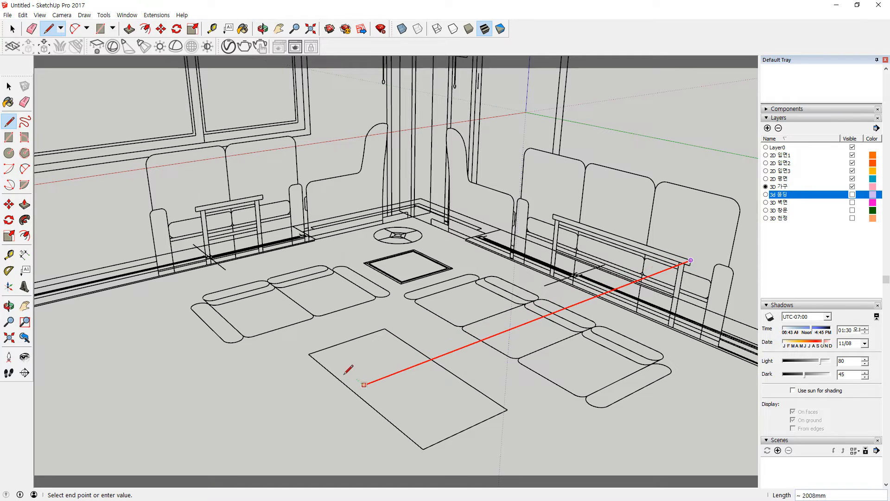
pyautogui.press('Escape')
pyautogui.click(554, 214)
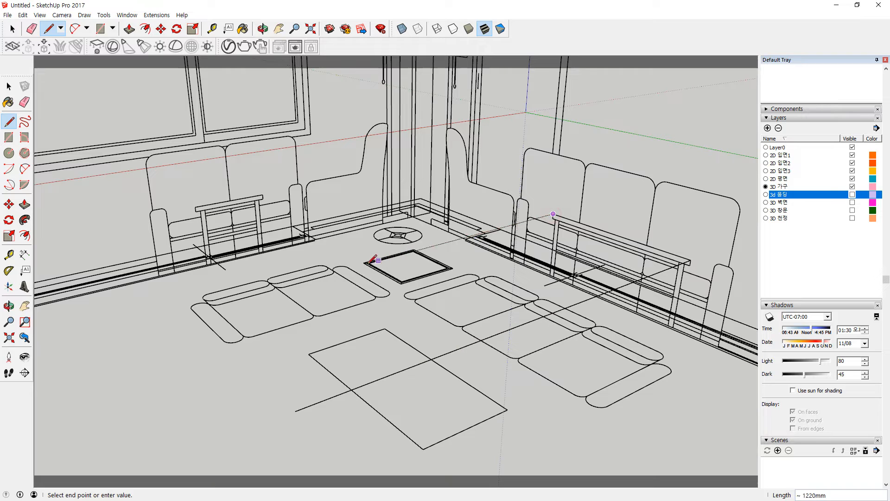
pyautogui.click(157, 351)
pyautogui.press('Escape')
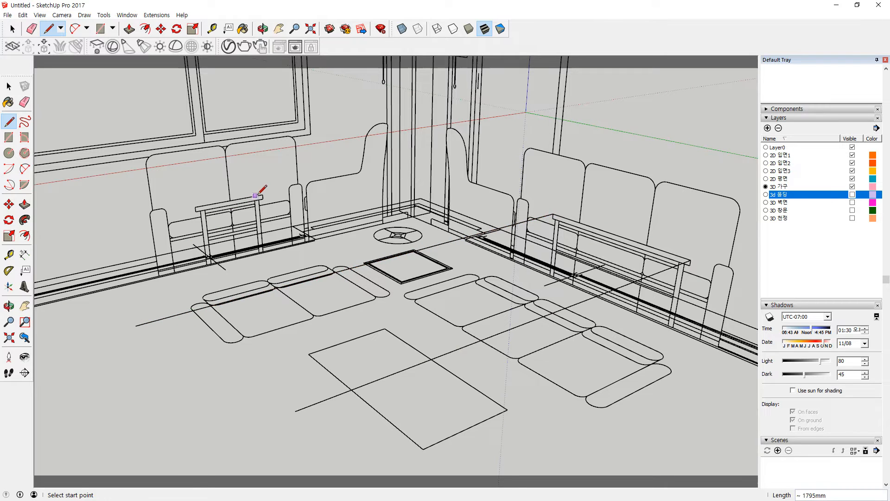
pyautogui.click(263, 195)
pyautogui.click(619, 417)
pyautogui.press('Escape')
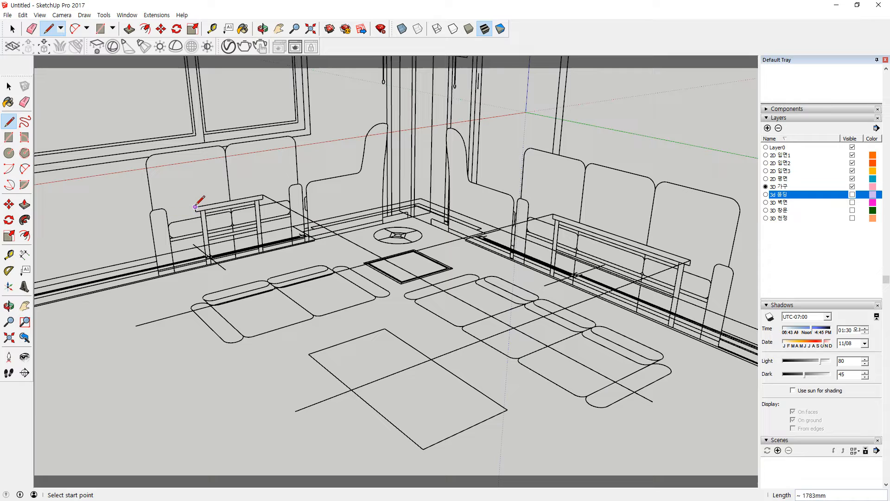
pyautogui.click(543, 441)
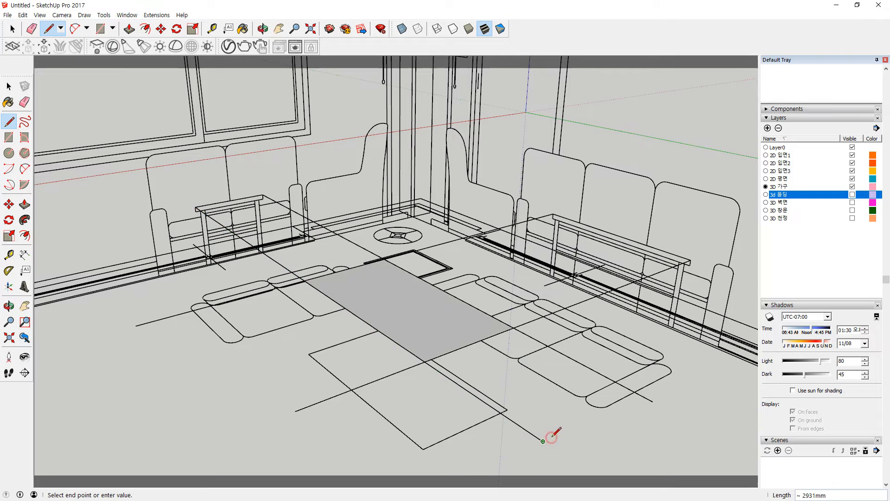
# Step: Erase the excess projection lines around the tabletop face
pyautogui.press('e')
pyautogui.moveTo(516, 433); pyautogui.dragTo(532, 415)
pyautogui.moveTo(585, 369); pyautogui.dragTo(578, 350)
pyautogui.moveTo(558, 312); pyautogui.dragTo(547, 302)
pyautogui.moveTo(453, 254)
pyautogui.mouseDown()
pyautogui.moveTo(448, 242)
pyautogui.moveTo(360, 233)
pyautogui.moveTo(294, 255)
pyautogui.moveTo(256, 309)
pyautogui.moveTo(352, 440)
pyautogui.mouseUp()
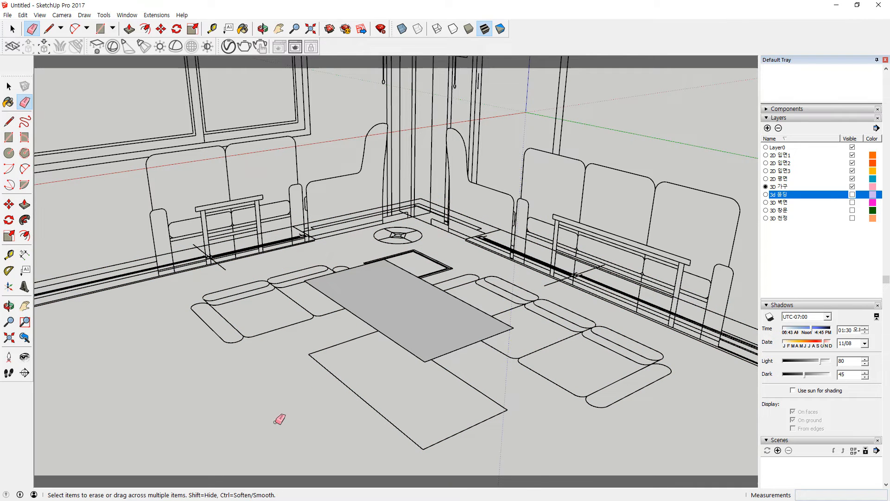
# Step: Push/Pull the tabletop face downward to give the table top its thickness
pyautogui.scroll(3, 362, 279)
pyautogui.scroll(1, 156, 181)
pyautogui.press('t')
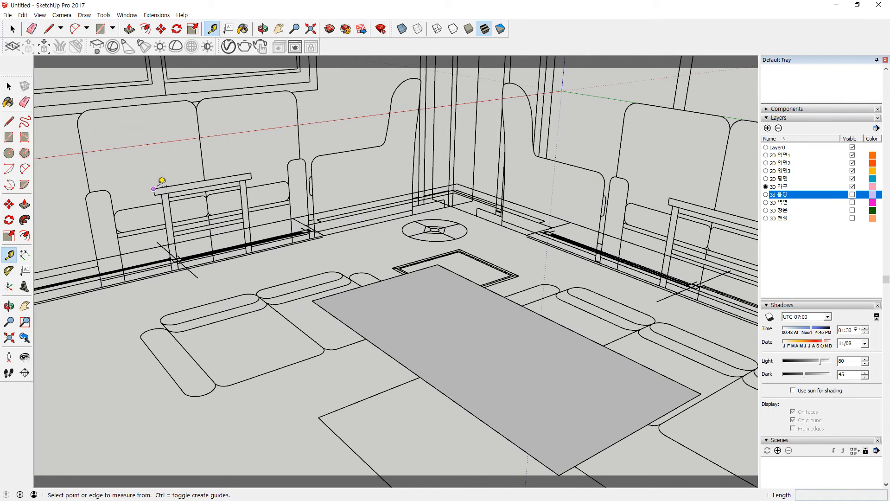
pyautogui.press('p')
pyautogui.moveTo(433, 347)
pyautogui.mouseDown()
pyautogui.moveTo(429, 339)
pyautogui.moveTo(423, 355)
pyautogui.mouseUp()
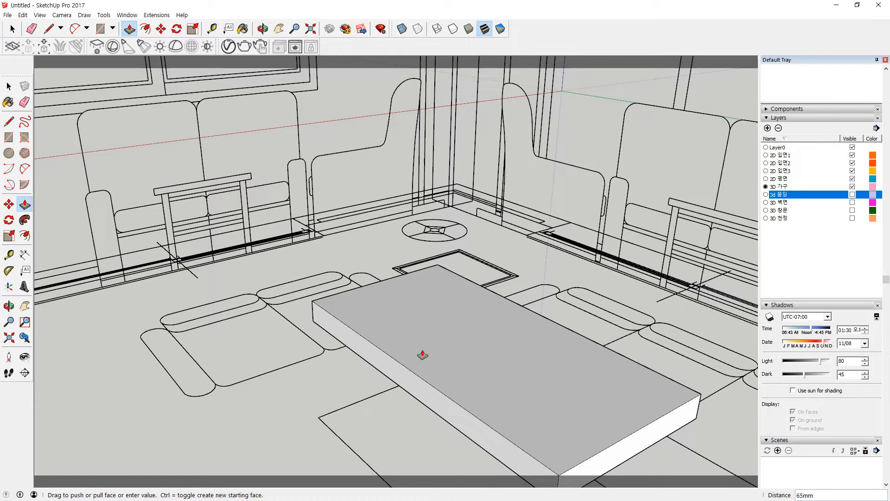
pyautogui.press('Return')
# Step: Make the entire extruded tabletop a group
pyautogui.press('space')
pyautogui.tripleClick(448, 338)
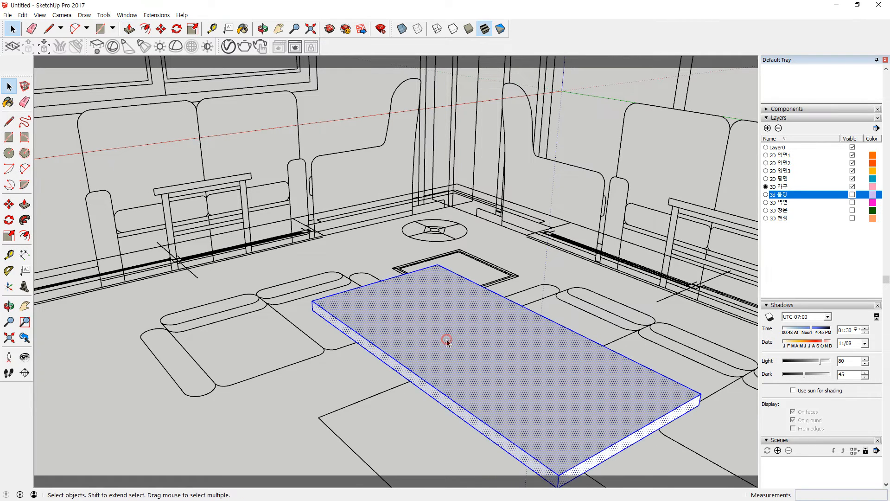
pyautogui.rightClick(447, 339)
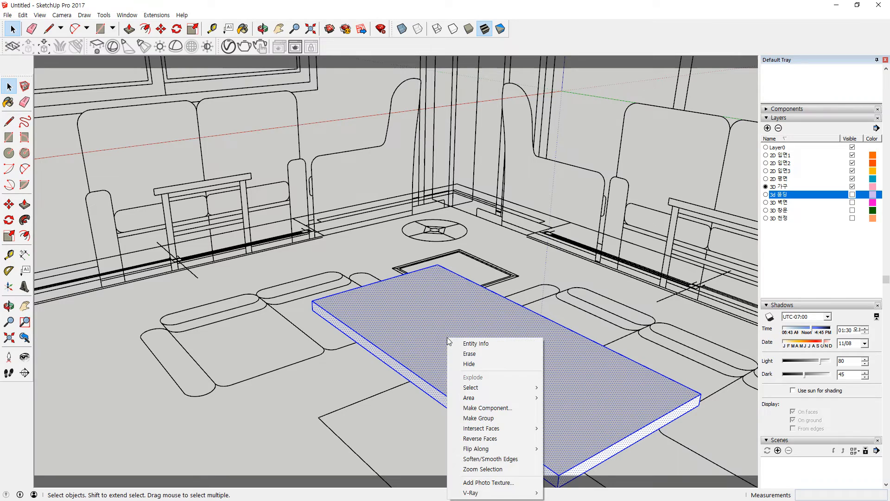
pyautogui.press('g')
# Step: Draw a rectangle over the left table leg in the two-seat sofa elevation, from its base to the tabletop's underside
pyautogui.keyDown('shift'); pyautogui.moveTo(533, 330); pyautogui.dragTo(461, 263, button='middle'); pyautogui.keyUp('shift')
pyautogui.scroll(8, 149, 199)
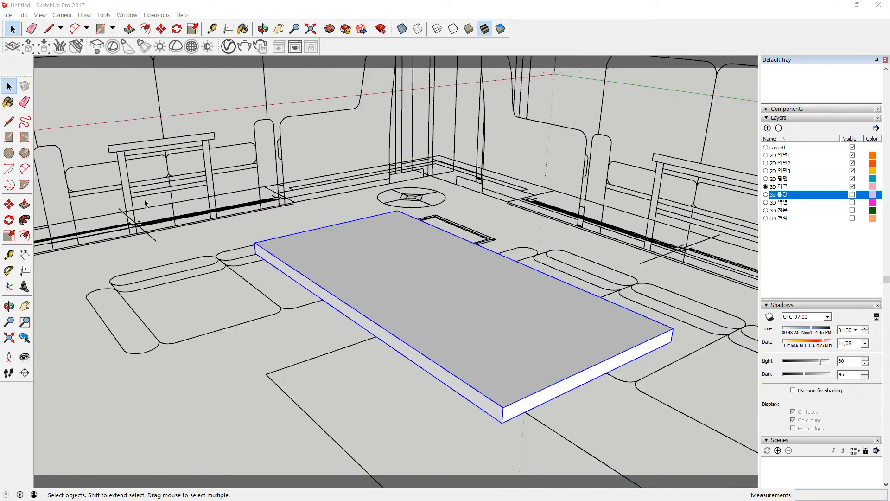
pyautogui.moveTo(146, 252); pyautogui.dragTo(175, 294, button='middle')
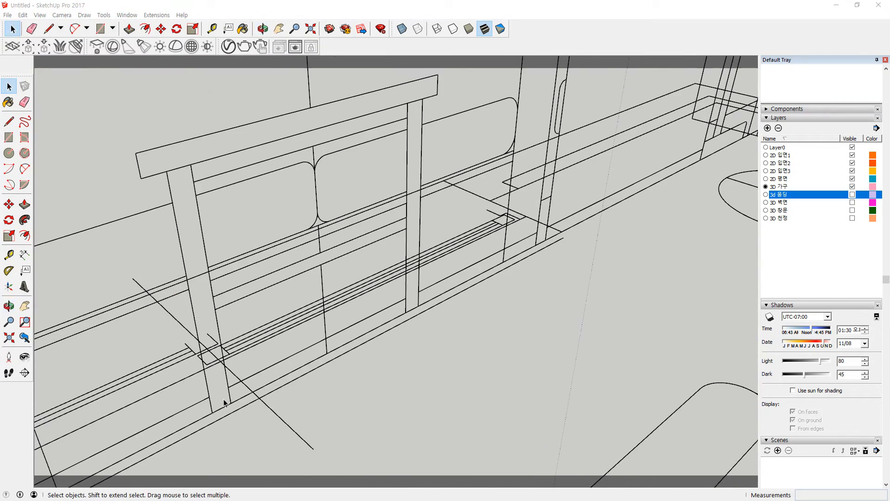
pyautogui.press('r')
pyautogui.click(212, 413)
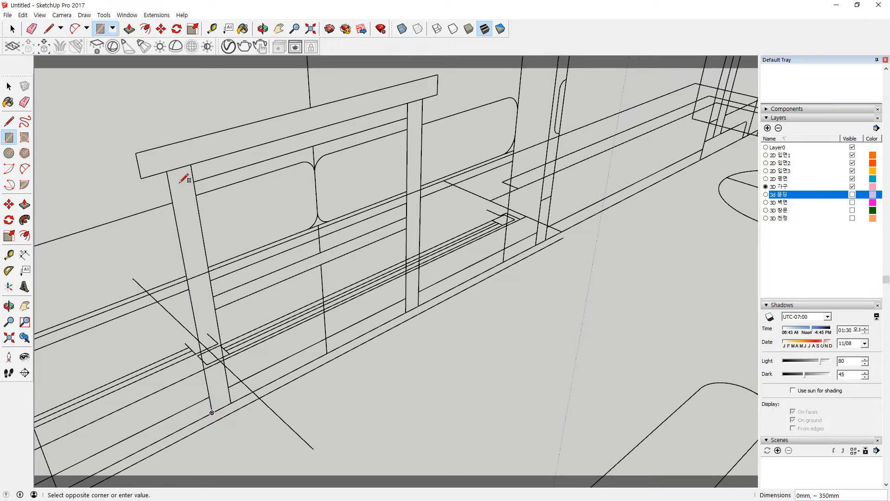
pyautogui.click(191, 164)
pyautogui.press('space')
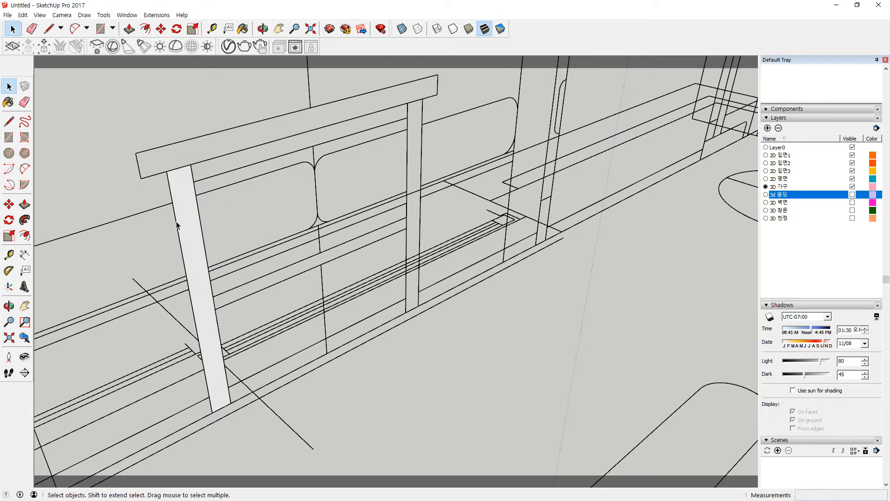
# Step: Copy the leg face onto the table's right leg in the same elevation
pyautogui.scroll(-3, 184, 219)
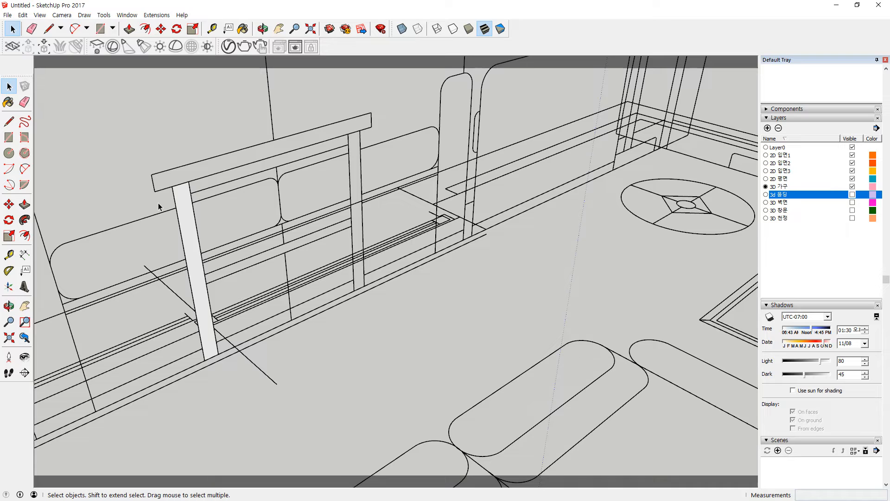
pyautogui.click(182, 190)
pyautogui.press('m')
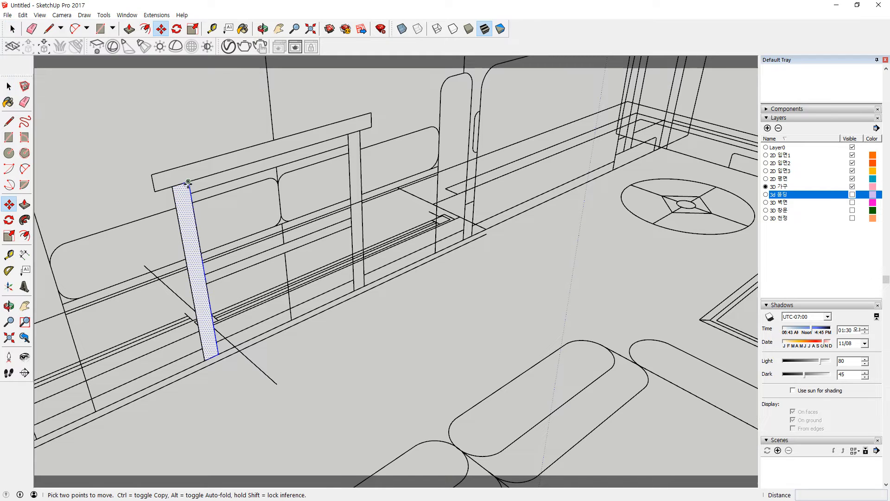
pyautogui.click(189, 184)
pyautogui.press('ctrl')
pyautogui.click(358, 134)
pyautogui.press('space')
# Step: Move both leg faces under the tabletop's near end, aligned with the right leg in the three-seat sofa elevation
pyautogui.click(184, 222)
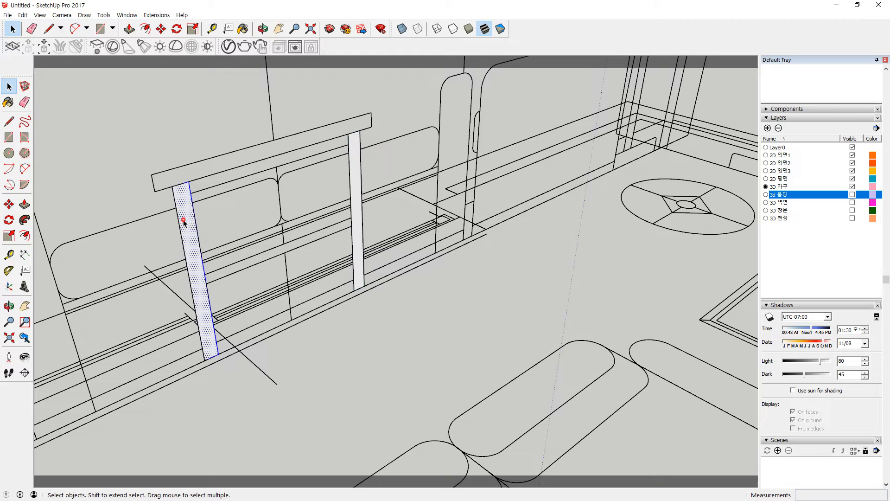
pyautogui.keyDown('shift'); pyautogui.click(360, 186); pyautogui.keyUp('shift')
pyautogui.press('m')
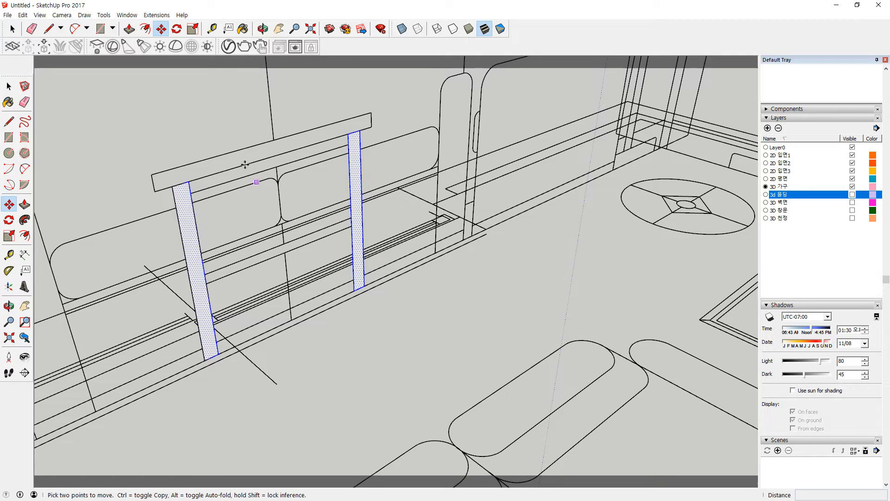
pyautogui.click(172, 190)
pyautogui.scroll(-6, 473, 347)
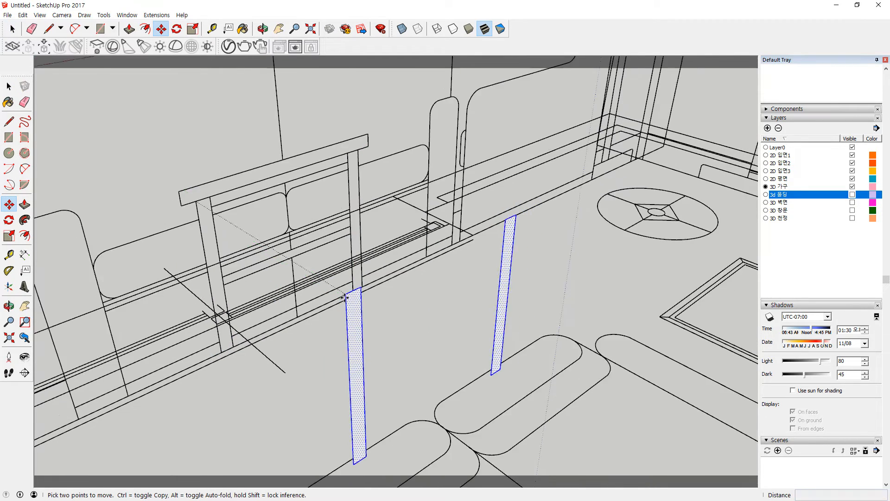
pyautogui.moveTo(473, 347); pyautogui.dragTo(341, 236, button='middle')
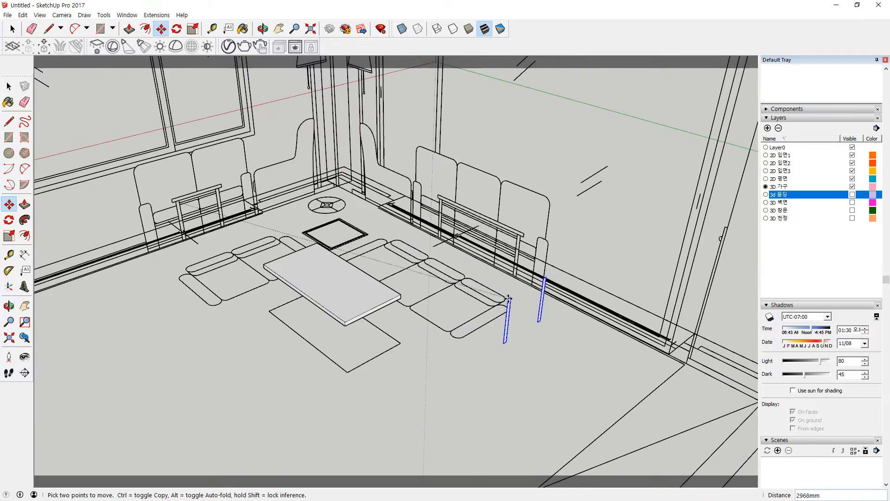
pyautogui.scroll(5, 517, 253)
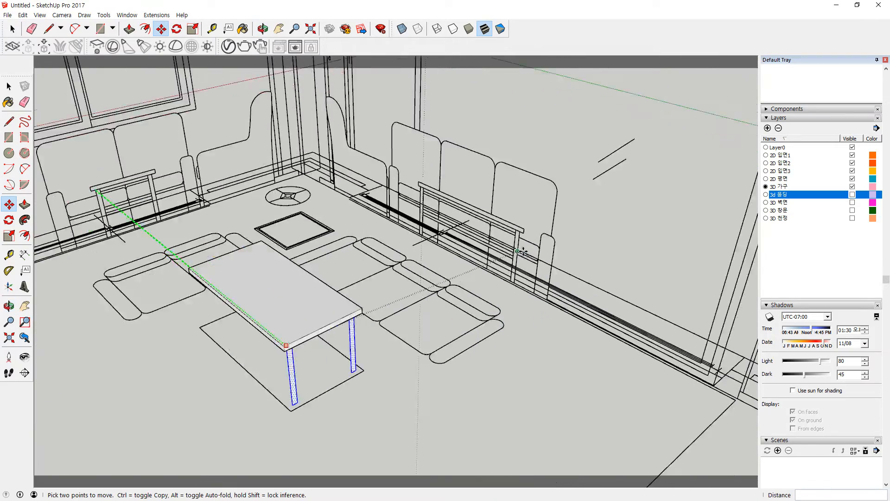
pyautogui.scroll(-1, 516, 252)
pyautogui.moveTo(453, 278); pyautogui.dragTo(624, 240, button='middle')
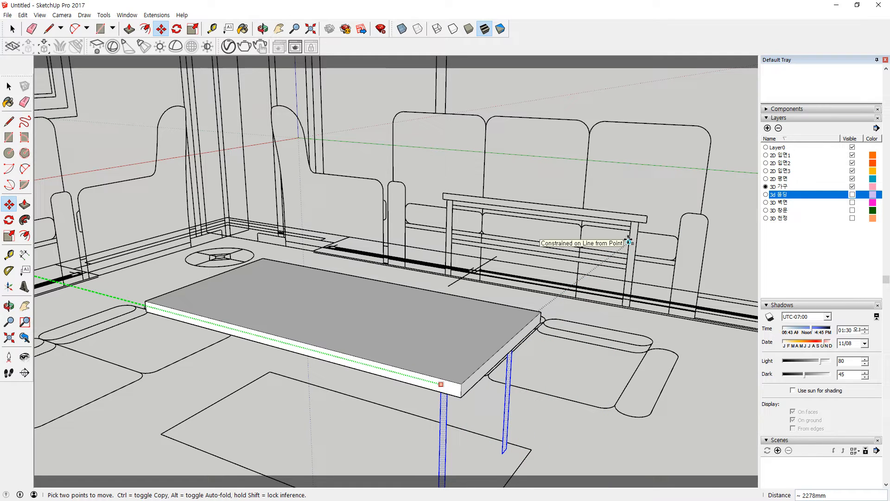
pyautogui.click(628, 241)
# Step: Push/Pull both leg faces 30 mm to match the leg width in the three-seat sofa elevation
pyautogui.press('p')
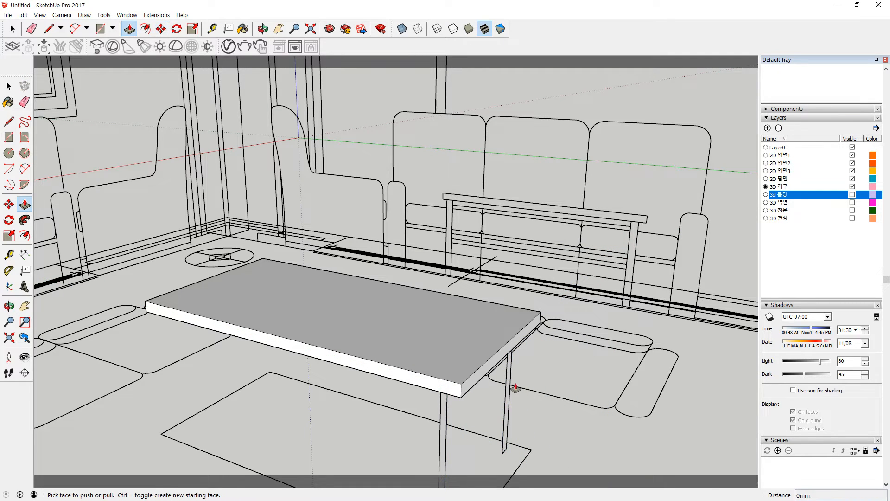
pyautogui.click(509, 384)
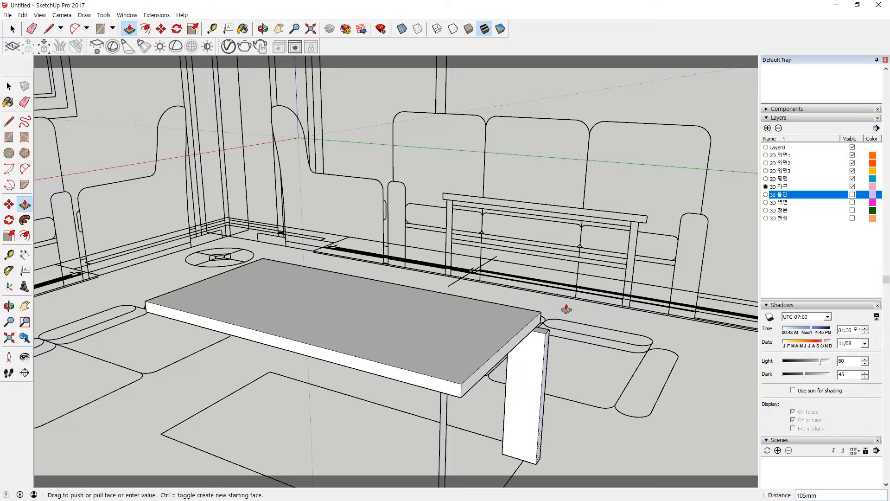
pyautogui.click(633, 276)
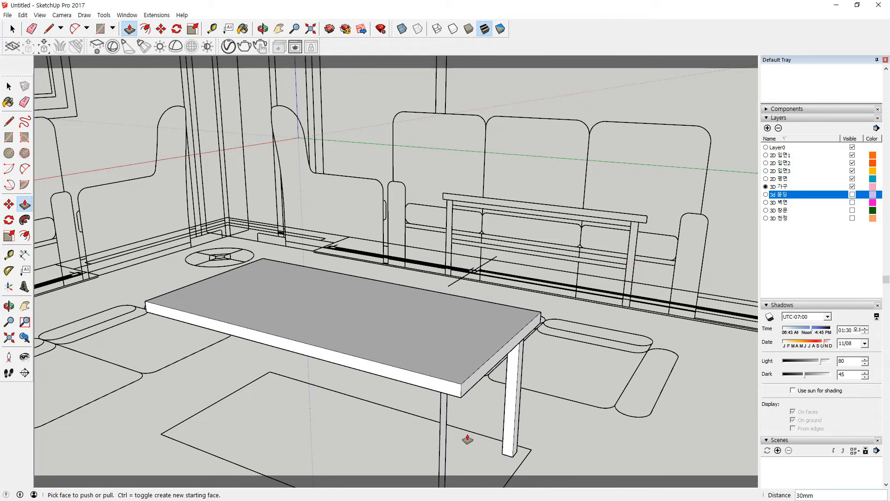
pyautogui.click(443, 432)
pyautogui.click(529, 424)
pyautogui.scroll(-2, 538, 429)
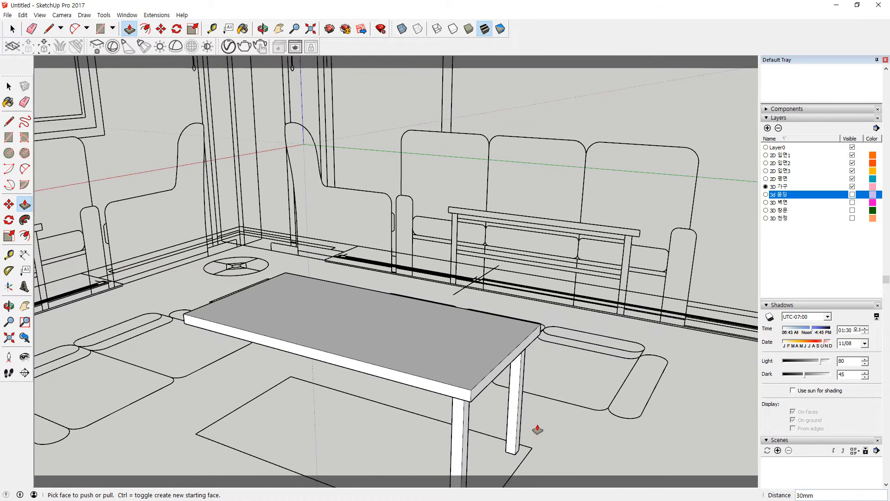
# Step: Make each extruded leg its own group and select both legs for moving
pyautogui.press('space')
pyautogui.click(514, 412)
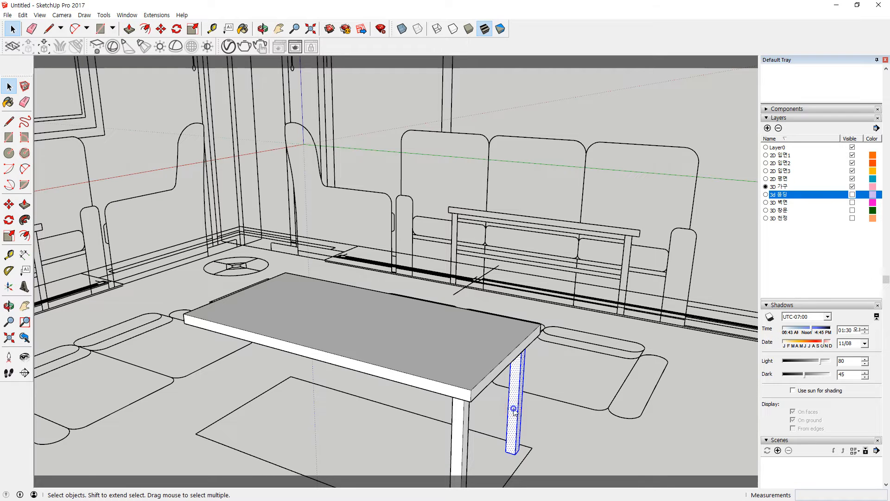
pyautogui.rightClick(514, 411)
pyautogui.press('Escape')
pyautogui.click(457, 424)
pyautogui.moveTo(456, 424); pyautogui.dragTo(498, 406, button='middle')
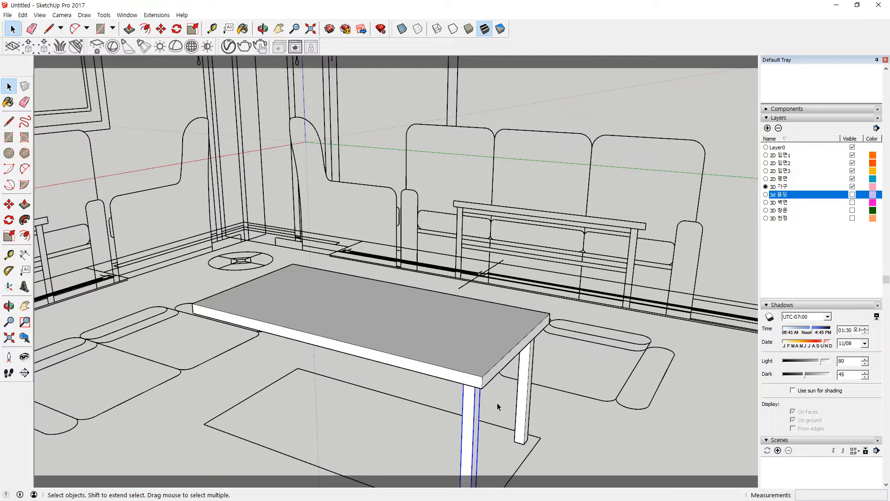
pyautogui.keyDown('ctrl'); pyautogui.click(524, 398); pyautogui.keyUp('ctrl')
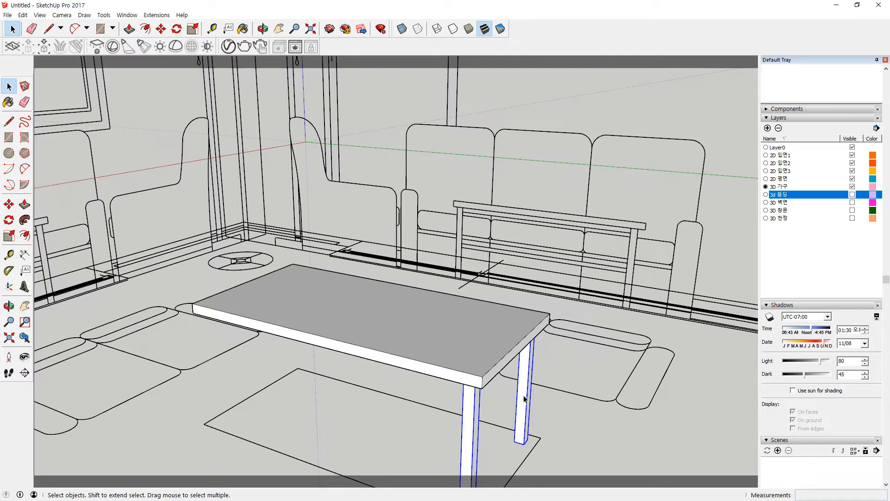
pyautogui.press('m')
pyautogui.scroll(2, 518, 394)
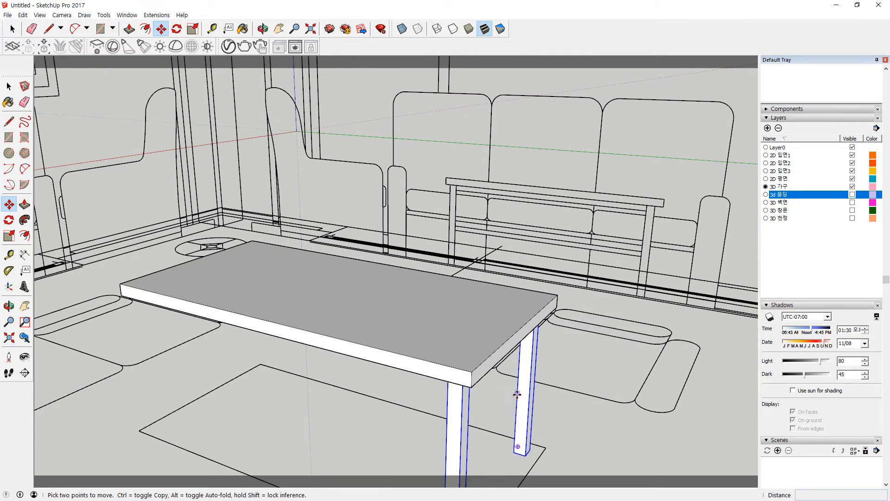
pyautogui.click(520, 365)
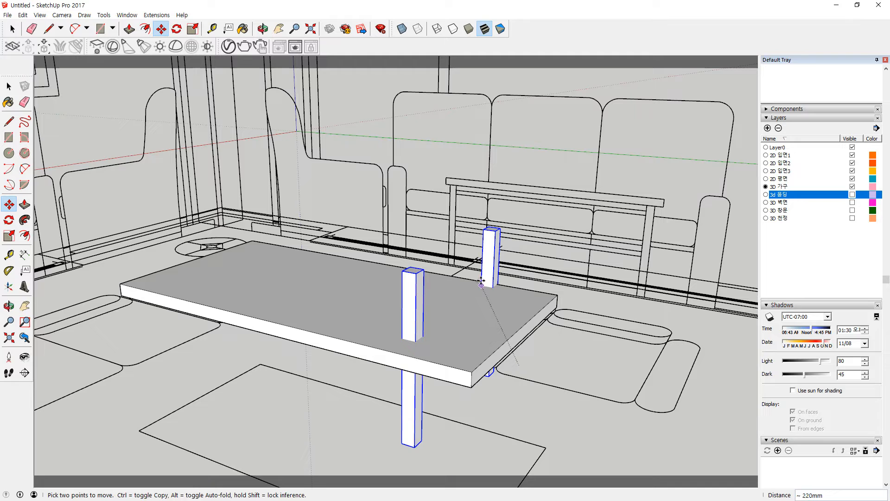
pyautogui.press('ctrl')
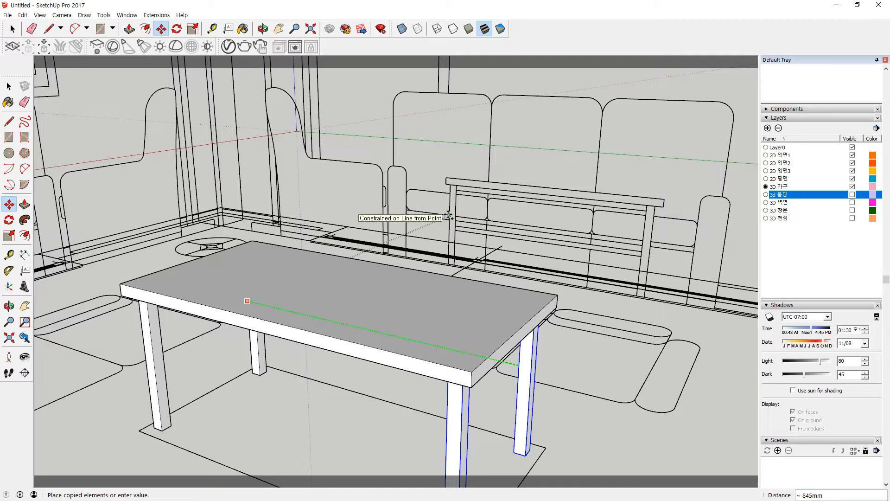
pyautogui.press('Escape')
# Step: Copy both legs about 845 mm to the tabletop's opposite end, aligned with the left leg in the three-seat sofa elevation
pyautogui.click(517, 381)
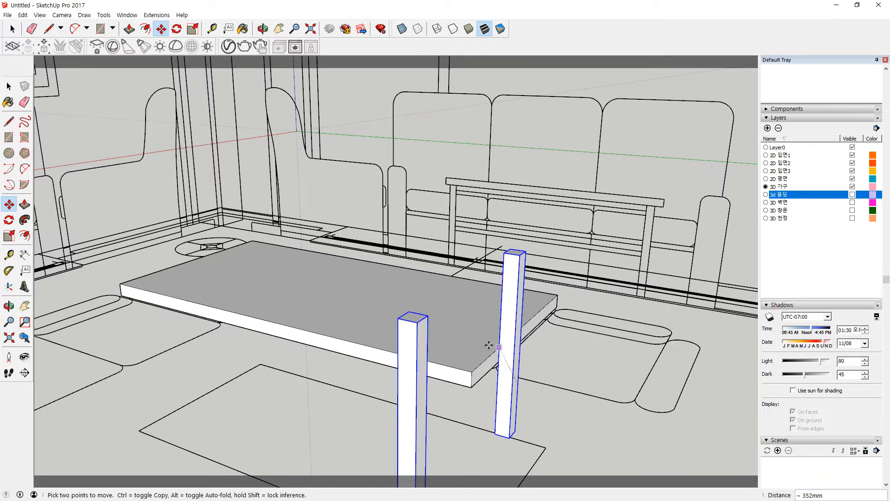
pyautogui.press('ctrl')
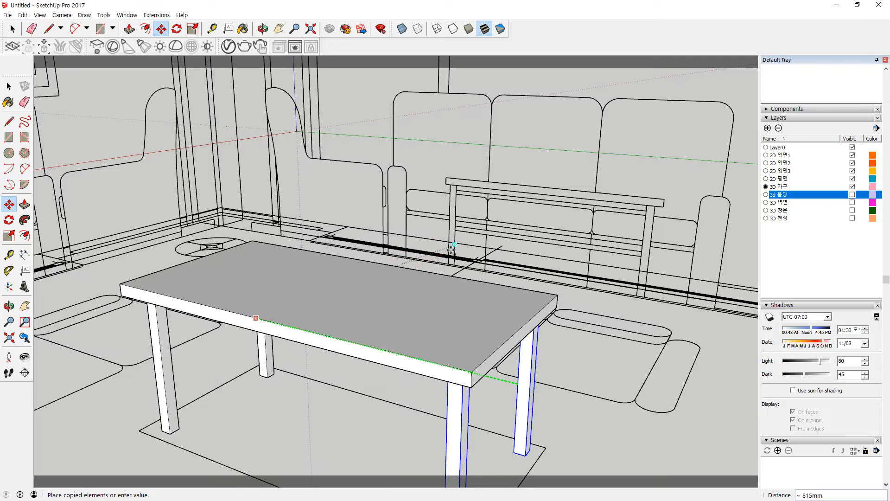
pyautogui.click(450, 190)
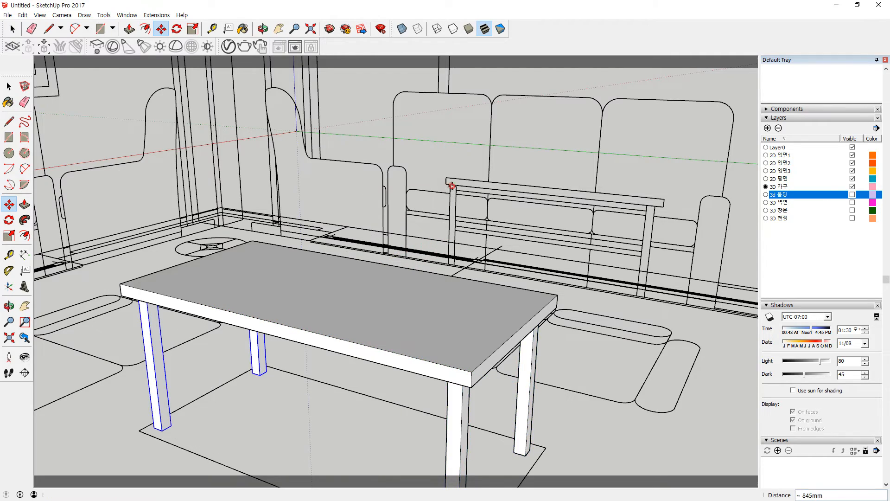
# Step: Draw the upper rail rectangle between the table legs, directly under the tabletop, in the two-seat sofa elevation
pyautogui.scroll(-1, 392, 343)
pyautogui.moveTo(394, 402); pyautogui.dragTo(351, 359, button='middle')
pyautogui.click(545, 420)
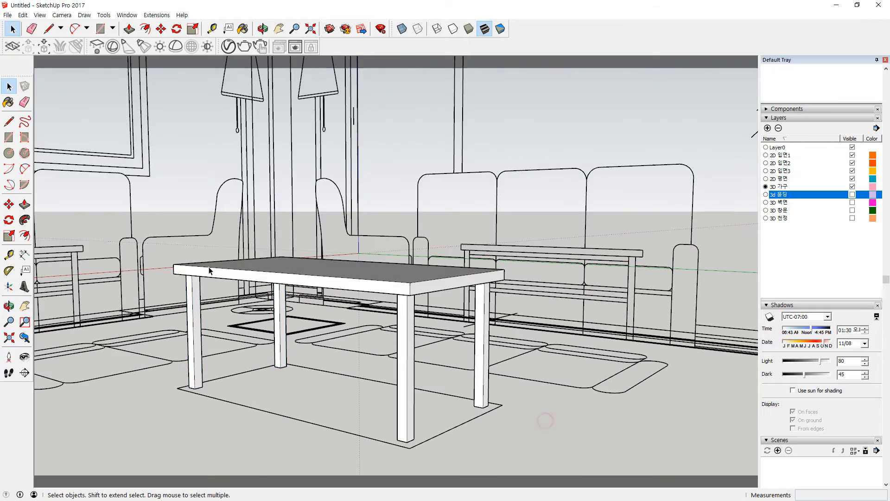
pyautogui.keyDown('shift'); pyautogui.moveTo(179, 267); pyautogui.dragTo(356, 257, button='middle'); pyautogui.keyUp('shift')
pyautogui.scroll(1, 138, 256)
pyautogui.scroll(2, 137, 256)
pyautogui.moveTo(153, 299); pyautogui.dragTo(170, 327, button='middle')
pyautogui.scroll(2, 155, 300)
pyautogui.press('l')
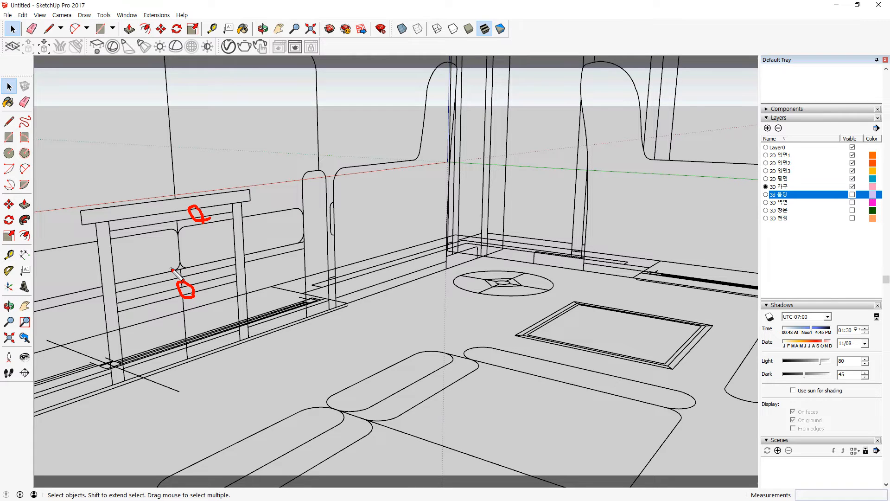
pyautogui.press('Escape')
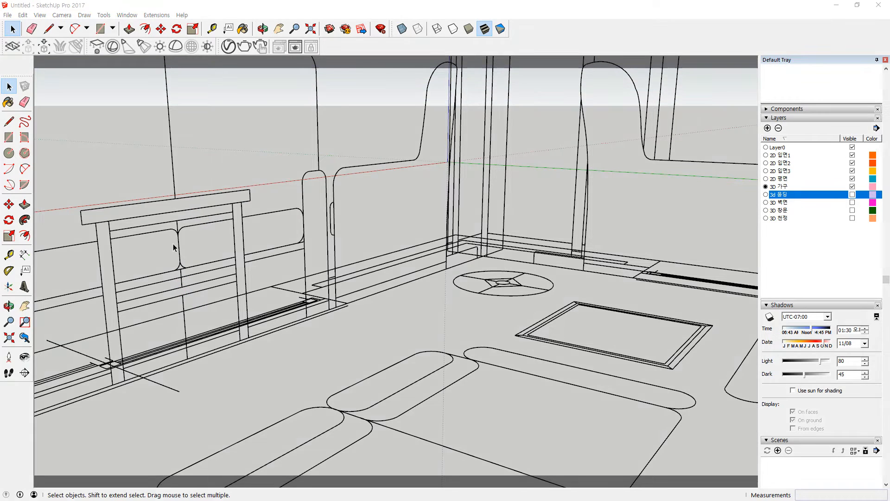
pyautogui.click(125, 225)
pyautogui.press('r')
pyautogui.click(109, 222)
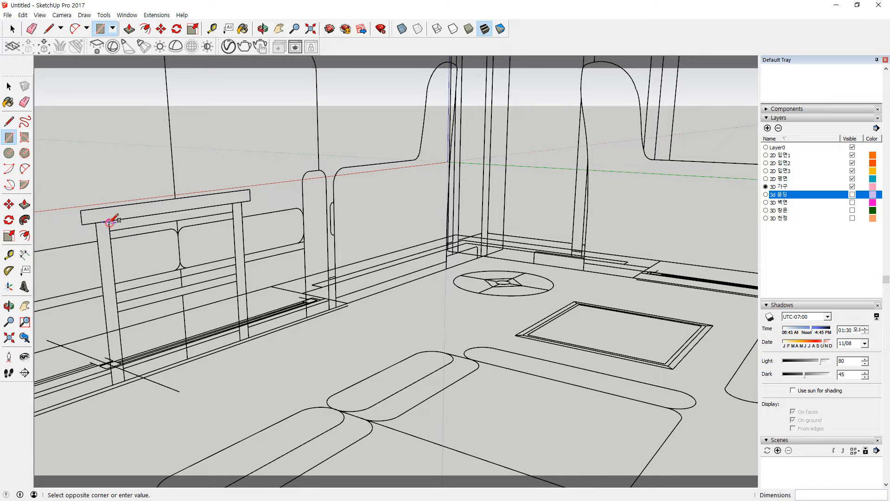
pyautogui.click(233, 212)
pyautogui.press('space')
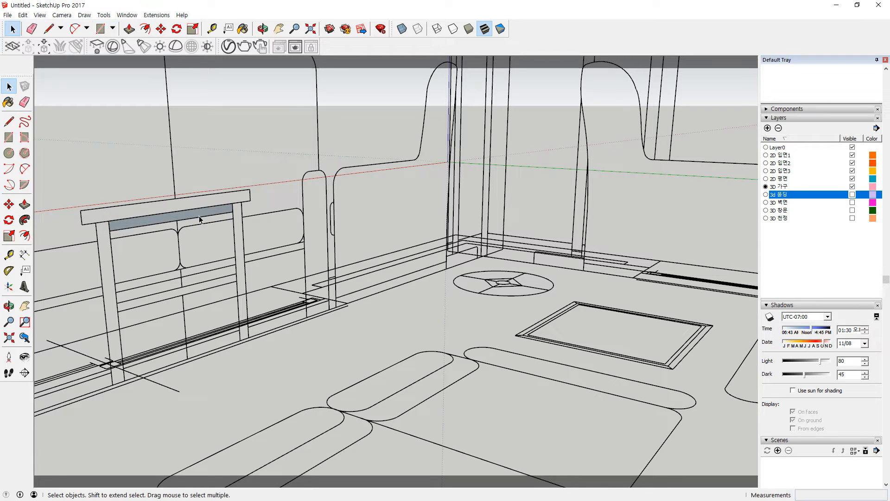
# Step: Draw the lower rail rectangle between the table legs in the two-seat sofa elevation
pyautogui.press('r')
pyautogui.click(116, 302)
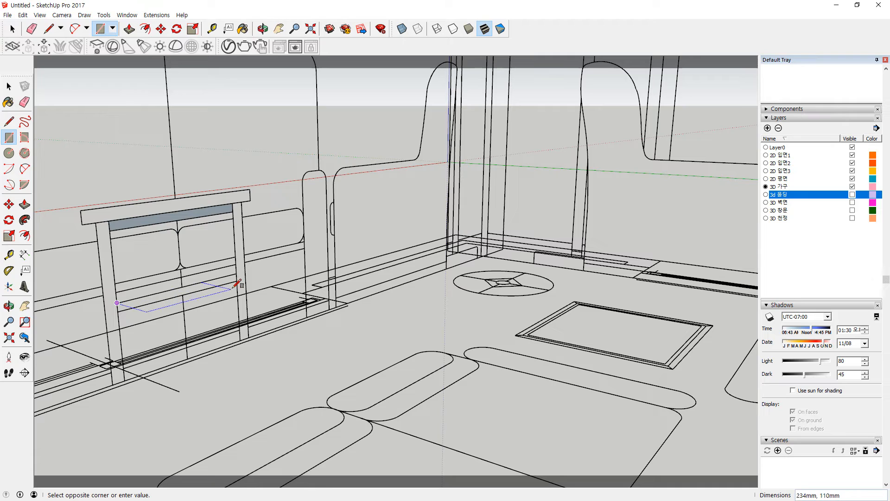
pyautogui.click(237, 277)
pyautogui.press('space')
# Step: Copy both rail faces about 2308 mm onto the table's near end, aligned with the right leg in the three-seat sofa elevation
pyautogui.click(206, 289)
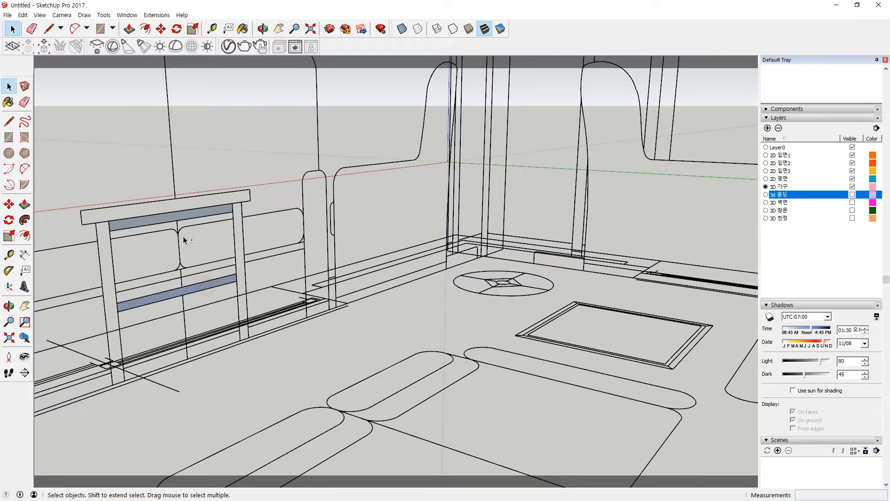
pyautogui.keyDown('shift'); pyautogui.click(186, 217); pyautogui.keyUp('shift')
pyautogui.press('m')
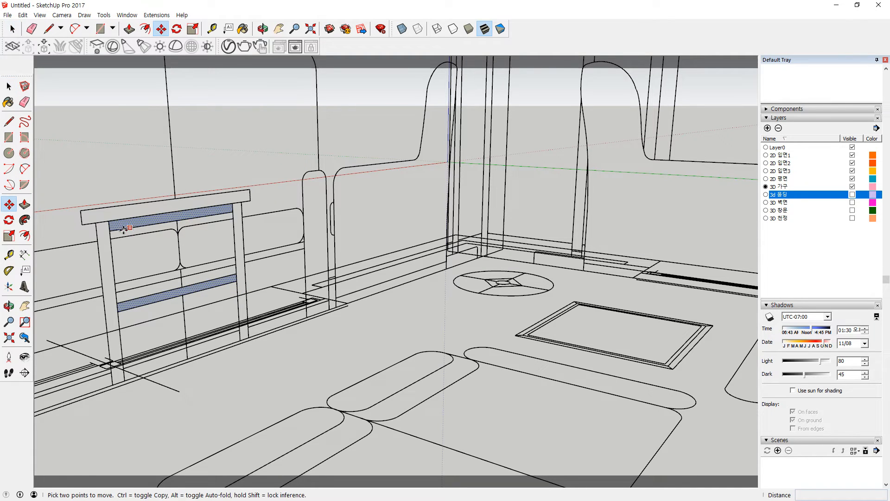
pyautogui.click(108, 230)
pyautogui.click(235, 266)
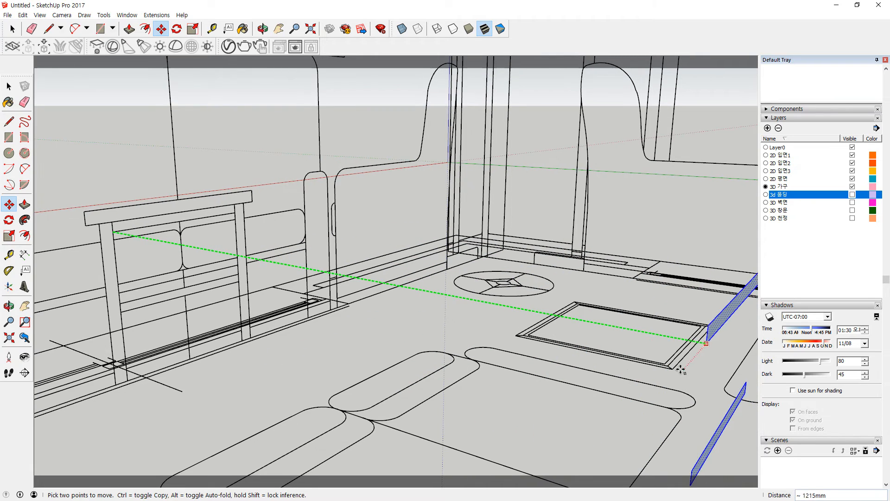
pyautogui.scroll(5, 673, 366)
pyautogui.moveTo(666, 371); pyautogui.dragTo(483, 364, button='middle')
pyautogui.press('ctrl')
pyautogui.scroll(-5, 491, 356)
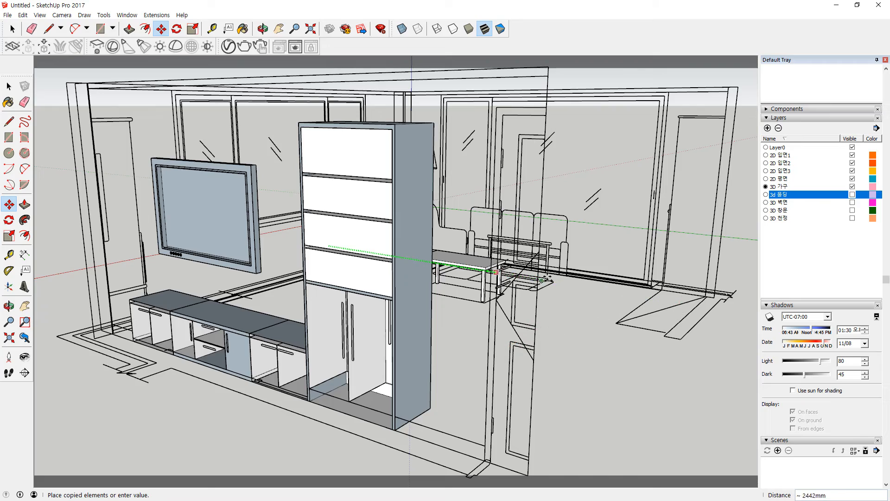
pyautogui.moveTo(542, 280); pyautogui.dragTo(547, 279, button='middle')
pyautogui.scroll(10, 580, 271)
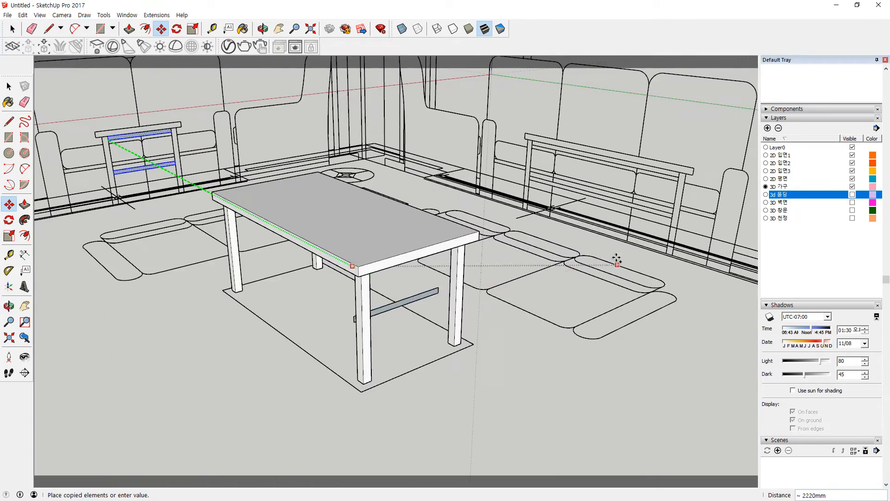
pyautogui.scroll(3, 646, 204)
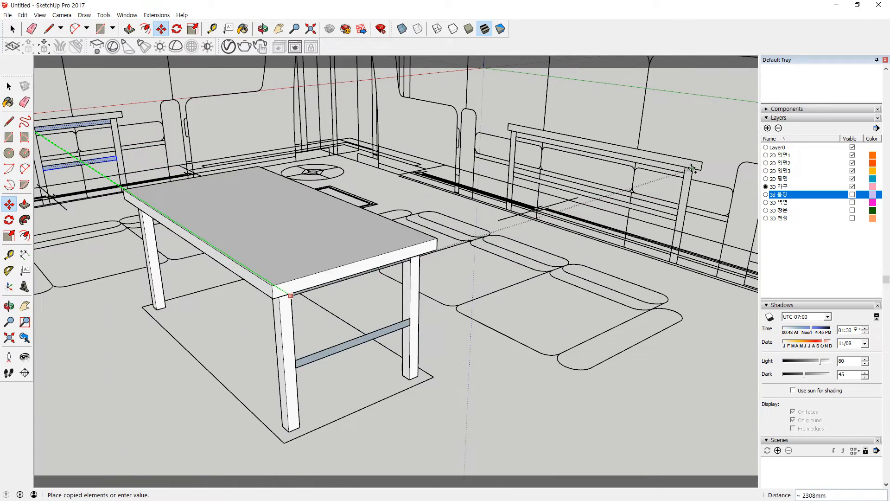
pyautogui.click(692, 169)
# Step: Push/Pull the upper rail face at the table's near end 10 mm inward
pyautogui.scroll(-3, 334, 408)
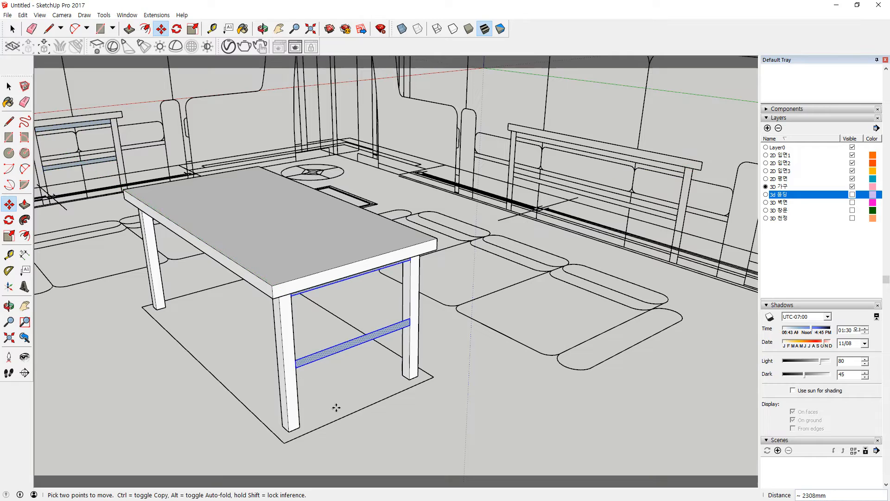
pyautogui.moveTo(334, 408); pyautogui.dragTo(363, 352, button='middle')
pyautogui.scroll(8, 411, 245)
pyautogui.moveTo(507, 215); pyautogui.dragTo(363, 256, button='middle')
pyautogui.moveTo(559, 207); pyautogui.dragTo(515, 157, button='middle')
pyautogui.press('space')
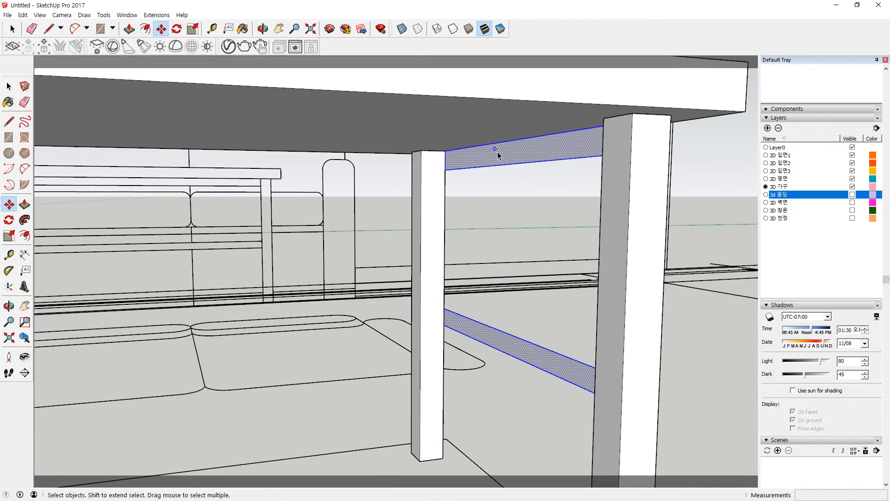
pyautogui.press('p')
pyautogui.click(497, 153)
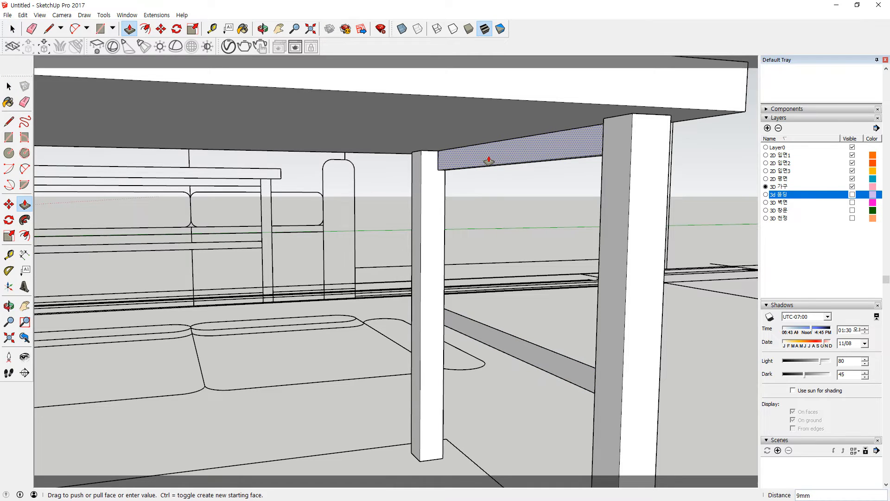
pyautogui.click(488, 159)
# Step: Push/Pull the lower rail face inward to the same thickness as the upper rail
pyautogui.scroll(5, 431, 158)
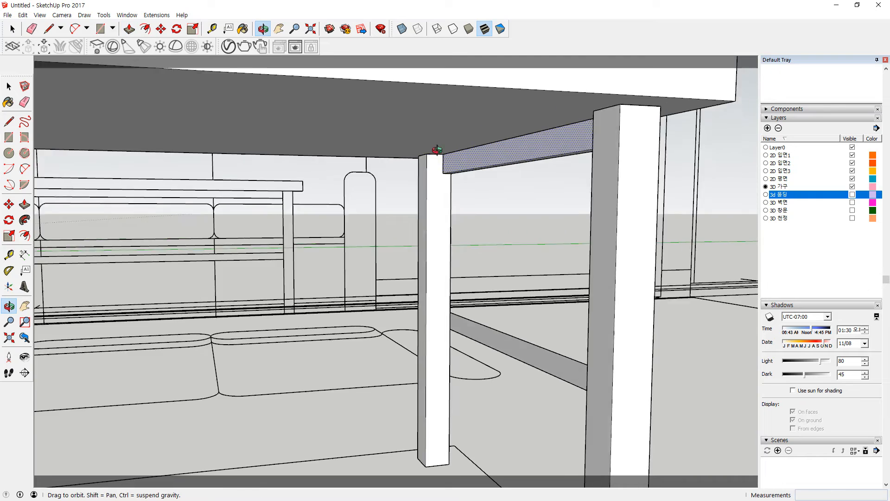
pyautogui.scroll(-3, 496, 195)
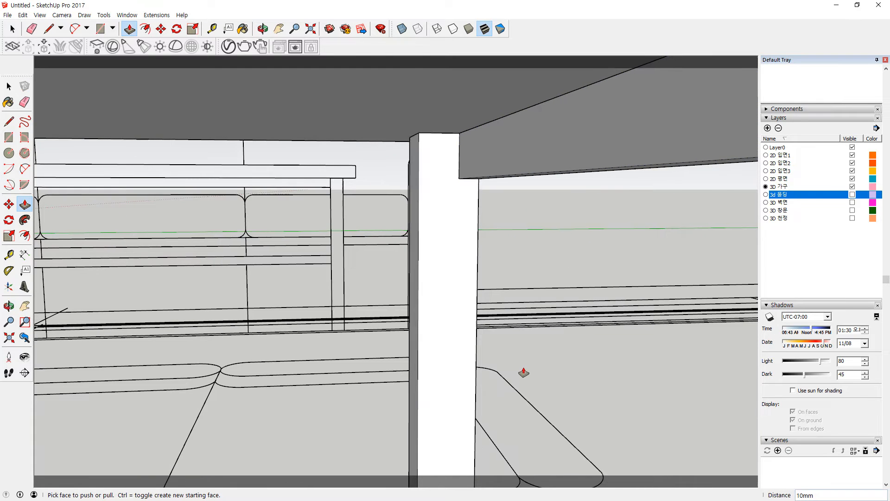
pyautogui.scroll(5, 436, 442)
pyautogui.moveTo(435, 442); pyautogui.dragTo(466, 302, button='middle')
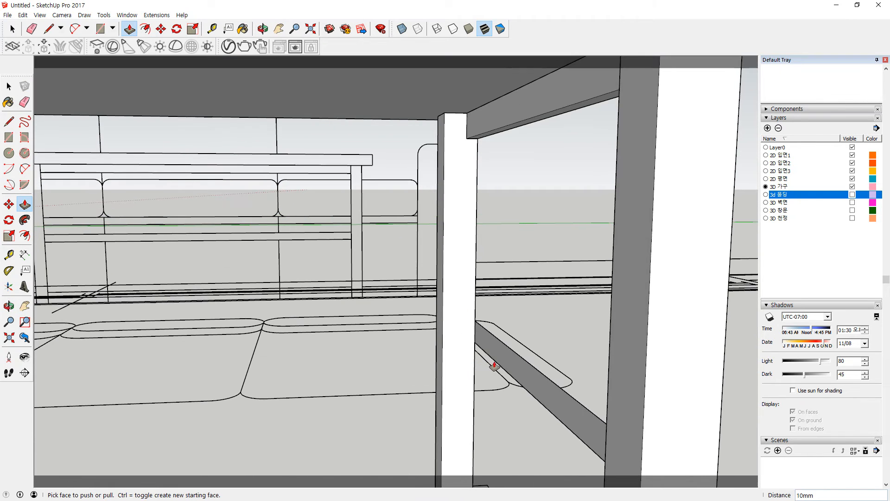
pyautogui.click(501, 361)
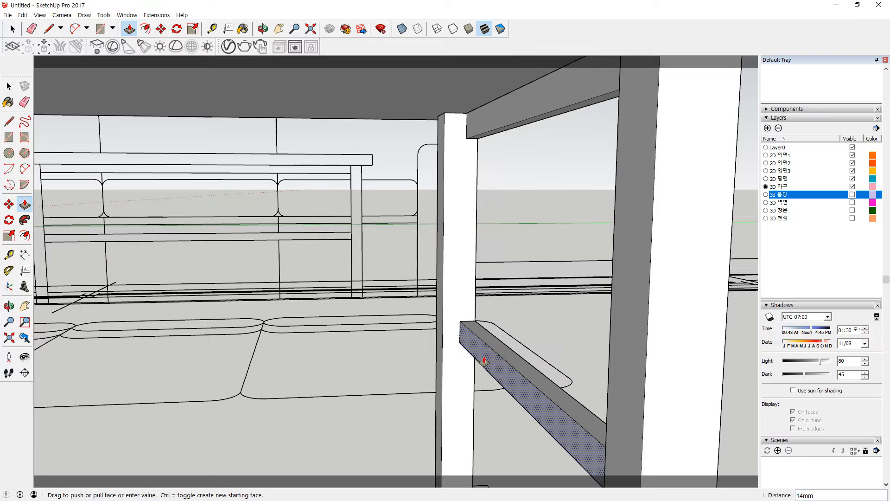
pyautogui.press('Escape')
# Step: Make the extruded lower and upper end rails separate groups
pyautogui.press('space')
pyautogui.click(488, 360)
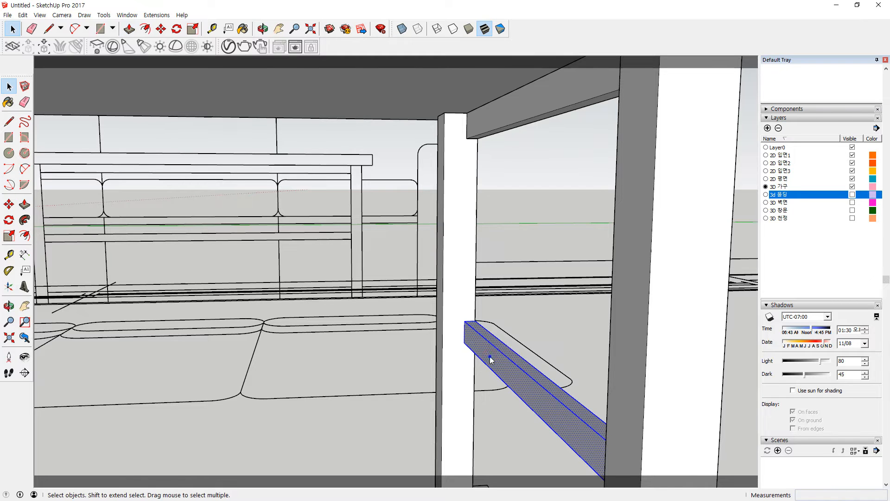
pyautogui.click(490, 129)
pyautogui.rightClick(490, 125)
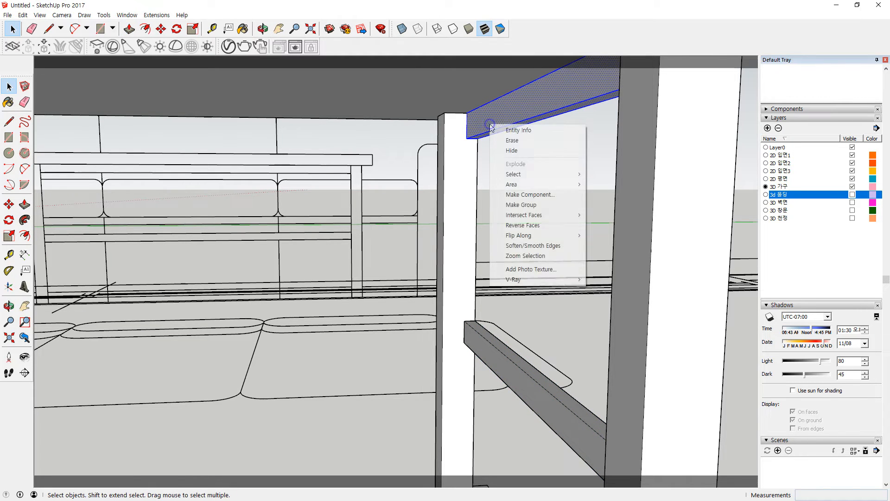
pyautogui.press('Escape')
pyautogui.moveTo(525, 258); pyautogui.dragTo(440, 352, button='middle')
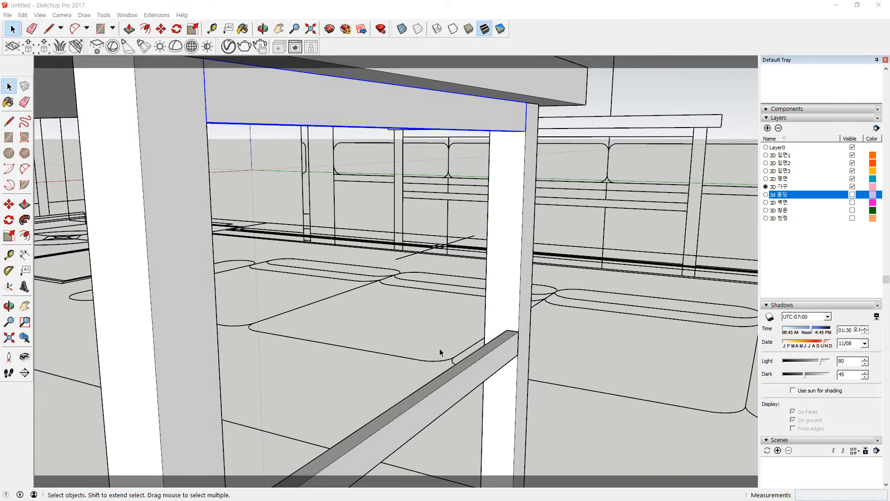
# Step: Select both end rail groups for moving
pyautogui.keyDown('shift'); pyautogui.click(450, 385); pyautogui.keyUp('shift')
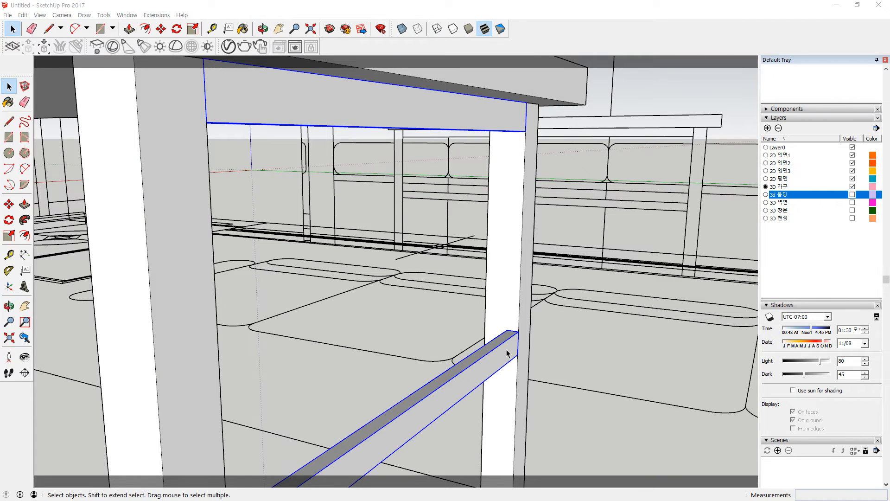
pyautogui.click(516, 338)
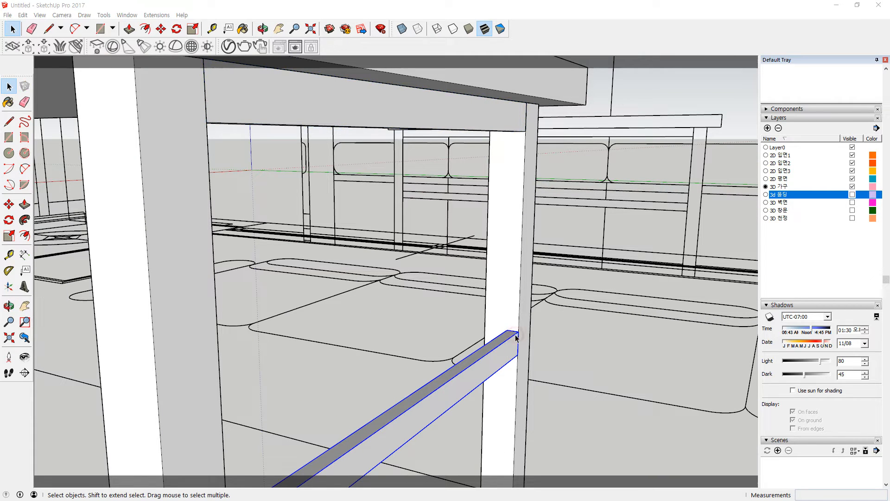
pyautogui.keyDown('shift'); pyautogui.click(507, 119); pyautogui.keyUp('shift')
pyautogui.press('m')
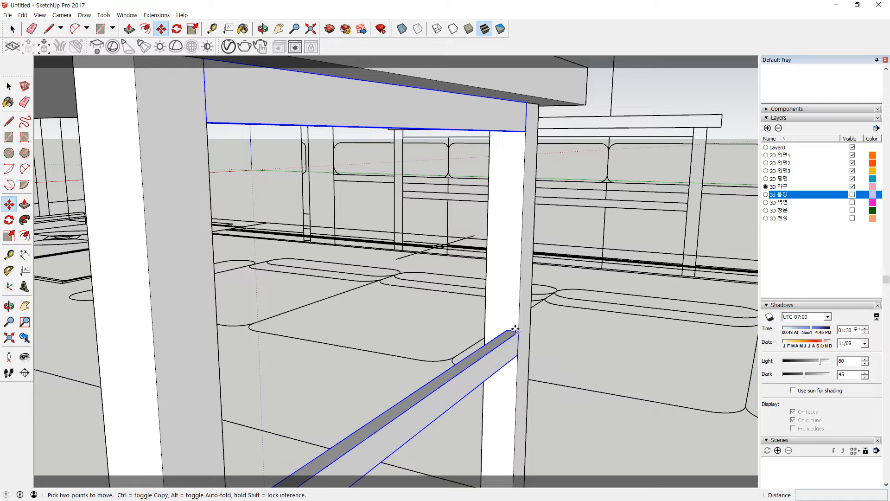
# Step: Try to move both end rails about 5 mm inward from the outer face of the legs
pyautogui.click(515, 331)
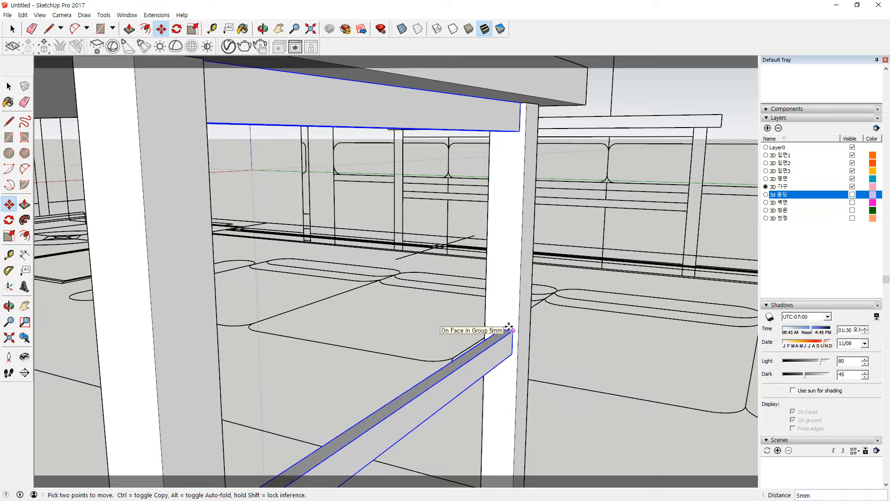
pyautogui.click(510, 327)
pyautogui.hotkey('ctrl', 'z')
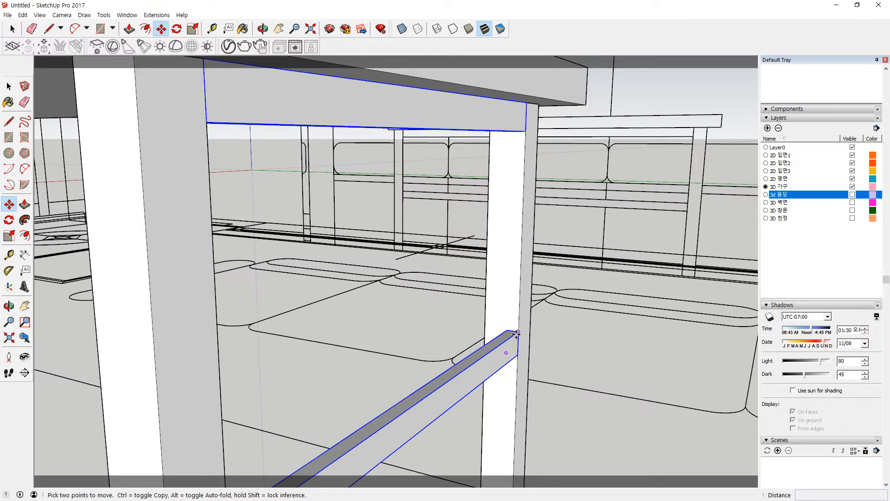
# Step: Move both end rails 10 mm inward from the outer face of the legs and clear the selection
pyautogui.click(517, 334)
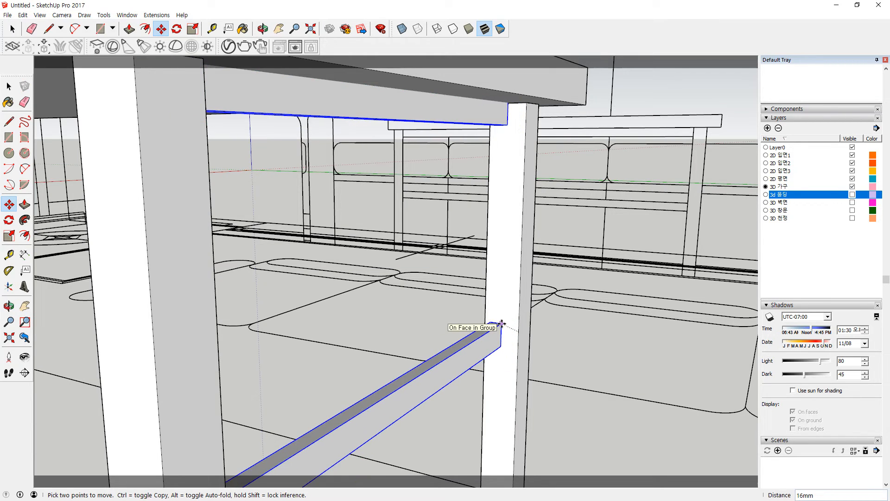
pyautogui.write('1/0')
pyautogui.press('Return')
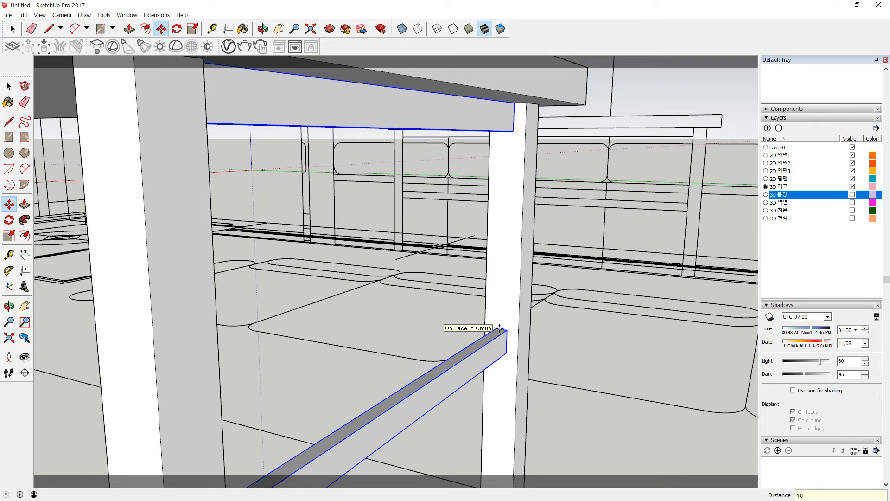
pyautogui.press('space')
pyautogui.click(585, 416)
# Step: Draw upper and lower rail rectangles about 815 mm long between the table legs in the three-seat sofa elevation
pyautogui.moveTo(430, 331); pyautogui.dragTo(341, 308, button='middle')
pyautogui.scroll(-1, 336, 322)
pyautogui.scroll(3, 574, 195)
pyautogui.keyDown('shift'); pyautogui.moveTo(661, 194); pyautogui.dragTo(613, 204, button='middle'); pyautogui.keyUp('shift')
pyautogui.scroll(2, 613, 205)
pyautogui.press('r')
pyautogui.click(705, 207)
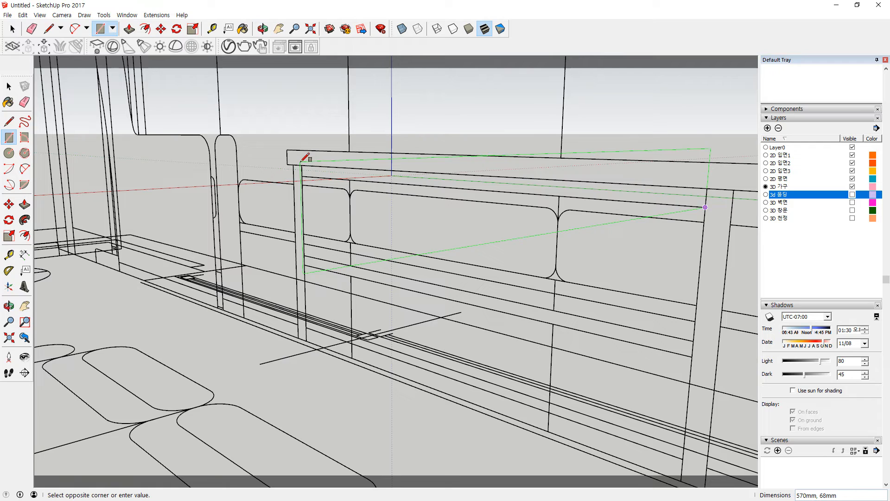
pyautogui.click(301, 165)
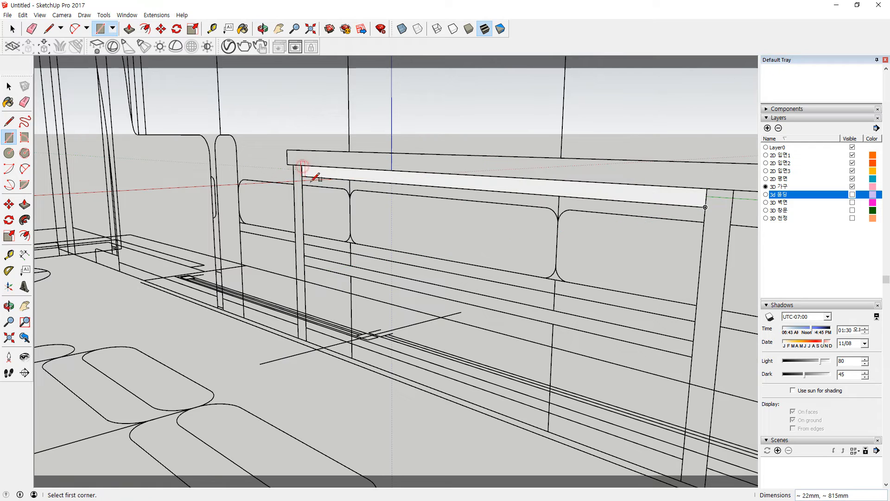
pyautogui.click(304, 254)
pyautogui.click(695, 353)
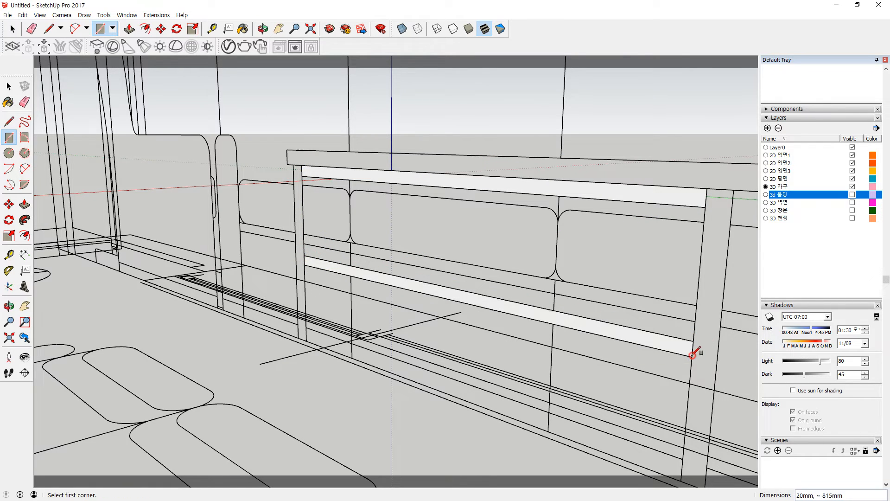
pyautogui.press('space')
# Step: Move both rail rectangles from the sofa elevation to the coffee table's long side, between its legs
pyautogui.click(664, 350)
pyautogui.keyDown('shift'); pyautogui.click(669, 202); pyautogui.keyUp('shift')
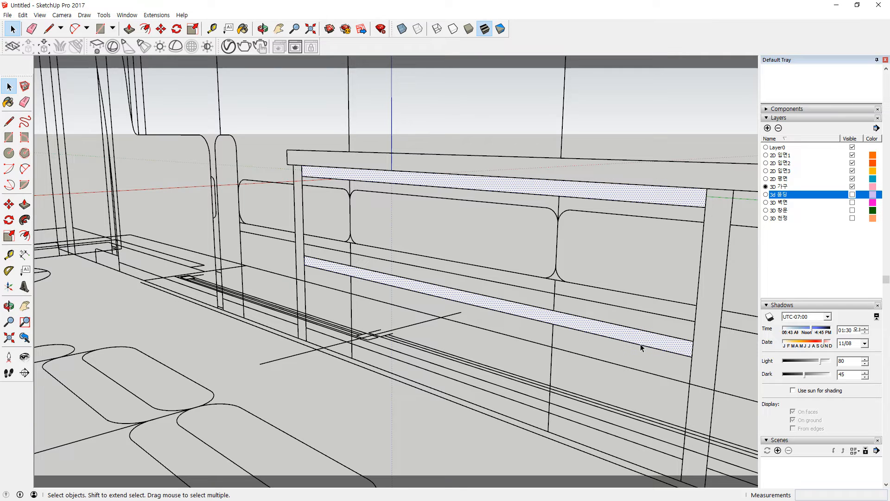
pyautogui.press('m')
pyautogui.click(691, 357)
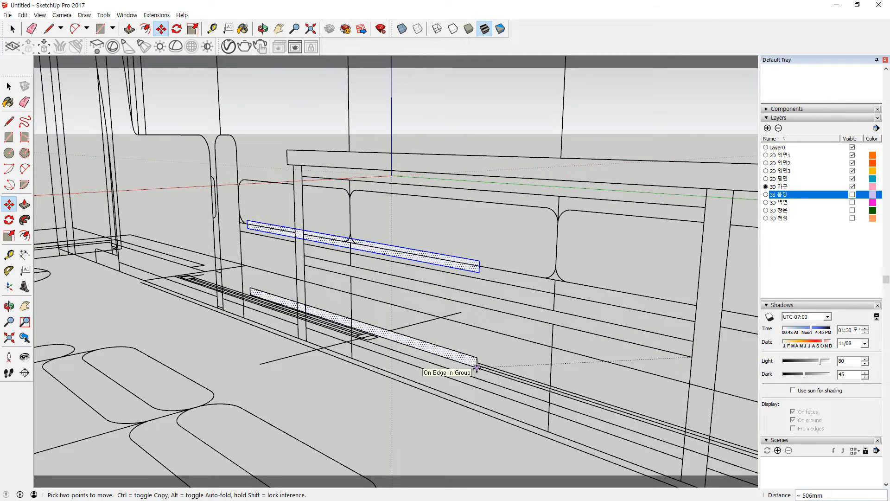
pyautogui.scroll(-5, 361, 344)
pyautogui.moveTo(300, 324); pyautogui.dragTo(525, 274, button='middle')
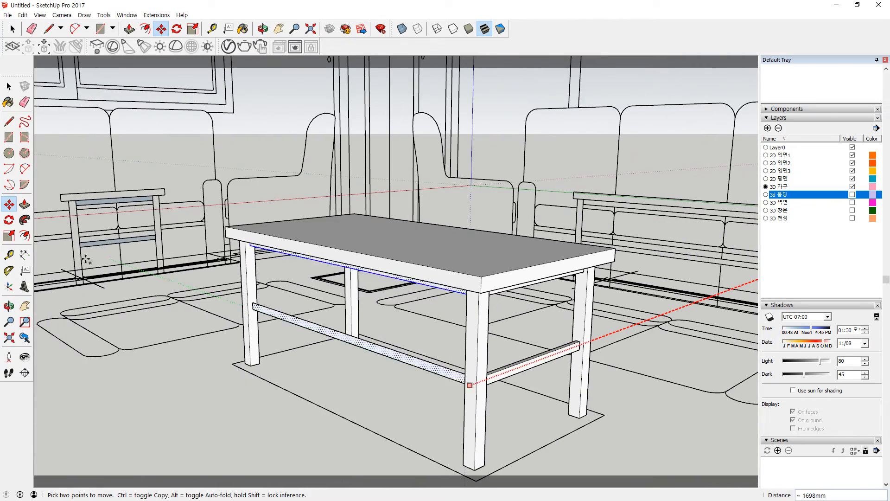
pyautogui.click(475, 405)
# Step: Extrude the upper and lower long rail faces 10 mm with Push/Pull
pyautogui.scroll(5, 401, 336)
pyautogui.press('p')
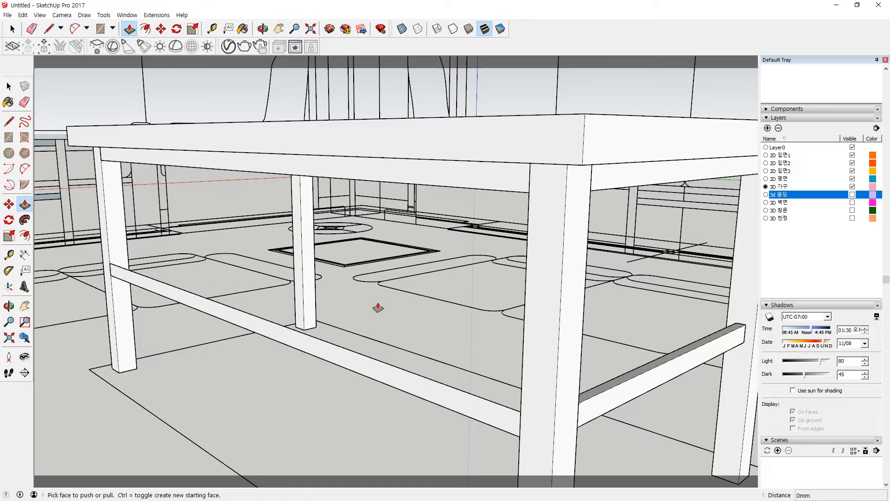
pyautogui.click(340, 182)
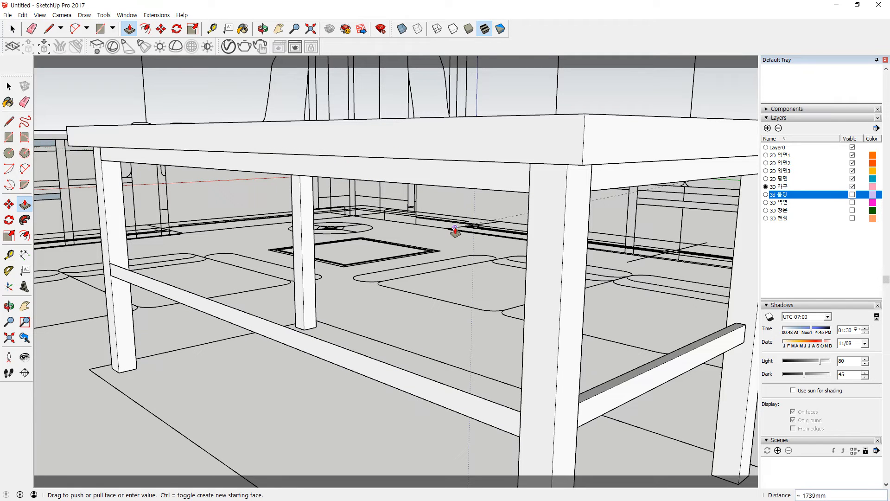
pyautogui.moveTo(440, 261); pyautogui.dragTo(241, 260, button='middle')
pyautogui.click(202, 301)
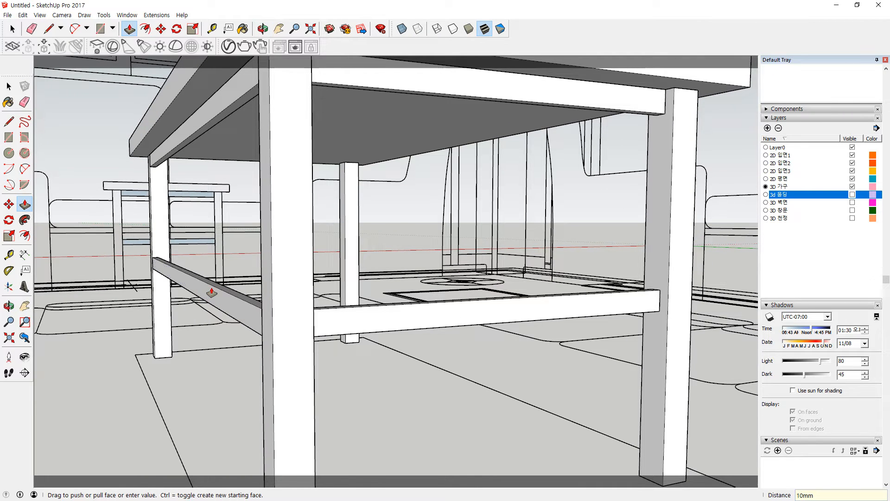
# Step: Group the upper and lower long rails separately and select both groups
pyautogui.scroll(2, 170, 151)
pyautogui.press('space')
pyautogui.tripleClick(176, 140)
pyautogui.rightClick(177, 137)
pyautogui.press('g')
pyautogui.tripleClick(192, 335)
pyautogui.rightClick(190, 334)
pyautogui.press('g')
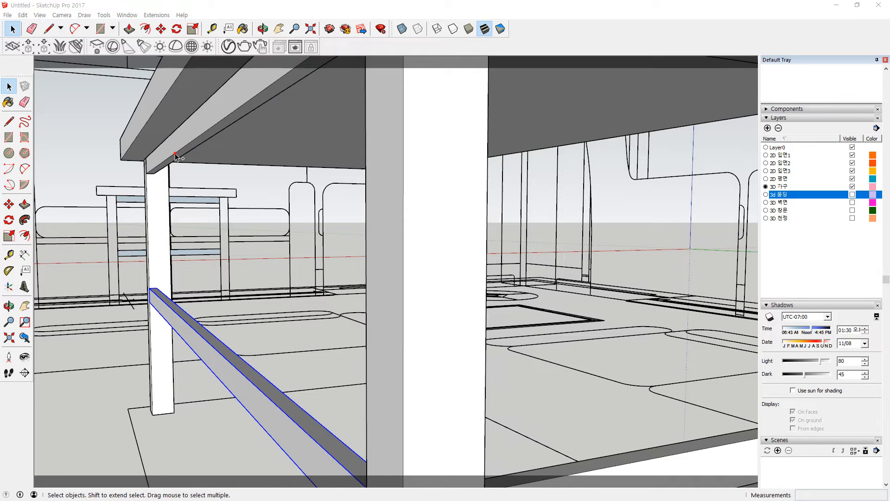
pyautogui.keyDown('ctrl'); pyautogui.click(175, 153); pyautogui.keyUp('ctrl')
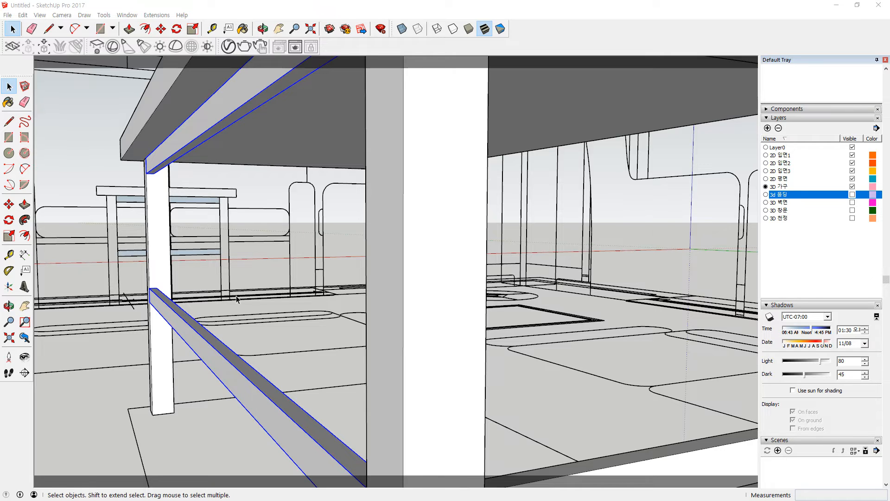
pyautogui.click(173, 317)
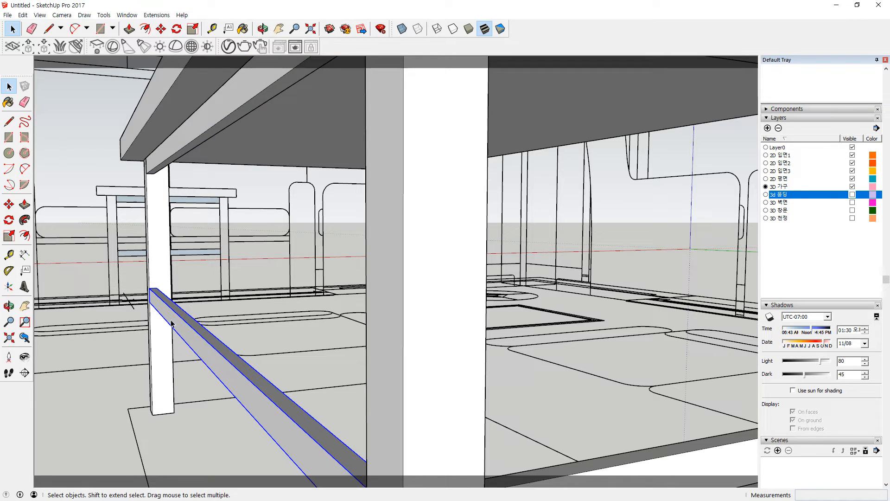
pyautogui.press('m')
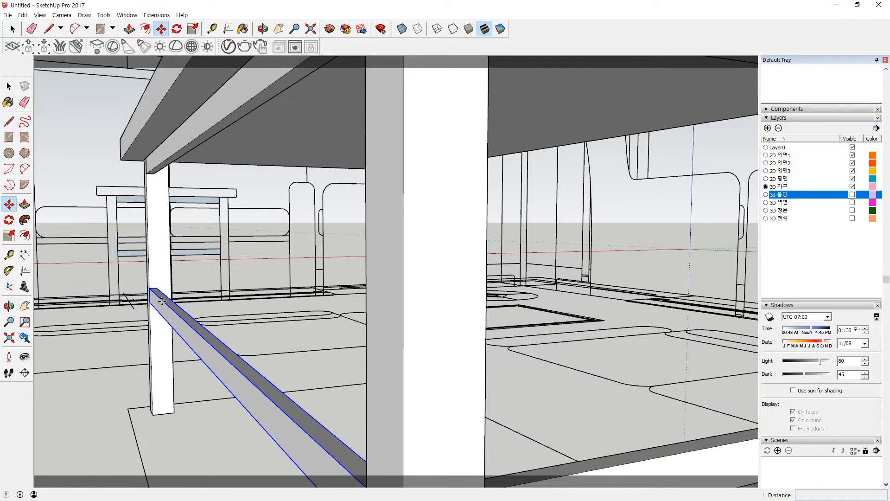
pyautogui.press('ctrl')
pyautogui.click(176, 146)
pyautogui.press('Escape')
pyautogui.press('space')
pyautogui.keyDown('ctrl'); pyautogui.click(180, 142); pyautogui.keyUp('ctrl')
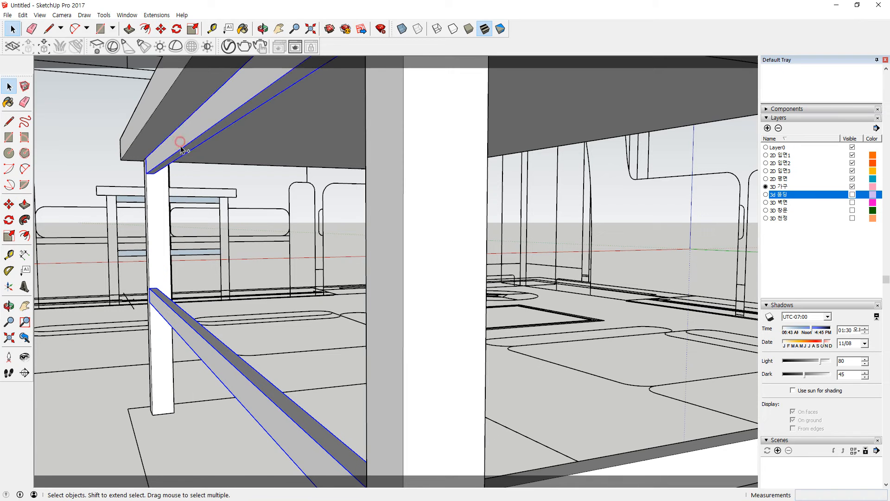
# Step: Move both long rails inward from the outer face of the legs
pyautogui.press('m')
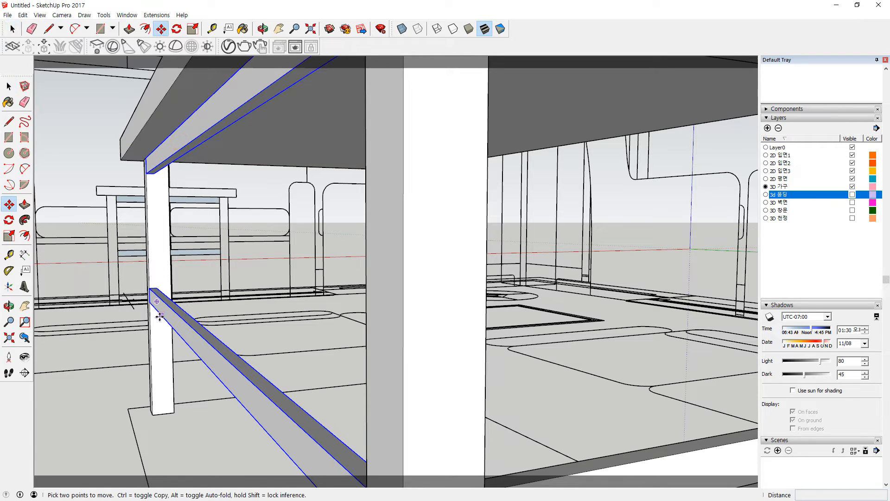
pyautogui.click(151, 289)
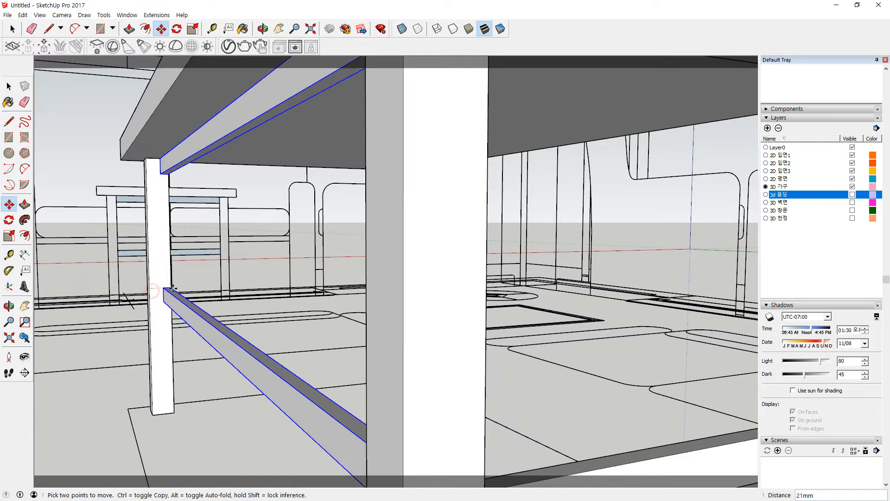
pyautogui.click(216, 277)
pyautogui.scroll(-5, 213, 277)
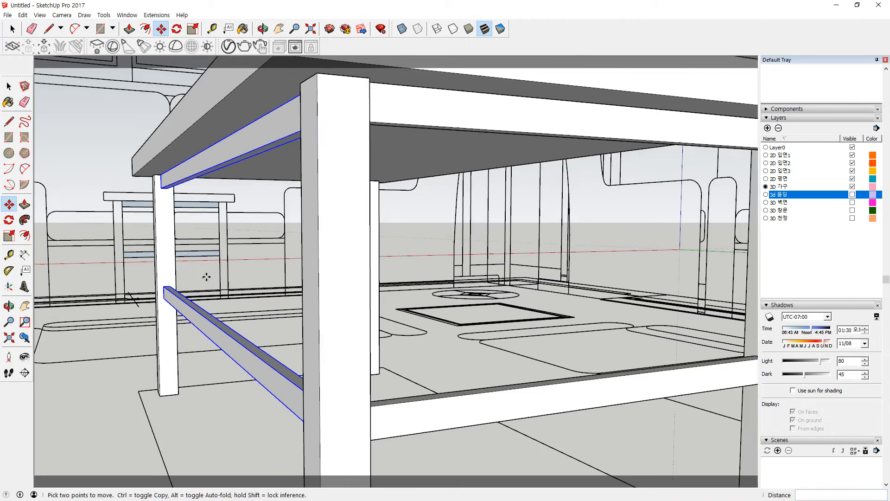
# Step: Copy the upper and lower long rails about 373 mm across to the table's opposite long side
pyautogui.moveTo(212, 277); pyautogui.dragTo(273, 225, button='middle')
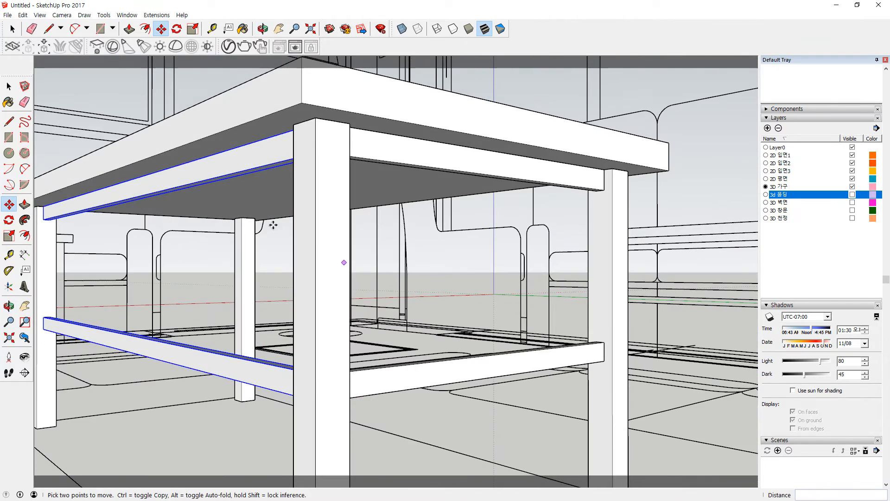
pyautogui.moveTo(332, 346); pyautogui.dragTo(524, 275, button='middle')
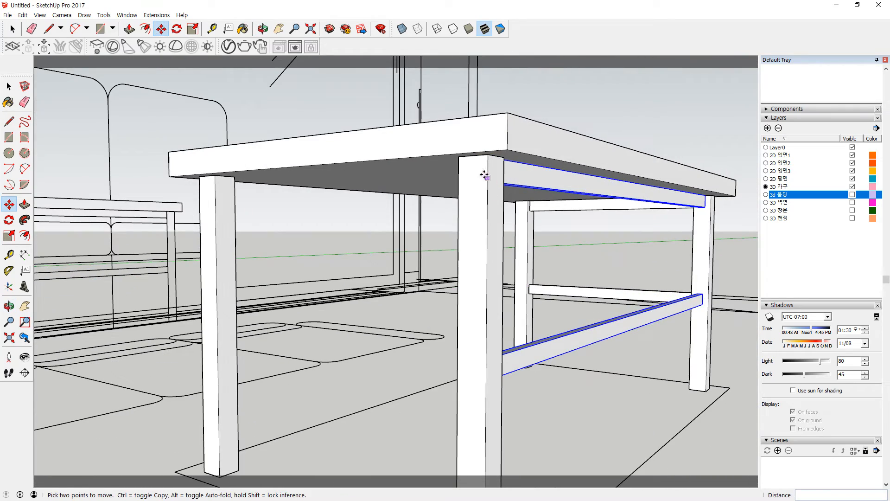
pyautogui.click(488, 156)
pyautogui.press('ctrl')
pyautogui.click(216, 176)
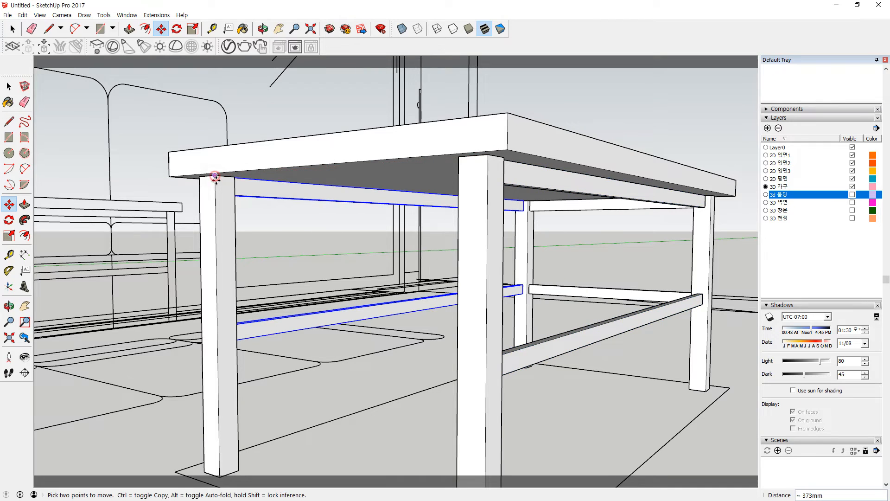
# Step: Copy the upper and lower end rails about 849 mm to the table's opposite end, aligned with the legs
pyautogui.press('space')
pyautogui.click(606, 205)
pyautogui.moveTo(614, 293); pyautogui.dragTo(541, 254, button='middle')
pyautogui.press('m')
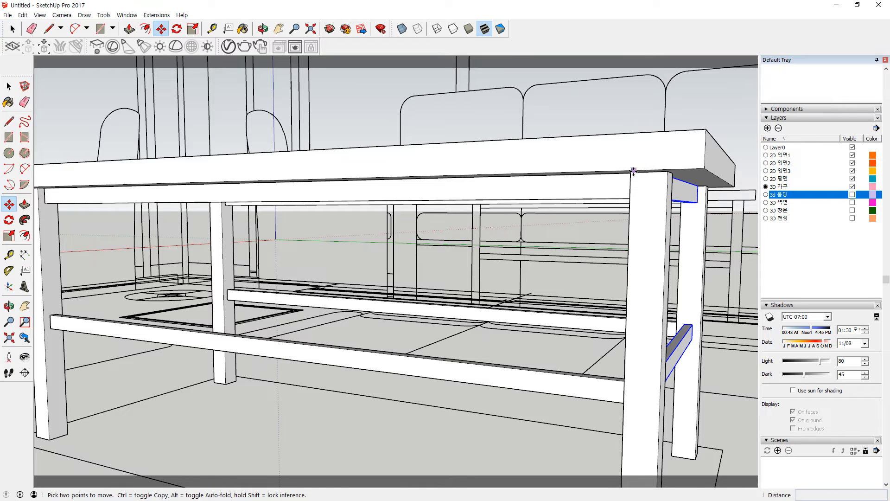
pyautogui.scroll(5, 628, 171)
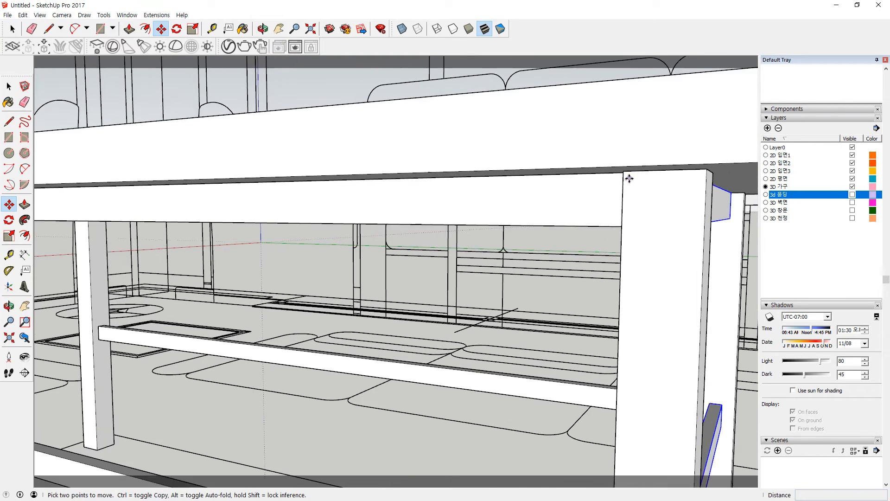
pyautogui.moveTo(611, 175); pyautogui.dragTo(312, 185, button='middle')
pyautogui.scroll(3, 371, 169)
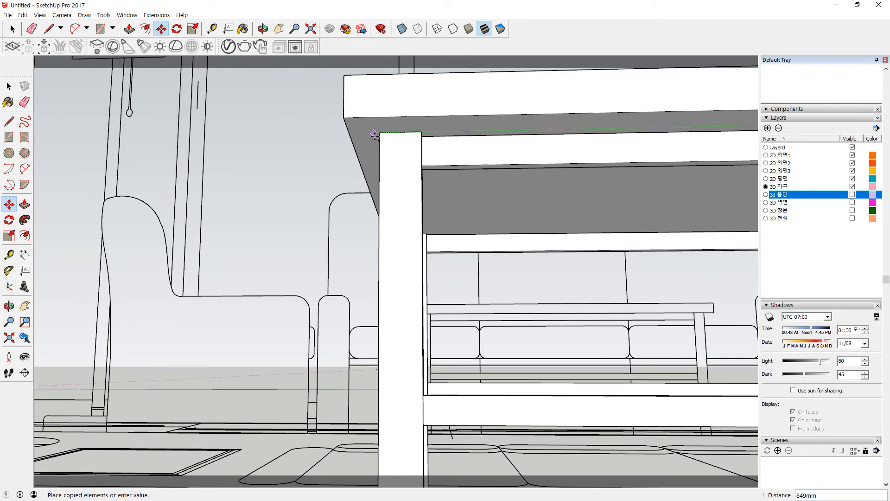
pyautogui.click(379, 133)
pyautogui.press('space')
pyautogui.scroll(-3, 318, 243)
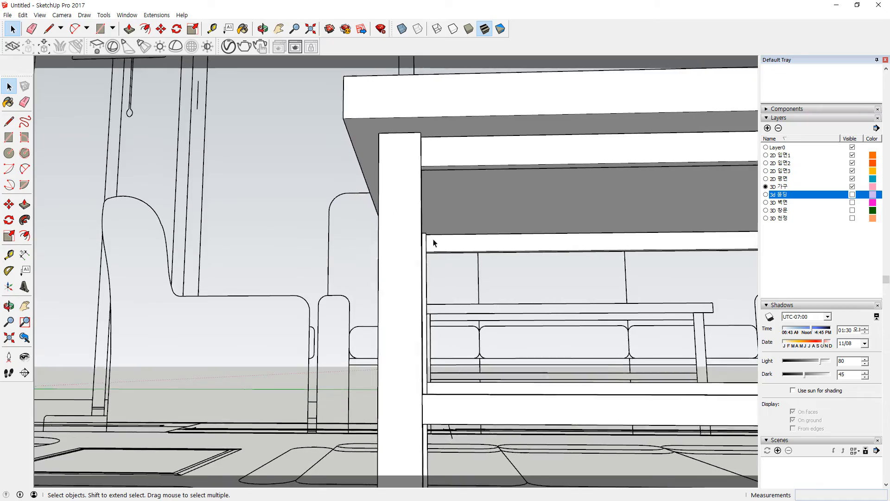
# Step: Move one lower end rail 10 mm inward so it lines up with the leg's inner edge
pyautogui.moveTo(382, 246); pyautogui.dragTo(181, 352, button='middle')
pyautogui.scroll(8, 438, 325)
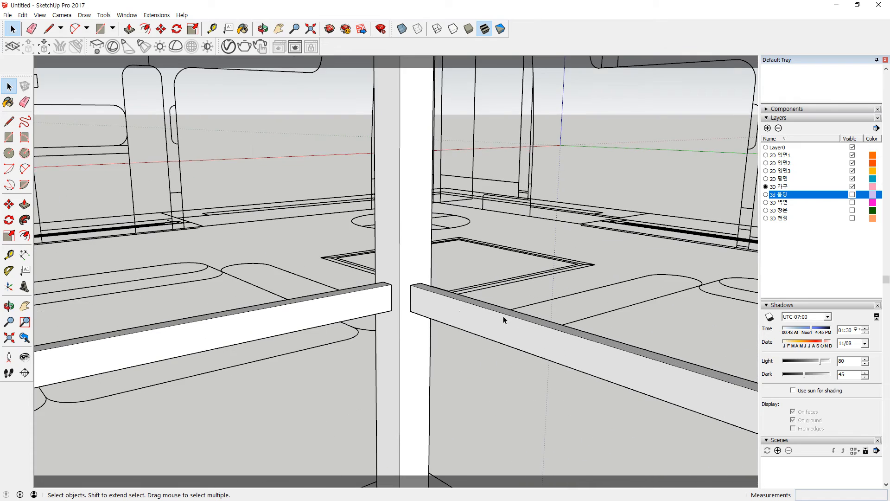
pyautogui.click(357, 299)
pyautogui.scroll(2, 367, 297)
pyautogui.press('m')
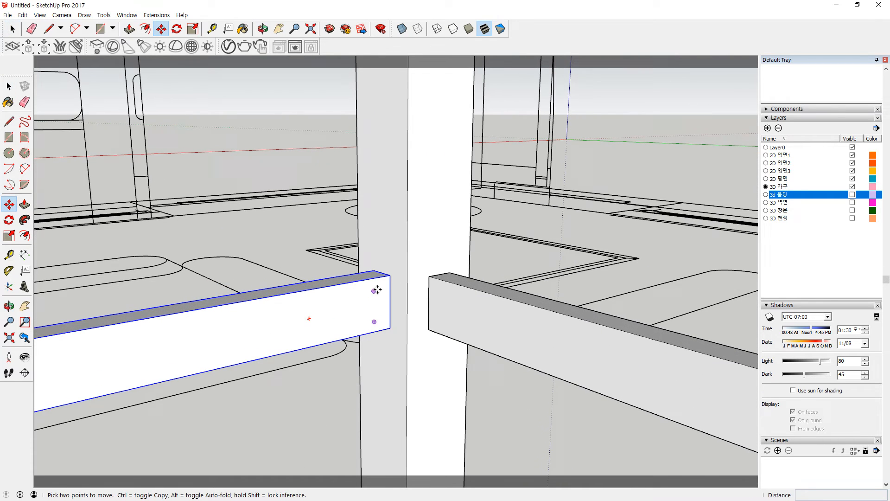
pyautogui.click(389, 277)
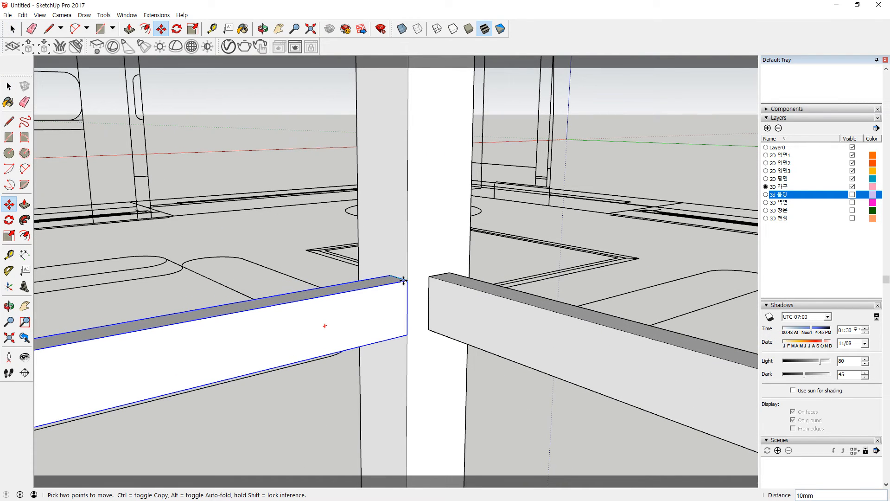
pyautogui.click(406, 280)
# Step: Move the adjoining lower long rail inward so it meets the end rail at the leg's inner corner
pyautogui.press('space')
pyautogui.click(440, 288)
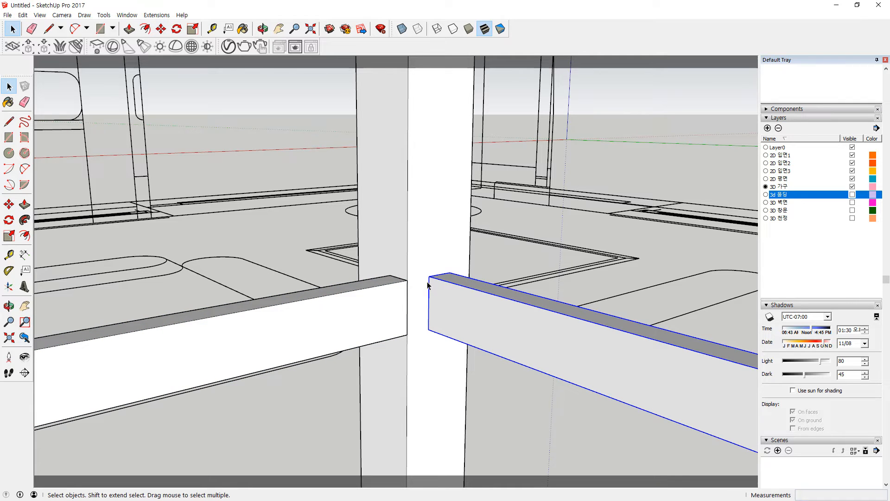
pyautogui.press('m')
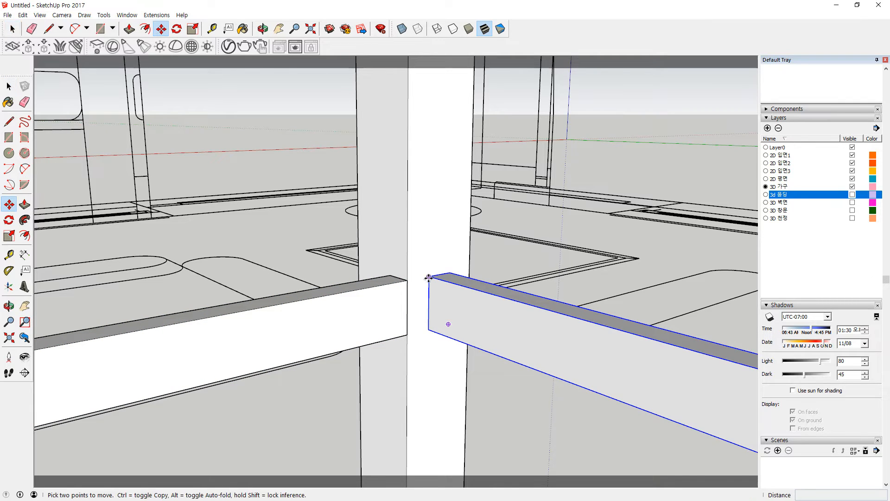
pyautogui.click(428, 277)
pyautogui.click(408, 281)
pyautogui.scroll(-8, 469, 318)
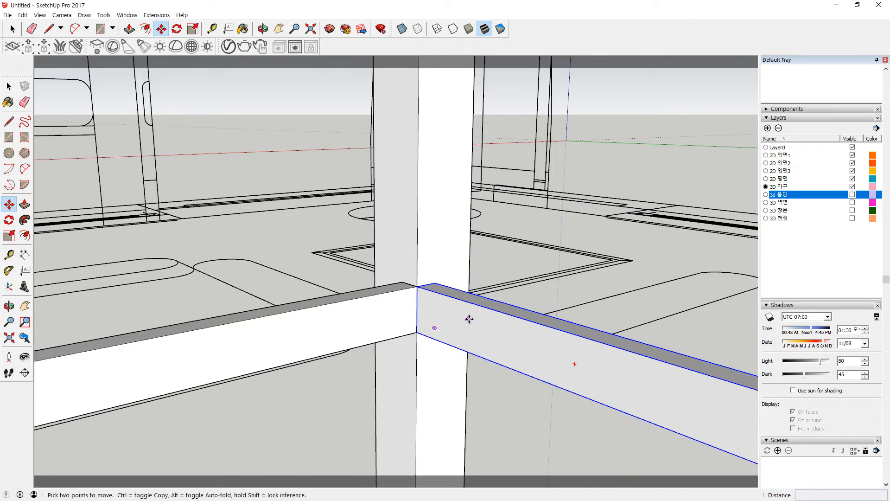
# Step: Move the opposite lower long rail 10 mm inward to the inner edge of its leg
pyautogui.scroll(5, 297, 348)
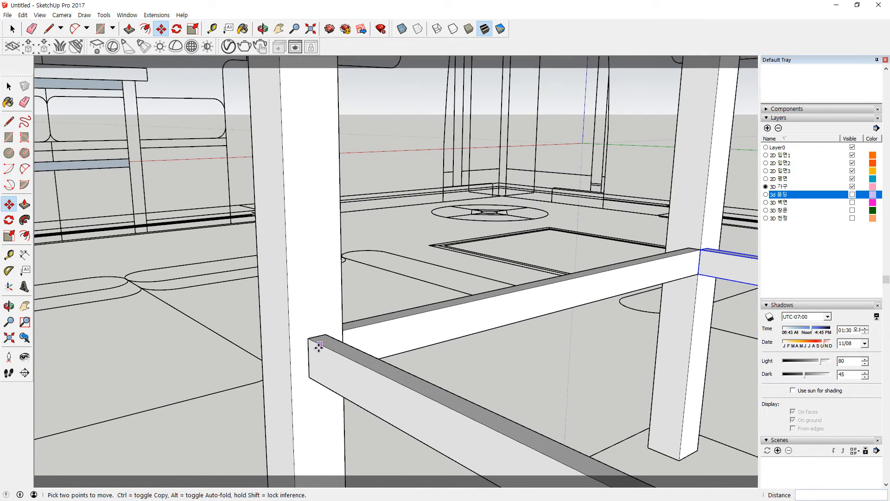
pyautogui.press('space')
pyautogui.click(330, 342)
pyautogui.scroll(4, 330, 343)
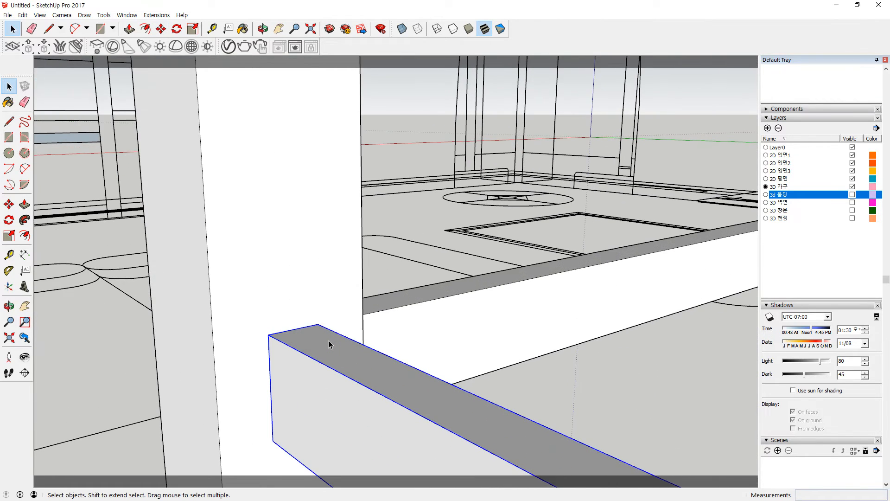
pyautogui.press('m')
pyautogui.click(319, 324)
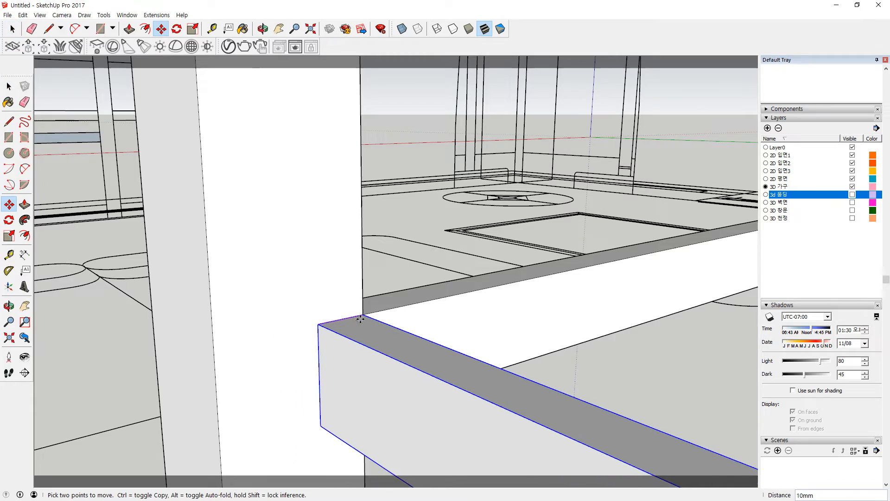
# Step: Move the remaining lower end rail inward by its thickness to meet the long rail at the leg's inner corner
pyautogui.moveTo(364, 320); pyautogui.dragTo(157, 208, button='middle')
pyautogui.moveTo(310, 244); pyautogui.dragTo(53, 318, button='middle')
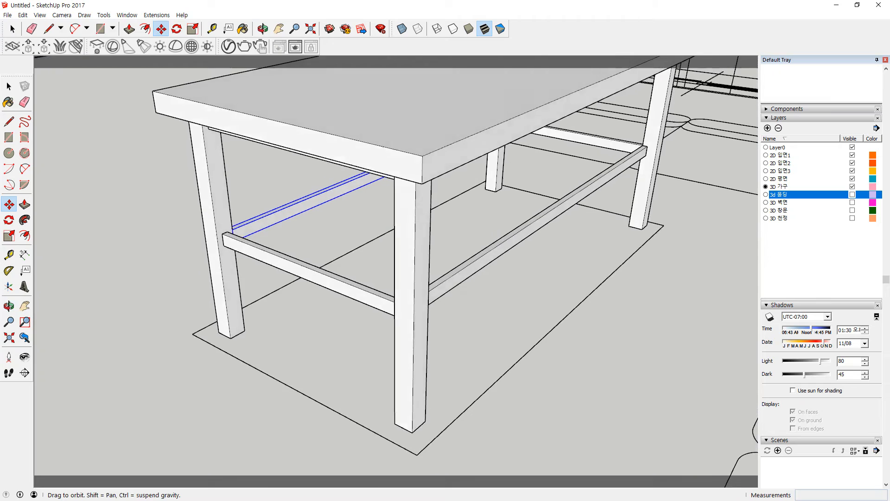
pyautogui.scroll(4, 193, 236)
pyautogui.scroll(1, 297, 238)
pyautogui.press('space')
pyautogui.click(269, 241)
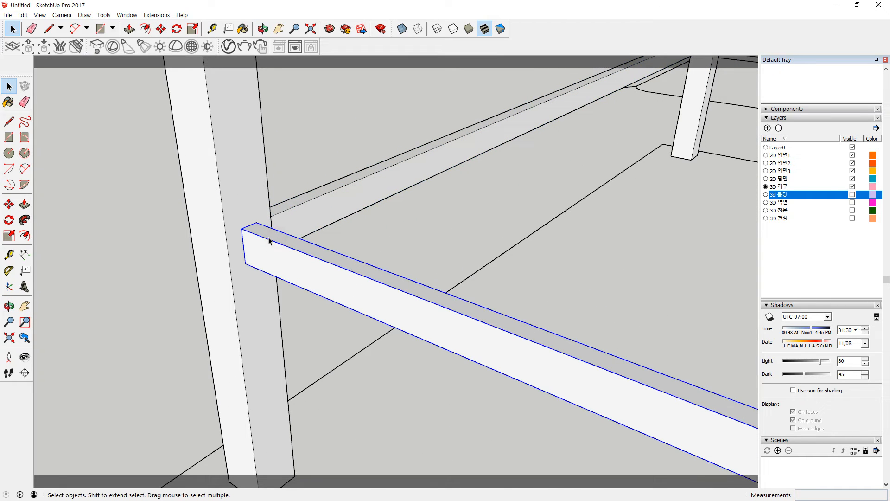
pyautogui.press('m')
pyautogui.click(257, 222)
pyautogui.click(271, 217)
# Step: Draw a rectangle of about 343 by 806 mm for the lower shelf between the inner corners of the four lower rails
pyautogui.press('r')
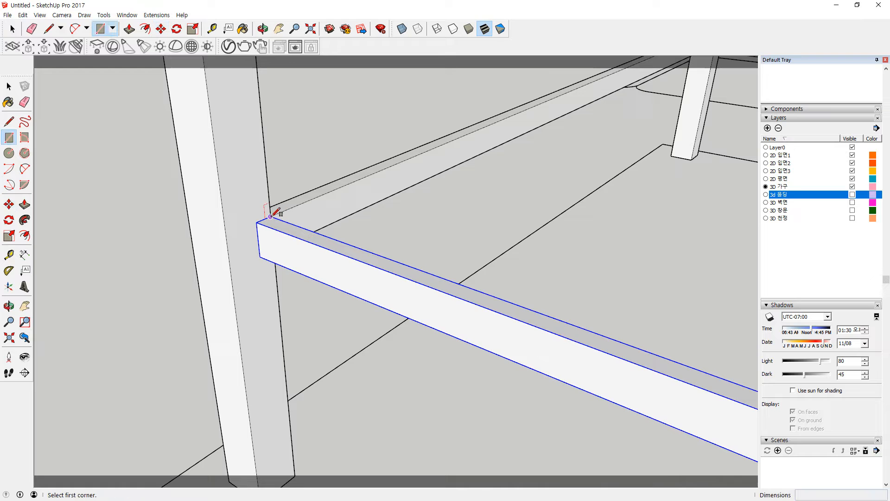
pyautogui.click(270, 217)
pyautogui.scroll(-7, 632, 189)
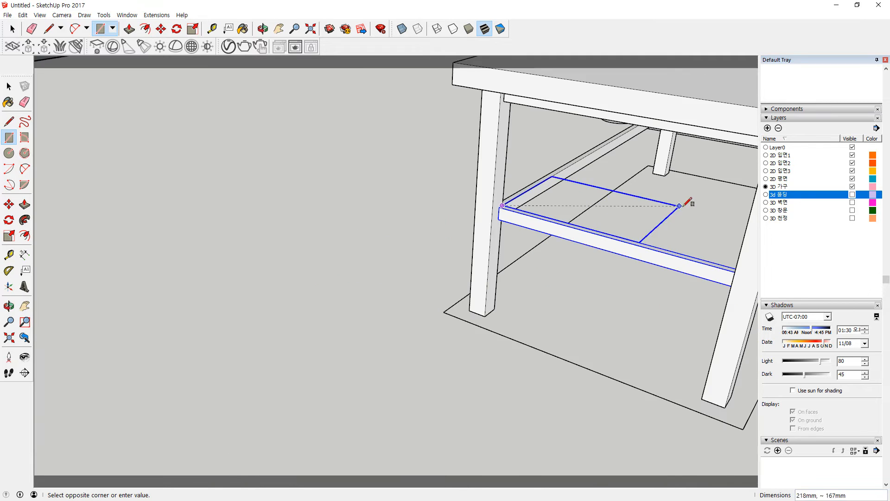
pyautogui.keyDown('shift'); pyautogui.moveTo(685, 204); pyautogui.dragTo(405, 256, button='middle'); pyautogui.keyUp('shift')
pyautogui.scroll(10, 489, 204)
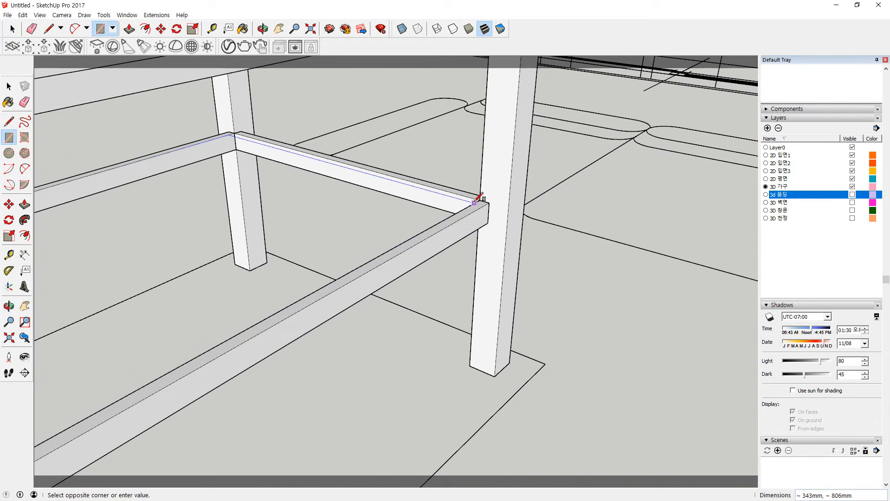
pyautogui.click(476, 200)
# Step: Paint the lower shelf face with the Translucent Glass Tinted material from the Glass and Mirrors collection
pyautogui.press('space')
pyautogui.doubleClick(264, 185)
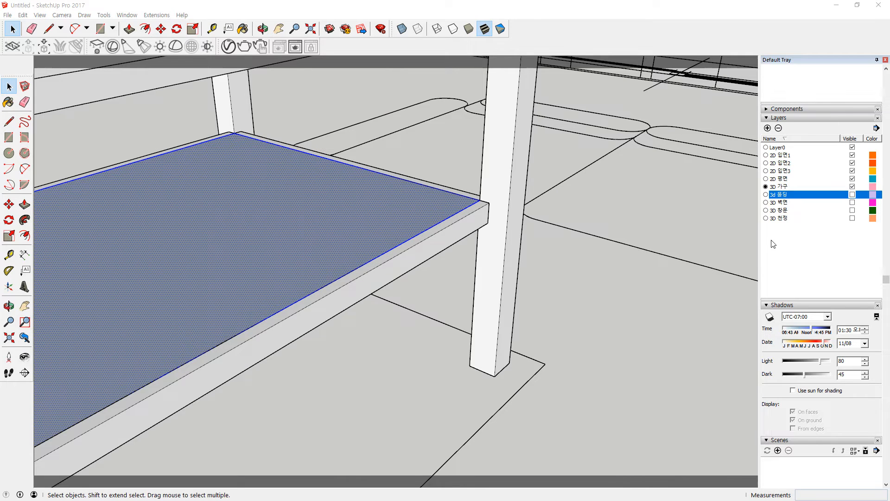
pyautogui.click(768, 110)
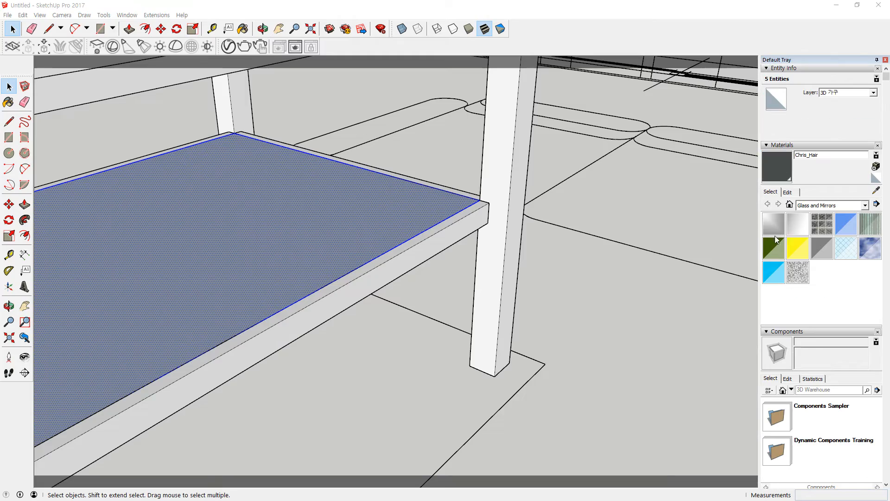
pyautogui.click(773, 274)
pyautogui.click(309, 198)
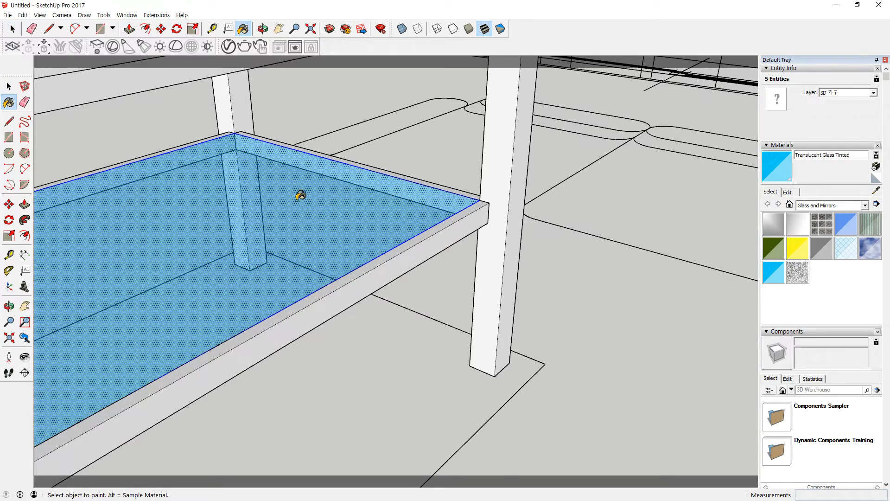
pyautogui.press('space')
# Step: Try to lower the glass shelf 8 mm inside the rail frame, starting from the rails' inner top corner
pyautogui.scroll(3, 234, 137)
pyautogui.moveTo(231, 135)
pyautogui.mouseDown(button='middle')
pyautogui.moveTo(332, 219)
pyautogui.moveTo(317, 134)
pyautogui.moveTo(304, 131)
pyautogui.mouseUp(button='middle')
pyautogui.scroll(2, 260, 151)
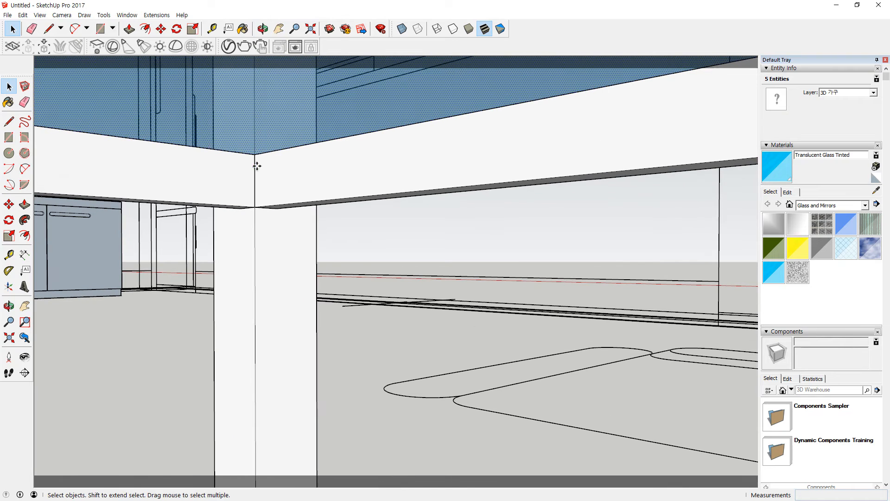
pyautogui.press('m')
pyautogui.click(256, 158)
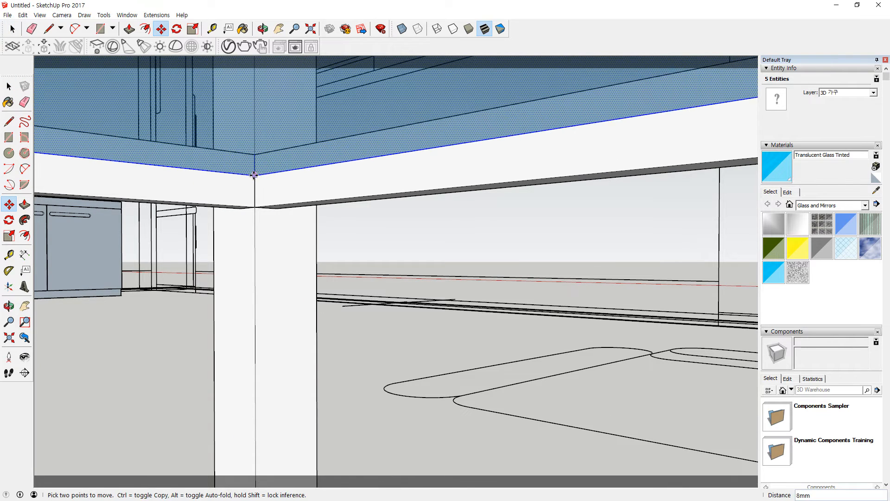
pyautogui.scroll(-5, 392, 207)
pyautogui.moveTo(391, 199); pyautogui.dragTo(370, 283, button='middle')
pyautogui.scroll(5, 391, 258)
pyautogui.scroll(2, 533, 267)
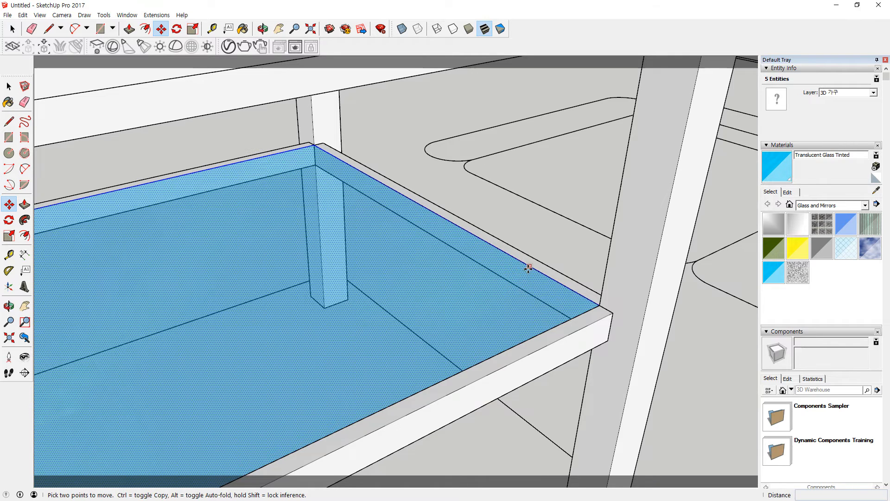
pyautogui.moveTo(527, 273); pyautogui.dragTo(497, 303, button='middle')
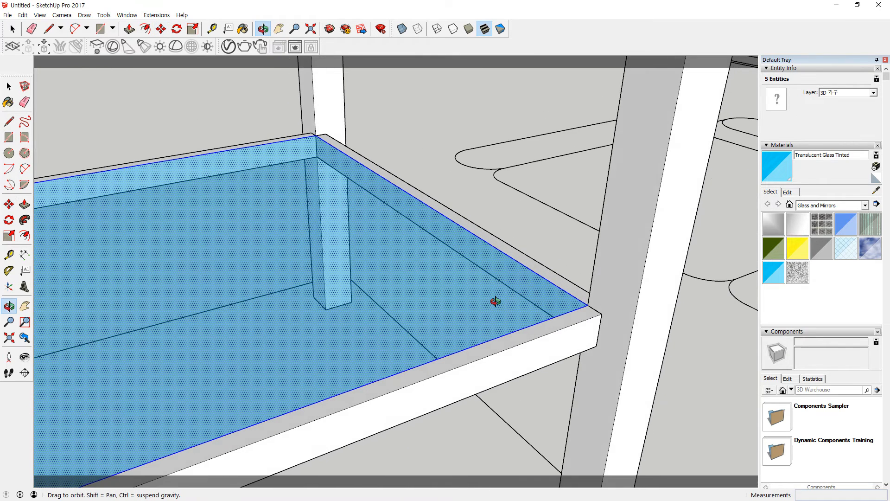
pyautogui.press('space')
pyautogui.click(541, 225)
# Step: Examine the sofa outlines in the floor plan and wall elevations around the coffee table
pyautogui.scroll(-3, 555, 285)
pyautogui.scroll(-5, 393, 279)
pyautogui.moveTo(387, 283); pyautogui.dragTo(436, 266, button='middle')
pyautogui.scroll(3, 463, 274)
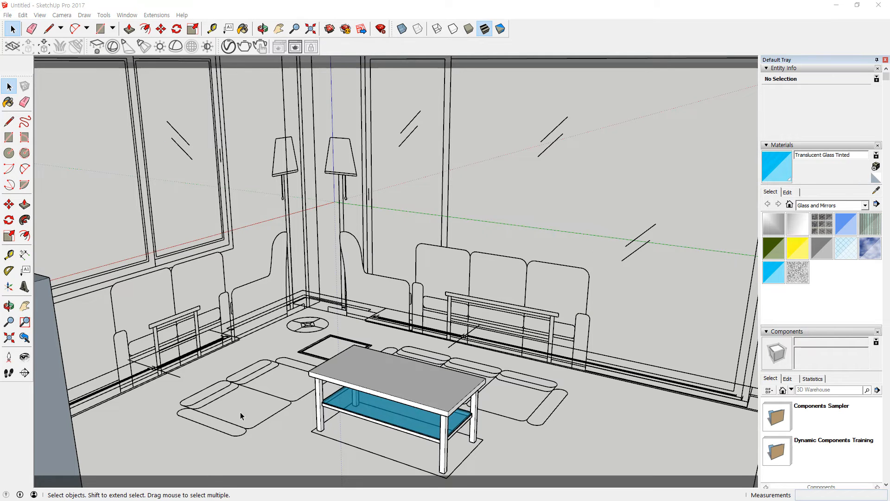
pyautogui.scroll(5, 370, 294)
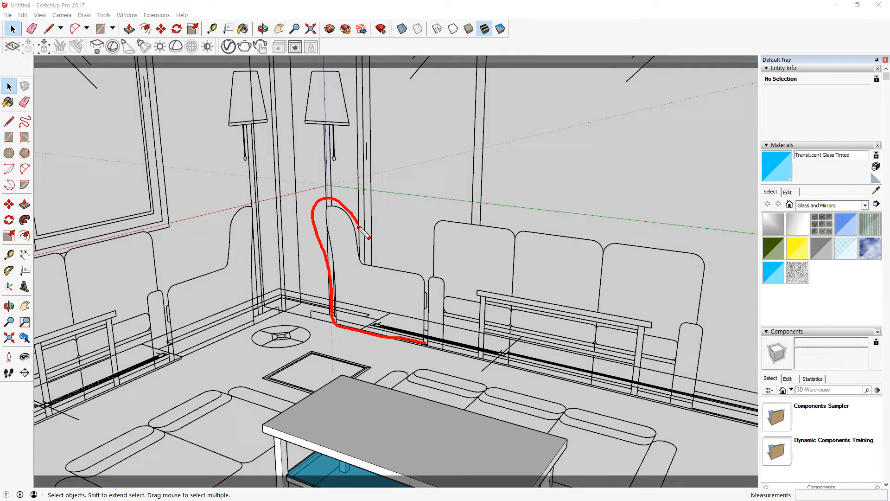
pyautogui.press('Escape')
pyautogui.scroll(-1, 248, 343)
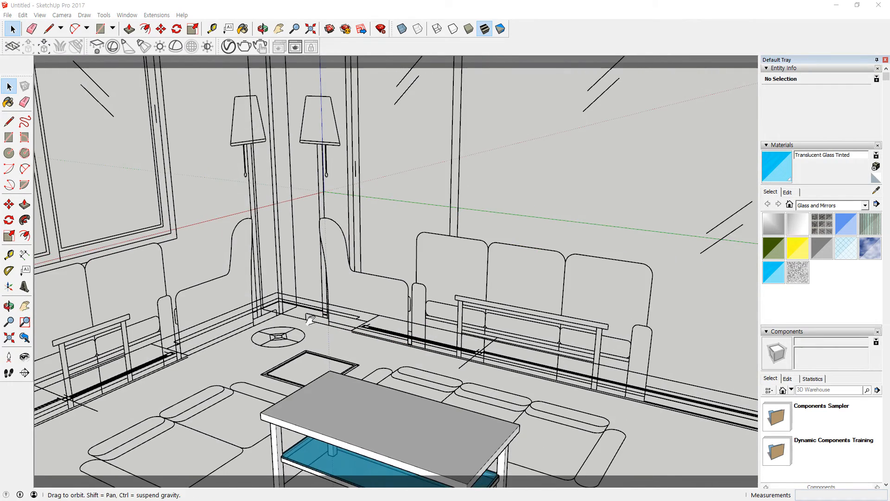
# Step: Draw a rectangle over the straight part of the two-seat sofa's outer armrest outline on the floor plan
pyautogui.keyDown('shift'); pyautogui.moveTo(249, 343); pyautogui.dragTo(380, 241, button='middle'); pyautogui.keyUp('shift')
pyautogui.moveTo(194, 408); pyautogui.dragTo(238, 477, button='middle')
pyautogui.scroll(2, 238, 477)
pyautogui.scroll(1, 308, 332)
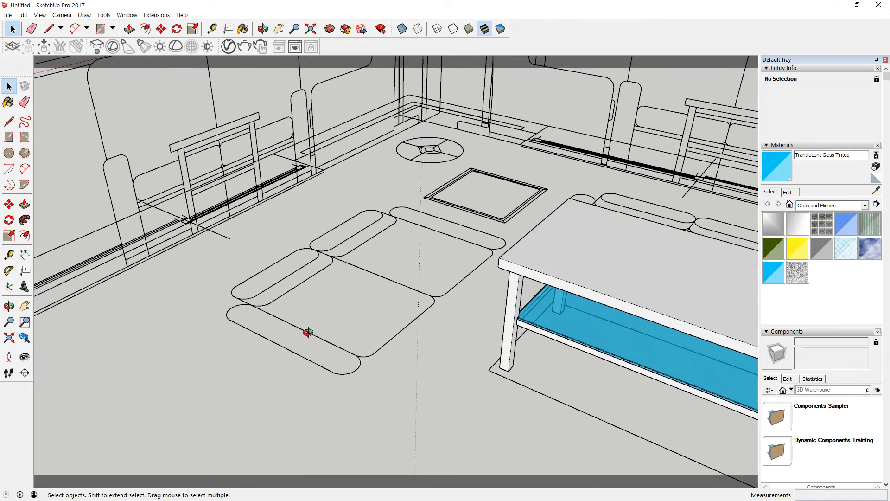
pyautogui.scroll(4, 240, 256)
pyautogui.scroll(2, 259, 303)
pyautogui.press('r')
pyautogui.click(235, 296)
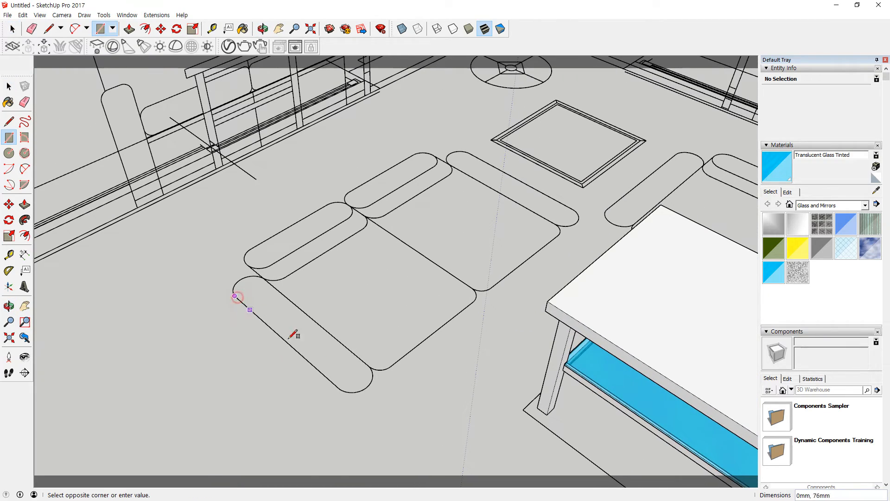
pyautogui.click(369, 366)
# Step: Try to draw a circle over the armrest's rounded end, centered on the rectangle's short edge
pyautogui.scroll(1, 251, 280)
pyautogui.press('c')
pyautogui.click(251, 288)
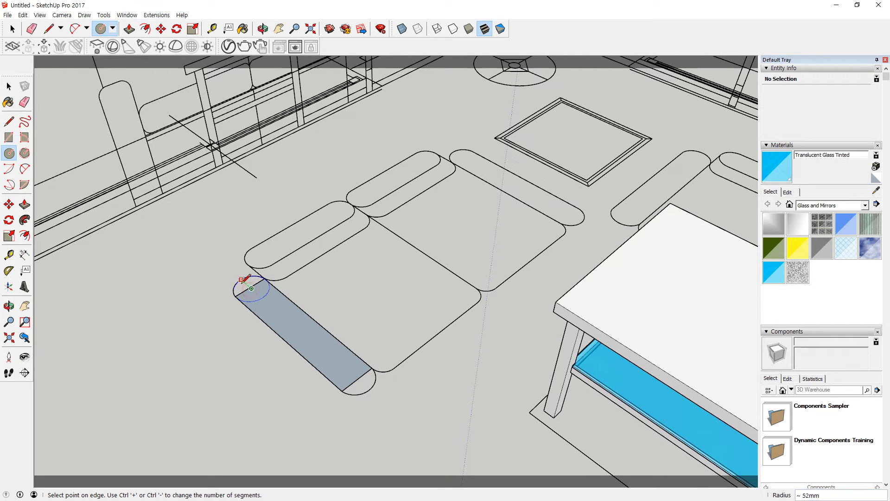
pyautogui.click(235, 296)
pyautogui.scroll(5, 238, 294)
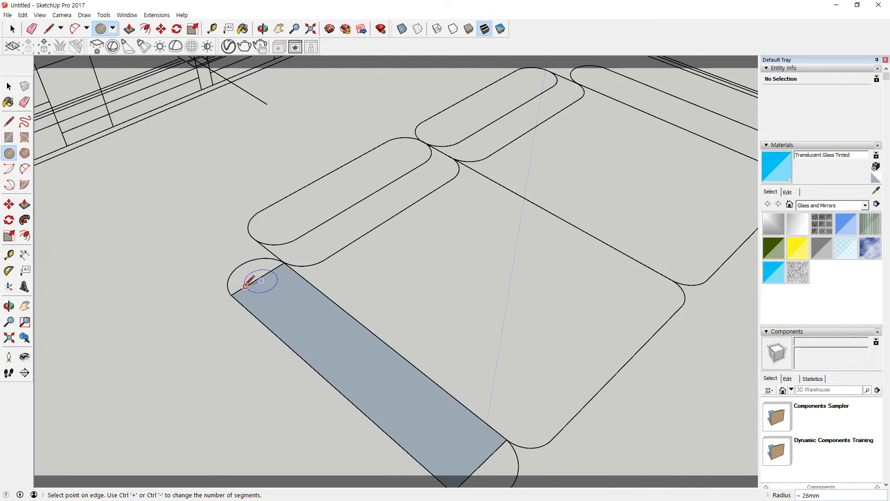
pyautogui.click(270, 269)
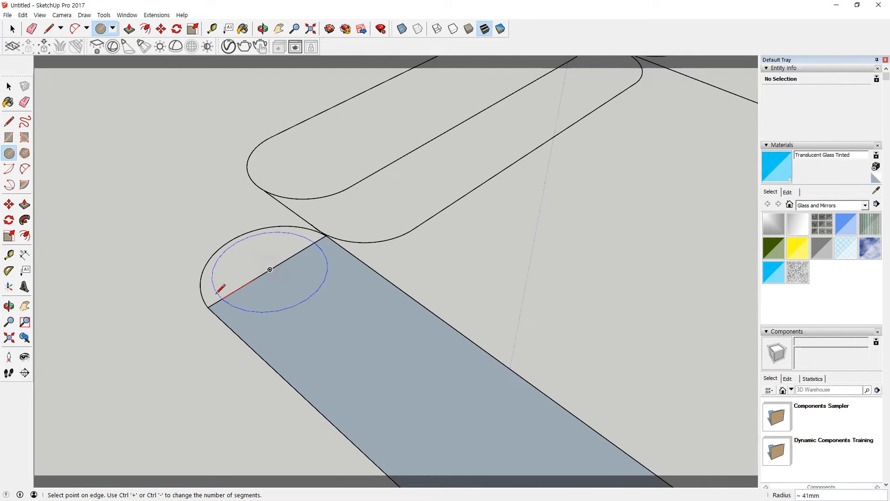
pyautogui.press('Escape')
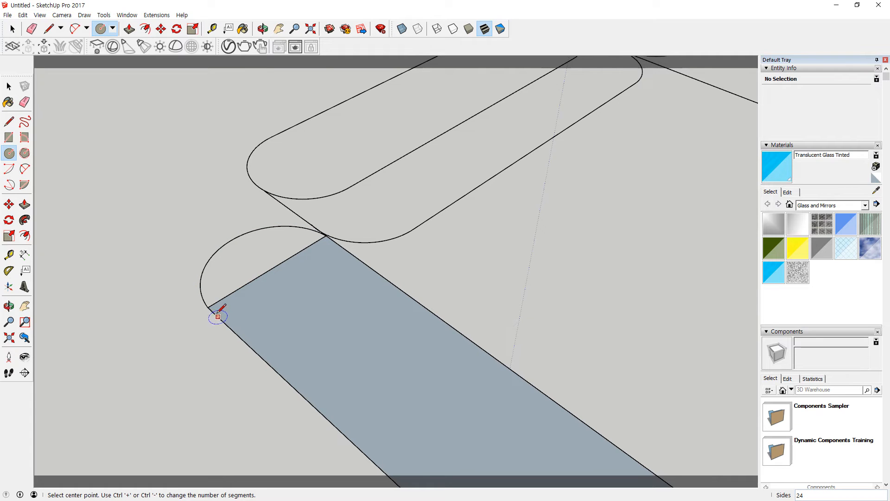
pyautogui.click(276, 274)
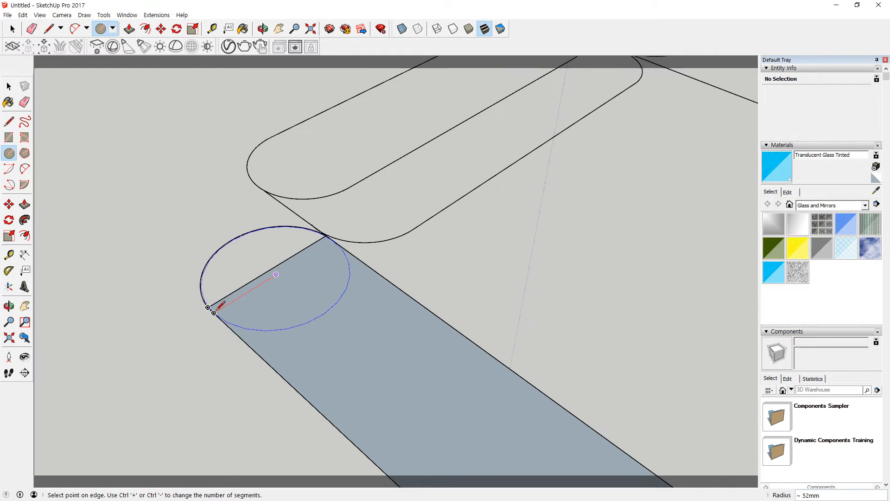
pyautogui.press('Escape')
# Step: Delete the rectangle drawn over the armrest outline
pyautogui.press('space')
pyautogui.click(301, 296)
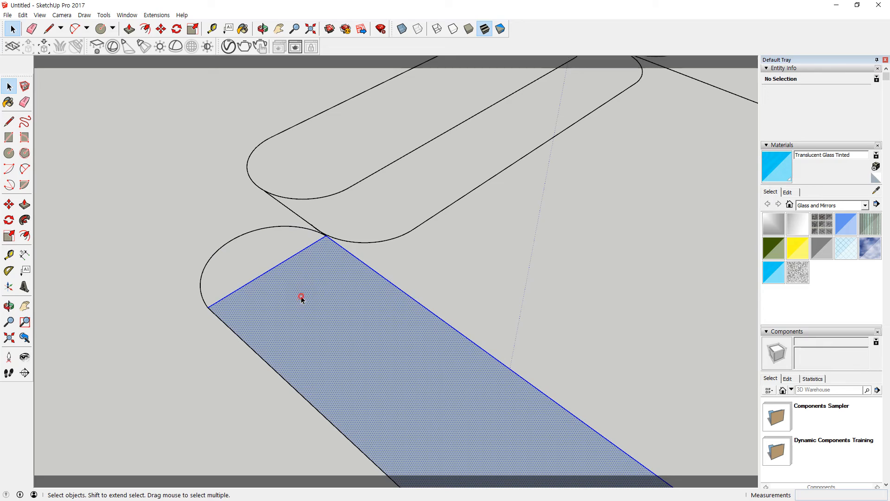
pyautogui.press('Delete')
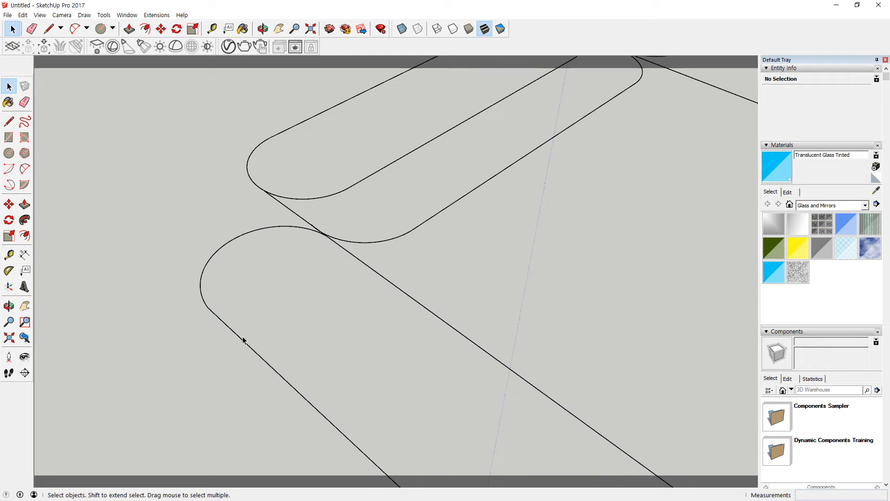
# Step: Draw a circle of about 52 mm radius over each rounded end of the outer armrest outline
pyautogui.press('r')
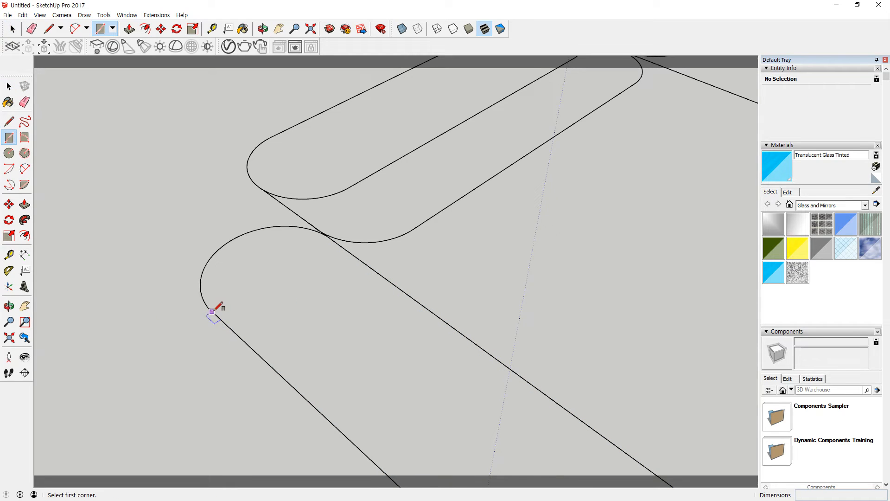
pyautogui.press('c')
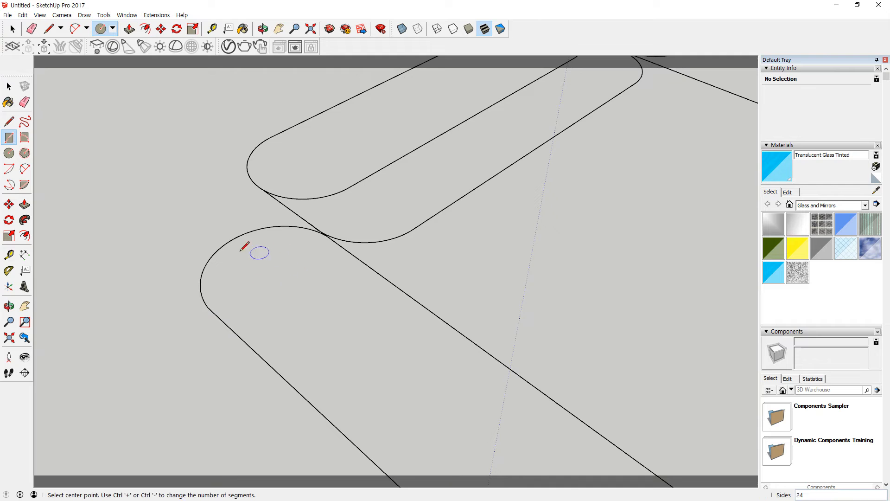
pyautogui.click(276, 274)
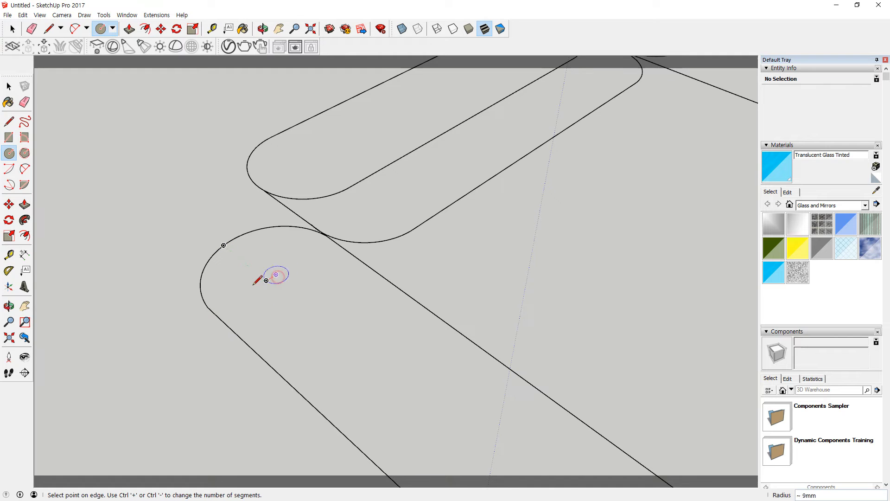
pyautogui.click(214, 313)
pyautogui.scroll(-3, 258, 325)
pyautogui.moveTo(273, 329); pyautogui.dragTo(366, 302, button='middle')
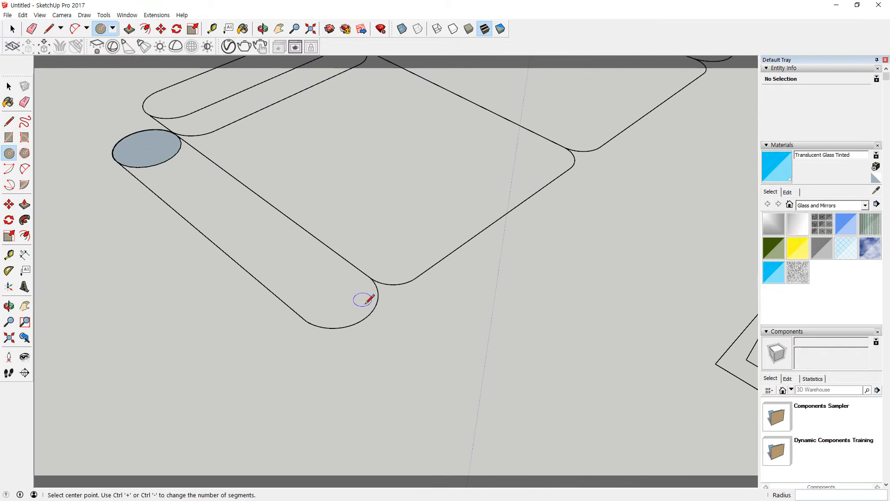
pyautogui.click(335, 296)
pyautogui.click(303, 318)
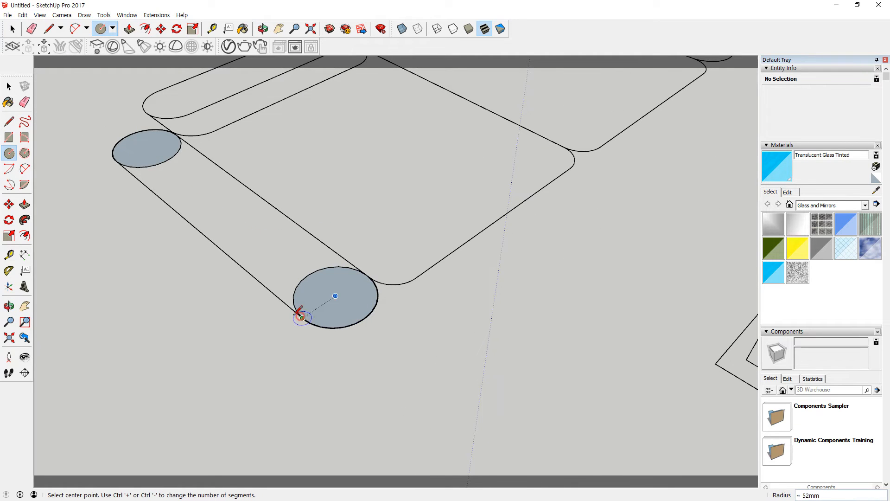
# Step: Draw a rectangle of about 452 by 105 mm joining the two armrest circles along the outline's straight sides
pyautogui.press('r')
pyautogui.click(303, 318)
pyautogui.moveTo(175, 143); pyautogui.dragTo(148, 129, button='middle')
pyautogui.scroll(4, 145, 138)
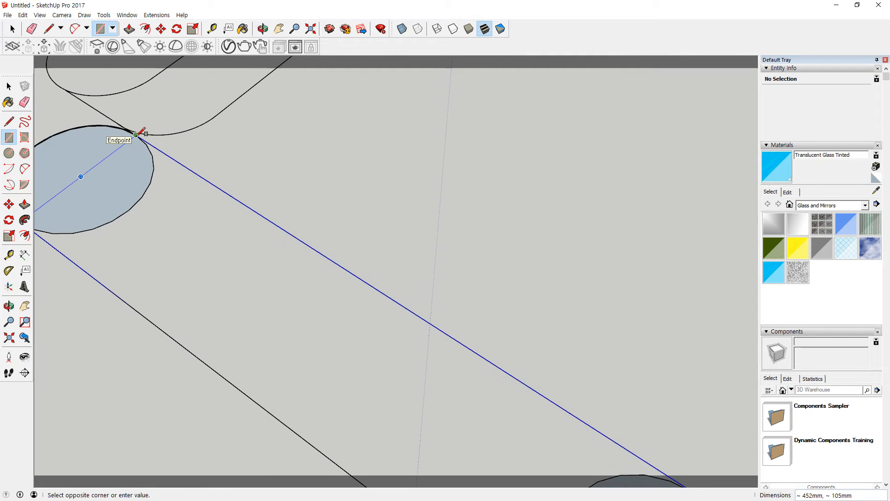
pyautogui.click(135, 136)
# Step: Erase the lines inside the armrest shape to leave one face with rounded ends
pyautogui.scroll(-3, 172, 200)
pyautogui.press('e')
pyautogui.moveTo(116, 171); pyautogui.dragTo(140, 198)
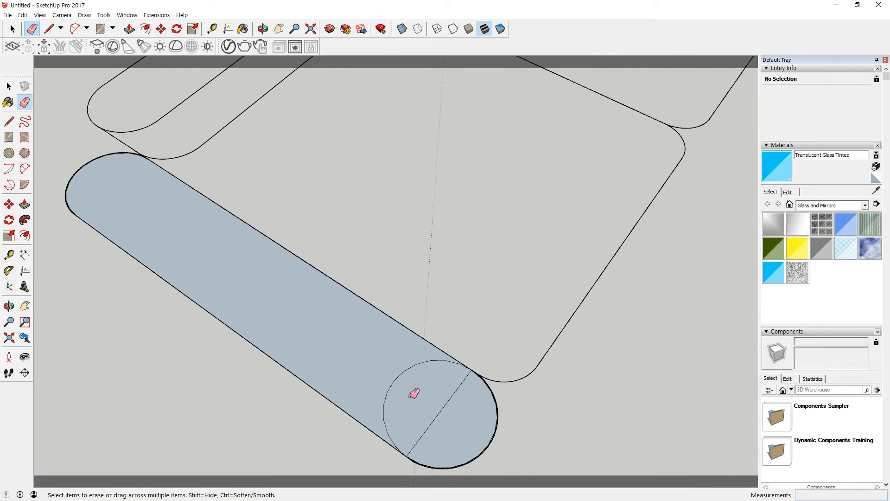
pyautogui.moveTo(436, 367)
pyautogui.mouseDown(button='middle')
pyautogui.moveTo(310, 253)
pyautogui.moveTo(295, 277)
pyautogui.mouseUp(button='middle')
# Step: Push/Pull the armrest face up 430 mm to match the top of the armrest in the elevation drawing
pyautogui.press('space')
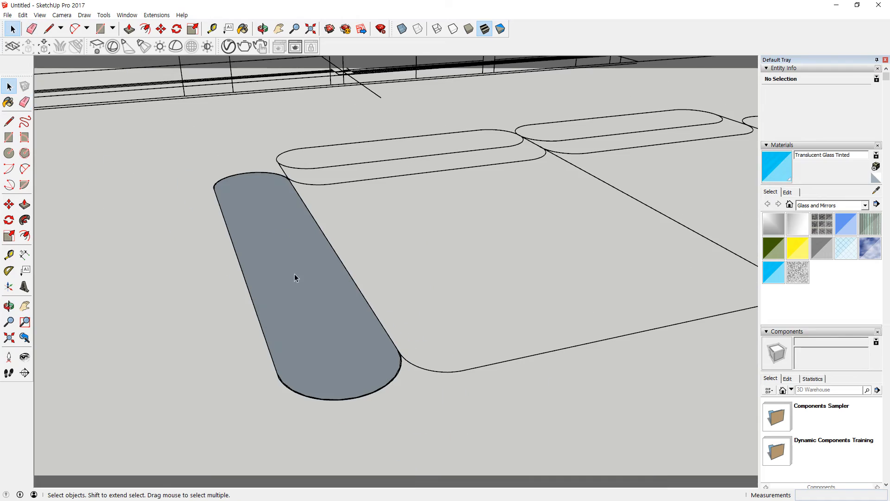
pyautogui.press('p')
pyautogui.click(316, 288)
pyautogui.keyDown('shift'); pyautogui.moveTo(499, 187); pyautogui.dragTo(209, 392, button='middle'); pyautogui.keyUp('shift')
pyautogui.keyDown('shift'); pyautogui.moveTo(640, 251); pyautogui.dragTo(114, 361, button='middle'); pyautogui.keyUp('shift')
pyautogui.click(565, 195)
# Step: Copy the extruded armrest about 938 mm along the red axis to the opposite end of the sofa's plan outline
pyautogui.scroll(-6, 169, 272)
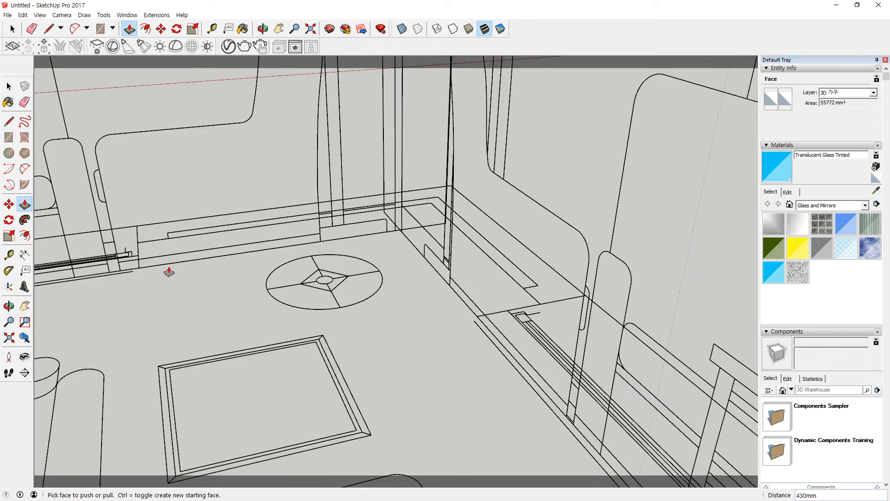
pyautogui.moveTo(202, 259); pyautogui.dragTo(205, 324, button='middle')
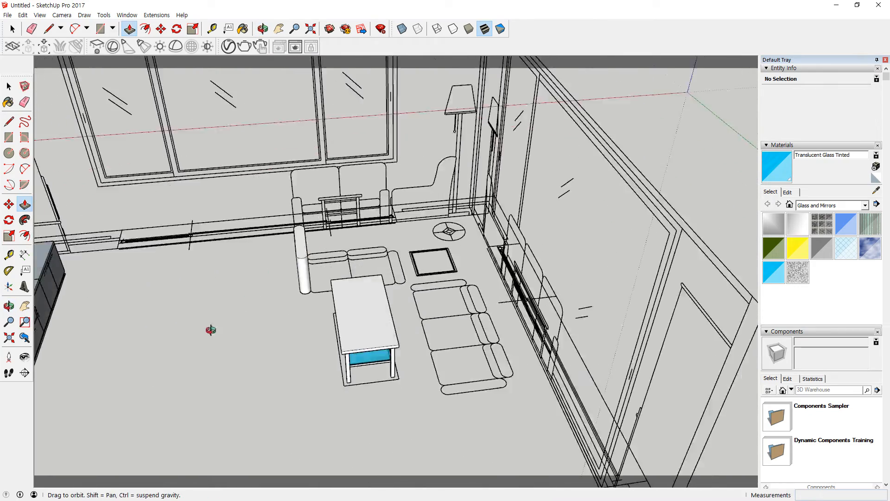
pyautogui.scroll(6, 374, 205)
pyautogui.press('space')
pyautogui.tripleClick(237, 286)
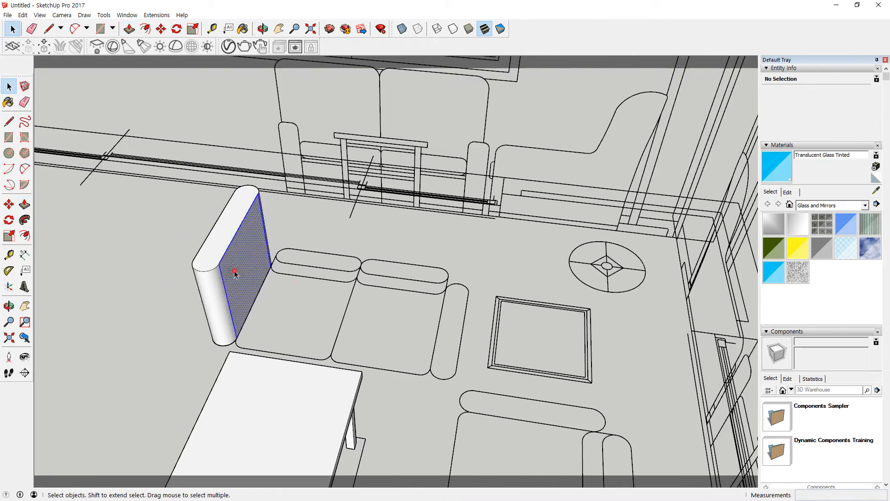
pyautogui.press('m')
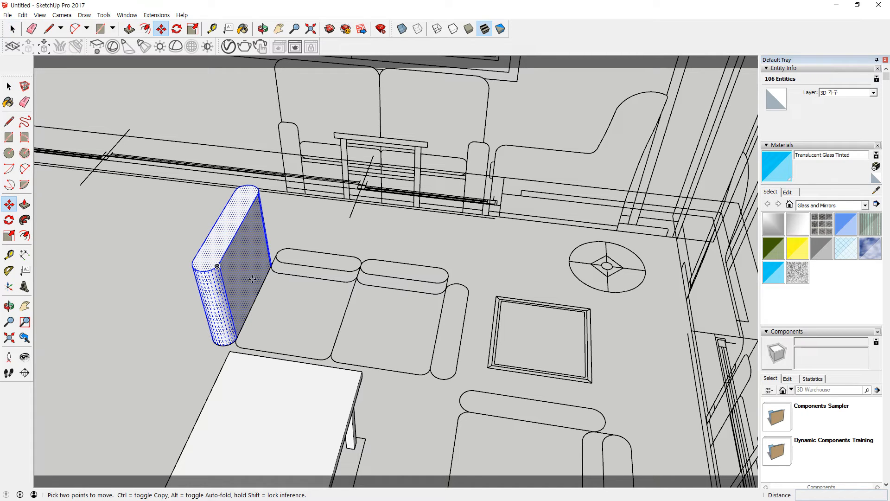
pyautogui.press('ctrl')
pyautogui.click(259, 298)
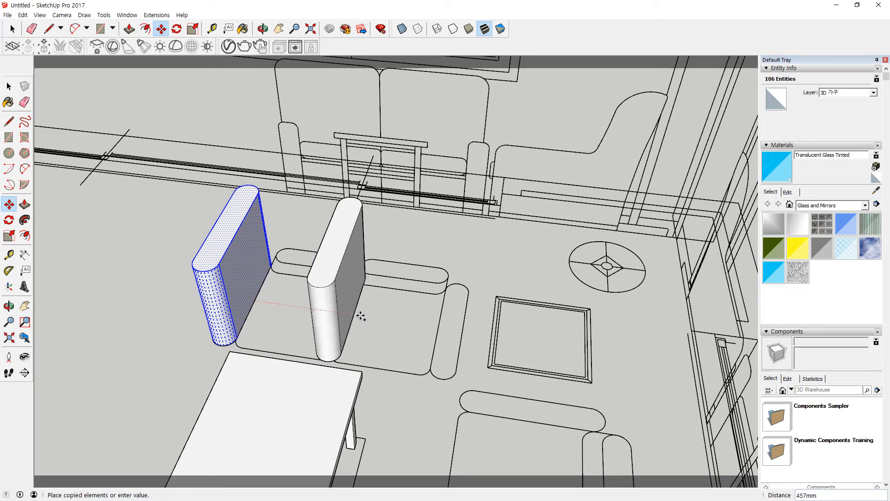
pyautogui.moveTo(439, 327); pyautogui.dragTo(286, 298, button='middle')
pyautogui.scroll(3, 436, 364)
pyautogui.scroll(6, 465, 383)
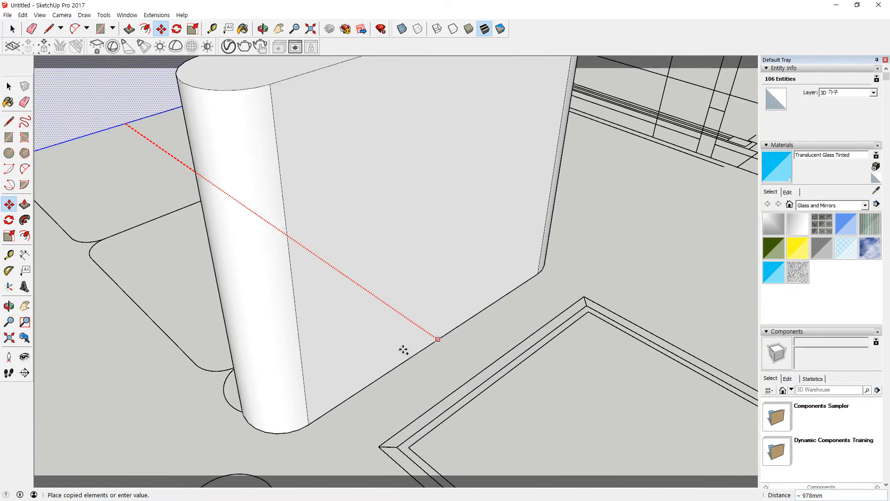
pyautogui.click(392, 344)
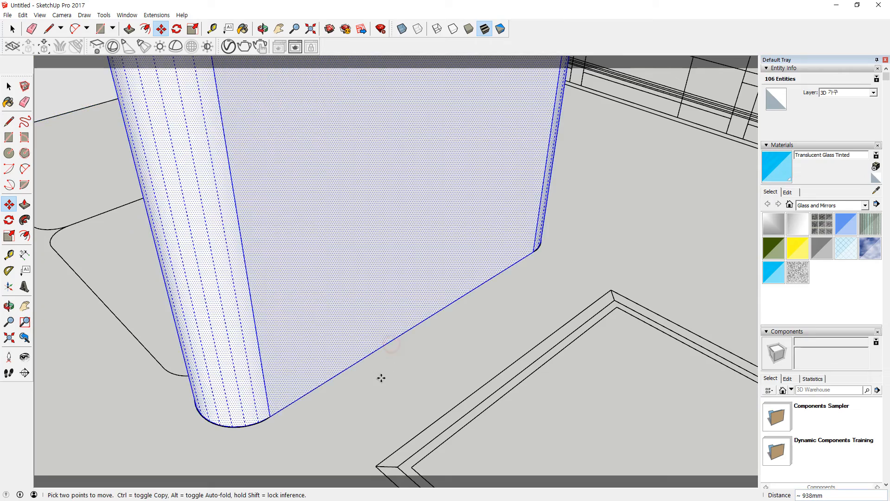
pyautogui.scroll(-3, 383, 378)
pyautogui.press('space')
pyautogui.click(393, 377)
# Step: Draw a rectangle over the seat base in the sofa's elevation, between the armrests and below the seat cushions
pyautogui.scroll(-6, 393, 379)
pyautogui.moveTo(320, 333); pyautogui.dragTo(548, 295, button='middle')
pyautogui.moveTo(346, 278); pyautogui.dragTo(500, 299, button='middle')
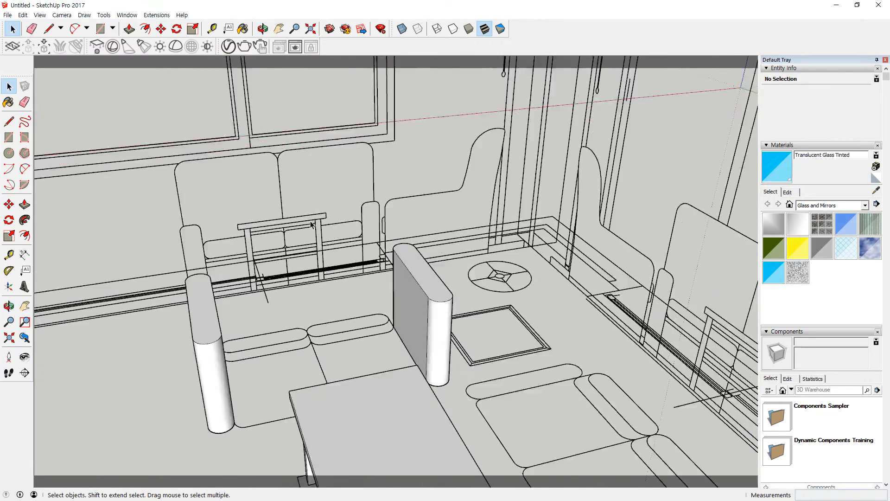
pyautogui.scroll(4, 312, 223)
pyautogui.moveTo(328, 280); pyautogui.dragTo(377, 316, button='middle')
pyautogui.scroll(4, 411, 282)
pyautogui.press('r')
pyautogui.click(425, 283)
pyautogui.keyDown('shift'); pyautogui.moveTo(185, 230); pyautogui.dragTo(228, 221, button='middle'); pyautogui.keyUp('shift')
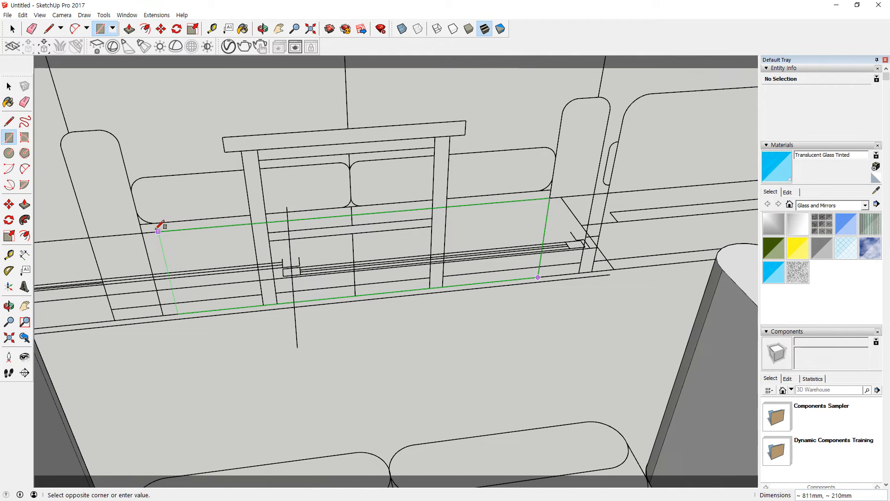
pyautogui.click(139, 224)
pyautogui.press('space')
pyautogui.doubleClick(205, 264)
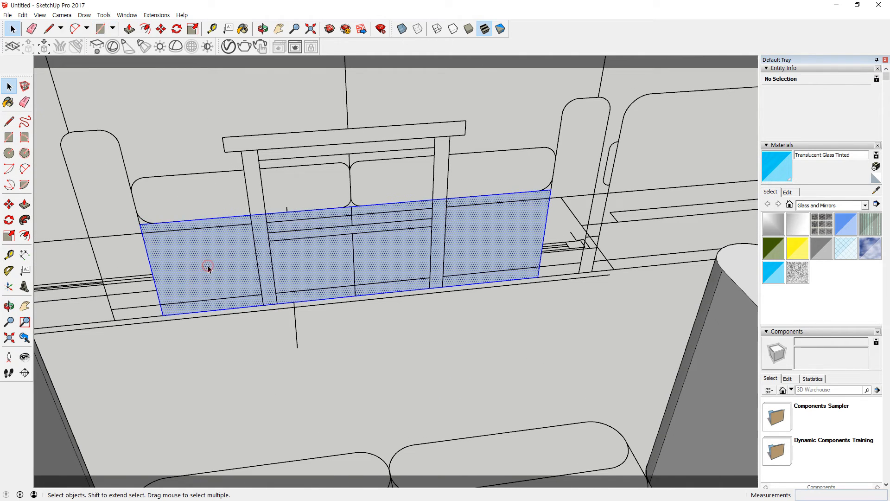
pyautogui.scroll(-2, 205, 265)
pyautogui.press('m')
pyautogui.press('space')
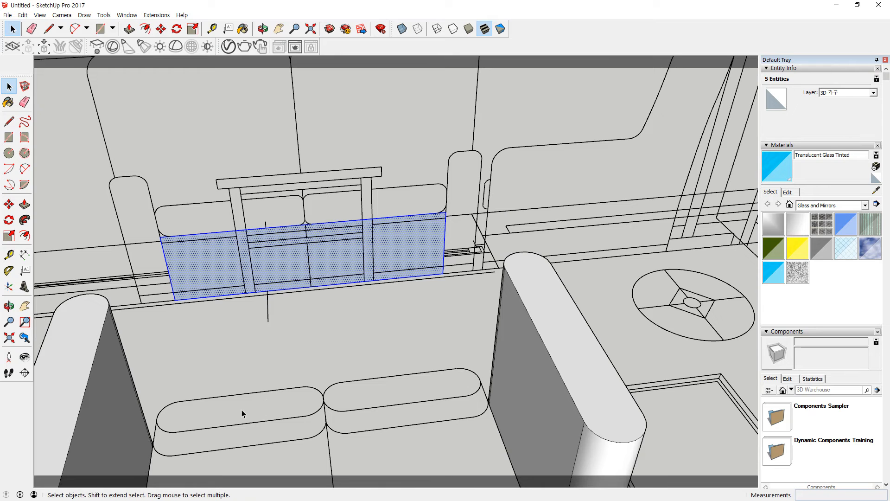
# Step: Make each of the two sofa armrests a separate group
pyautogui.moveTo(272, 404); pyautogui.dragTo(323, 268, button='middle')
pyautogui.tripleClick(167, 308)
pyautogui.rightClick(169, 311)
pyautogui.click(199, 390)
pyautogui.click(664, 273)
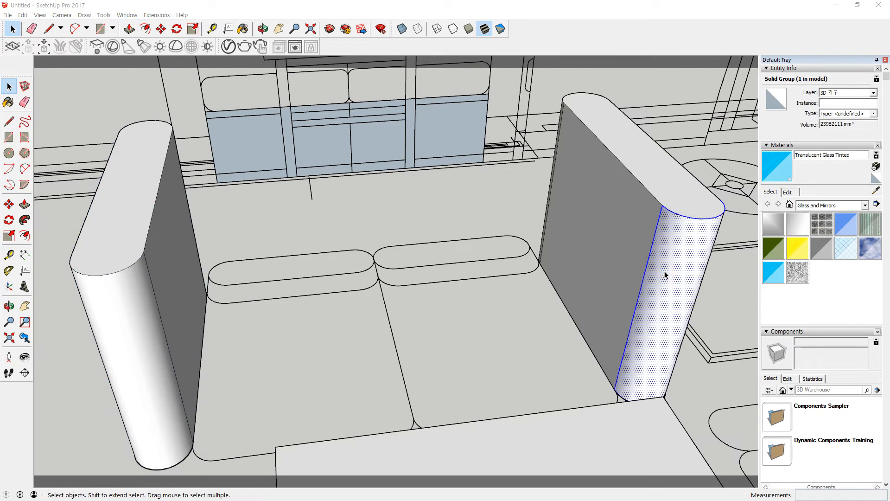
pyautogui.tripleClick(628, 234)
pyautogui.hotkey('ctrl', 'g')
# Step: Move the seat base rectangle about 1040 mm along the green axis to the front ends of the armrests
pyautogui.click(270, 152)
pyautogui.doubleClick(270, 152)
pyautogui.press('m')
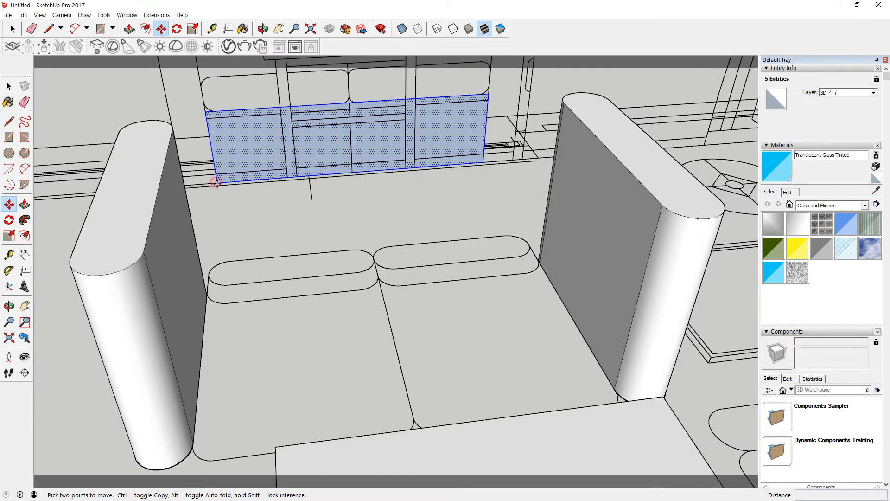
pyautogui.click(215, 181)
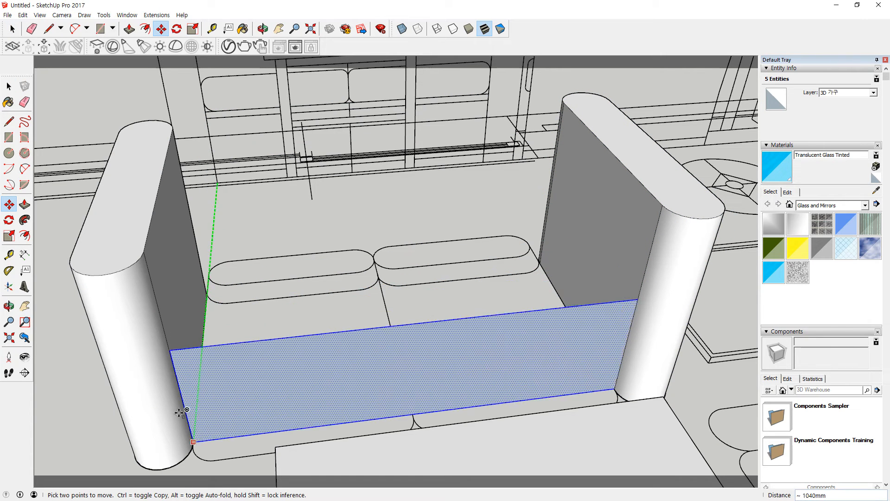
pyautogui.click(168, 360)
# Step: Push/Pull the seat base face about 460 mm backward between the armrests to form the solid base
pyautogui.moveTo(328, 369); pyautogui.dragTo(308, 266, button='middle')
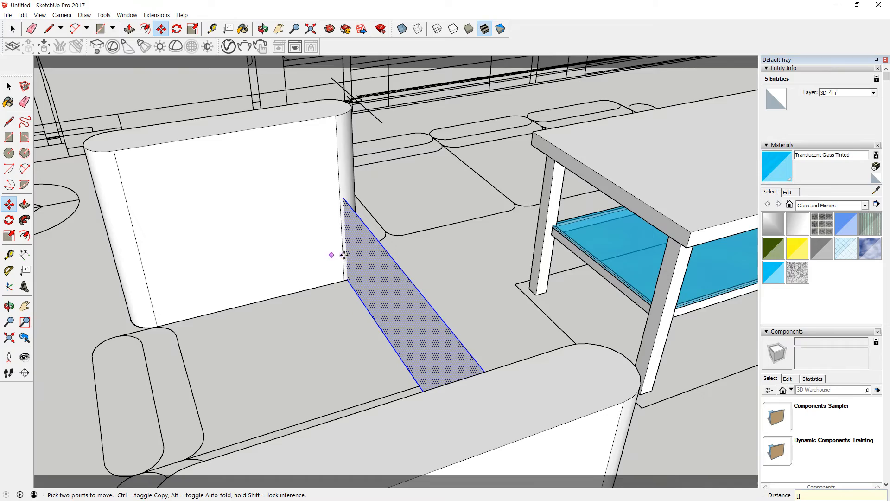
pyautogui.moveTo(378, 278); pyautogui.dragTo(334, 279, button='middle')
pyautogui.press('p')
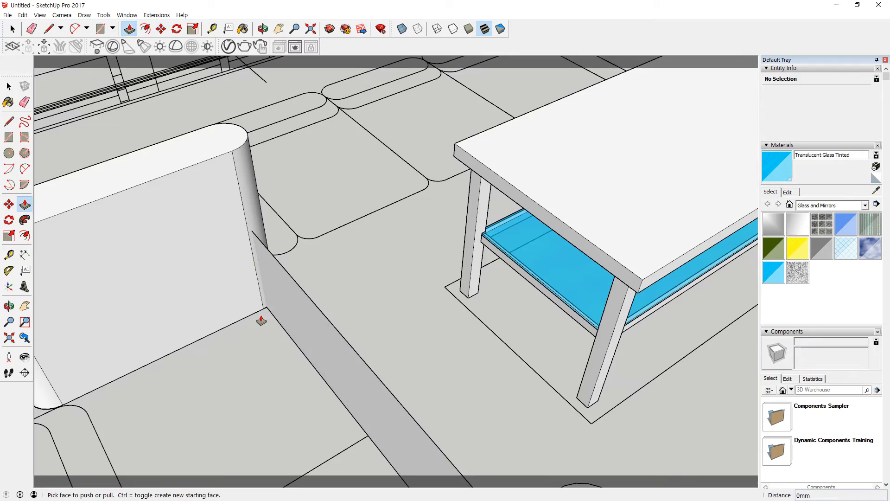
pyautogui.click(284, 308)
pyautogui.moveTo(185, 335); pyautogui.dragTo(280, 199, button='middle')
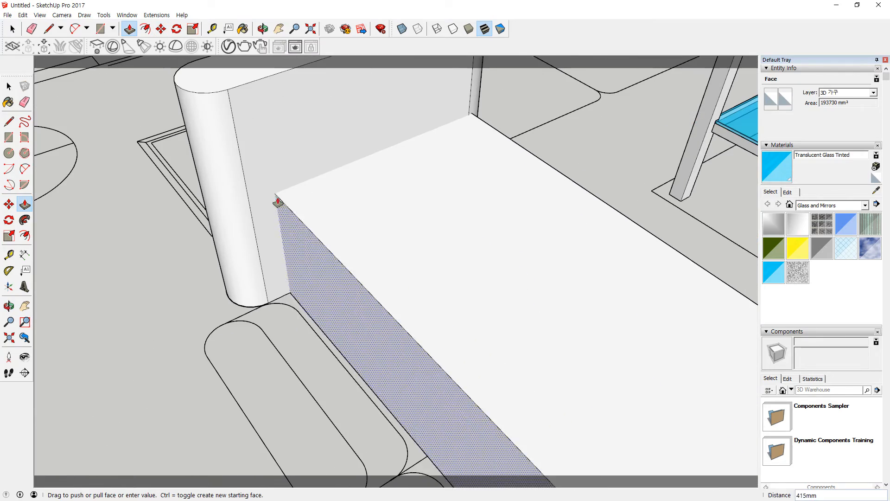
pyautogui.click(249, 198)
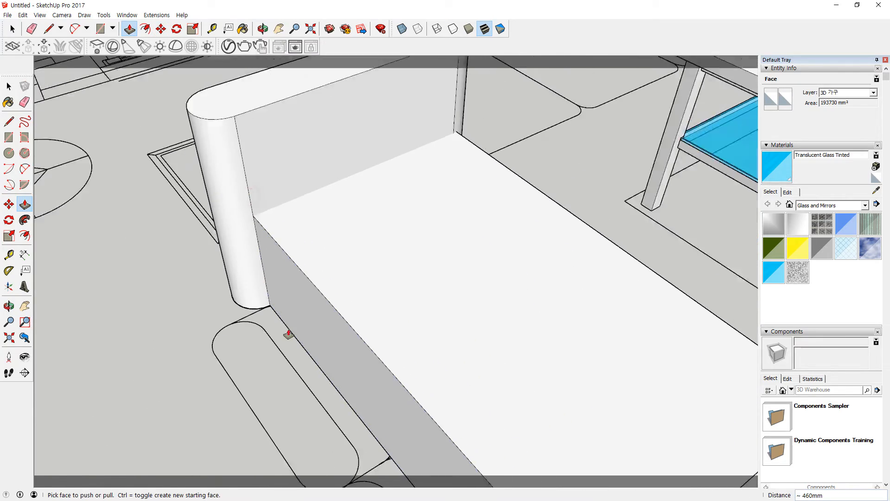
# Step: Push/Pull the seat base's rear face about 39 mm outward to the edge of the back cushion outlines
pyautogui.scroll(-5, 289, 334)
pyautogui.moveTo(291, 335); pyautogui.dragTo(382, 404, button='middle')
pyautogui.scroll(3, 435, 455)
pyautogui.moveTo(462, 444); pyautogui.dragTo(470, 338, button='middle')
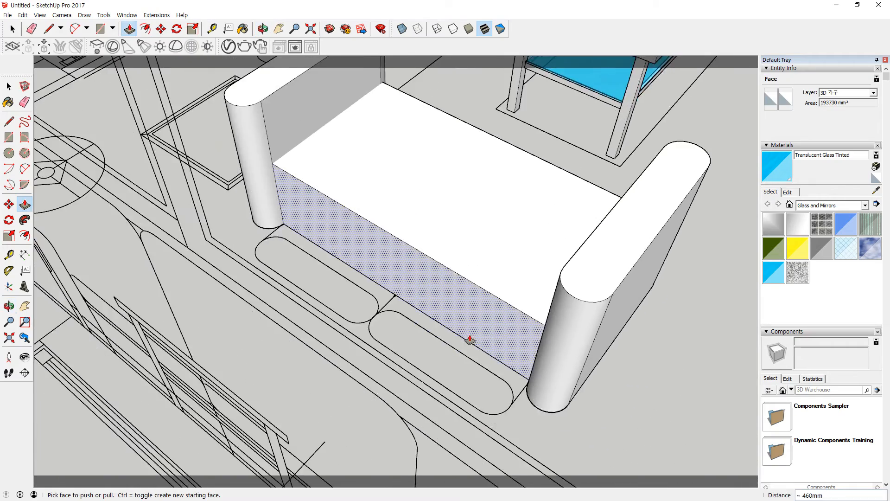
pyautogui.scroll(3, 468, 343)
pyautogui.click(467, 345)
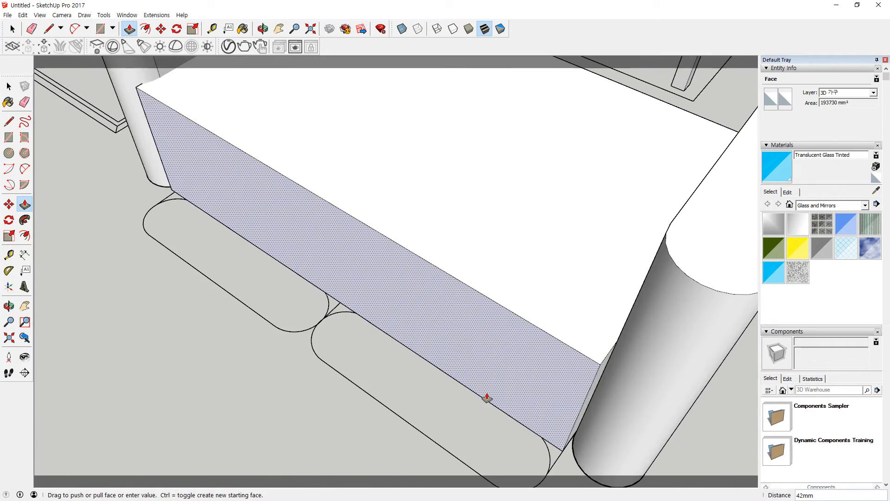
pyautogui.click(485, 393)
pyautogui.scroll(5, 482, 389)
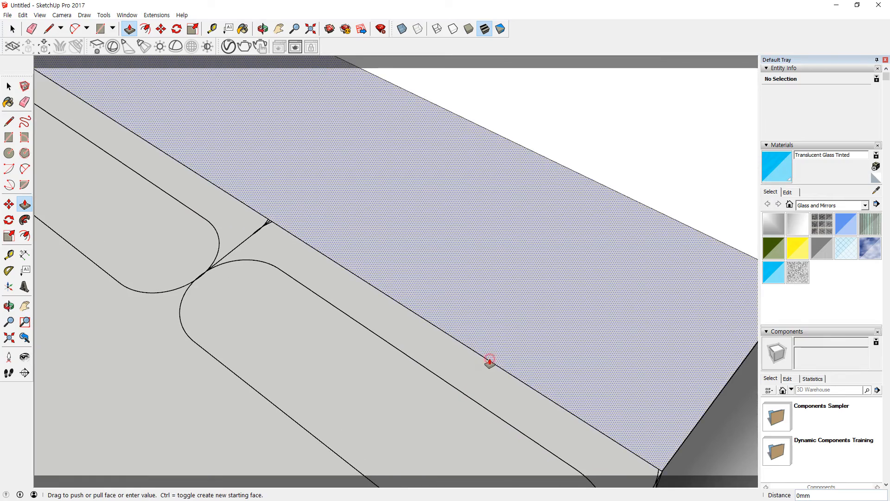
pyautogui.click(489, 364)
pyautogui.click(484, 407)
# Step: Move the copied armrest group outward along the red axis, away from the side of the seat base
pyautogui.moveTo(480, 411); pyautogui.dragTo(201, 246, button='middle')
pyautogui.scroll(3, 663, 252)
pyautogui.scroll(5, 676, 273)
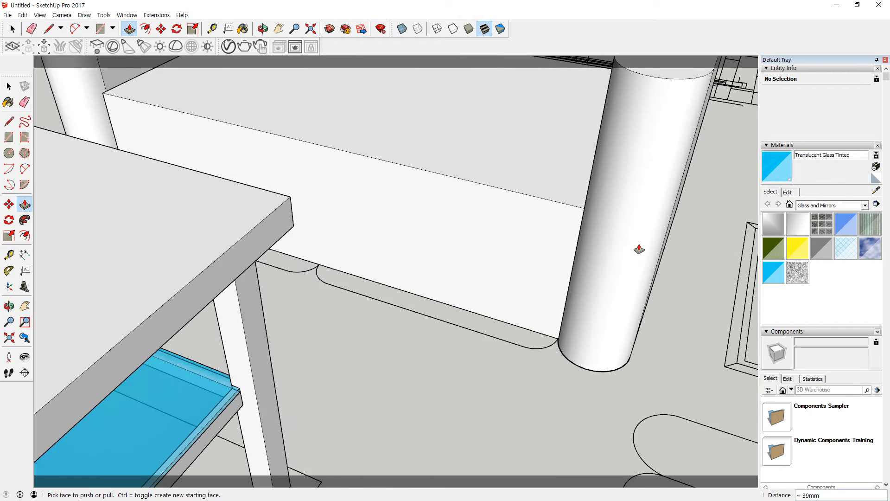
pyautogui.press('space')
pyautogui.click(652, 229)
pyautogui.press('m')
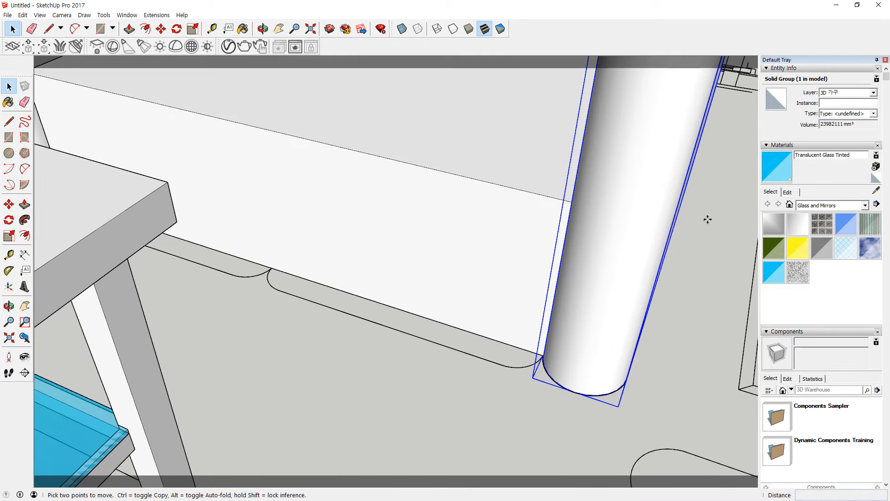
pyautogui.moveTo(694, 215); pyautogui.dragTo(623, 226, button='middle')
pyautogui.click(720, 330)
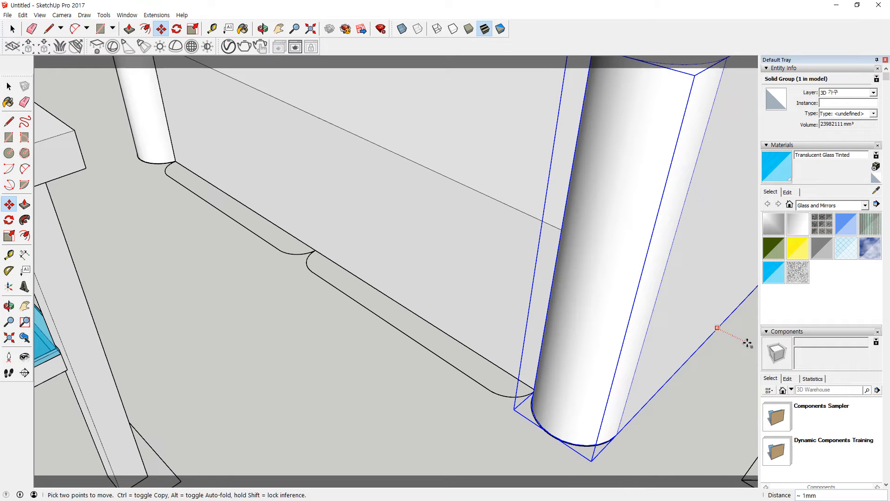
pyautogui.click(739, 350)
# Step: Move the copied armrest group about 30 mm back along the red axis so its inner side meets the seat base
pyautogui.press('o')
pyautogui.moveTo(531, 277); pyautogui.dragTo(493, 155)
pyautogui.press('m')
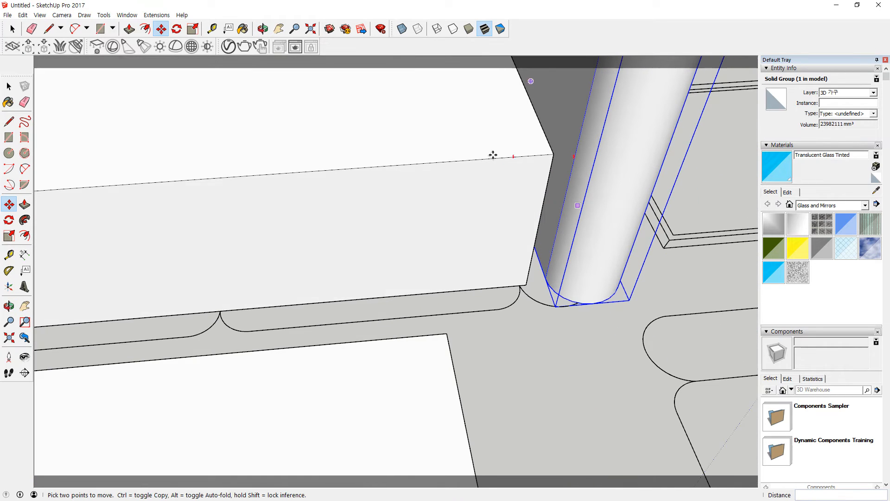
pyautogui.scroll(1, 526, 154)
pyautogui.keyDown('shift'); pyautogui.moveTo(512, 93); pyautogui.dragTo(516, 275, button='middle'); pyautogui.keyUp('shift')
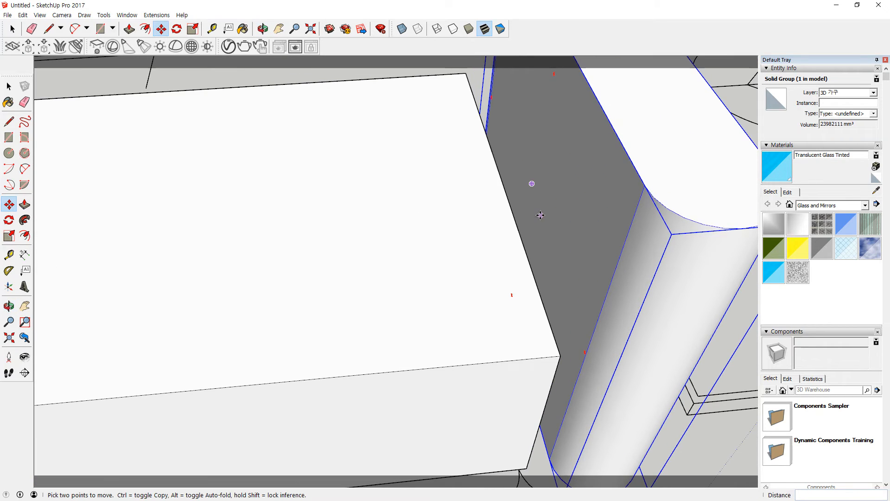
pyautogui.click(523, 184)
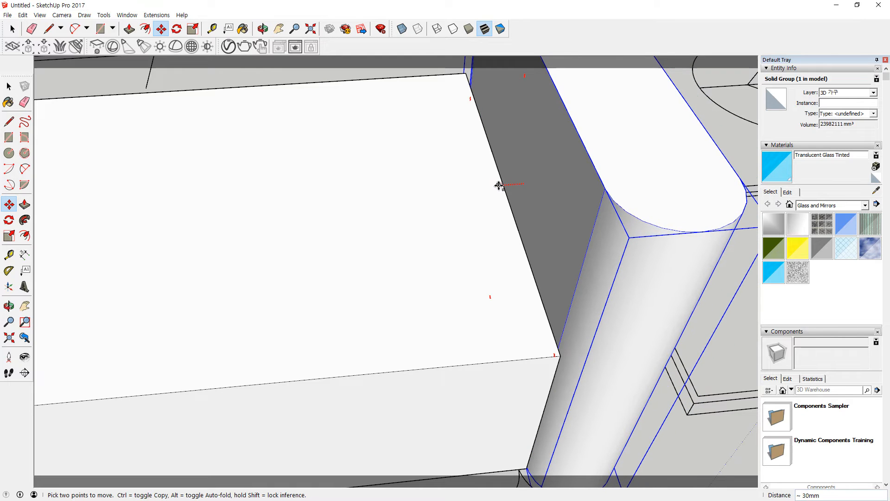
pyautogui.click(500, 186)
# Step: Select the whole seat base and reverse its faces
pyautogui.scroll(-5, 390, 218)
pyautogui.moveTo(311, 229); pyautogui.dragTo(589, 285, button='middle')
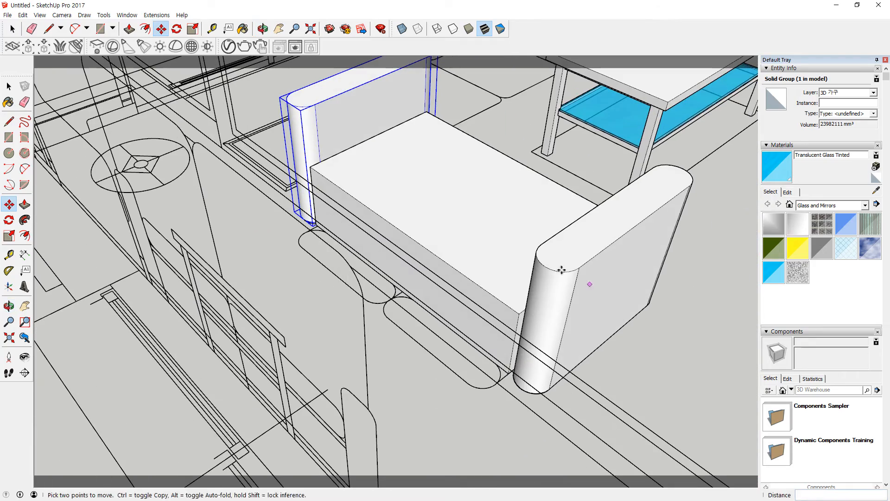
pyautogui.click(491, 214)
pyautogui.tripleClick(490, 214)
pyautogui.rightClick(470, 217)
pyautogui.press('r')
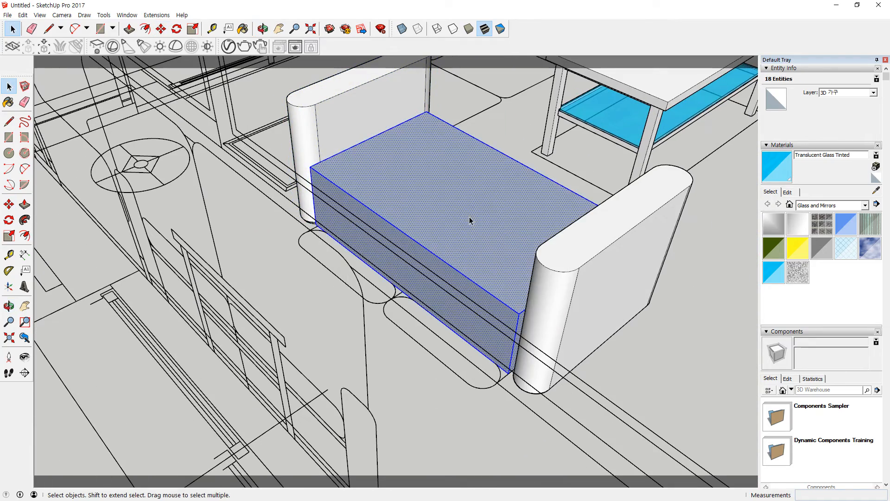
# Step: Draw a circle of about 53 mm radius over each rounded end of the back cushion outline nearest the original armrest
pyautogui.scroll(2, 485, 301)
pyautogui.scroll(2, 485, 304)
pyautogui.moveTo(357, 327); pyautogui.dragTo(374, 264, button='middle')
pyautogui.press('c')
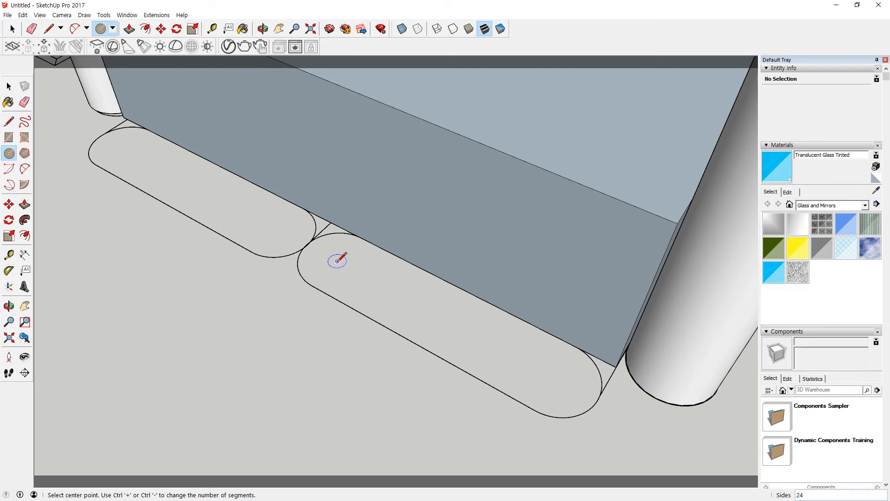
pyautogui.click(319, 289)
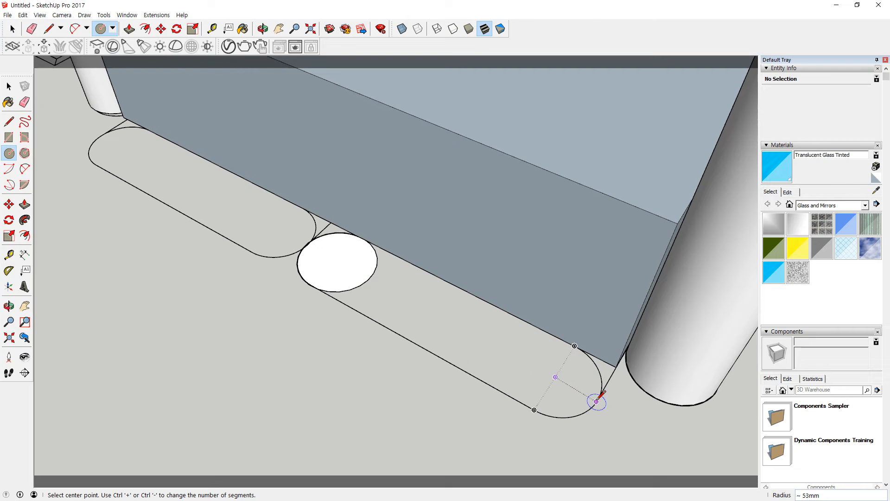
pyautogui.click(534, 409)
pyautogui.press('r')
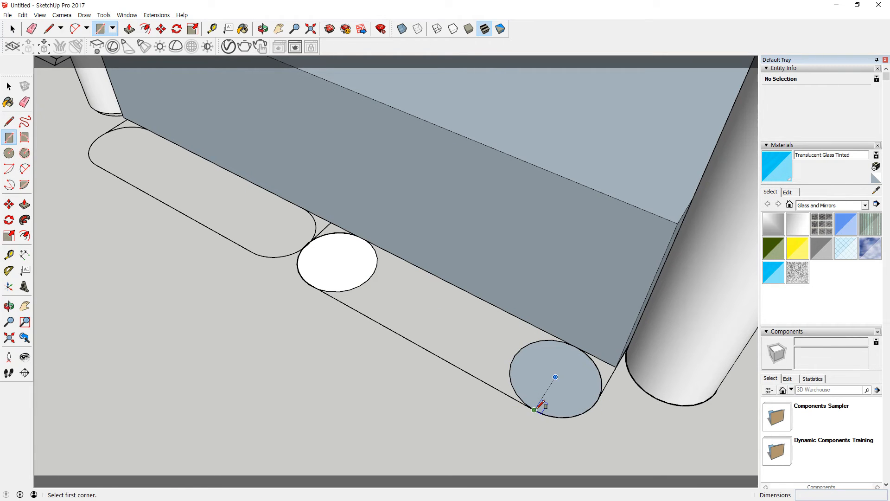
pyautogui.click(534, 410)
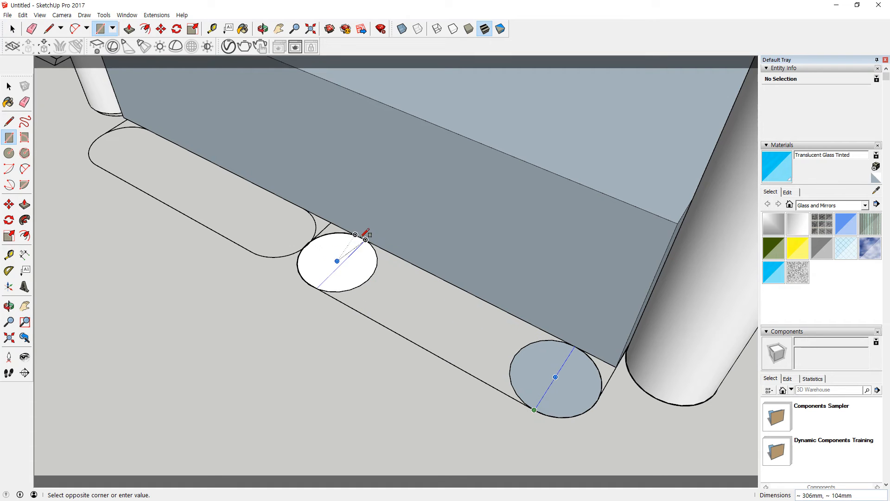
pyautogui.press('space')
pyautogui.click(441, 239)
pyautogui.press('m')
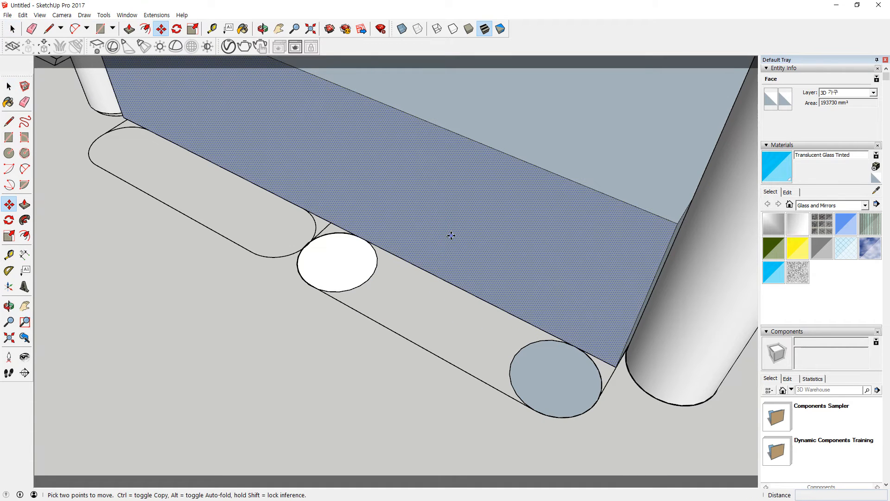
pyautogui.press('p')
pyautogui.click(459, 234)
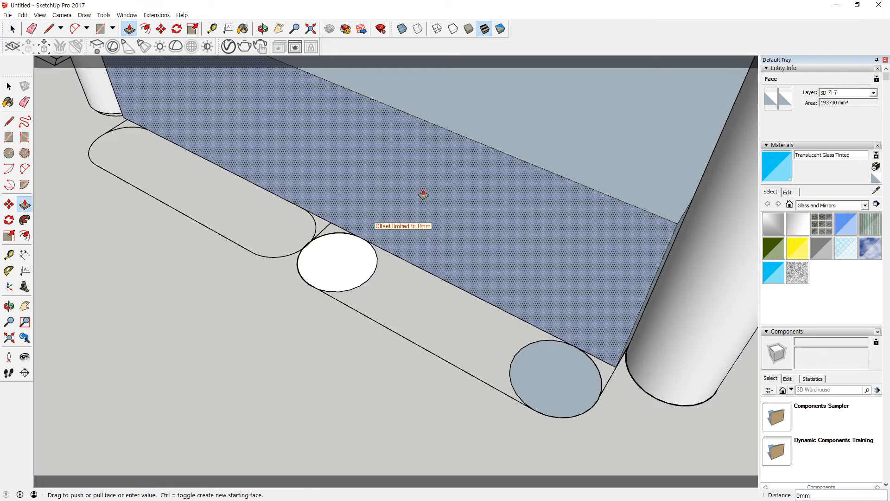
pyautogui.click(463, 173)
pyautogui.scroll(2, 473, 255)
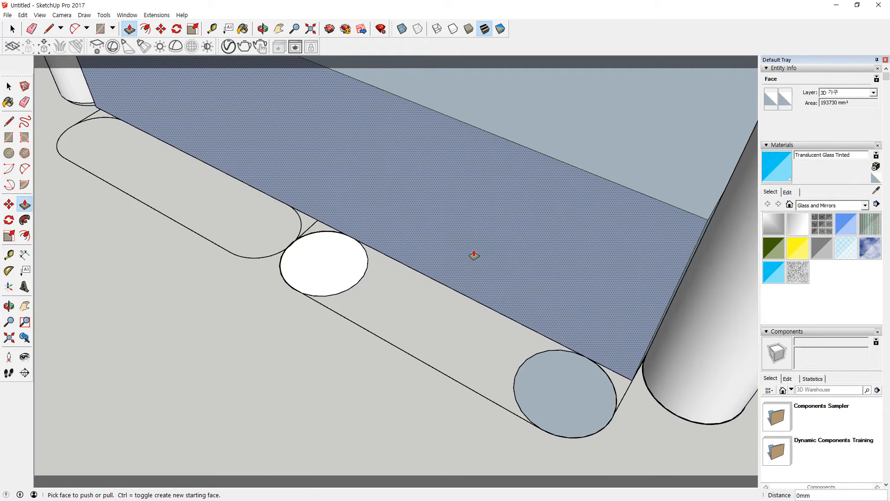
pyautogui.press('space')
pyautogui.click(424, 229)
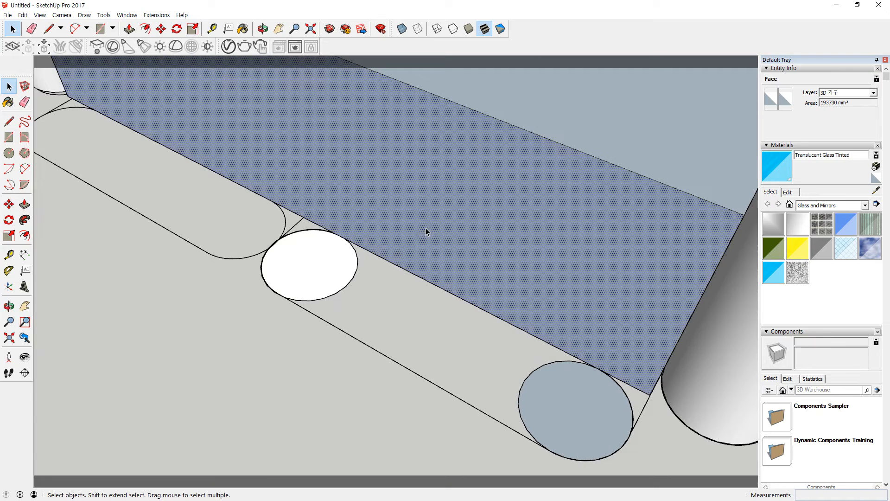
# Step: Try to move the seat base's rear face about 39 mm to the armrest's edge, and undo it together with the two cushion circles
pyautogui.press('m')
pyautogui.scroll(-1, 686, 194)
pyautogui.keyDown('shift'); pyautogui.moveTo(588, 368); pyautogui.dragTo(695, 476, button='middle'); pyautogui.keyUp('shift')
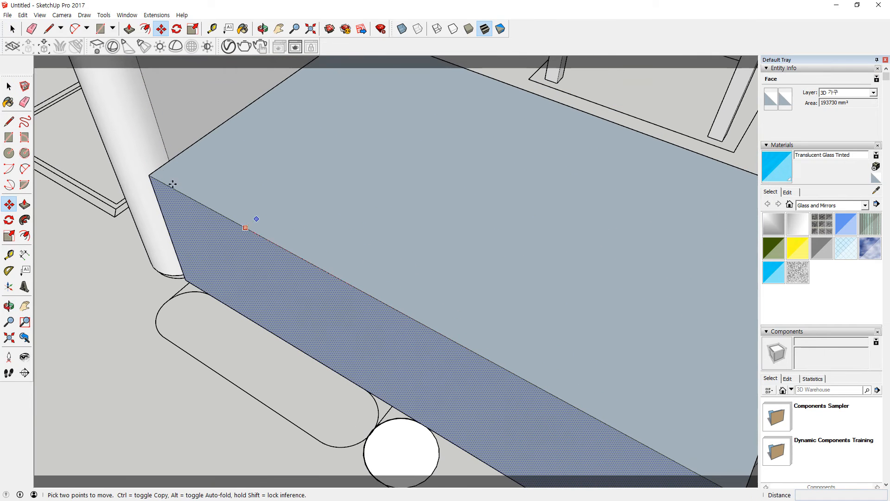
pyautogui.click(155, 174)
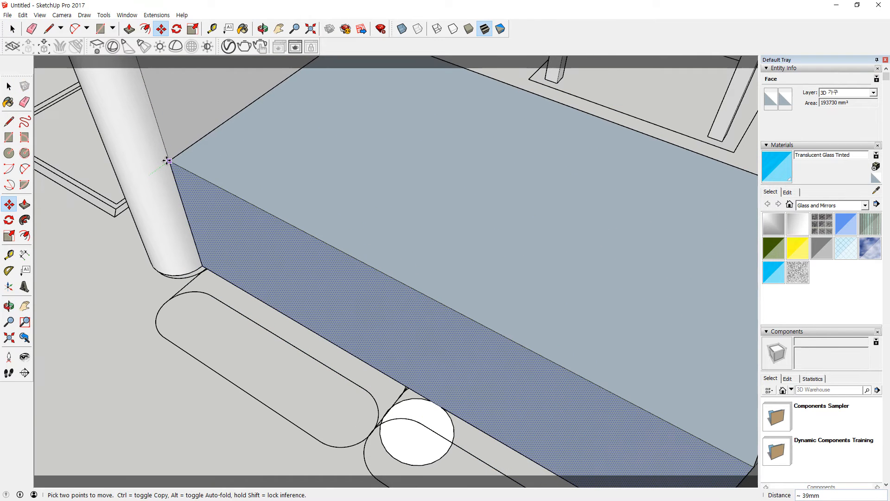
pyautogui.click(168, 160)
pyautogui.press('space')
pyautogui.moveTo(562, 388); pyautogui.dragTo(556, 186, button='middle')
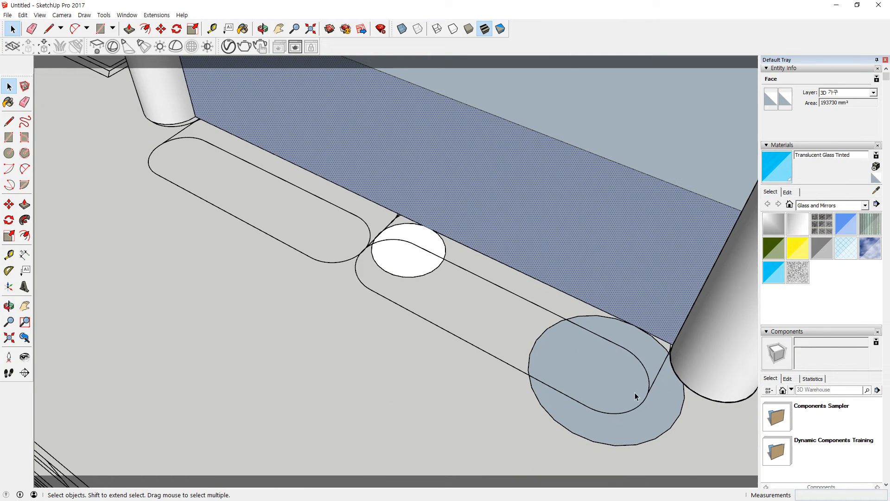
pyautogui.hotkey('ctrl', 'z')
pyautogui.hotkey('ctrl', 'z')
pyautogui.hotkey('ctrl', 'z')
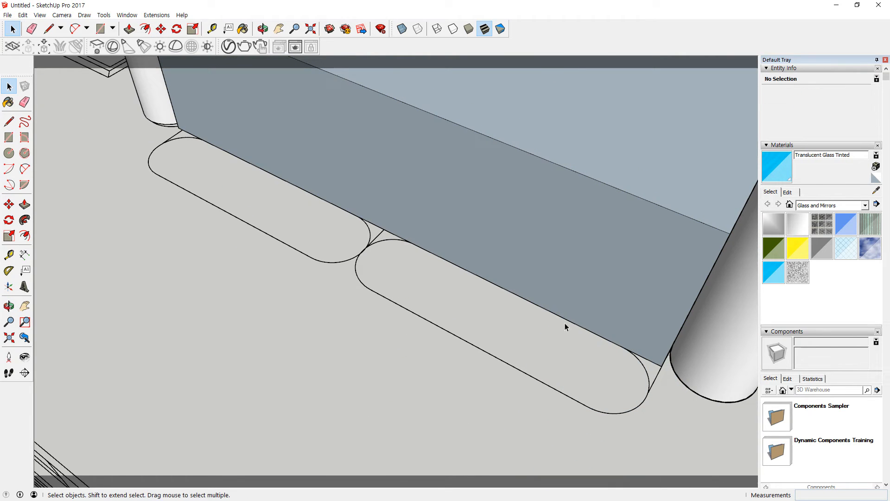
pyautogui.tripleClick(479, 187)
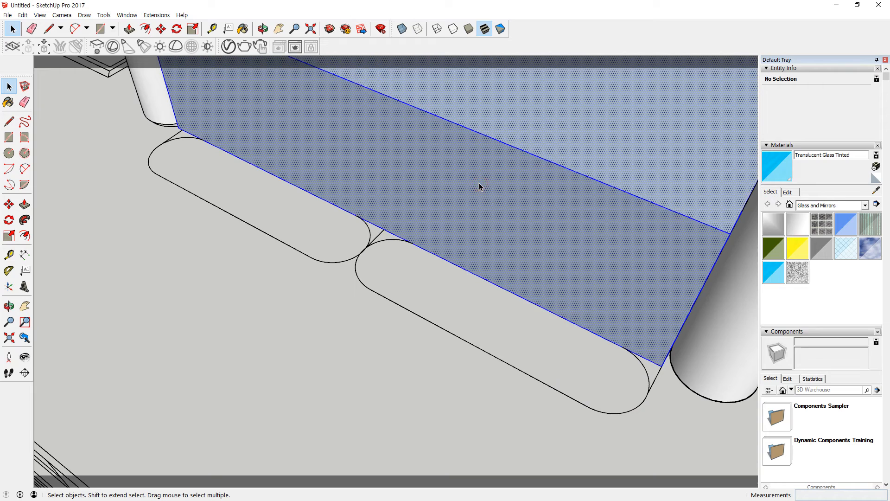
pyautogui.rightClick(480, 186)
pyautogui.press('Escape')
# Step: Push the seat base's rear face inward about 39 mm to line up with the straight side edge of the armrest
pyautogui.moveTo(258, 191); pyautogui.dragTo(274, 477, button='middle')
pyautogui.click(224, 445)
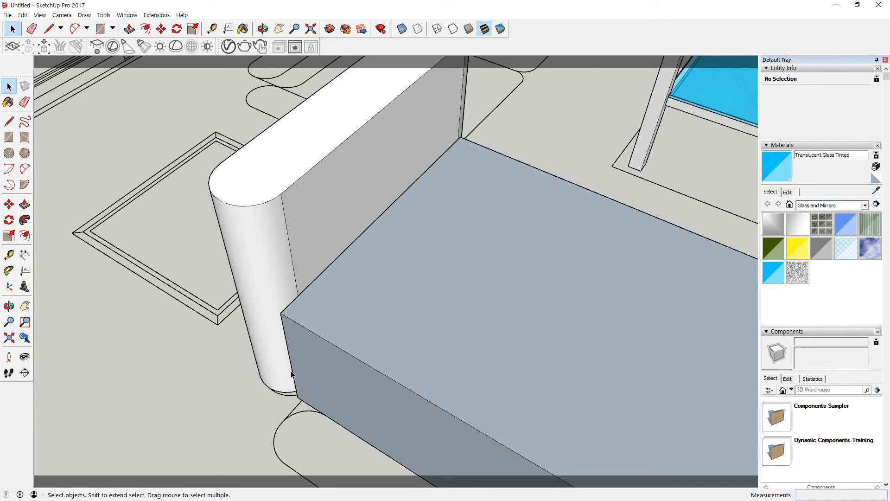
pyautogui.press('p')
pyautogui.moveTo(328, 338); pyautogui.dragTo(295, 288)
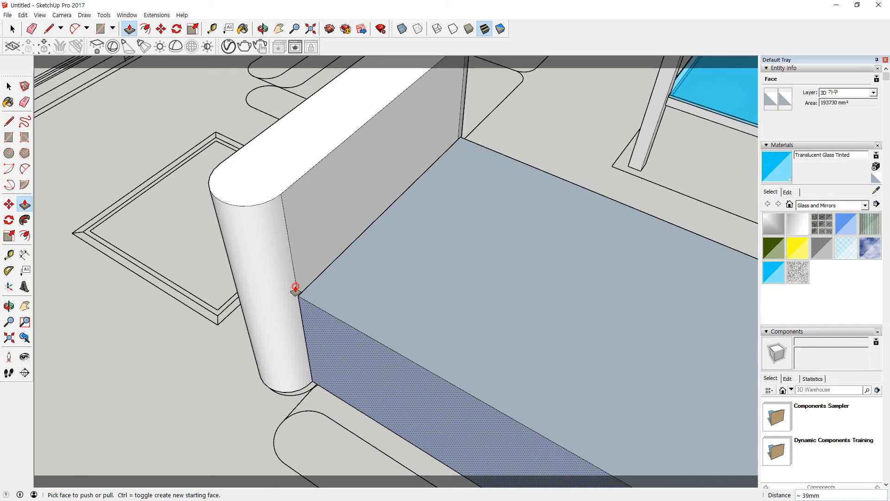
# Step: Draw a circle of about 52 mm radius over each rounded end of the back cushion outline nearest the original armrest
pyautogui.moveTo(422, 404); pyautogui.dragTo(369, 227, button='middle')
pyautogui.scroll(3, 325, 227)
pyautogui.moveTo(287, 226); pyautogui.dragTo(574, 355, button='middle')
pyautogui.press('space')
pyautogui.press('c')
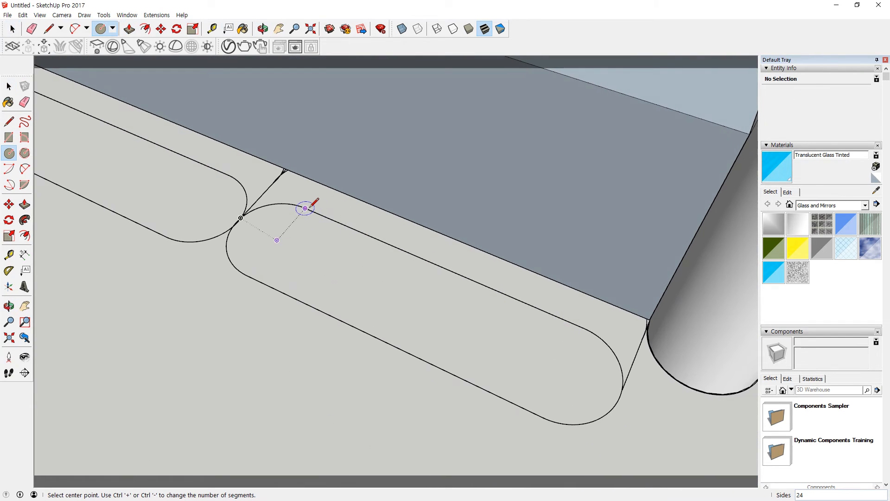
pyautogui.click(277, 240)
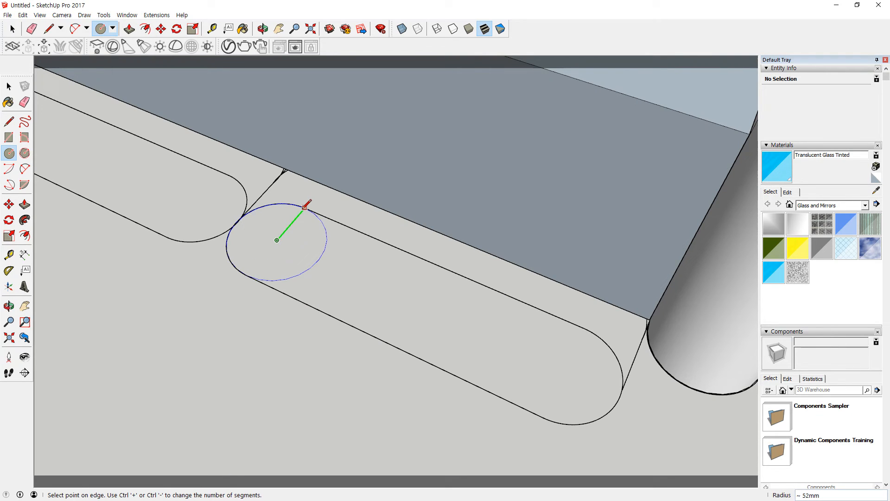
pyautogui.click(305, 209)
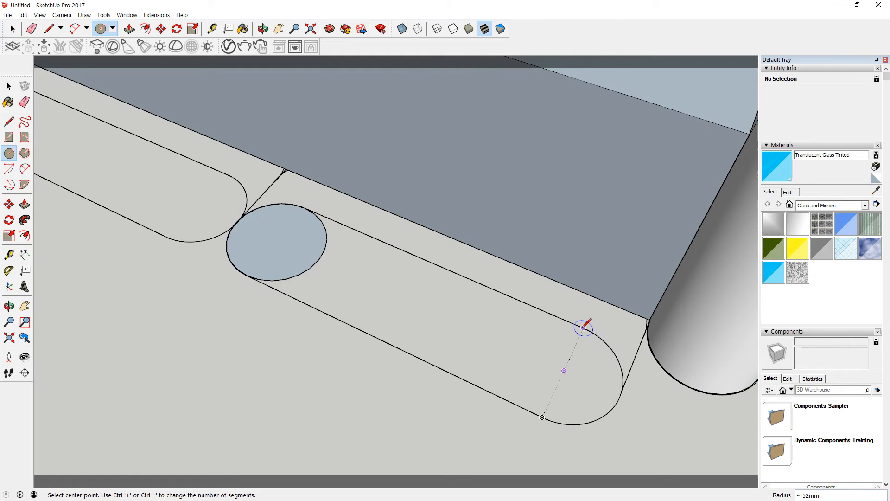
pyautogui.click(564, 370)
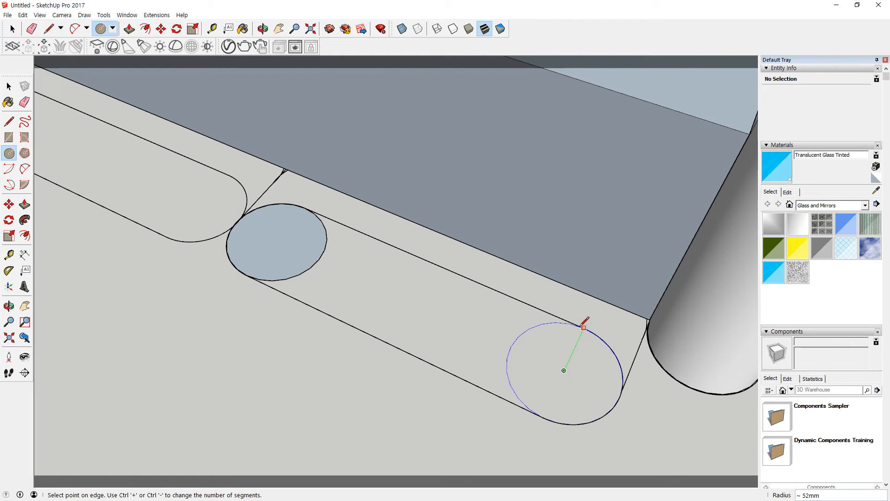
pyautogui.click(580, 328)
# Step: Fill the cushion outline with a rectangle of about 313 by 104 mm between the circles and erase the inner dividing lines
pyautogui.press('r')
pyautogui.click(543, 417)
pyautogui.click(305, 208)
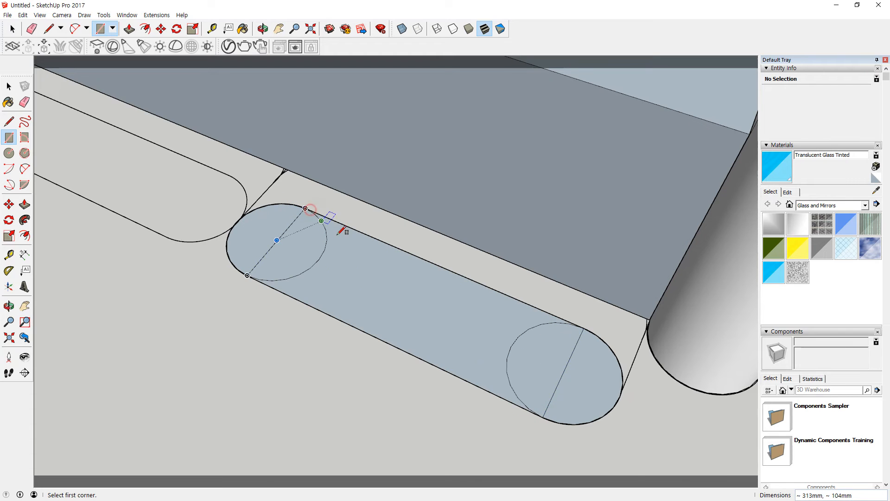
pyautogui.press('e')
pyautogui.moveTo(282, 235); pyautogui.dragTo(332, 254)
pyautogui.moveTo(561, 365)
pyautogui.mouseDown()
pyautogui.moveTo(507, 334)
pyautogui.moveTo(542, 364)
pyautogui.mouseUp()
pyautogui.moveTo(542, 364)
pyautogui.mouseDown(button='middle')
pyautogui.moveTo(489, 298)
pyautogui.moveTo(348, 213)
pyautogui.moveTo(453, 418)
pyautogui.mouseUp(button='middle')
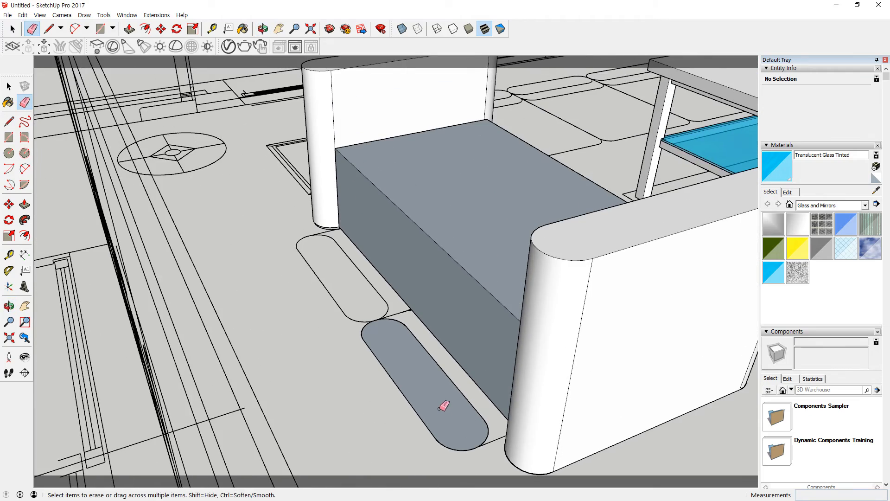
# Step: Extrude the filled back cushion profile upward until it rises well above the armrests
pyautogui.press('p')
pyautogui.moveTo(449, 396); pyautogui.dragTo(363, 338)
pyautogui.moveTo(364, 338); pyautogui.dragTo(389, 403, button='middle')
pyautogui.click(224, 131)
pyautogui.scroll(-3, 520, 364)
pyautogui.moveTo(531, 407); pyautogui.dragTo(410, 371, button='middle')
# Step: Select all the geometry of the extruded back cushion and make it a group
pyautogui.press('space')
pyautogui.scroll(5, 410, 371)
pyautogui.tripleClick(460, 359)
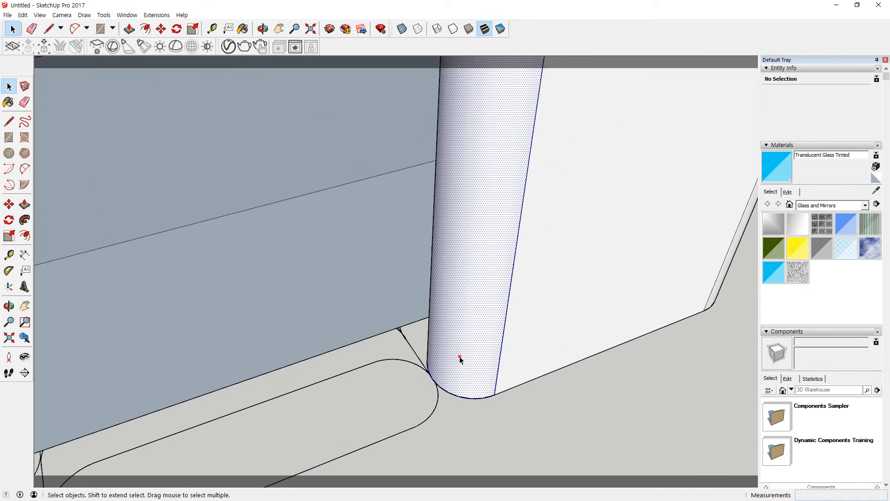
pyautogui.rightClick(521, 320)
pyautogui.click(552, 208)
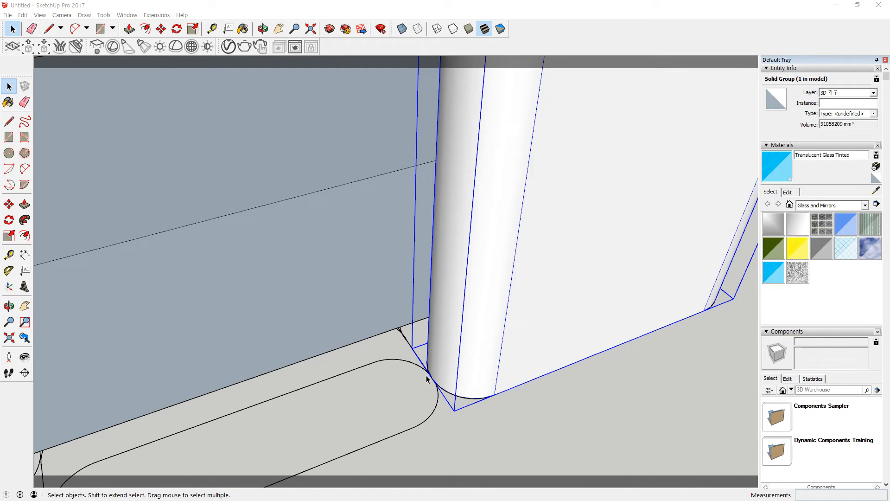
# Step: Copy the back cushion group along the red axis onto the neighbouring empty cushion outline
pyautogui.moveTo(417, 385); pyautogui.dragTo(588, 275, button='middle')
pyautogui.press('m')
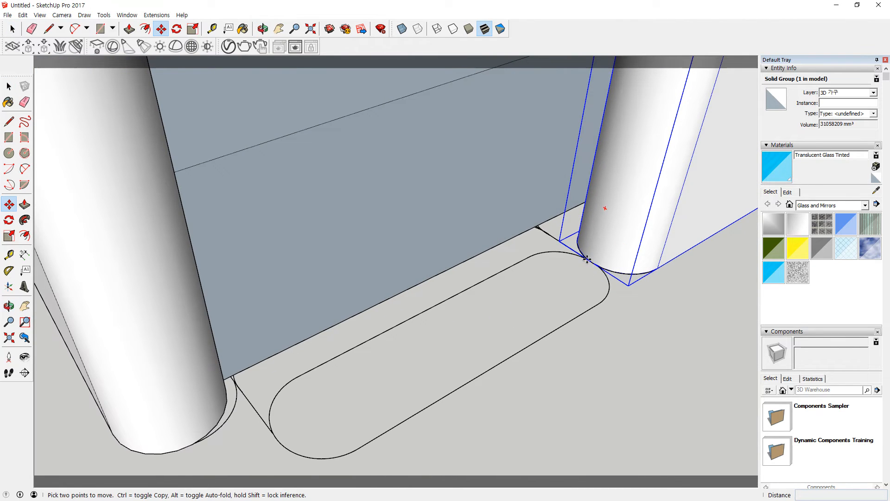
pyautogui.click(587, 259)
pyautogui.press('ctrl')
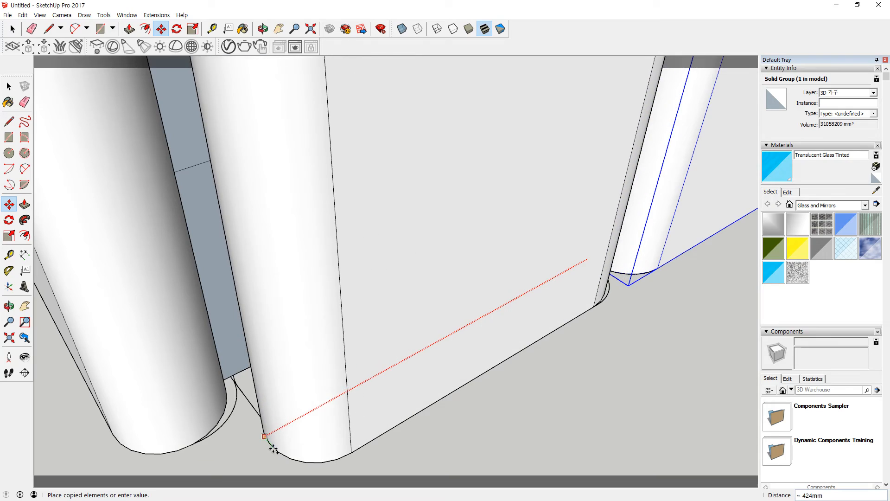
pyautogui.click(260, 423)
pyautogui.press('space')
pyautogui.click(610, 366)
# Step: Extend the seat base's rear face backward until it meets the back cushions
pyautogui.scroll(-6, 325, 321)
pyautogui.moveTo(252, 303); pyautogui.dragTo(563, 348, button='middle')
pyautogui.scroll(8, 506, 216)
pyautogui.moveTo(514, 298); pyautogui.dragTo(265, 290, button='middle')
pyautogui.scroll(4, 327, 400)
pyautogui.doubleClick(317, 384)
pyautogui.press('p')
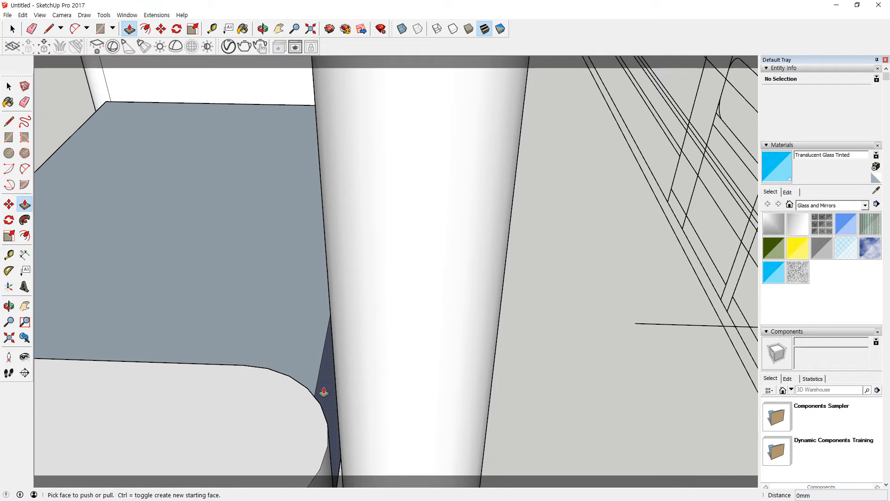
pyautogui.click(324, 392)
pyautogui.moveTo(336, 348); pyautogui.dragTo(233, 317, button='middle')
pyautogui.click(237, 314)
pyautogui.scroll(-5, 239, 319)
pyautogui.press('space')
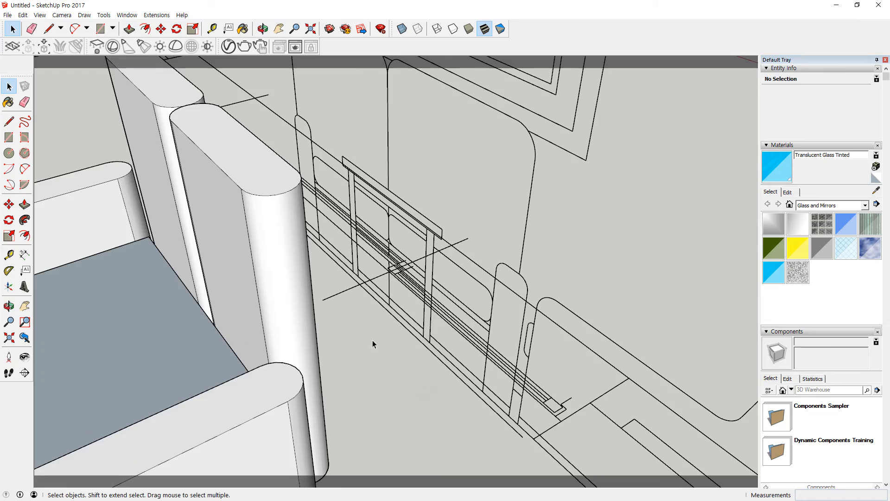
pyautogui.scroll(8, 372, 341)
pyautogui.moveTo(538, 327); pyautogui.dragTo(567, 325, button='middle')
pyautogui.hotkey('shift', 'z')
pyautogui.scroll(10, 574, 249)
pyautogui.moveTo(676, 353); pyautogui.dragTo(583, 350, button='middle')
pyautogui.press('r')
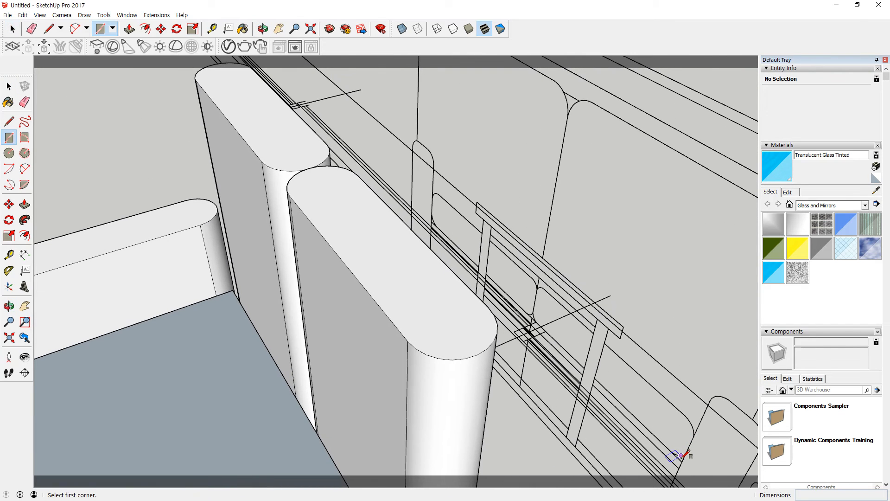
pyautogui.click(682, 461)
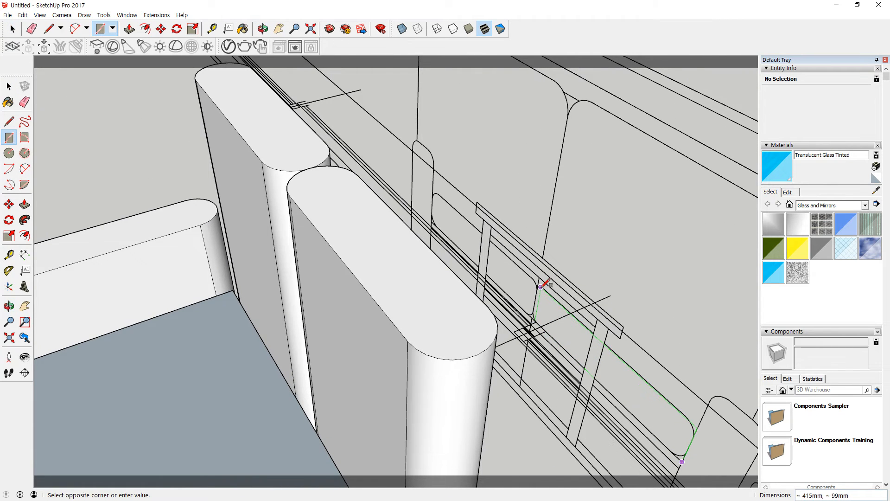
pyautogui.scroll(6, 542, 284)
pyautogui.moveTo(528, 304); pyautogui.dragTo(76, 254, button='middle')
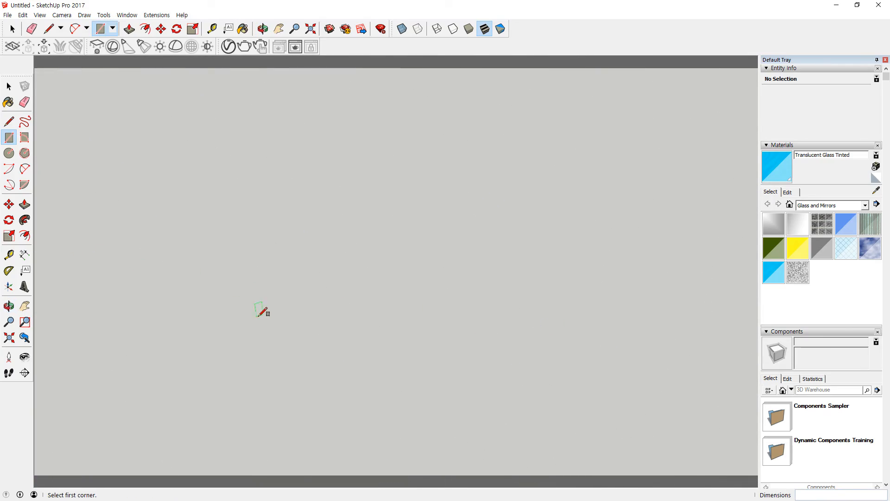
# Step: Draw two overlapping rectangles, about 366 by 101 mm and 416 by 51 mm, over the rounded seat cushion outline in the sofa elevation
pyautogui.hotkey('shift', 'z')
pyautogui.scroll(10, 436, 374)
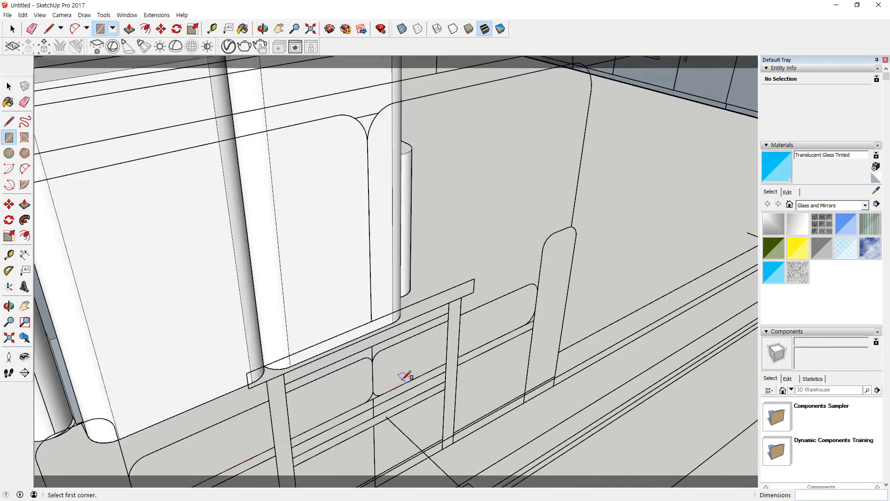
pyautogui.click(320, 258)
pyautogui.scroll(-5, 422, 293)
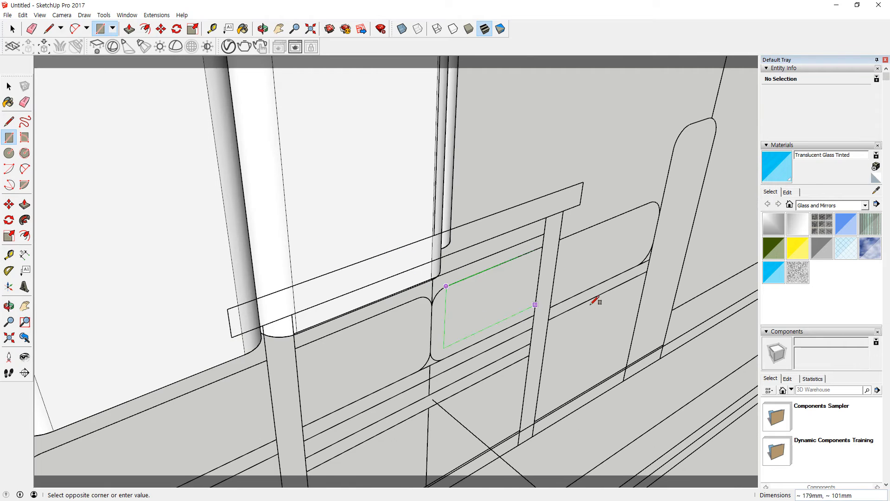
pyautogui.click(594, 262)
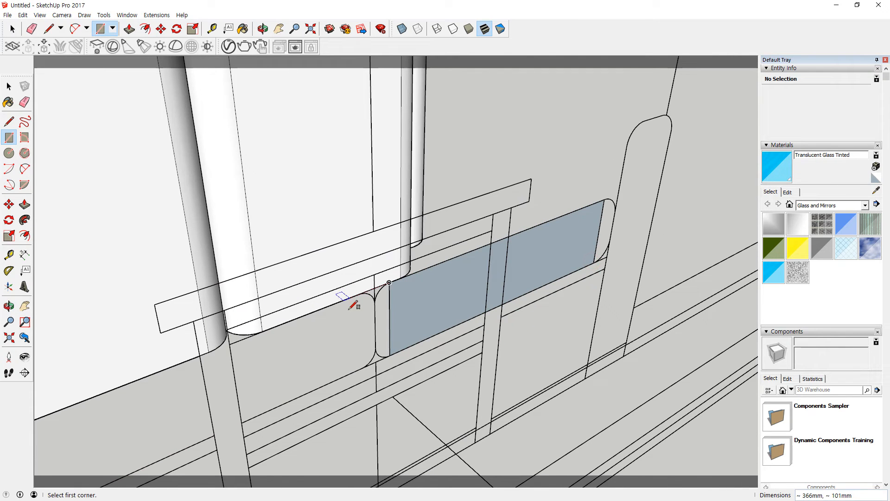
pyautogui.click(374, 303)
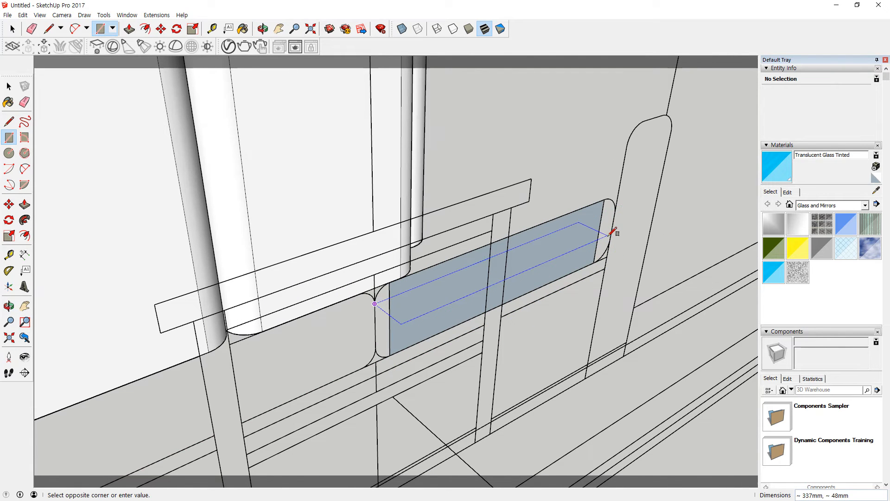
pyautogui.moveTo(610, 248); pyautogui.dragTo(506, 231, button='middle')
pyautogui.scroll(3, 499, 248)
pyautogui.click(497, 252)
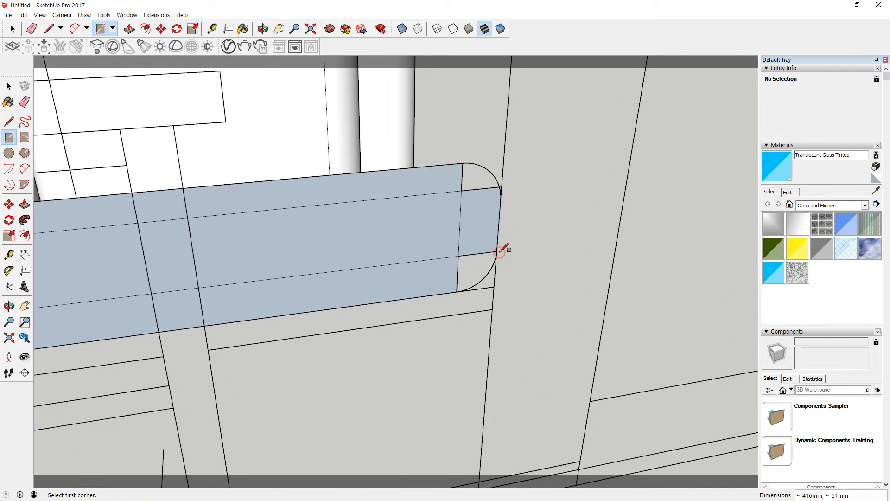
# Step: Draw a circle of 30 mm radius at the lower rounded corner of the cushion outline beside the armrest elevation
pyautogui.press('c')
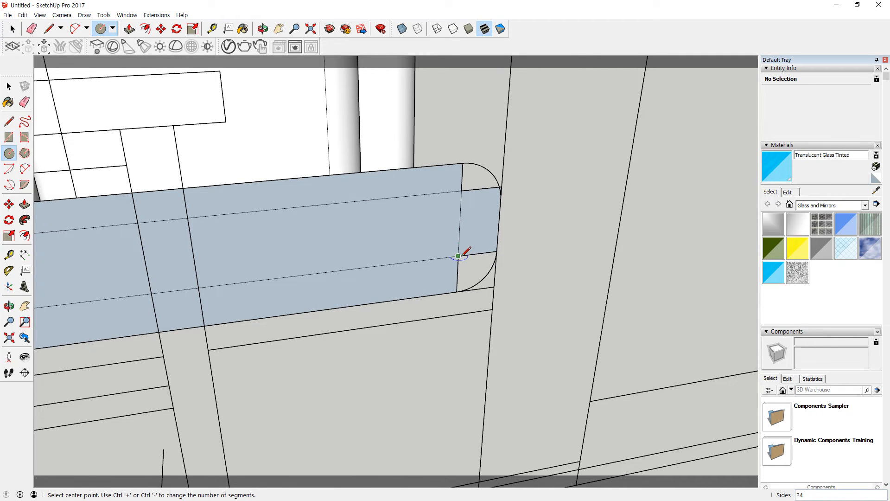
pyautogui.click(458, 256)
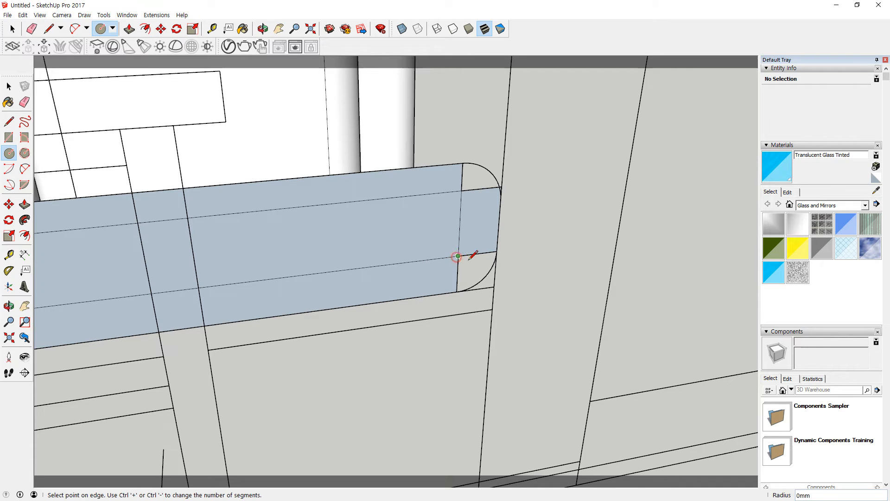
pyautogui.click(496, 251)
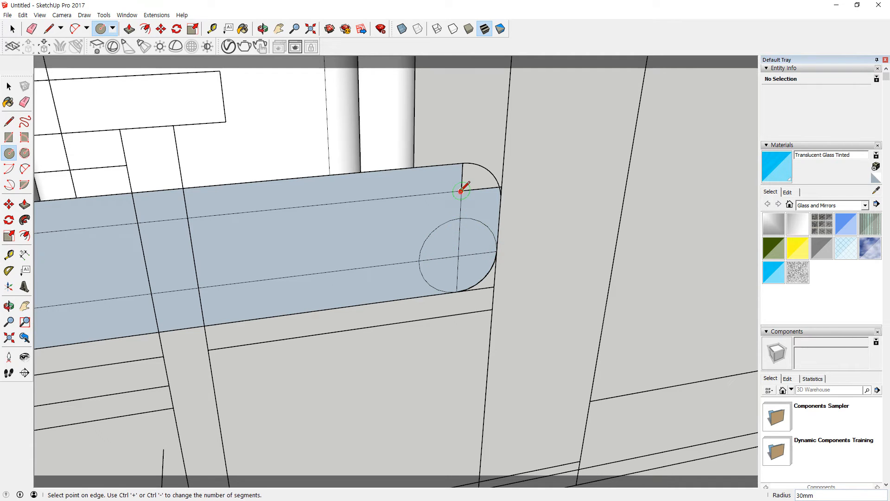
pyautogui.press('Escape')
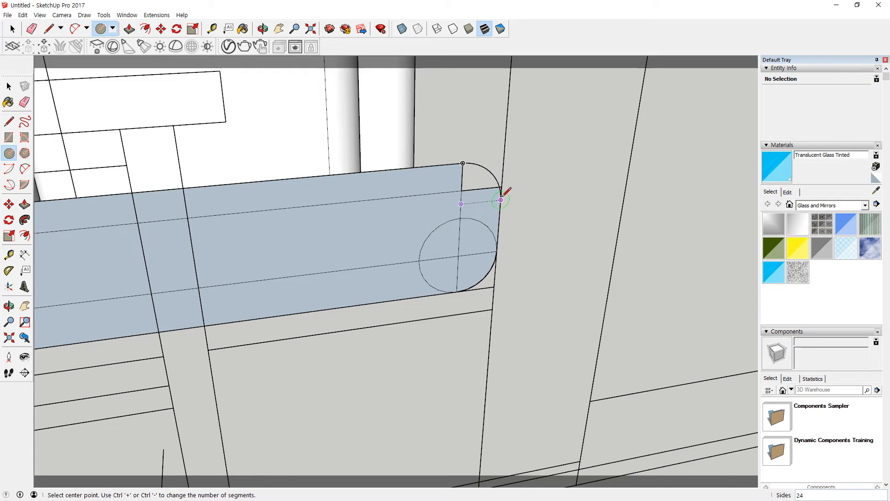
# Step: Try to draw a circle of 30 mm radius at the upper rounded corner of the cushion outline beside the armrest elevation
pyautogui.click(460, 204)
pyautogui.click(463, 163)
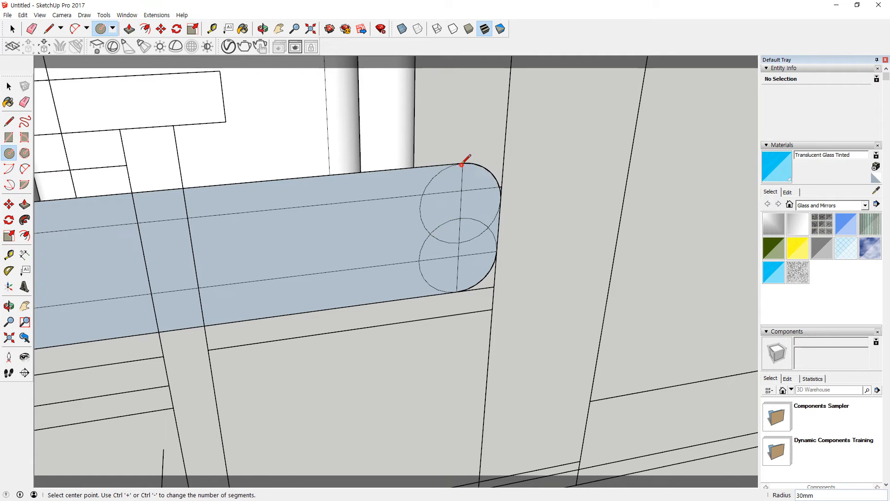
pyautogui.scroll(2, 516, 200)
pyautogui.scroll(-1, 178, 253)
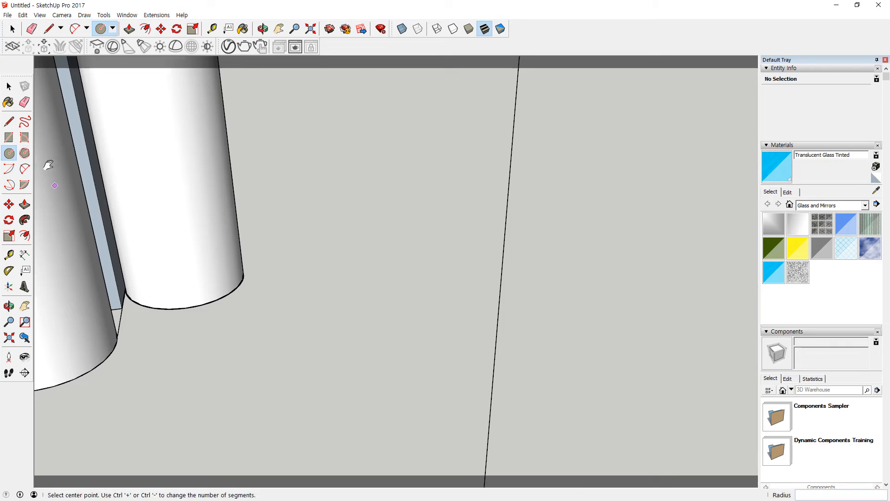
pyautogui.keyDown('shift'); pyautogui.moveTo(49, 165); pyautogui.dragTo(427, 209, button='middle'); pyautogui.keyUp('shift')
pyautogui.scroll(3, 392, 223)
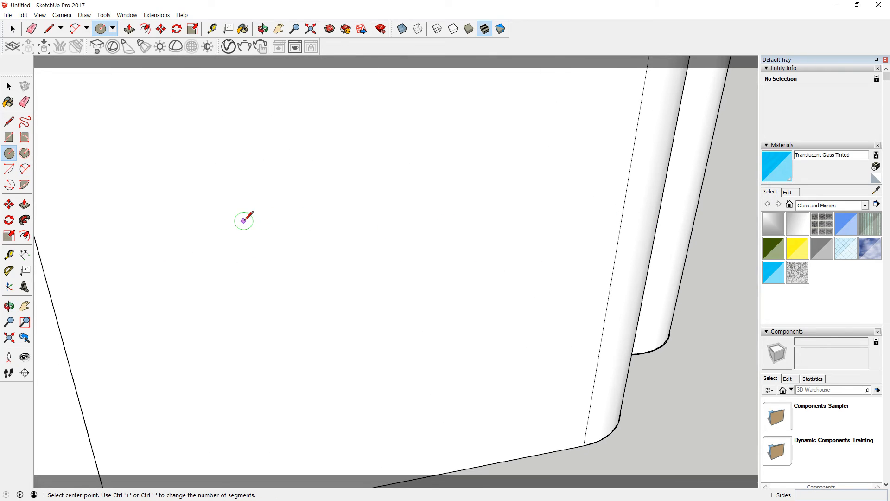
pyautogui.scroll(-5, 246, 221)
pyautogui.scroll(4, 372, 374)
pyautogui.scroll(3, 376, 353)
pyautogui.keyDown('shift'); pyautogui.moveTo(347, 343); pyautogui.dragTo(520, 276, button='middle'); pyautogui.keyUp('shift')
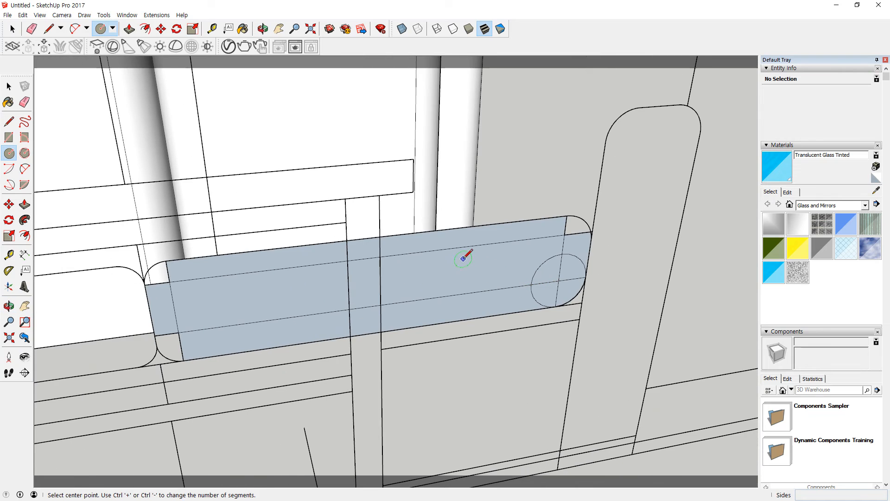
# Step: Draw a rectangle from the lower circle's outer edge point to the upper corner point at the cushion outline's opposite end
pyautogui.press('space')
pyautogui.press('r')
pyautogui.click(586, 277)
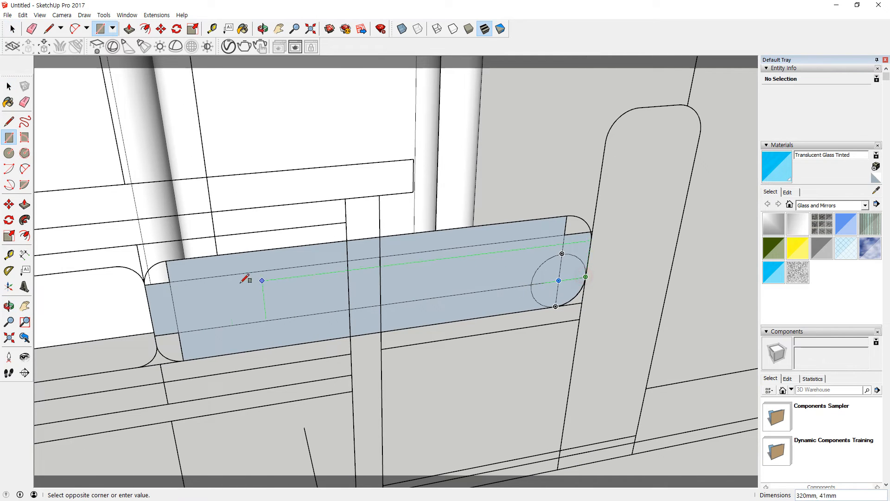
pyautogui.click(145, 285)
# Step: Draw circles at the cushion outline's two upper rounded corners, using a 20 mm radius at the end away from the armrest
pyautogui.press('c')
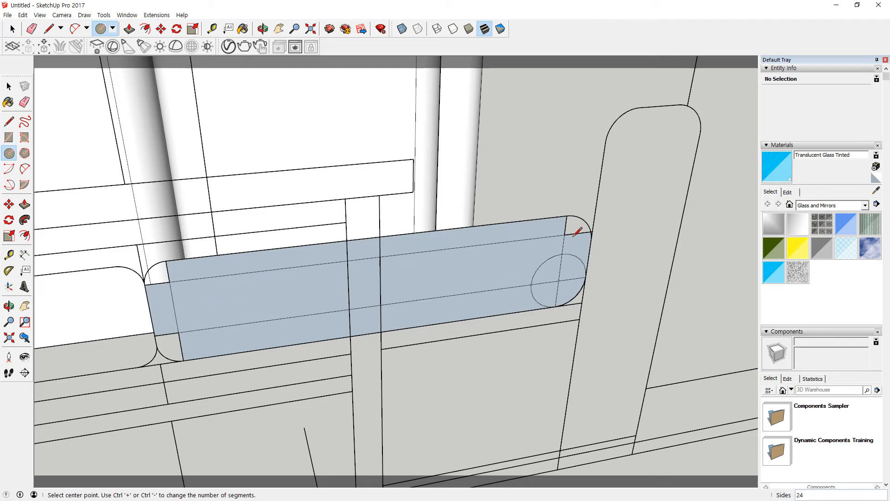
pyautogui.click(563, 244)
pyautogui.click(567, 216)
pyautogui.click(171, 292)
pyautogui.press('Escape')
pyautogui.click(169, 282)
pyautogui.click(166, 261)
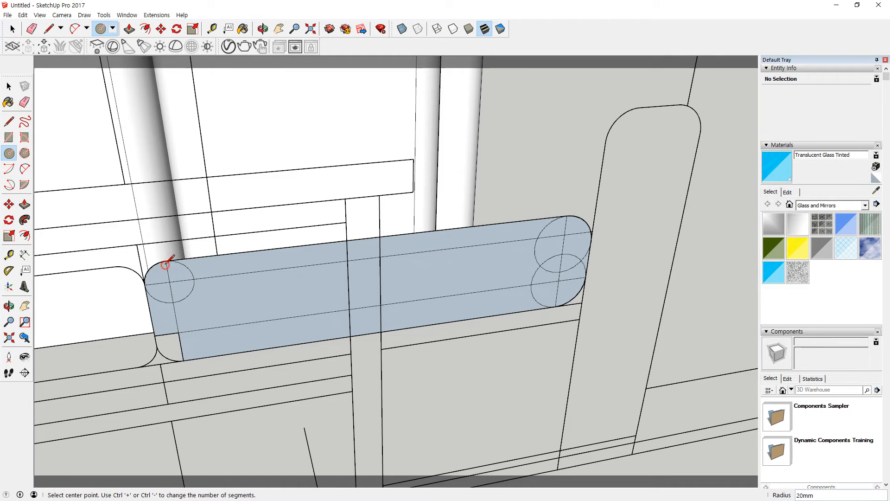
pyautogui.click(179, 333)
pyautogui.press('Escape')
pyautogui.click(182, 347)
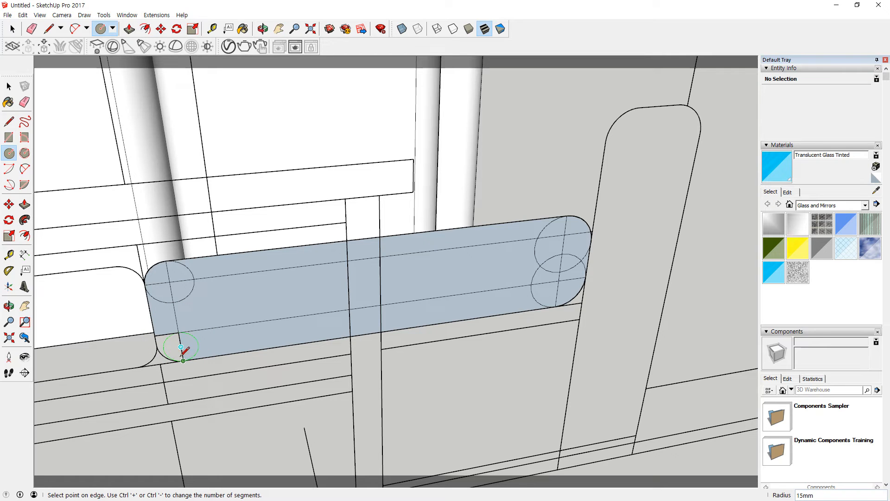
pyautogui.press('Escape')
pyautogui.click(181, 347)
pyautogui.press('Escape')
# Step: Draw a 20 by 10 mm rectangle and a corner-filling circle at the cushion outline's lower rounded corner away from the armrest
pyautogui.scroll(5, 183, 360)
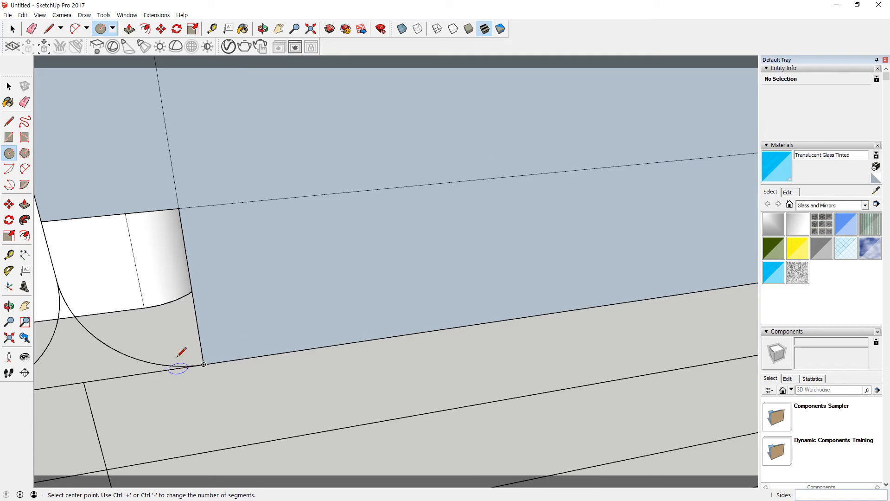
pyautogui.press('r')
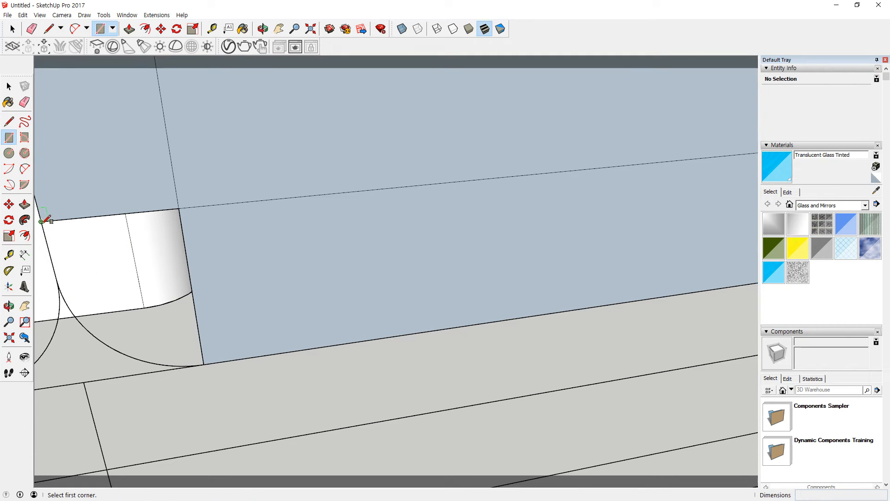
pyautogui.click(56, 280)
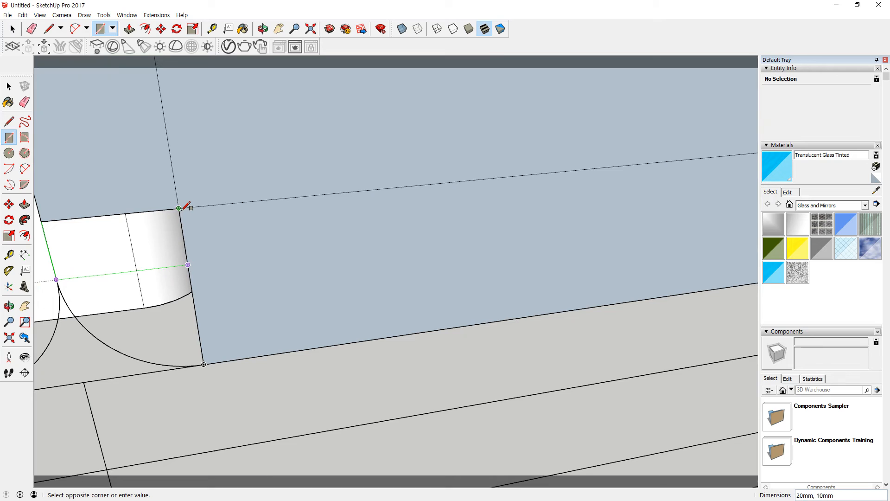
pyautogui.click(182, 208)
pyautogui.press('c')
pyautogui.click(187, 265)
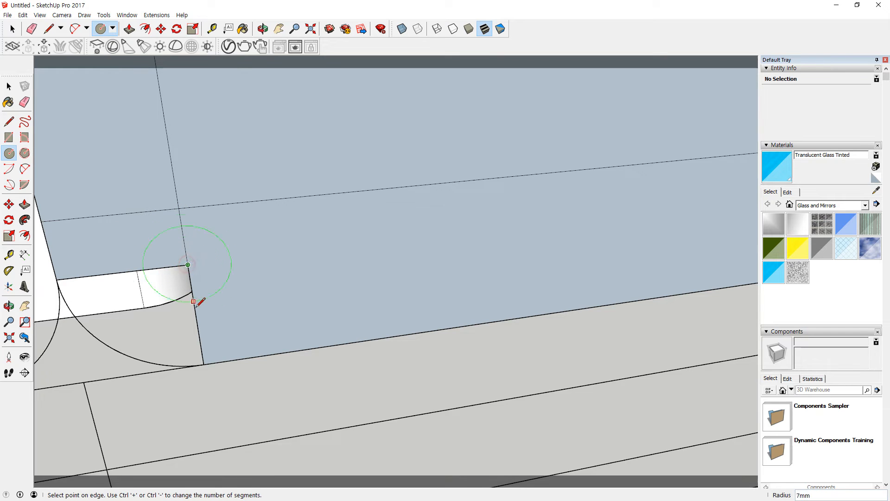
pyautogui.click(204, 364)
# Step: Erase the circle arcs and overlapping rectangle lines around the lower corner of the cushion profile away from the armrest
pyautogui.press('e')
pyautogui.moveTo(316, 285)
pyautogui.mouseDown()
pyautogui.moveTo(181, 276)
pyautogui.moveTo(204, 216)
pyautogui.mouseUp()
pyautogui.moveTo(181, 152); pyautogui.dragTo(56, 219)
pyautogui.scroll(-2, 306, 274)
pyautogui.scroll(-3, 302, 276)
pyautogui.scroll(6, 216, 262)
pyautogui.scroll(-3, 380, 253)
pyautogui.scroll(-1, 379, 252)
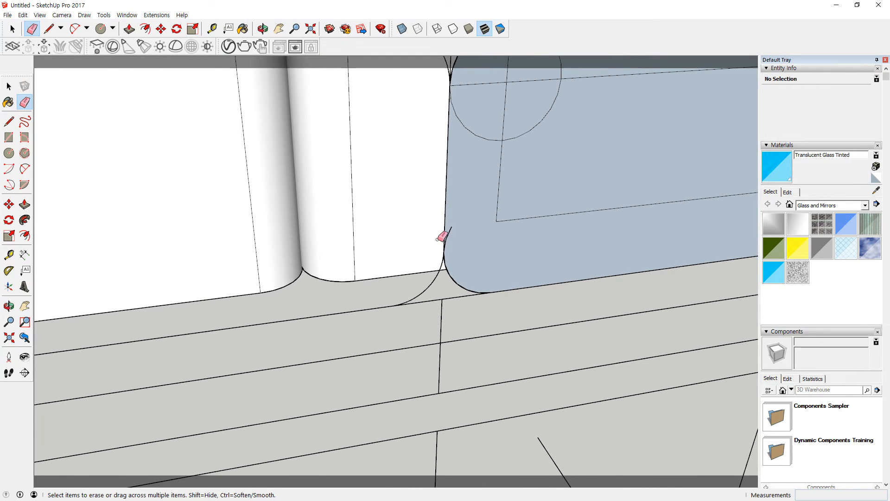
# Step: Erase the rectangle corner that protrudes outside the upper circle at the cushion profile's end beside the armrest
pyautogui.scroll(-1, 539, 211)
pyautogui.moveTo(570, 204); pyautogui.dragTo(425, 180, button='middle')
pyautogui.scroll(3, 425, 180)
pyautogui.scroll(4, 461, 204)
pyautogui.moveTo(499, 208); pyautogui.dragTo(441, 219, button='middle')
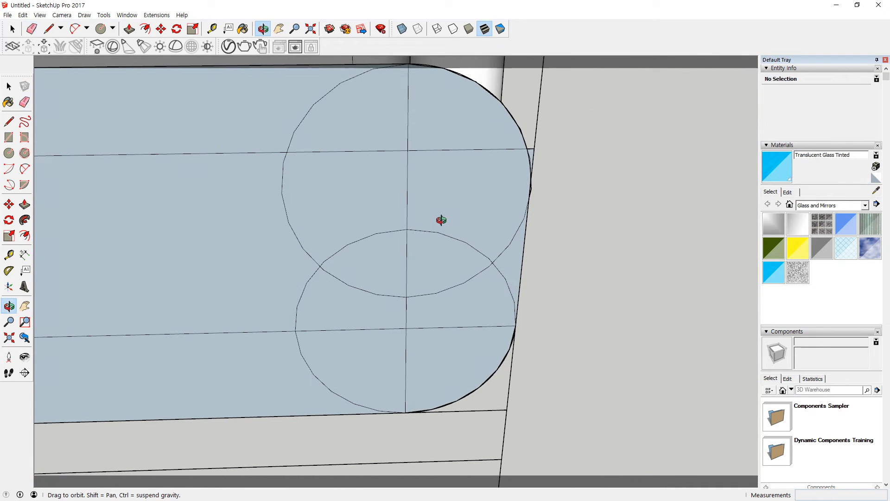
pyautogui.moveTo(452, 139); pyautogui.dragTo(462, 218, button='middle')
pyautogui.scroll(3, 483, 218)
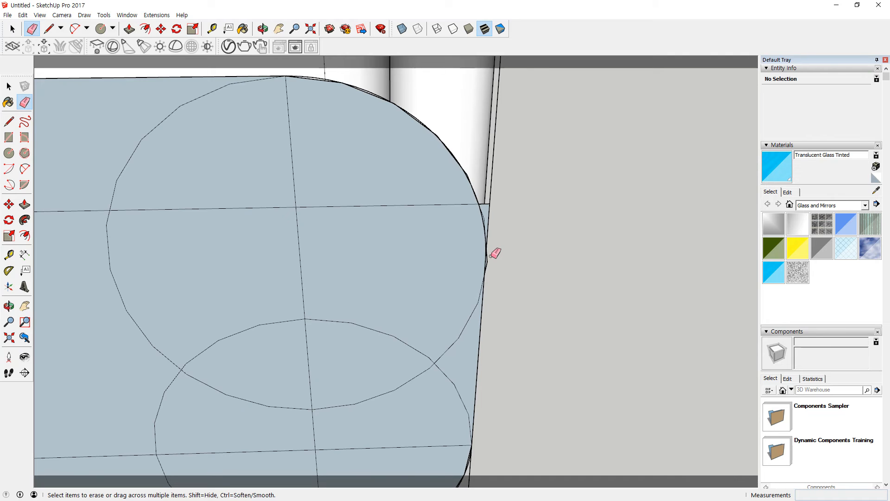
pyautogui.scroll(3, 486, 222)
pyautogui.moveTo(491, 192); pyautogui.dragTo(497, 201)
# Step: Erase the circle arcs and rectangle lines inside the cushion profile's rounded end beside the armrest
pyautogui.scroll(-8, 493, 359)
pyautogui.scroll(2, 486, 380)
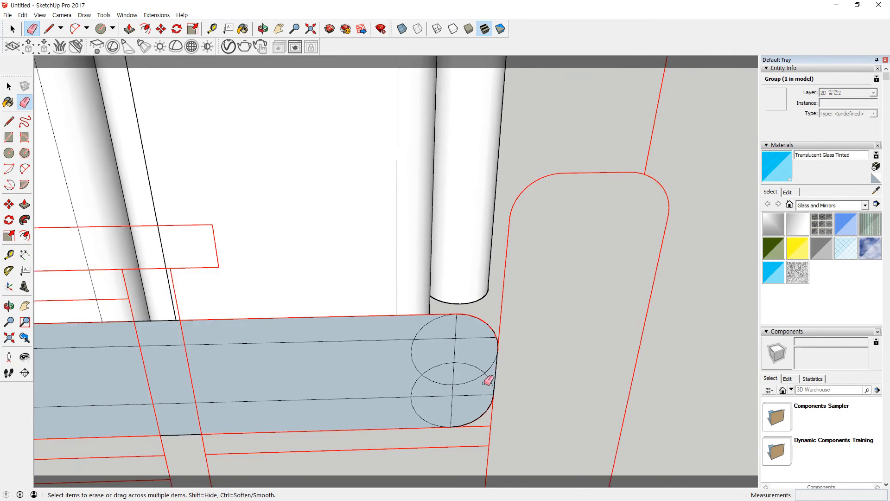
pyautogui.moveTo(473, 404); pyautogui.dragTo(460, 371)
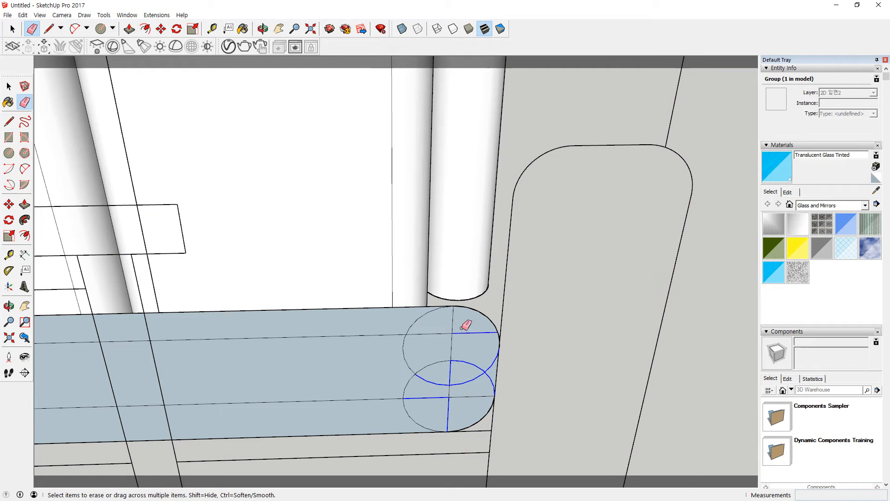
pyautogui.moveTo(422, 347); pyautogui.dragTo(459, 368)
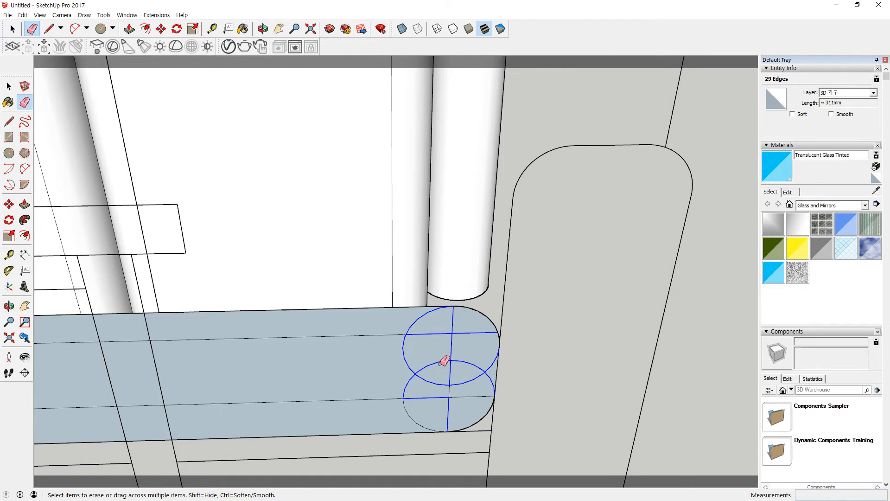
pyautogui.moveTo(402, 399)
pyautogui.mouseDown()
pyautogui.moveTo(383, 334)
pyautogui.moveTo(410, 369)
pyautogui.mouseUp()
# Step: Erase the stray arc segments that stick out past the cushion profile's side edge beside the armrest
pyautogui.scroll(4, 520, 336)
pyautogui.scroll(-5, 351, 306)
pyautogui.moveTo(155, 301); pyautogui.dragTo(245, 308, button='middle')
pyautogui.scroll(2, 234, 265)
pyautogui.scroll(4, 238, 263)
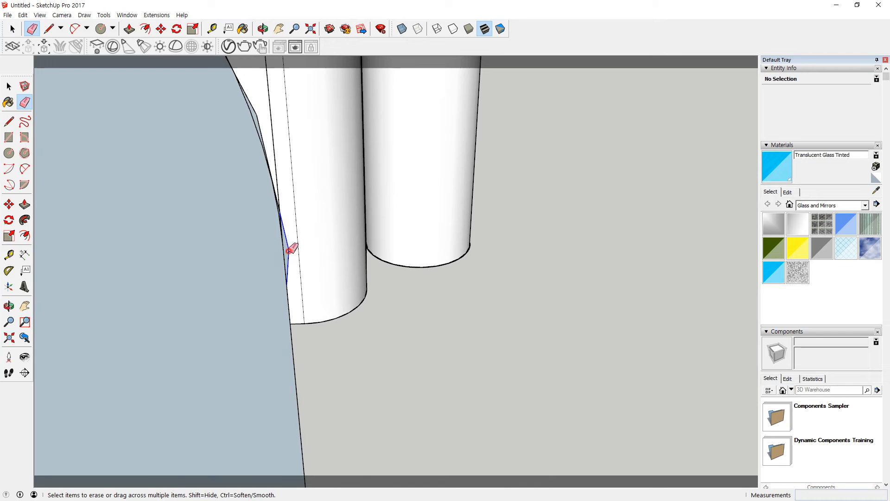
pyautogui.moveTo(290, 255); pyautogui.dragTo(304, 308)
pyautogui.scroll(-4, 225, 286)
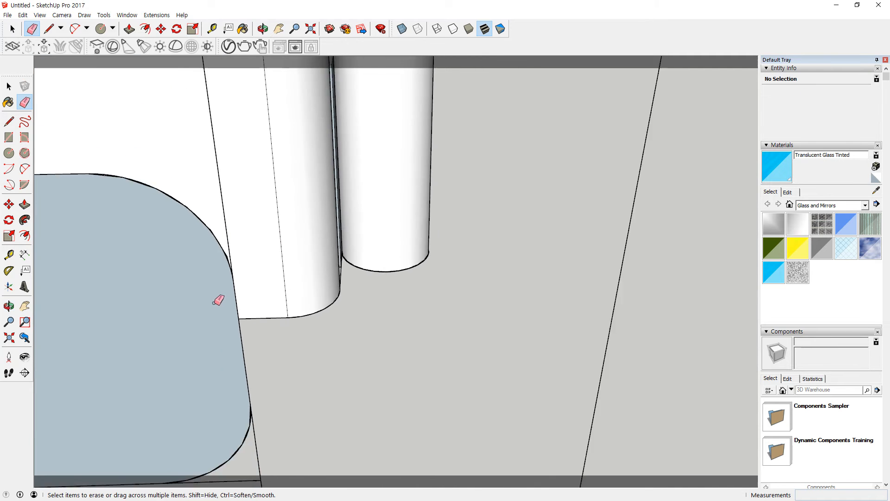
# Step: Erase the remaining circle arcs and inner lines around the cushion profile's upper corner away from the armrest
pyautogui.moveTo(183, 321); pyautogui.dragTo(344, 299, button='middle')
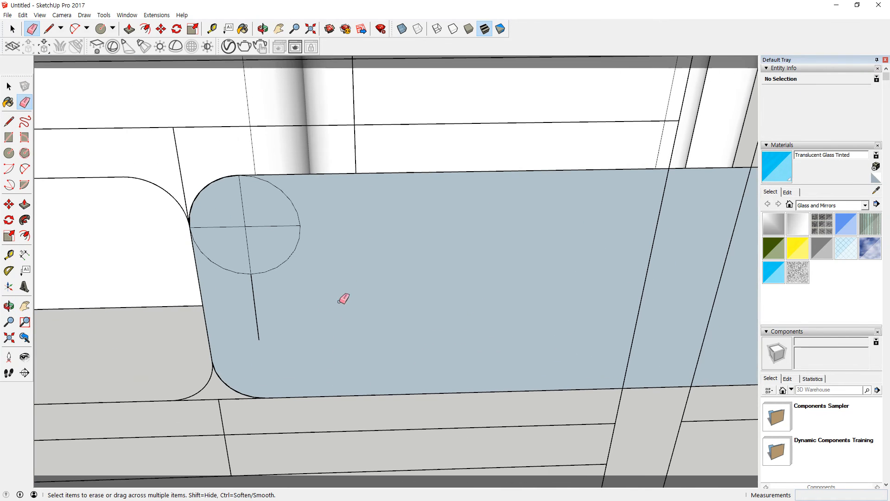
pyautogui.moveTo(240, 306); pyautogui.dragTo(219, 220)
pyautogui.moveTo(277, 250)
pyautogui.mouseDown()
pyautogui.moveTo(241, 252)
pyautogui.moveTo(294, 234)
pyautogui.mouseUp()
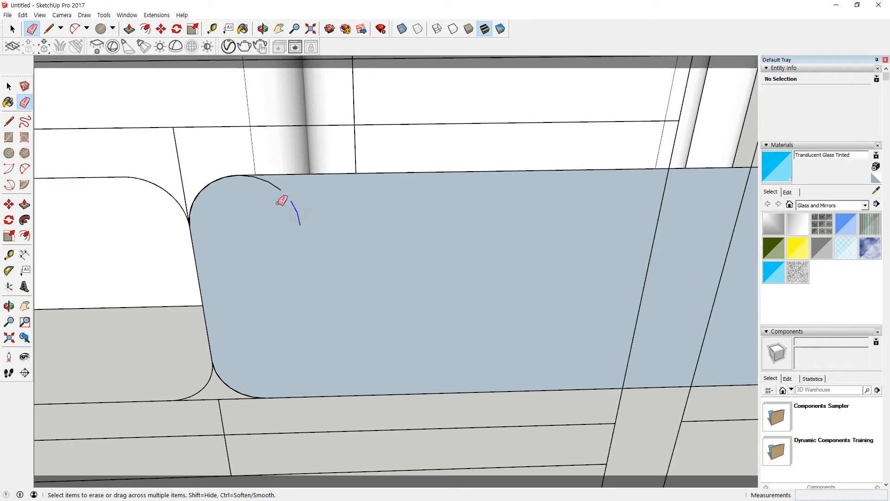
pyautogui.moveTo(282, 201); pyautogui.dragTo(273, 177)
pyautogui.scroll(5, 260, 178)
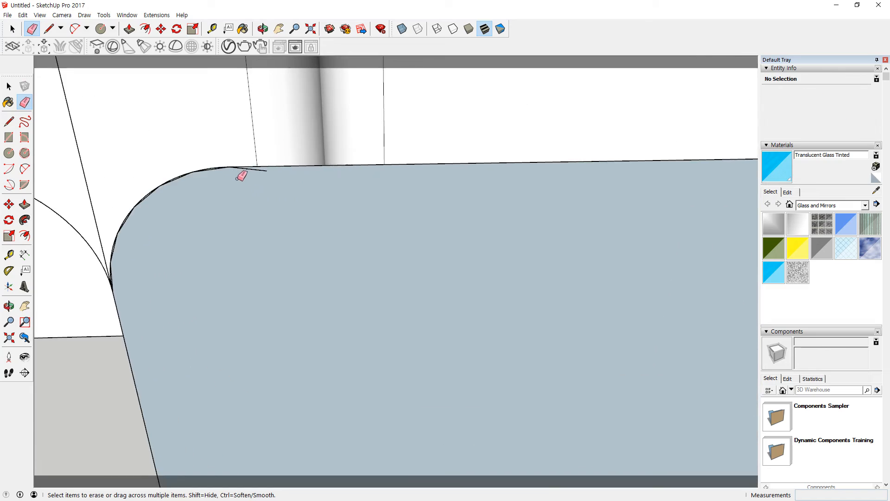
pyautogui.scroll(-6, 314, 229)
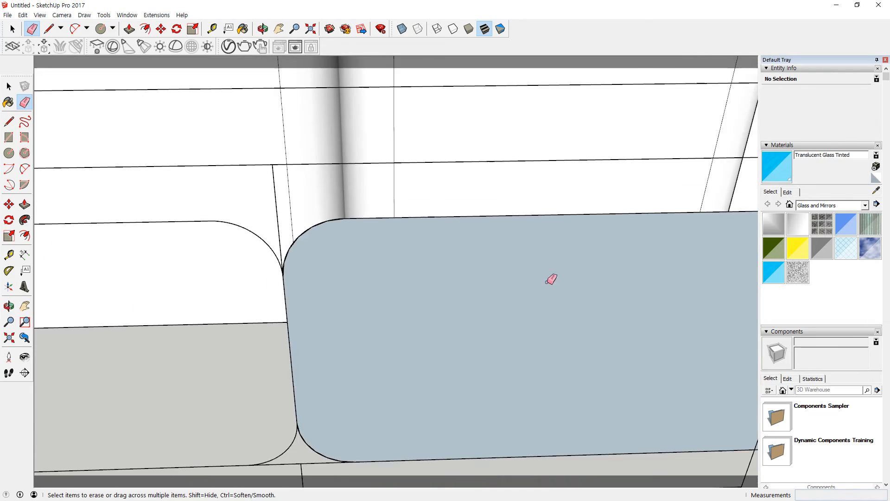
# Step: Select the whole sofa seat base geometry and make it a group
pyautogui.moveTo(692, 306)
pyautogui.keyDown('shift'); pyautogui.mouseDown(button='middle')
pyautogui.moveTo(503, 249)
pyautogui.moveTo(139, 262)
pyautogui.moveTo(563, 234)
pyautogui.mouseUp(button='middle'); pyautogui.keyUp('shift')
pyautogui.press('space')
pyautogui.tripleClick(672, 181)
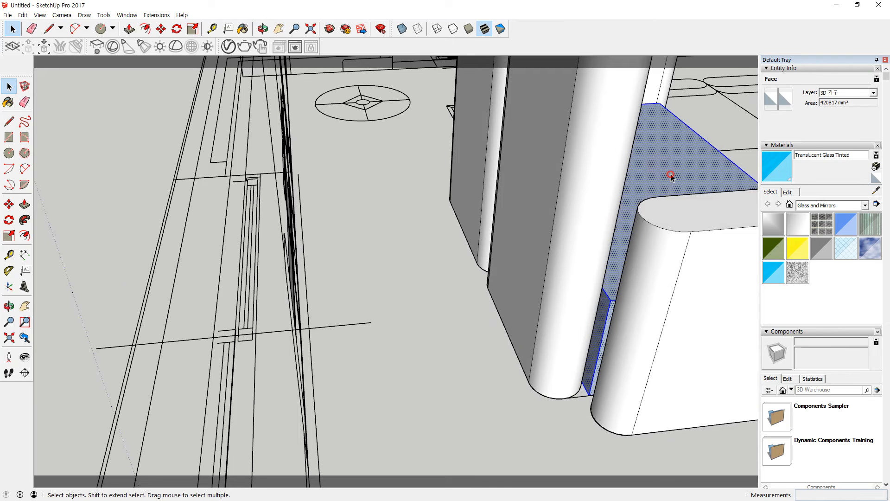
pyautogui.rightClick(668, 161)
pyautogui.click(700, 241)
pyautogui.moveTo(344, 252); pyautogui.dragTo(258, 253, button='middle')
# Step: Move the complete seat cushion profile from the elevation onto the seat base's front top edge, against the armrest
pyautogui.click(255, 260)
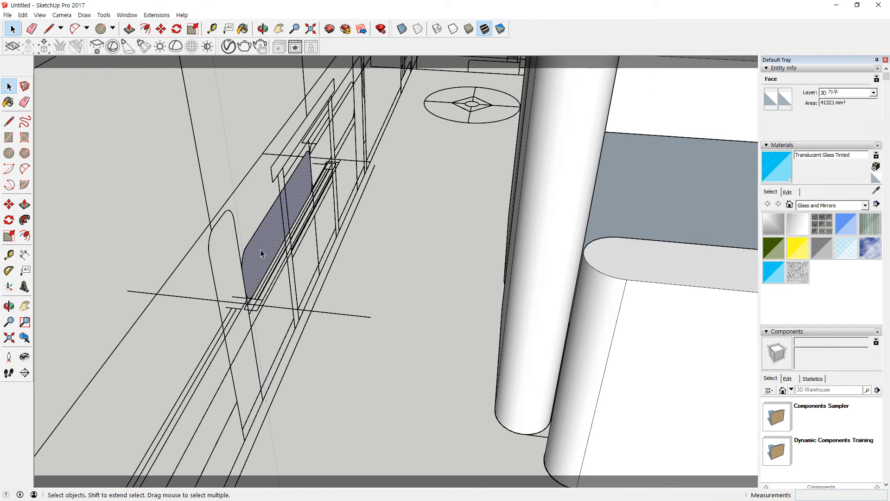
pyautogui.tripleClick(262, 253)
pyautogui.press('m')
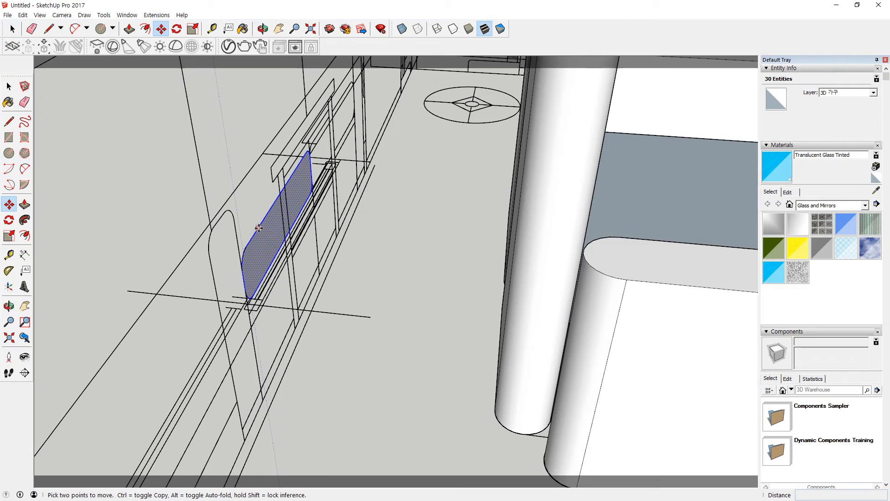
pyautogui.click(271, 265)
pyautogui.moveTo(668, 274); pyautogui.dragTo(399, 192, button='middle')
pyautogui.moveTo(368, 151); pyautogui.dragTo(378, 303, button='middle')
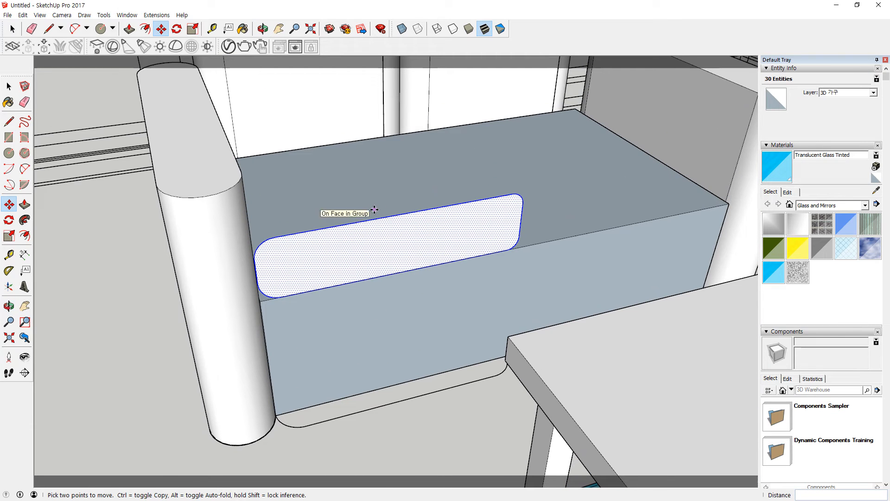
# Step: Extrude the seat cushion profile backward over the seat base until it meets the back cushions
pyautogui.press('p')
pyautogui.click(374, 227)
pyautogui.click(289, 93)
# Step: Select all of the extruded seat cushion geometry and make it a group
pyautogui.press('space')
pyautogui.tripleClick(423, 236)
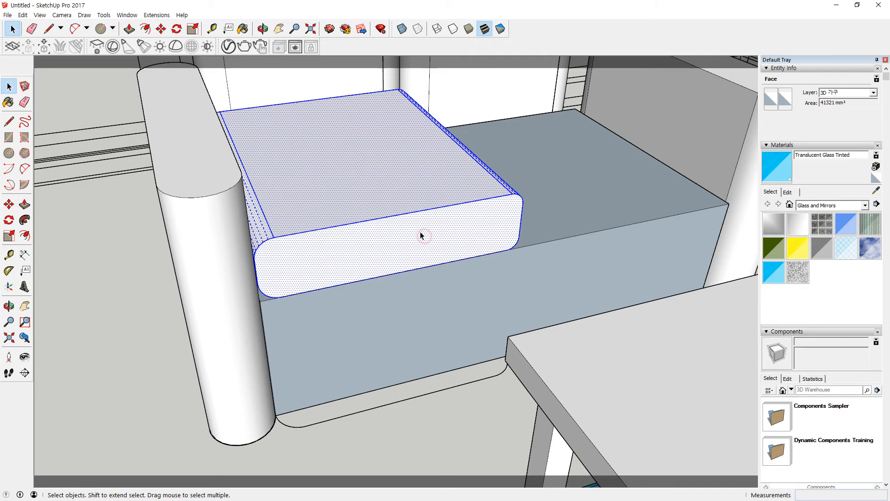
pyautogui.rightClick(421, 235)
pyautogui.click(452, 312)
pyautogui.rightClick(421, 234)
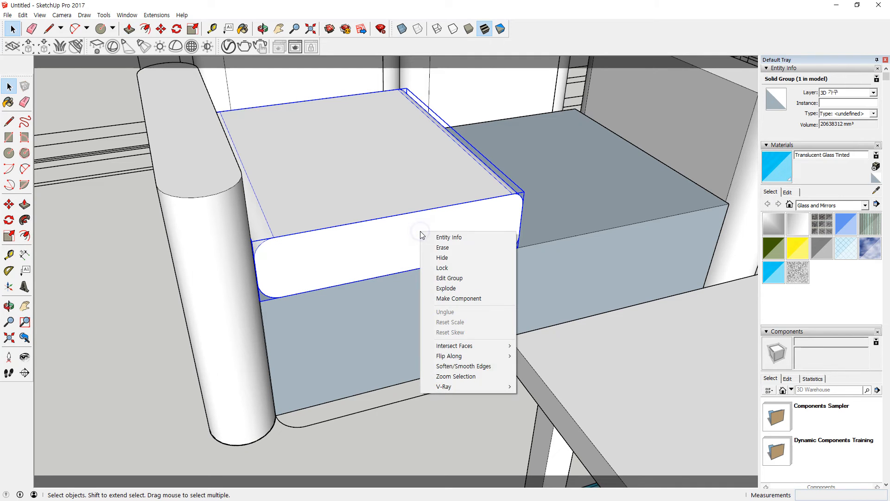
pyautogui.rightClick(419, 237)
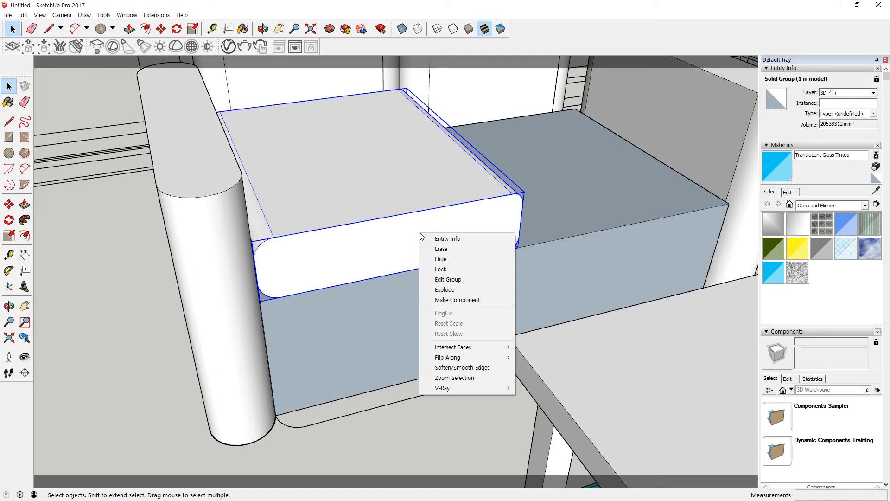
pyautogui.press('Escape')
# Step: Move the seat cushion group 201 mm away from the armrest over the seat base
pyautogui.press('m')
pyautogui.click(413, 243)
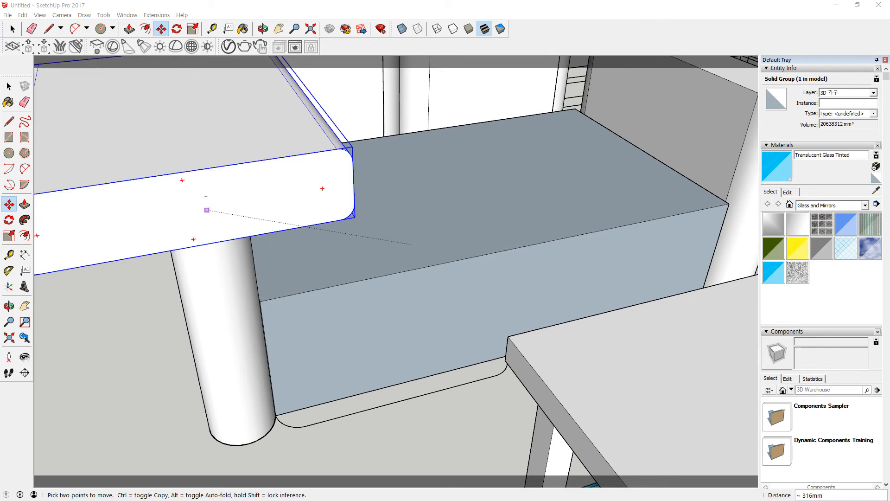
pyautogui.click(407, 2)
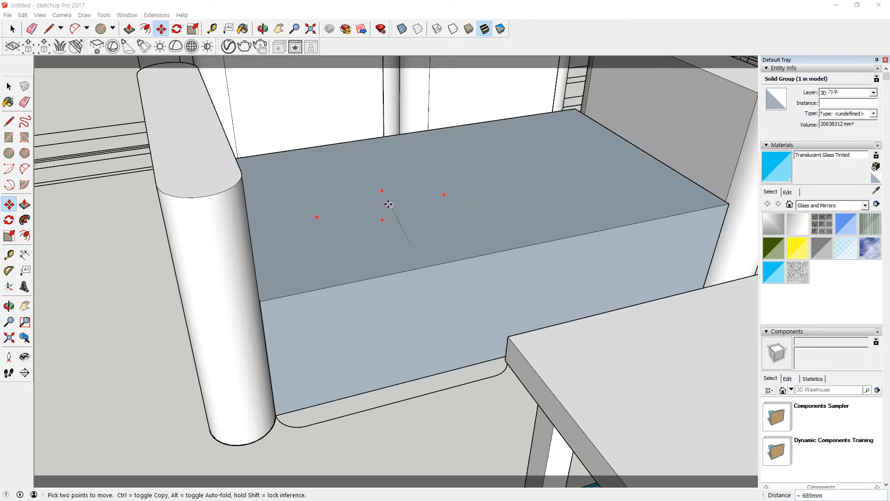
pyautogui.click(492, 198)
pyautogui.rightClick(492, 198)
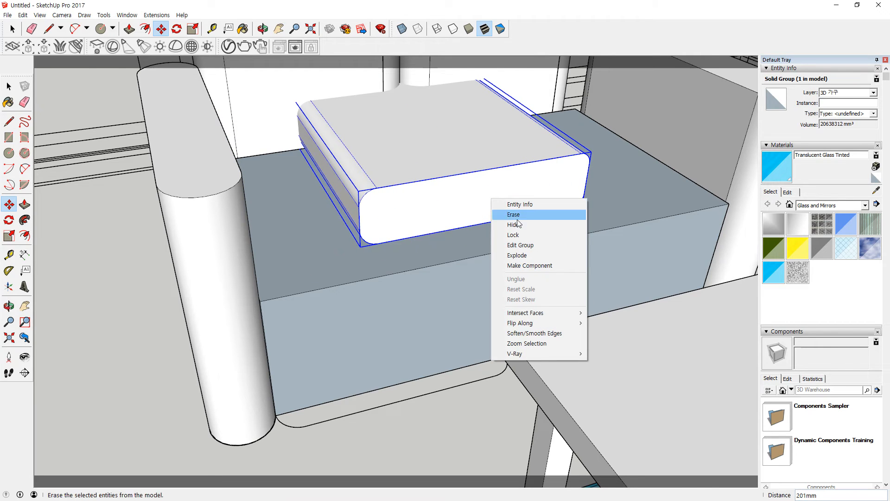
pyautogui.click(455, 425)
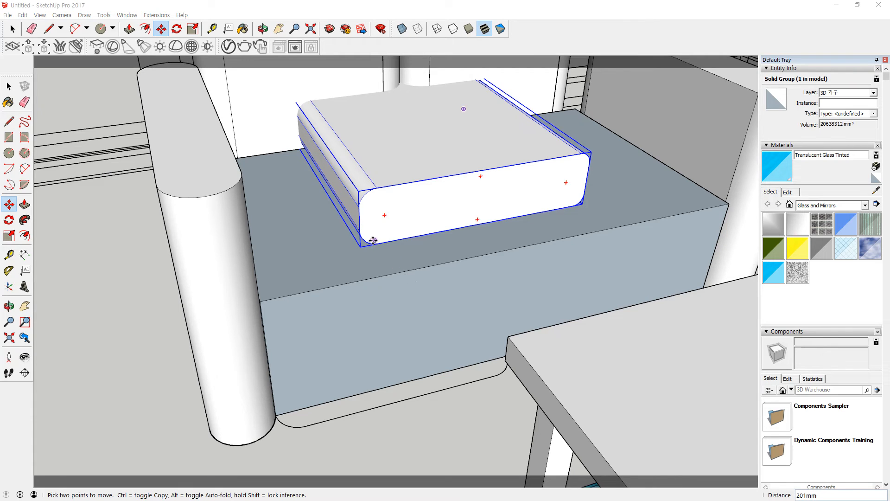
# Step: Try moving the seat cushion down and back against the armrest, and undo the trial cushion moves
pyautogui.click(360, 218)
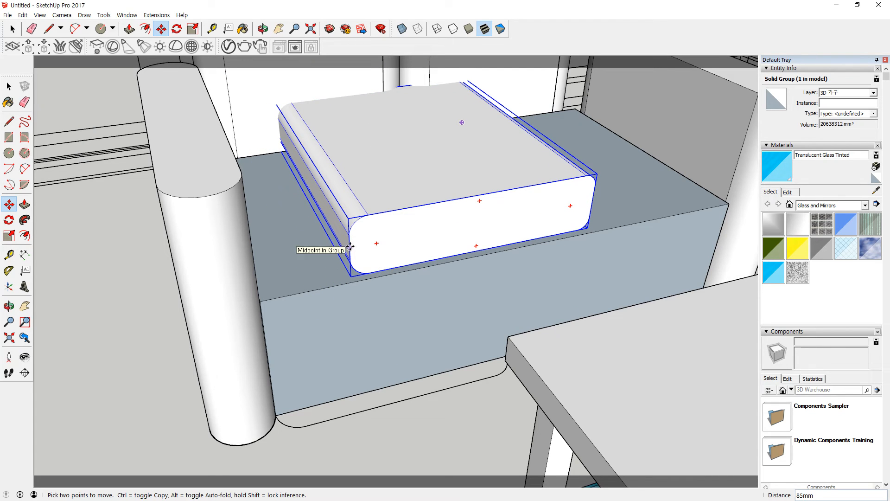
pyautogui.click(350, 249)
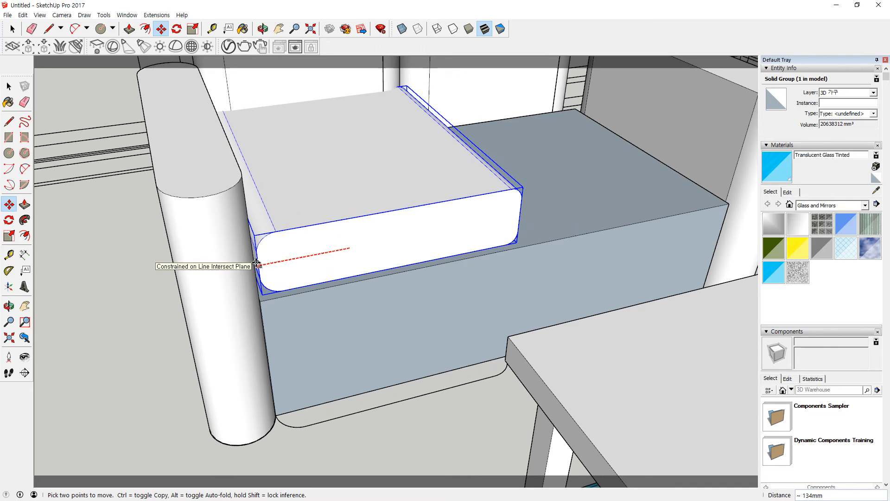
pyautogui.click(258, 262)
pyautogui.hotkey('ctrl', 'z')
pyautogui.hotkey('ctrl', 'z')
pyautogui.hotkey('ctrl', 'z')
# Step: Copy the seat cushion group about 450 mm along the seat base toward the opposite armrest
pyautogui.moveTo(422, 238); pyautogui.dragTo(364, 250, button='middle')
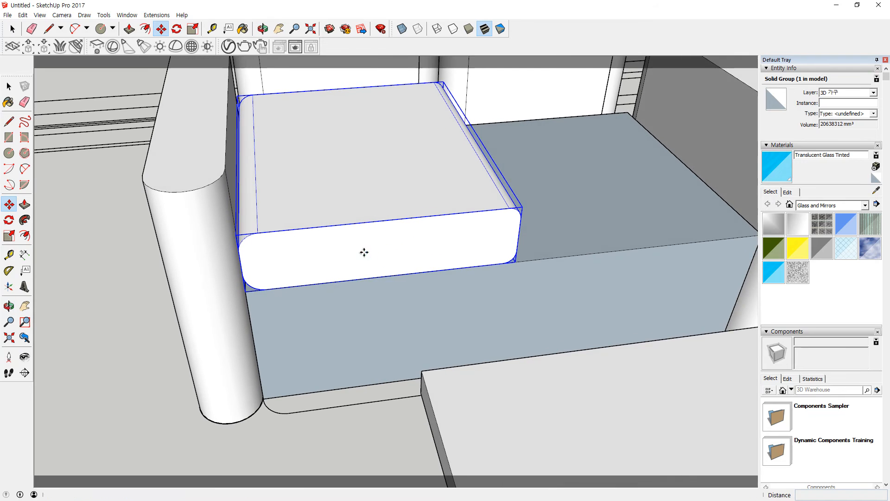
pyautogui.press('ctrl')
pyautogui.click(373, 244)
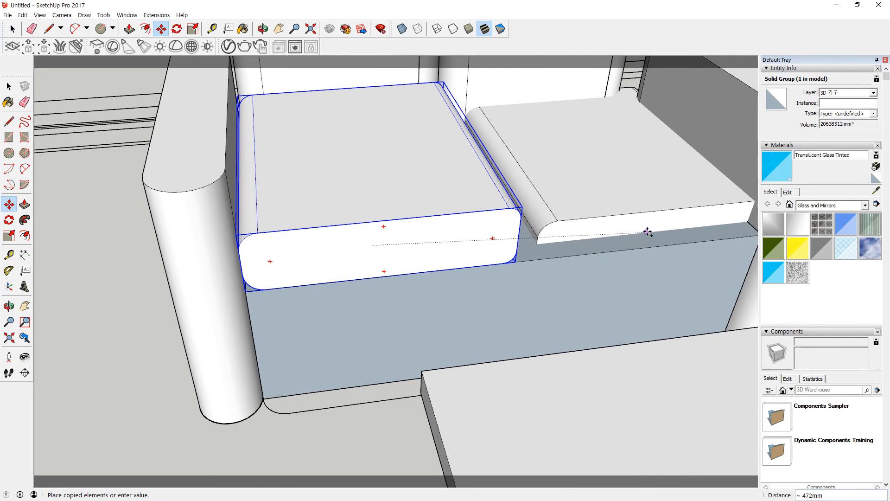
pyautogui.click(636, 231)
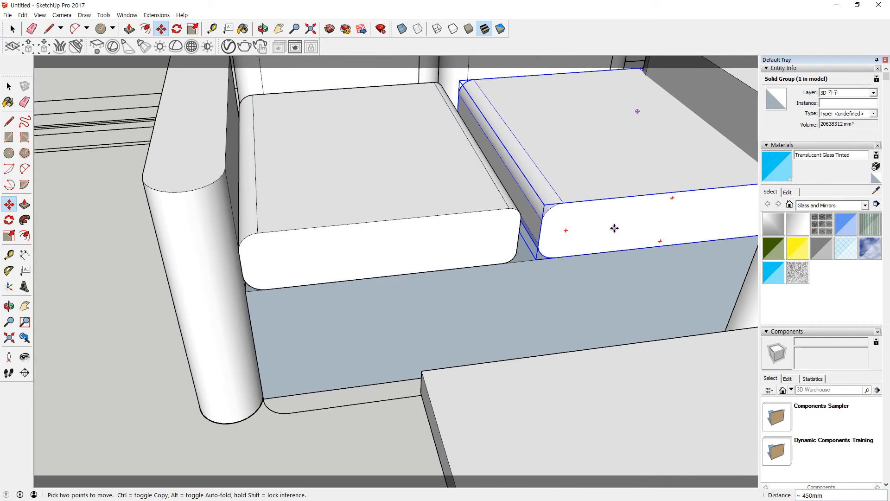
# Step: Flip the copied seat cushion along the group's red axis and move it flush against the first cushion
pyautogui.rightClick(615, 229)
pyautogui.moveTo(662, 354)
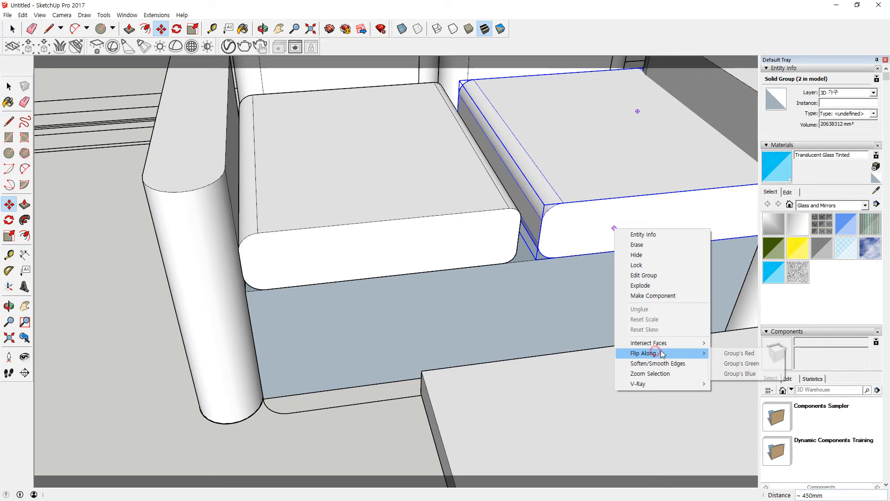
pyautogui.click(737, 353)
pyautogui.scroll(5, 559, 234)
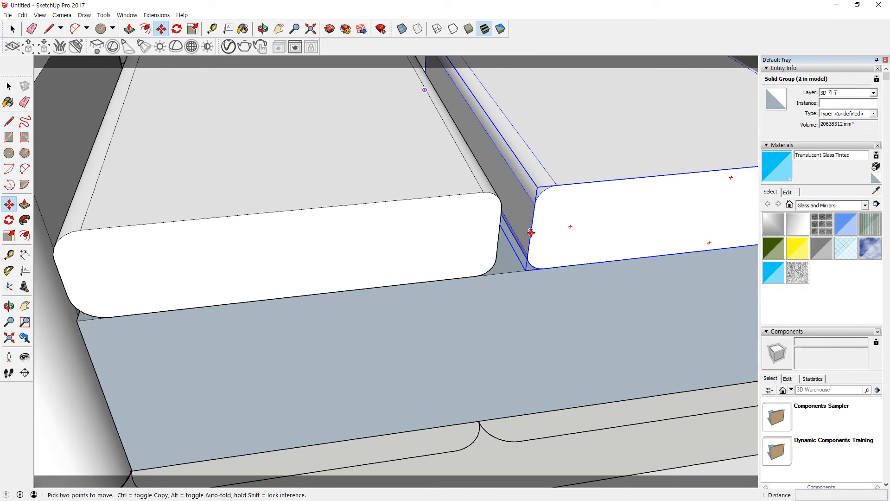
pyautogui.click(531, 232)
pyautogui.click(497, 235)
pyautogui.scroll(-5, 388, 258)
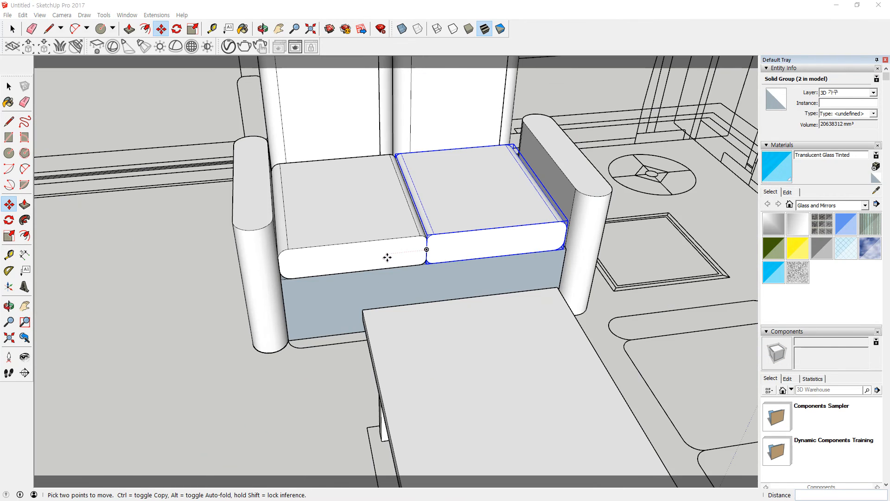
# Step: Examine the assembled two-seat sofa and its place in the room from several angles
pyautogui.scroll(-3, 387, 258)
pyautogui.moveTo(453, 247); pyautogui.dragTo(484, 240, button='middle')
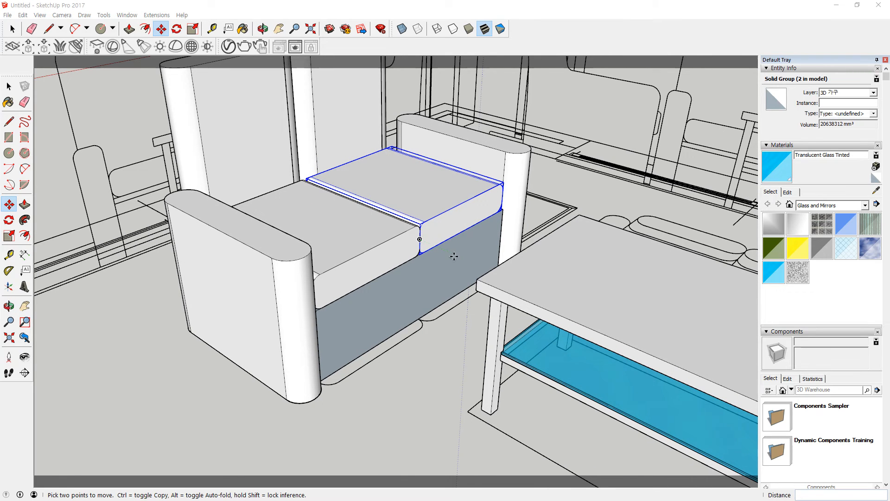
pyautogui.press('space')
pyautogui.click(439, 343)
pyautogui.click(383, 254)
pyautogui.scroll(-5, 399, 269)
pyautogui.moveTo(406, 253); pyautogui.dragTo(381, 291, button='middle')
pyautogui.scroll(1, 380, 291)
pyautogui.moveTo(412, 258)
pyautogui.mouseDown(button='middle')
pyautogui.moveTo(389, 256)
pyautogui.moveTo(408, 267)
pyautogui.mouseUp(button='middle')
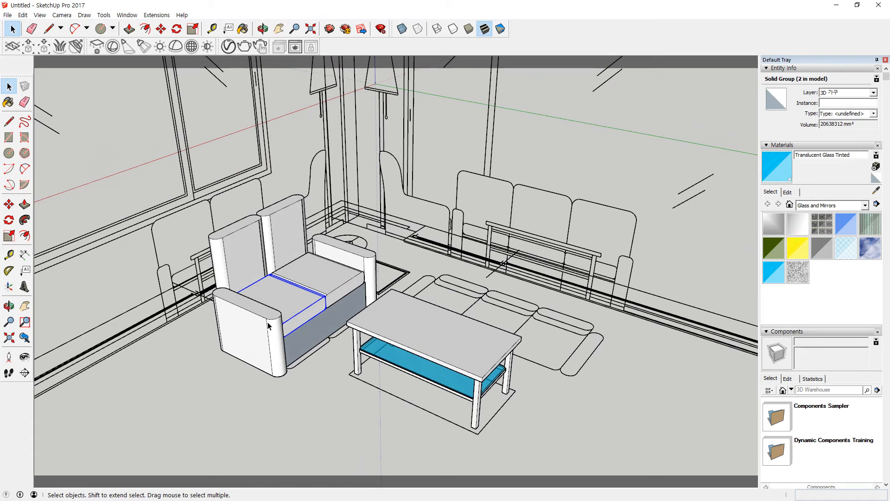
pyautogui.moveTo(156, 159); pyautogui.dragTo(335, 314)
pyautogui.scroll(2, 338, 314)
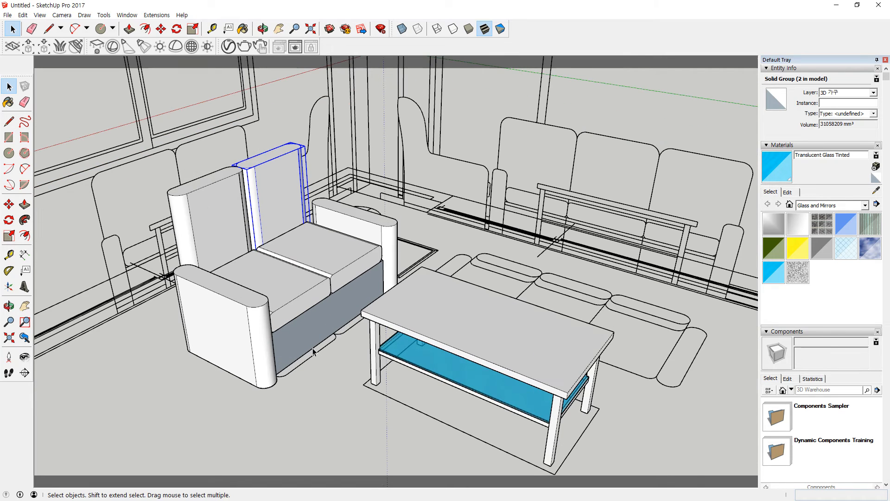
pyautogui.moveTo(213, 308); pyautogui.dragTo(214, 307)
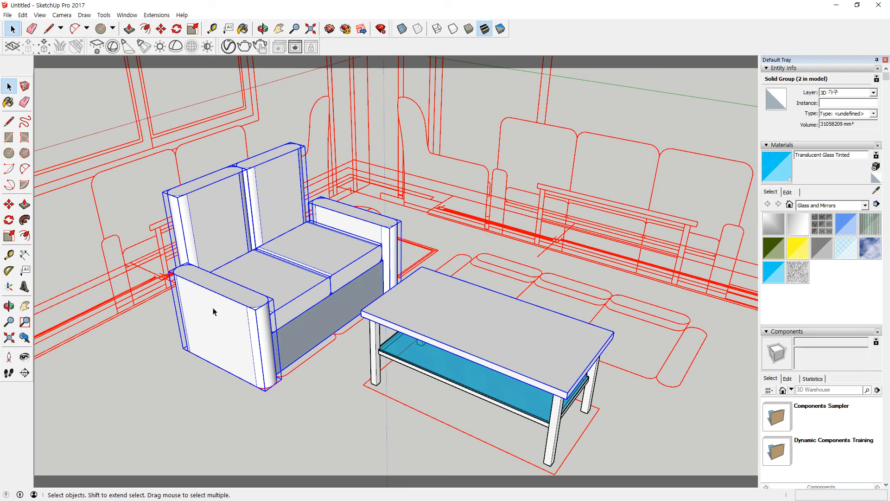
pyautogui.press('m')
pyautogui.press('ctrl')
pyautogui.click(395, 221)
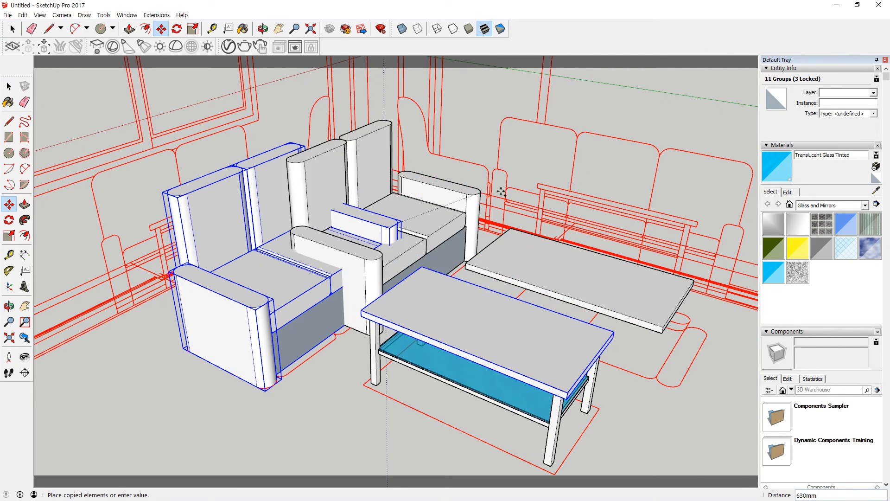
pyautogui.press('space')
# Step: Select all parts of the two-seat sofa without the coffee table and copy them toward the adjacent wall
pyautogui.moveTo(393, 194); pyautogui.dragTo(348, 266)
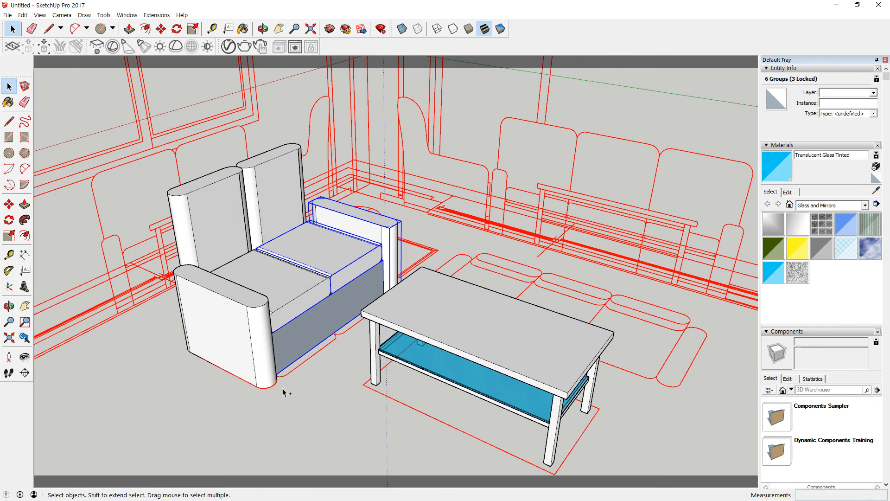
pyautogui.keyDown('shift'); pyautogui.click(229, 310); pyautogui.keyUp('shift')
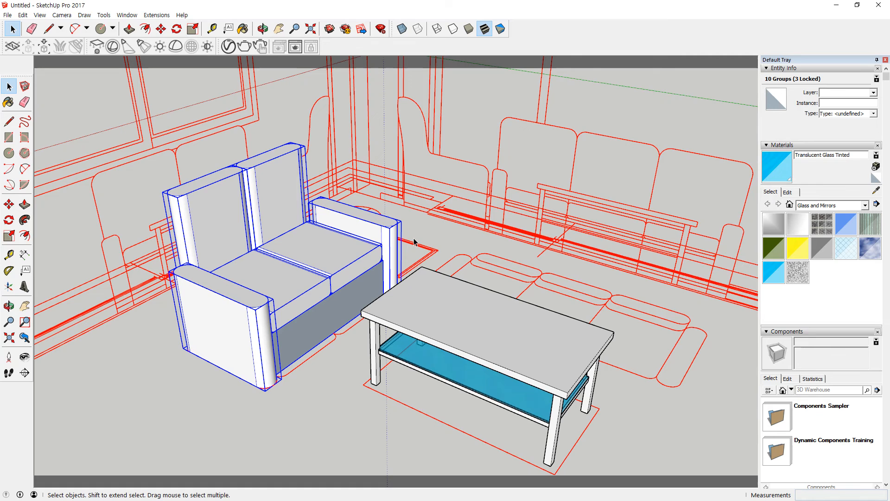
pyautogui.press('m')
pyautogui.click(391, 218)
pyautogui.press('ctrl')
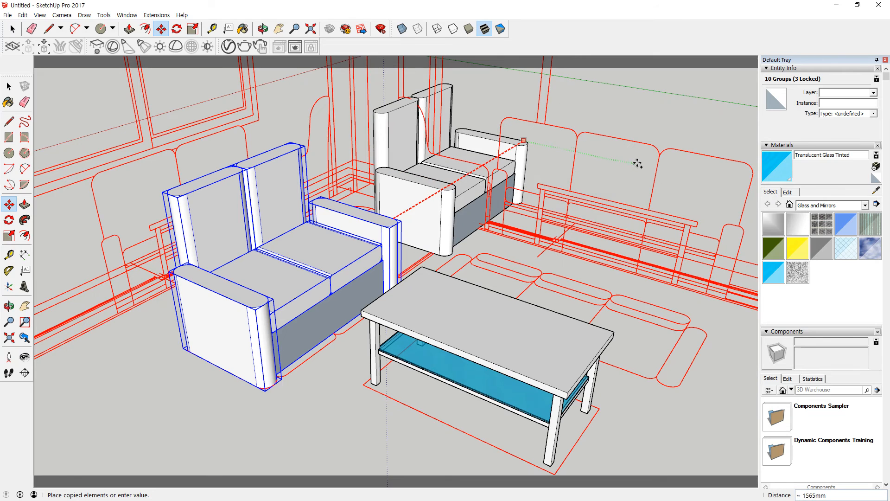
pyautogui.click(638, 159)
# Step: Rotate the copied sofa 90 degrees on the floor plane to align it with the adjacent wall
pyautogui.press('q')
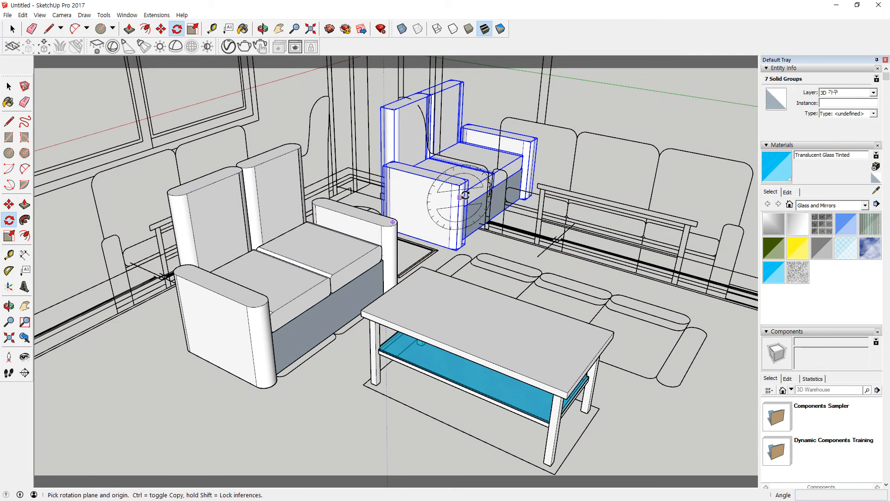
pyautogui.click(451, 183)
pyautogui.click(422, 176)
pyautogui.write('90')
pyautogui.press('Return')
# Step: Move the rotated sofa so its near armrest sits on the three-seat sofa's armrest outline in the floor plan
pyautogui.scroll(3, 476, 197)
pyautogui.moveTo(449, 292); pyautogui.dragTo(685, 336, button='middle')
pyautogui.moveTo(256, 230); pyautogui.dragTo(464, 264, button='middle')
pyautogui.scroll(3, 188, 278)
pyautogui.moveTo(188, 278); pyautogui.dragTo(241, 313, button='middle')
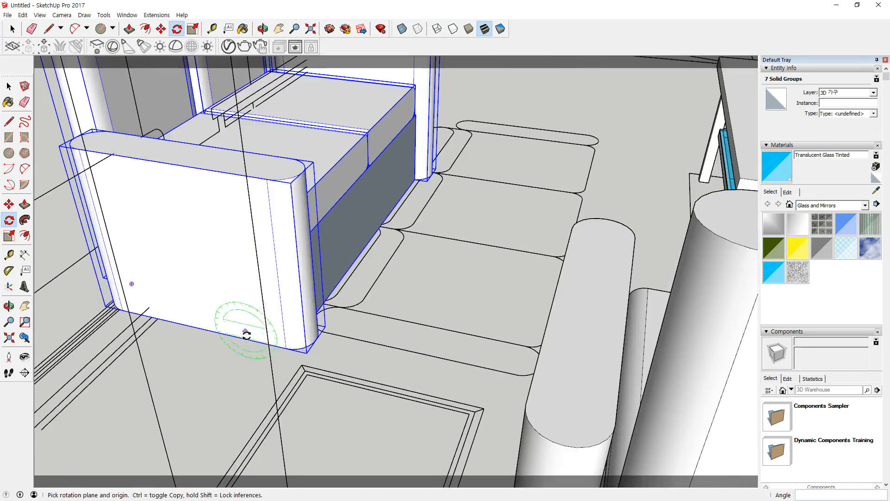
pyautogui.press('m')
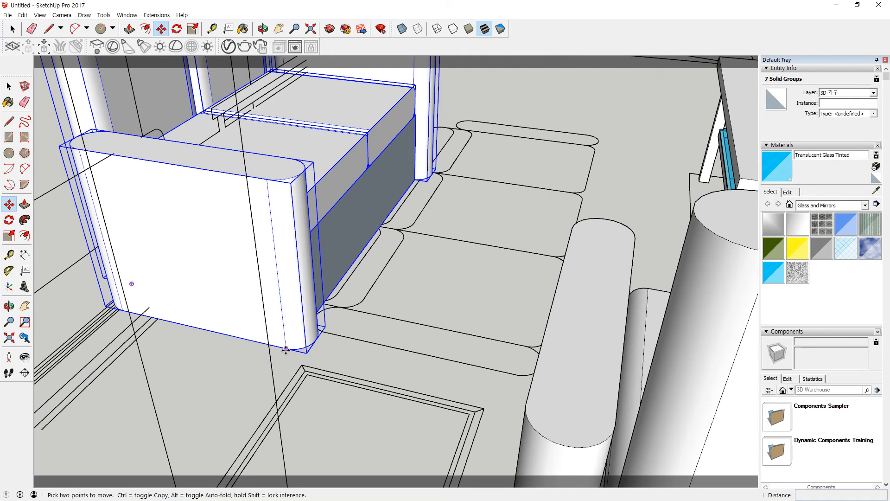
pyautogui.click(286, 350)
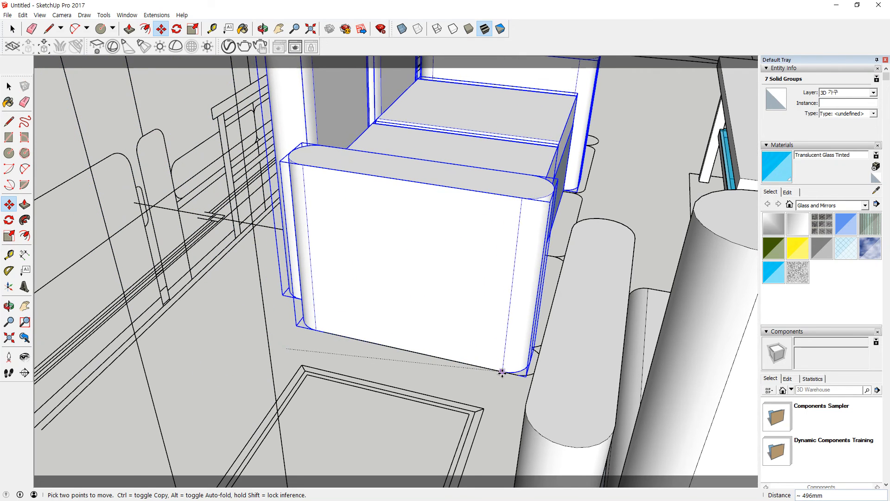
pyautogui.click(514, 377)
# Step: Move the copied sofa's other armrest outward onto the three-seat sofa's far armrest outline in the floor plan
pyautogui.scroll(-4, 465, 364)
pyautogui.moveTo(500, 208); pyautogui.dragTo(182, 282, button='middle')
pyautogui.keyDown('shift'); pyautogui.moveTo(606, 385); pyautogui.dragTo(402, 239, button='middle'); pyautogui.keyUp('shift')
pyautogui.press('space')
pyautogui.click(372, 295)
pyautogui.click(333, 296)
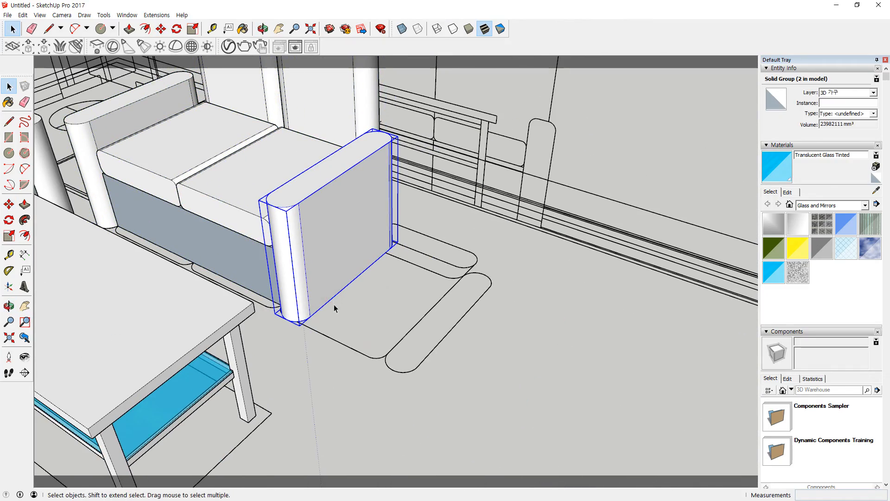
pyautogui.press('m')
pyautogui.click(320, 310)
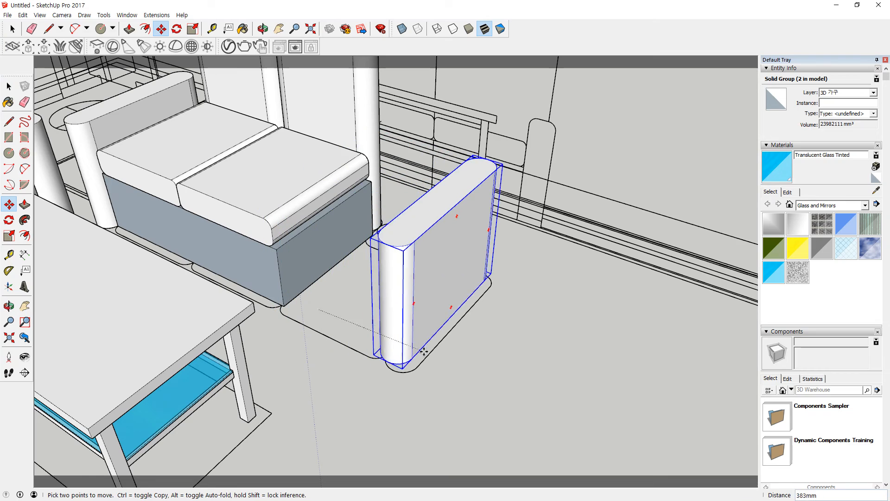
pyautogui.click(425, 358)
# Step: Copy the end back cushion about 418 mm along the sofa onto the third seat's back outline
pyautogui.moveTo(513, 310)
pyautogui.mouseDown(button='middle')
pyautogui.moveTo(547, 311)
pyautogui.moveTo(522, 315)
pyautogui.mouseUp(button='middle')
pyautogui.press('space')
pyautogui.click(581, 343)
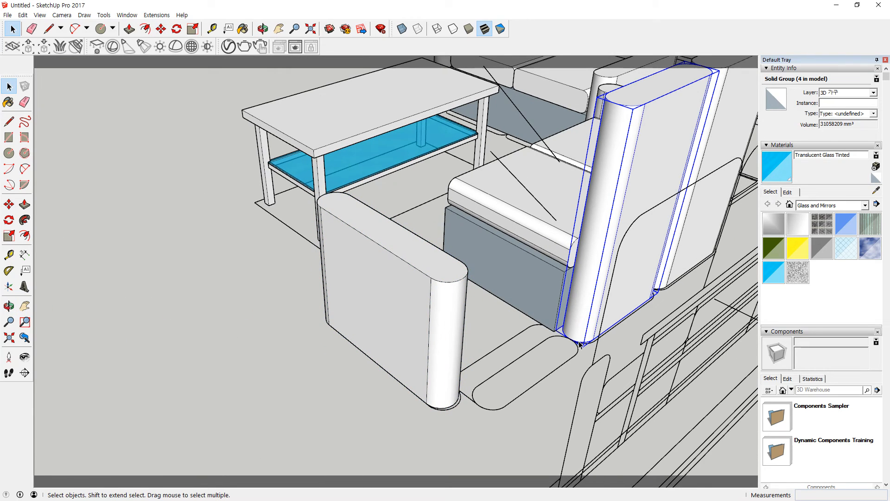
pyautogui.press('m')
pyautogui.click(573, 339)
pyautogui.press('ctrl')
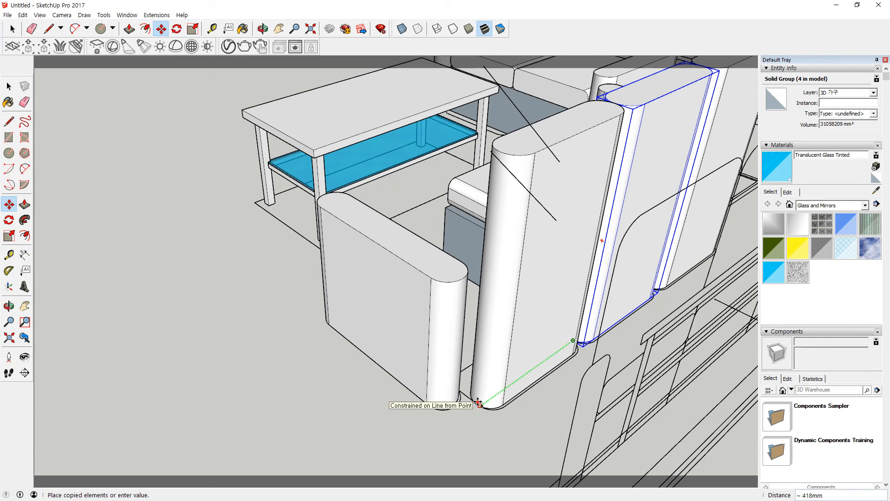
pyautogui.click(478, 403)
# Step: Extend the end face of the three-seat sofa's seat base to the relocated armrest with Push/Pull
pyautogui.moveTo(294, 308); pyautogui.dragTo(453, 274, button='middle')
pyautogui.press('space')
pyautogui.doubleClick(360, 287)
pyautogui.press('p')
pyautogui.click(367, 286)
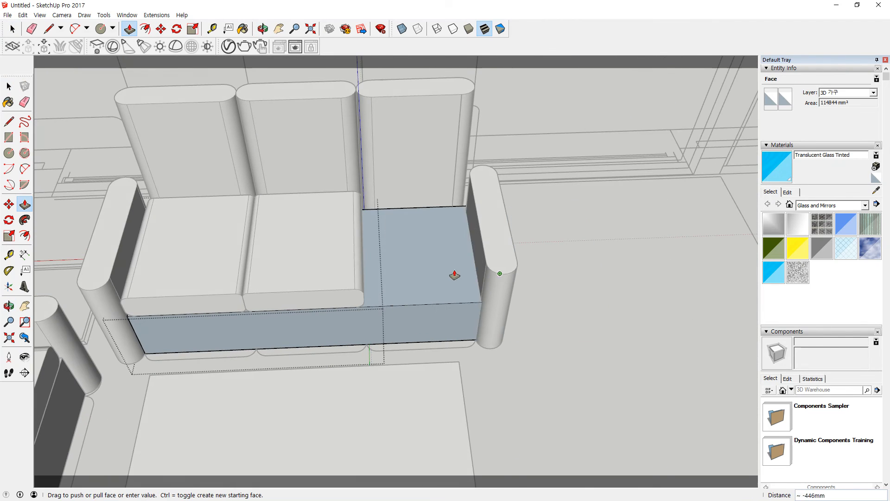
pyautogui.click(477, 247)
pyautogui.press('space')
pyautogui.click(560, 302)
# Step: Copy the middle seat cushion along the extended seat base to fill the third seat beside the armrest
pyautogui.moveTo(560, 300); pyautogui.dragTo(361, 296, button='middle')
pyautogui.click(330, 263)
pyautogui.press('m')
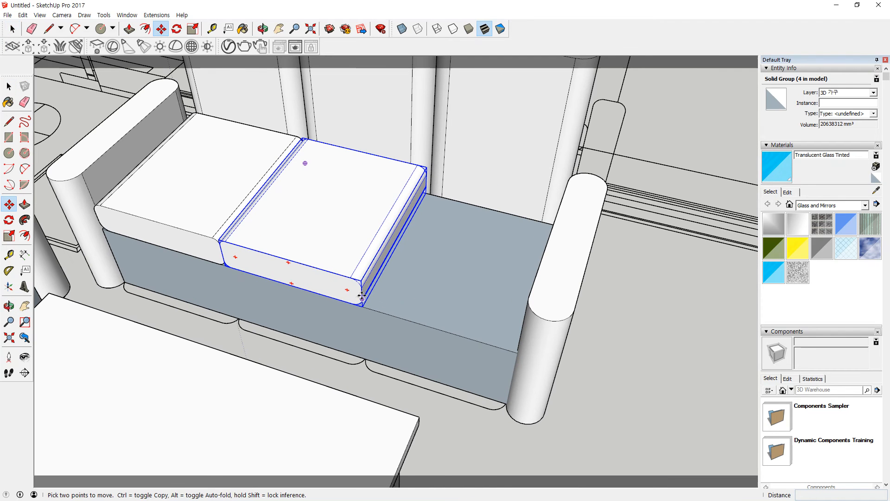
pyautogui.click(366, 292)
pyautogui.press('ctrl')
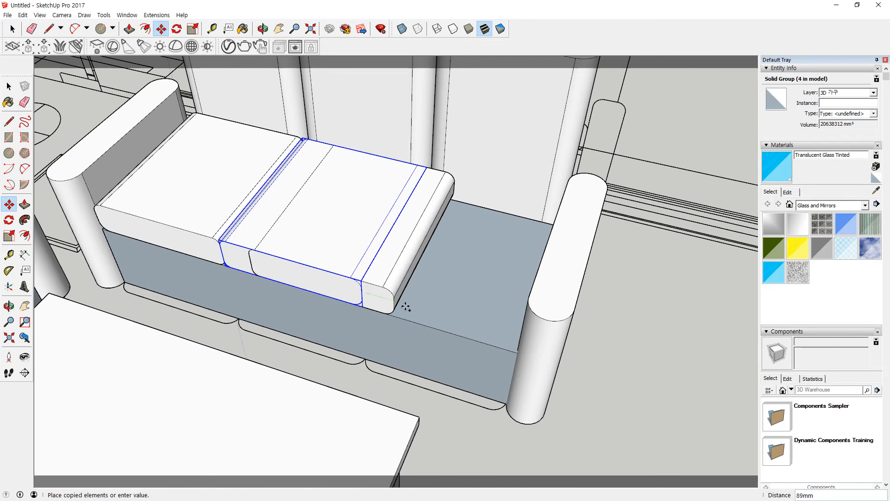
pyautogui.moveTo(431, 297); pyautogui.dragTo(554, 275, button='middle')
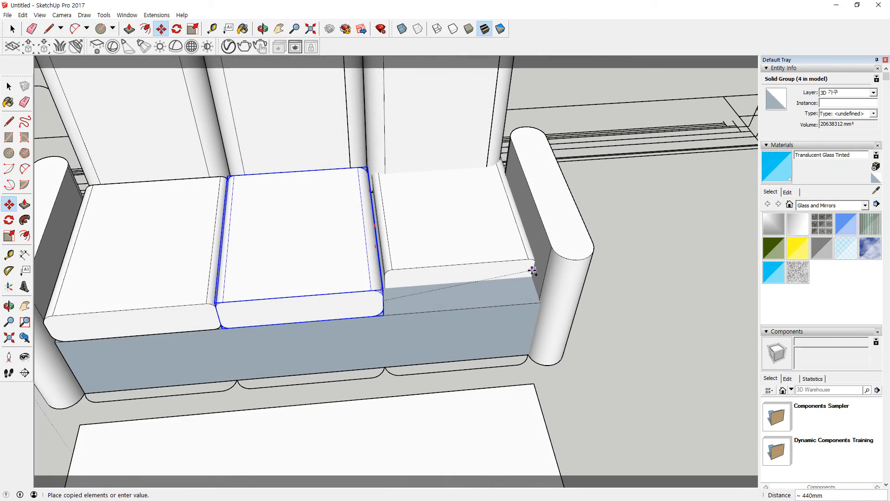
pyautogui.click(538, 260)
pyautogui.press('space')
pyautogui.click(617, 373)
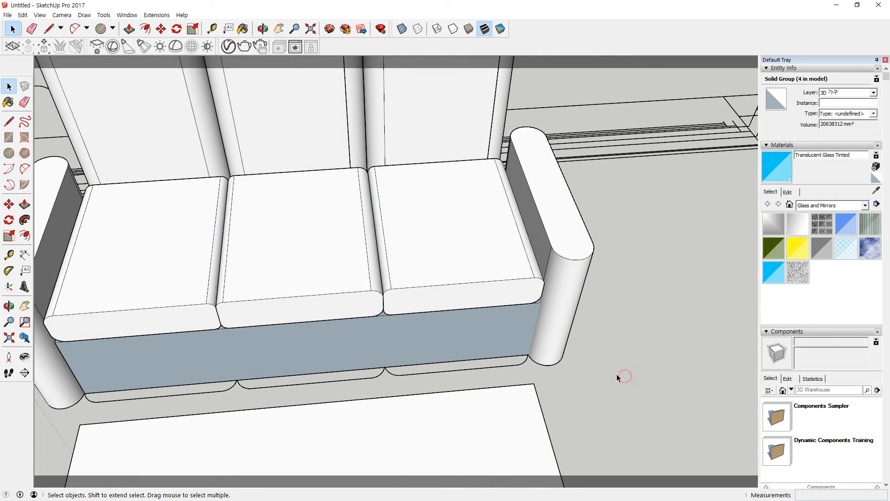
pyautogui.moveTo(617, 374); pyautogui.dragTo(398, 283, button='middle')
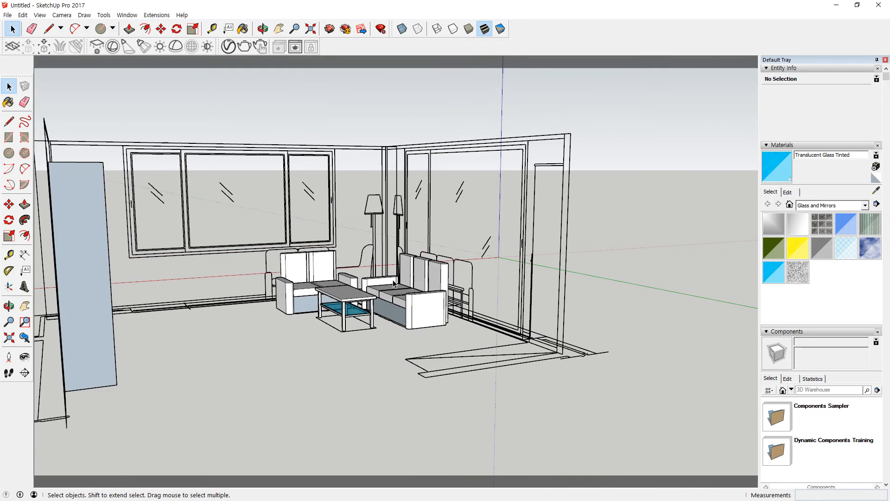
# Step: Draw a centre line down the floor lamp's elevation from the midpoint of the shade's top edge to the pole's base
pyautogui.scroll(6, 398, 283)
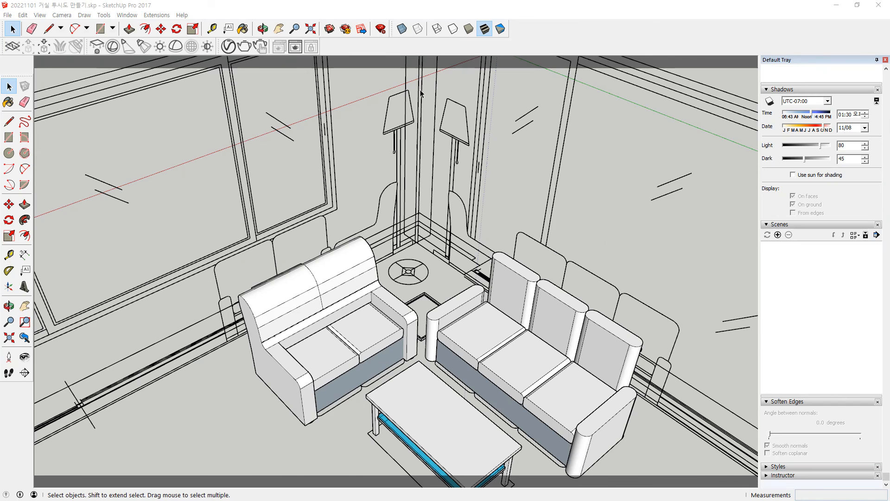
pyautogui.scroll(6, 393, 338)
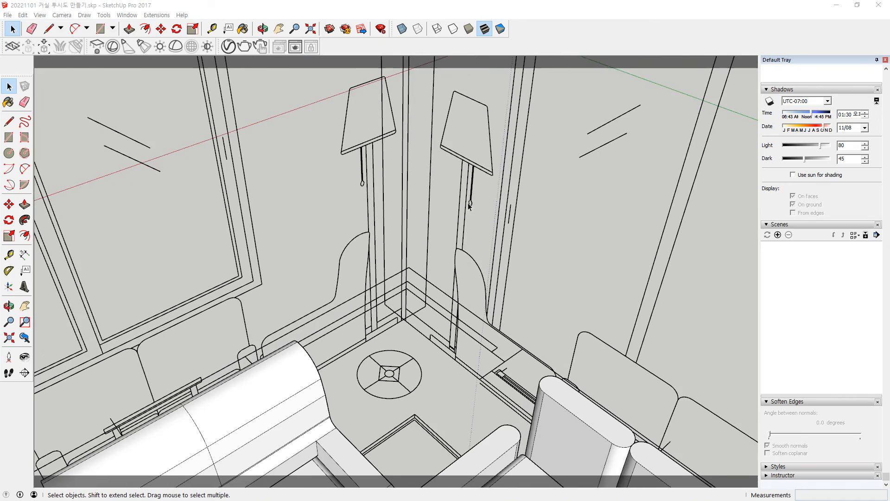
pyautogui.scroll(1, 393, 337)
pyautogui.moveTo(387, 259); pyautogui.dragTo(341, 76, button='middle')
pyautogui.click(357, 138)
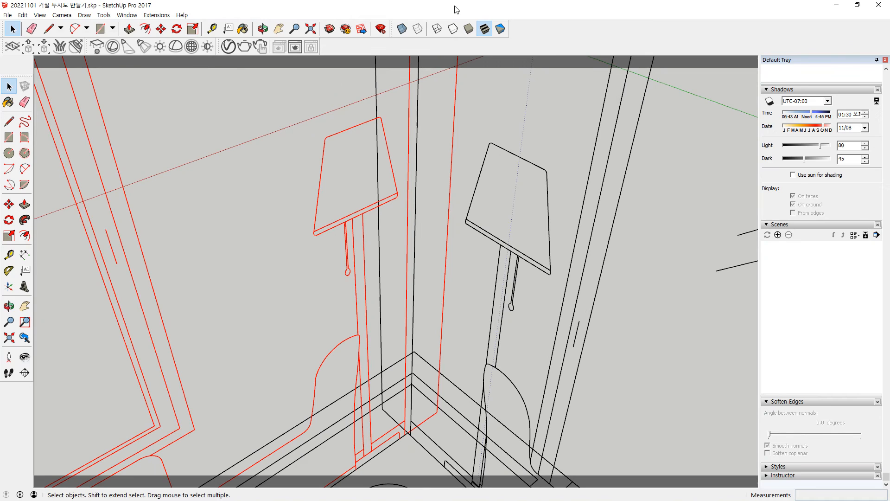
pyautogui.click(282, 203)
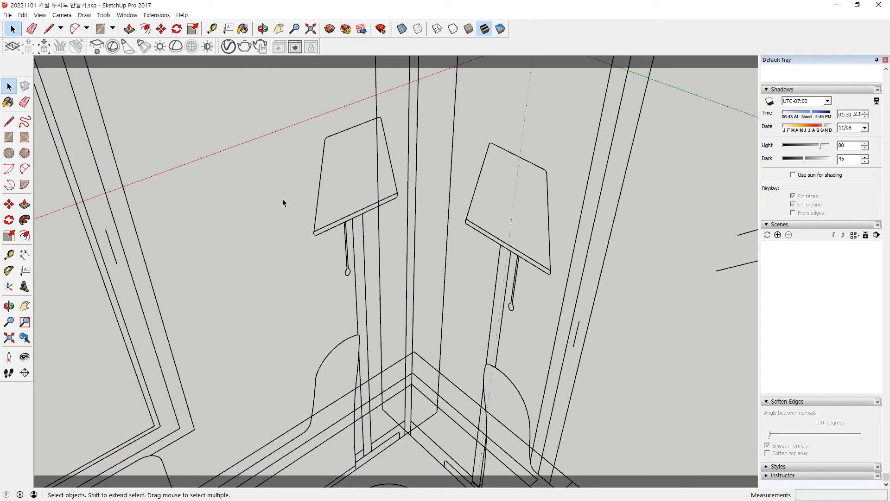
pyautogui.press('l')
pyautogui.click(354, 126)
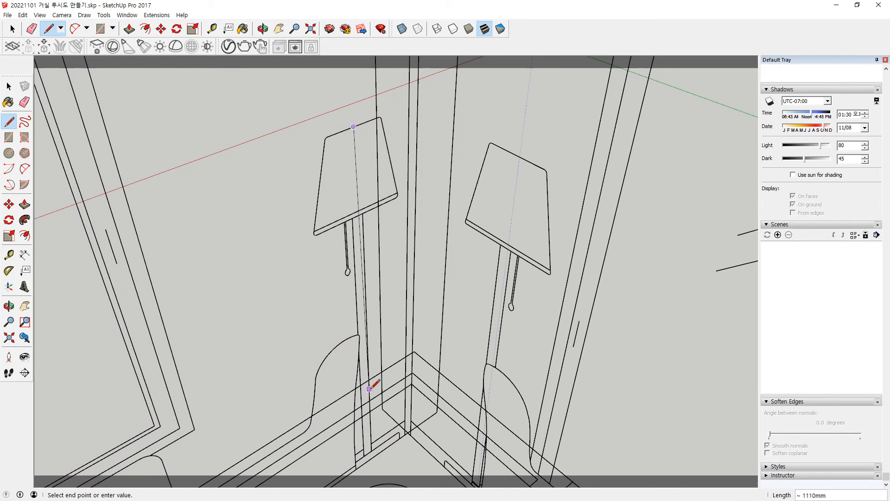
pyautogui.click(364, 453)
# Step: Draw a vertical line along the middle of the lamp pole from its base up to the shade's underside
pyautogui.moveTo(363, 453); pyautogui.dragTo(357, 411, button='middle')
pyautogui.click(358, 420)
pyautogui.moveTo(370, 308); pyautogui.dragTo(364, 273, button='middle')
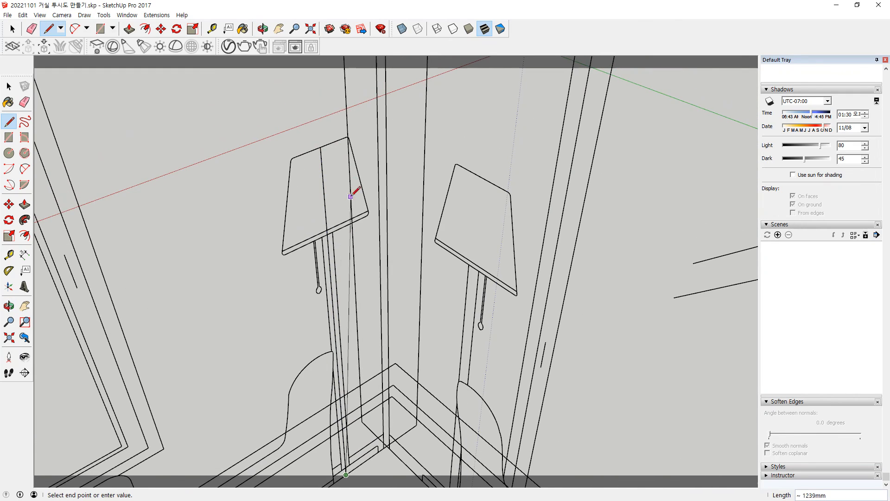
pyautogui.moveTo(350, 196); pyautogui.dragTo(299, 188, button='middle')
pyautogui.scroll(4, 293, 227)
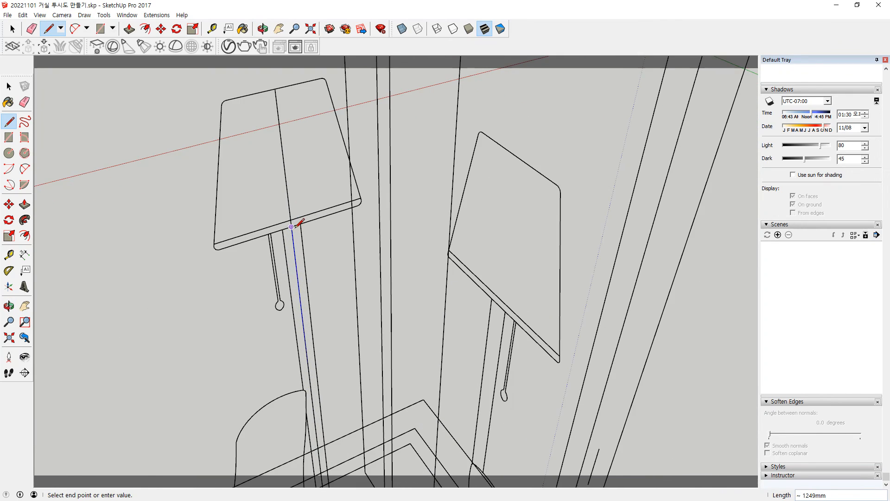
pyautogui.click(292, 228)
# Step: Draw chords across the shade's rounded corners nearest the room corner and a 300 mm line down the shade's centre
pyautogui.scroll(2, 362, 194)
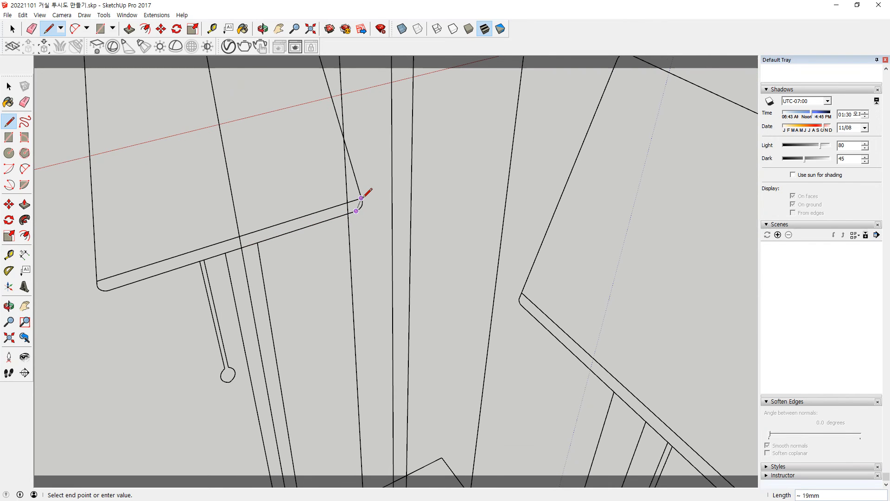
pyautogui.click(361, 198)
pyautogui.keyDown('shift'); pyautogui.moveTo(321, 117); pyautogui.dragTo(365, 293, button='middle'); pyautogui.keyUp('shift')
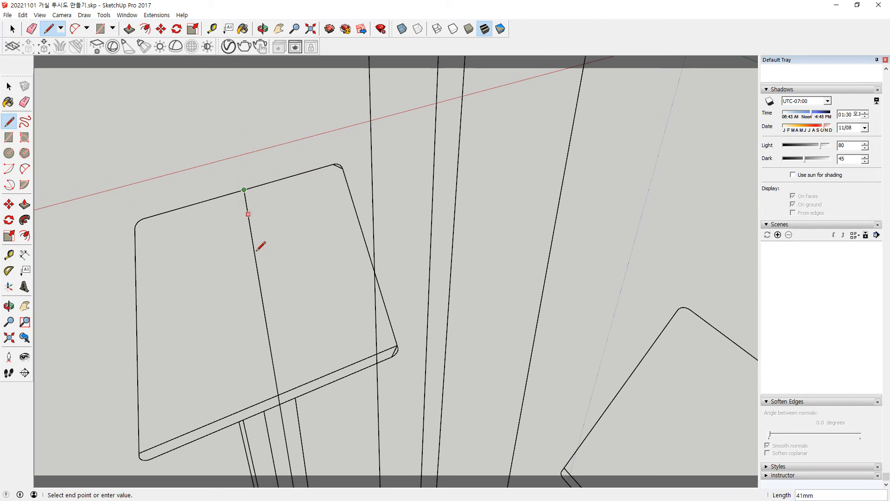
pyautogui.click(281, 403)
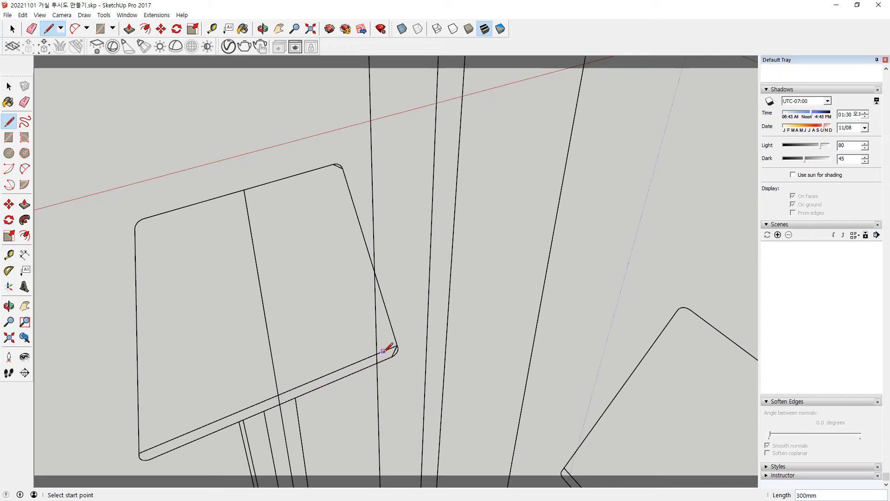
pyautogui.keyDown('shift'); pyautogui.moveTo(312, 294); pyautogui.dragTo(339, 269, button='middle'); pyautogui.keyUp('shift')
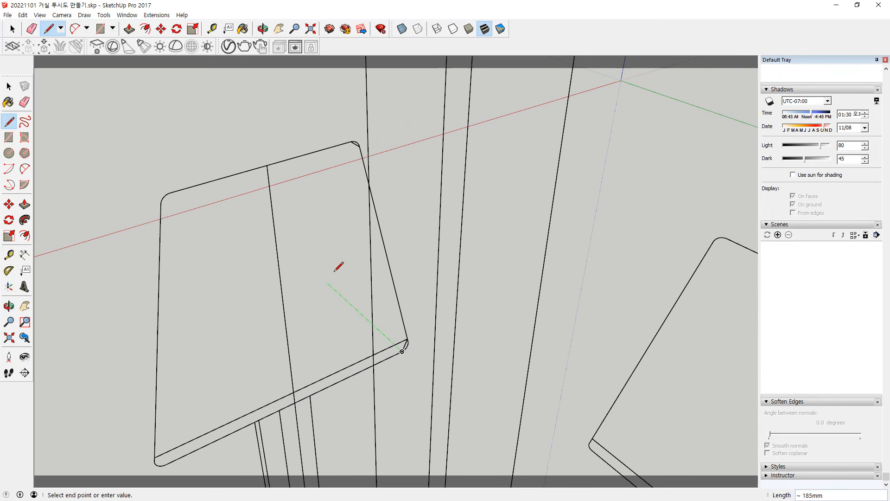
pyautogui.press('space')
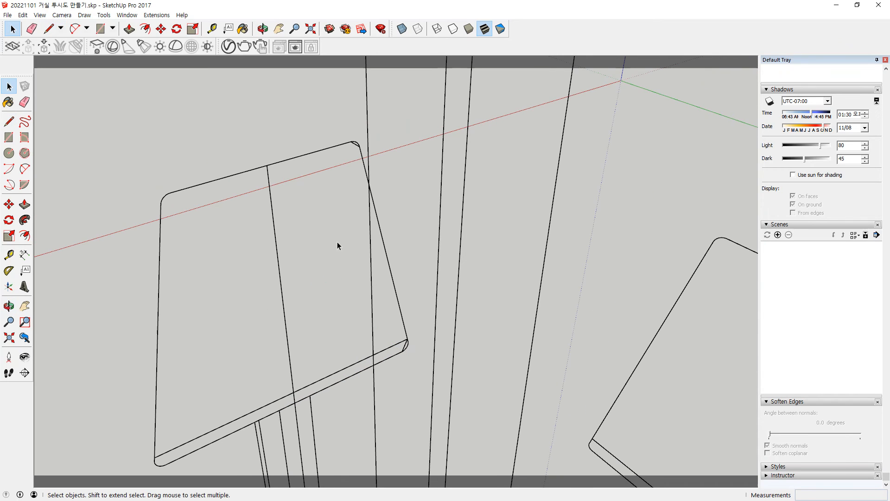
# Step: Trace the shade's outer side, half top edge, centre line and half underside to close a half-profile face
pyautogui.press('l')
pyautogui.click(408, 338)
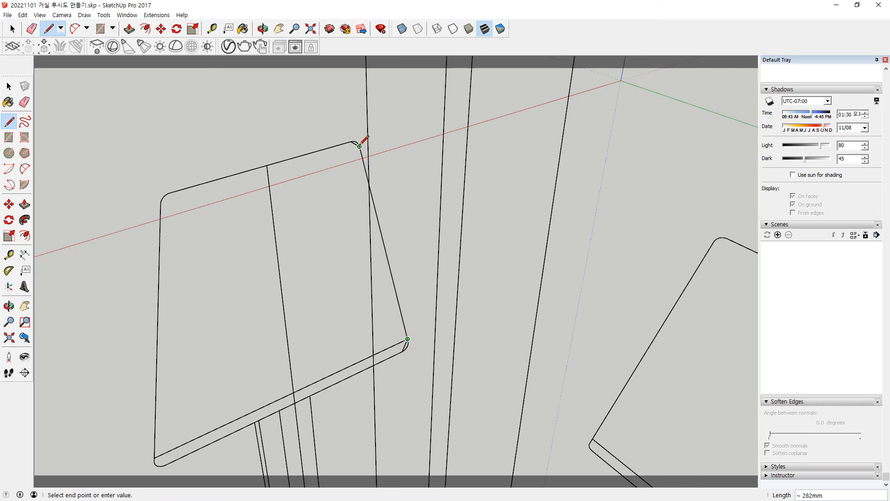
pyautogui.click(361, 146)
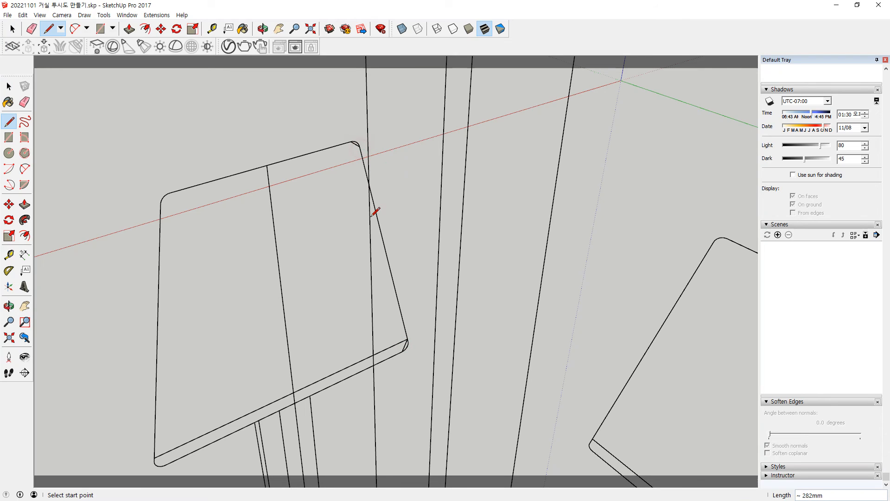
pyautogui.press('space')
pyautogui.press('l')
pyautogui.click(351, 142)
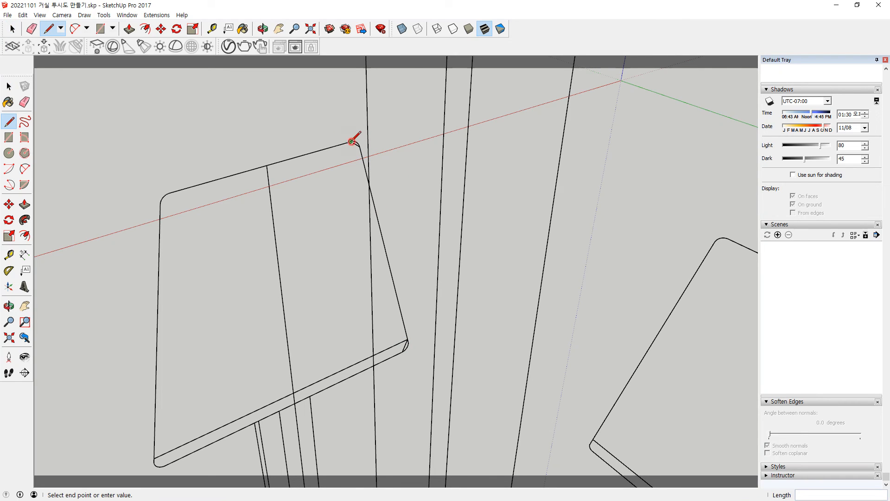
pyautogui.click(267, 165)
pyautogui.click(295, 403)
pyautogui.click(402, 352)
# Step: Round the half profile's upper outer corner with an arc matching the elevation outline
pyautogui.moveTo(336, 250); pyautogui.dragTo(298, 254, button='middle')
pyautogui.scroll(5, 357, 139)
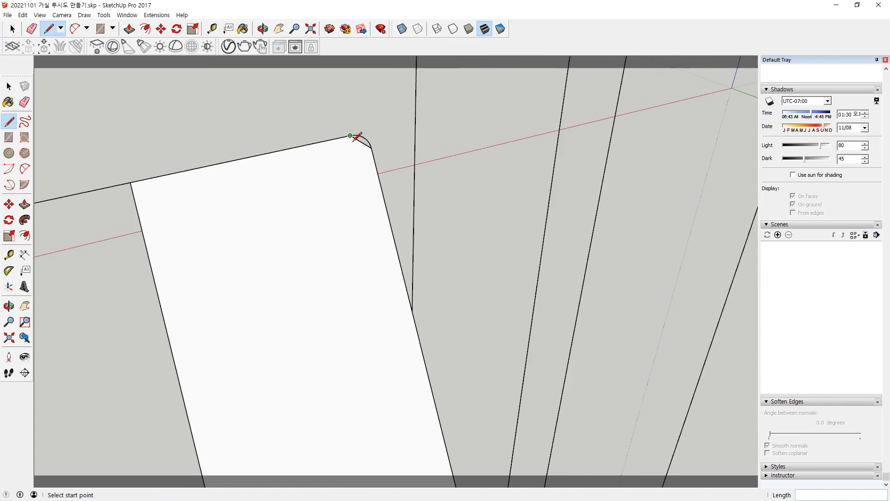
pyautogui.scroll(3, 357, 138)
pyautogui.press('a')
pyautogui.click(392, 145)
pyautogui.click(349, 120)
pyautogui.click(379, 121)
pyautogui.press('space')
pyautogui.moveTo(360, 204); pyautogui.dragTo(283, 197, button='middle')
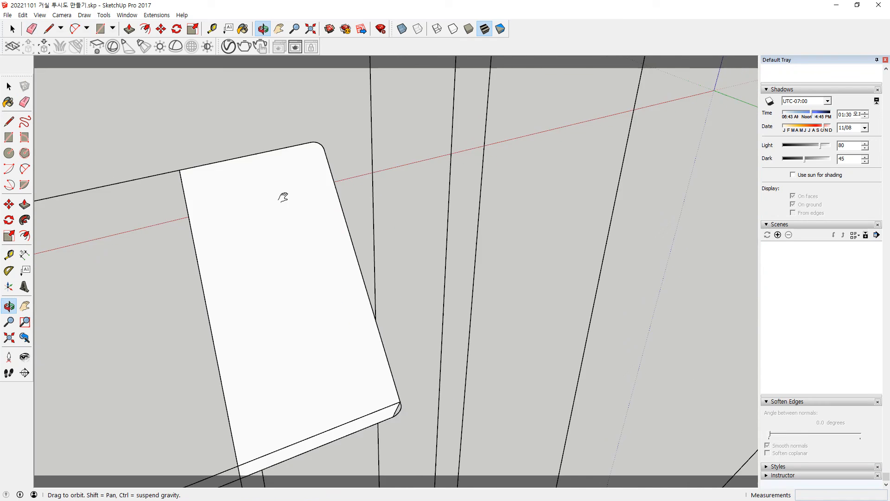
# Step: Try to round the half profile's lower outer corner with an arc between the ends of its chord
pyautogui.scroll(5, 343, 311)
pyautogui.press('a')
pyautogui.click(354, 352)
pyautogui.click(375, 302)
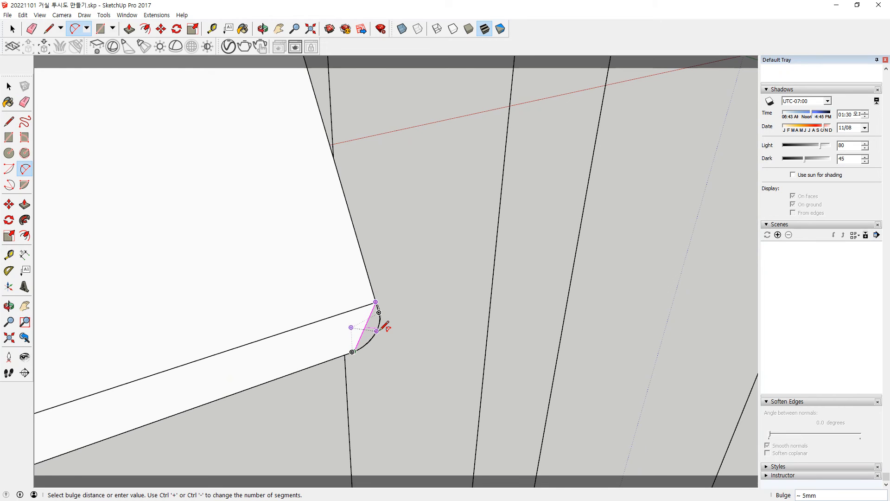
pyautogui.click(378, 332)
pyautogui.press('e')
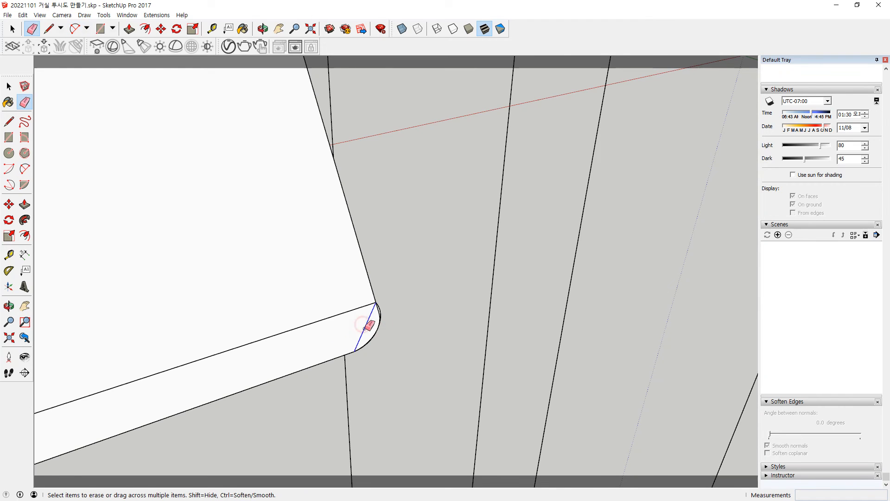
pyautogui.click(369, 318)
pyautogui.scroll(3, 370, 325)
pyautogui.hotkey('ctrl', 'z')
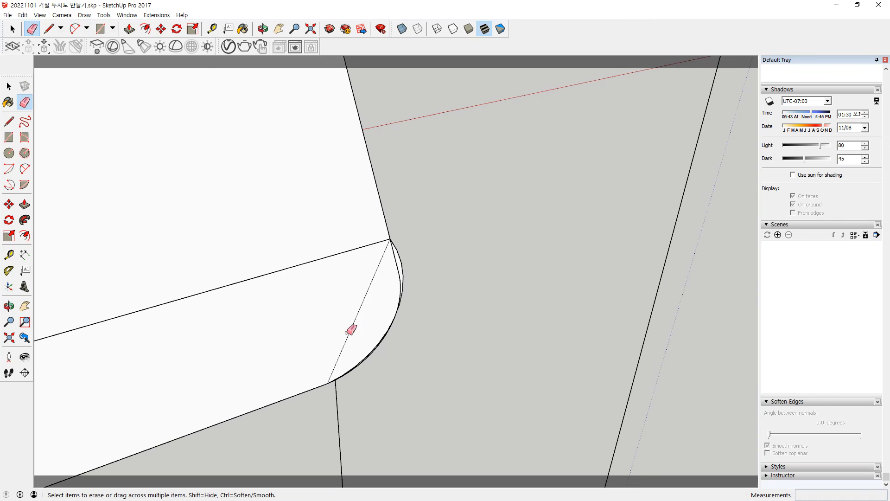
pyautogui.click(347, 332)
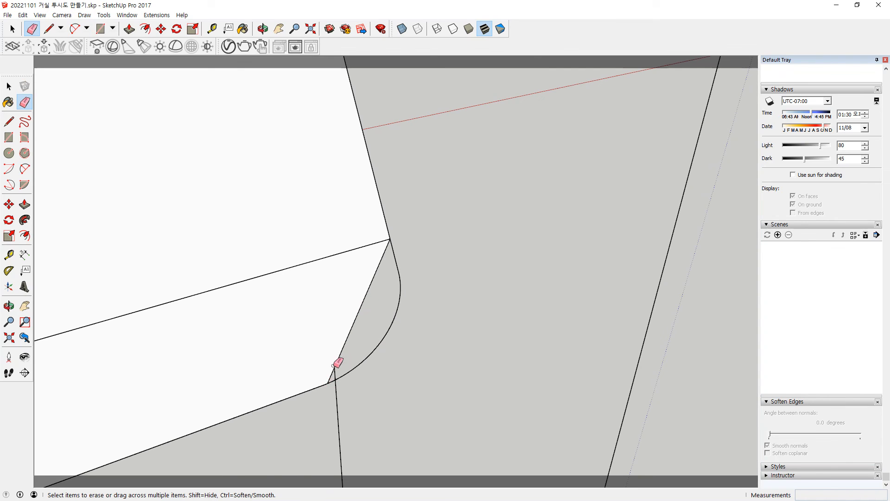
# Step: Trace the lower outer corner with an arc and a short straight line following the elevation, and erase the diagonal chord
pyautogui.press('a')
pyautogui.click(327, 383)
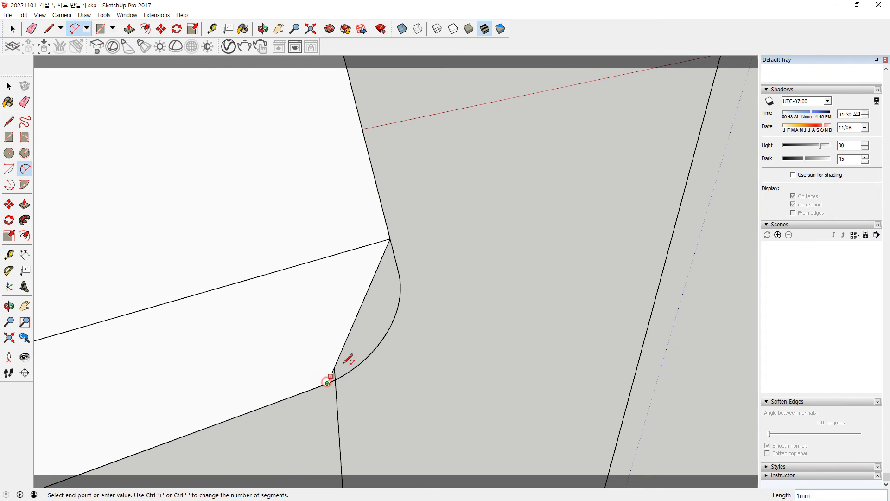
pyautogui.click(399, 272)
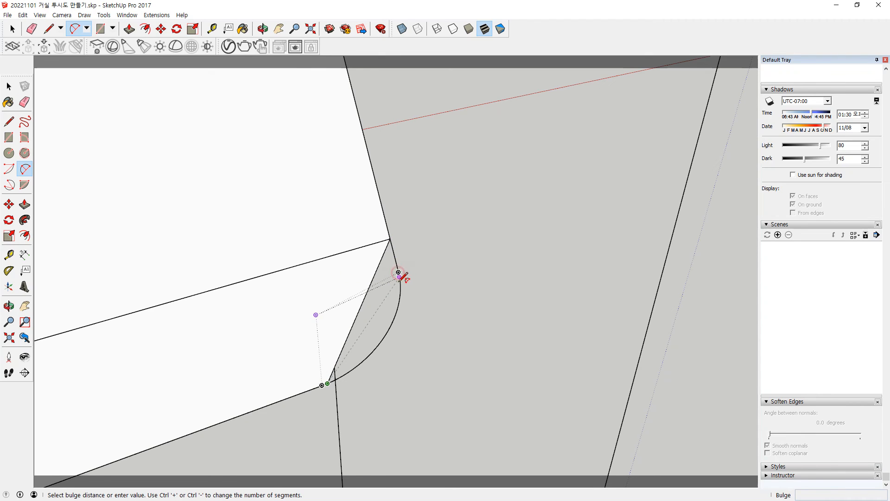
pyautogui.click(388, 331)
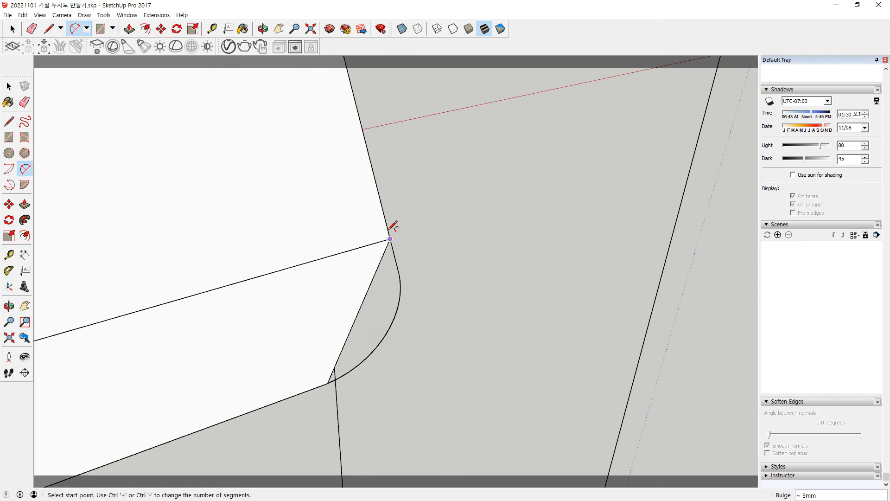
pyautogui.press('l')
pyautogui.click(390, 239)
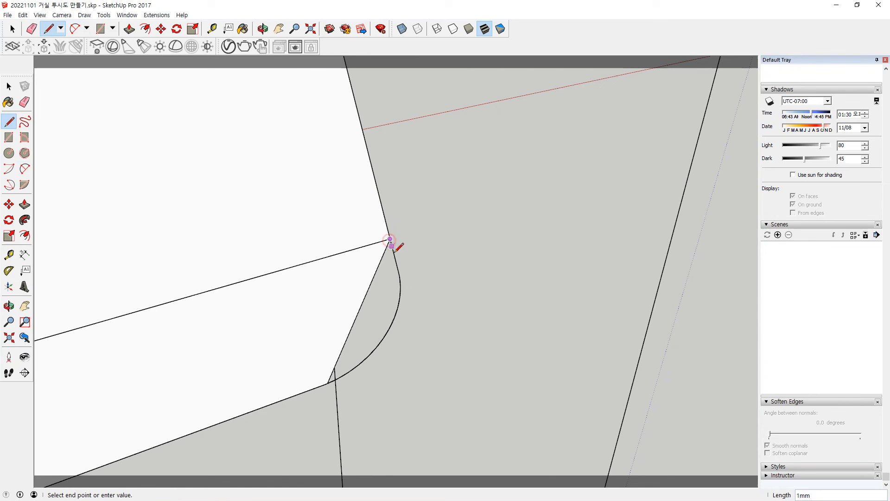
pyautogui.click(399, 273)
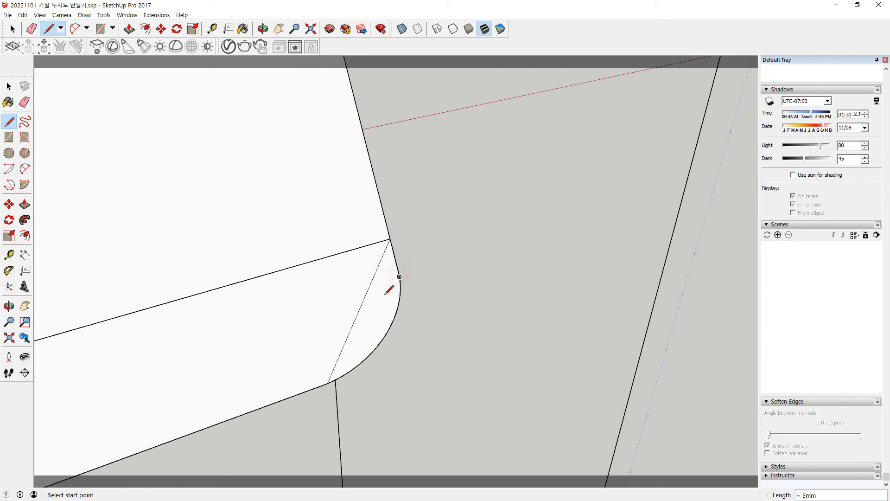
pyautogui.press('e')
pyautogui.click(353, 326)
pyautogui.scroll(-6, 347, 302)
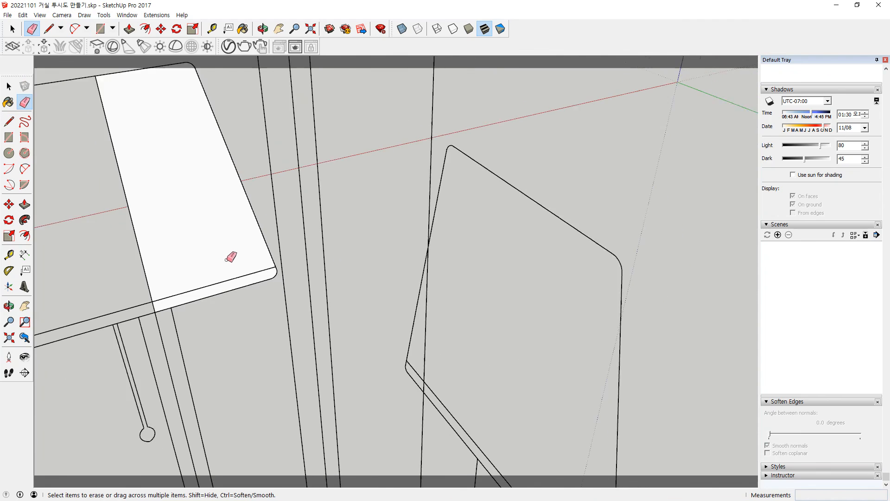
# Step: Draw a horizontal circle of 32 mm radius above the shade's centre line and delete its face, keeping the edge as a path
pyautogui.moveTo(193, 245)
pyautogui.mouseDown(button='middle')
pyautogui.moveTo(238, 228)
pyautogui.moveTo(242, 282)
pyautogui.moveTo(215, 253)
pyautogui.moveTo(204, 221)
pyautogui.mouseUp(button='middle')
pyautogui.press('c')
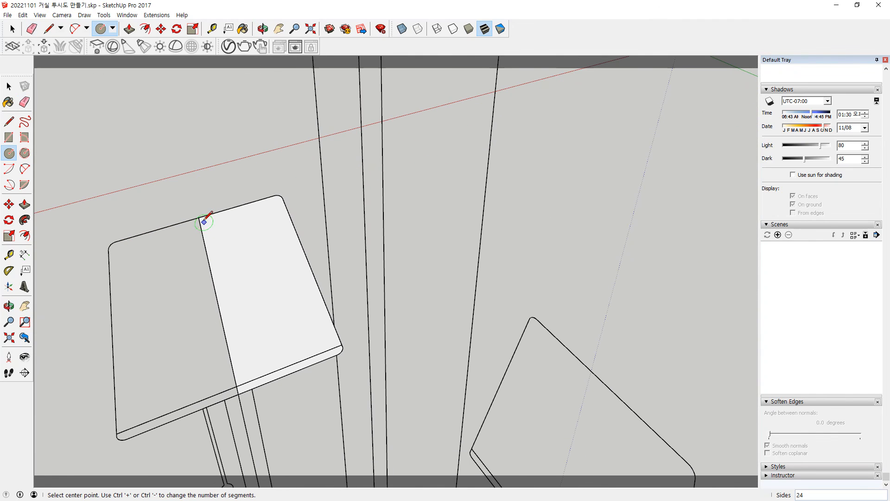
pyautogui.click(193, 196)
pyautogui.click(224, 195)
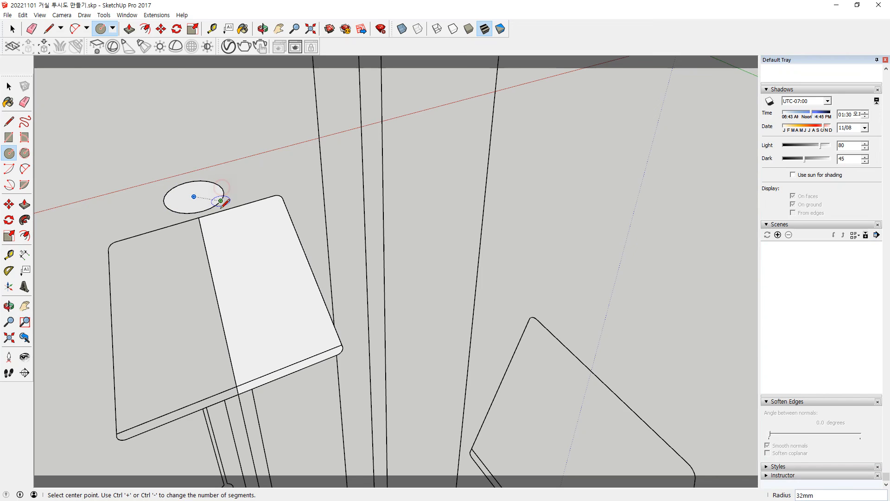
pyautogui.press('space')
pyautogui.click(211, 202)
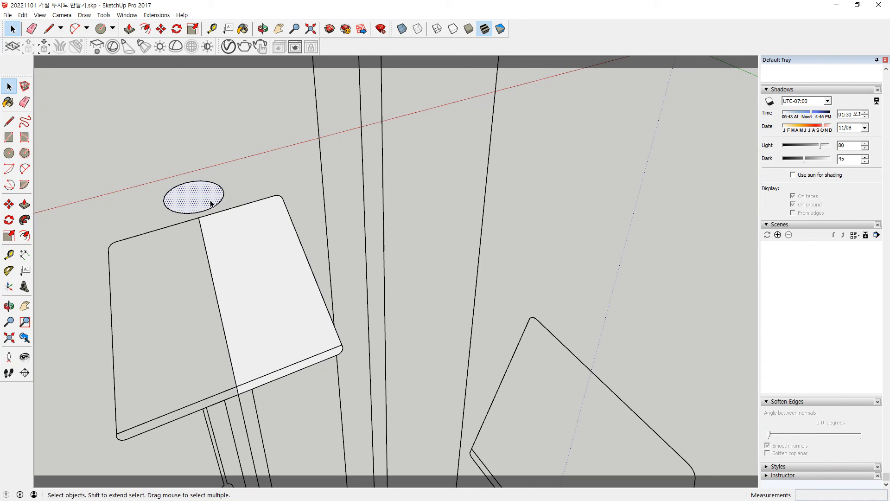
pyautogui.press('Delete')
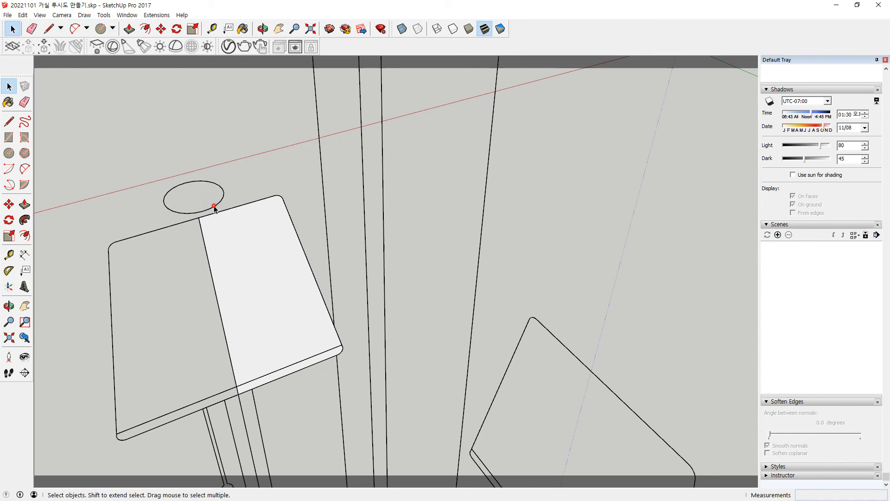
# Step: Revolve the half profile around the circular path with Follow Me to form the solid lampshade
pyautogui.click(24, 220)
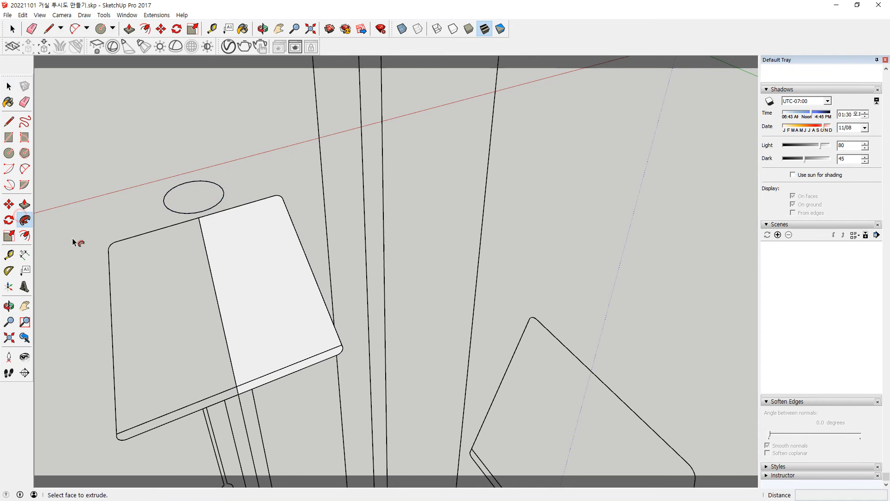
pyautogui.moveTo(237, 269)
pyautogui.mouseDown(button='middle')
pyautogui.moveTo(238, 288)
pyautogui.moveTo(325, 308)
pyautogui.moveTo(300, 199)
pyautogui.moveTo(214, 212)
pyautogui.moveTo(258, 159)
pyautogui.mouseUp(button='middle')
pyautogui.moveTo(181, 190); pyautogui.dragTo(167, 134, button='middle')
# Step: Try to draw a circle of 20 mm radius at the centre of the shade's underside and extrude it as the pole
pyautogui.moveTo(137, 328); pyautogui.dragTo(233, 195, button='middle')
pyautogui.scroll(3, 221, 124)
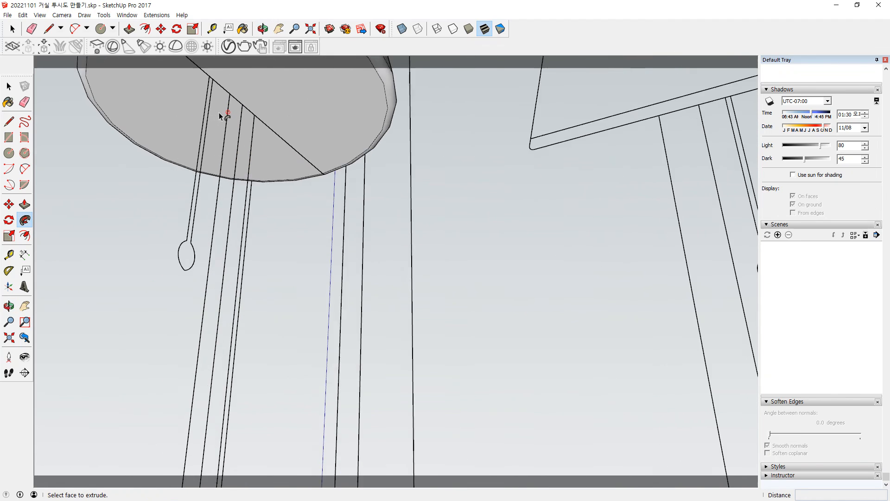
pyautogui.press('c')
pyautogui.click(245, 103)
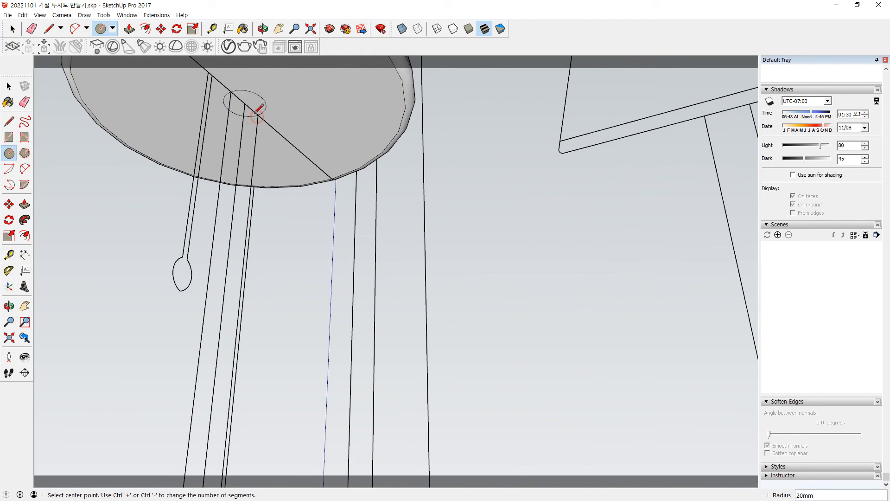
pyautogui.click(254, 115)
pyautogui.press('p')
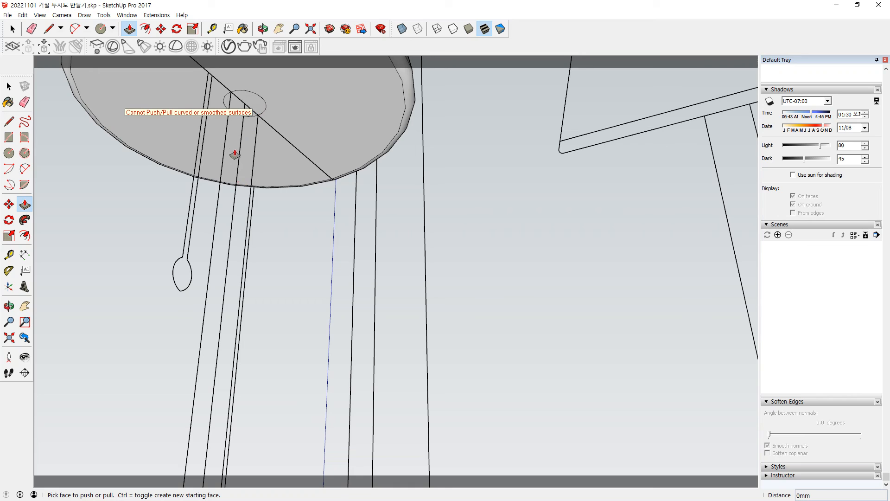
pyautogui.moveTo(220, 133); pyautogui.dragTo(253, 207, button='middle')
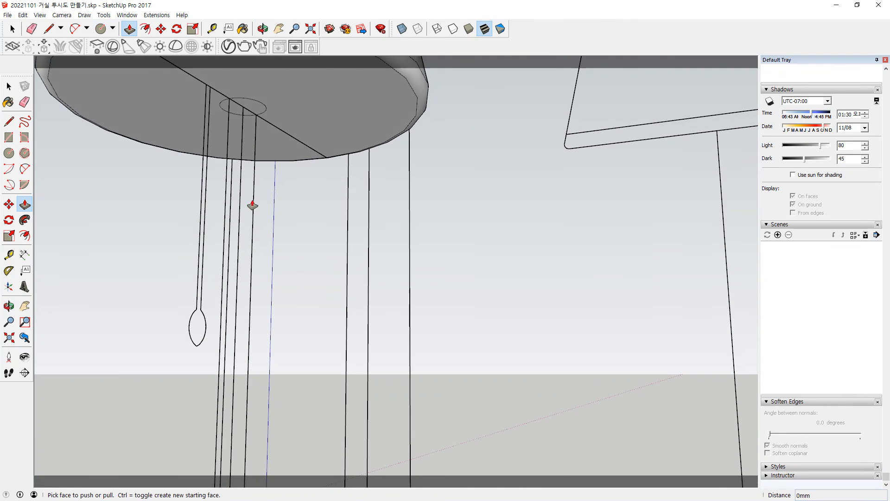
# Step: Select the whole lampshade with its connected geometry and make it a group
pyautogui.press('space')
pyautogui.press('c')
pyautogui.press('space')
pyautogui.click(304, 111)
pyautogui.tripleClick(304, 111)
pyautogui.rightClick(304, 99)
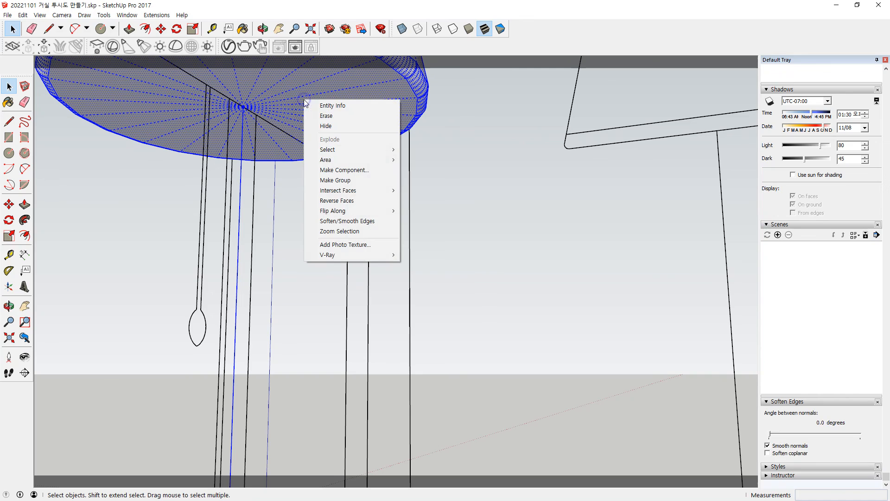
pyautogui.press('Escape')
pyautogui.press('Escape')
# Step: Draw a circle of 20 mm radius centred on the underside of the grouped lampshade
pyautogui.write('c')
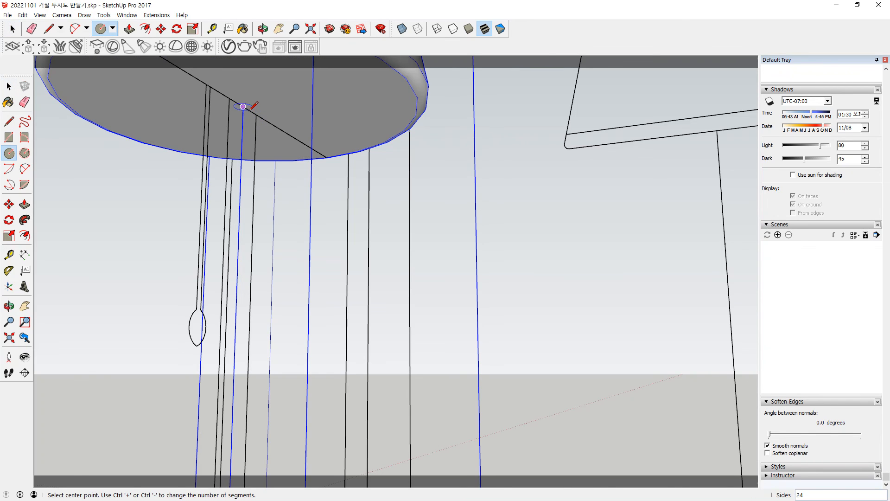
pyautogui.write('20mm')
pyautogui.press('Return')
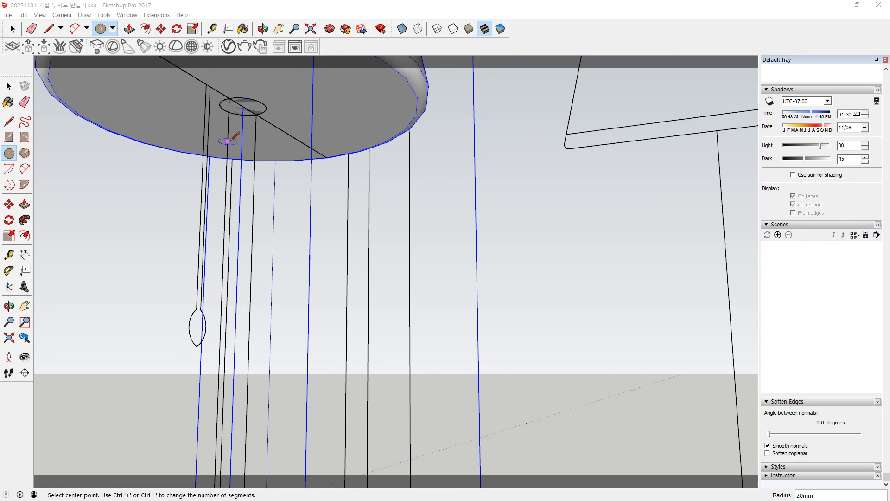
# Step: Extrude the circle downward about 1199 mm to the top of the lamp base on the elevation, forming the pole
pyautogui.click(24, 204)
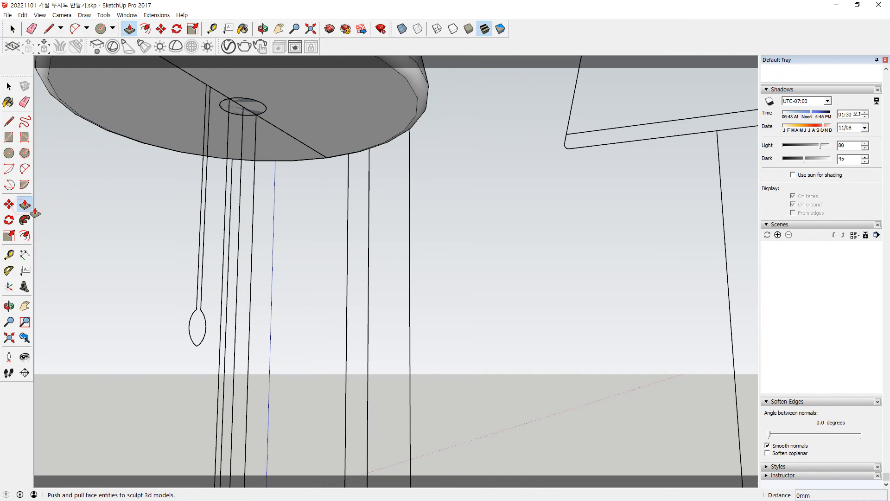
pyautogui.moveTo(251, 111); pyautogui.dragTo(247, 318)
pyautogui.moveTo(246, 318); pyautogui.dragTo(324, 371, button='middle')
pyautogui.scroll(-10, 365, 262)
pyautogui.scroll(12, 406, 158)
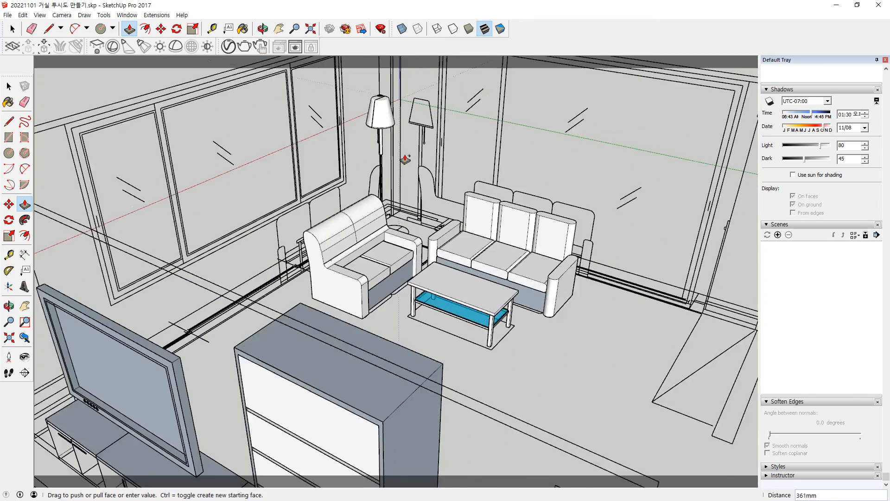
pyautogui.scroll(5, 366, 278)
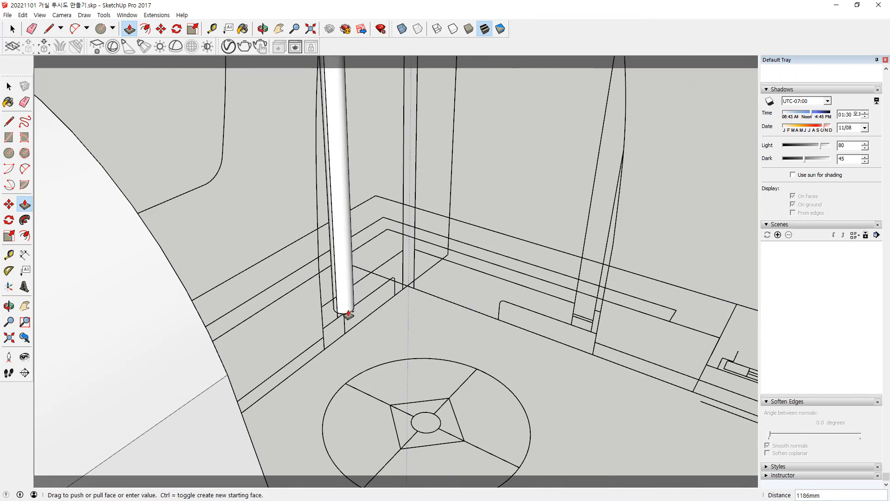
pyautogui.click(380, 291)
# Step: Fill the base's half profile with a rectangle from the pole's centre line and a 40 by 10 mm rectangle at its outer end
pyautogui.scroll(1, 353, 330)
pyautogui.scroll(2, 358, 322)
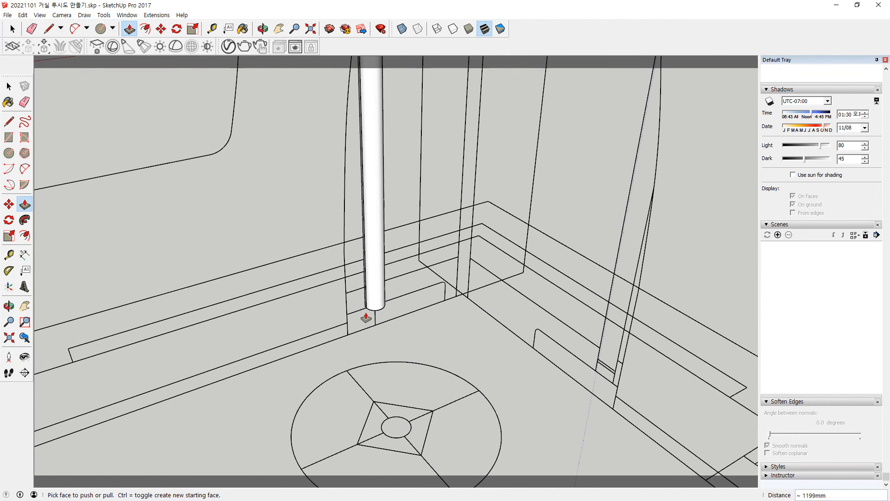
pyautogui.scroll(3, 379, 303)
pyautogui.press('r')
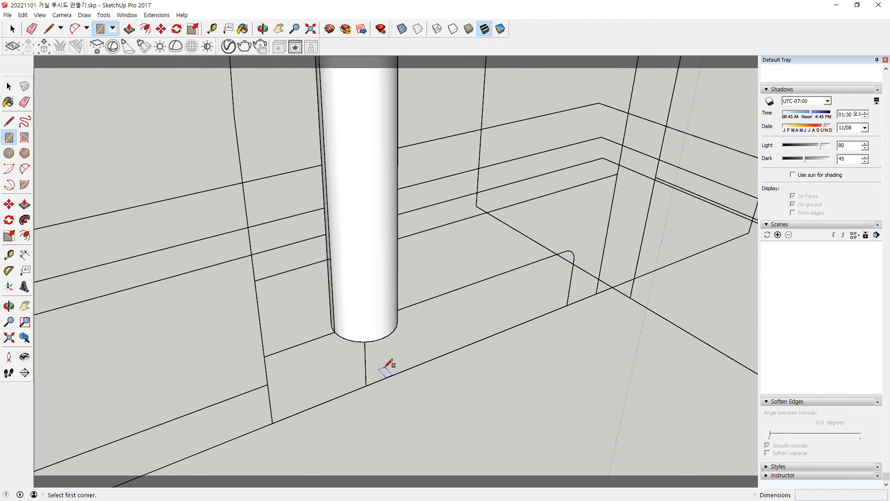
pyautogui.click(366, 386)
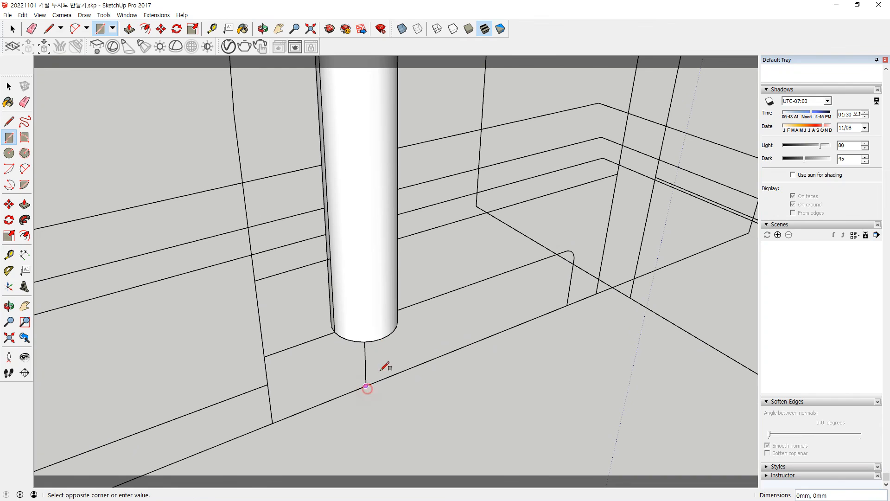
pyautogui.click(557, 254)
pyautogui.scroll(4, 558, 255)
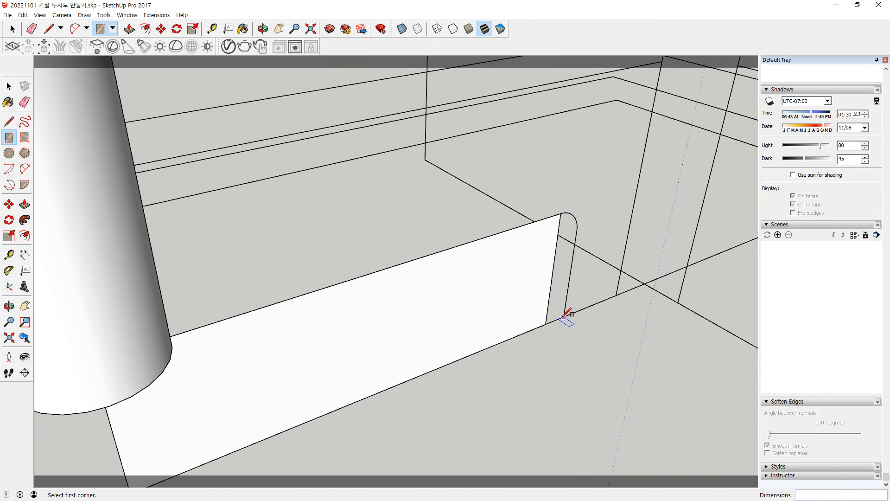
pyautogui.click(563, 316)
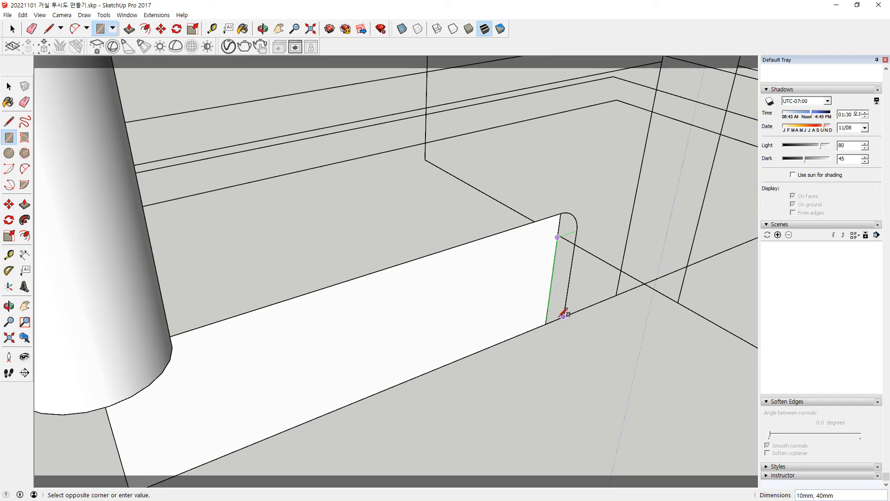
pyautogui.click(575, 230)
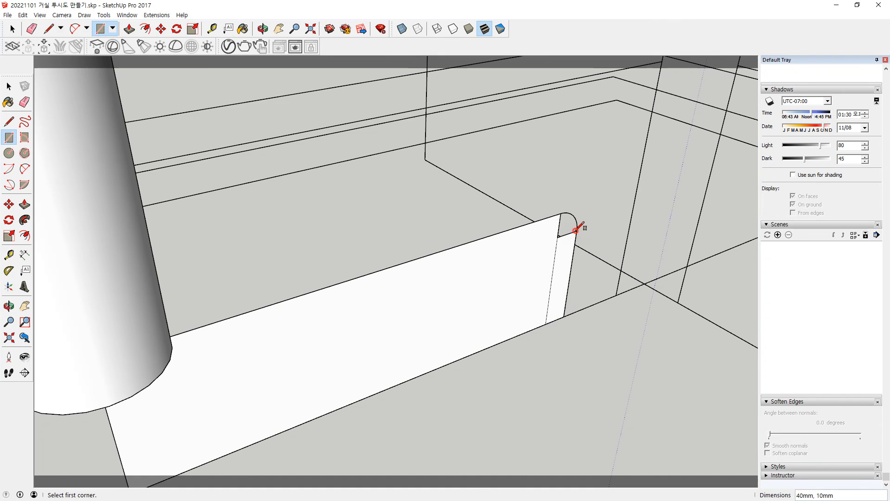
# Step: Round the base profile's upper outer corner with a 10 mm radius circle and erase the surplus inner edges
pyautogui.press('c')
pyautogui.click(557, 238)
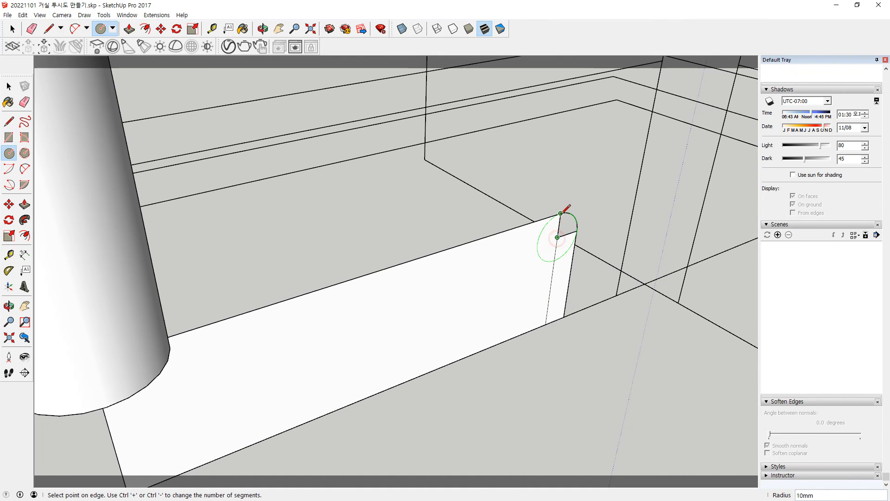
pyautogui.click(560, 214)
pyautogui.press('e')
pyautogui.moveTo(566, 231)
pyautogui.mouseDown()
pyautogui.moveTo(538, 234)
pyautogui.moveTo(563, 259)
pyautogui.moveTo(545, 270)
pyautogui.mouseUp()
pyautogui.scroll(-5, 547, 261)
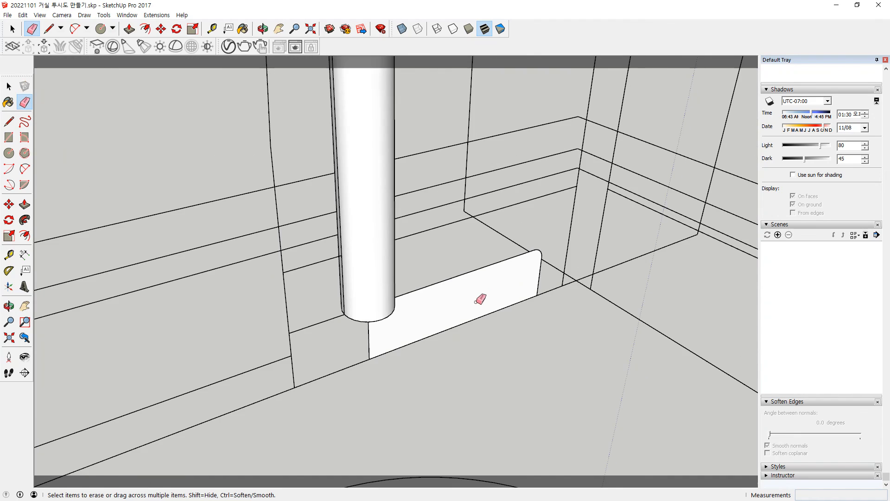
# Step: Revolve the base's half profile around the circle above the lampshade with Follow Me to form the round base
pyautogui.press('space')
pyautogui.scroll(-6, 369, 204)
pyautogui.moveTo(362, 174); pyautogui.dragTo(364, 153, button='middle')
pyautogui.scroll(6, 364, 139)
pyautogui.scroll(4, 364, 136)
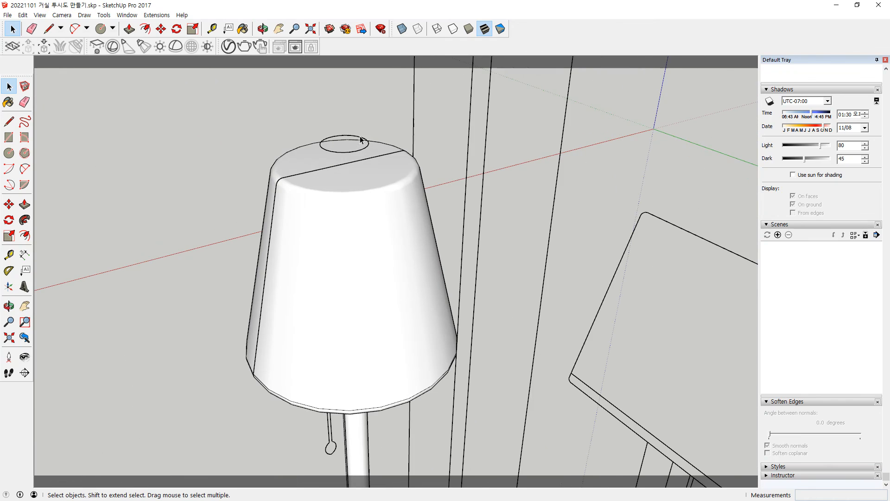
pyautogui.scroll(-5, 360, 322)
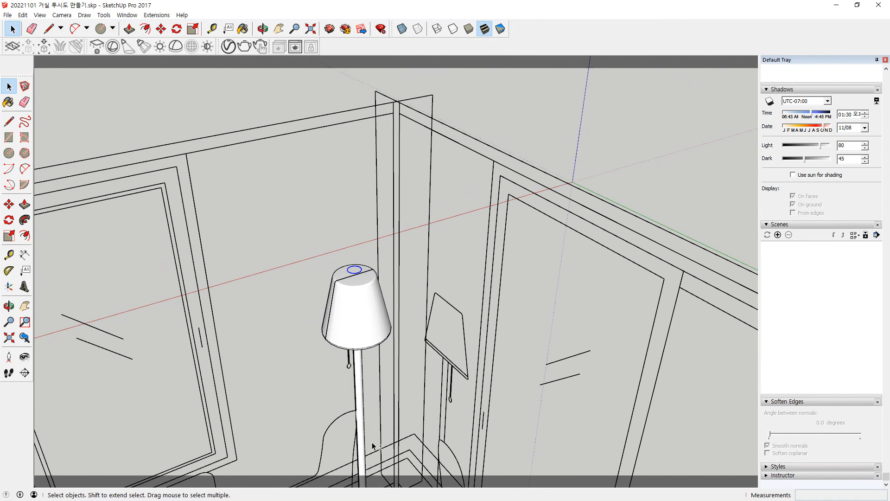
pyautogui.scroll(7, 376, 269)
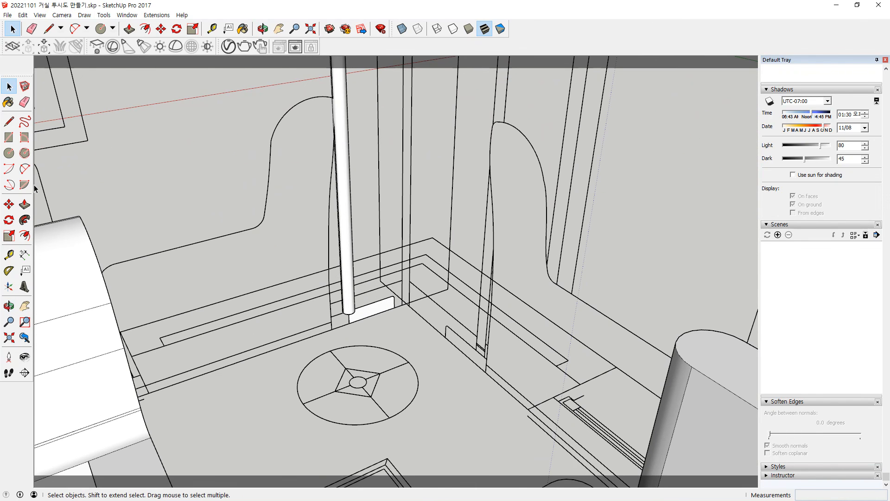
pyautogui.click(24, 220)
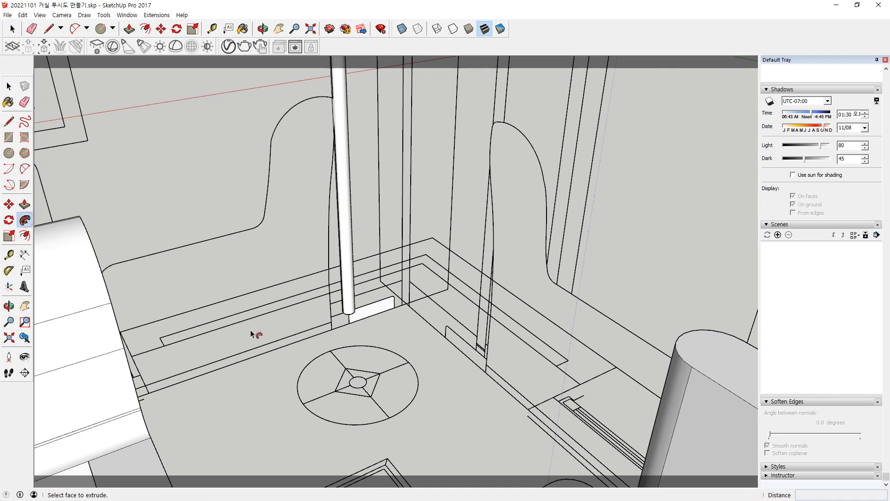
pyautogui.click(377, 314)
# Step: Select the pole and round base together and make them a group
pyautogui.press('space')
pyautogui.tripleClick(359, 324)
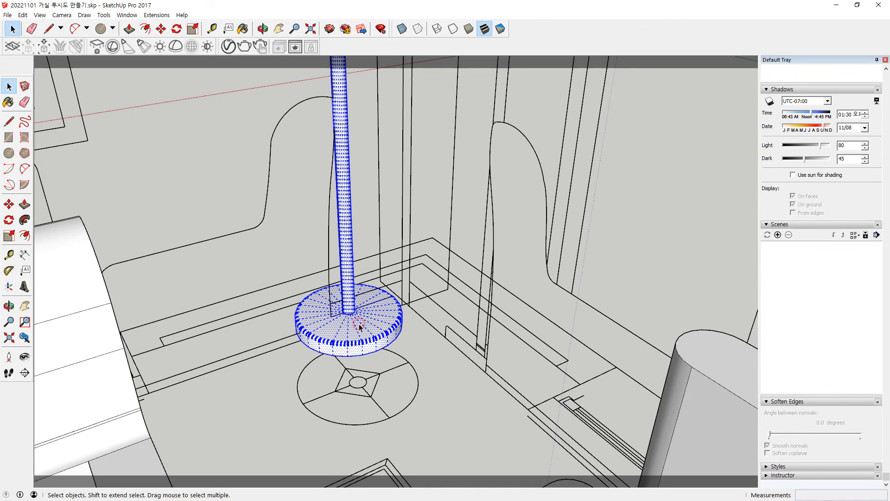
pyautogui.rightClick(360, 325)
pyautogui.press('g')
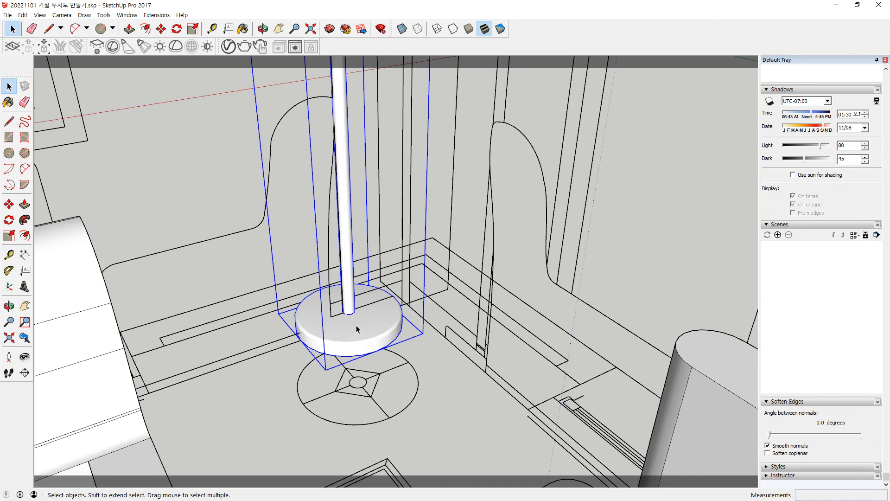
# Step: Inspect the floor lamp from its shade down to the underside of its base beside the floor plan symbol
pyautogui.scroll(-5, 356, 326)
pyautogui.moveTo(344, 202)
pyautogui.keyDown('shift'); pyautogui.mouseDown(button='middle')
pyautogui.moveTo(335, 252)
pyautogui.moveTo(363, 251)
pyautogui.moveTo(354, 87)
pyautogui.moveTo(345, 277)
pyautogui.moveTo(346, 216)
pyautogui.mouseUp(button='middle'); pyautogui.keyUp('shift')
pyautogui.click(315, 169)
pyautogui.scroll(9, 339, 261)
pyautogui.click(343, 189)
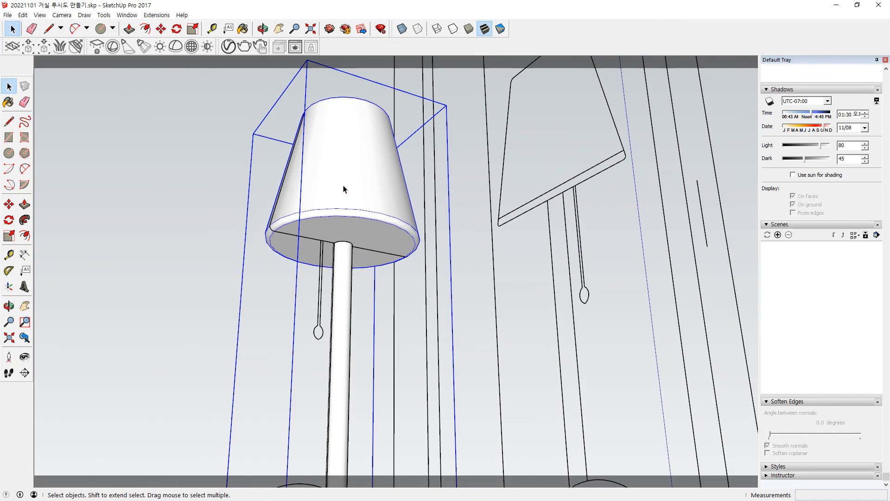
pyautogui.scroll(-4, 351, 197)
pyautogui.scroll(8, 367, 199)
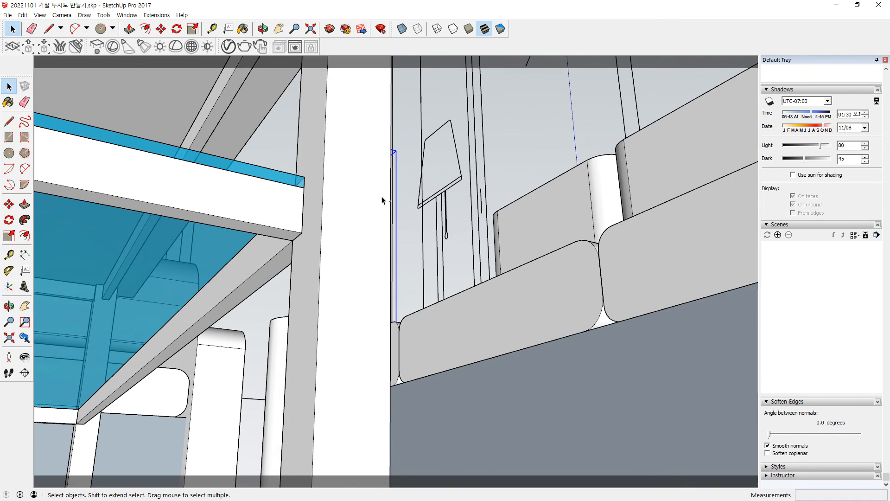
pyautogui.scroll(-10, 381, 201)
pyautogui.moveTo(380, 179); pyautogui.dragTo(451, 294, button='middle')
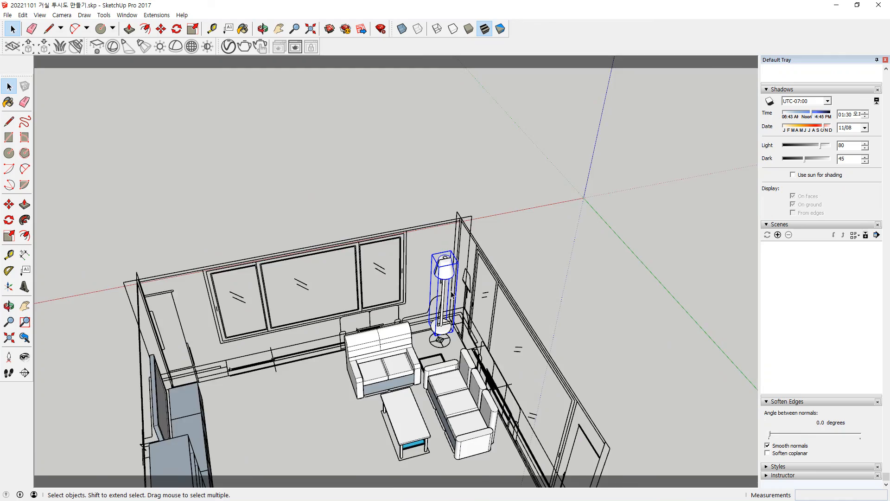
pyautogui.scroll(3, 451, 295)
pyautogui.scroll(2, 438, 356)
pyautogui.moveTo(454, 378); pyautogui.dragTo(451, 271, button='middle')
pyautogui.scroll(3, 441, 392)
pyautogui.scroll(-4, 425, 306)
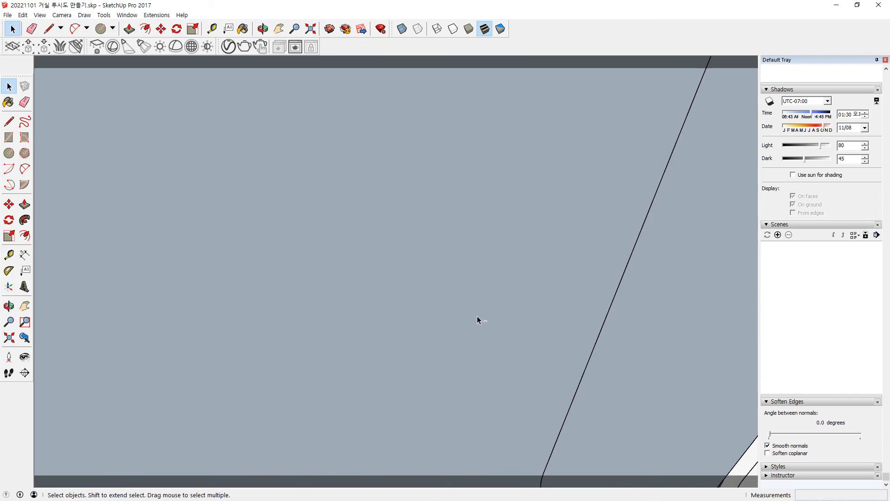
pyautogui.hotkey('ctrl', 'shift', 'e')
pyautogui.scroll(3, 510, 439)
pyautogui.moveTo(537, 460); pyautogui.dragTo(473, 331, button='middle')
pyautogui.scroll(2, 470, 330)
pyautogui.scroll(3, 471, 334)
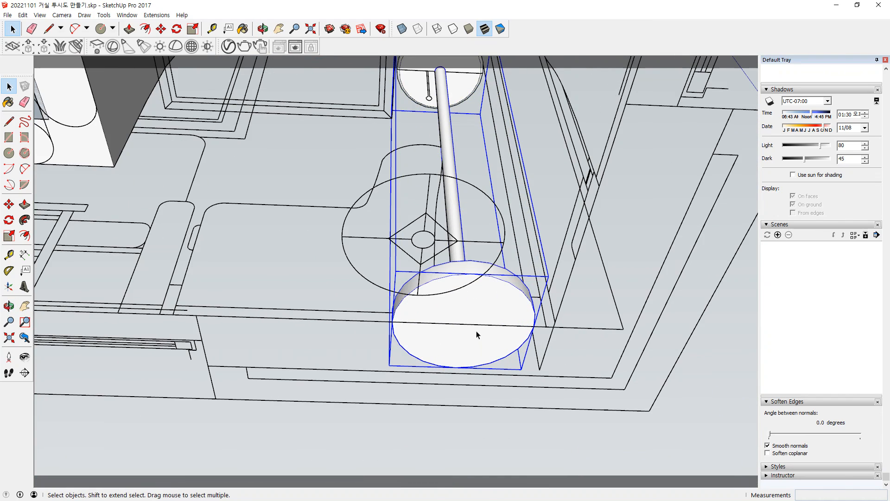
# Step: Try to move the pole and base group about 300 mm onto the lamp's floor plan symbol, and undo the move
pyautogui.press('m')
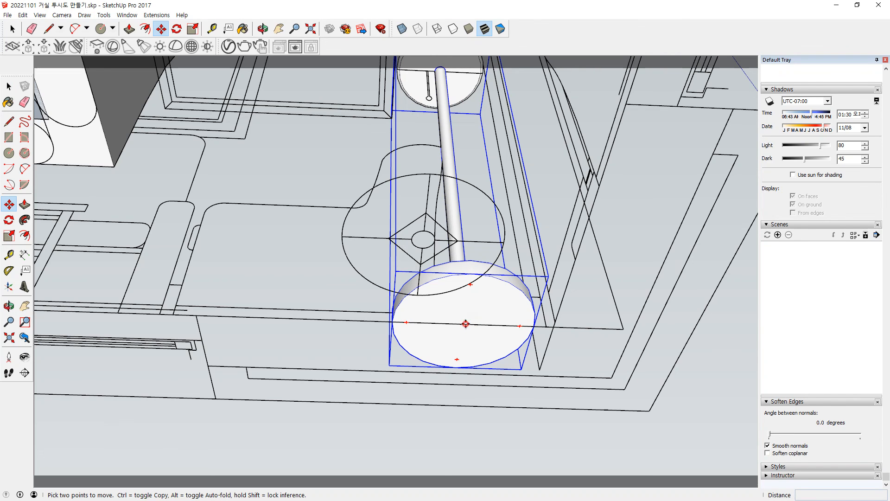
pyautogui.click(466, 324)
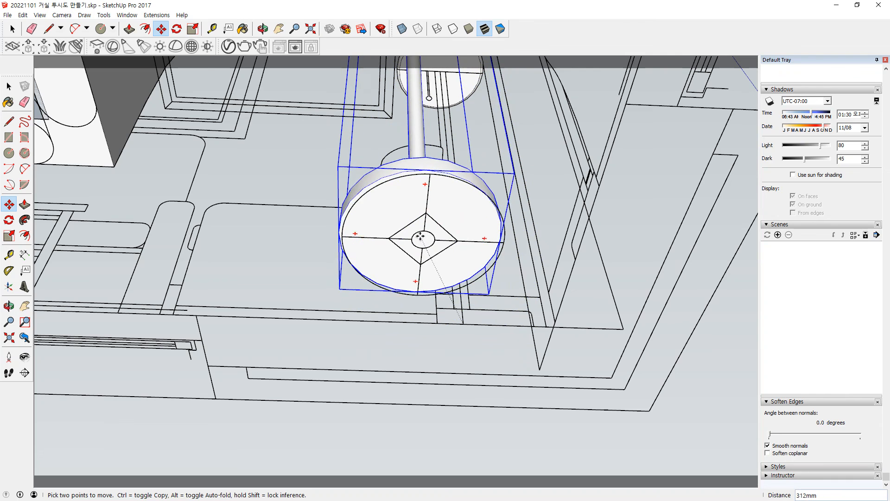
pyautogui.press('Escape')
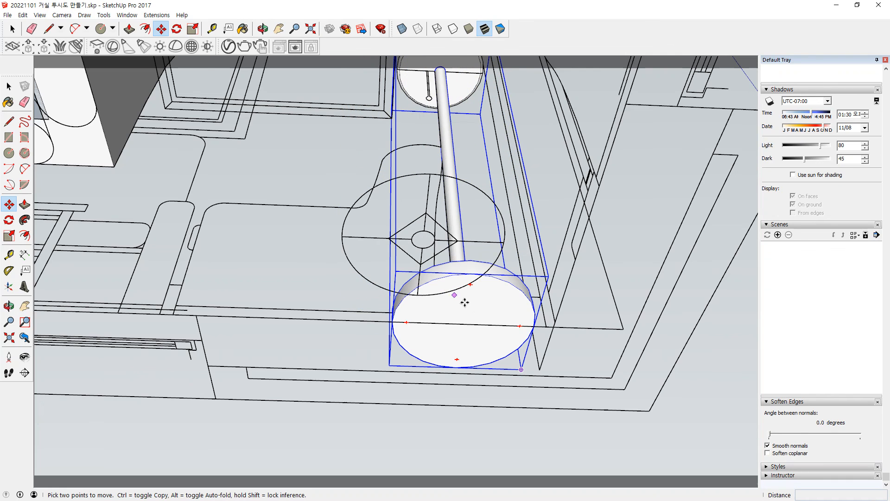
pyautogui.click(473, 272)
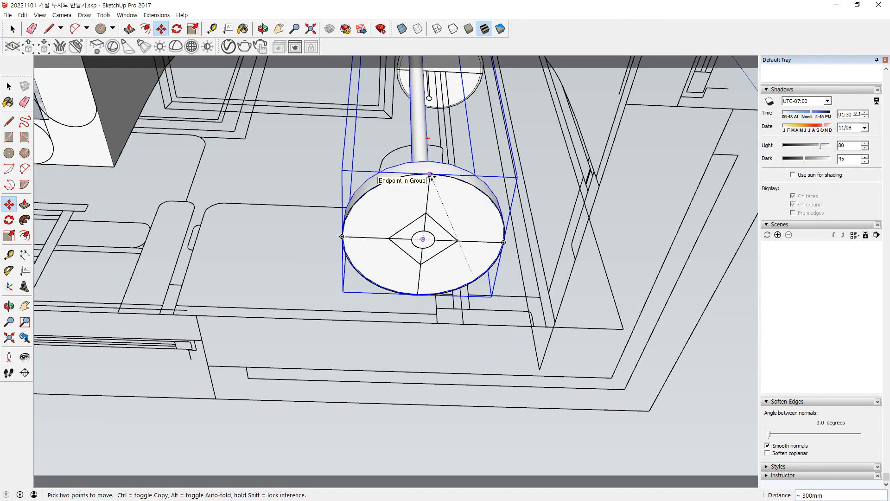
pyautogui.click(431, 175)
pyautogui.press('space')
pyautogui.scroll(-5, 459, 214)
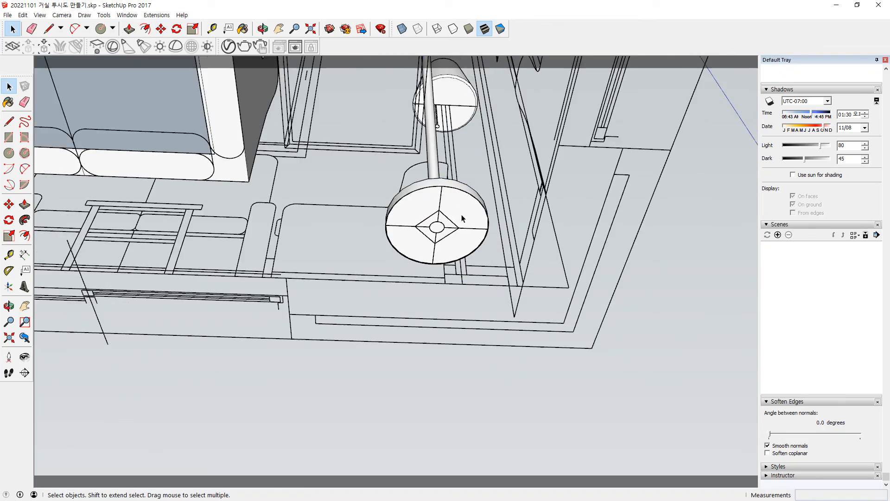
pyautogui.scroll(-2, 440, 201)
pyautogui.moveTo(441, 201); pyautogui.dragTo(469, 456, button='middle')
pyautogui.hotkey('ctrl', 'z')
pyautogui.moveTo(505, 363); pyautogui.dragTo(535, 408, button='middle')
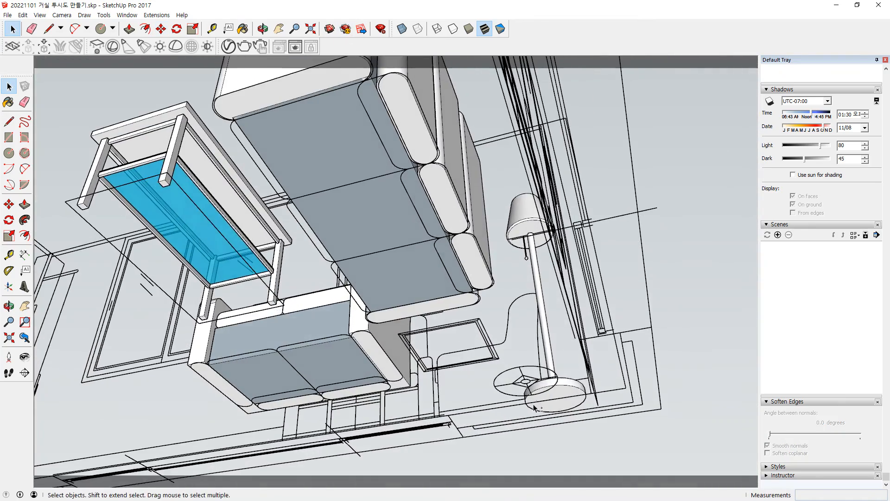
# Step: Select the lampshade together with the pole and base and combine them into one floor lamp group
pyautogui.click(563, 394)
pyautogui.rightClick(527, 205)
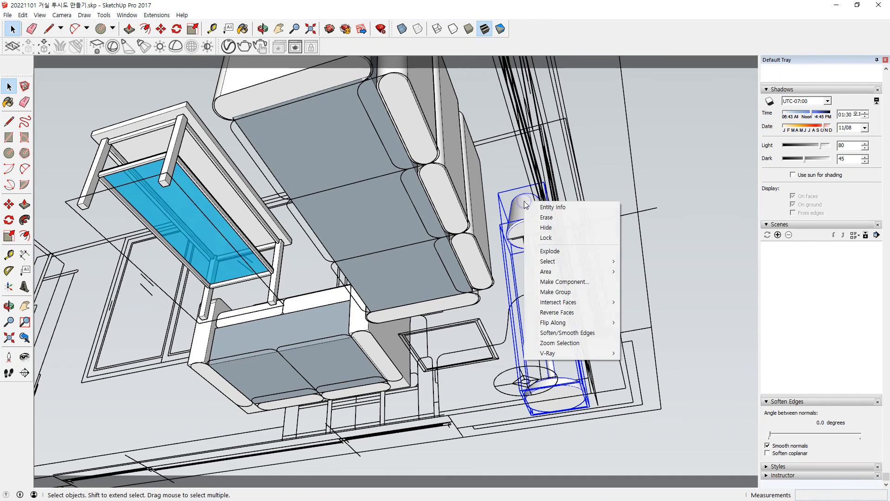
pyautogui.click(556, 292)
# Step: Move the whole floor lamp group about 300 mm so its base sits on the lamp's circular floor plan symbol, and deselect it
pyautogui.scroll(6, 558, 411)
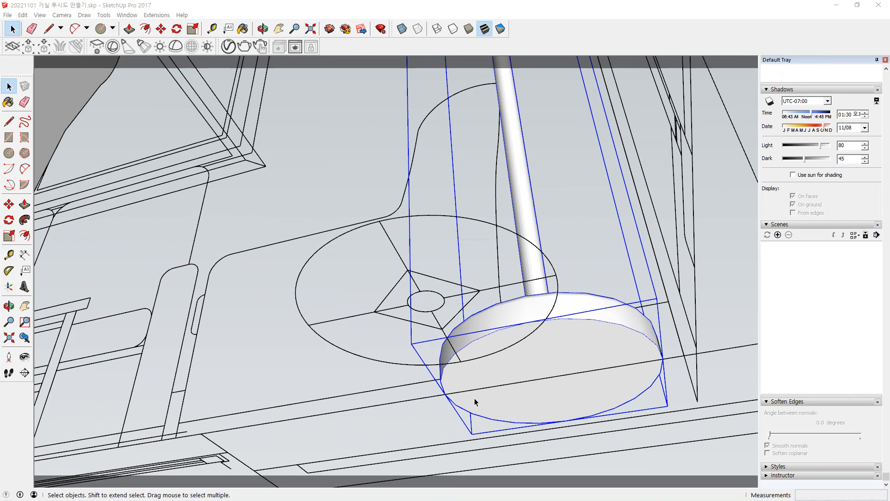
pyautogui.click(9, 204)
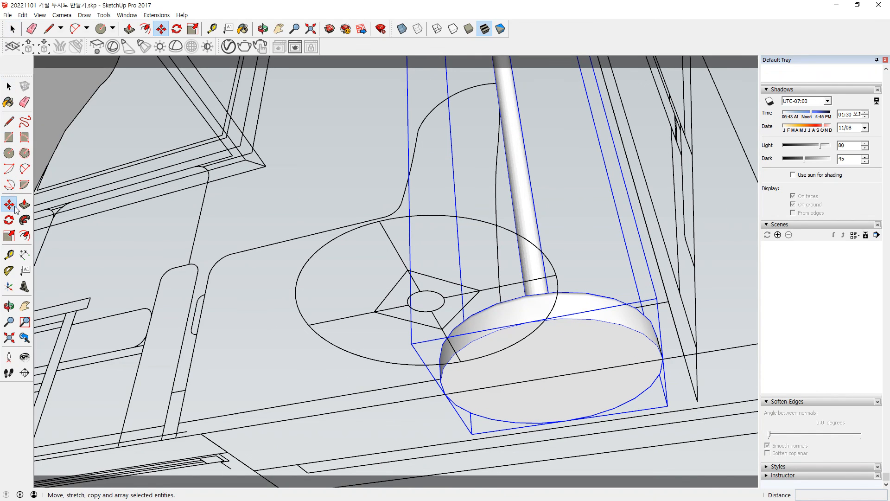
pyautogui.click(445, 394)
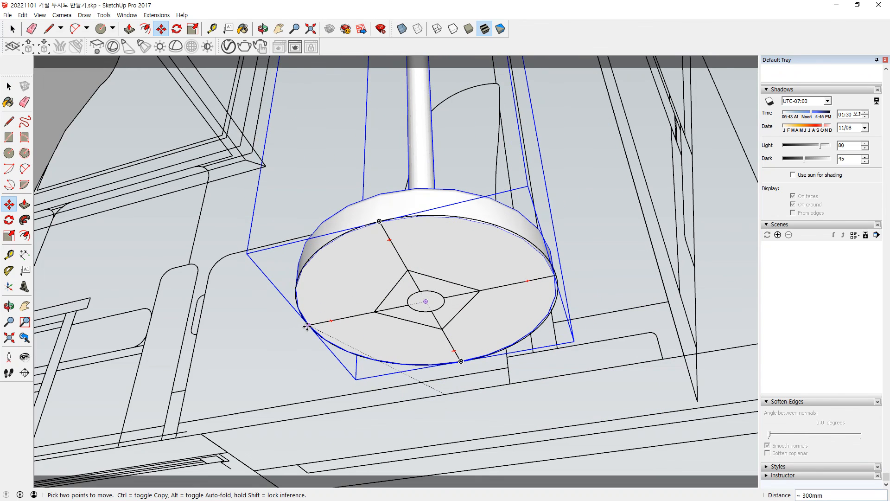
pyautogui.press('space')
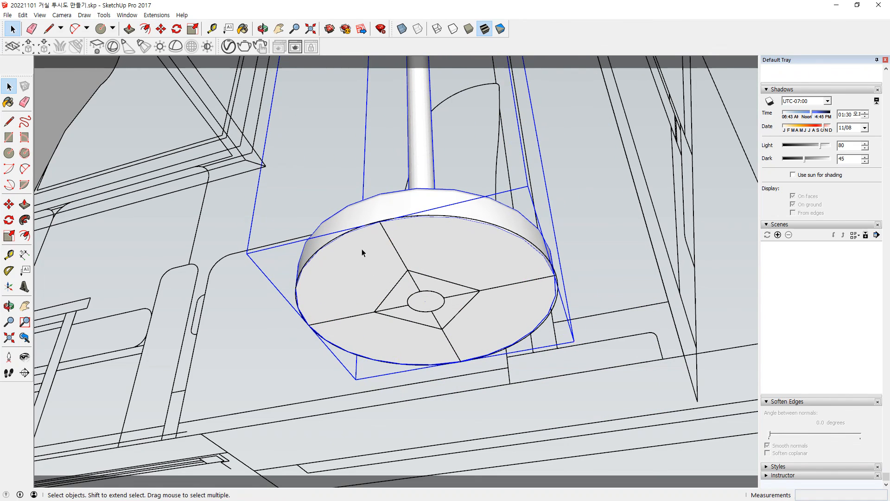
pyautogui.scroll(-6, 362, 249)
pyautogui.moveTo(324, 170); pyautogui.dragTo(598, 478, button='middle')
pyautogui.scroll(-4, 443, 305)
pyautogui.click(613, 82)
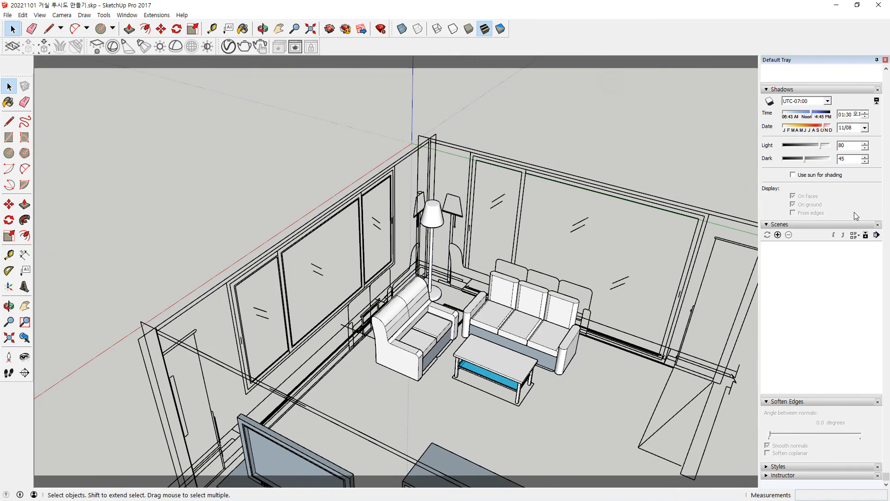
# Step: Make the hidden 3d 몰딩, 3D 벽면, 3D 창문 and 3D 천정 layers visible and view the furnished living room from inside
pyautogui.scroll(10, 807, 401)
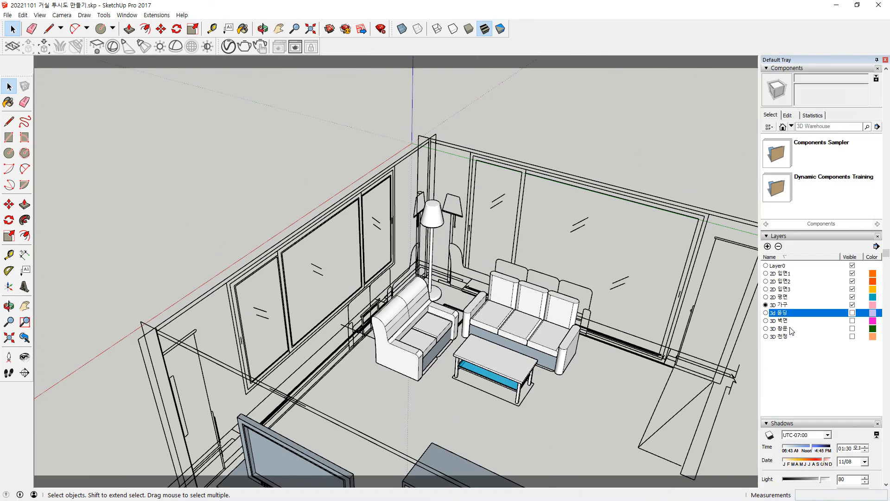
pyautogui.scroll(-8, 781, 274)
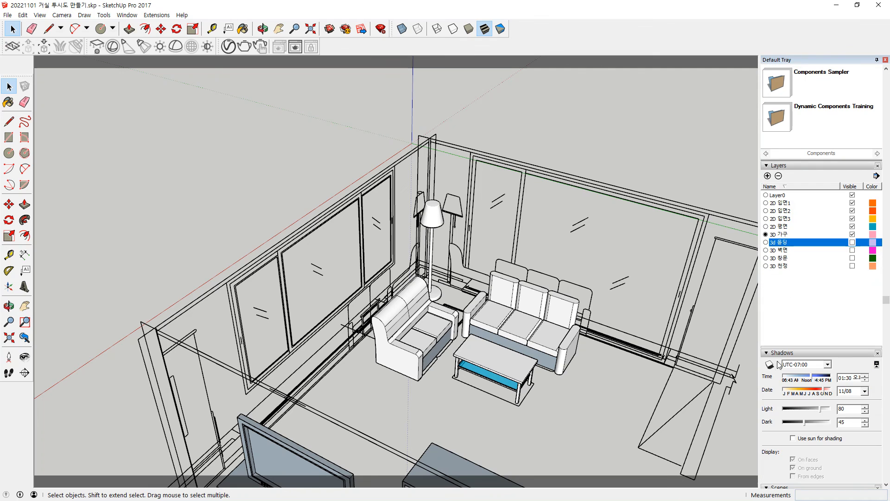
pyautogui.click(853, 242)
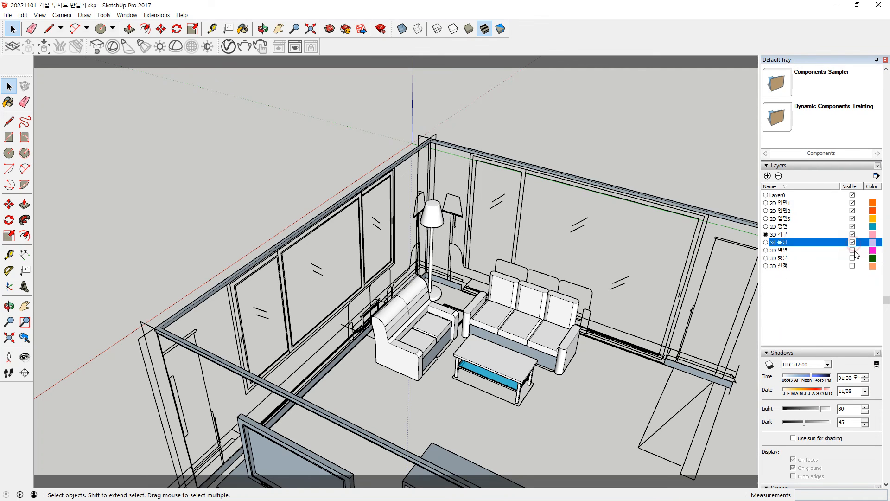
pyautogui.click(852, 250)
pyautogui.click(853, 258)
pyautogui.click(852, 266)
pyautogui.moveTo(560, 321); pyautogui.dragTo(403, 227, button='middle')
pyautogui.moveTo(370, 341); pyautogui.dragTo(407, 319, button='middle')
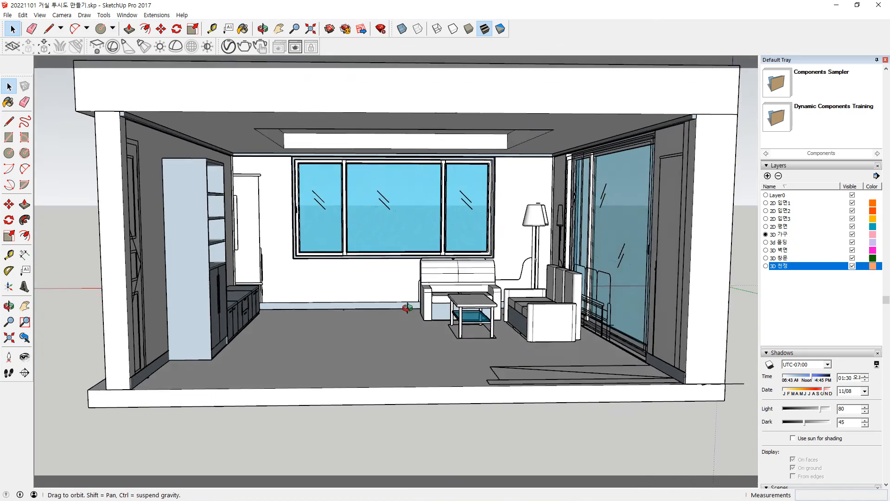
pyautogui.scroll(5, 433, 277)
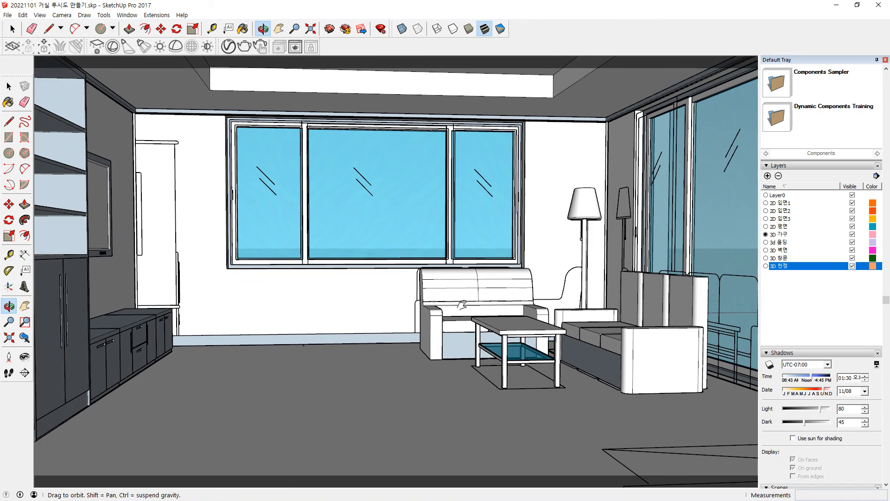
pyautogui.scroll(-1, 454, 310)
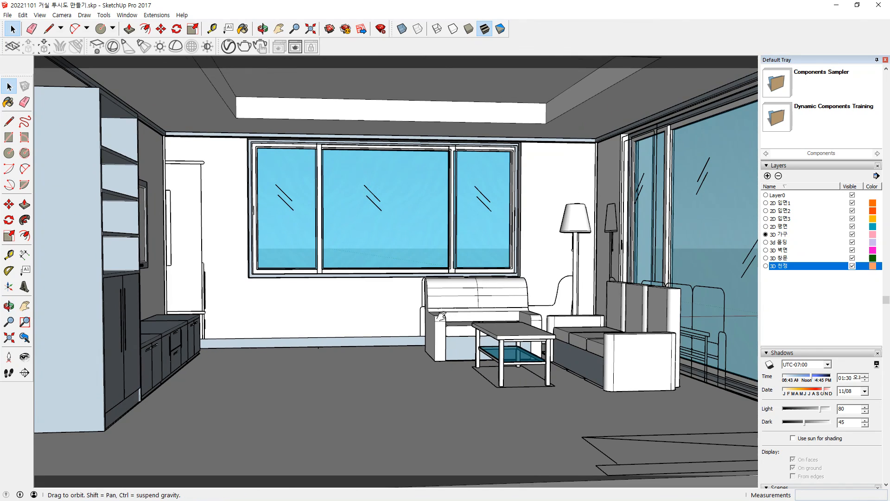